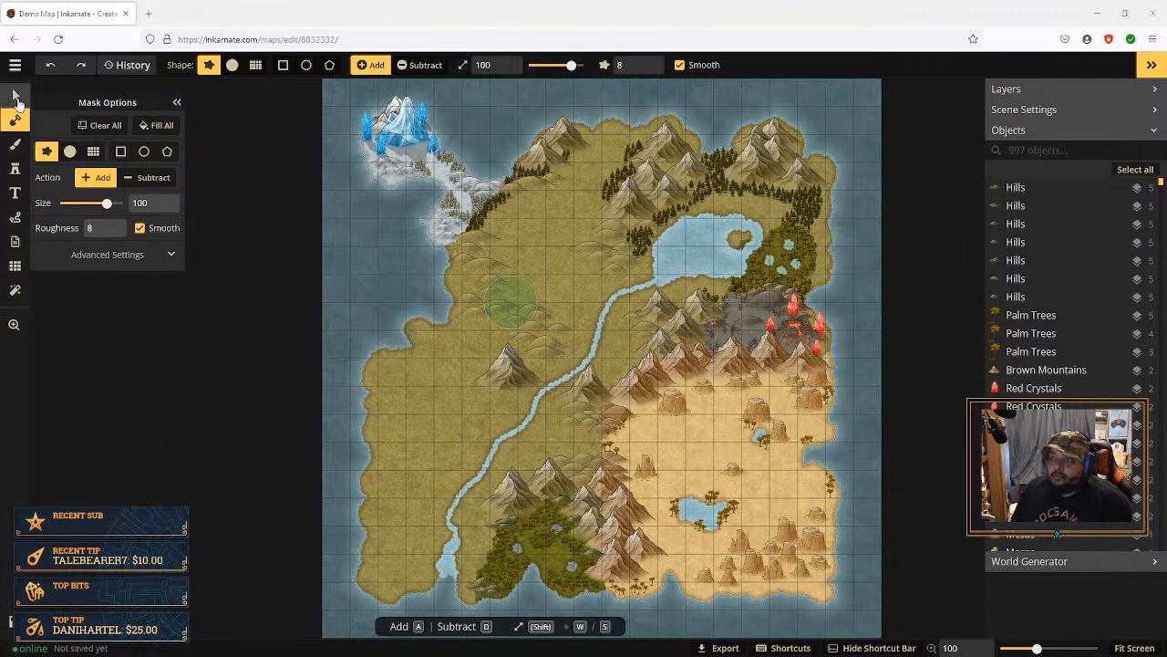
Step: Set up the texture brush with a size of 25 on the background layer
click(16, 99)
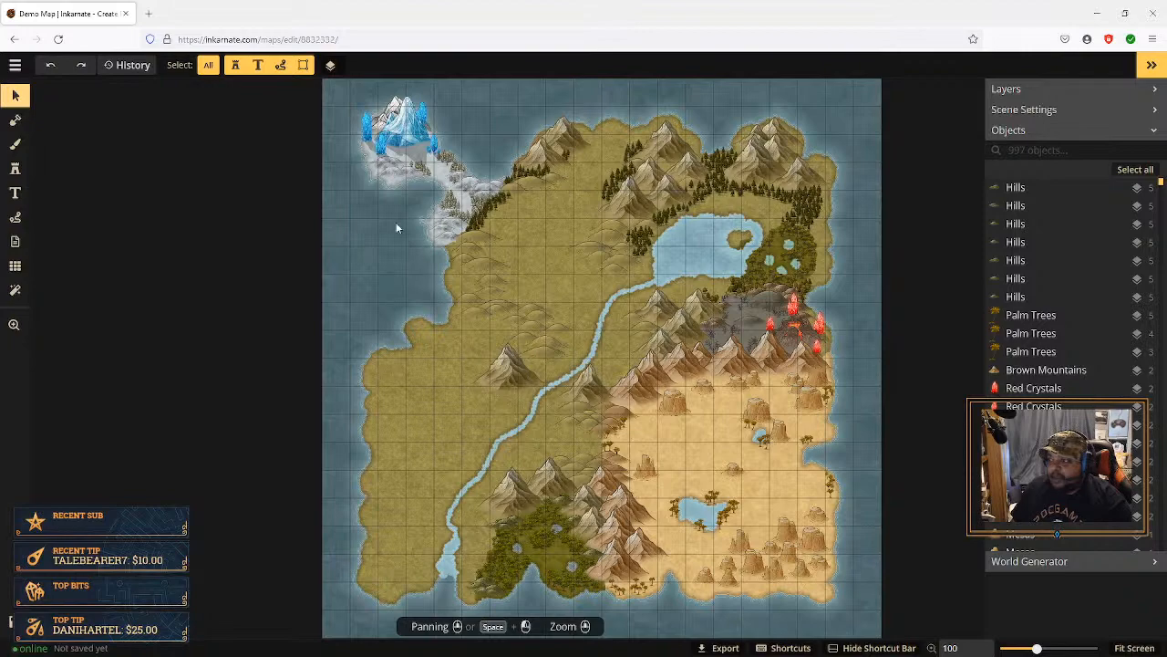
scroll(397, 296, up, 5)
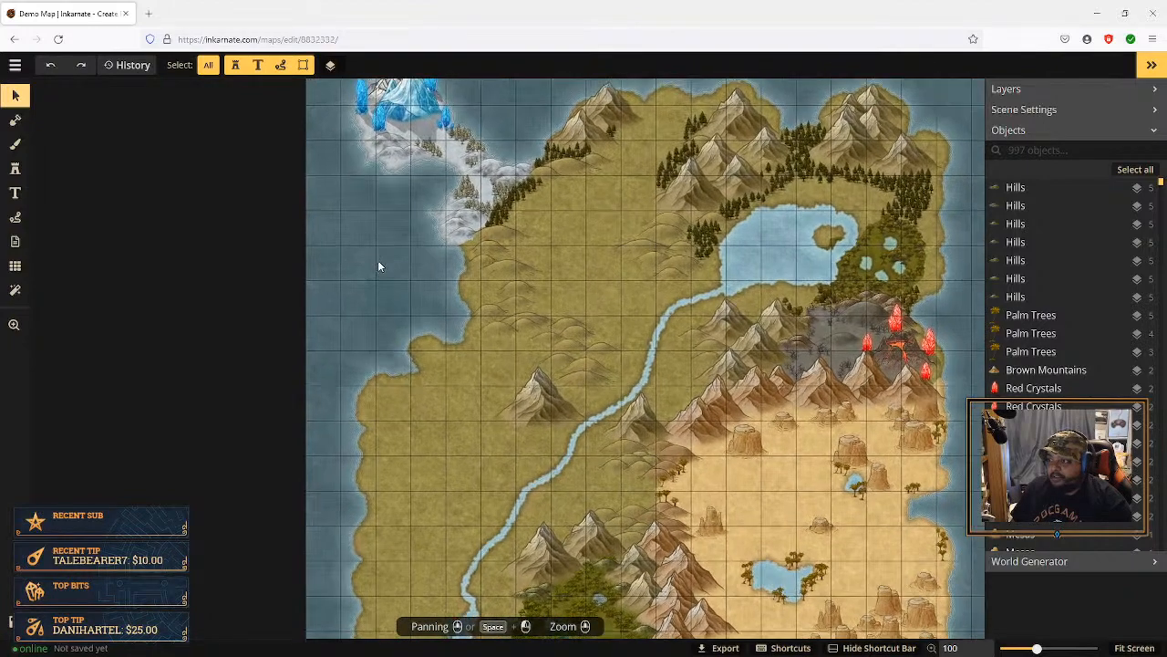
scroll(343, 228, down, 4)
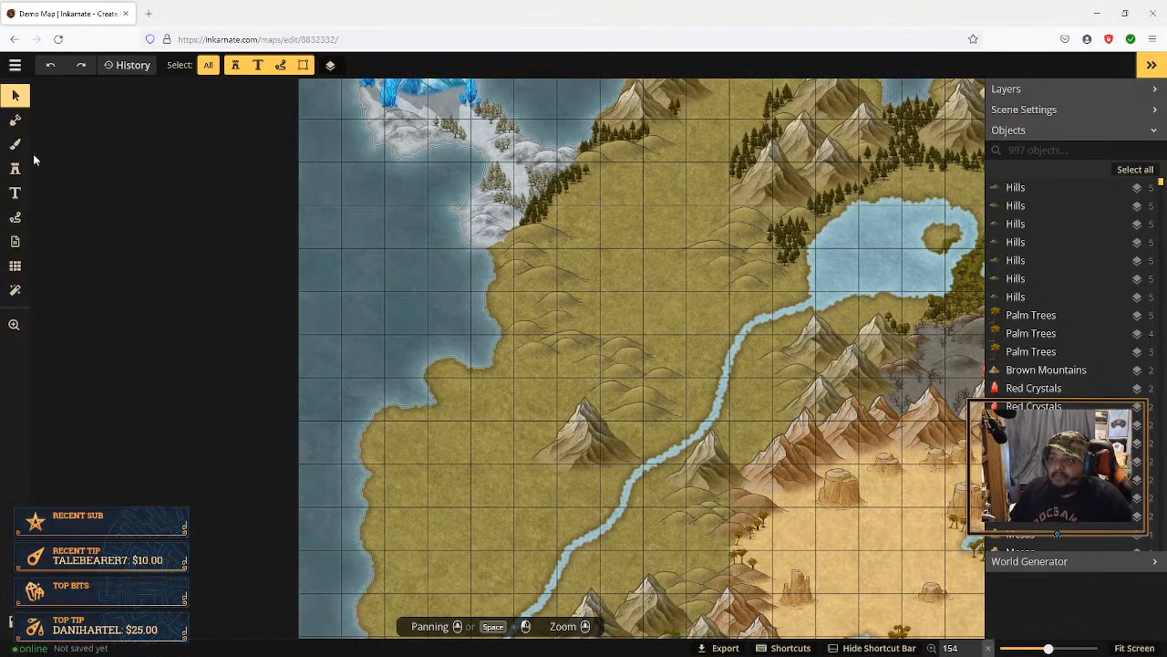
click(16, 146)
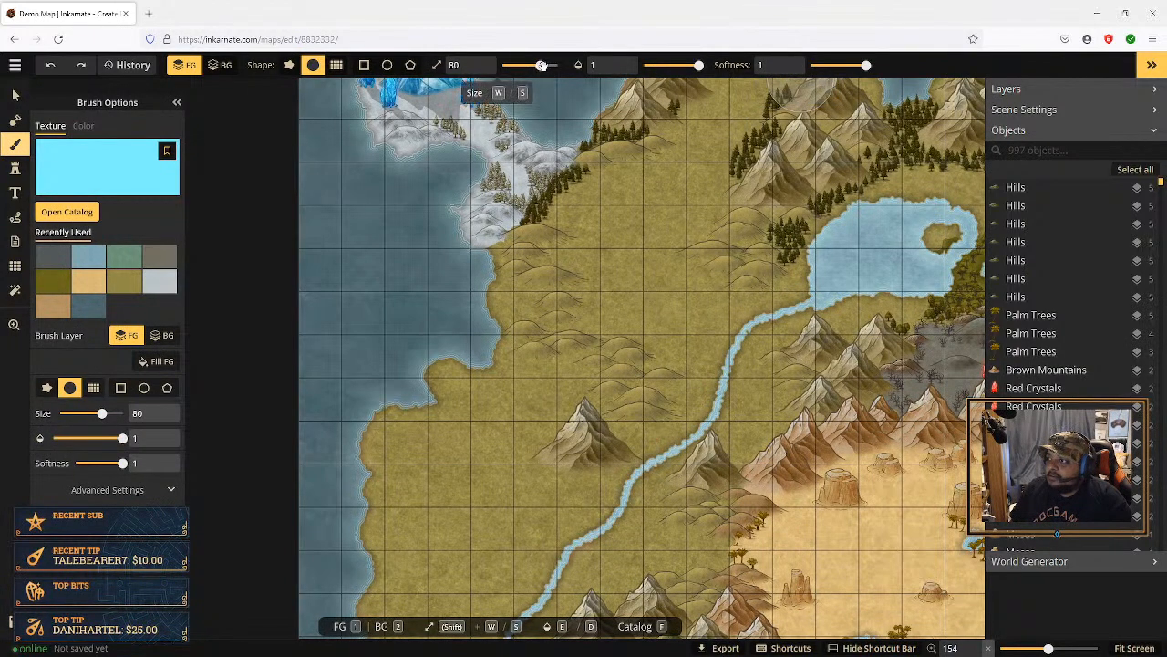
mouse_move(540, 65)
mouse_down()
mouse_move(519, 65)
mouse_move(526, 73)
mouse_up()
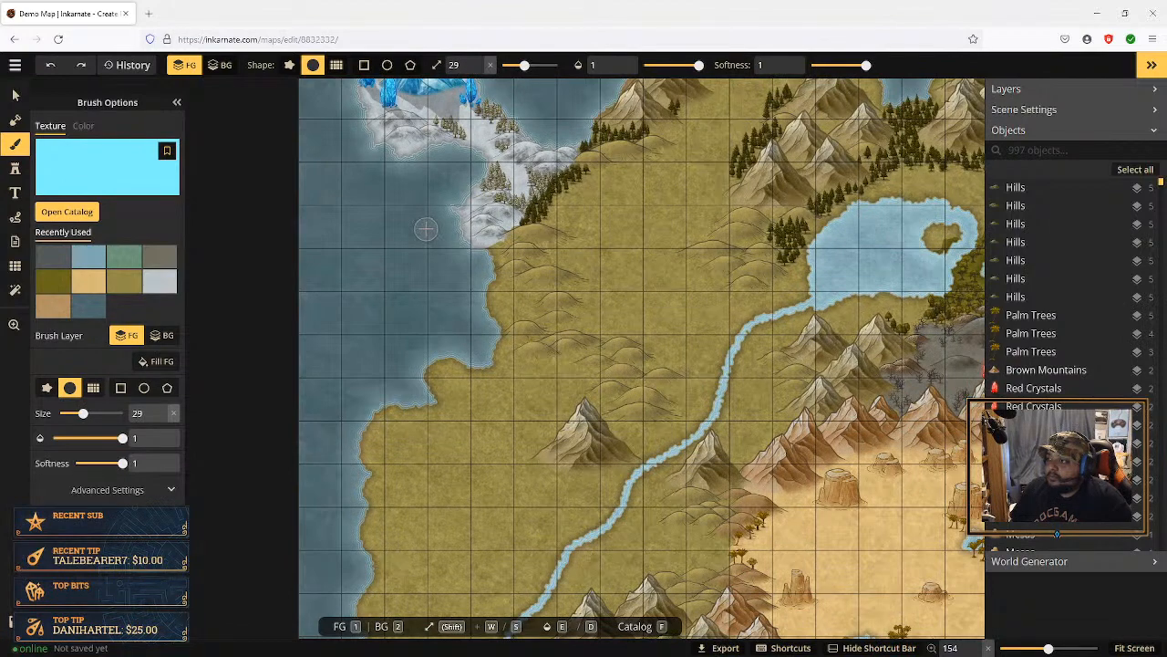
click(478, 73)
click(478, 73)
click(478, 73)
click(478, 73)
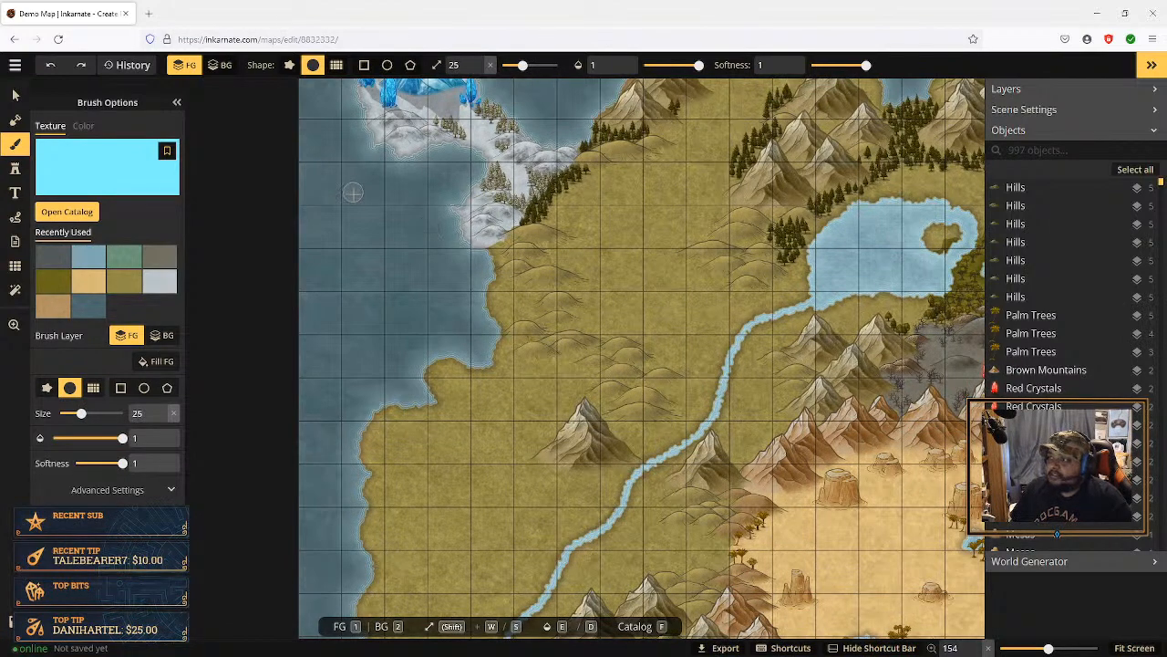
click(161, 338)
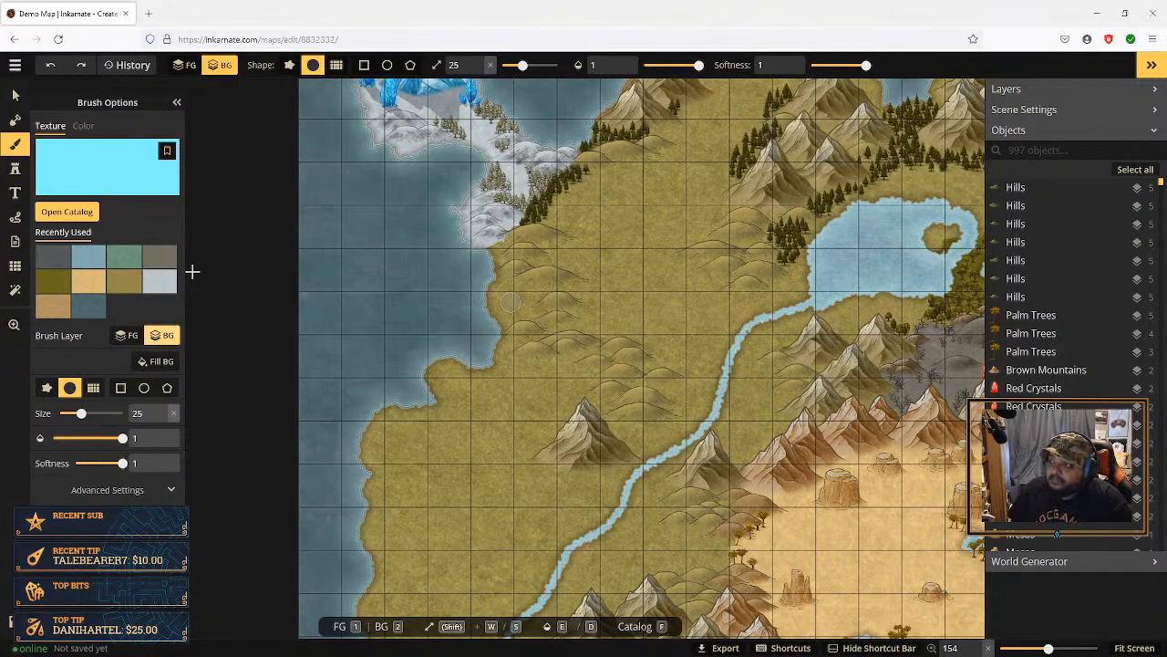
Step: Search the texture catalog for "ocean" and choose the darkest ocean texture for the brush
click(108, 176)
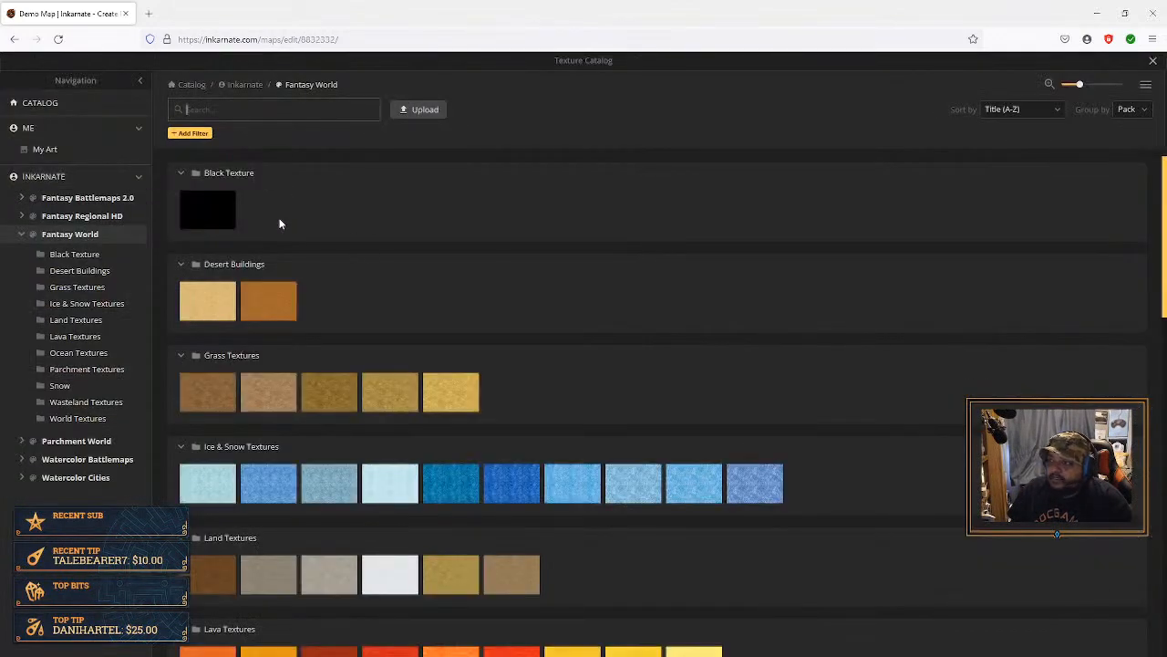
scroll(369, 401, down, 3)
scroll(368, 402, up, 3)
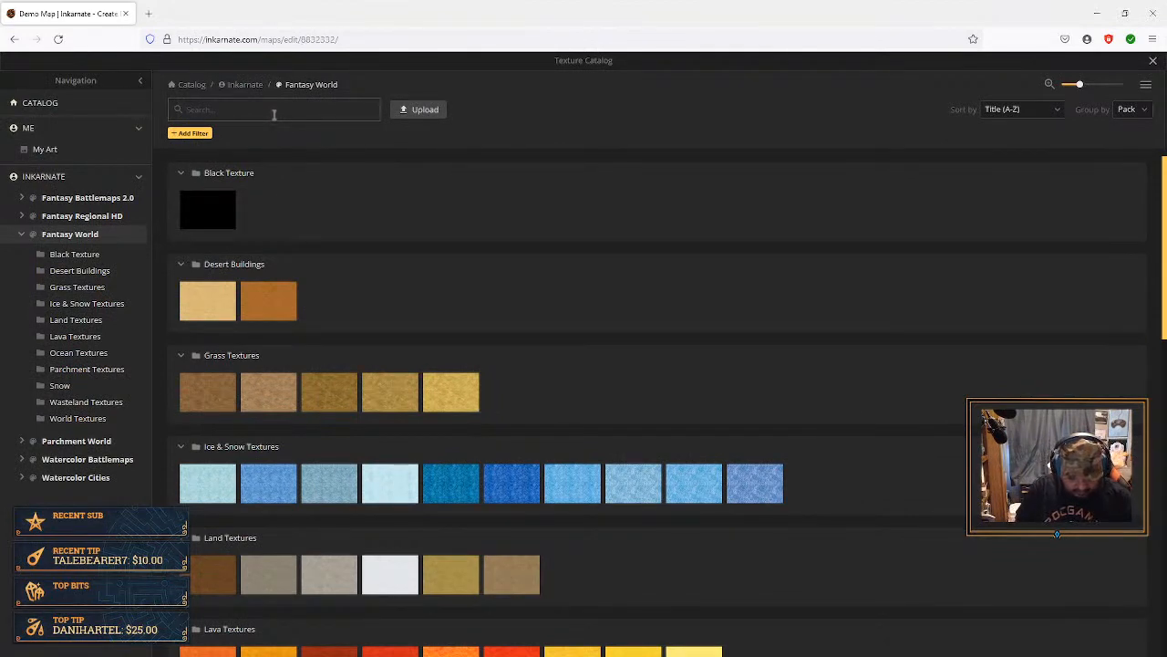
click(273, 114)
text(ocr)
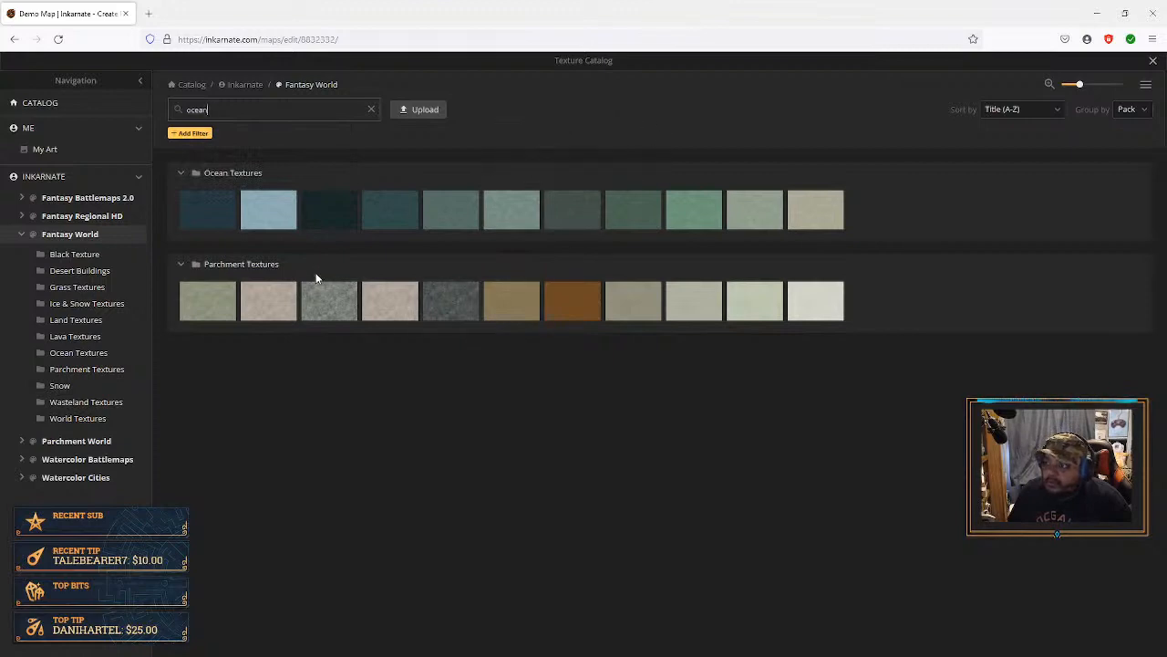
click(328, 224)
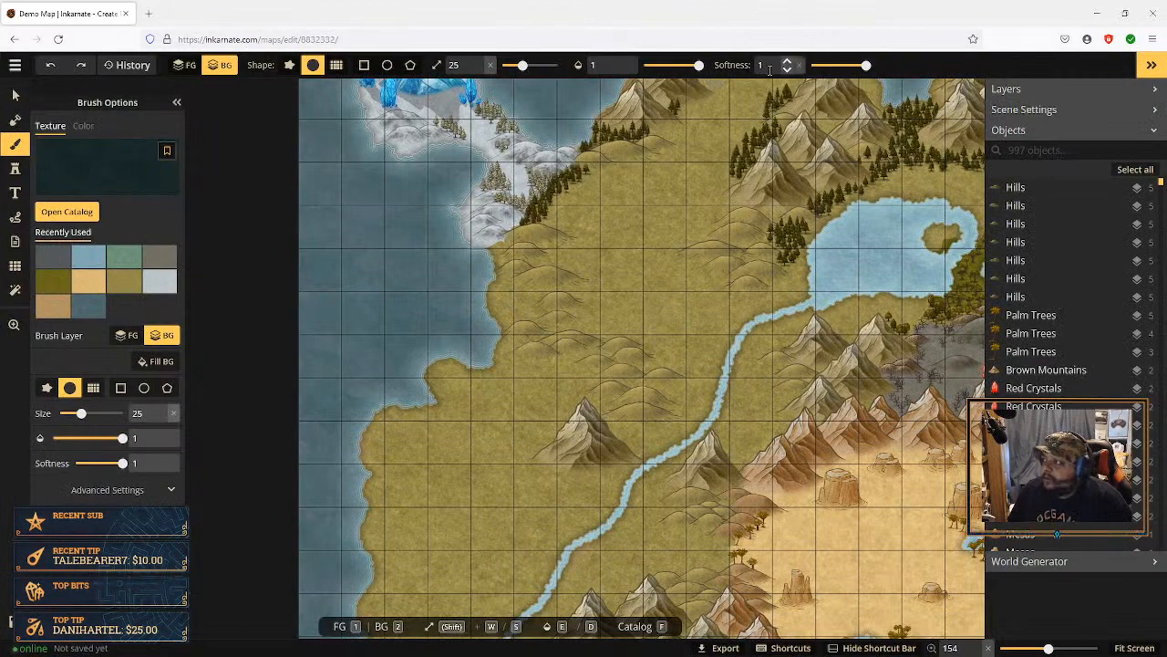
Step: Paint small dark patches in the western sea with the round brush and with the rough-edged brush at roughness 8
mouse_move(398, 265)
mouse_down()
mouse_move(383, 243)
mouse_move(410, 264)
mouse_up()
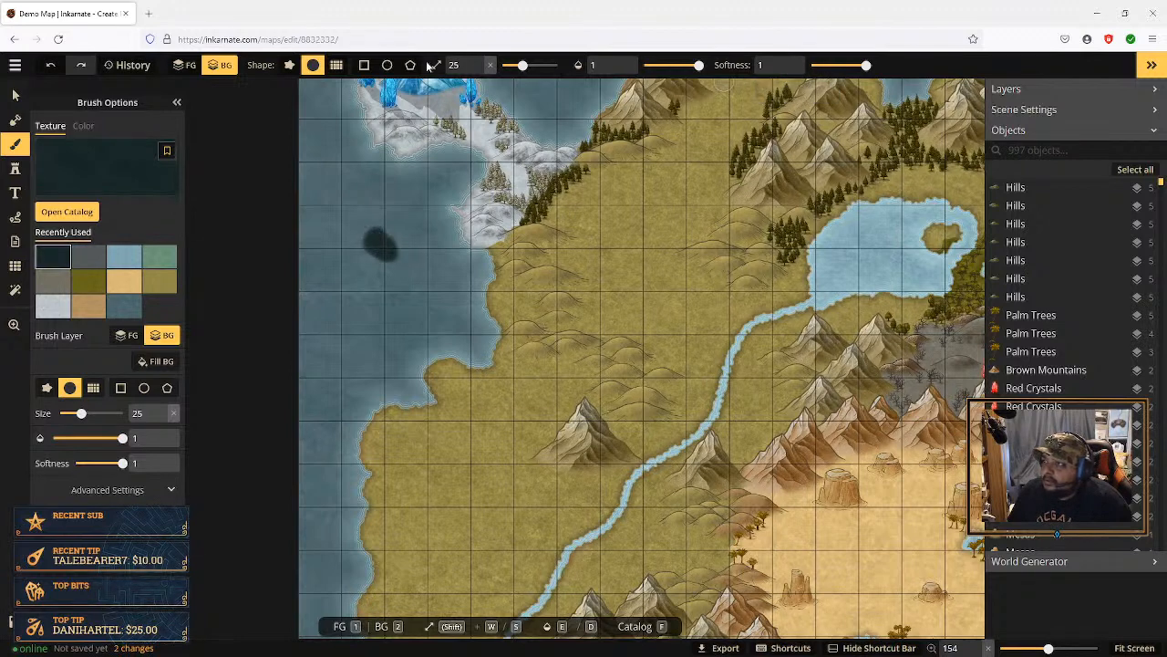
click(289, 65)
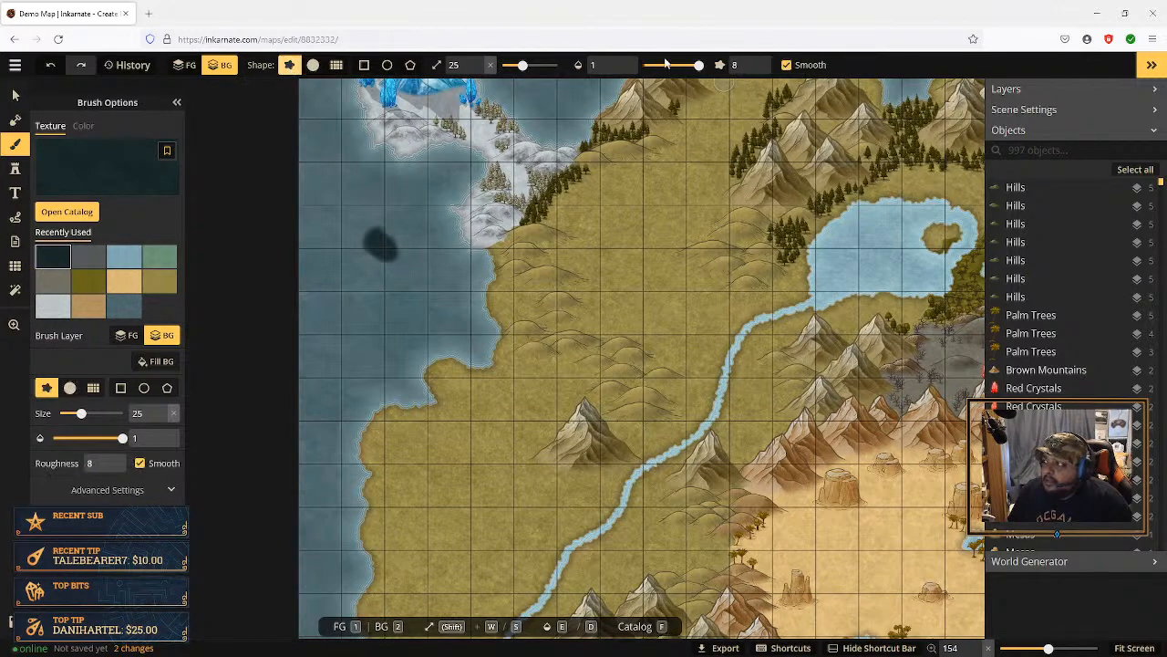
drag(389, 199, 408, 230)
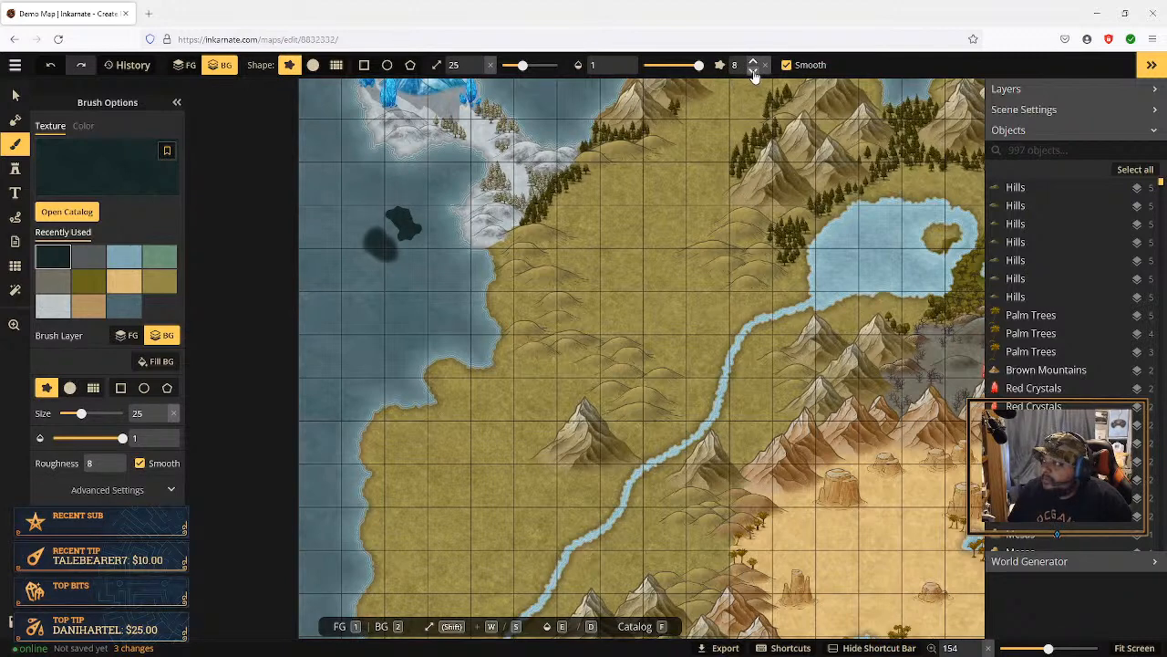
mouse_move(383, 192)
mouse_down()
mouse_move(373, 198)
mouse_move(398, 216)
mouse_move(424, 210)
mouse_up()
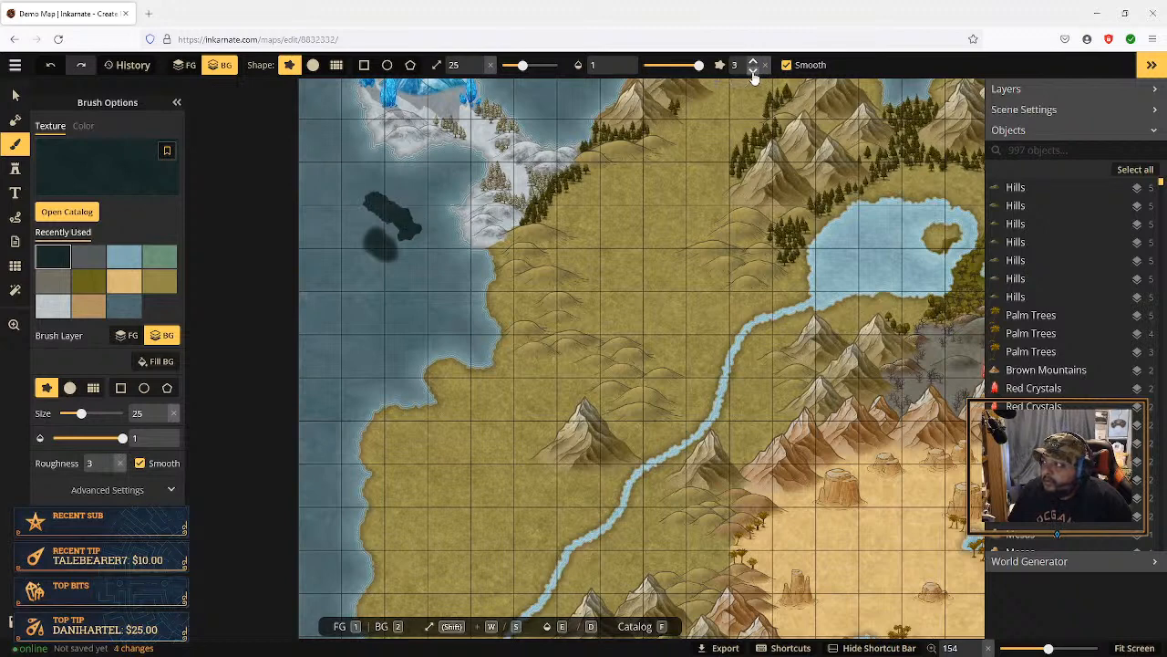
Step: Paint a large deep-water area off the northwest coast at roughness 3, extending its northern tip with brush size 12
mouse_move(386, 201)
mouse_down()
mouse_move(413, 192)
mouse_move(422, 201)
mouse_move(436, 186)
mouse_move(362, 192)
mouse_move(348, 215)
mouse_move(364, 220)
mouse_move(356, 236)
mouse_move(375, 260)
mouse_move(378, 223)
mouse_move(394, 260)
mouse_move(402, 239)
mouse_move(413, 252)
mouse_move(427, 235)
mouse_move(428, 250)
mouse_move(457, 270)
mouse_move(455, 290)
mouse_move(426, 261)
mouse_move(443, 261)
mouse_move(431, 288)
mouse_move(418, 266)
mouse_move(410, 262)
mouse_move(418, 270)
mouse_move(409, 287)
mouse_move(392, 265)
mouse_move(399, 287)
mouse_move(394, 237)
mouse_move(376, 297)
mouse_move(362, 252)
mouse_move(365, 276)
mouse_move(387, 290)
mouse_move(423, 224)
mouse_up()
mouse_move(441, 279)
mouse_down()
mouse_move(467, 329)
mouse_move(447, 322)
mouse_move(410, 346)
mouse_move(424, 314)
mouse_move(413, 297)
mouse_move(425, 307)
mouse_move(410, 307)
mouse_move(399, 330)
mouse_move(385, 315)
mouse_move(386, 372)
mouse_move(370, 330)
mouse_up()
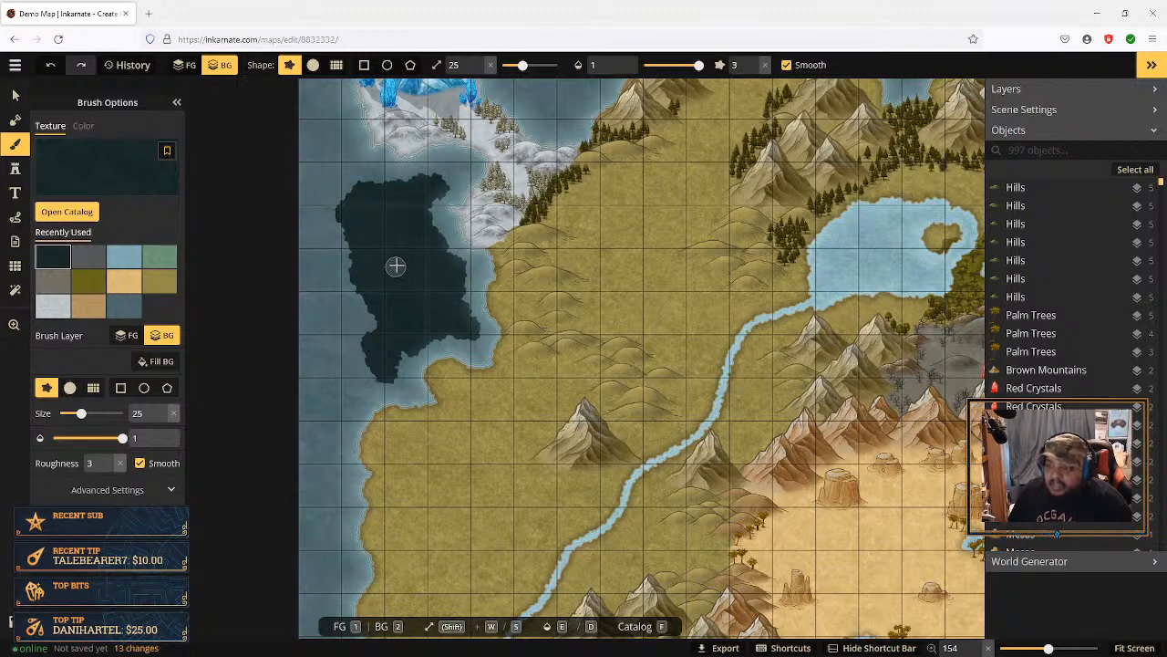
mouse_move(352, 247)
mouse_down()
mouse_move(368, 302)
mouse_move(354, 326)
mouse_move(378, 327)
mouse_move(358, 347)
mouse_move(360, 388)
mouse_move(401, 339)
mouse_up()
mouse_move(421, 265)
mouse_down()
mouse_move(424, 213)
mouse_move(408, 187)
mouse_move(359, 182)
mouse_move(351, 196)
mouse_move(354, 180)
mouse_move(374, 175)
mouse_move(383, 191)
mouse_up()
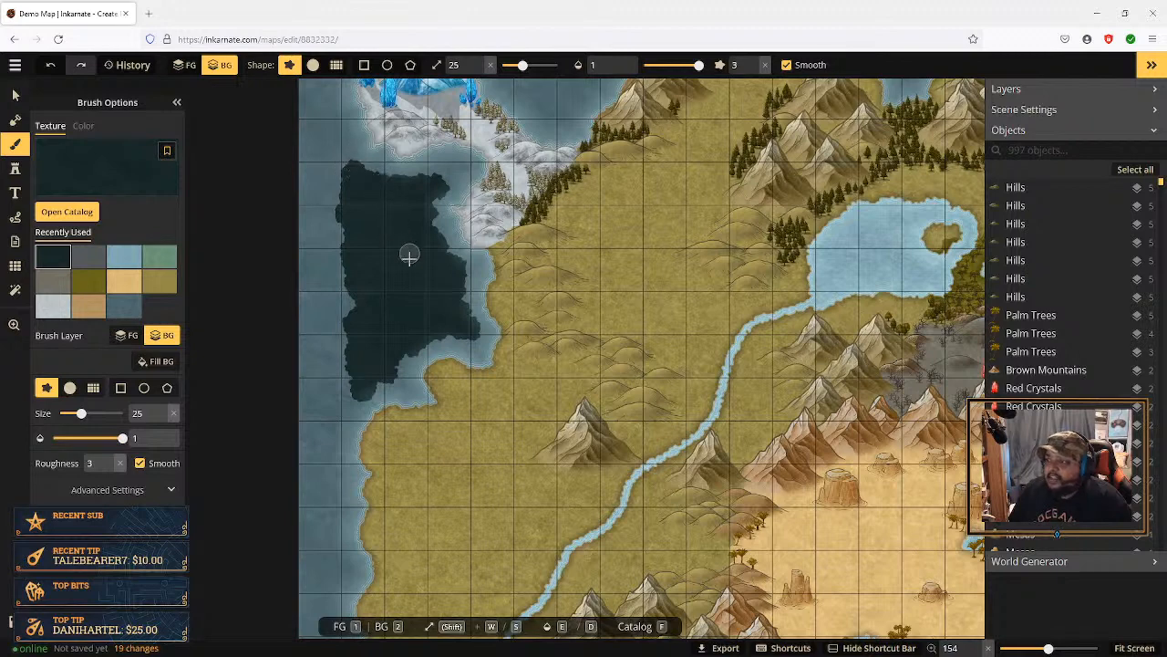
mouse_move(409, 256)
mouse_down()
mouse_move(408, 216)
mouse_move(350, 170)
mouse_up()
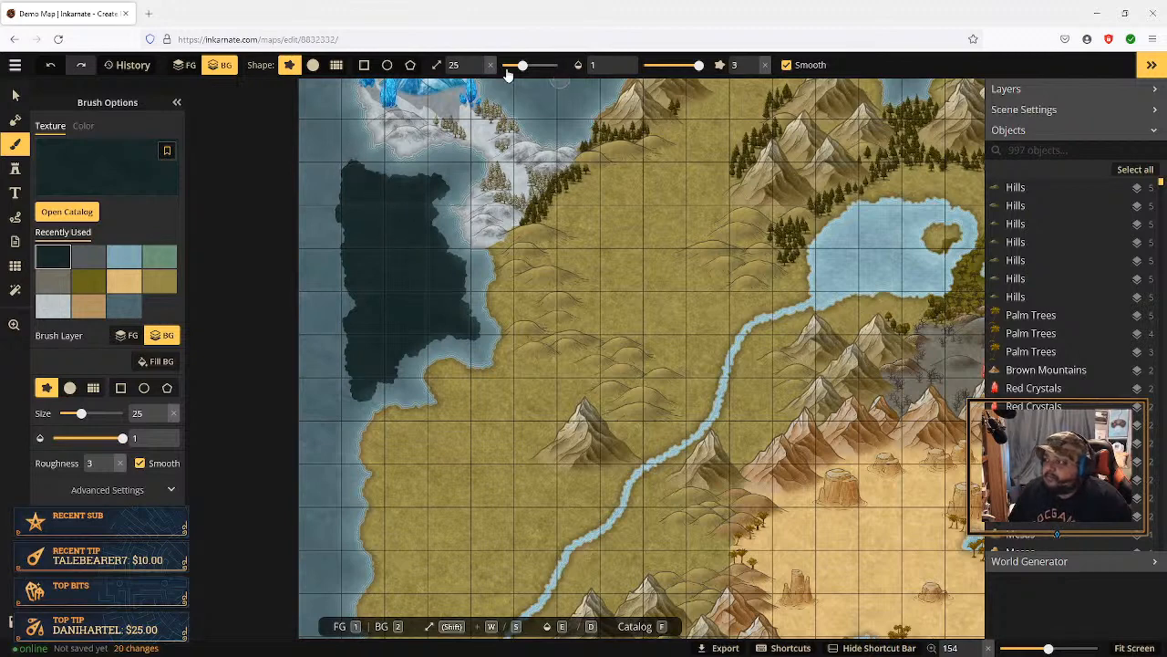
click(478, 72)
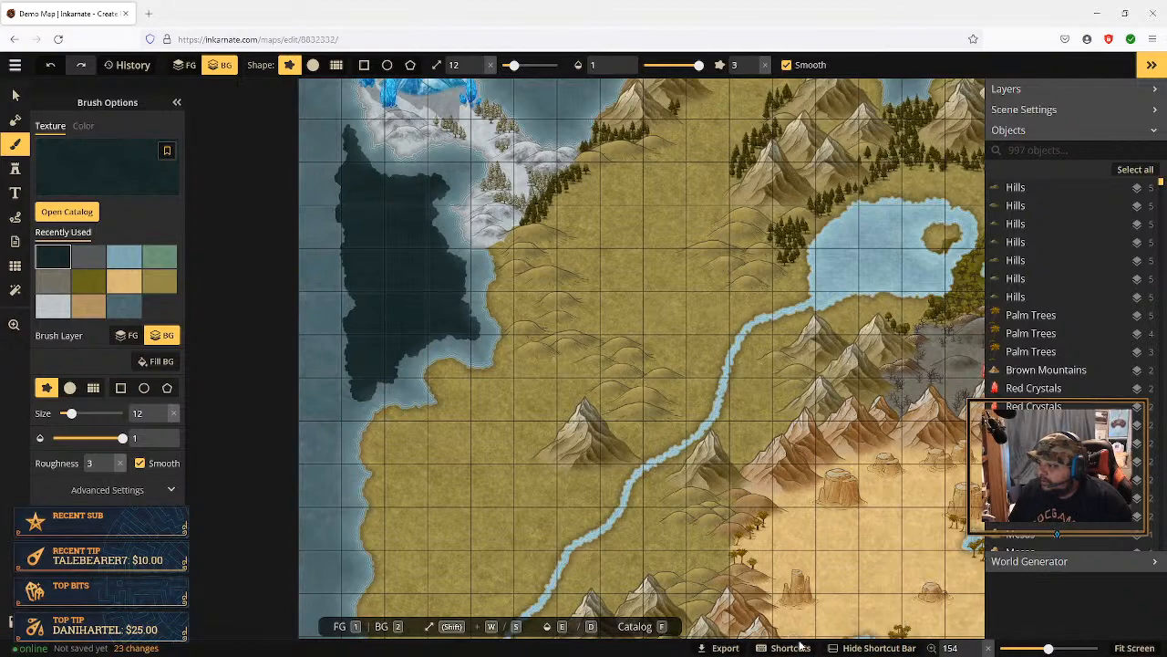
Step: Paint a dark V-shaped band along the shores of the bay east of the ice mountain, using brush sizes 12 and 25
scroll(826, 568, down, 1)
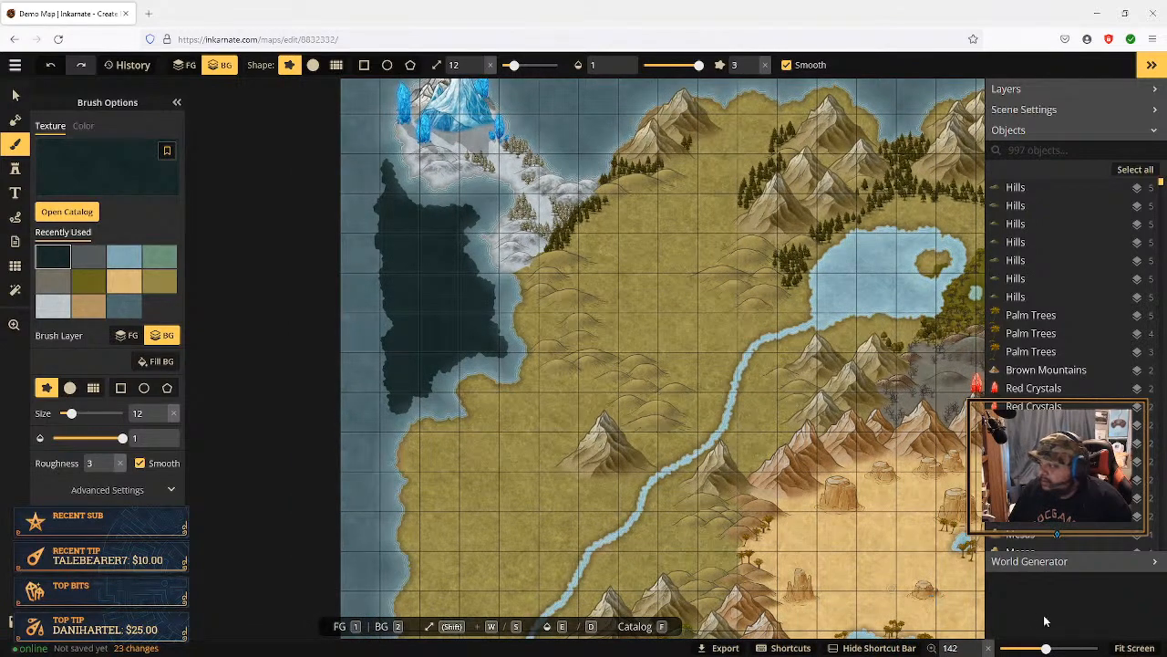
click(1131, 649)
scroll(474, 111, up, 4)
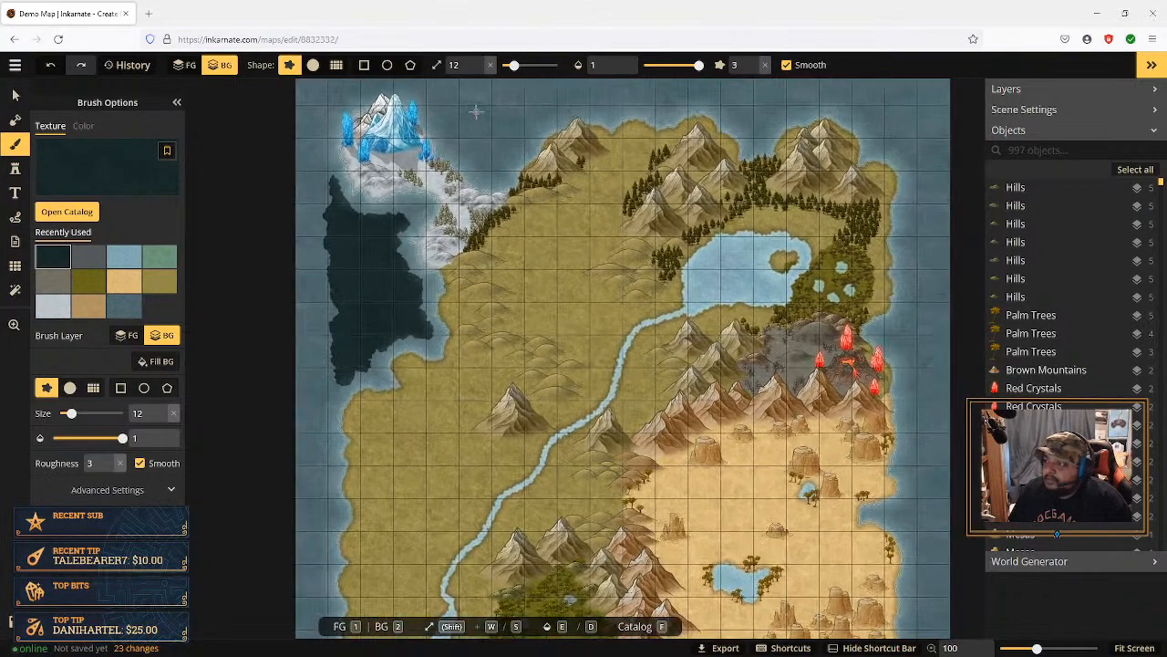
scroll(474, 111, up, 4)
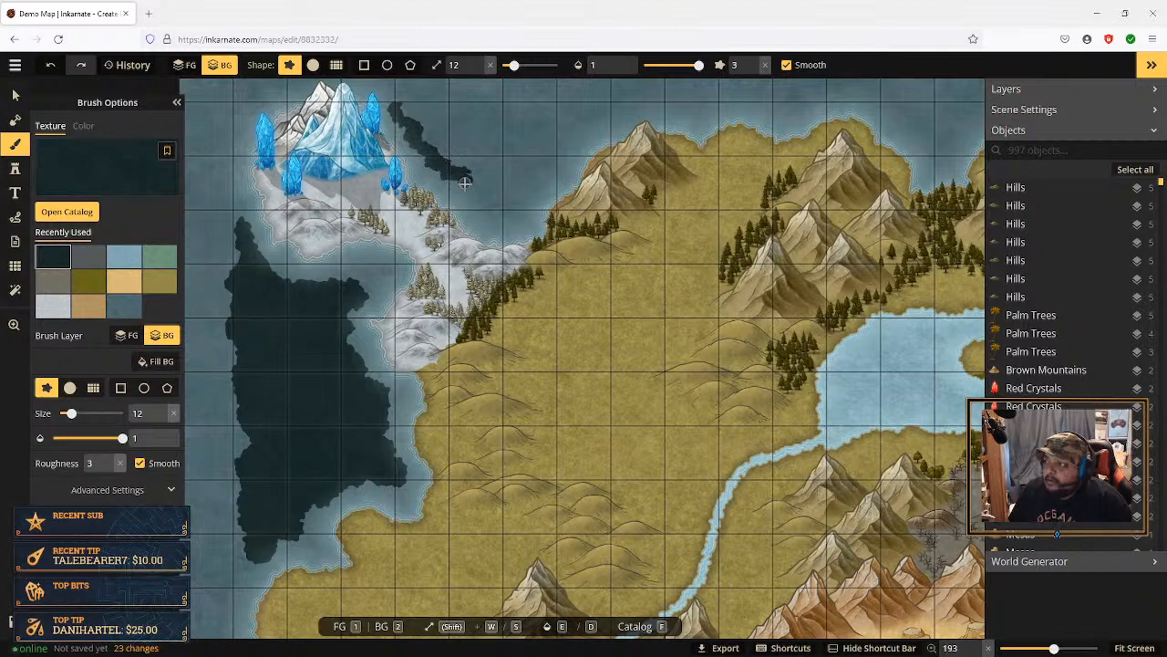
click(479, 62)
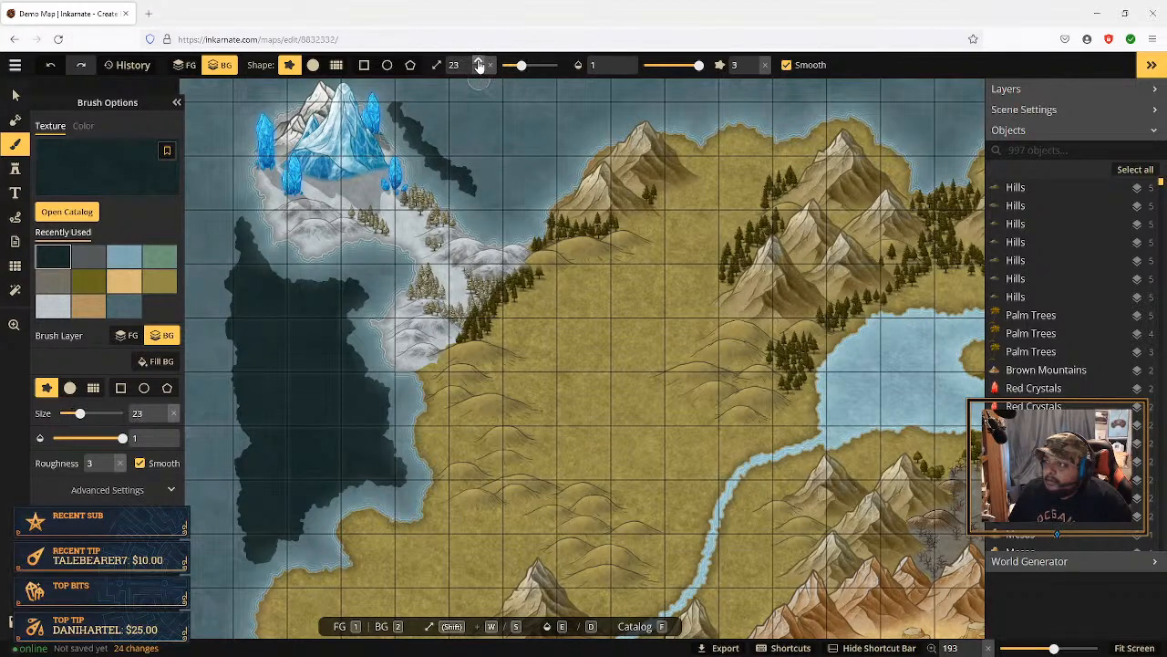
mouse_move(443, 149)
mouse_down()
mouse_move(454, 176)
mouse_move(503, 204)
mouse_move(571, 134)
mouse_up()
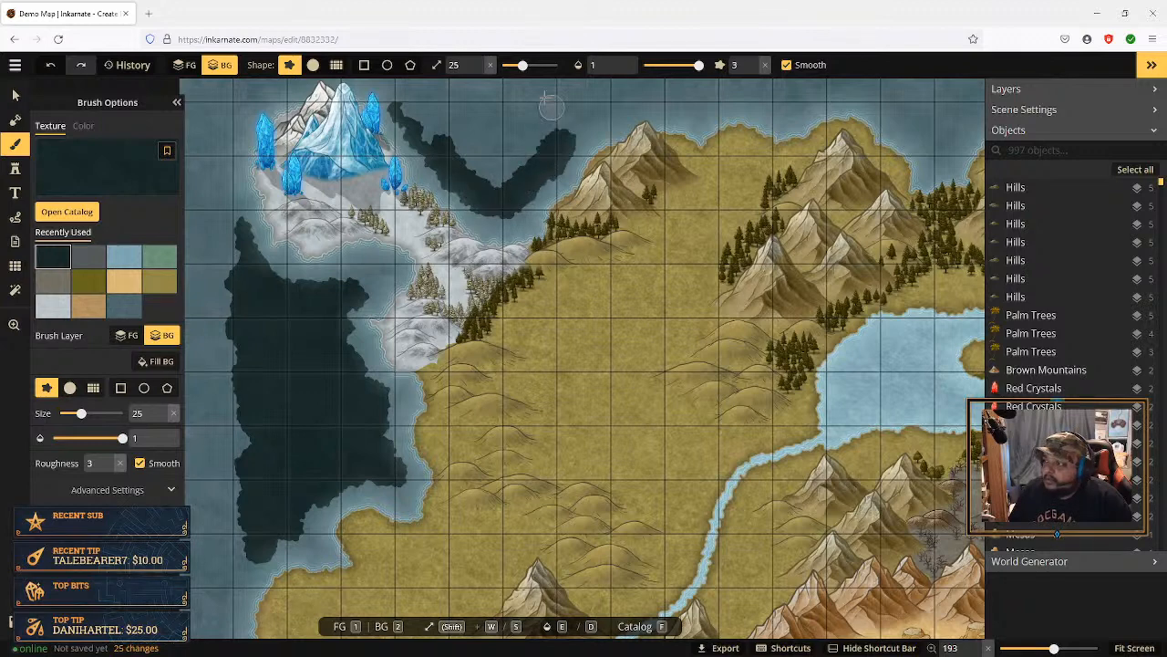
Step: Outline the seaward edge of the northern bay's deep water at brush size 4 and fill its interior at size 20
click(479, 73)
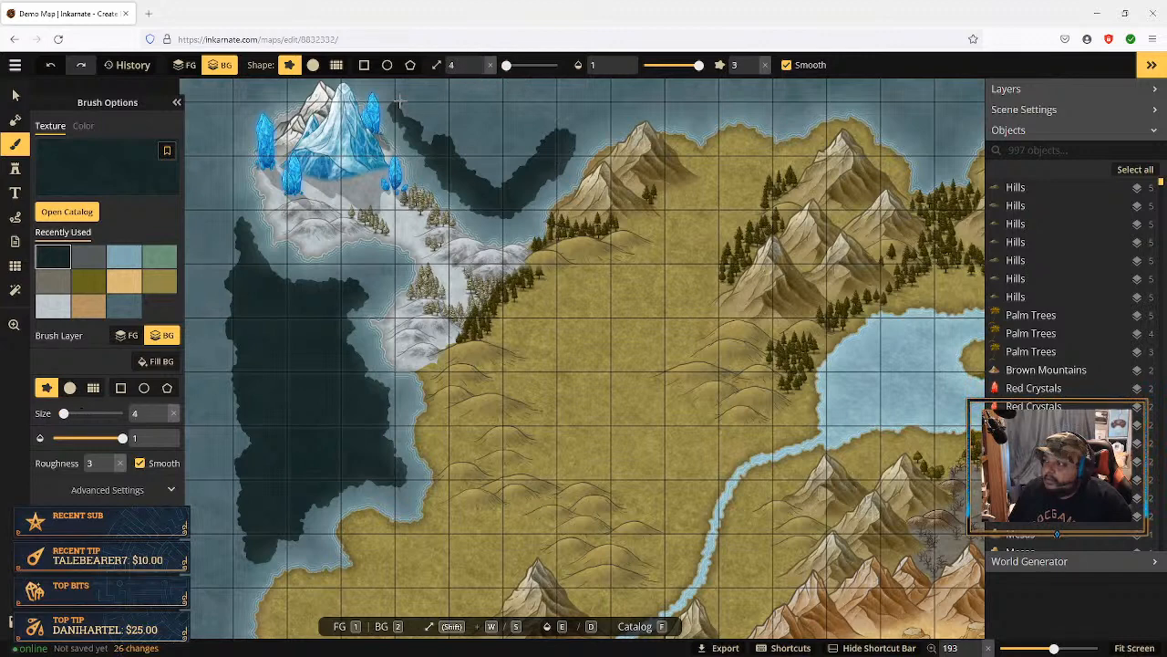
drag(410, 96, 448, 94)
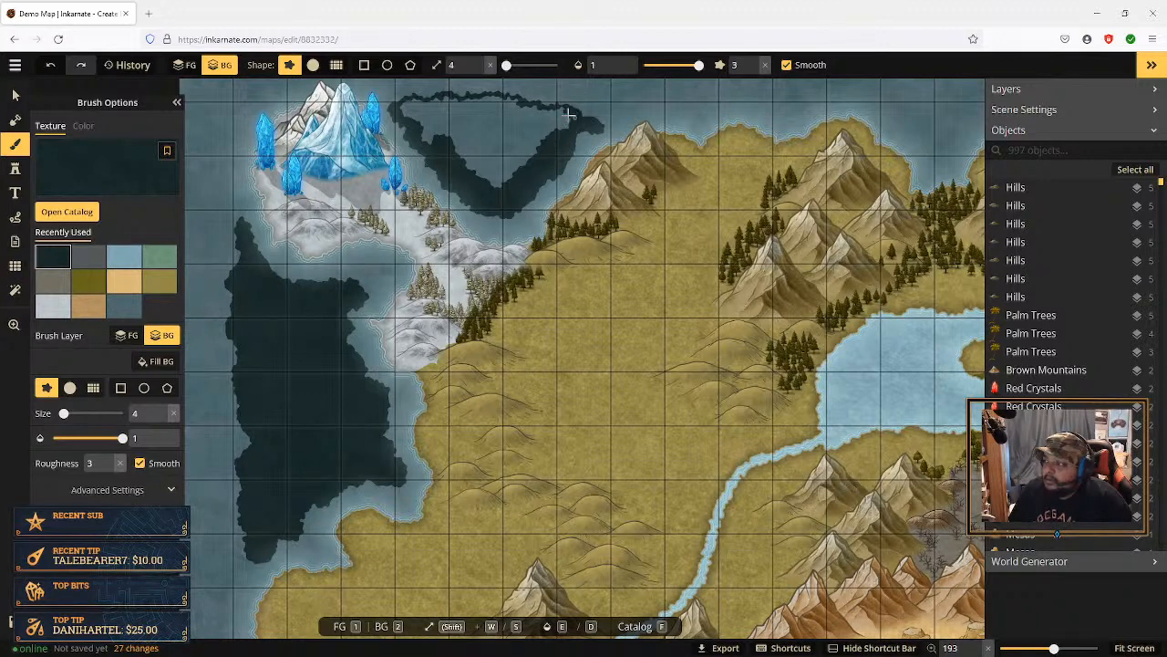
click(478, 66)
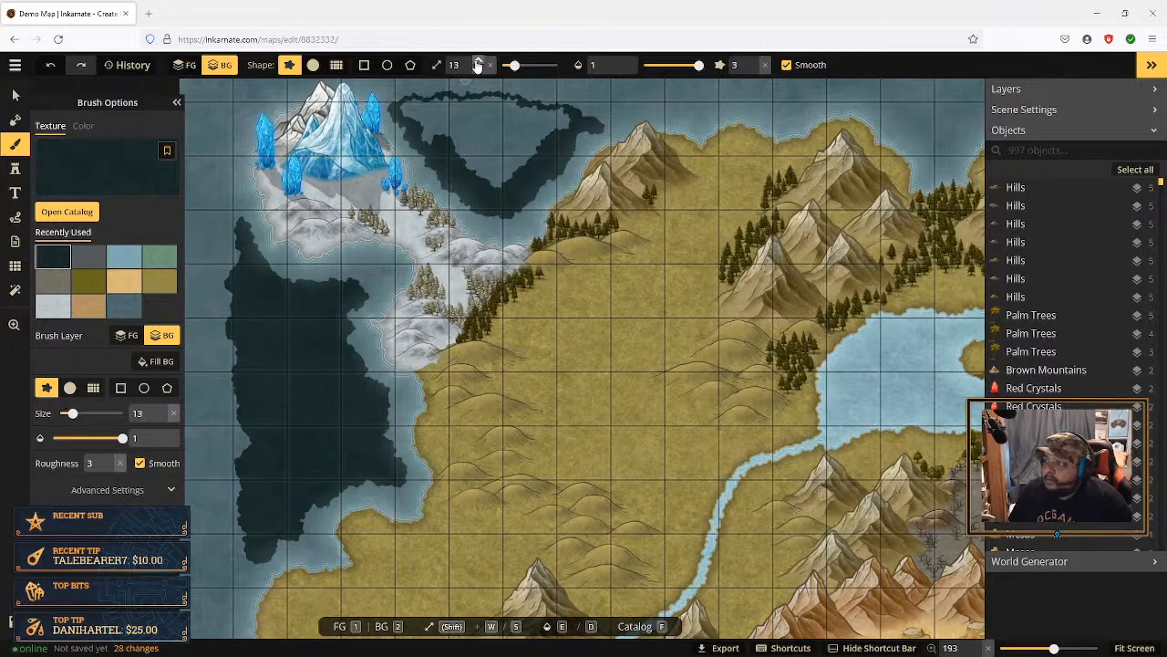
click(478, 66)
mouse_move(467, 124)
mouse_down()
mouse_move(476, 154)
mouse_move(465, 150)
mouse_move(488, 171)
mouse_move(504, 168)
mouse_move(500, 181)
mouse_move(561, 117)
mouse_move(473, 108)
mouse_move(463, 117)
mouse_move(489, 120)
mouse_move(494, 158)
mouse_move(526, 130)
mouse_move(431, 135)
mouse_move(409, 111)
mouse_move(453, 108)
mouse_move(437, 117)
mouse_move(508, 169)
mouse_up()
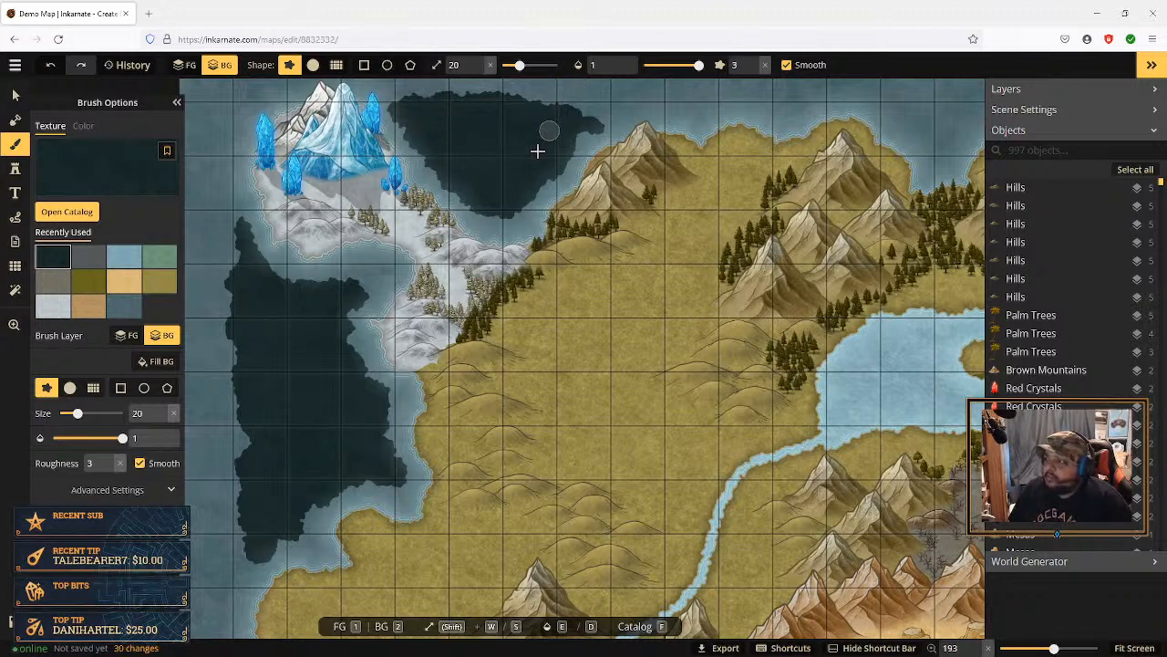
Step: With brush size 5, refine the northern deep-water area's edges and add small dark patches beside it and in the snowy inlet
click(476, 72)
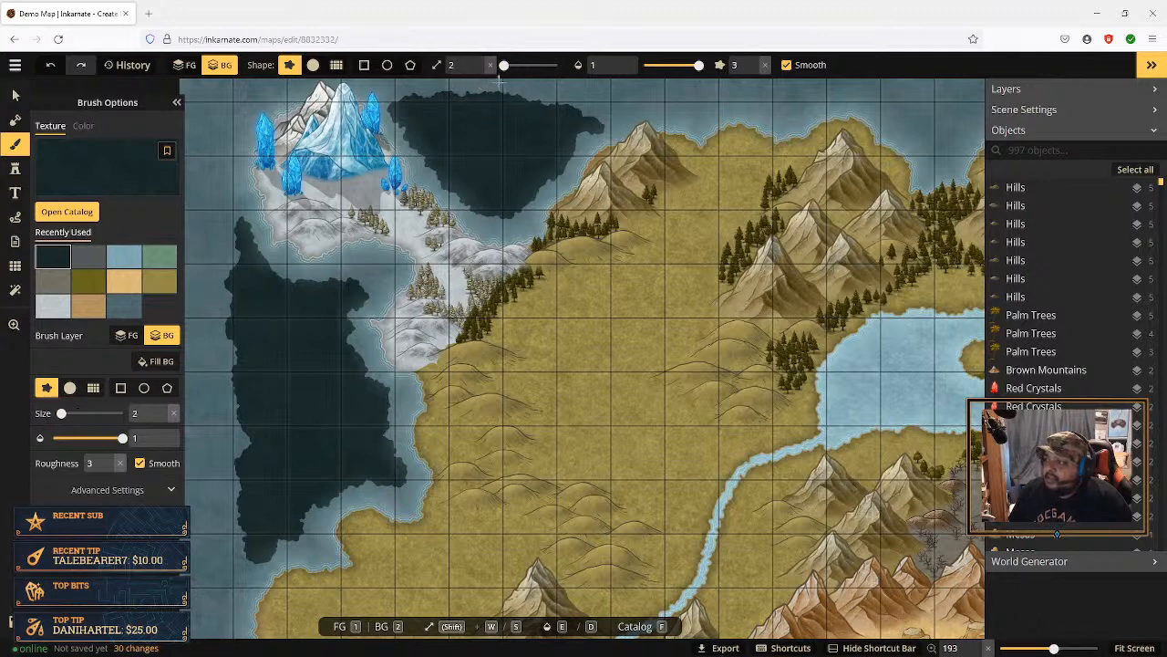
click(479, 64)
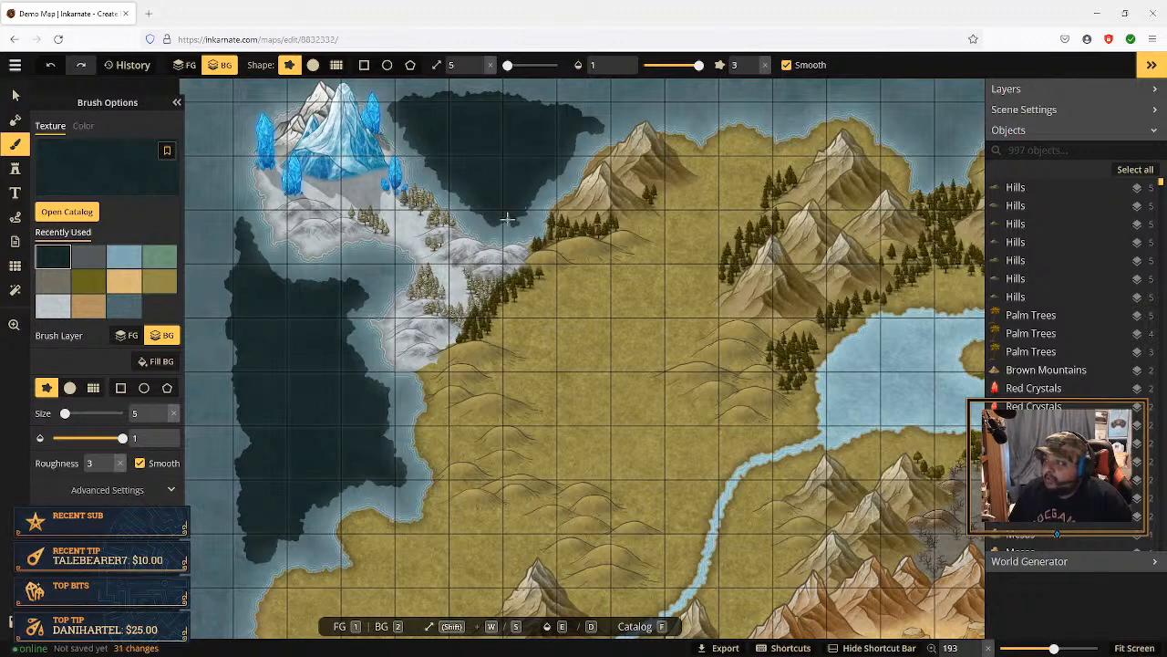
drag(517, 217, 503, 177)
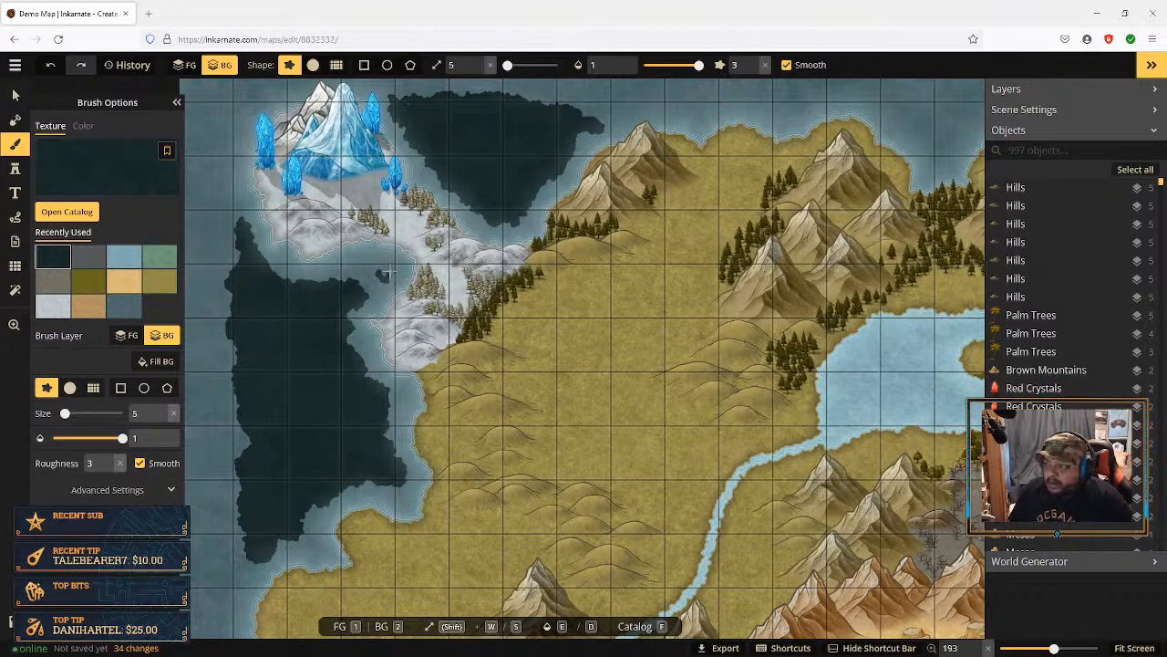
drag(380, 271, 385, 275)
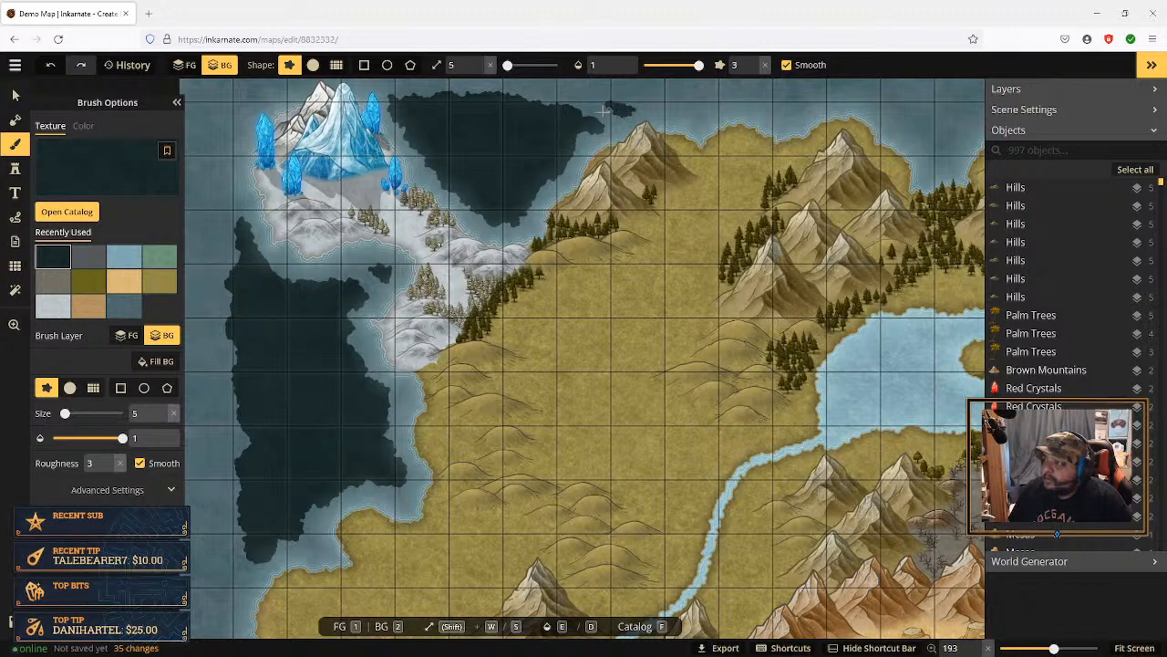
mouse_move(576, 126)
mouse_down()
mouse_move(519, 145)
mouse_move(506, 171)
mouse_up()
scroll(342, 260, down, 5)
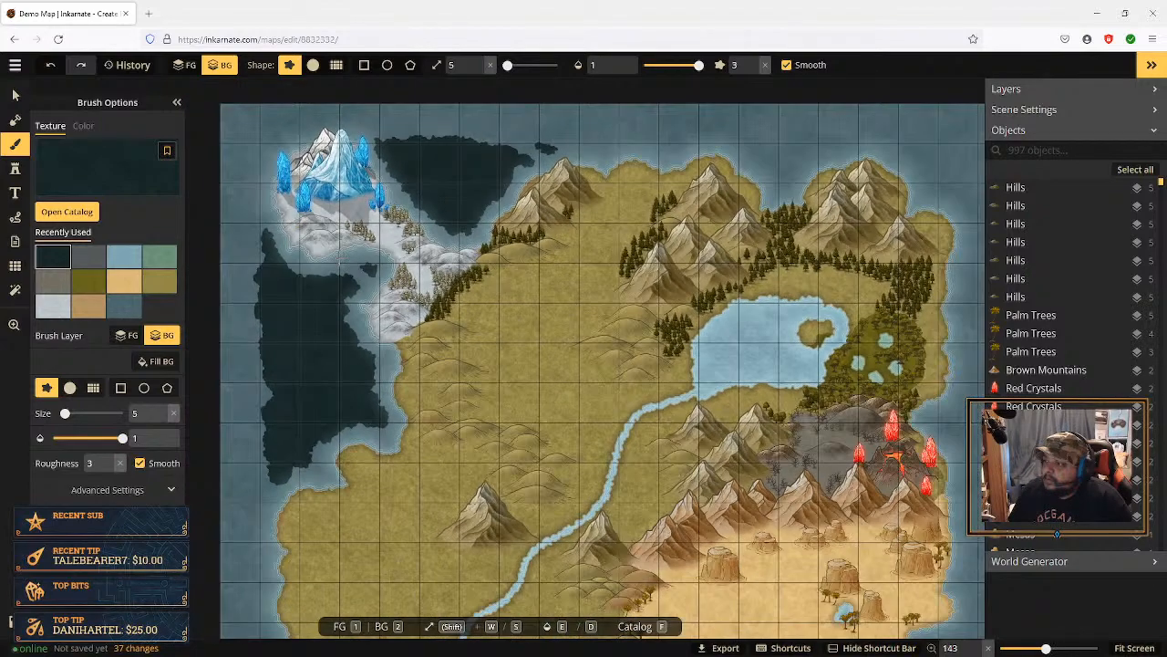
scroll(340, 255, down, 10)
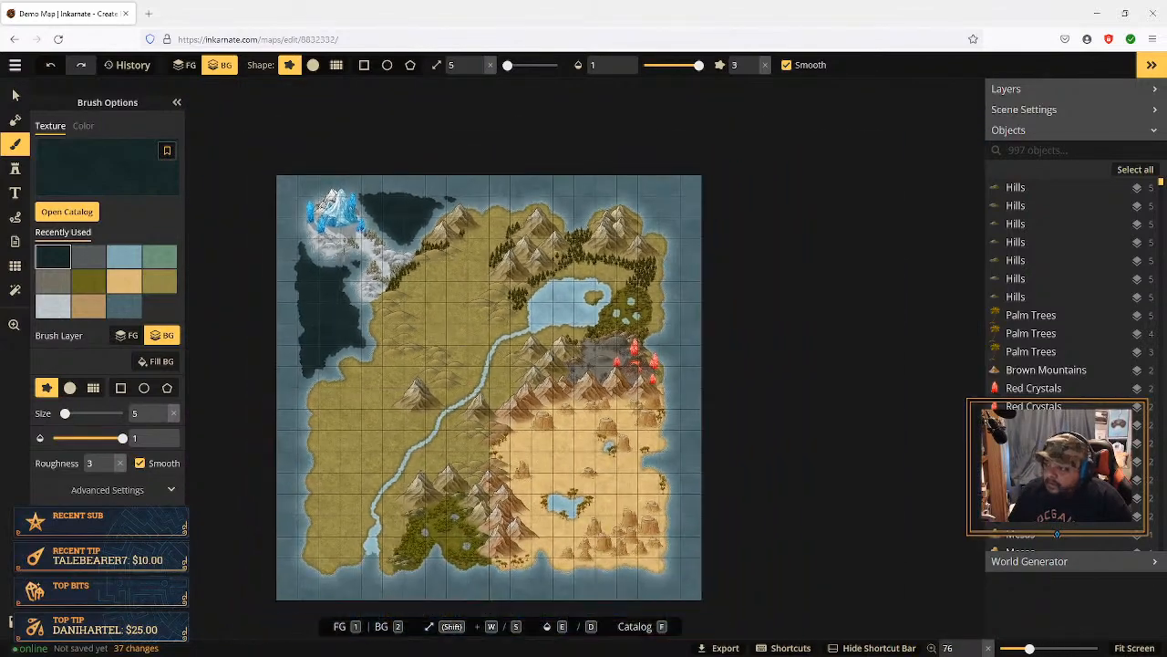
scroll(344, 254, up, 5)
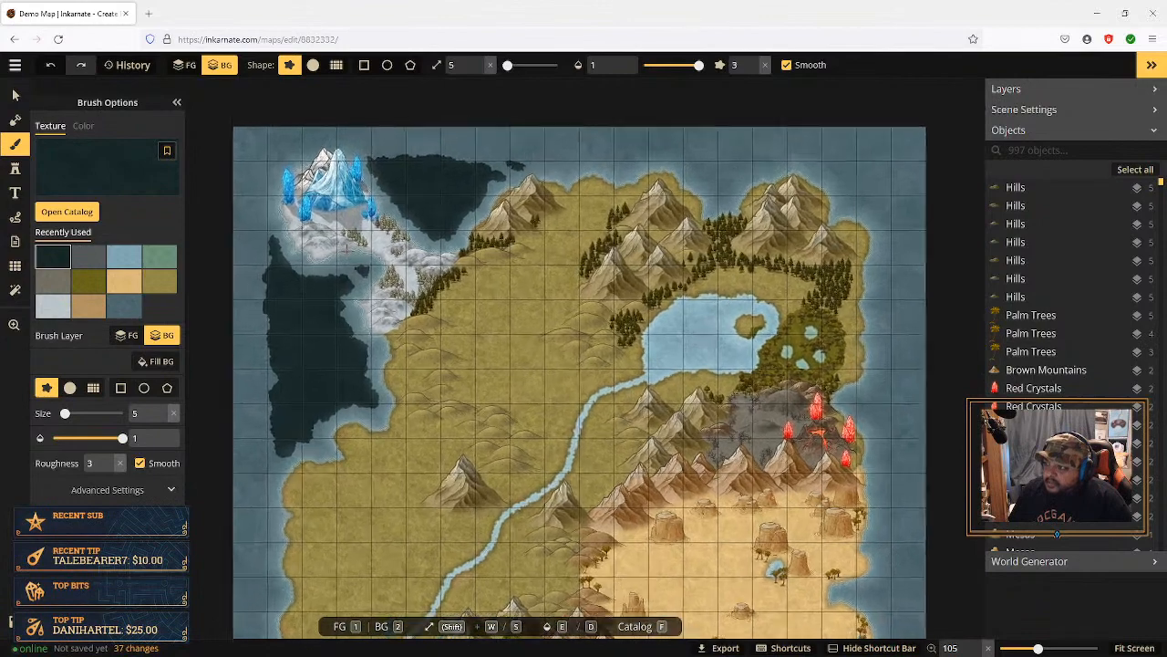
Step: Review the painted deep-water areas across the whole map and examine the mesa cluster in the desert's southeast corner
scroll(346, 245, up, 6)
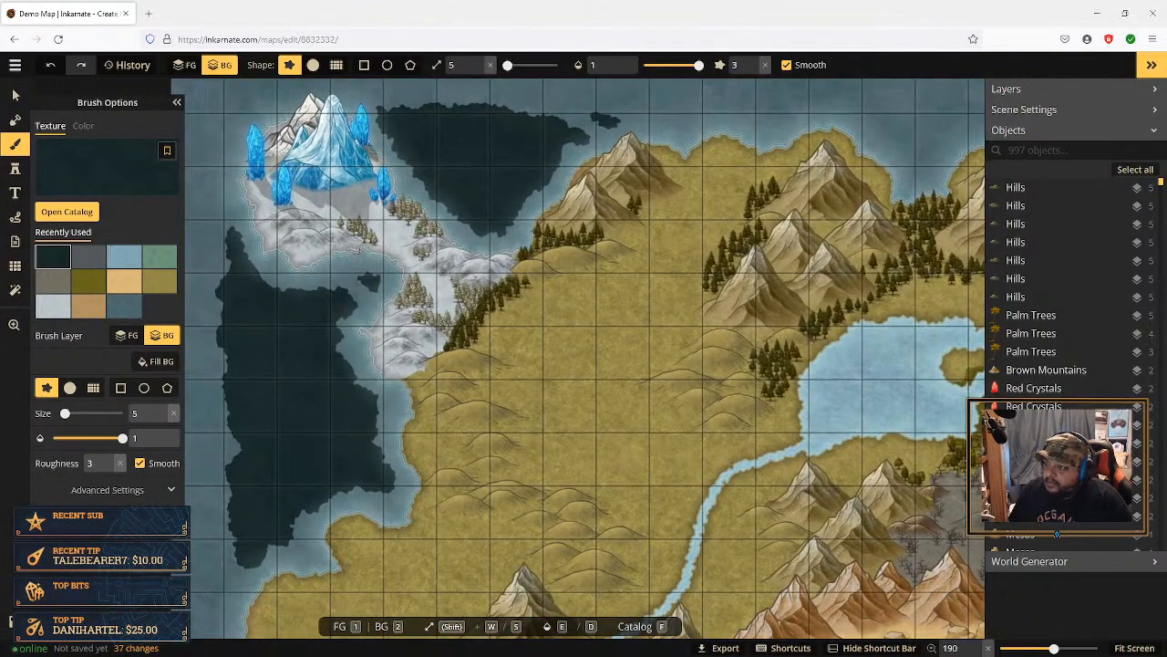
scroll(578, 336, down, 4)
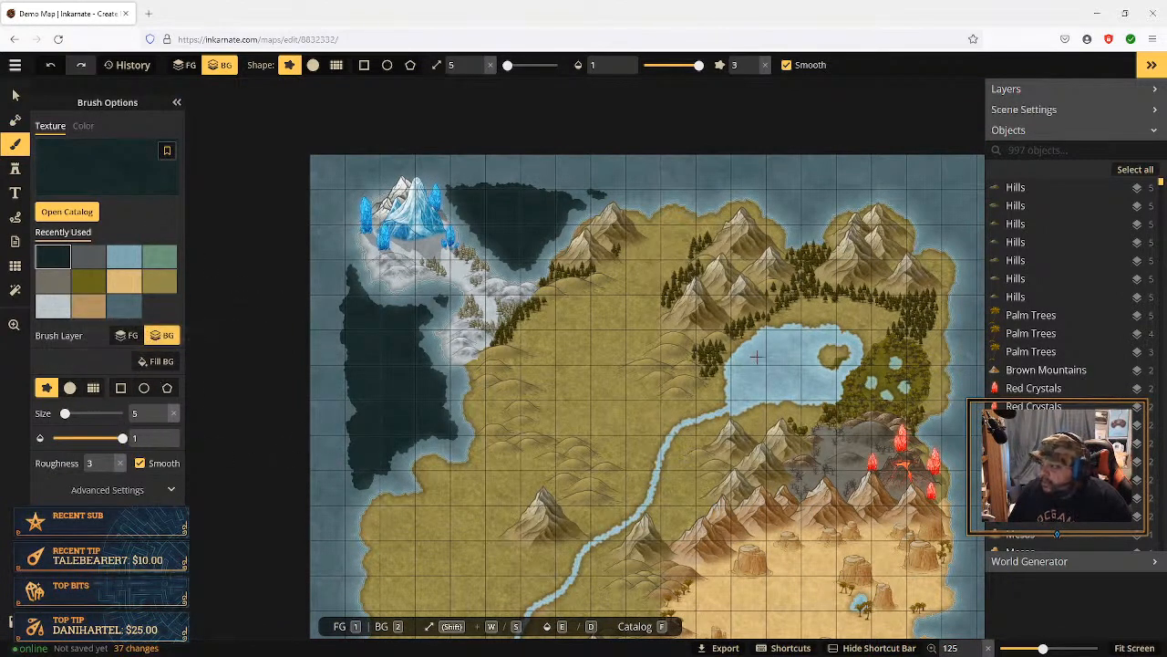
click(14, 95)
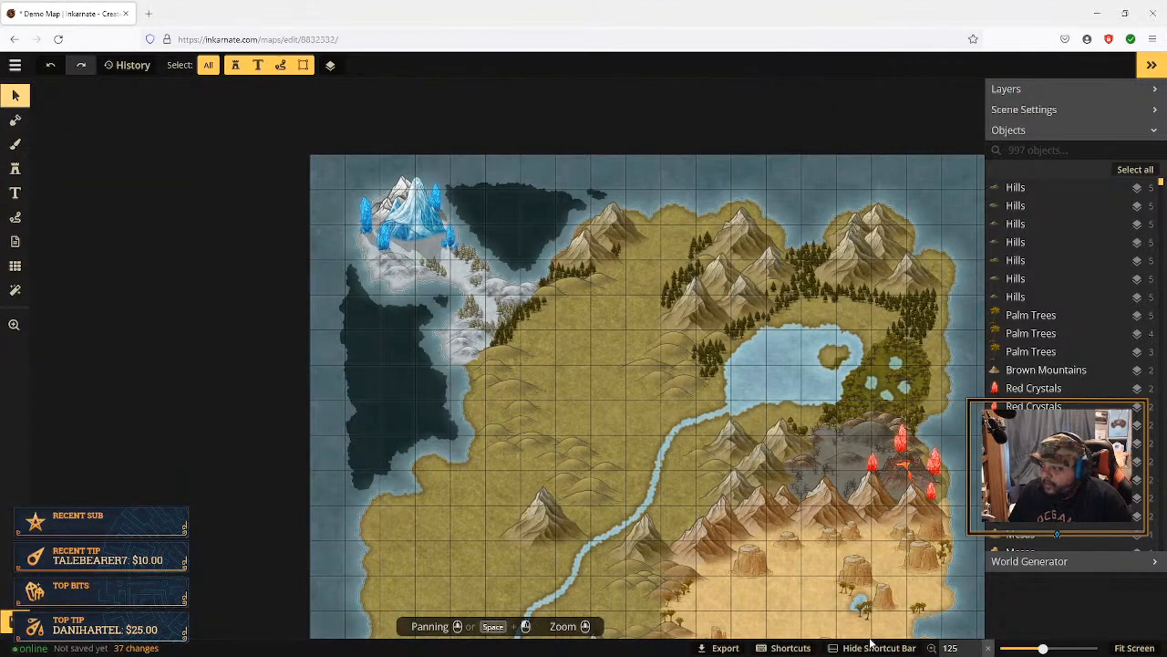
scroll(603, 565, down, 3)
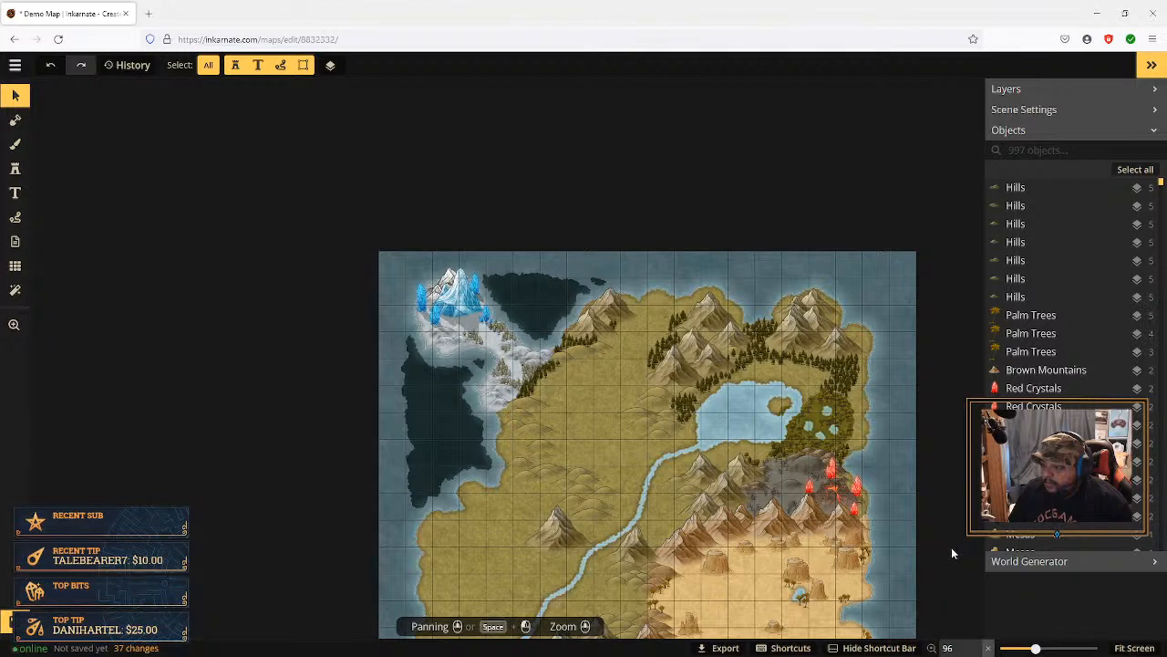
drag(951, 535, 875, 365)
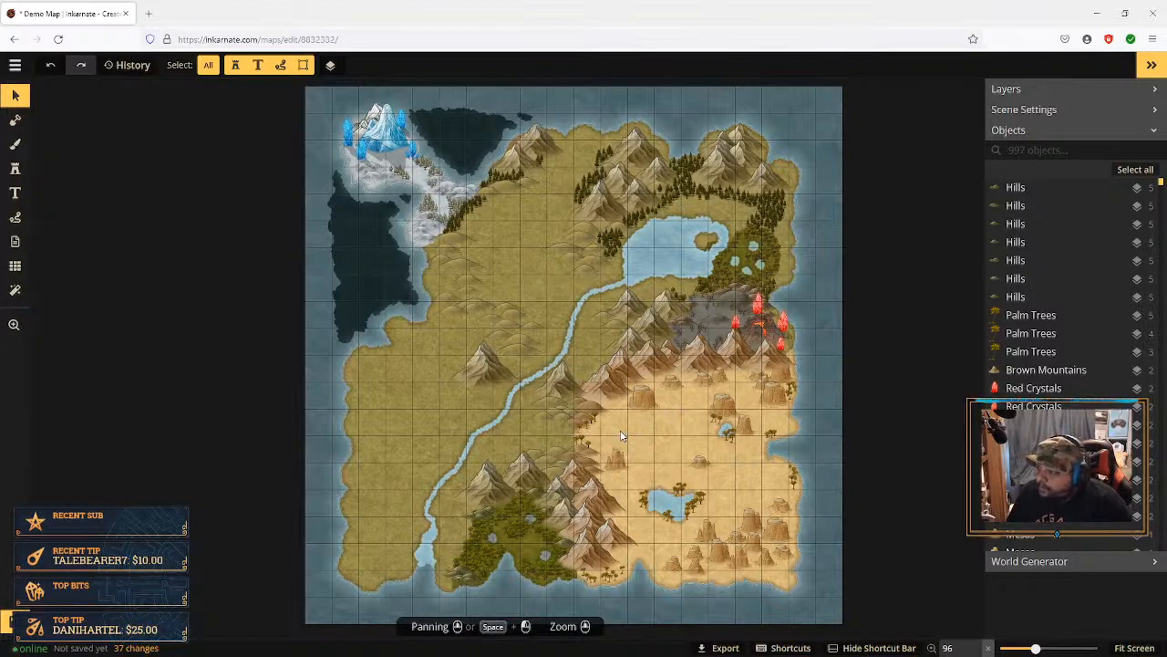
scroll(574, 429, up, 2)
scroll(332, 348, up, 2)
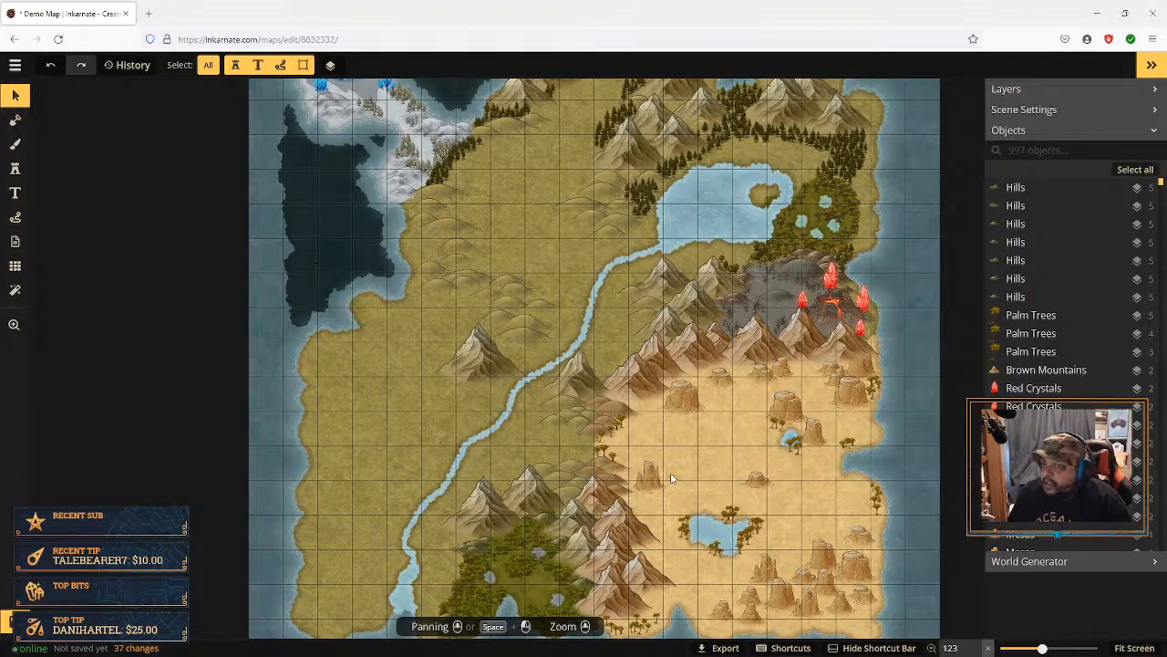
scroll(766, 548, up, 5)
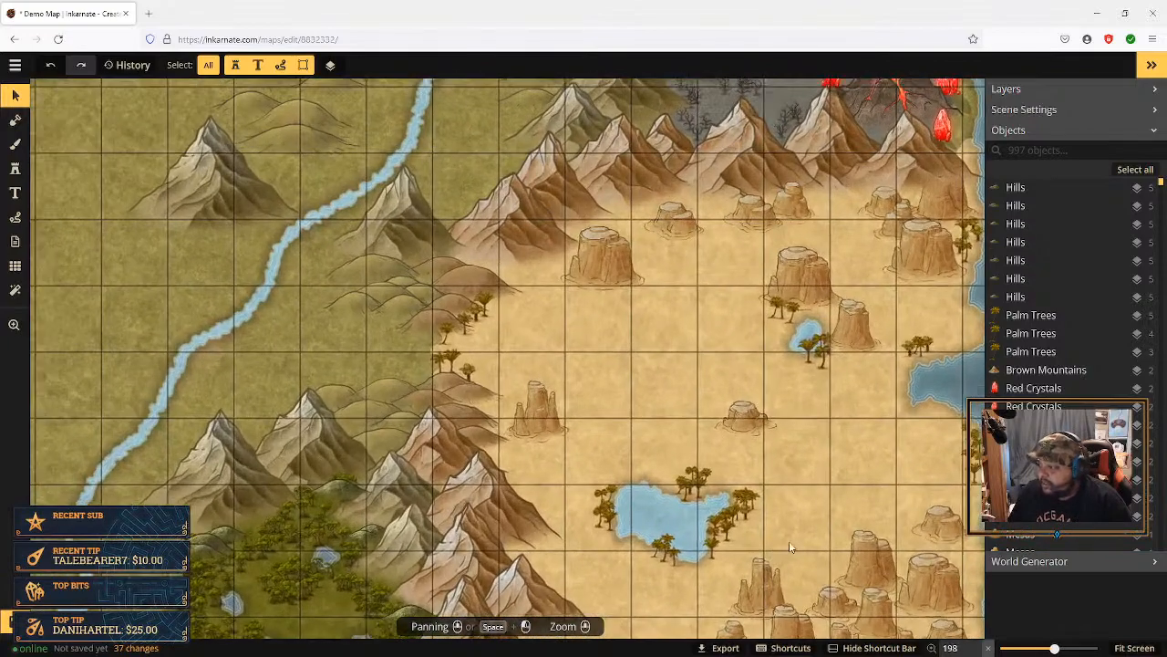
scroll(791, 546, down, 1)
drag(811, 549, 708, 400)
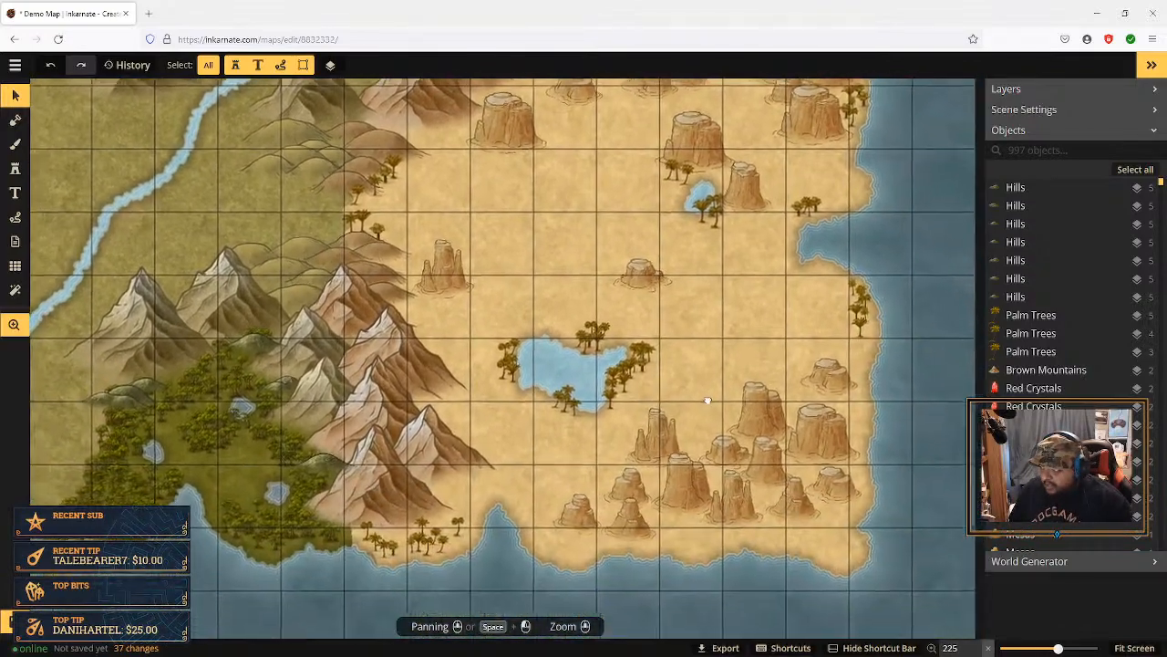
scroll(755, 441, up, 1)
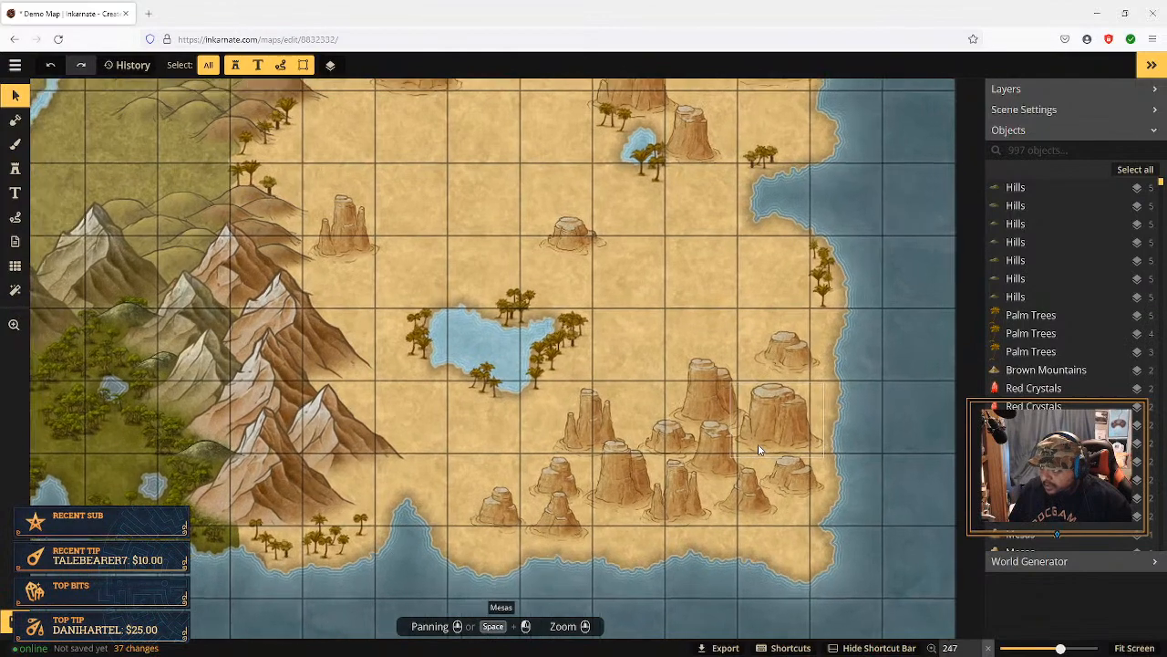
scroll(758, 449, up, 1)
scroll(759, 450, down, 2)
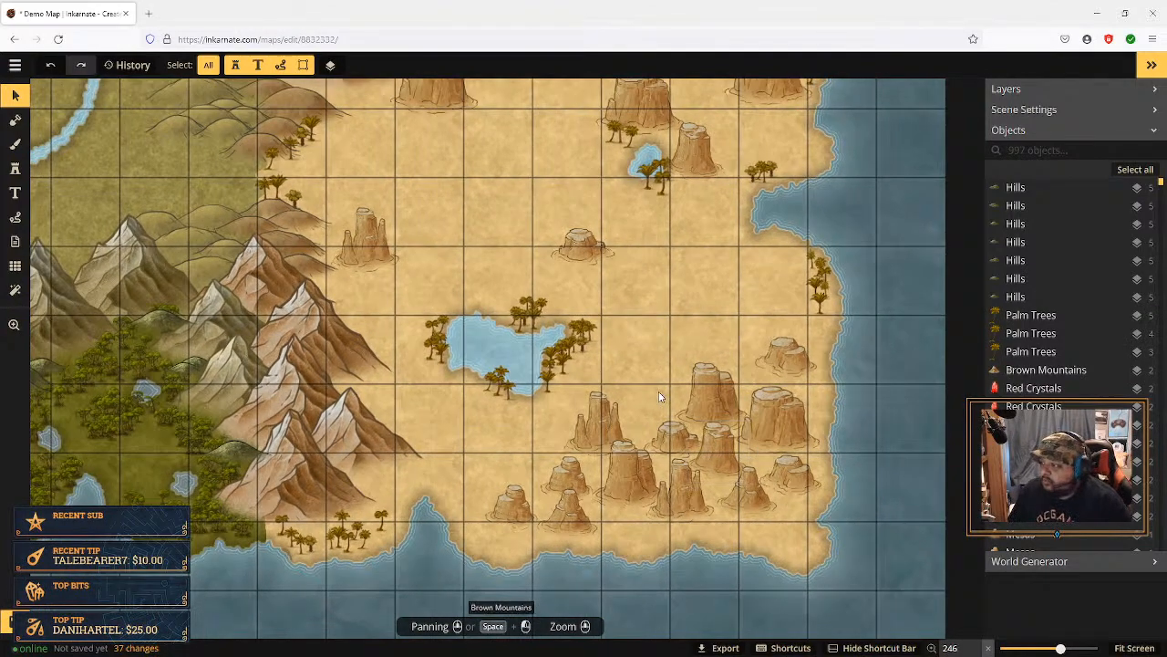
Step: Set the mask brush to subtract land at size 7
click(16, 121)
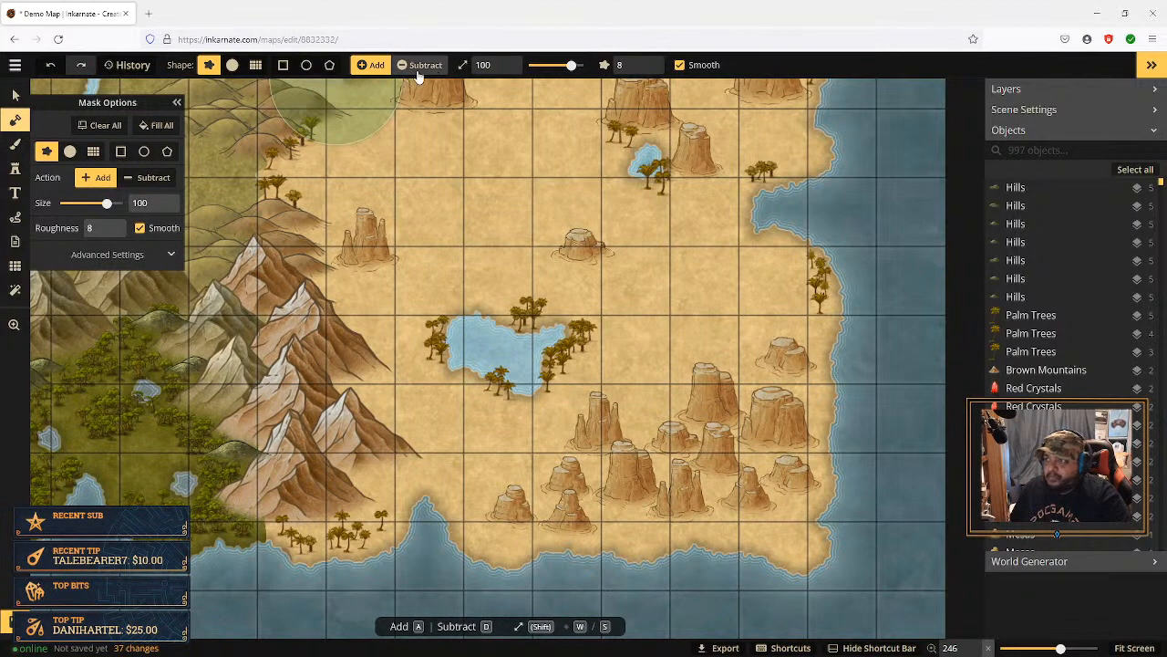
click(506, 73)
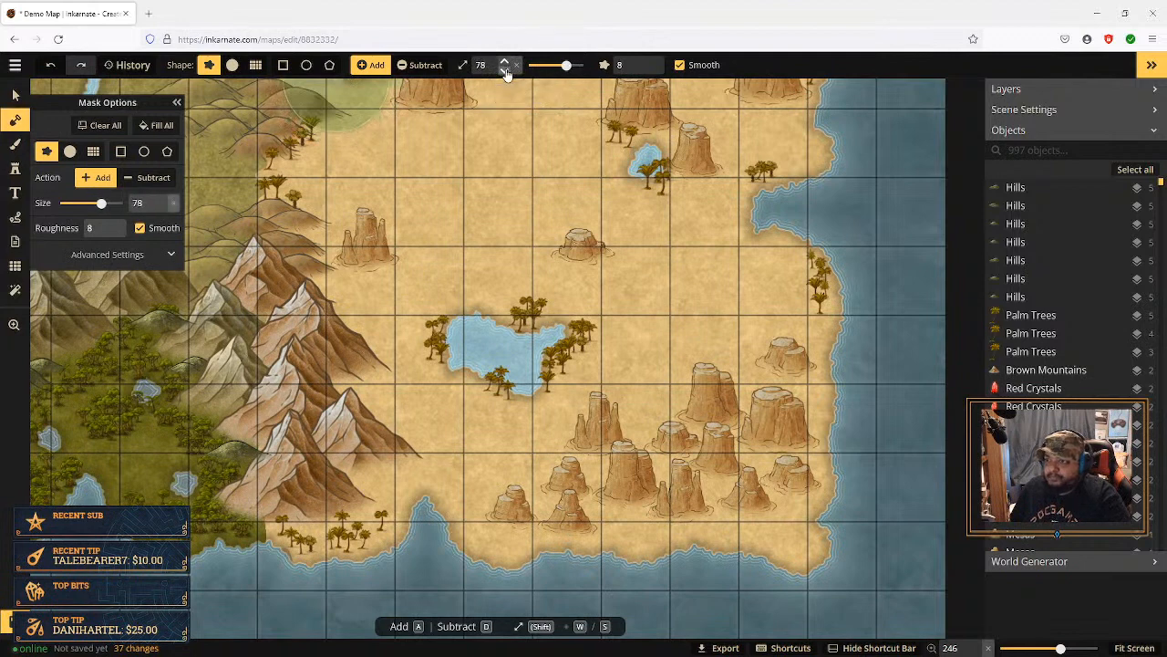
click(146, 179)
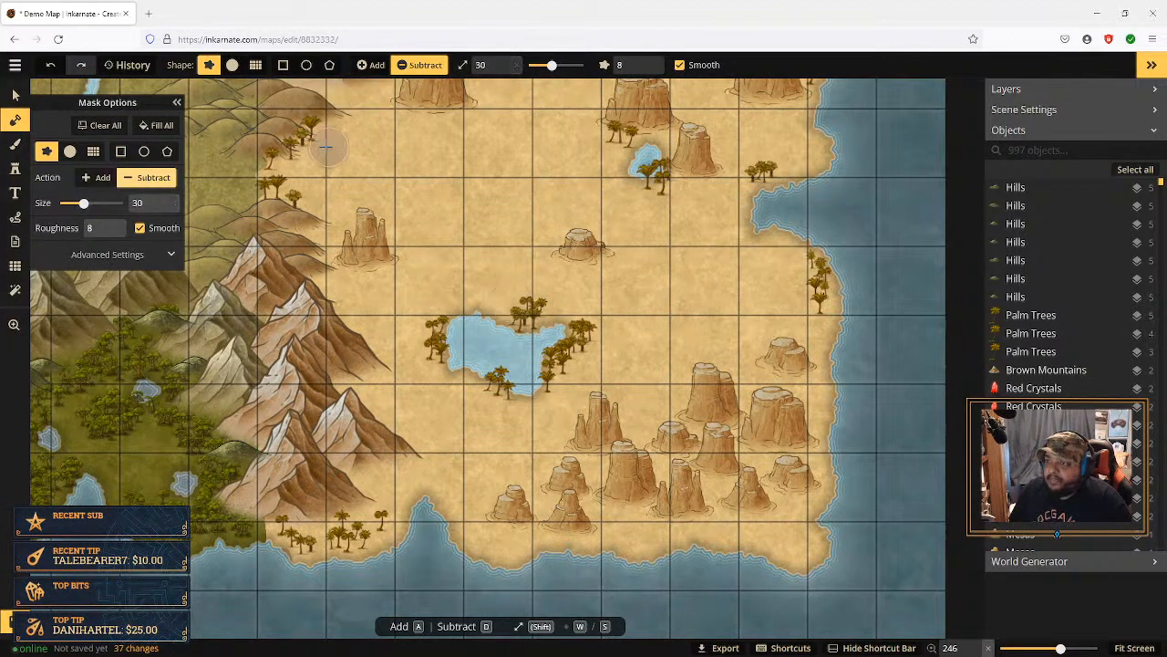
click(507, 70)
click(506, 72)
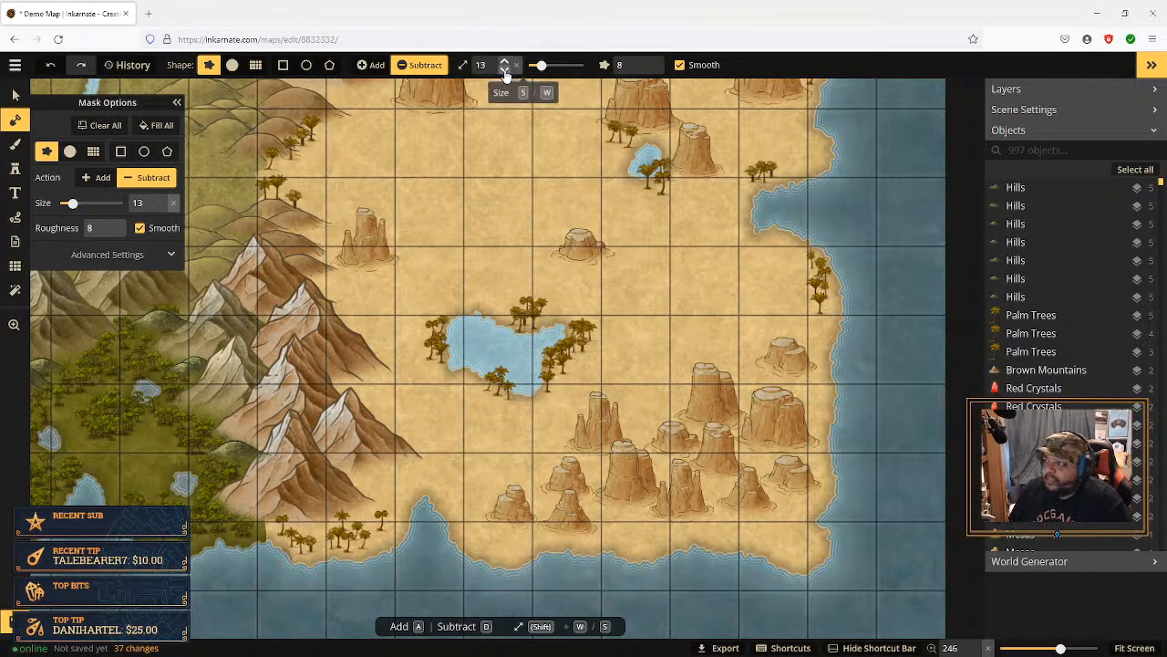
click(506, 73)
click(506, 73)
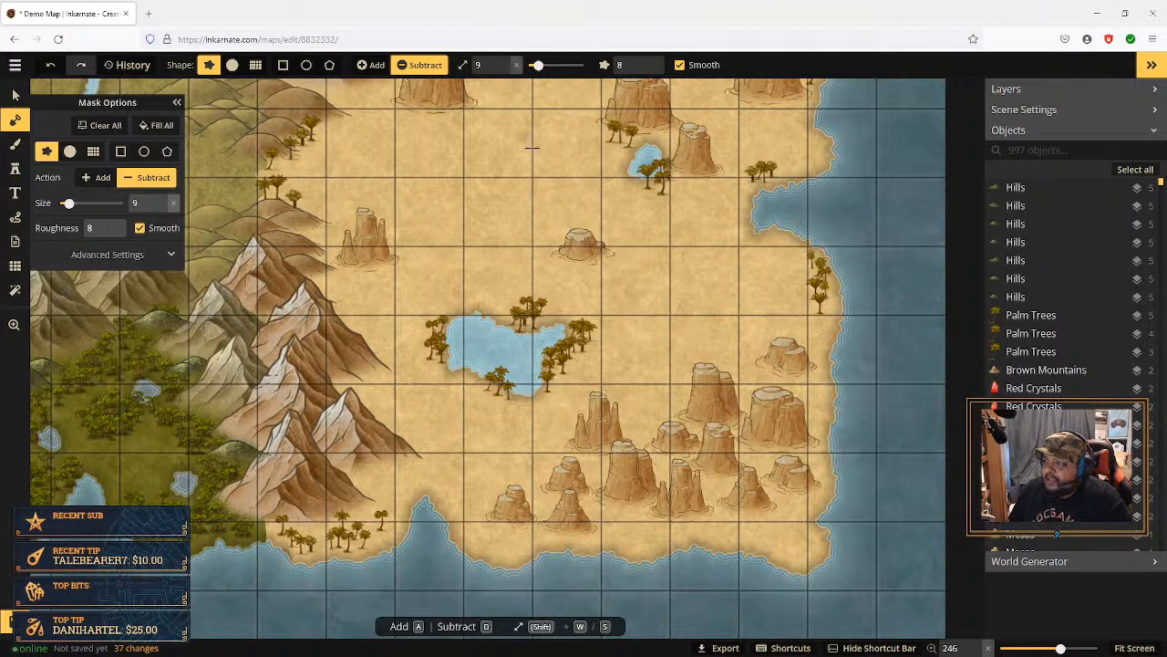
click(506, 72)
click(506, 73)
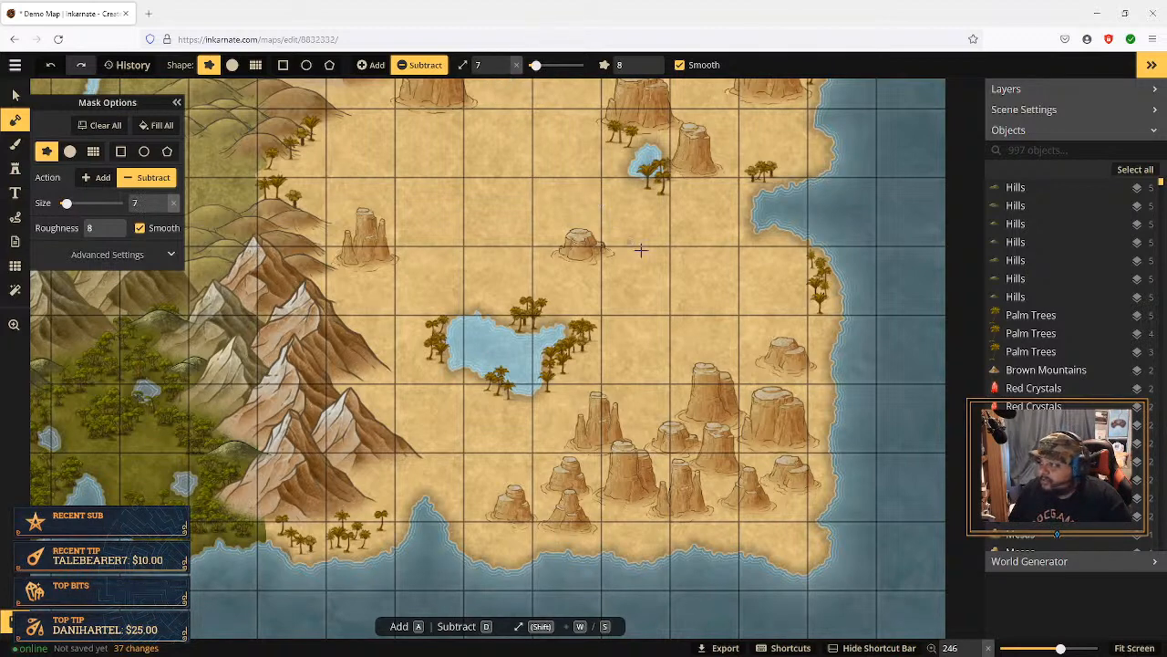
Step: Carve a small lake into the desert just north of the southeastern mesa cluster, lowering the mask roughness to 3 to shape its shore
scroll(694, 361, down, 1)
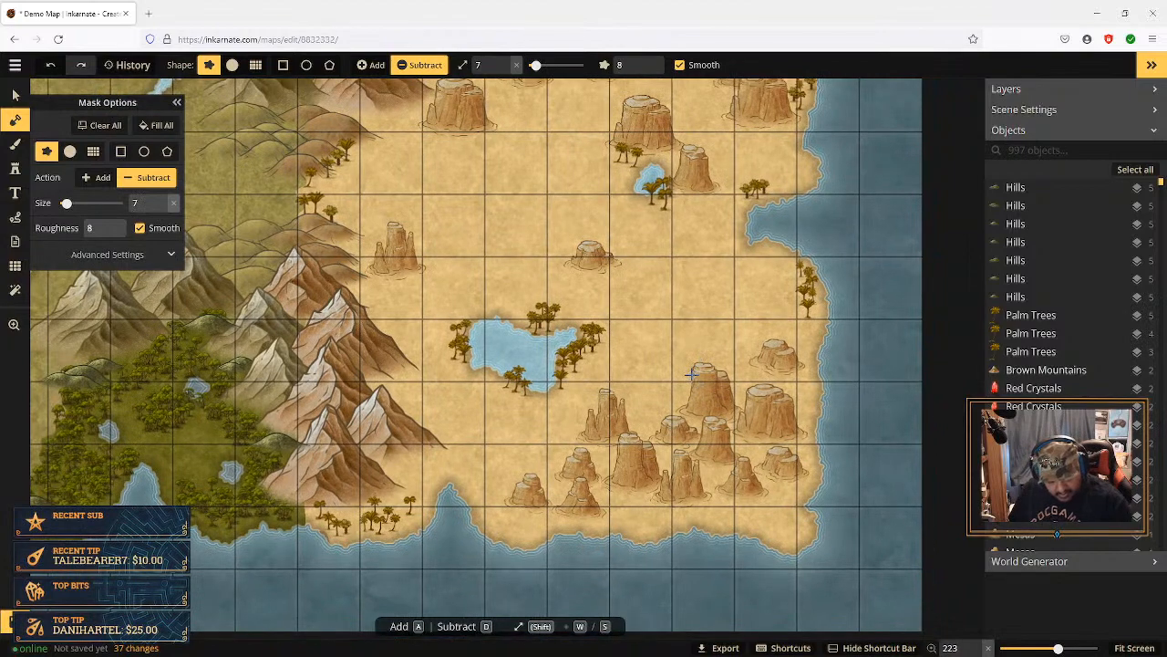
key(space)
drag(748, 476, 667, 405)
scroll(609, 351, up, 9)
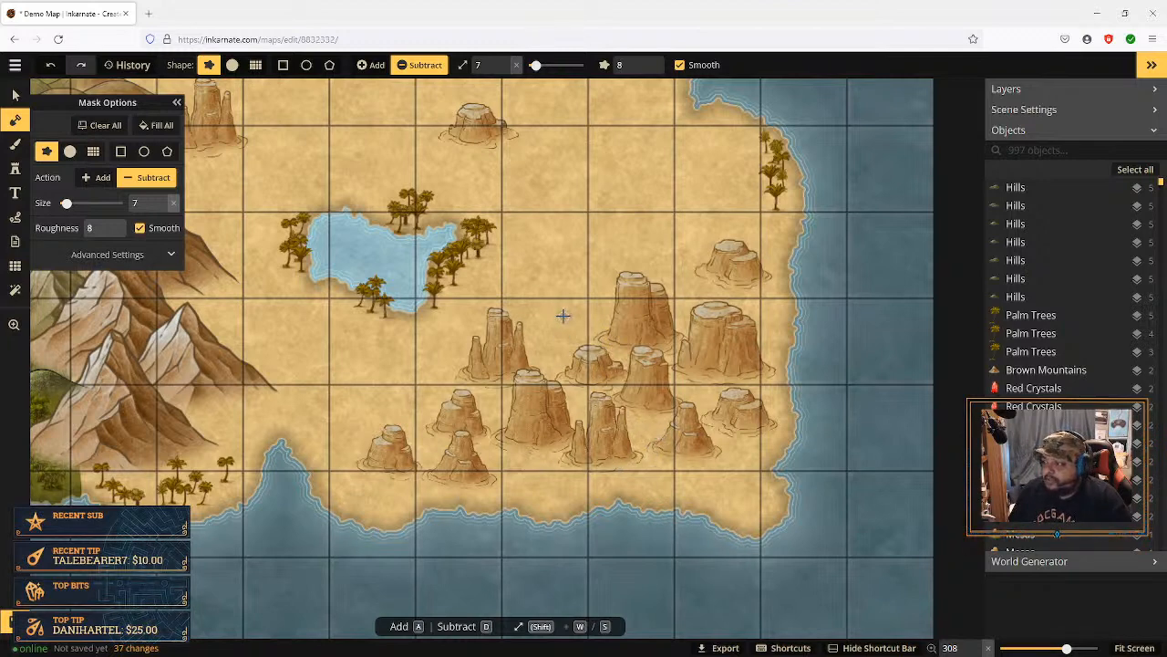
mouse_move(566, 322)
mouse_down()
mouse_move(583, 305)
mouse_move(547, 328)
mouse_move(565, 324)
mouse_up()
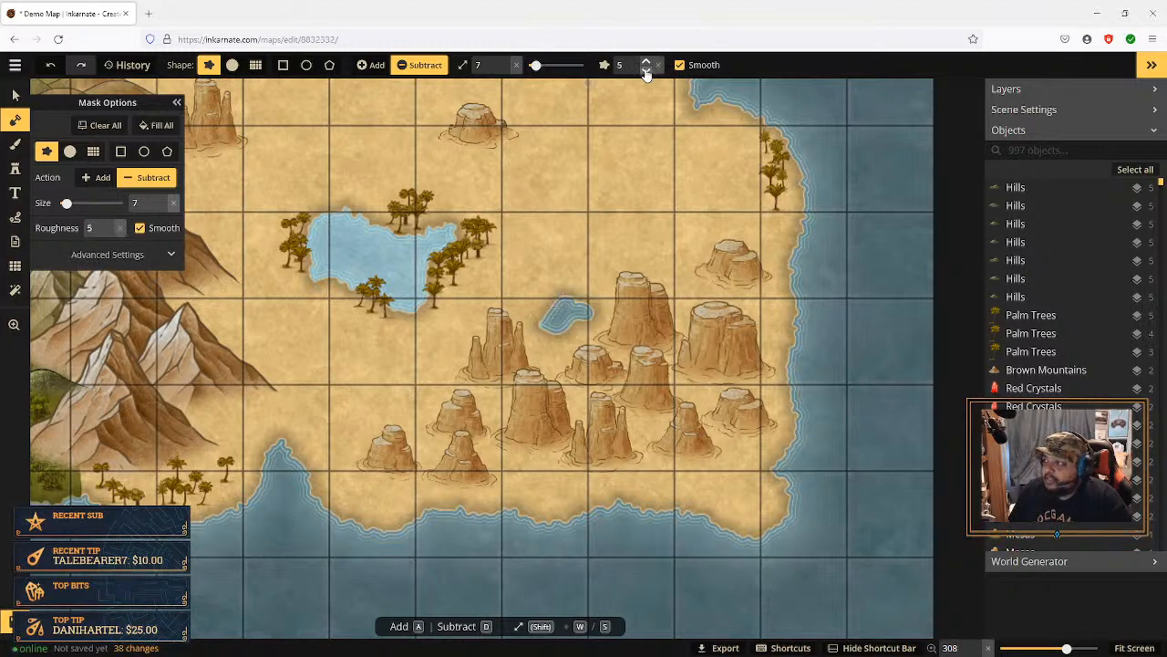
mouse_move(589, 305)
mouse_down()
mouse_move(558, 299)
mouse_move(542, 332)
mouse_move(589, 316)
mouse_move(573, 327)
mouse_up()
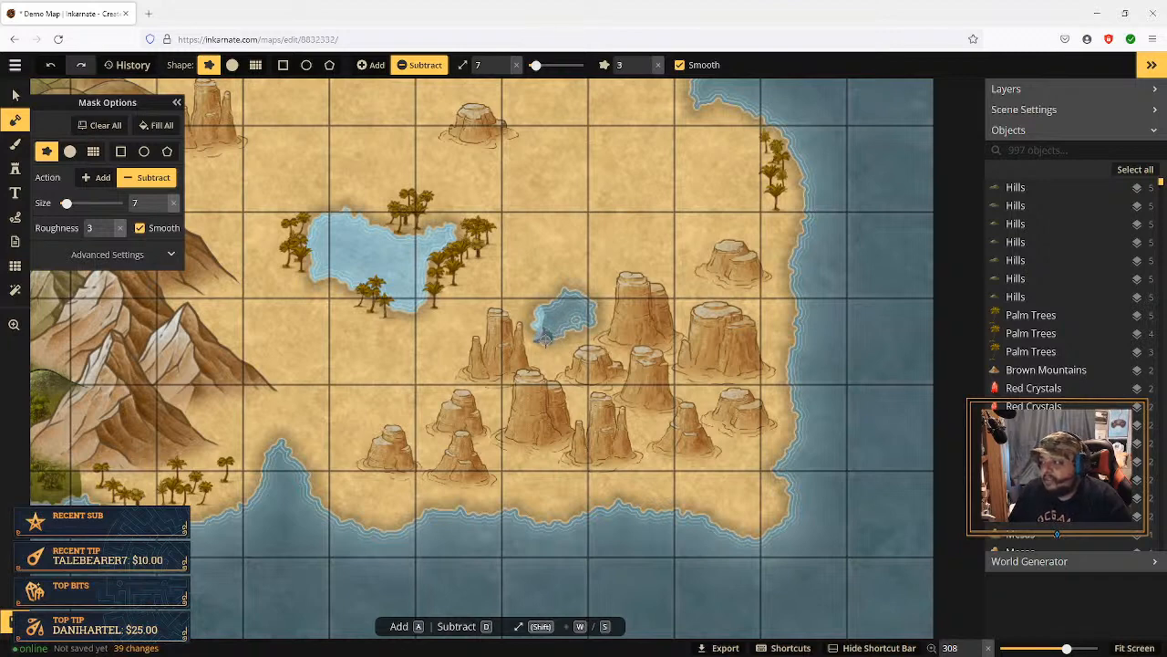
drag(551, 339, 553, 338)
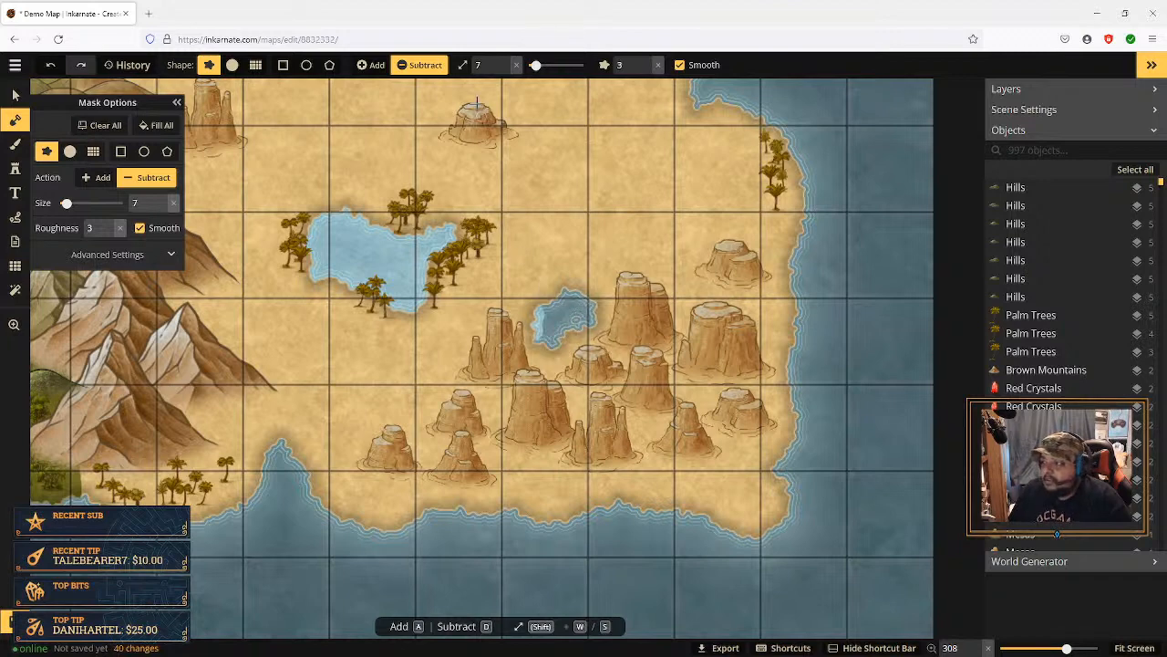
Step: With mask size 3, carve a short eastern branch from the small lake and a winding river south between the mesas to the coast
click(505, 70)
click(504, 70)
click(505, 71)
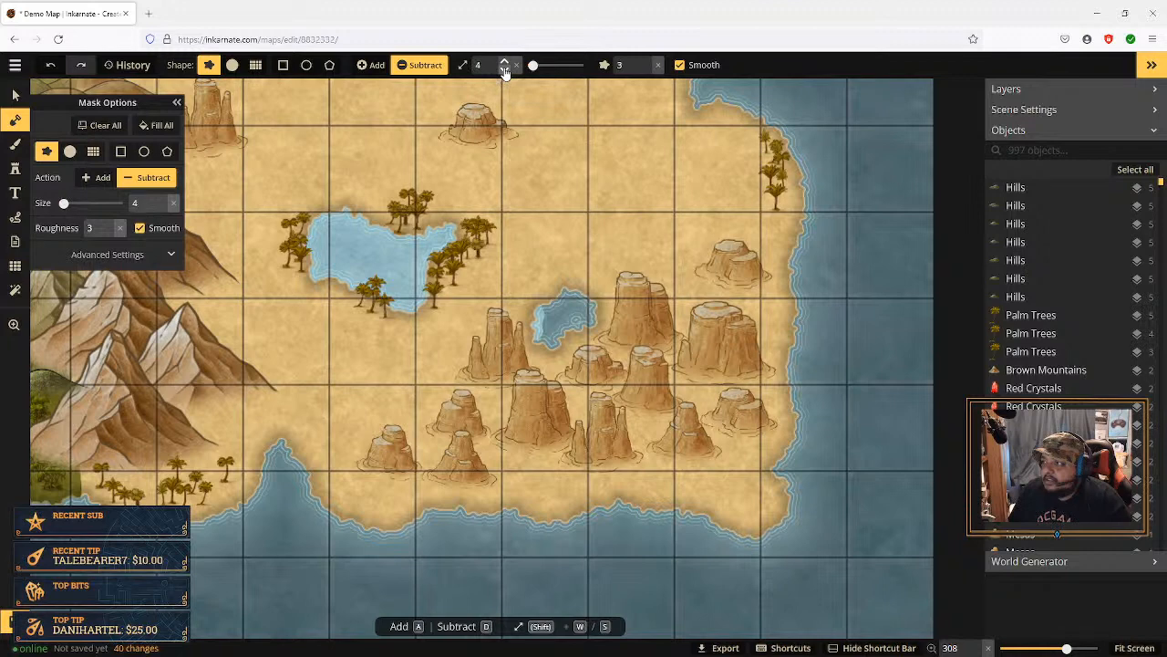
click(504, 71)
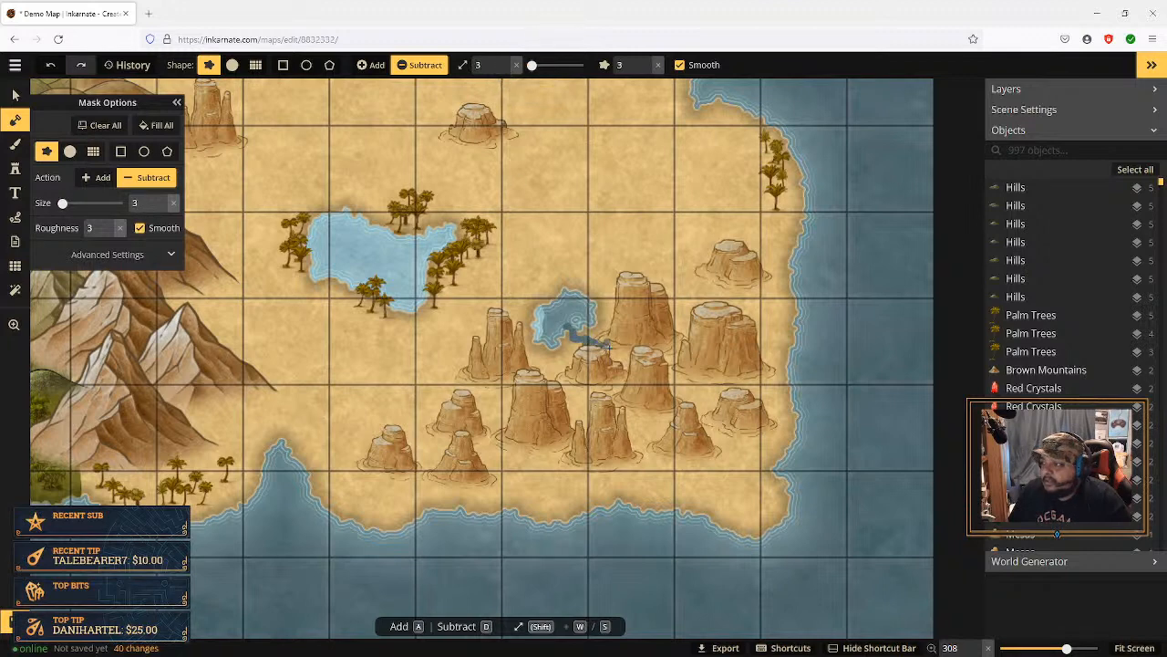
drag(624, 356, 622, 369)
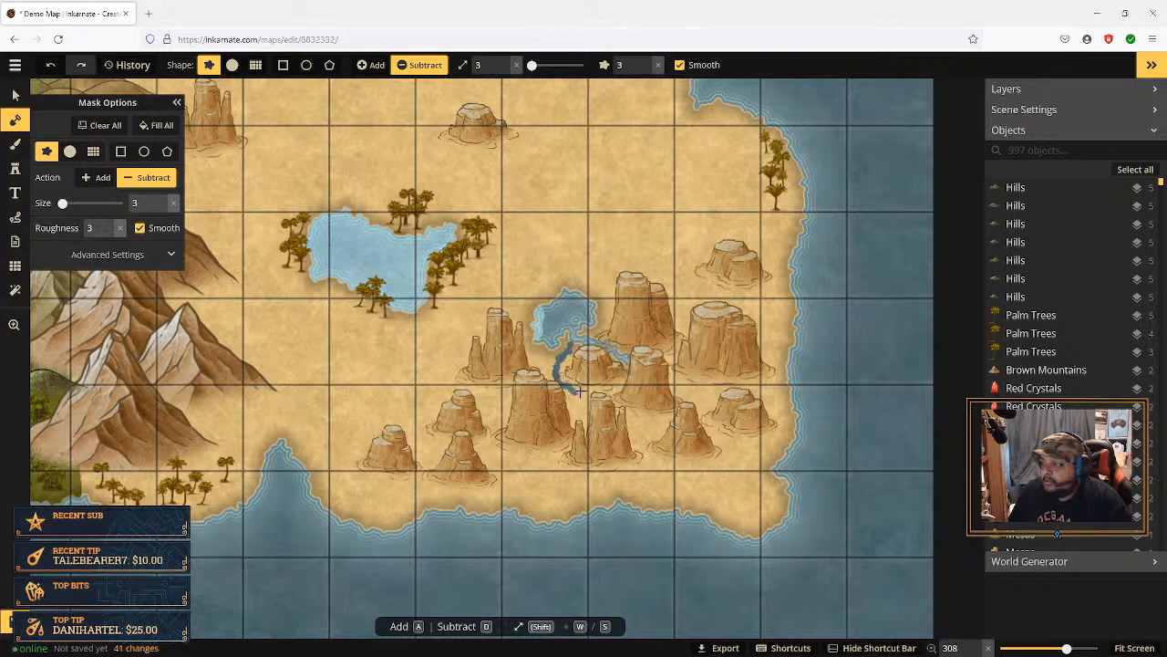
mouse_move(600, 394)
mouse_down()
mouse_move(558, 448)
mouse_move(578, 437)
mouse_move(536, 470)
mouse_up()
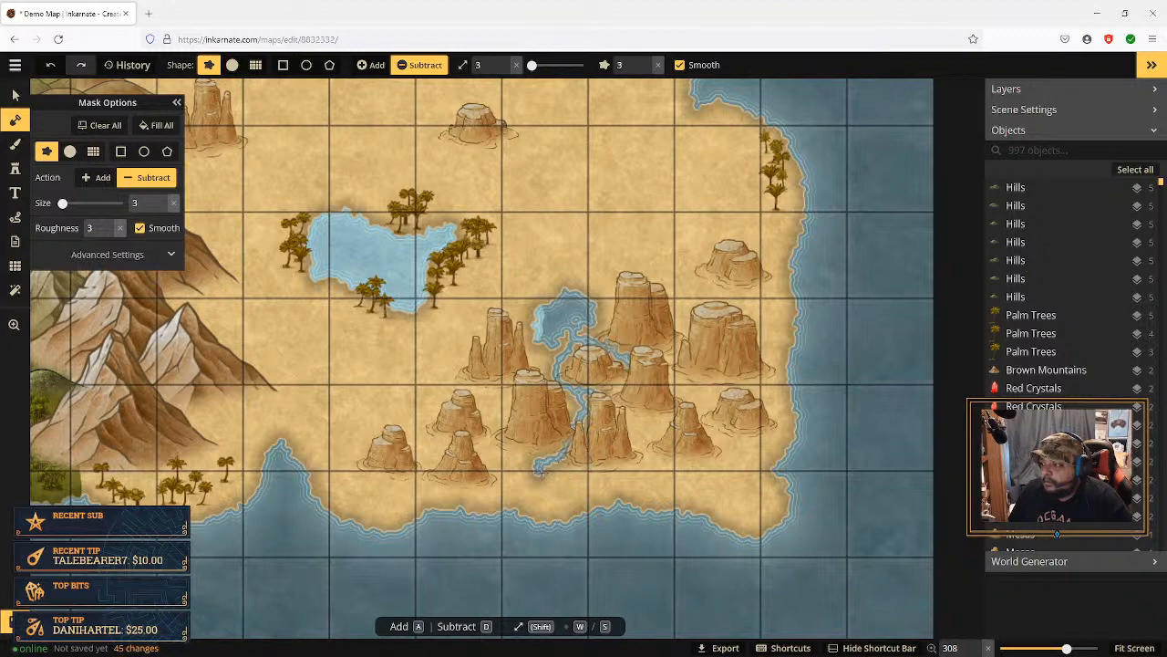
mouse_move(539, 469)
mouse_down()
mouse_move(580, 495)
mouse_move(589, 532)
mouse_move(571, 531)
mouse_up()
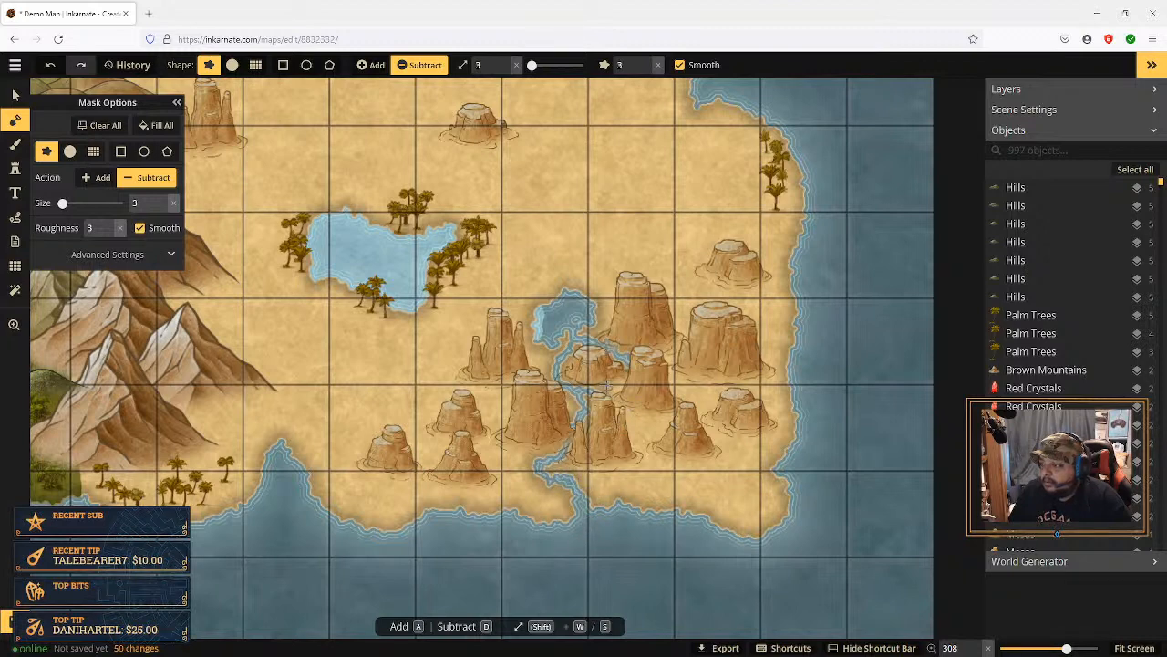
Step: Carve branching river channels eastward between the mesas, carrying one through to the east coast
mouse_move(611, 393)
mouse_down()
mouse_move(656, 447)
mouse_move(673, 423)
mouse_up()
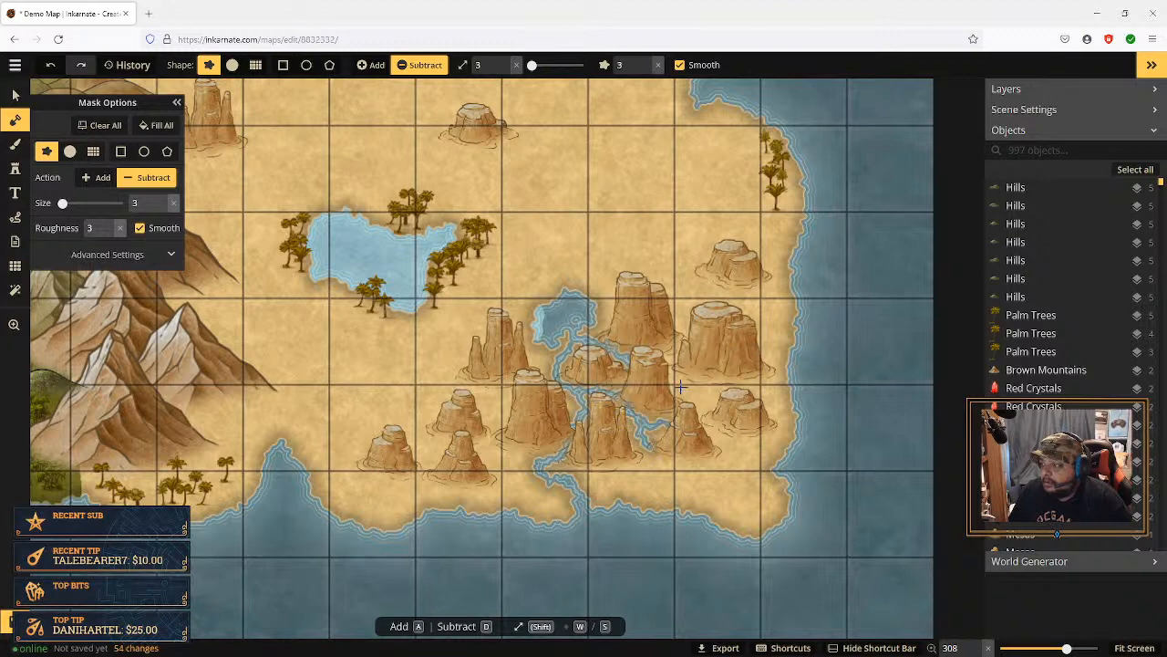
drag(672, 367, 693, 405)
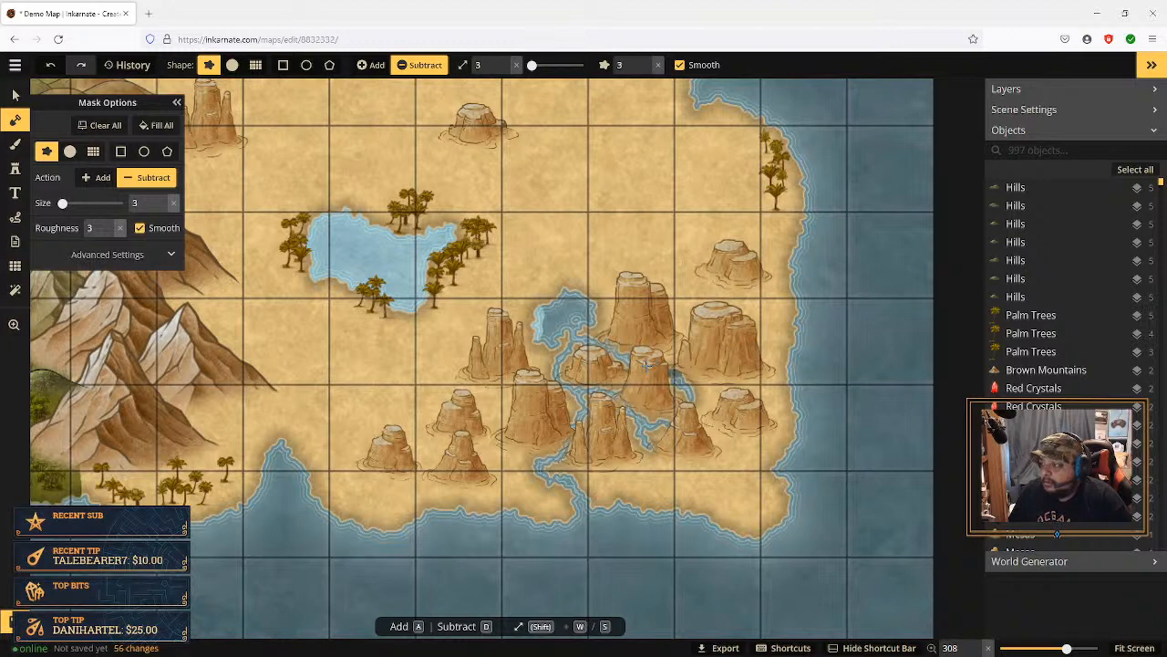
drag(645, 366, 646, 366)
drag(691, 398, 705, 426)
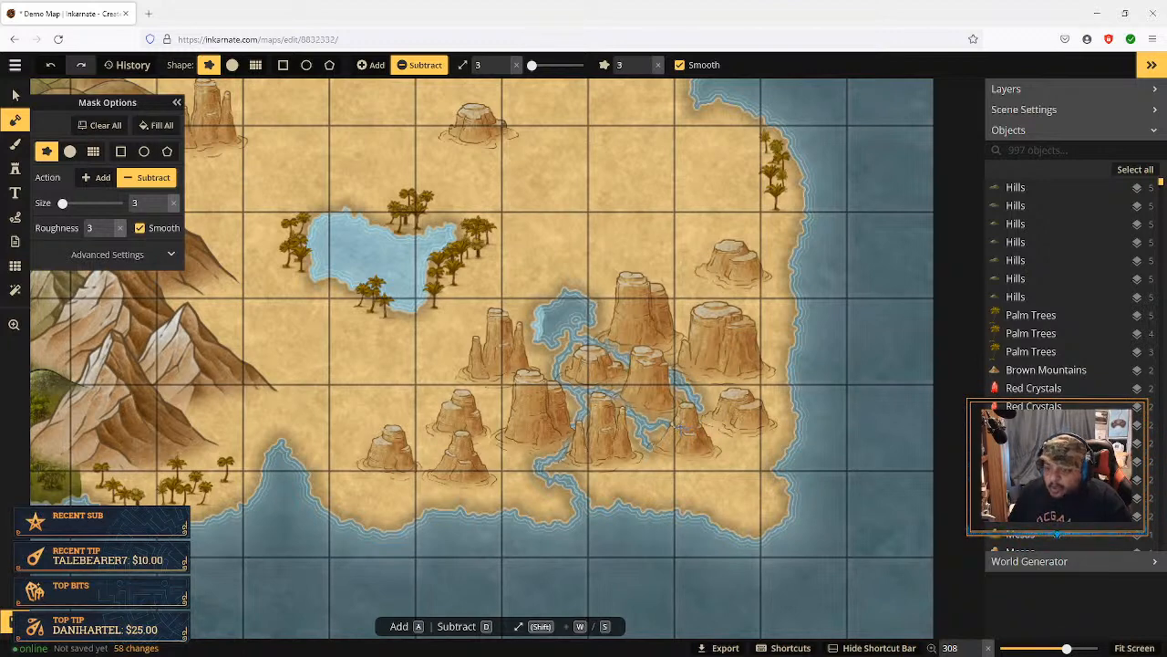
mouse_move(694, 407)
mouse_down()
mouse_move(733, 445)
mouse_move(806, 451)
mouse_up()
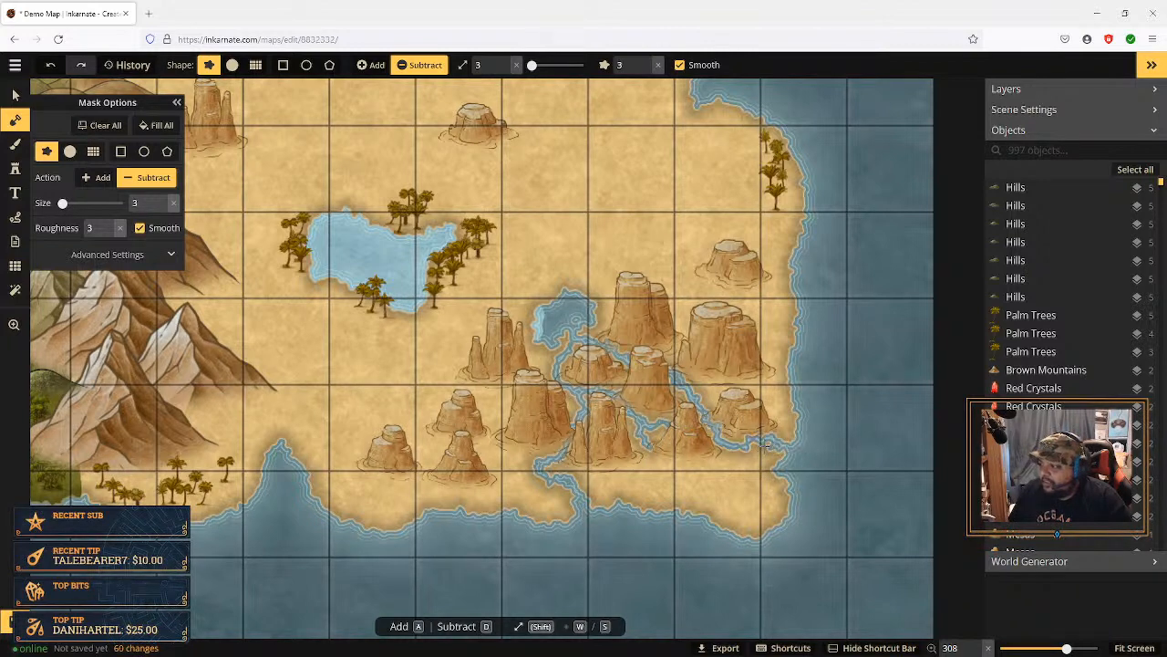
Step: Subtract two more channels to the east coast and a western branch looping around the large mesa back to the southern river
drag(680, 376, 802, 384)
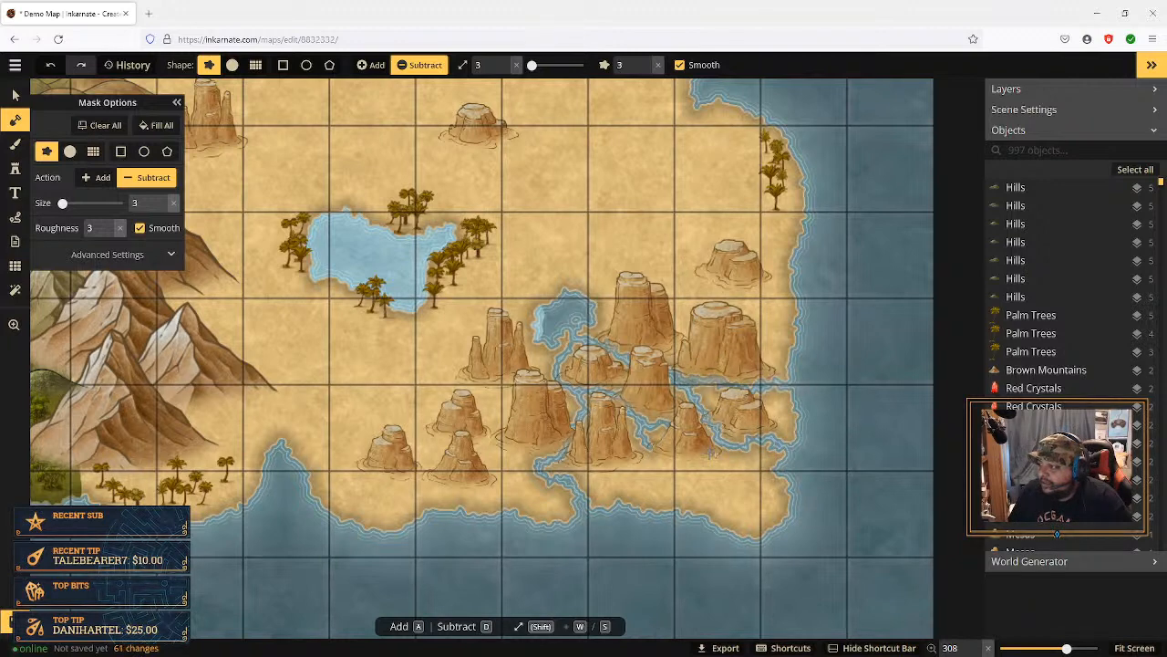
mouse_move(649, 447)
mouse_down()
mouse_move(723, 461)
mouse_move(713, 464)
mouse_move(799, 448)
mouse_up()
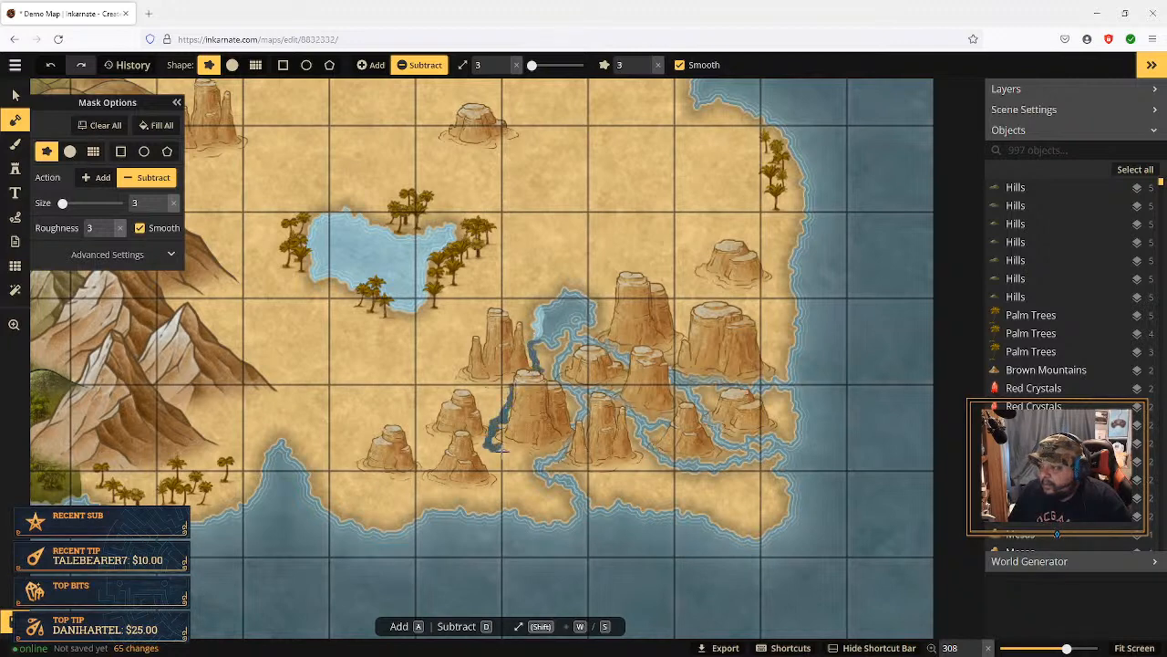
drag(547, 465, 558, 475)
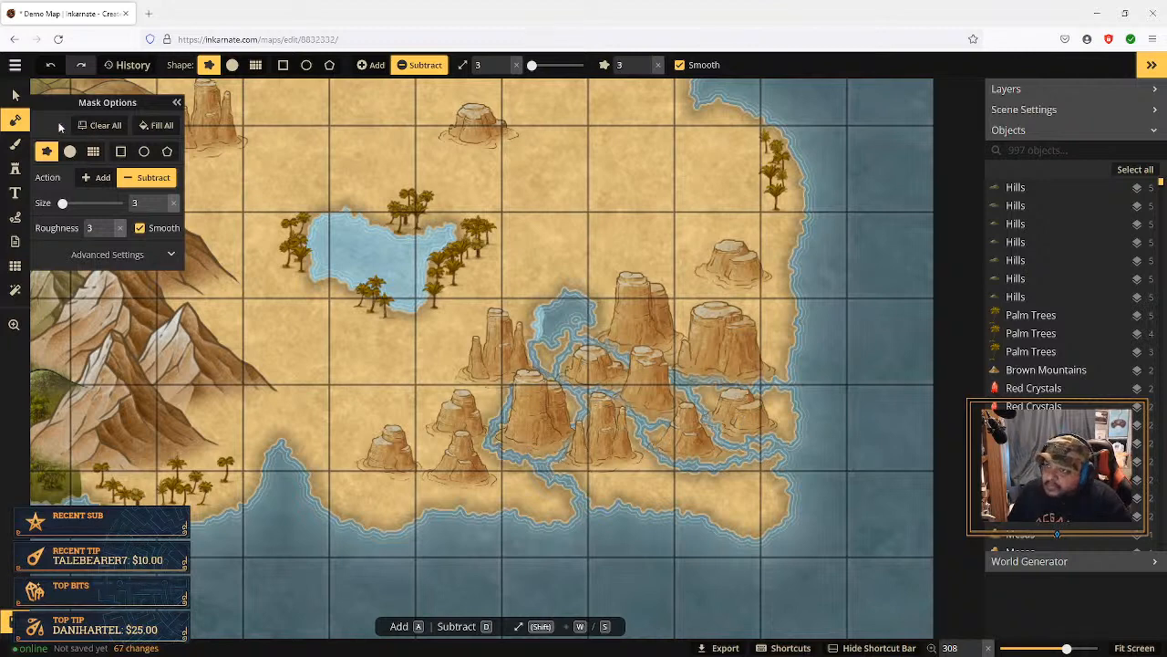
Step: Shrink the large mesa enclosed by the western river loop to size 186 and nudge it to fit between the channels
click(14, 95)
click(540, 412)
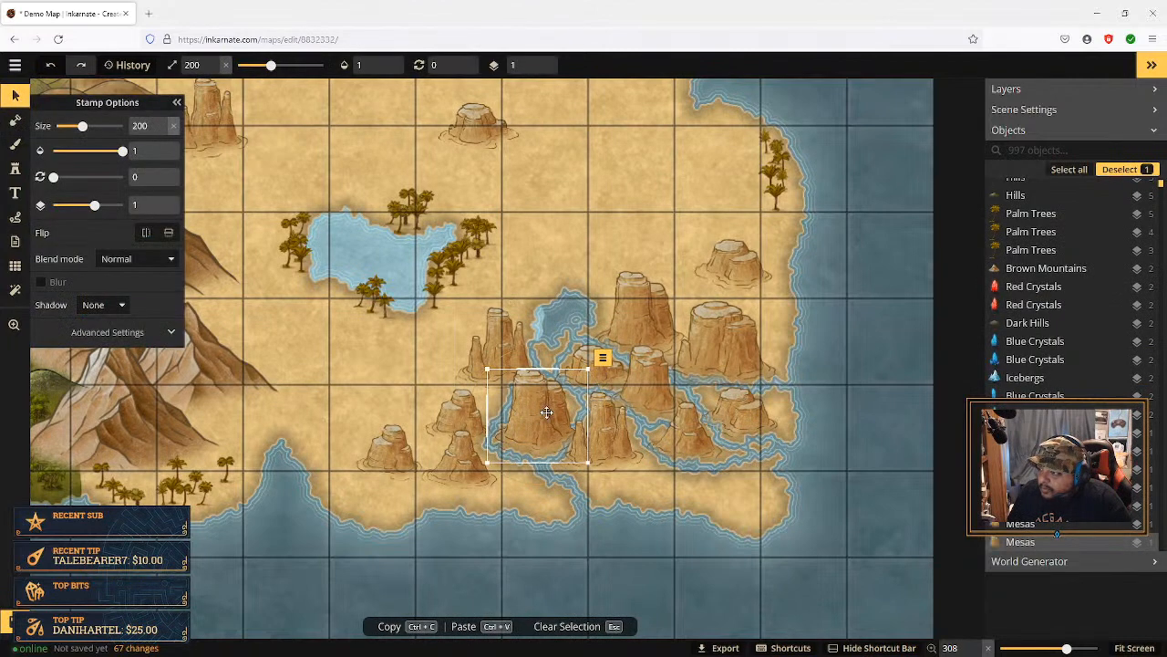
drag(586, 463, 576, 453)
drag(534, 417, 538, 419)
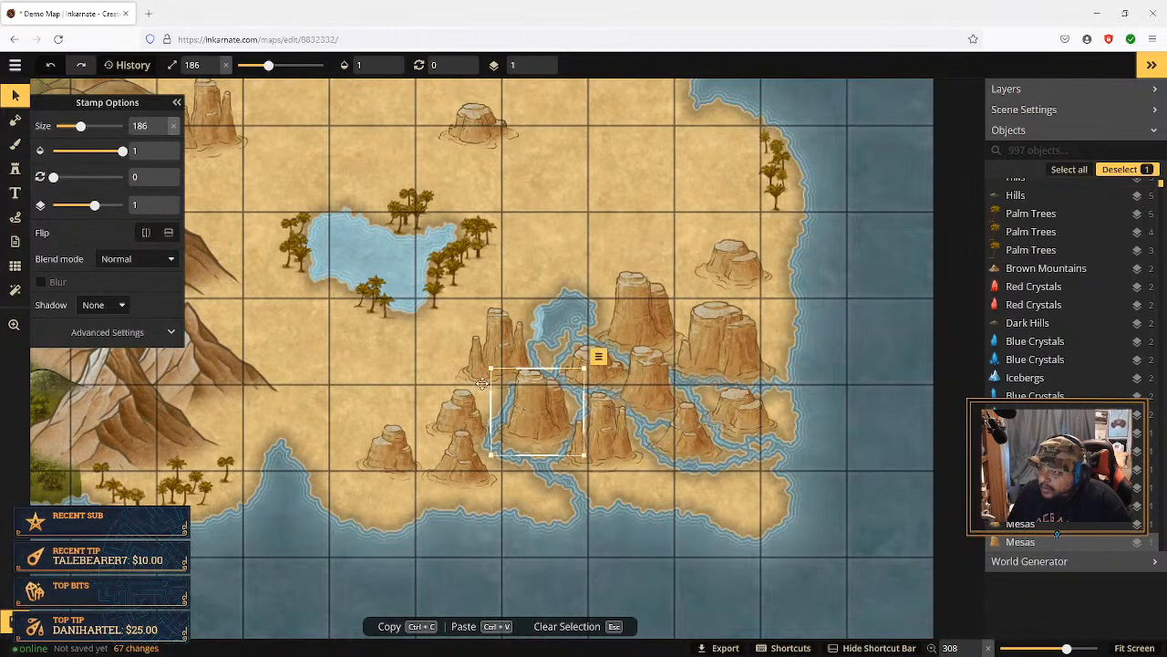
Step: Shrink the mesa enclosed by the western river loop to size 142 and nudge it north between the channels
click(162, 133)
click(161, 133)
click(161, 133)
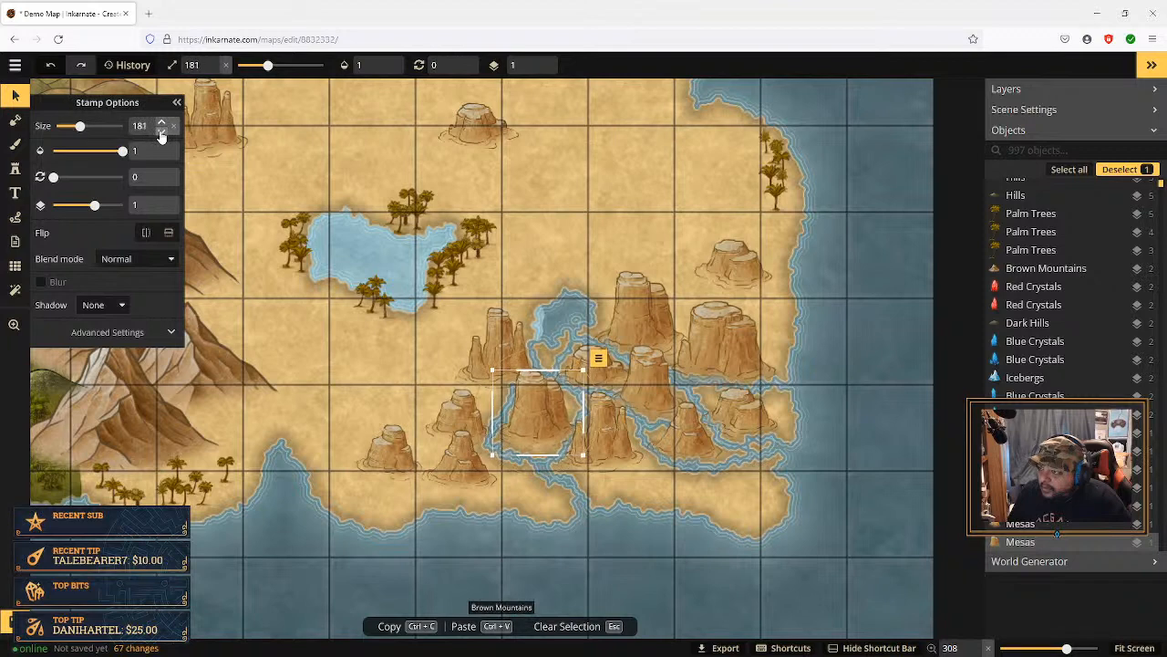
drag(162, 134, 162, 133)
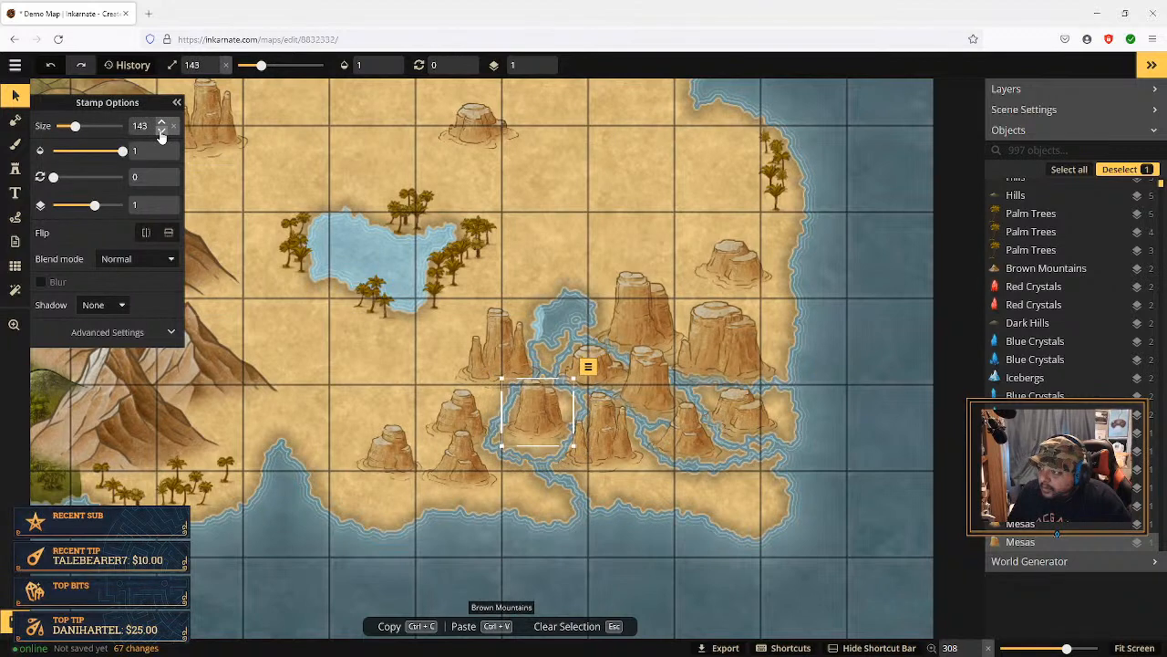
drag(532, 405, 533, 400)
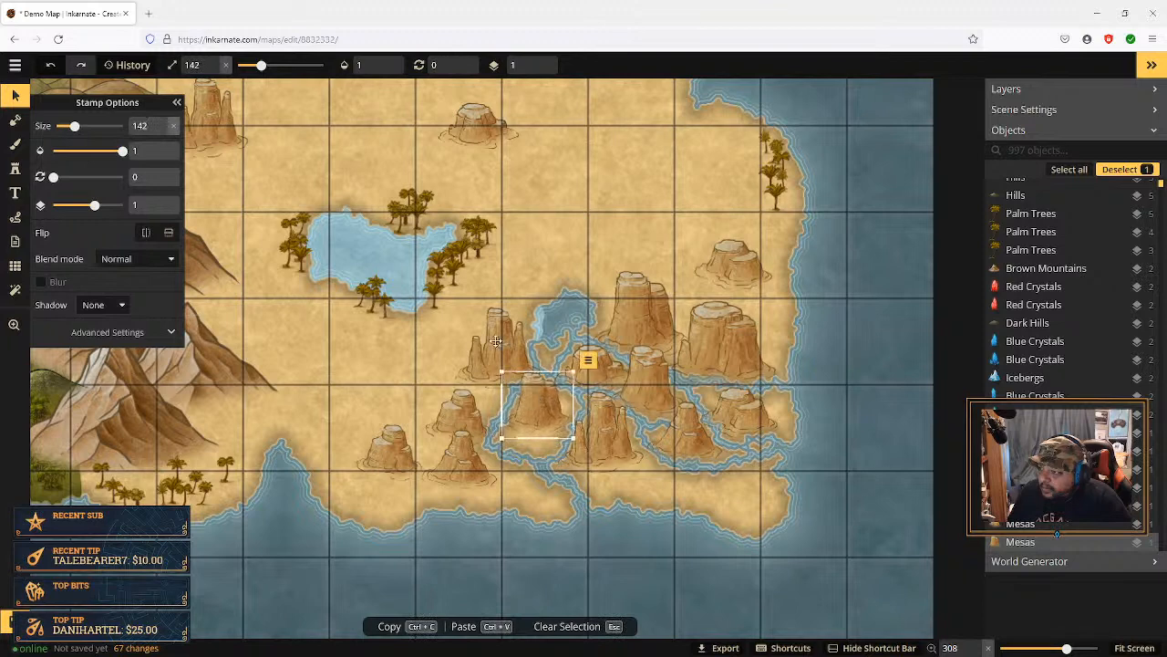
click(624, 491)
Step: Nudge the mesa just east of the southern river, then shrink the mesa northeast of it to size 164 and shift it slightly east
click(602, 439)
drag(602, 438, 602, 441)
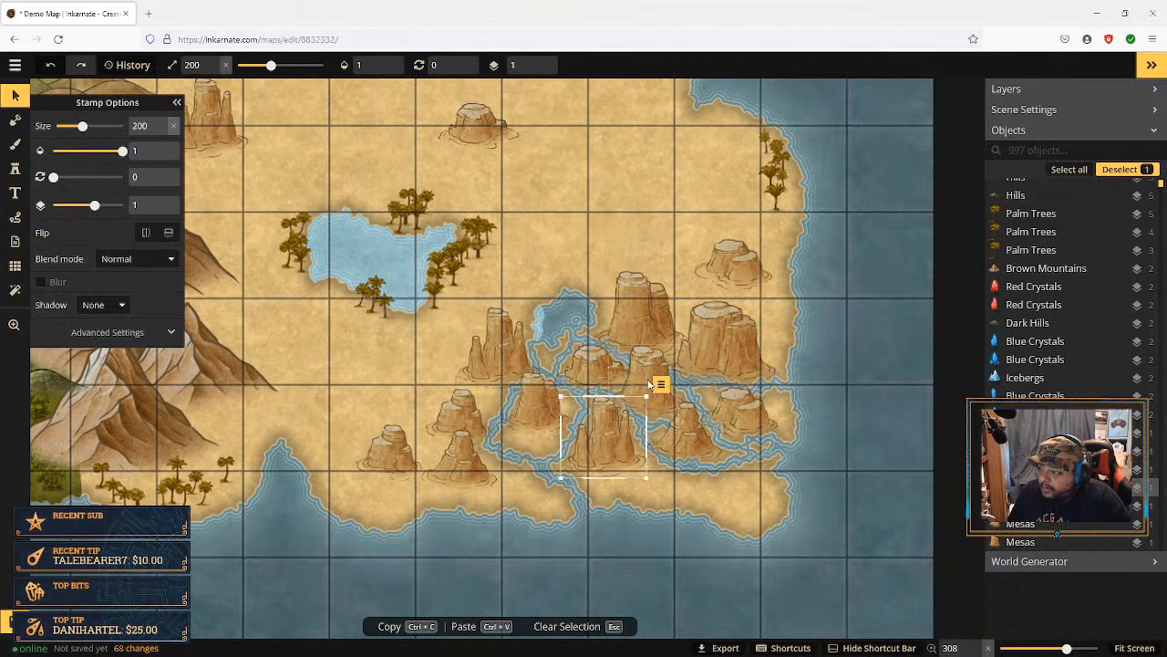
click(649, 384)
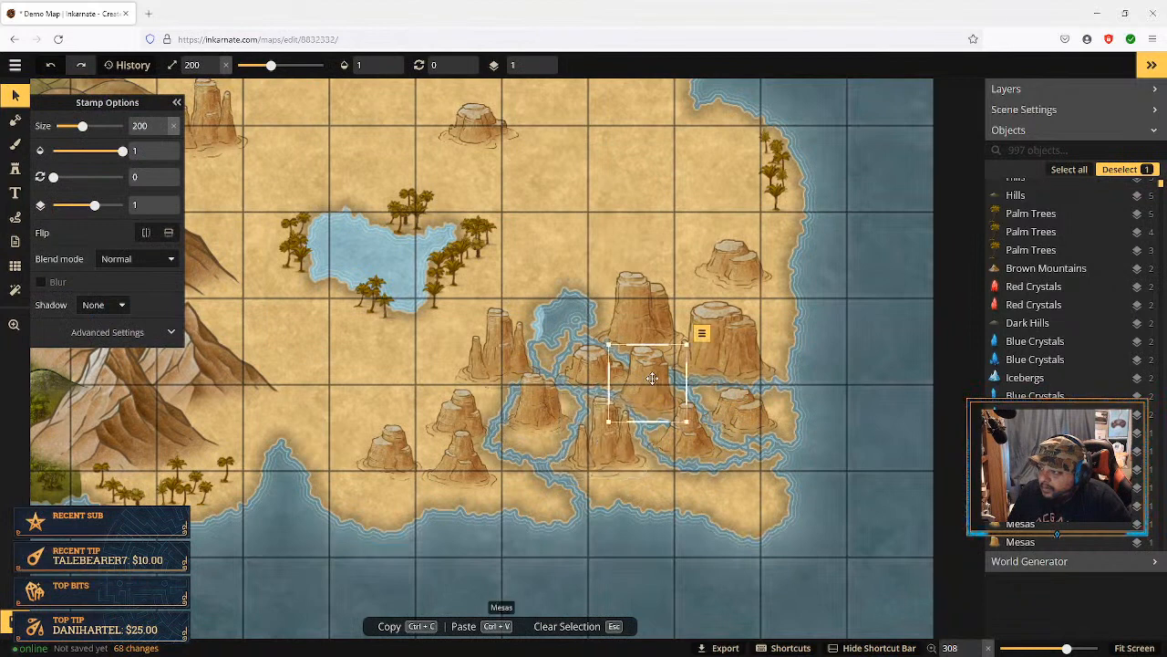
click(162, 131)
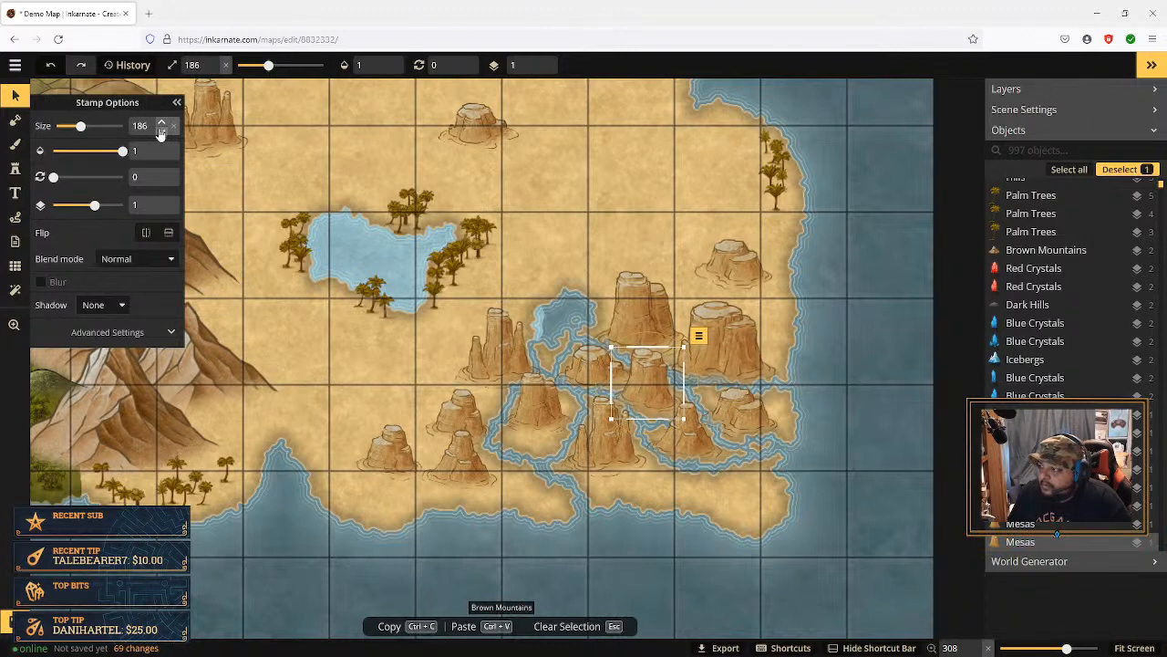
click(160, 133)
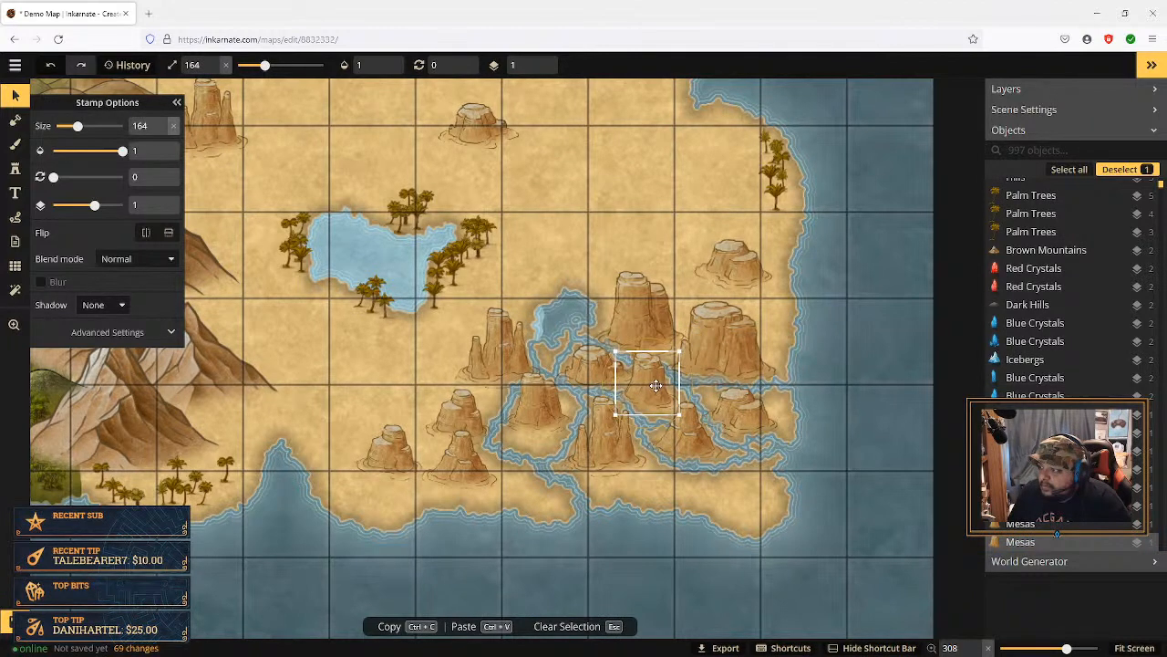
drag(655, 386, 663, 387)
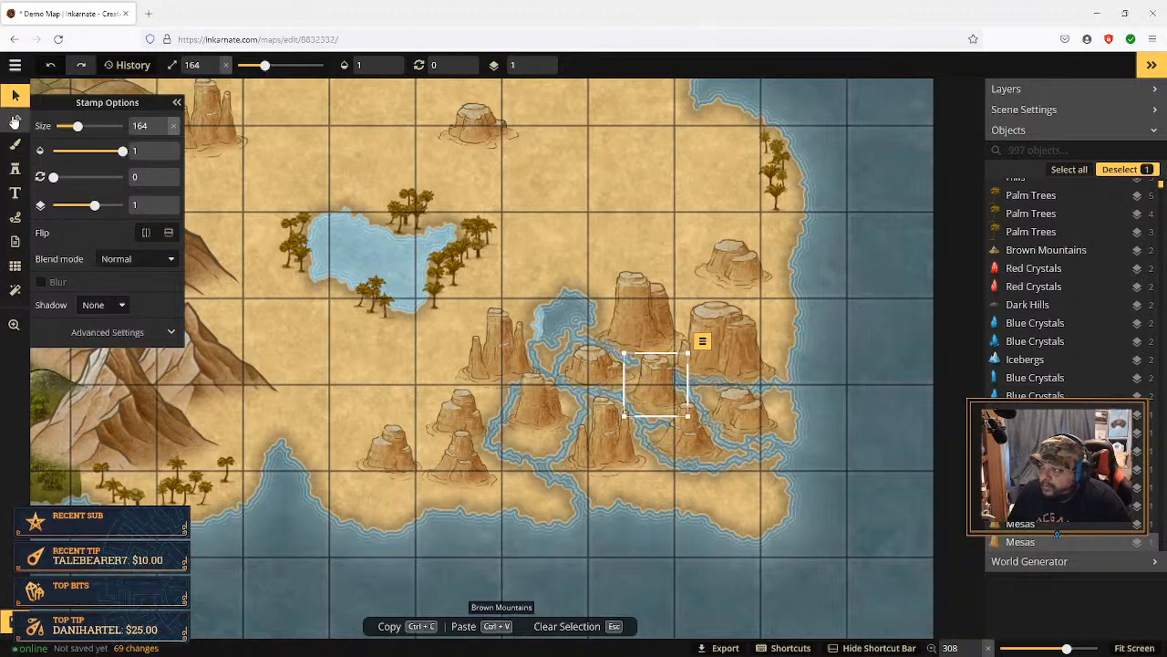
click(15, 121)
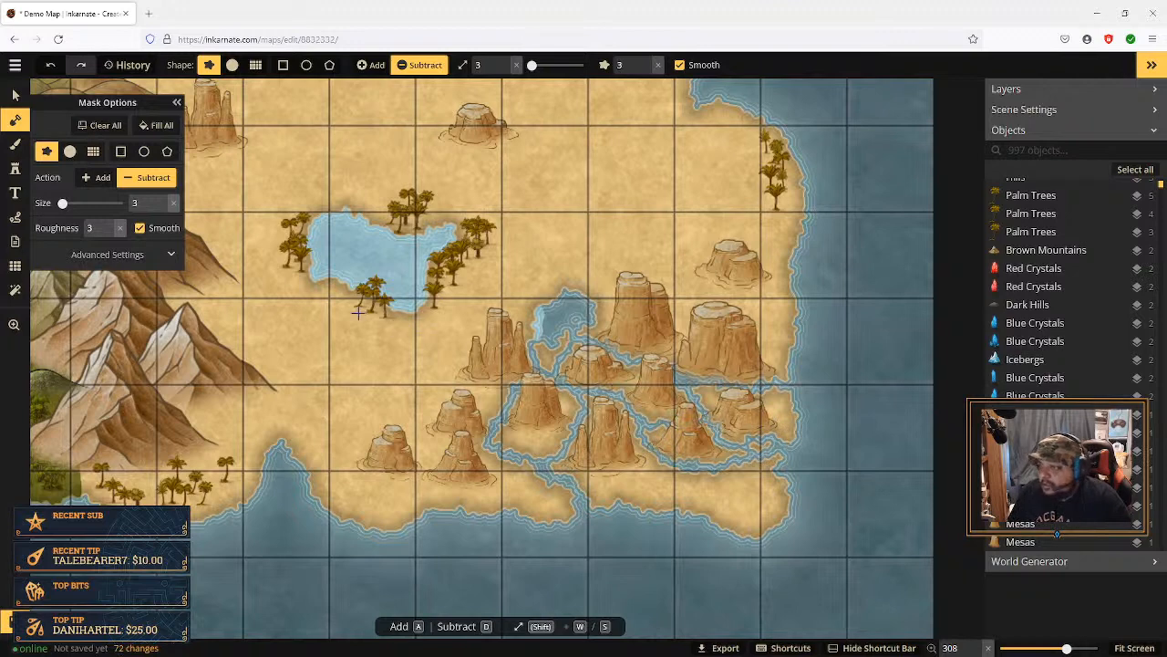
Step: Move the small mesa between the eastern channels northeast and the large mesa above it north, away from the river
click(14, 95)
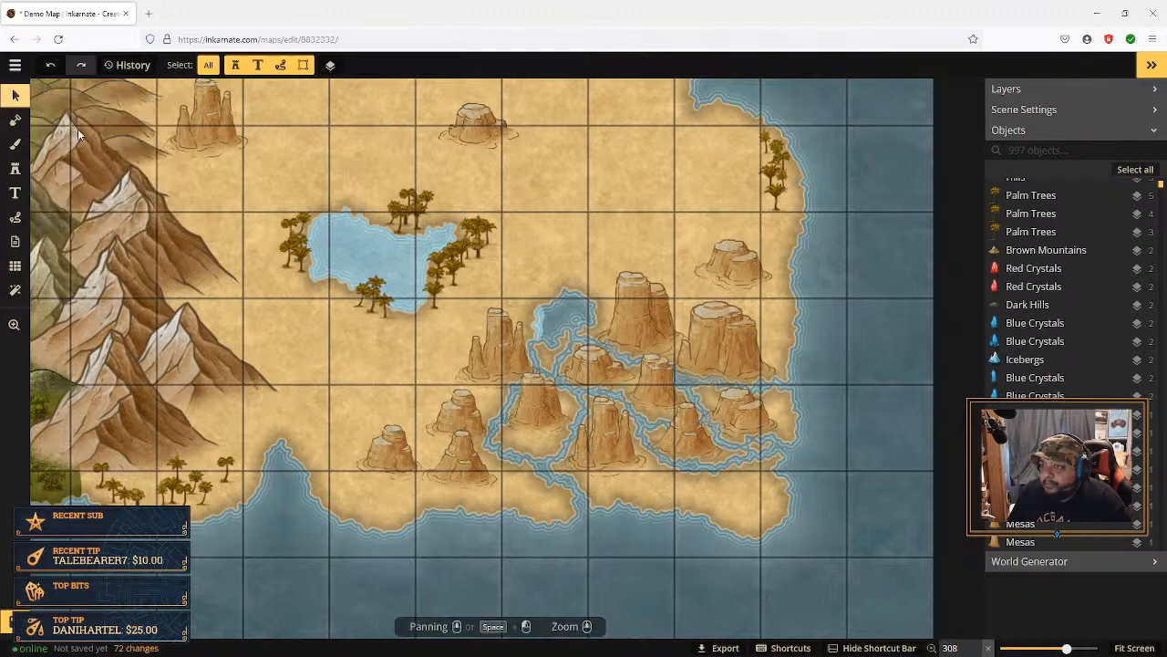
click(738, 411)
drag(745, 412, 757, 406)
drag(730, 339, 726, 325)
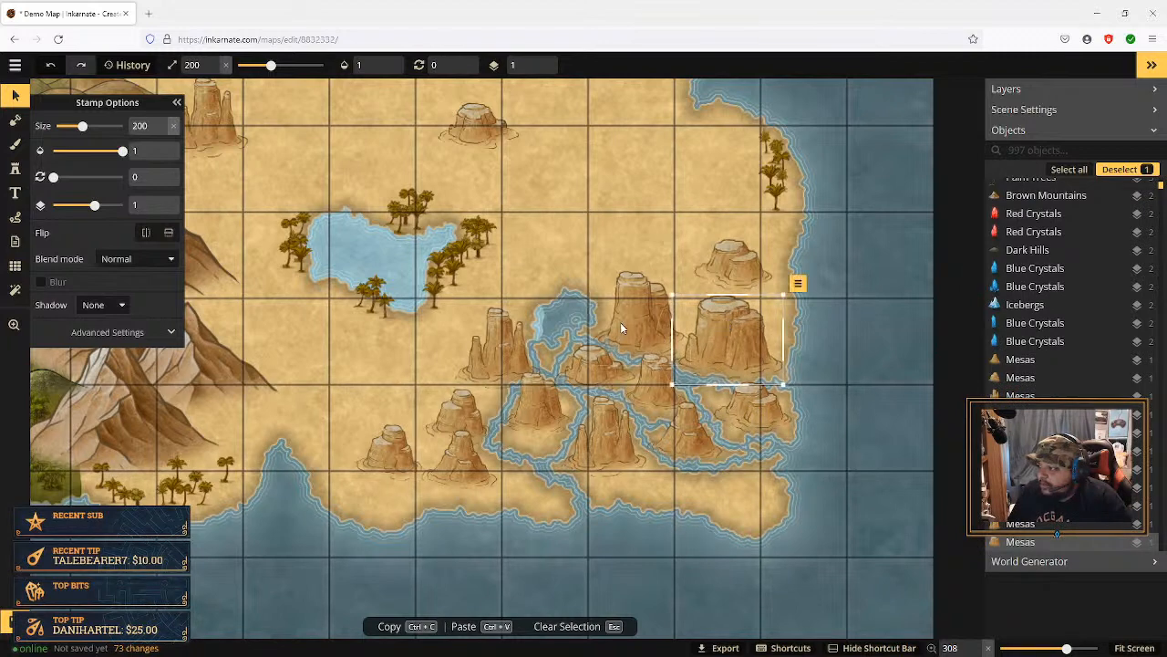
Step: Nudge the tall mesa east of the small river-fed lake north and scale it down to size 185 to clear the channel
click(637, 313)
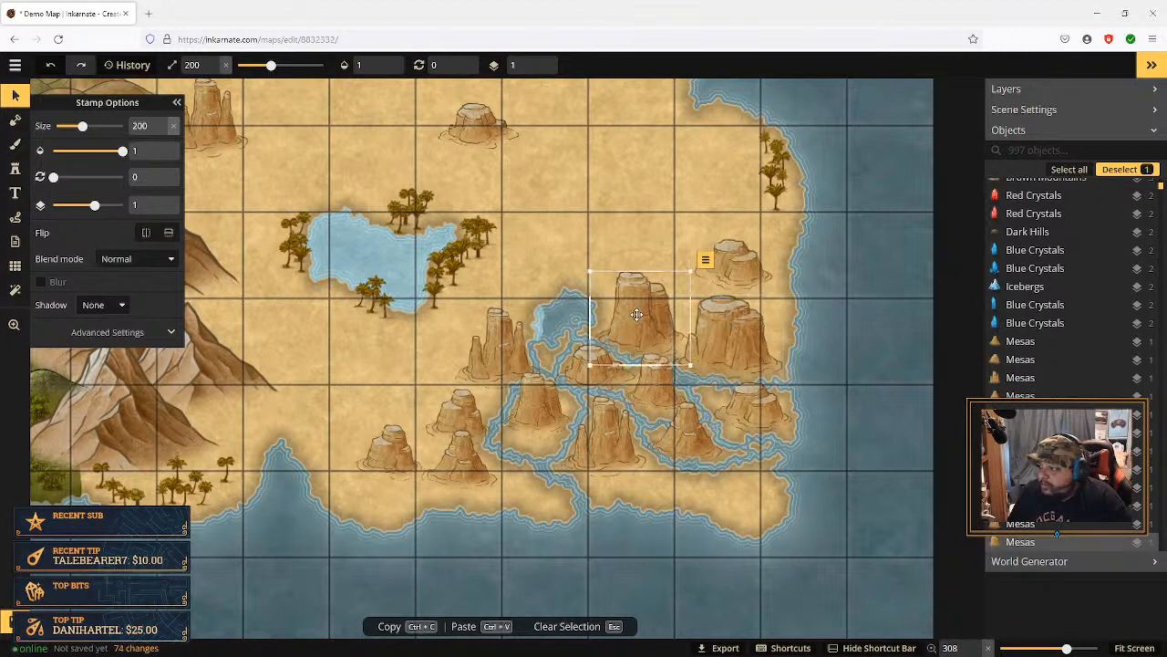
drag(637, 313, 639, 311)
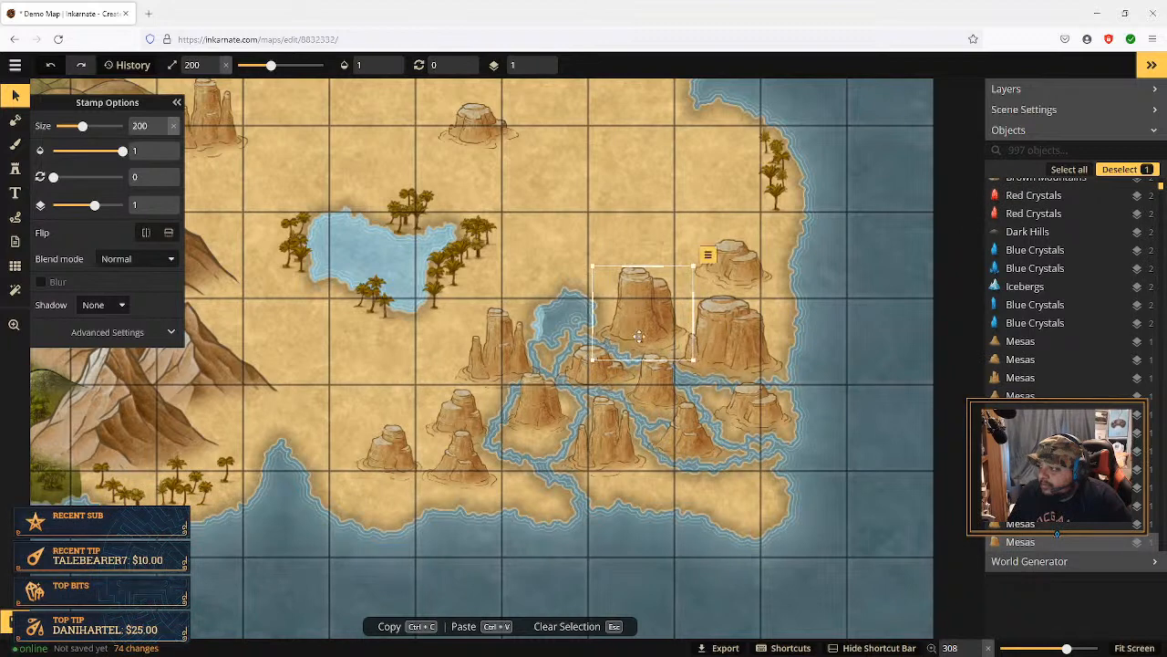
drag(593, 358, 600, 351)
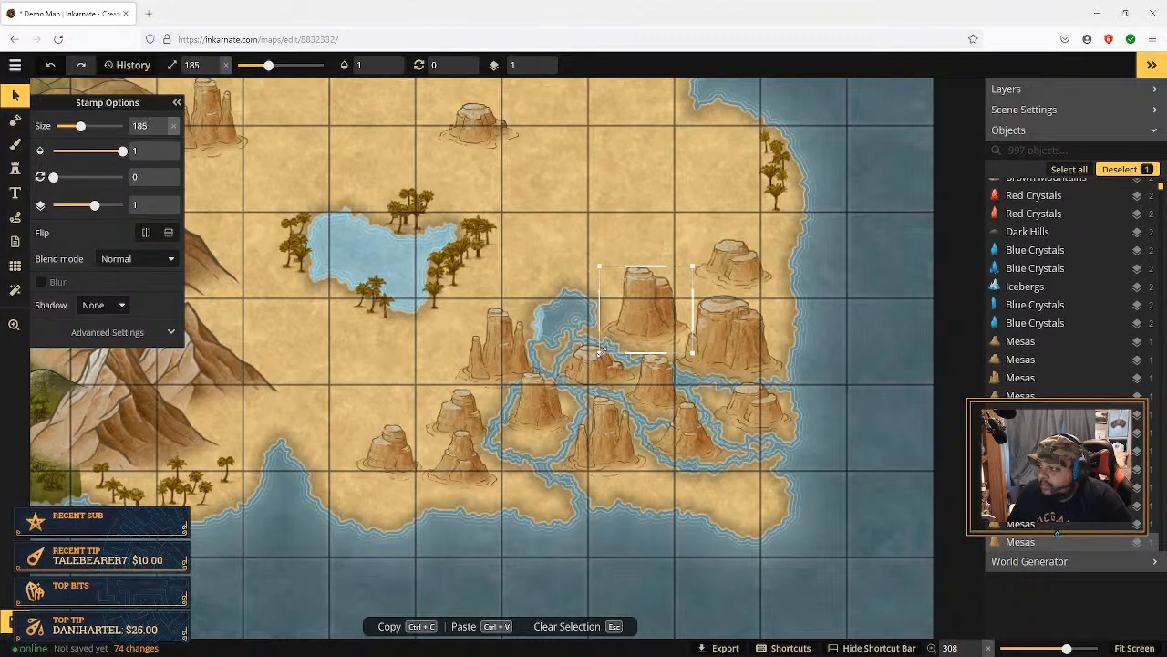
drag(660, 314, 659, 315)
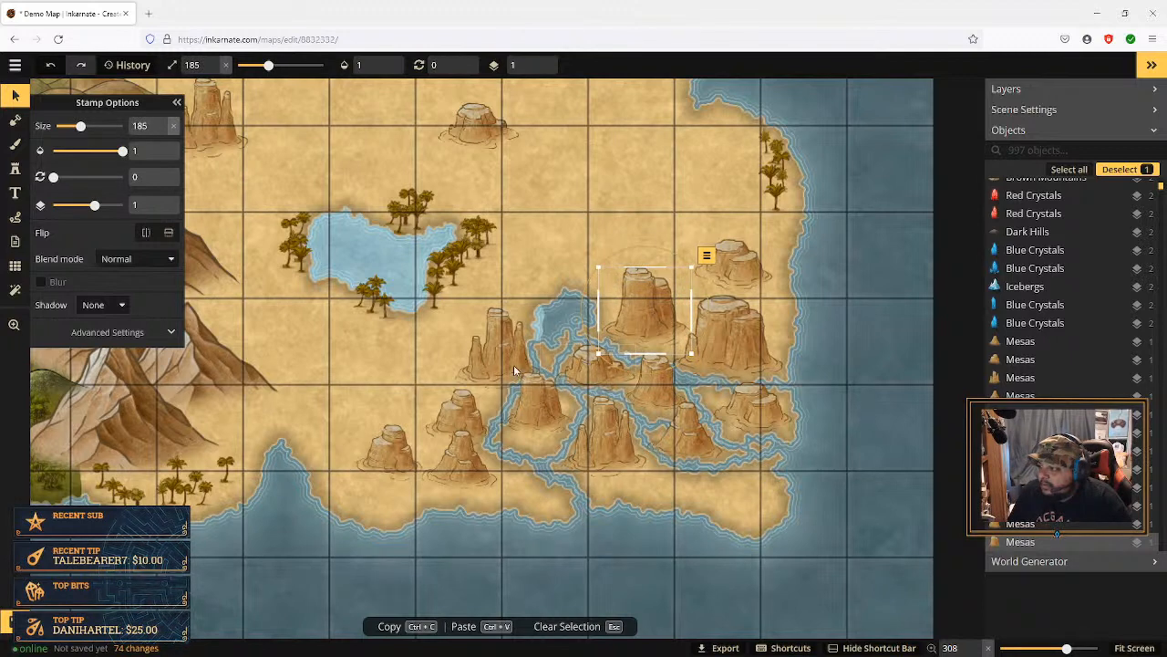
Step: Spread apart the two mesas southwest of the river loop, moving the lower one southeast and the upper one slightly northwest
click(457, 481)
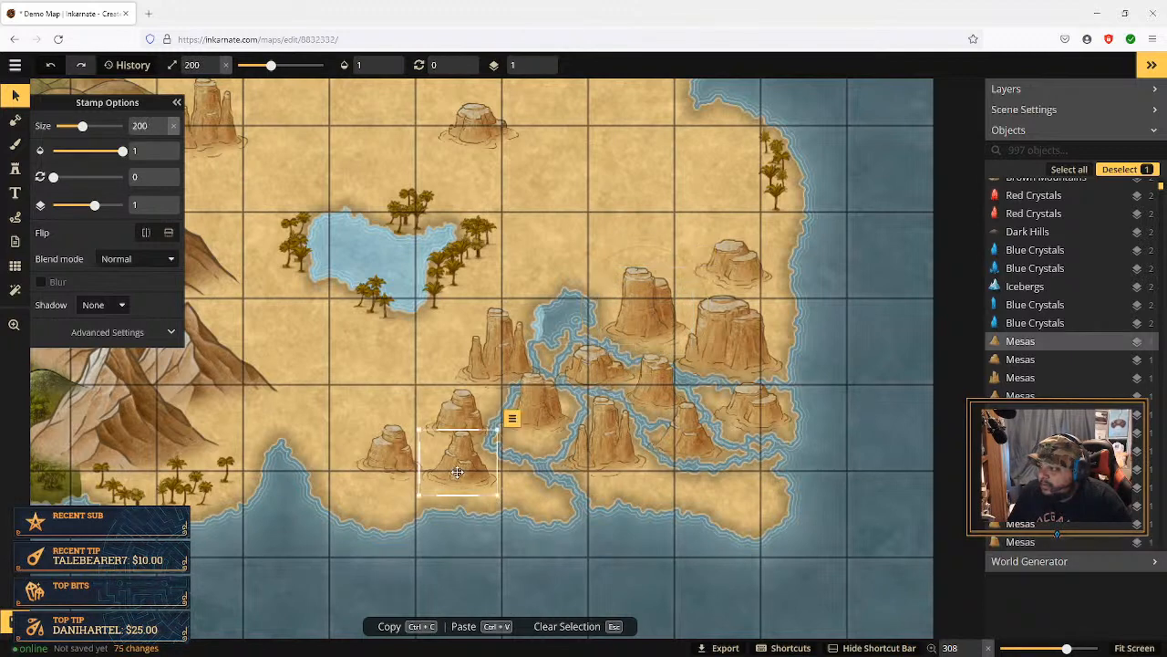
drag(459, 470, 465, 477)
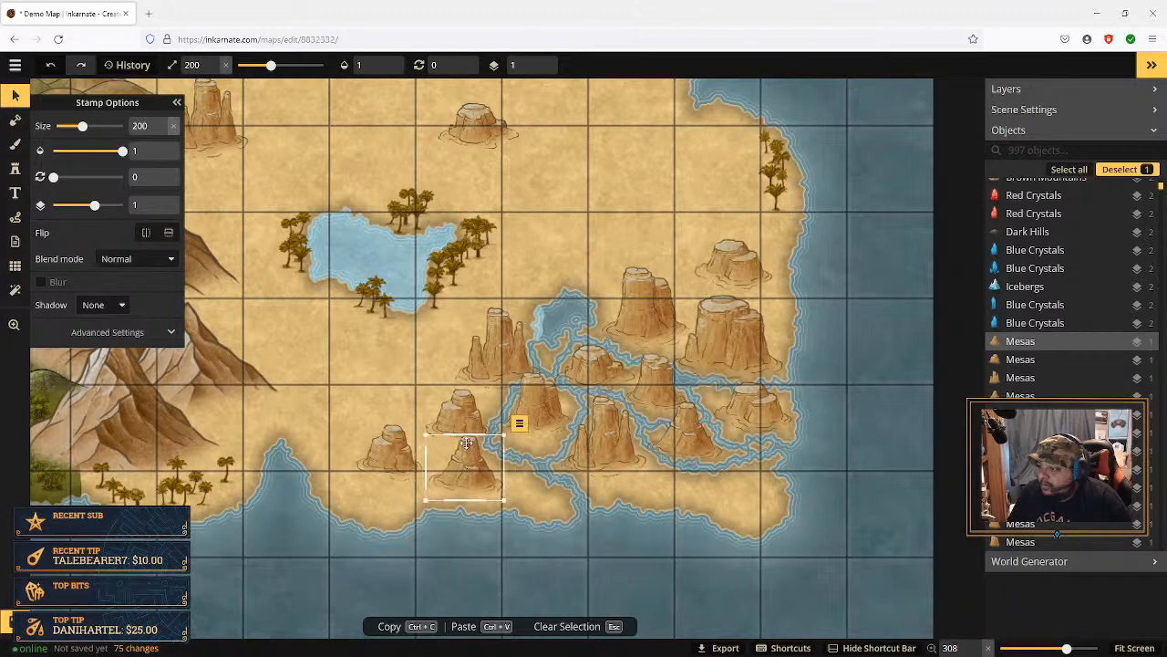
drag(467, 423, 460, 401)
click(468, 407)
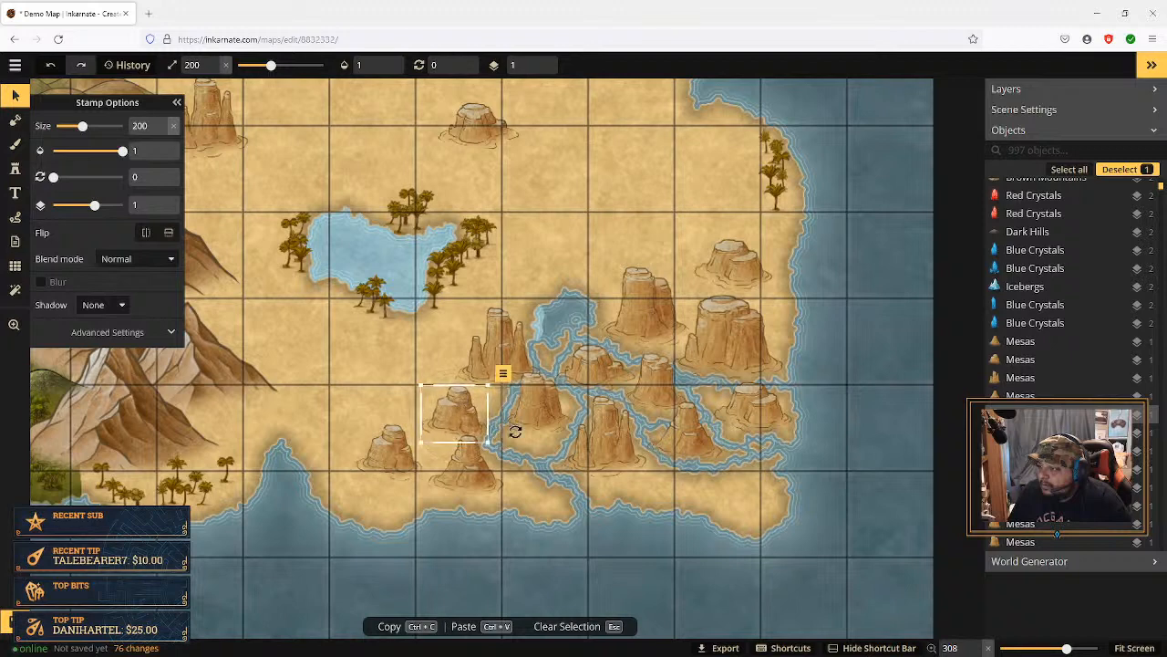
click(691, 492)
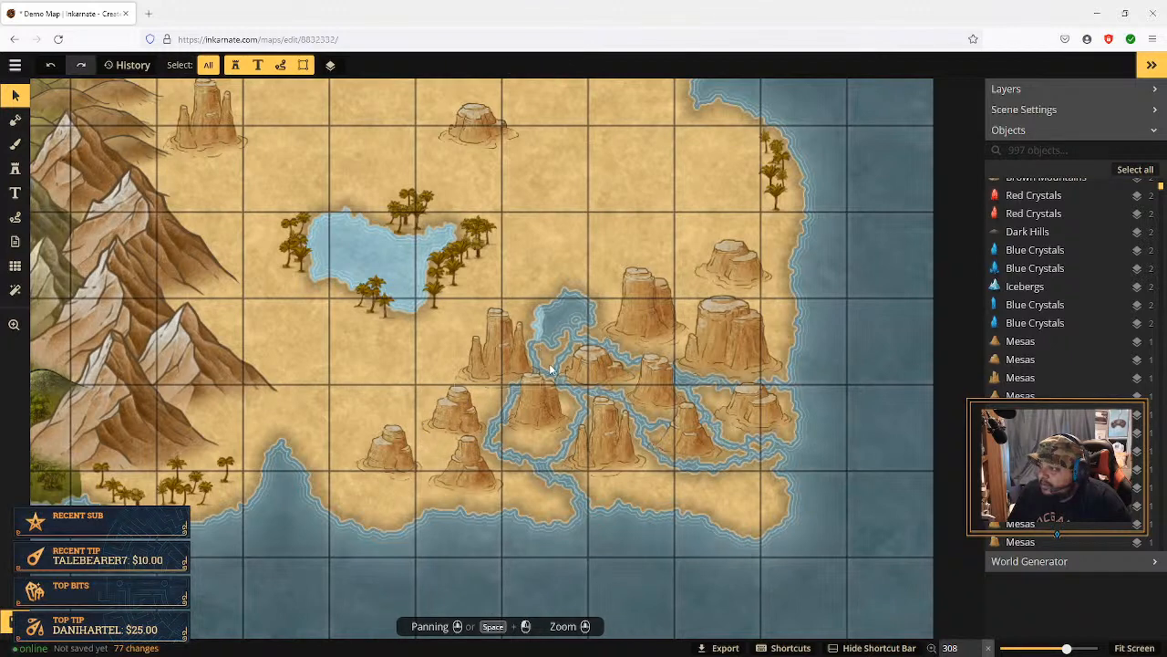
Step: Paint the small lake among the mesas with the light blue water texture on the background layer, using brush size 5
click(16, 144)
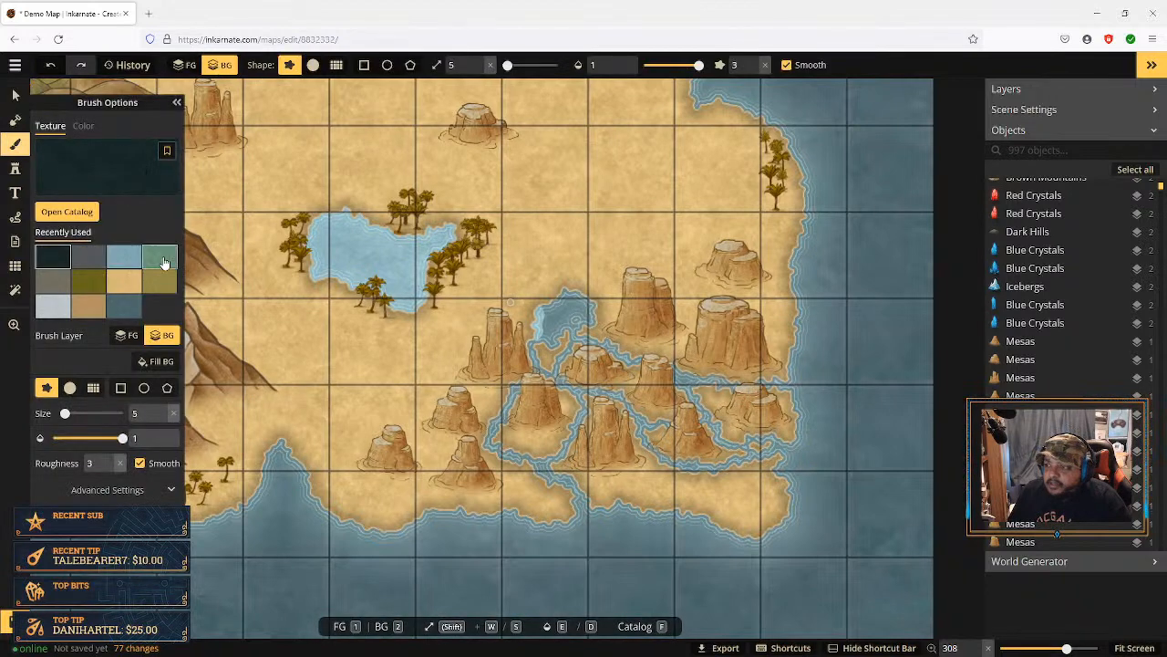
click(127, 263)
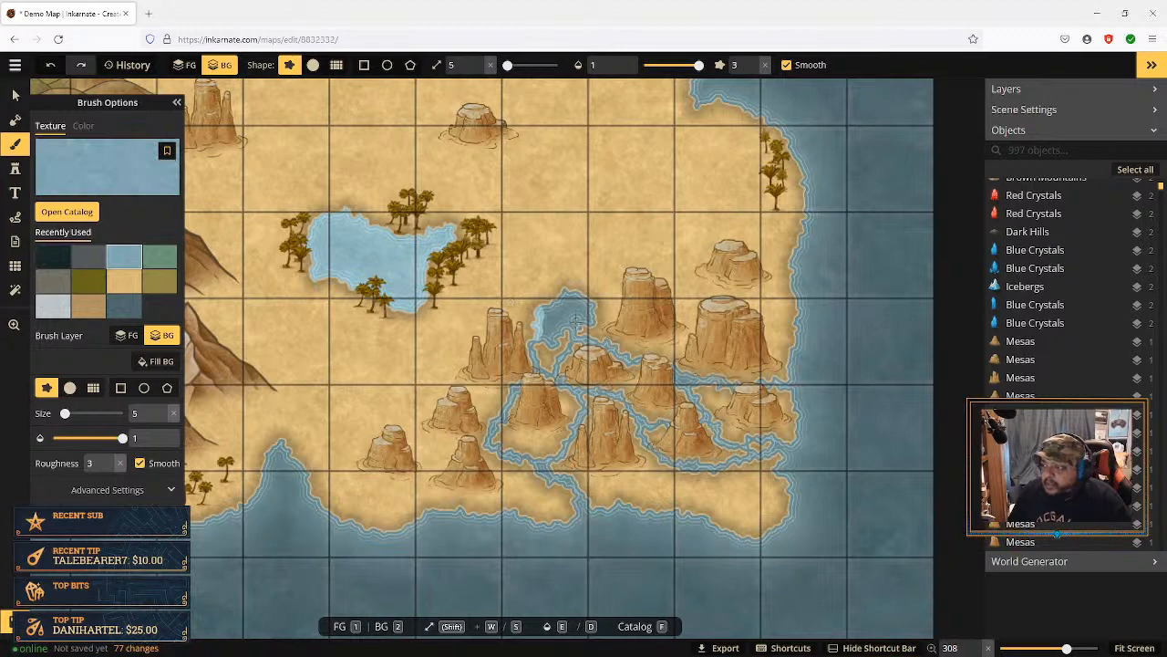
drag(577, 315, 569, 329)
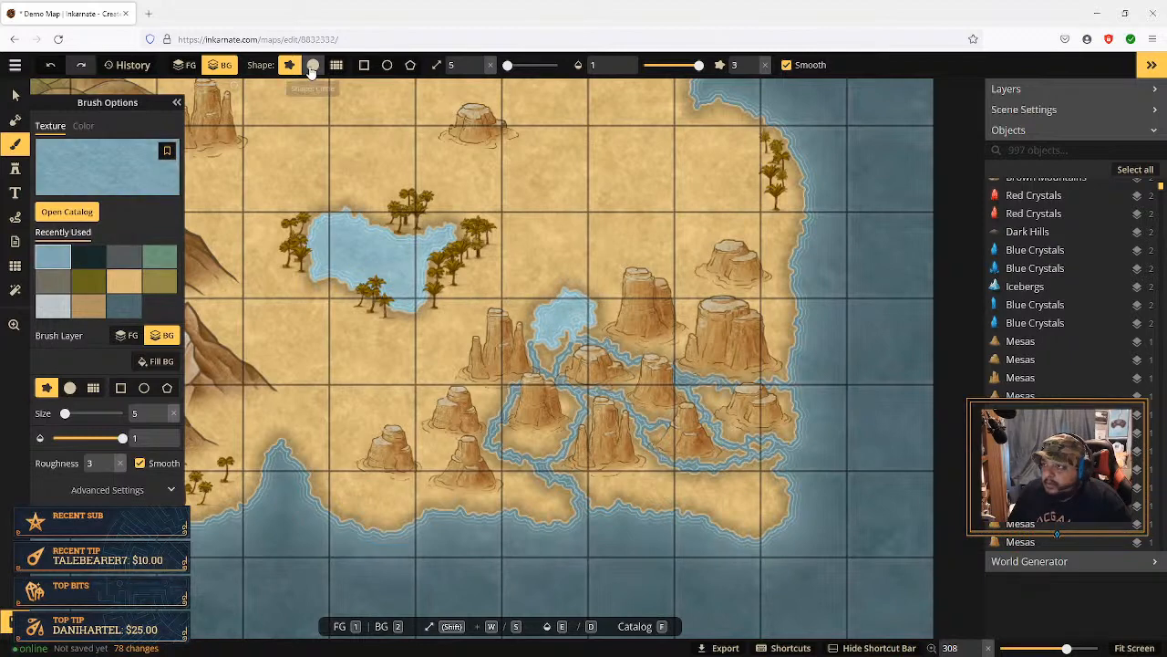
Step: Paint the light blue water texture over all the river channels between the mesas and out to both coasts, using brush size 29
click(312, 65)
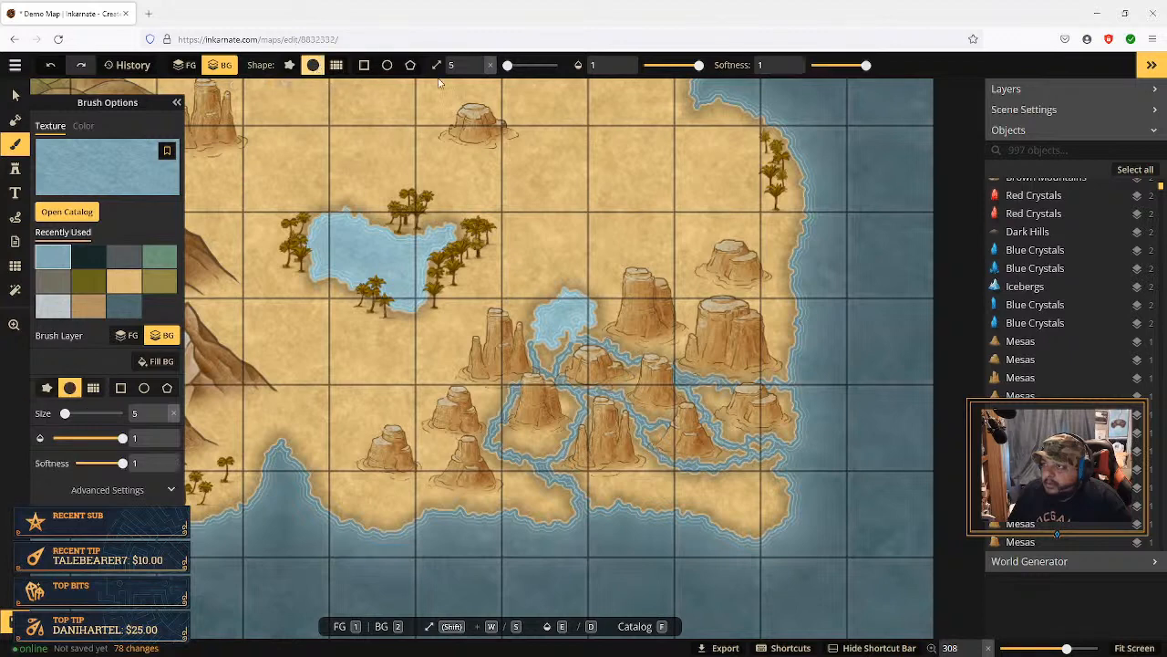
drag(506, 65, 510, 65)
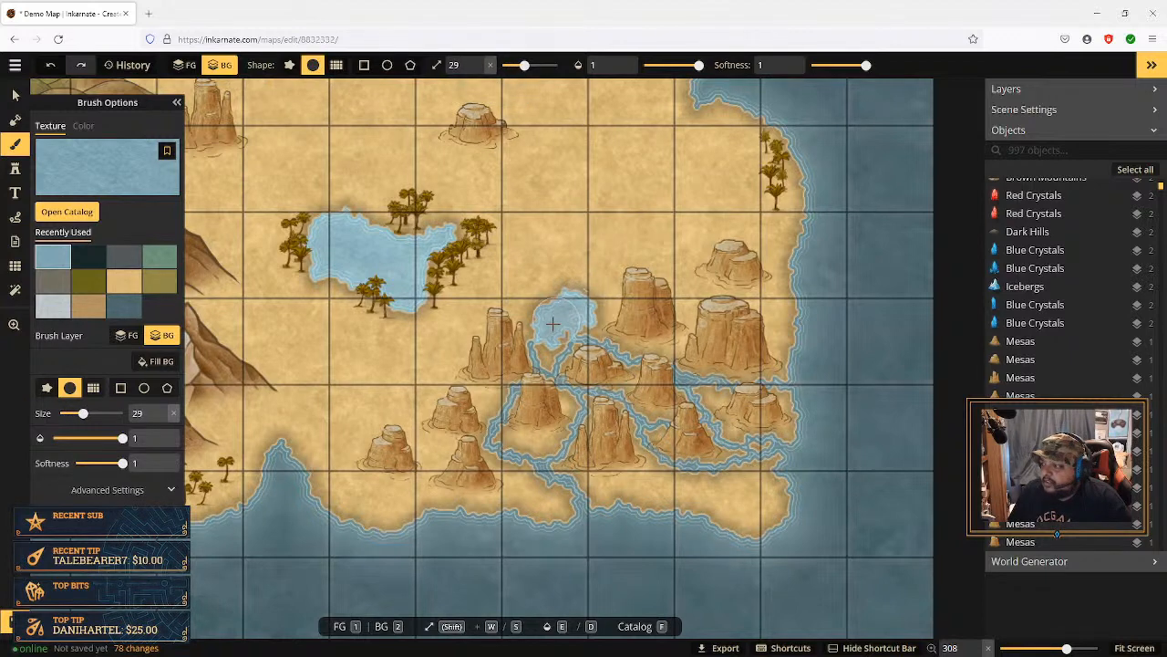
drag(647, 375, 558, 364)
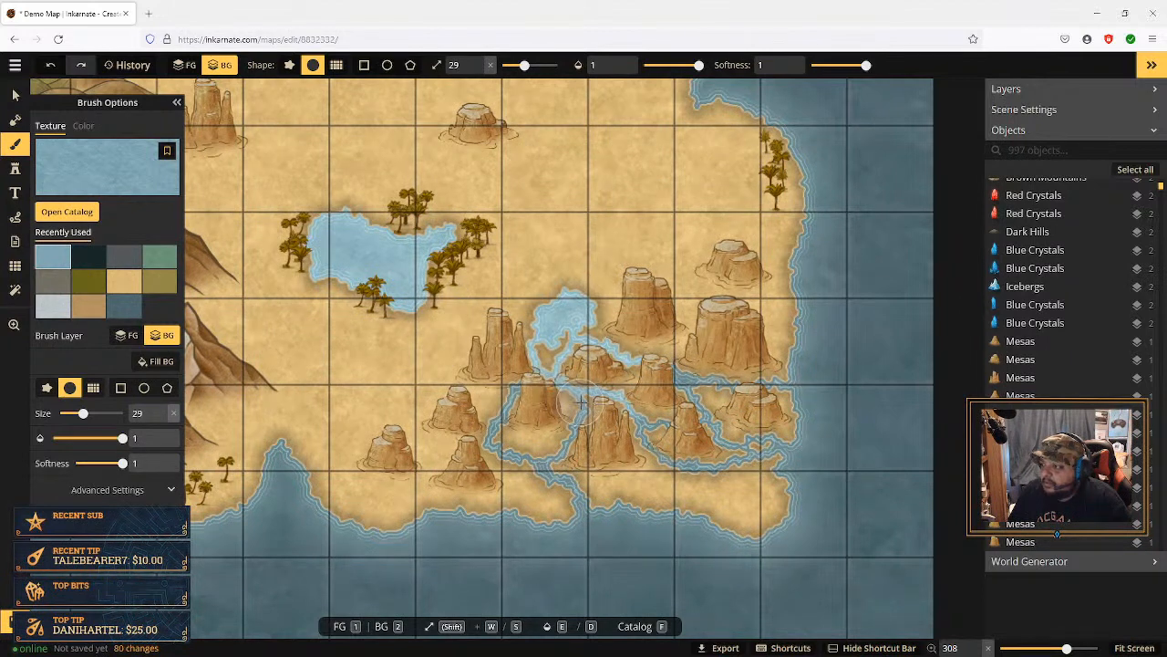
mouse_move(494, 429)
mouse_down()
mouse_move(533, 403)
mouse_move(510, 426)
mouse_move(521, 456)
mouse_move(580, 431)
mouse_move(582, 451)
mouse_move(553, 469)
mouse_up()
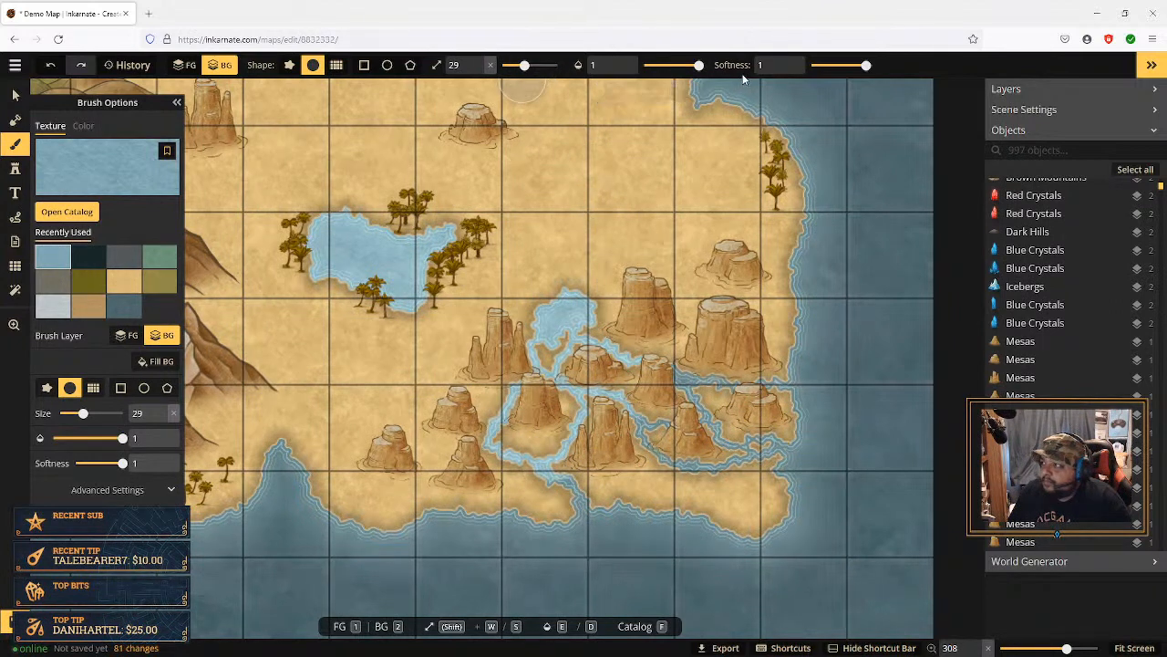
click(289, 65)
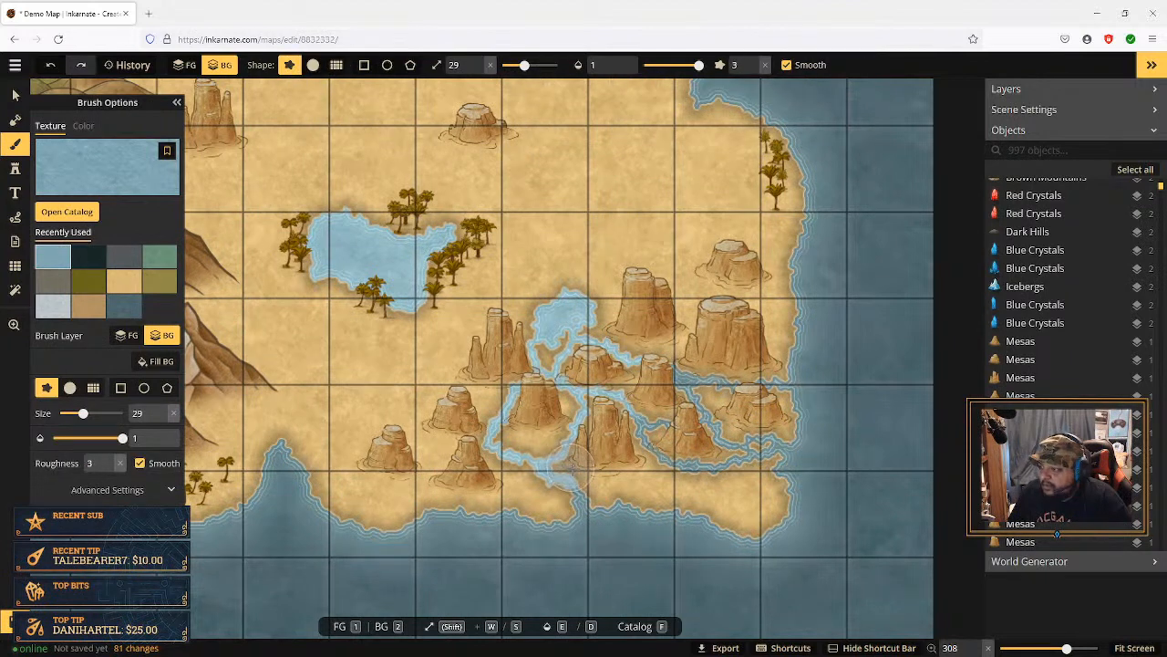
mouse_move(574, 466)
mouse_down()
mouse_move(633, 421)
mouse_move(666, 444)
mouse_move(720, 443)
mouse_move(737, 457)
mouse_move(757, 436)
mouse_move(753, 447)
mouse_move(713, 434)
mouse_move(666, 385)
mouse_move(685, 371)
mouse_move(757, 392)
mouse_up()
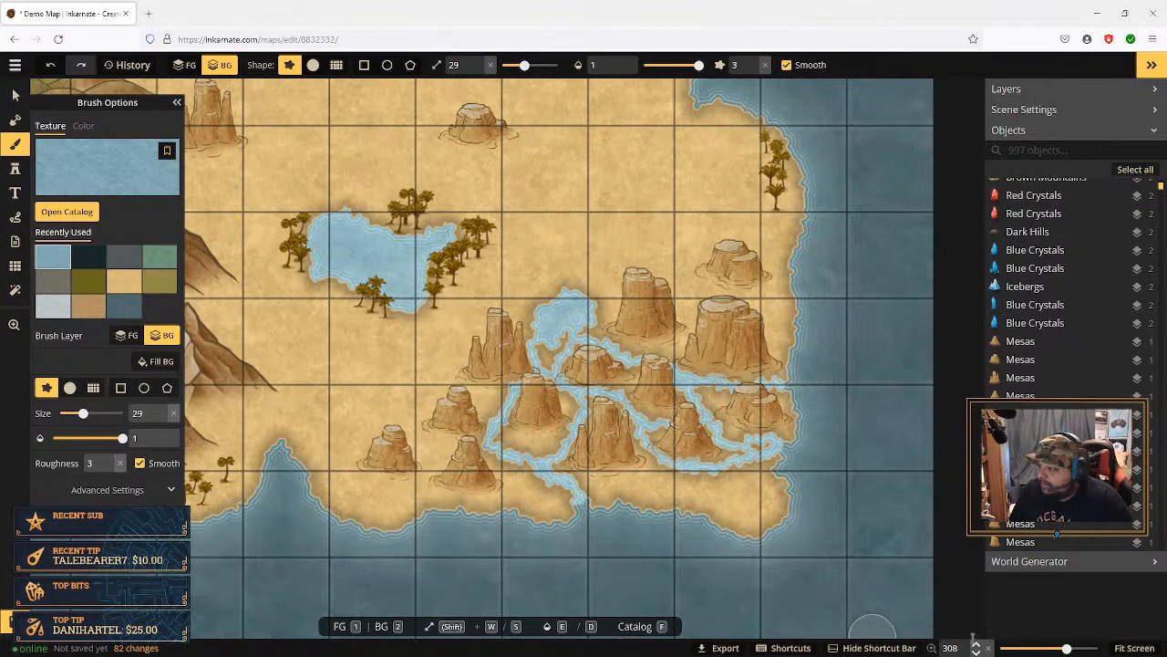
Step: Place two size 200 mesa stamps, one just north of the small lake and one beside the northeastern mesa near the coast
click(1133, 647)
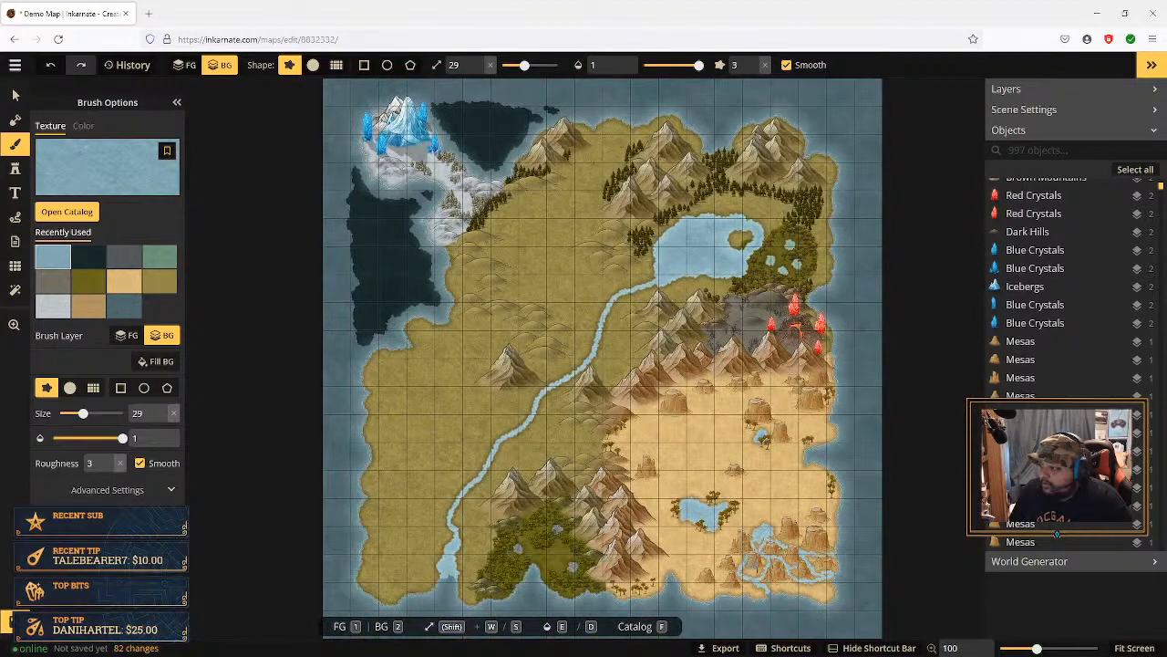
scroll(809, 565, up, 10)
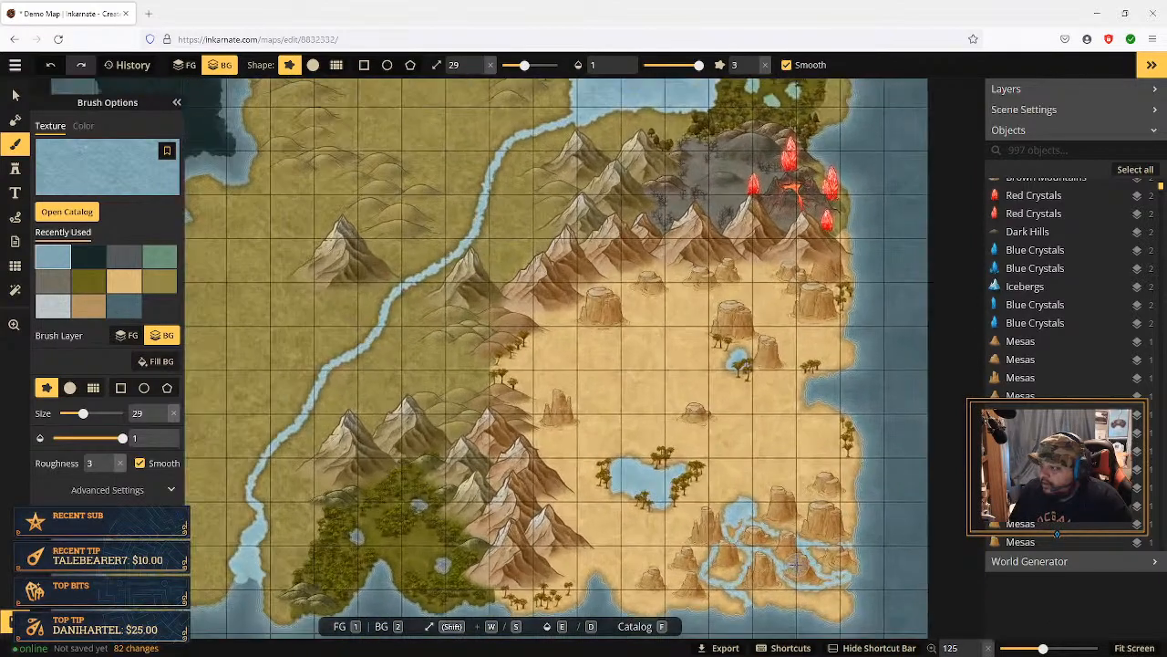
scroll(797, 558, up, 3)
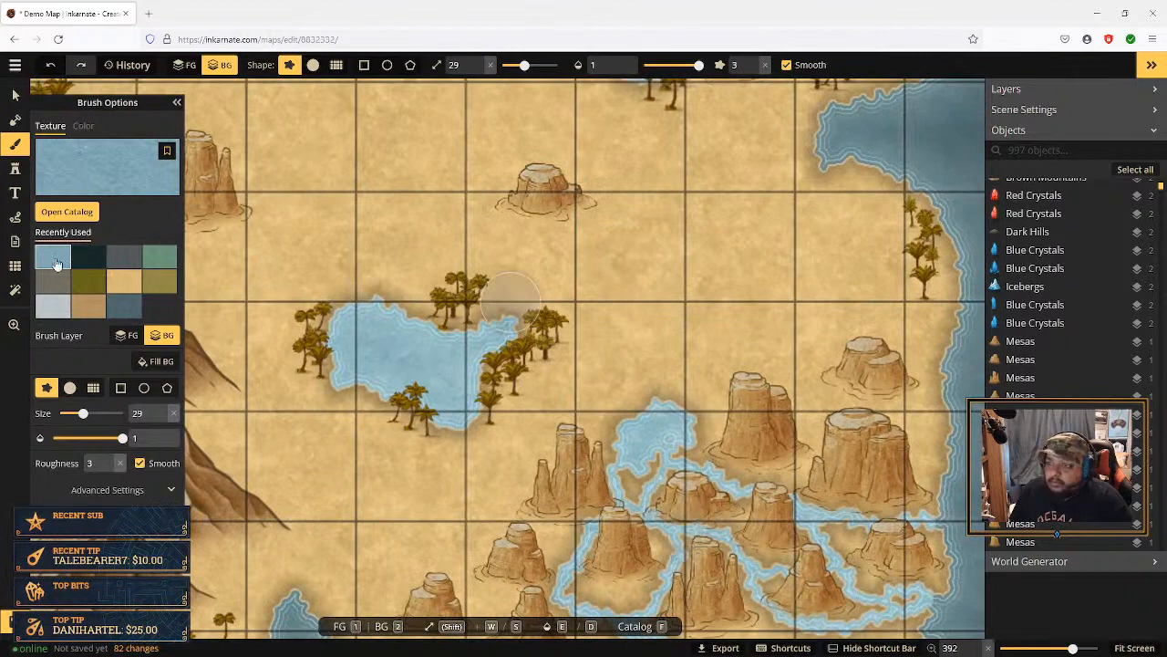
click(16, 170)
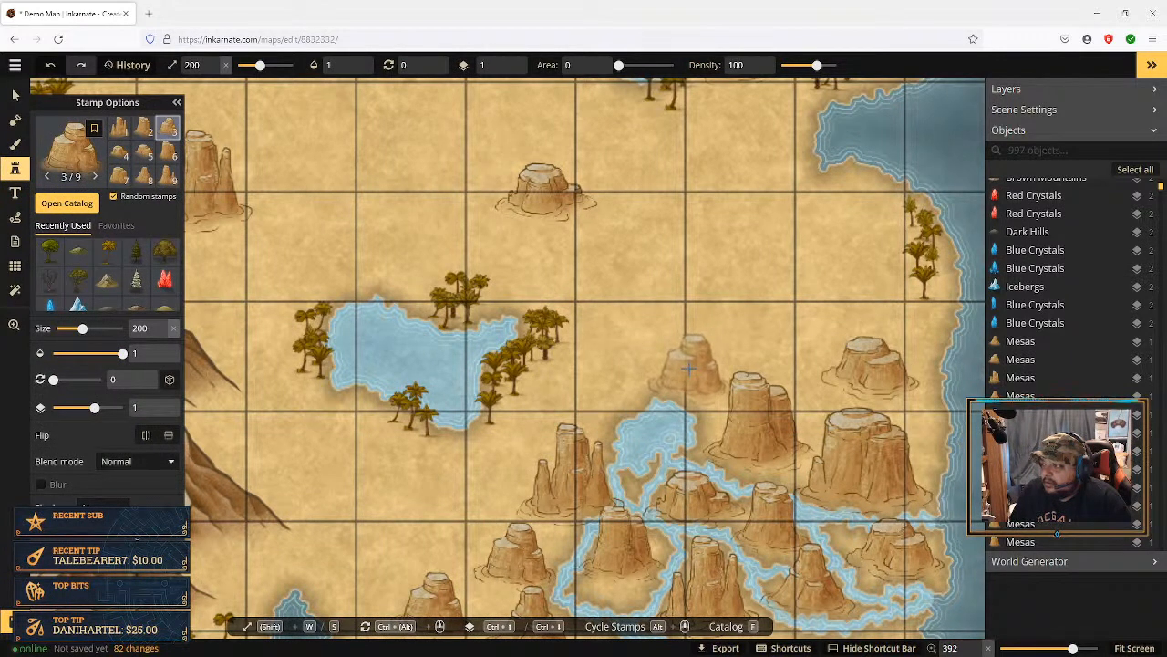
click(688, 368)
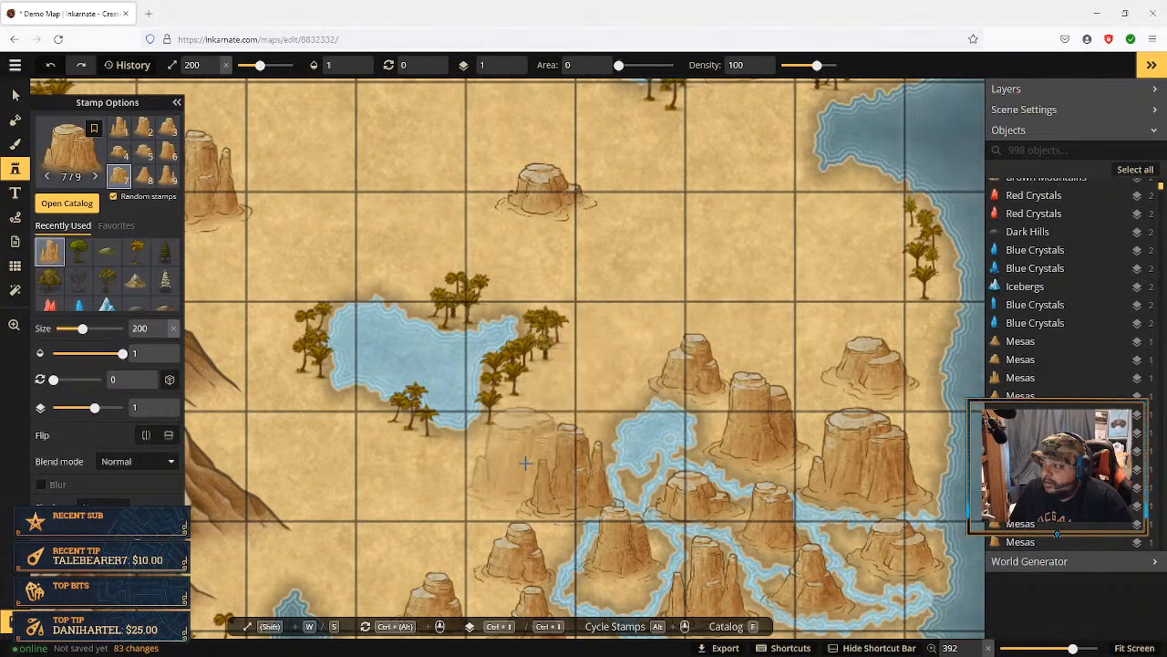
click(142, 181)
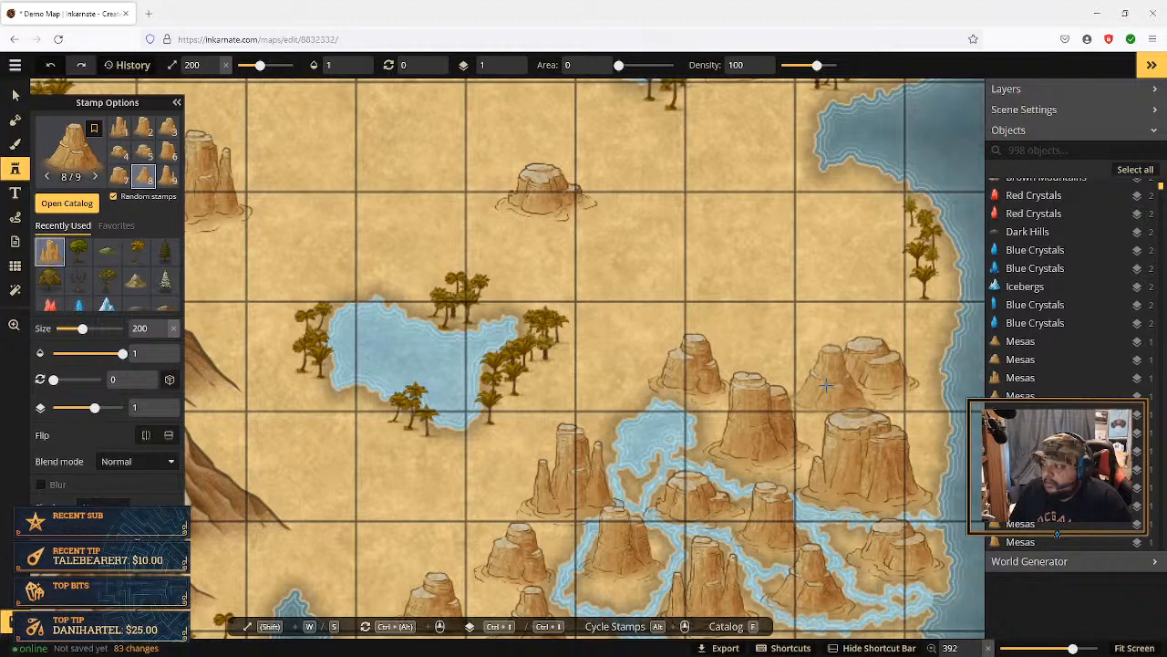
click(828, 381)
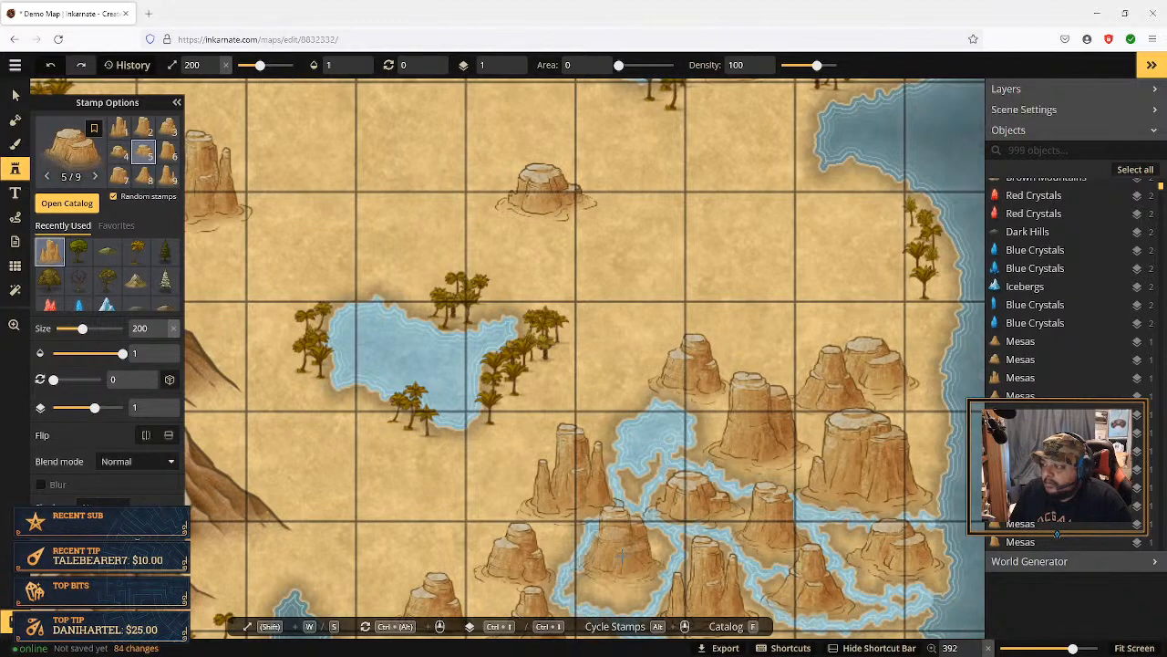
Step: Place two more size 200 mesa stamps, one within the southwestern mesa cluster and one on the southeastern coast below the river
key(space)
drag(652, 553, 622, 374)
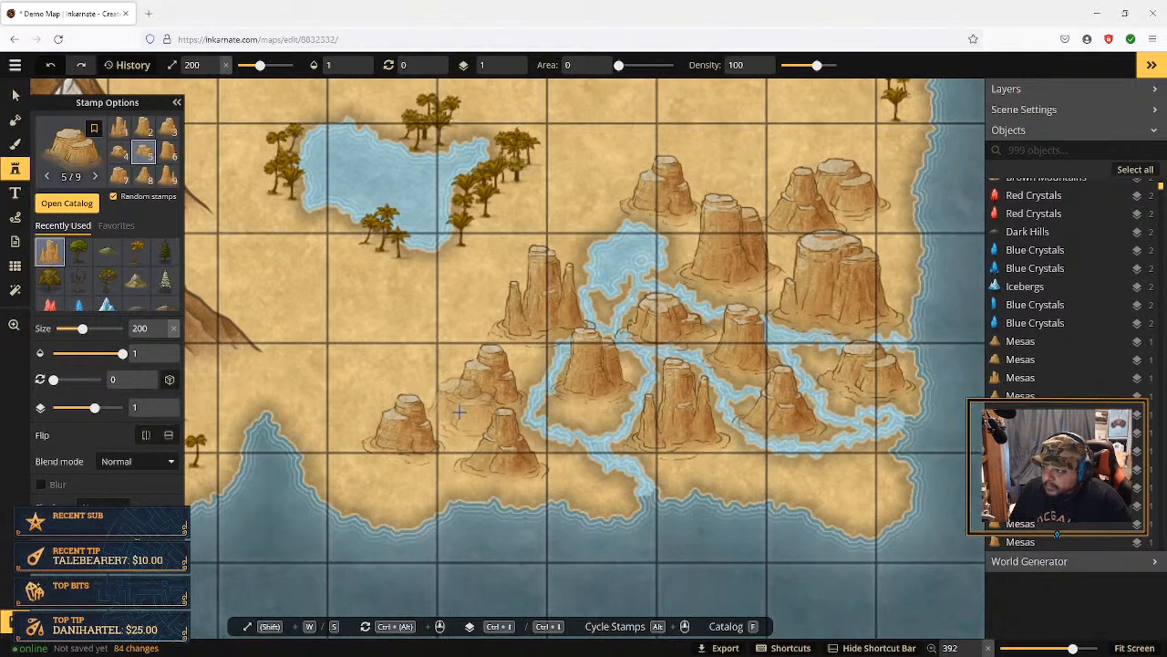
click(459, 411)
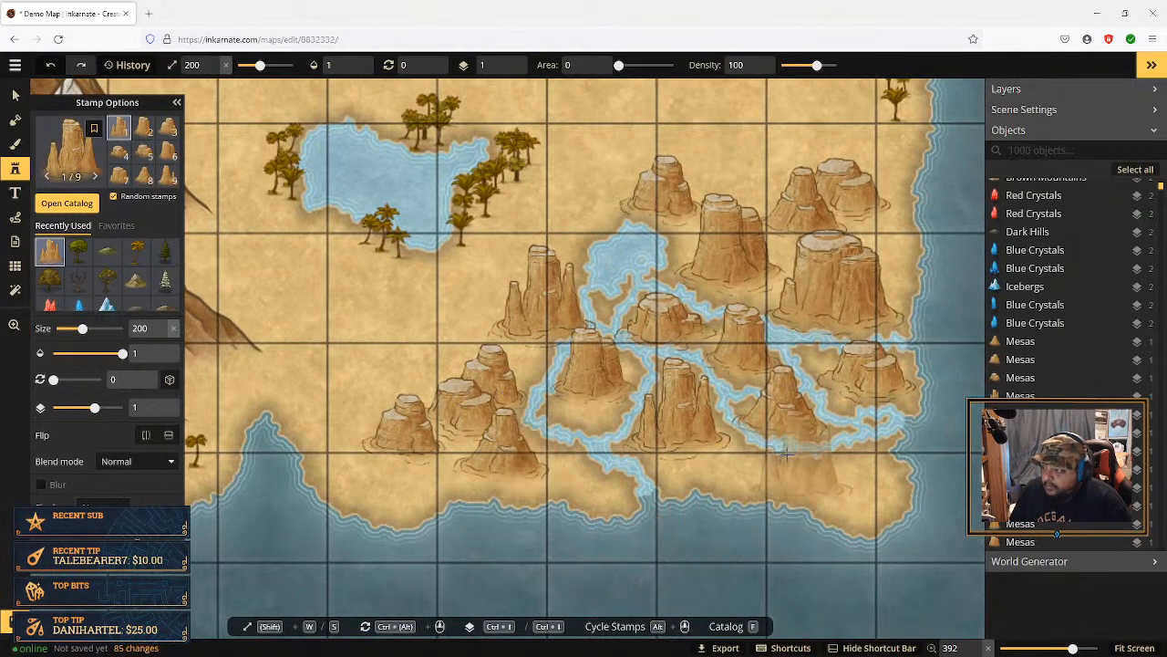
click(850, 456)
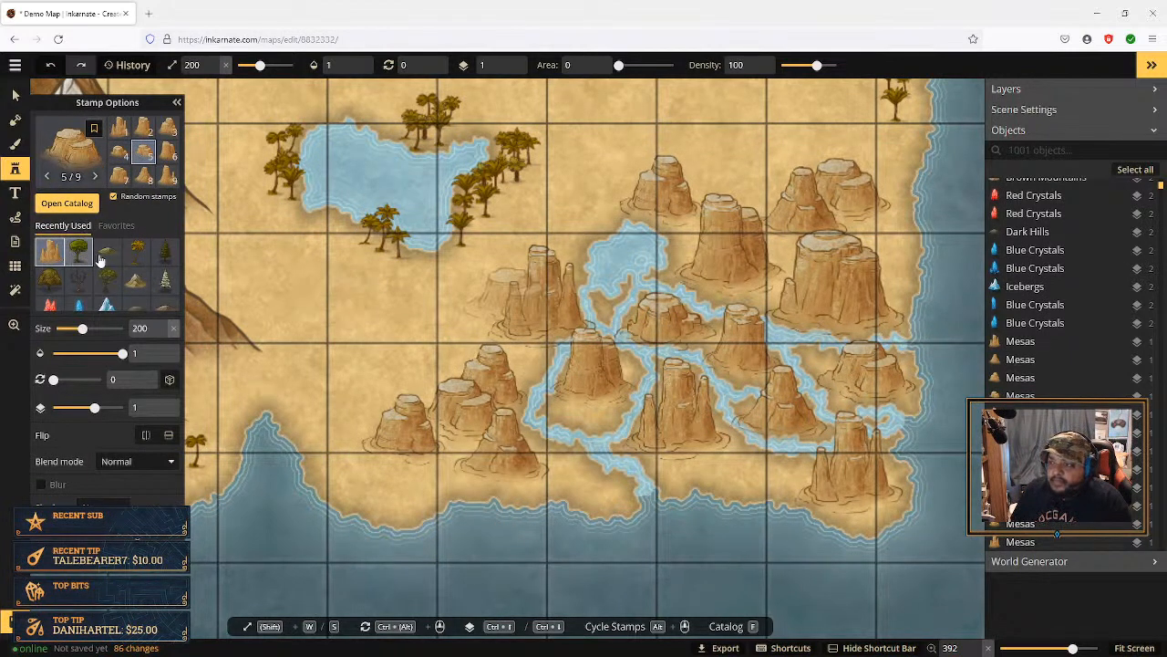
Step: Place Palm Trees stamps at size 100 along the northwestern shore of the small lake among the mesas
click(138, 259)
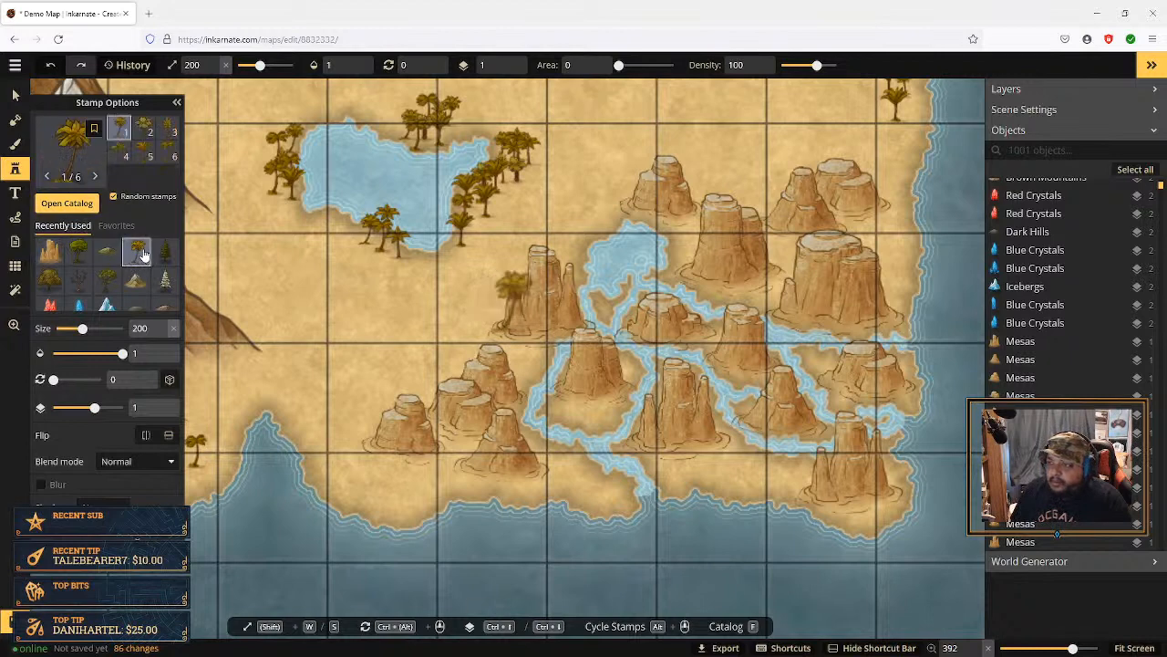
click(161, 335)
click(160, 335)
click(160, 334)
click(162, 334)
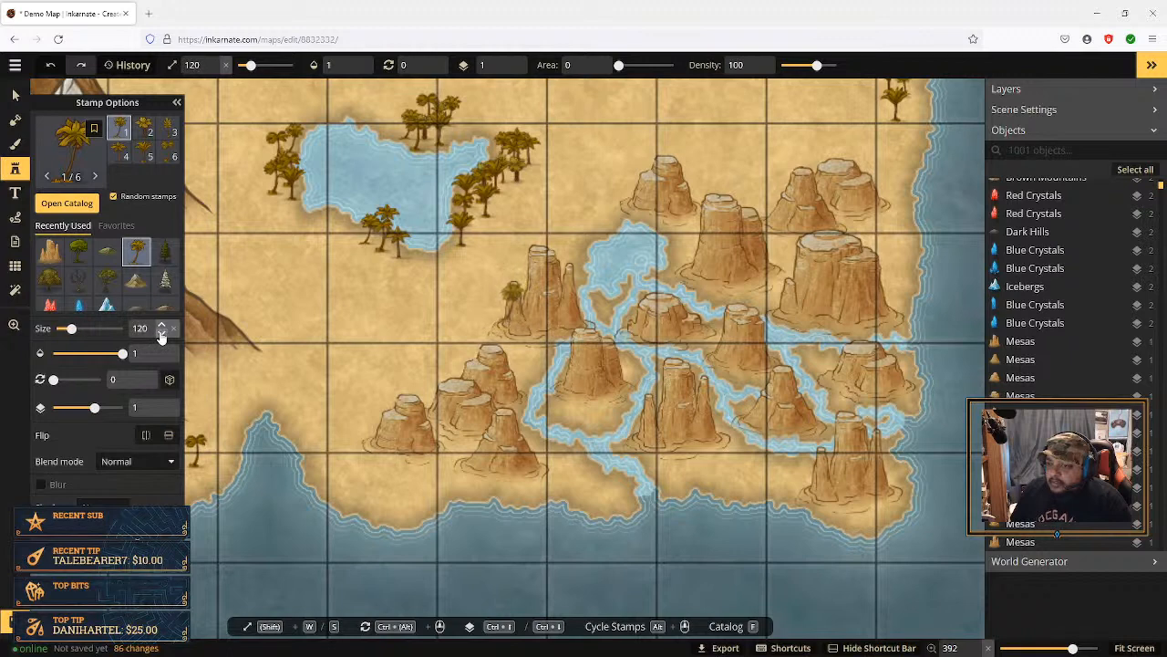
click(161, 333)
click(161, 334)
click(162, 334)
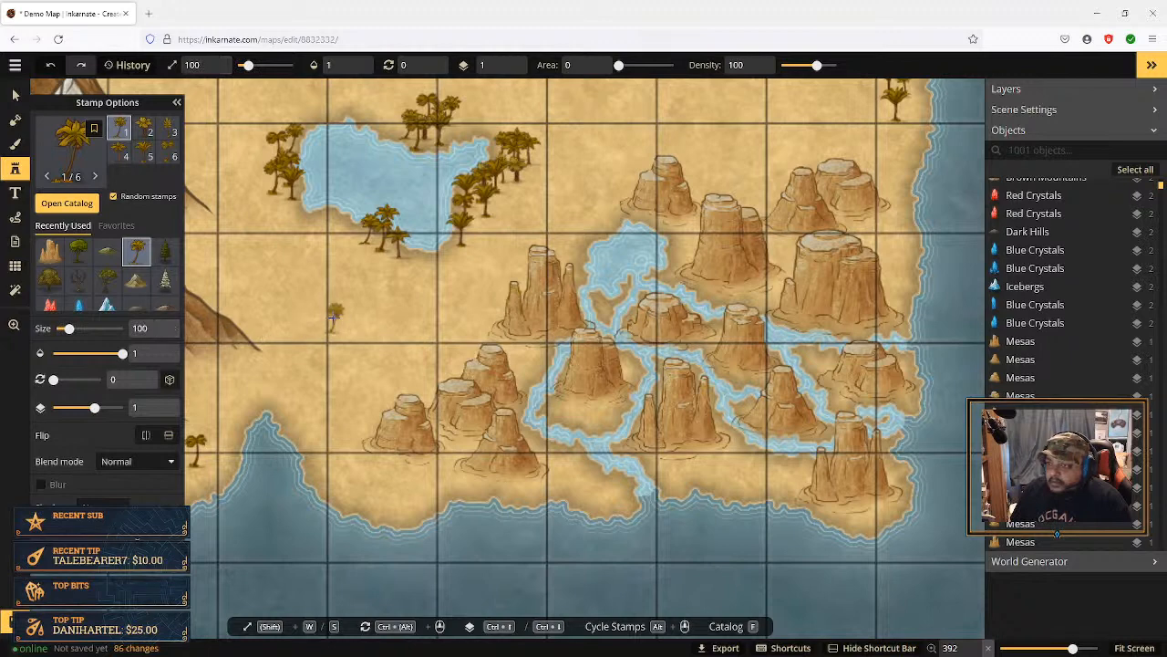
click(616, 196)
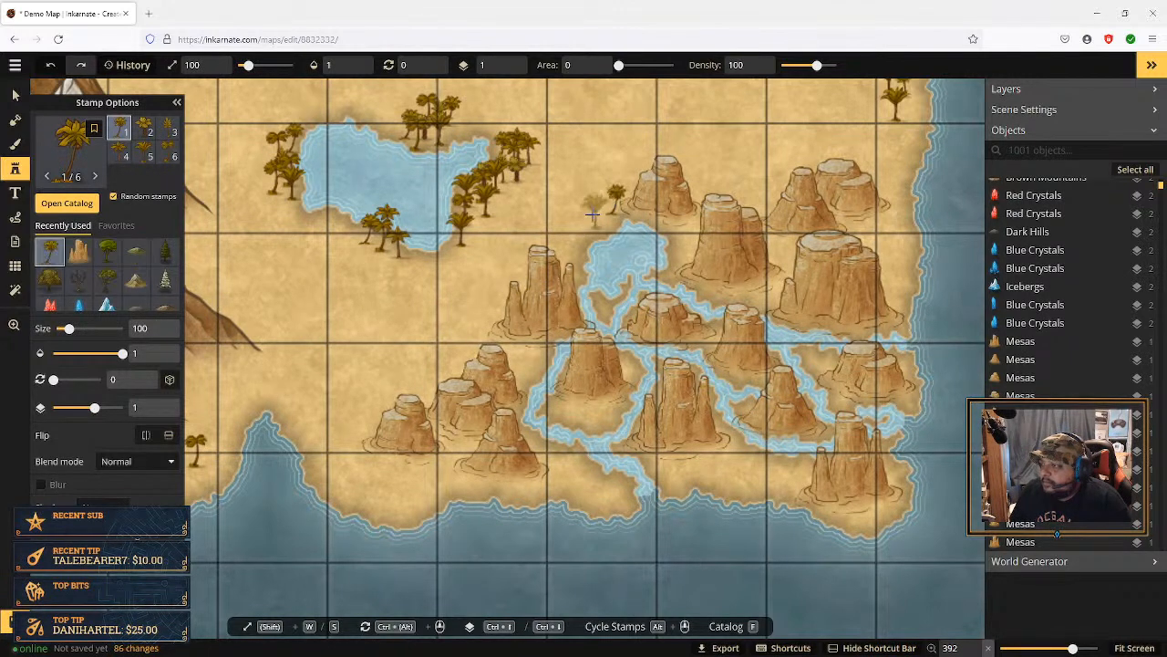
click(589, 225)
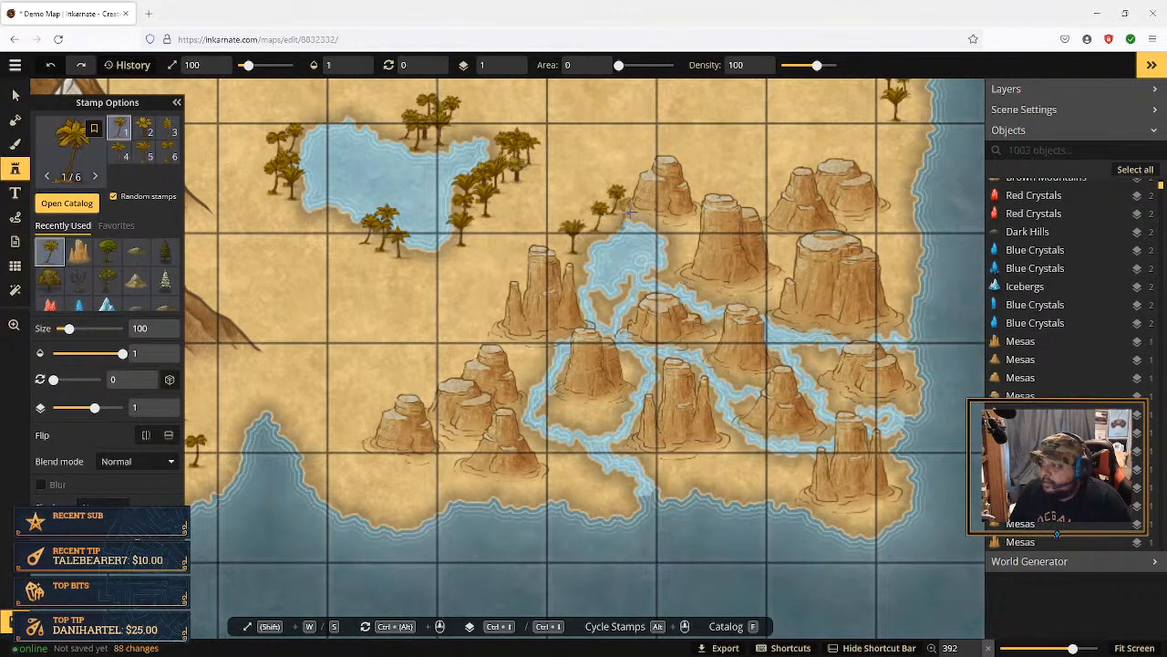
click(607, 226)
Step: Add size 100 palm trees along the small lake's eastern shore and on the land at its southern outlet
click(679, 228)
click(677, 244)
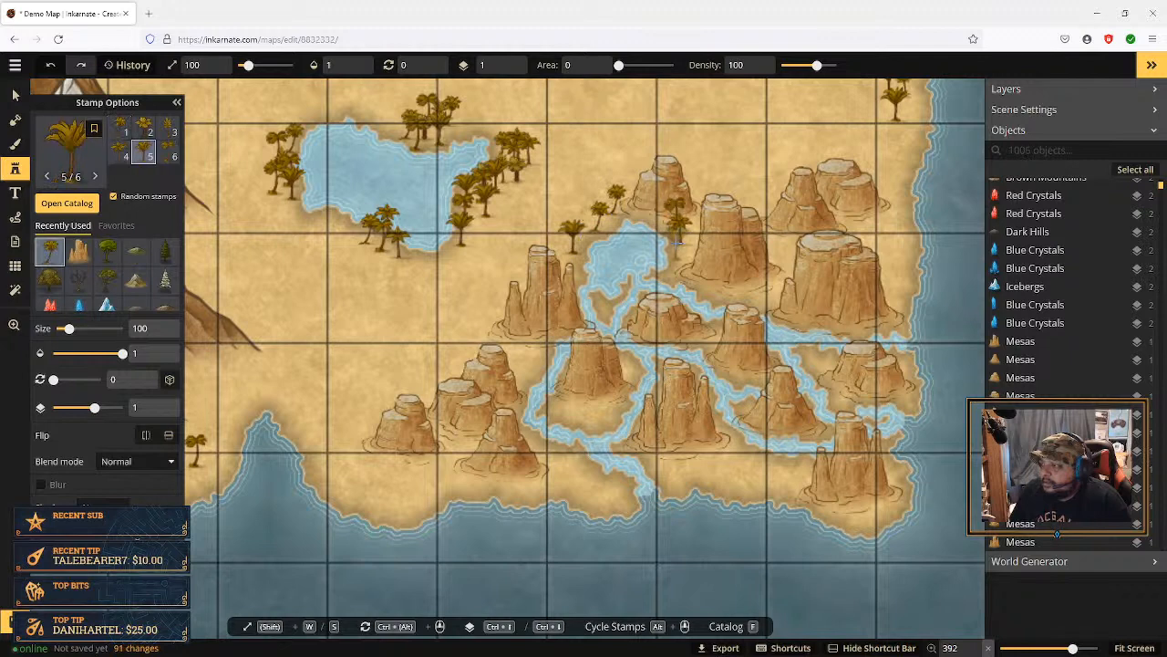
click(675, 245)
click(659, 264)
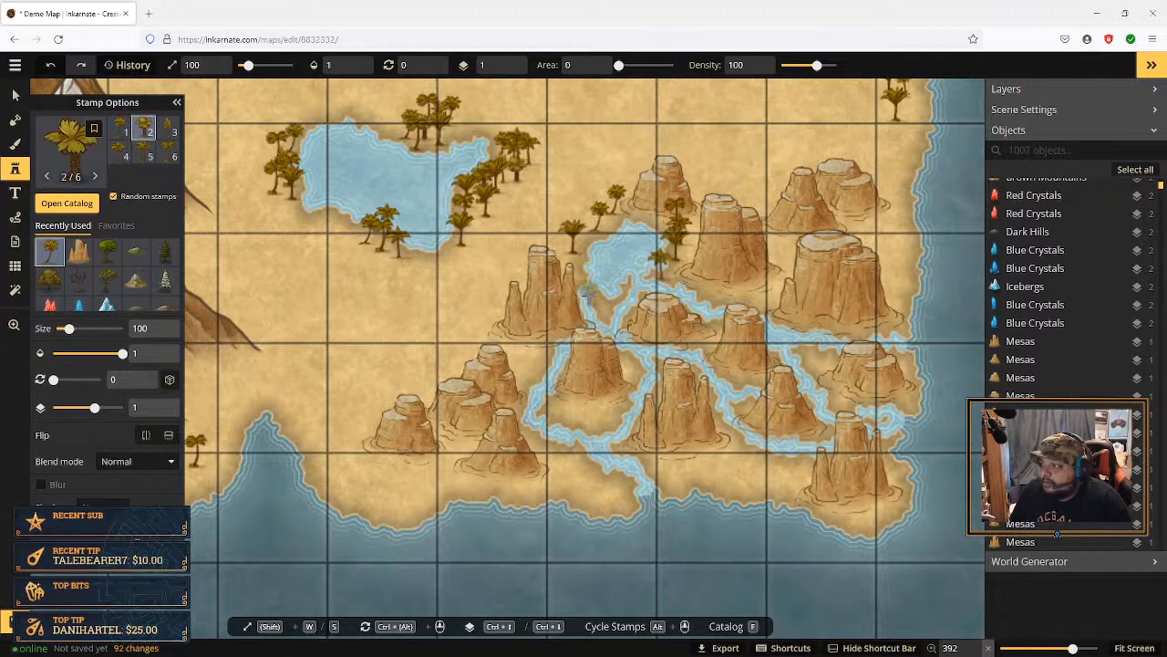
click(602, 306)
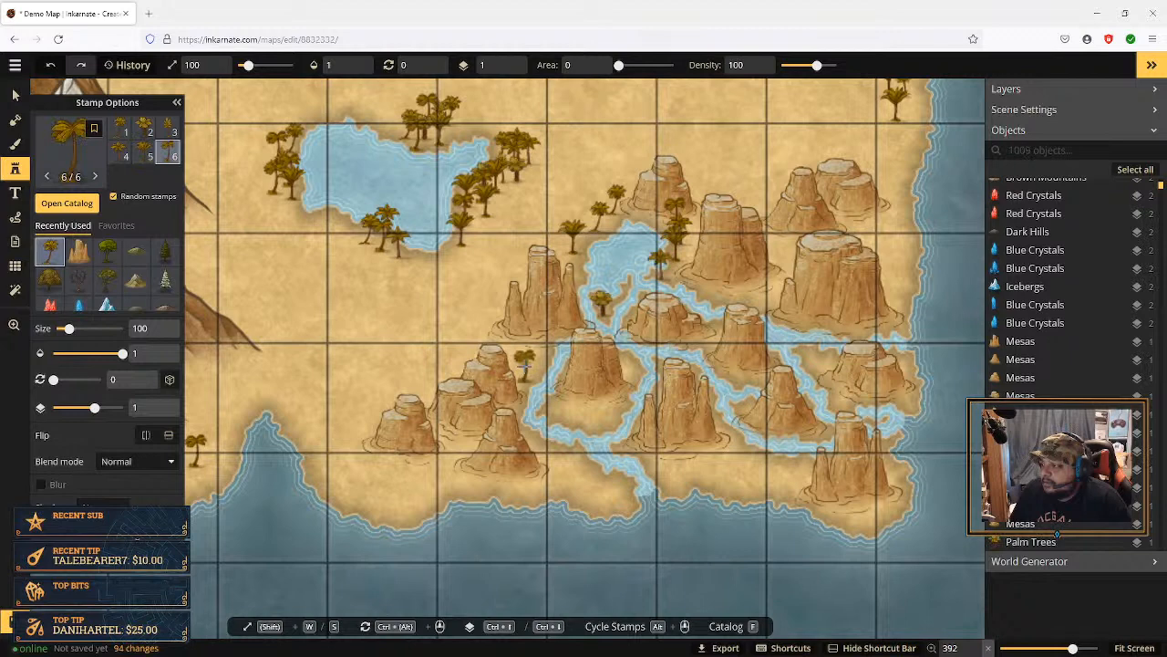
Step: Add palm trees west of the river loop, beside the southern river mouth, and at the foot of the mesa inside the loop
click(525, 365)
click(540, 356)
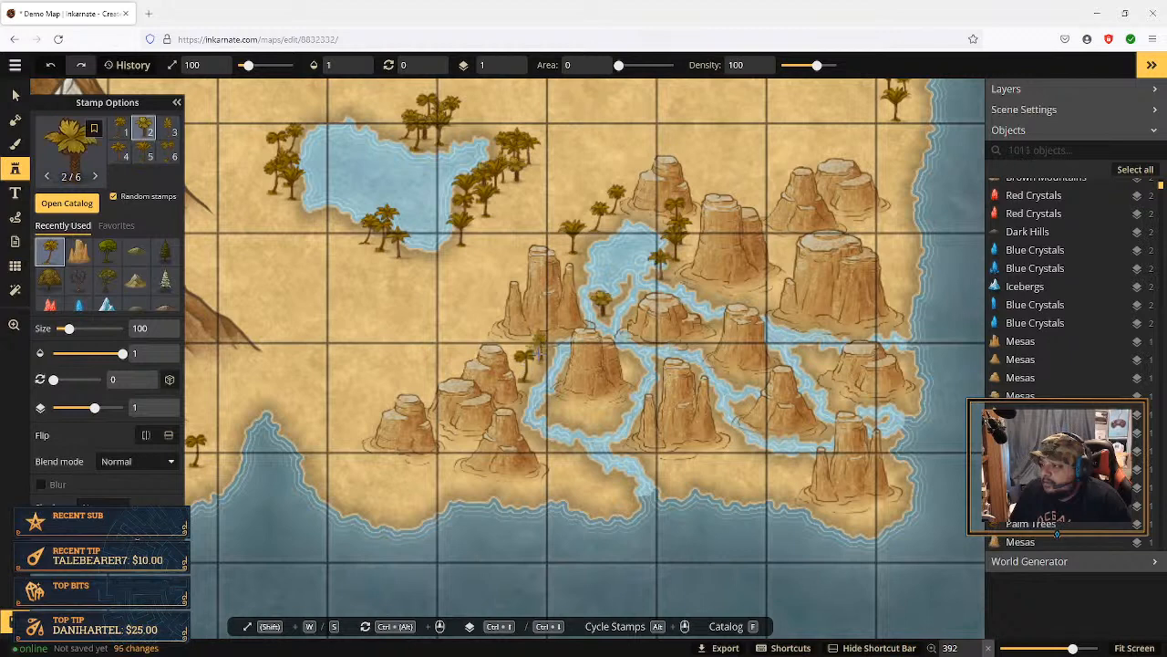
click(557, 448)
click(561, 480)
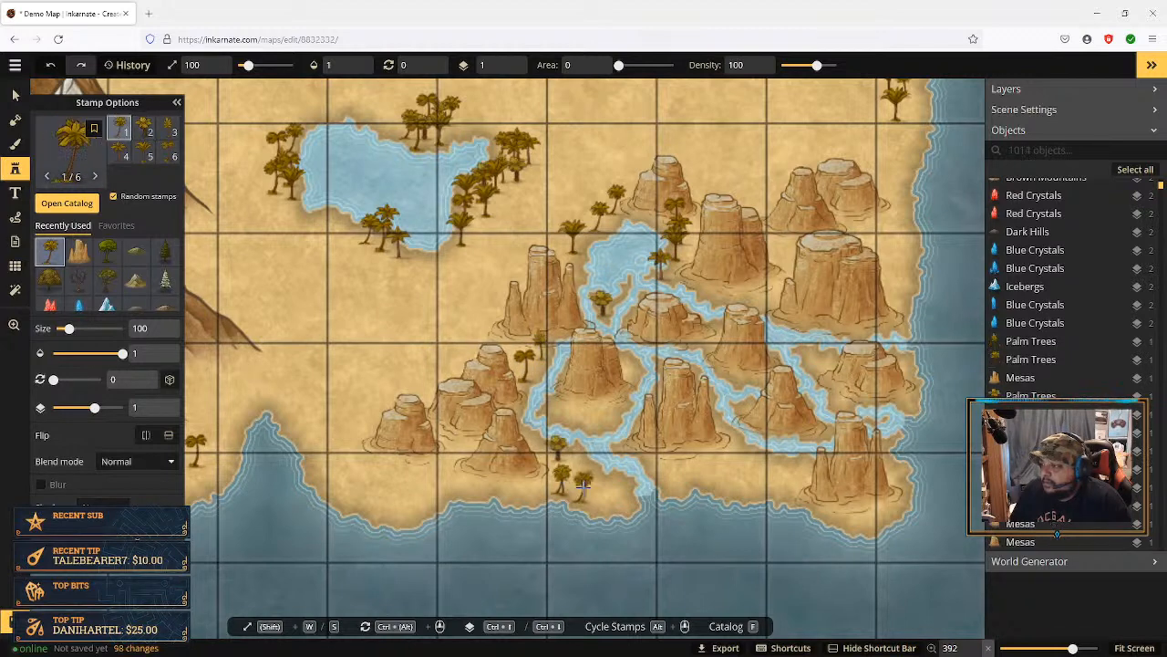
click(583, 485)
click(621, 469)
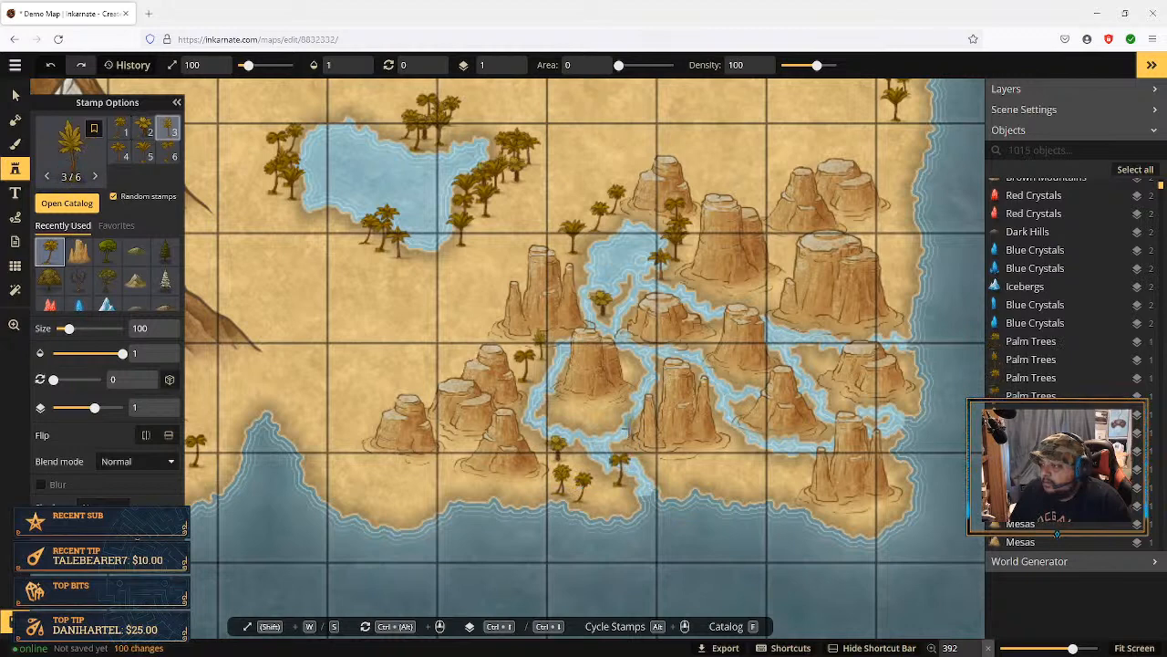
click(604, 401)
click(584, 401)
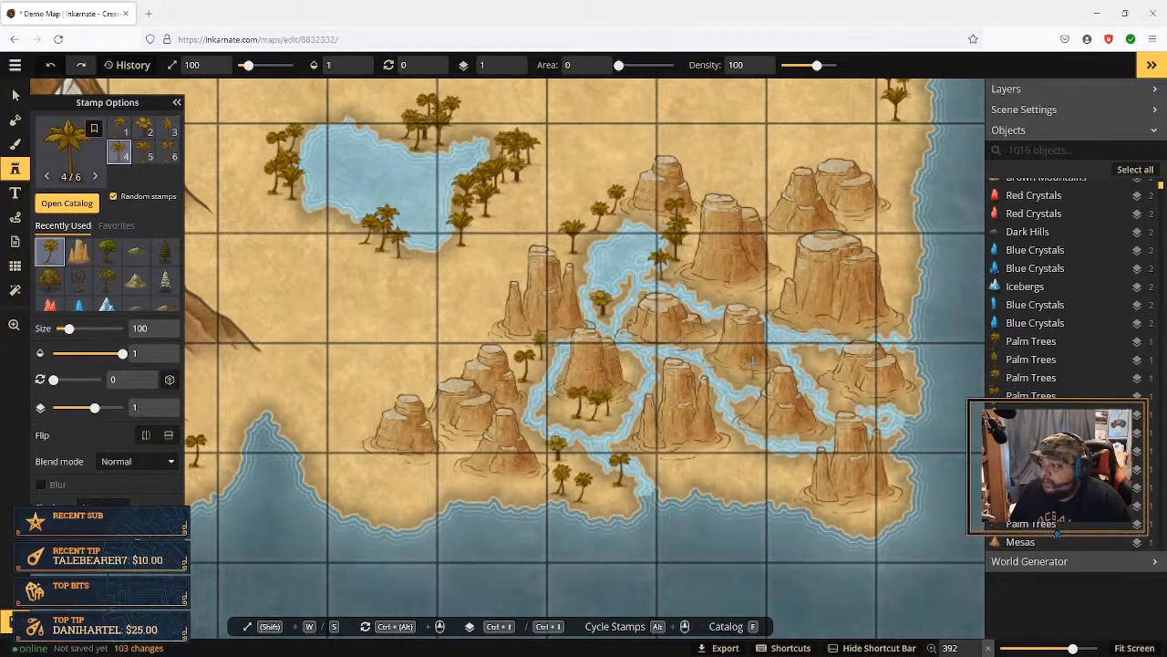
Step: Add palm trees around the central mesas and at the foot of the tall mesa east of the small lake
click(752, 363)
click(712, 325)
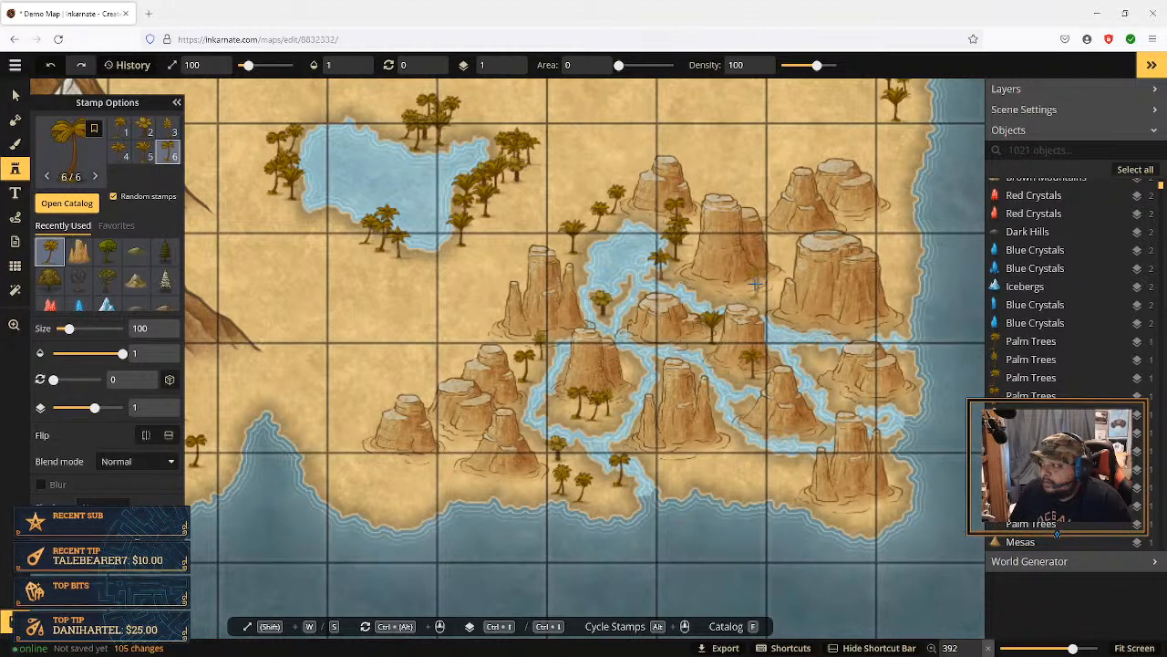
click(727, 284)
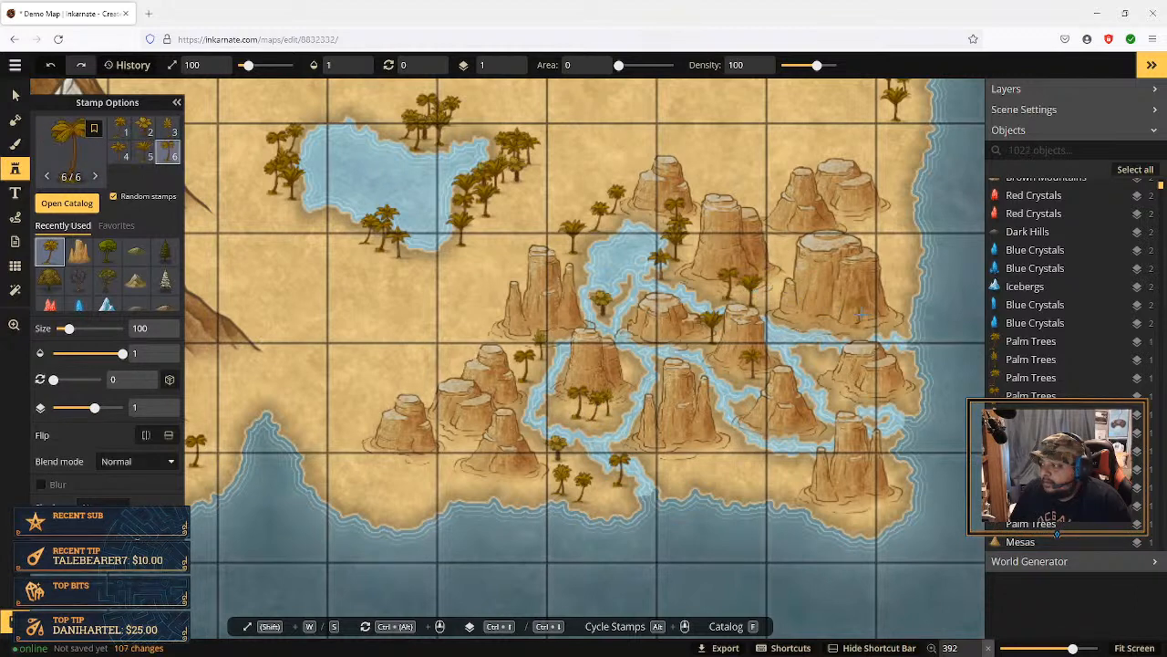
Step: Add palm trees down the east coast, beside the large northeastern mesa, the river-mouth mesa and the southeastern corner mesa
click(900, 290)
click(904, 237)
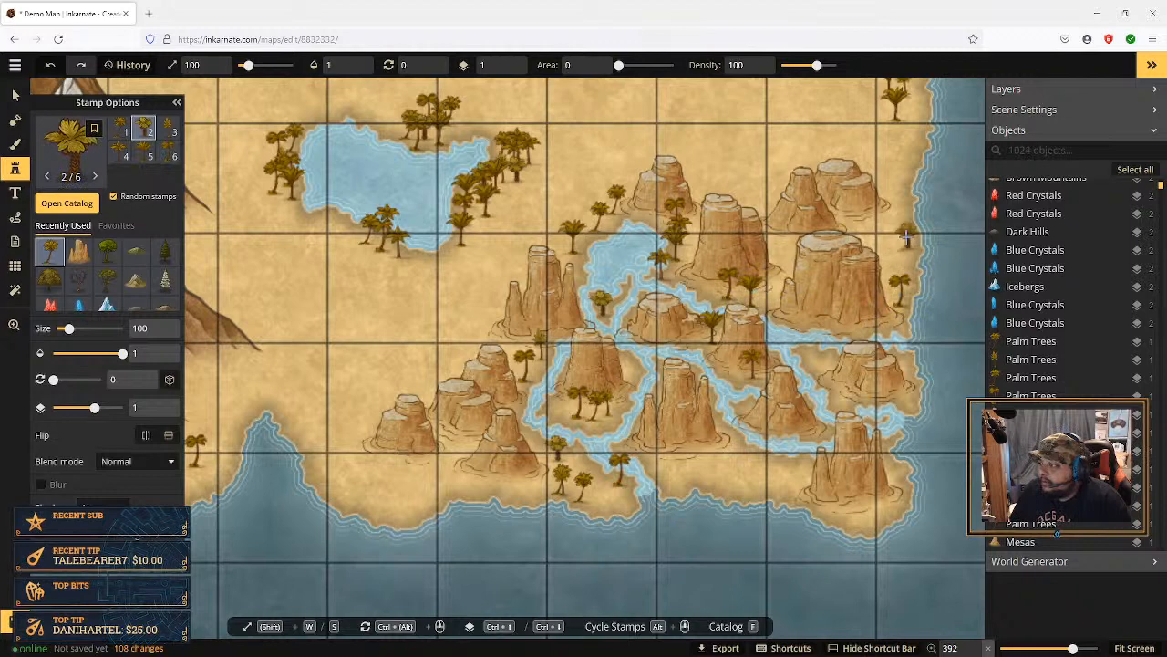
click(891, 217)
click(899, 243)
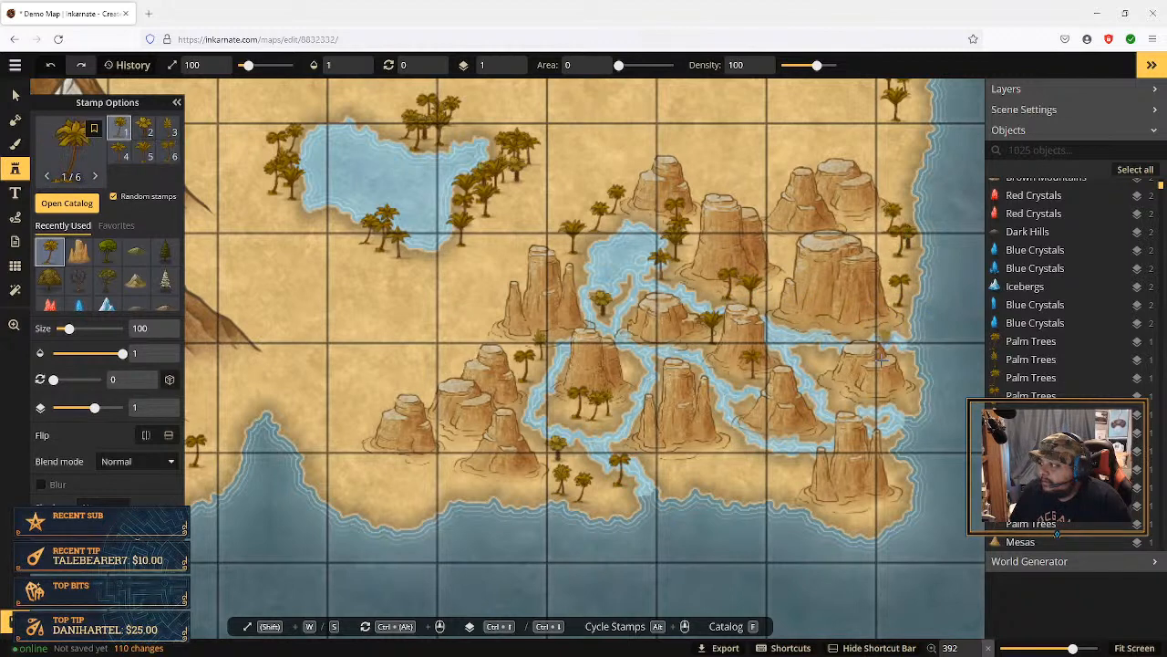
click(869, 497)
click(896, 493)
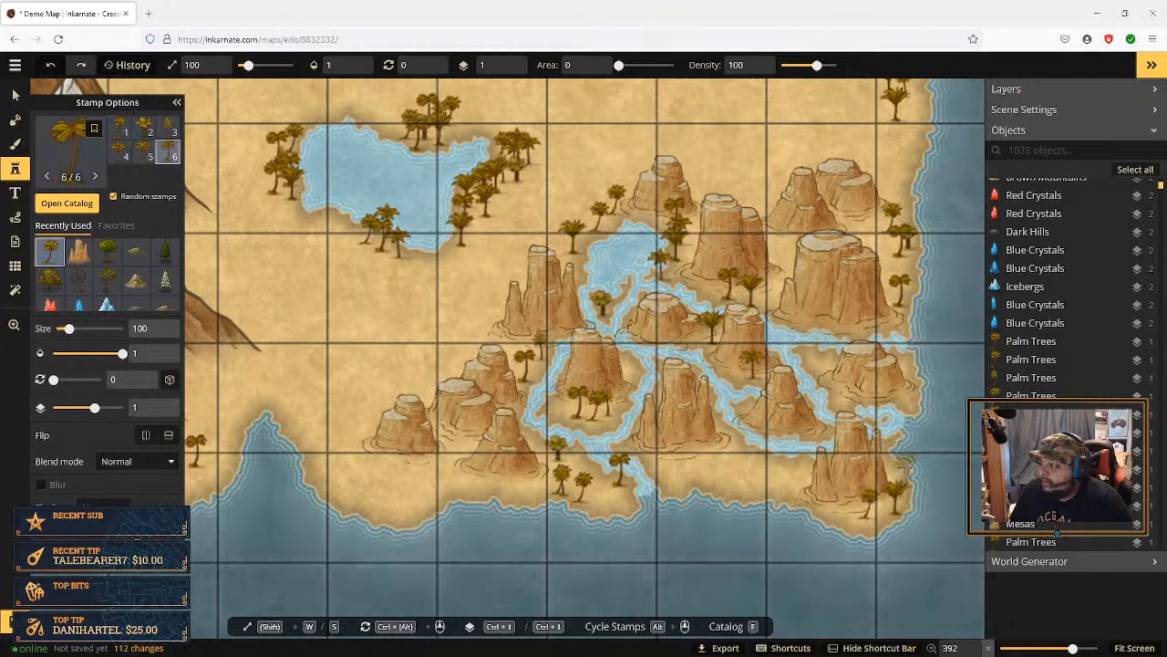
click(903, 460)
click(911, 381)
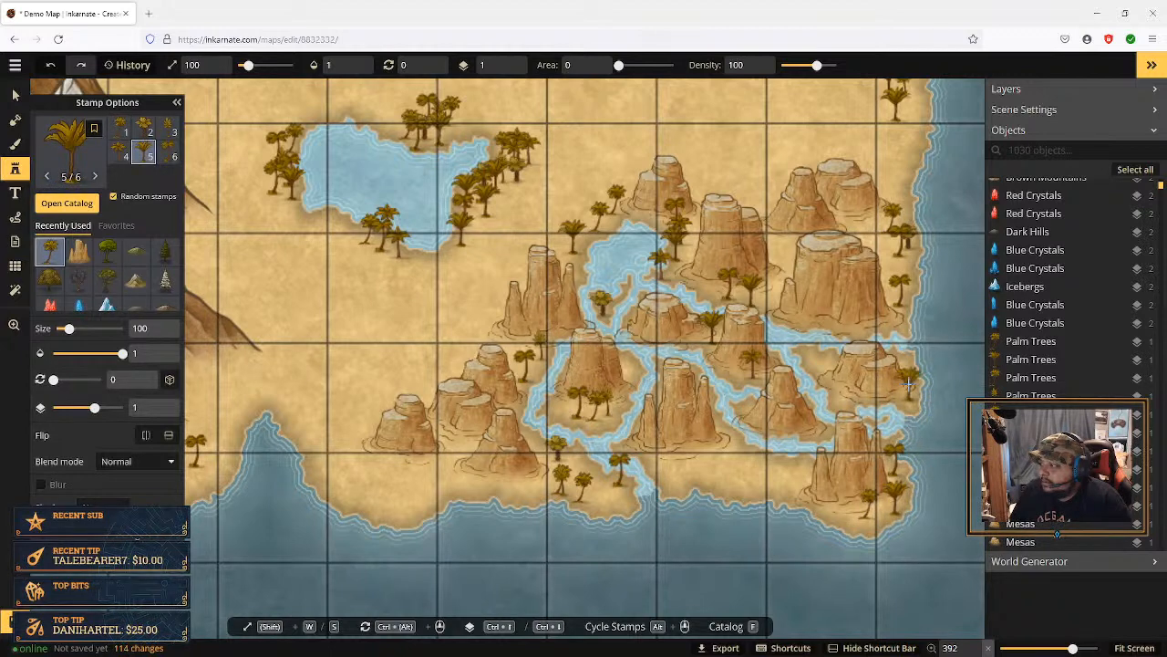
Step: Add palm trees west of the southeastern corner mesa and around the base of the mesa east of the river loop
click(803, 461)
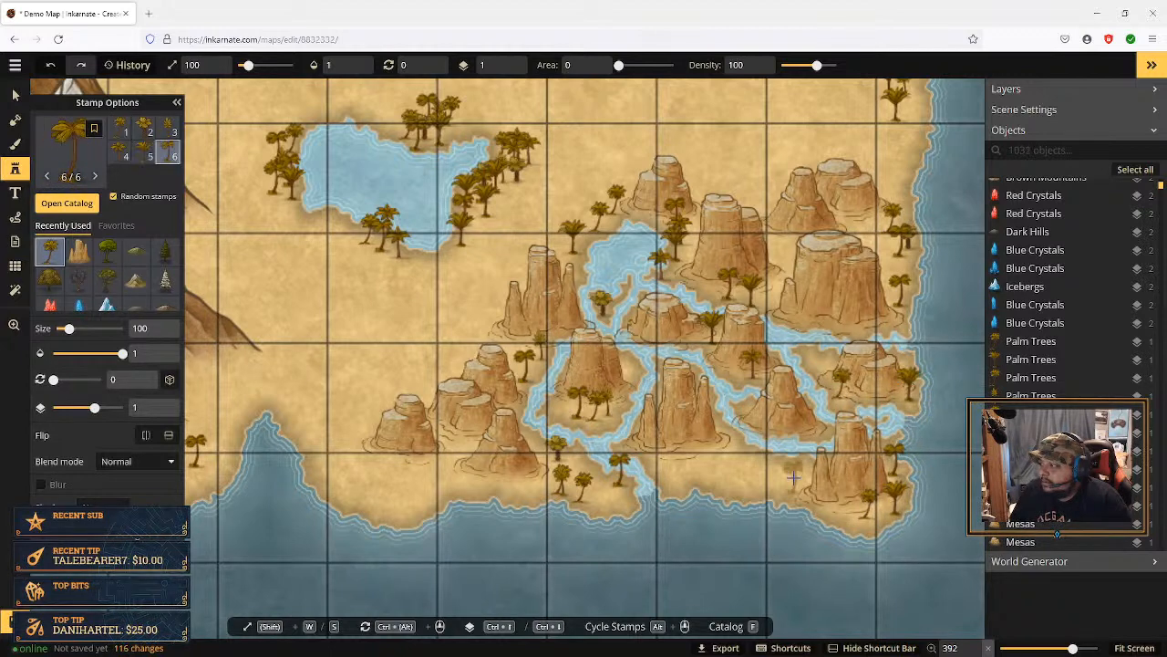
click(702, 449)
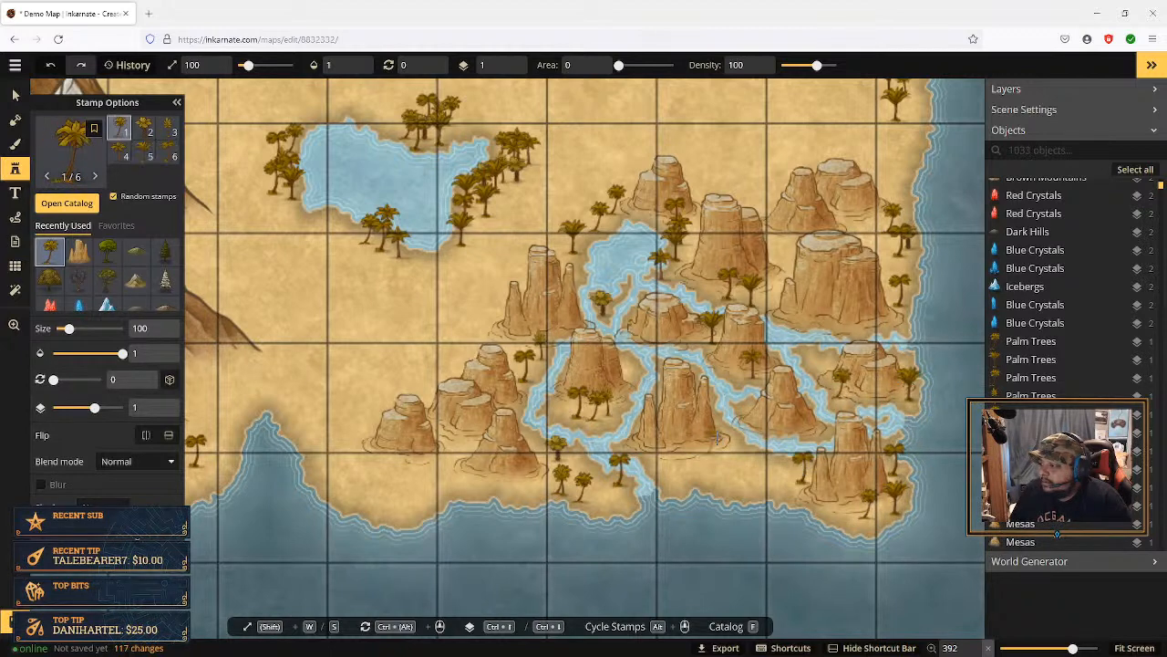
click(730, 428)
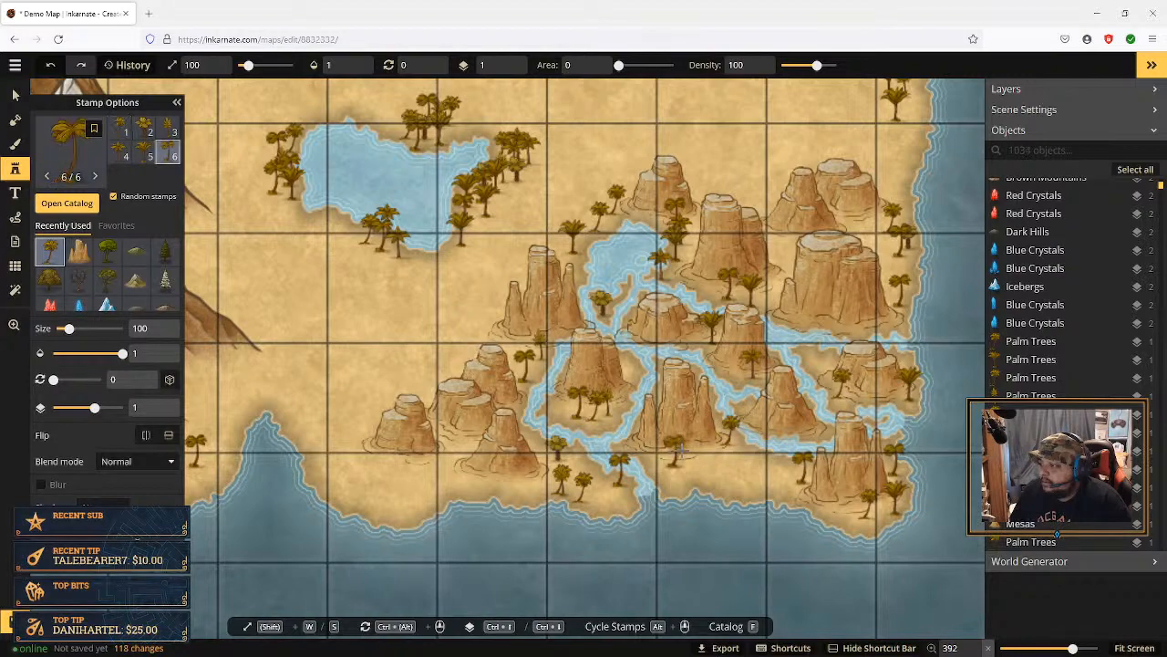
click(675, 452)
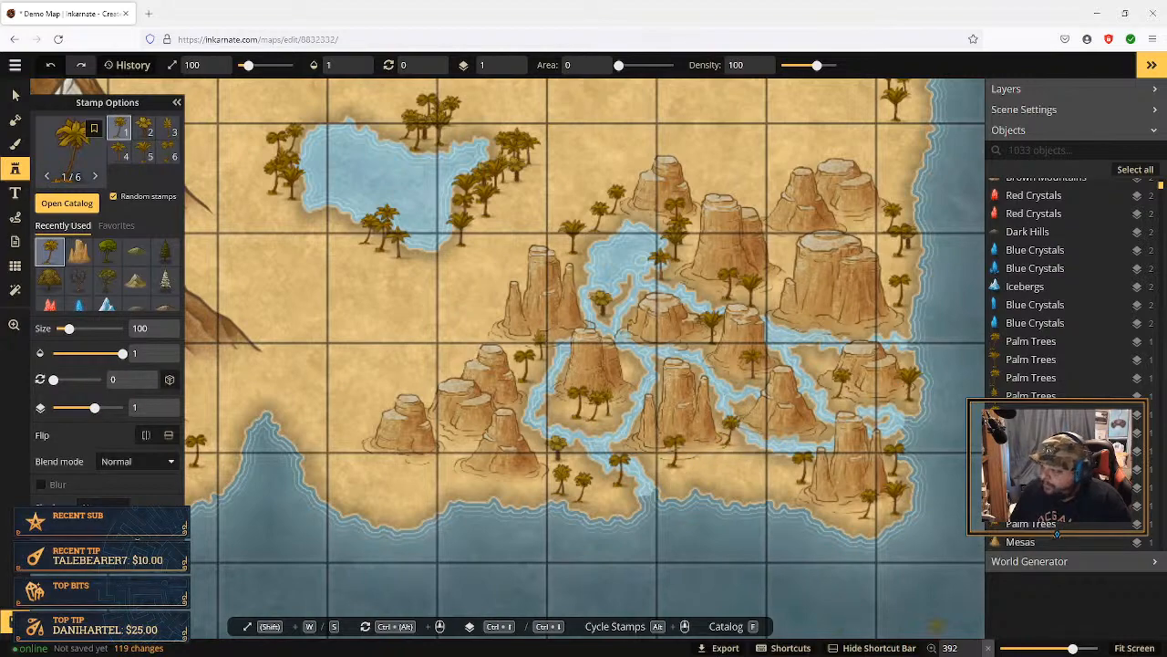
Step: Widen the small lake among the mesas along its northwestern shore by subtracting land with the mask brush at size 3
click(1135, 647)
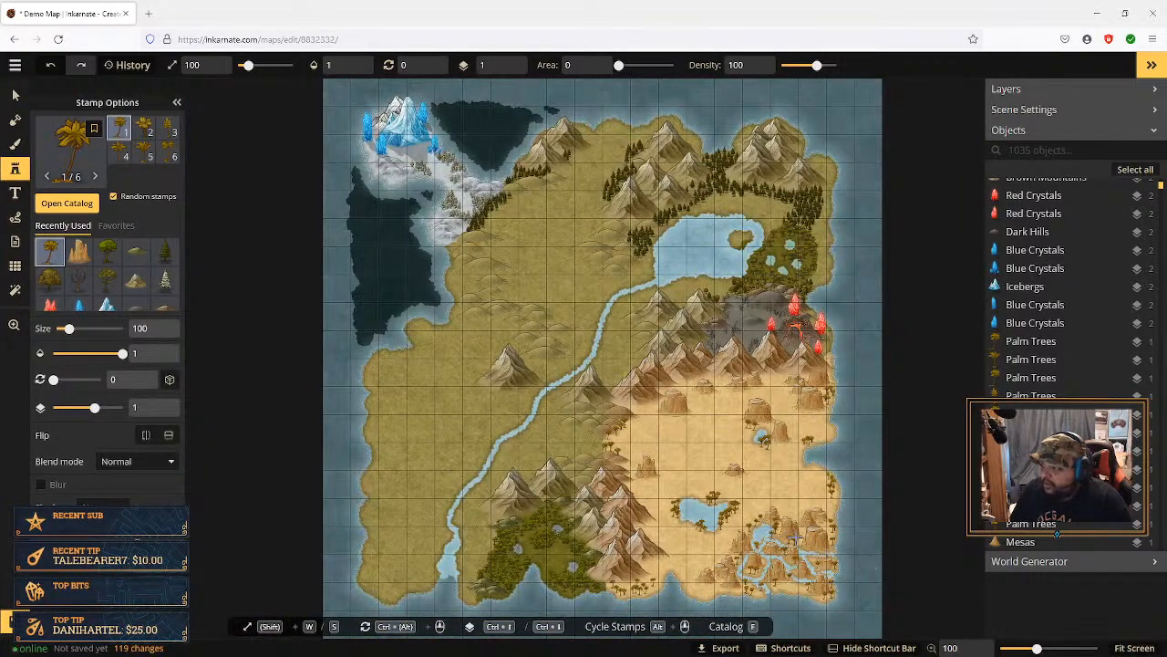
scroll(826, 573, up, 5)
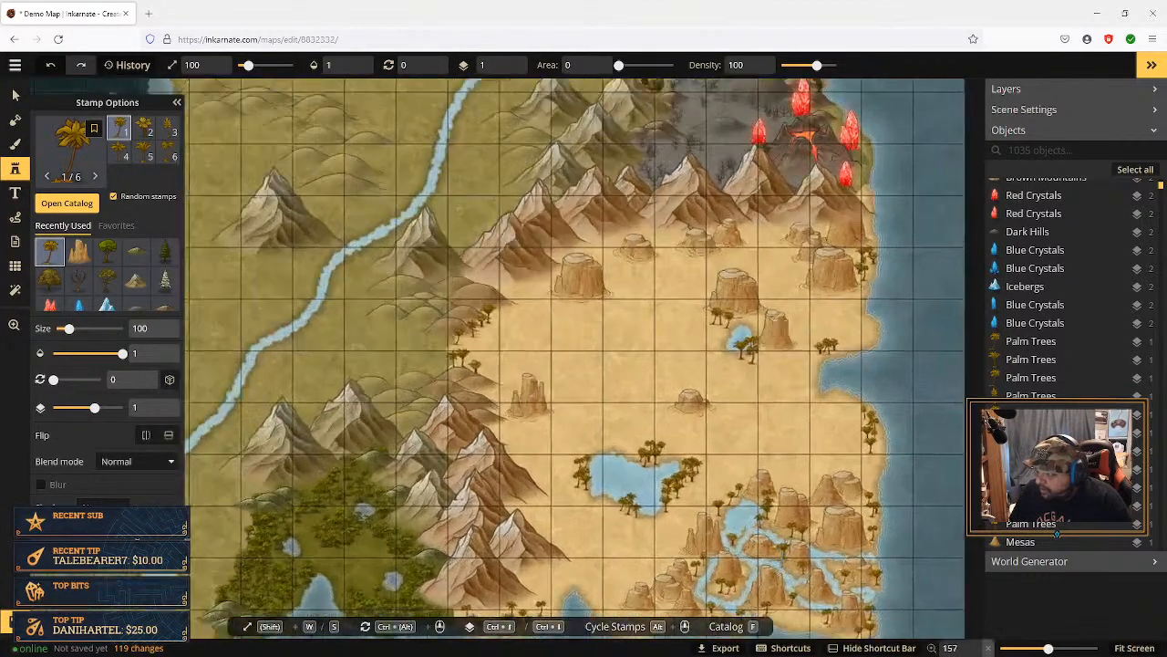
scroll(779, 554, up, 4)
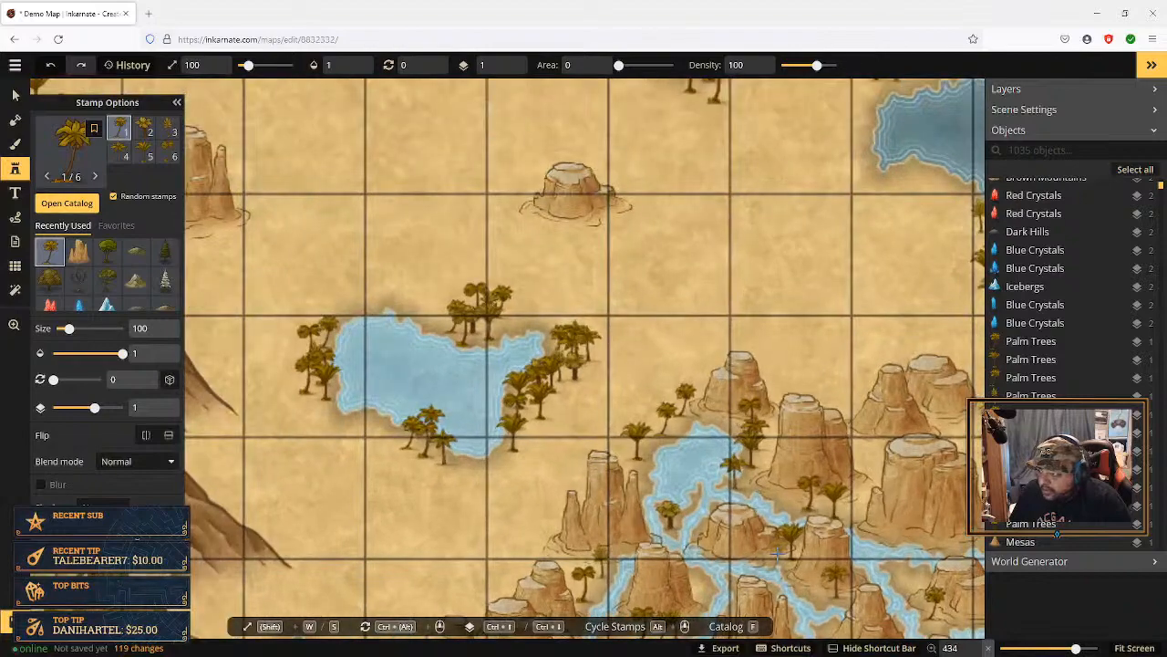
scroll(777, 553, up, 2)
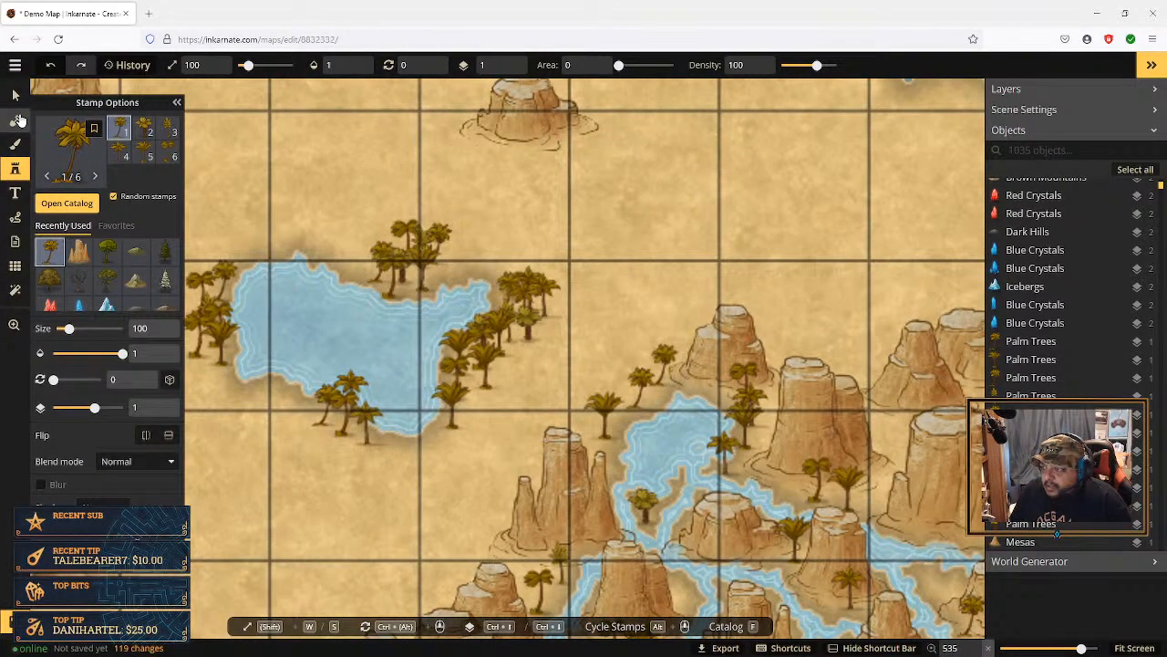
click(15, 119)
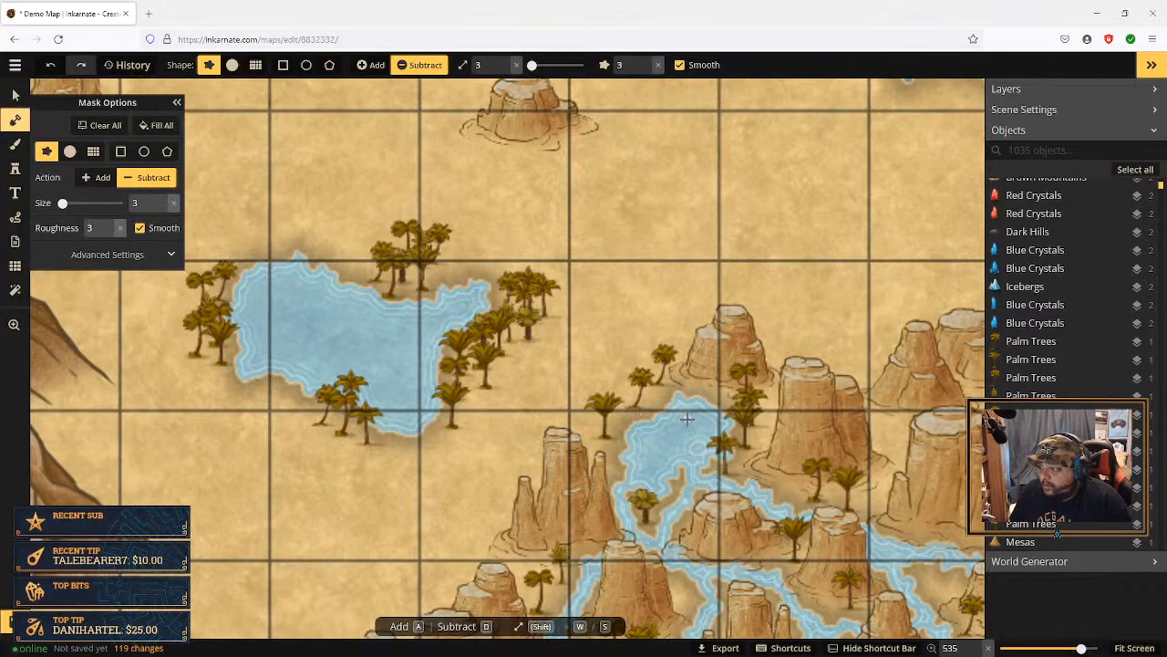
scroll(686, 419, down, 2)
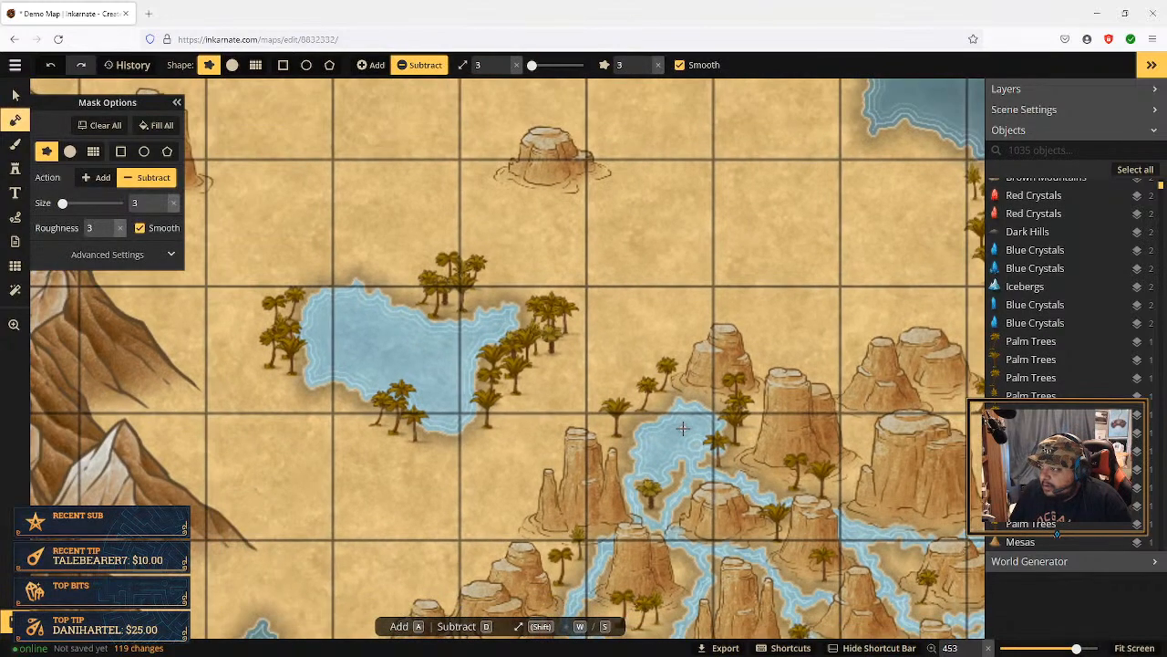
scroll(682, 428, down, 3)
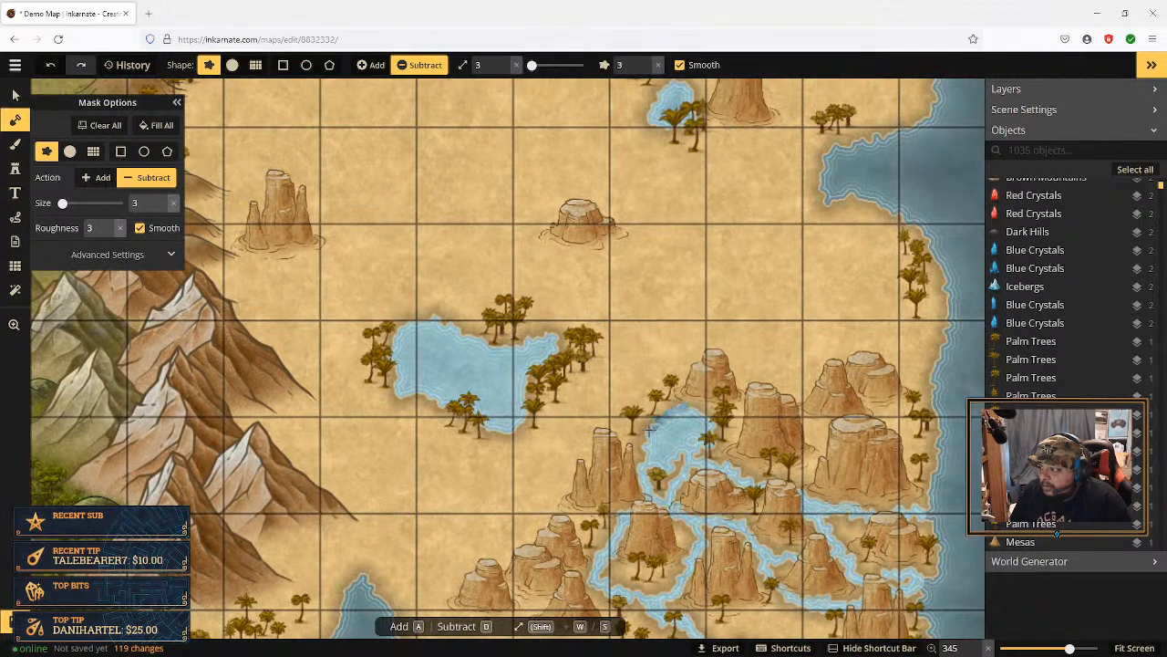
drag(651, 448, 668, 429)
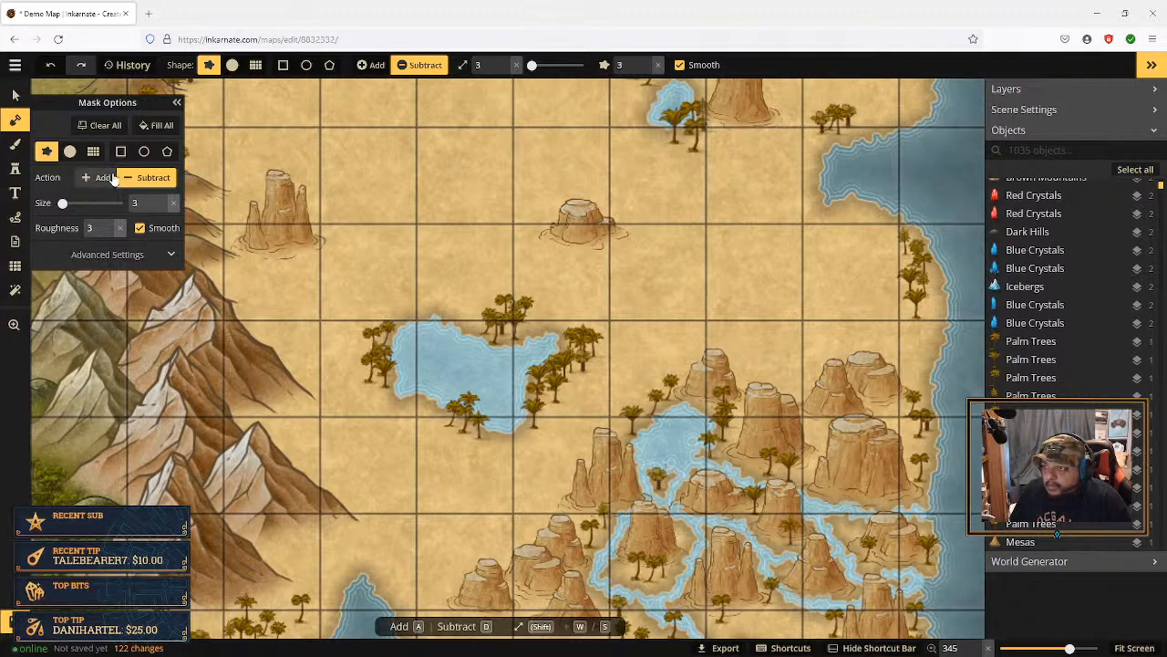
Step: Reshape the small lake among the mesas by adding land along its southern shore with the mask brush at size 4
click(98, 177)
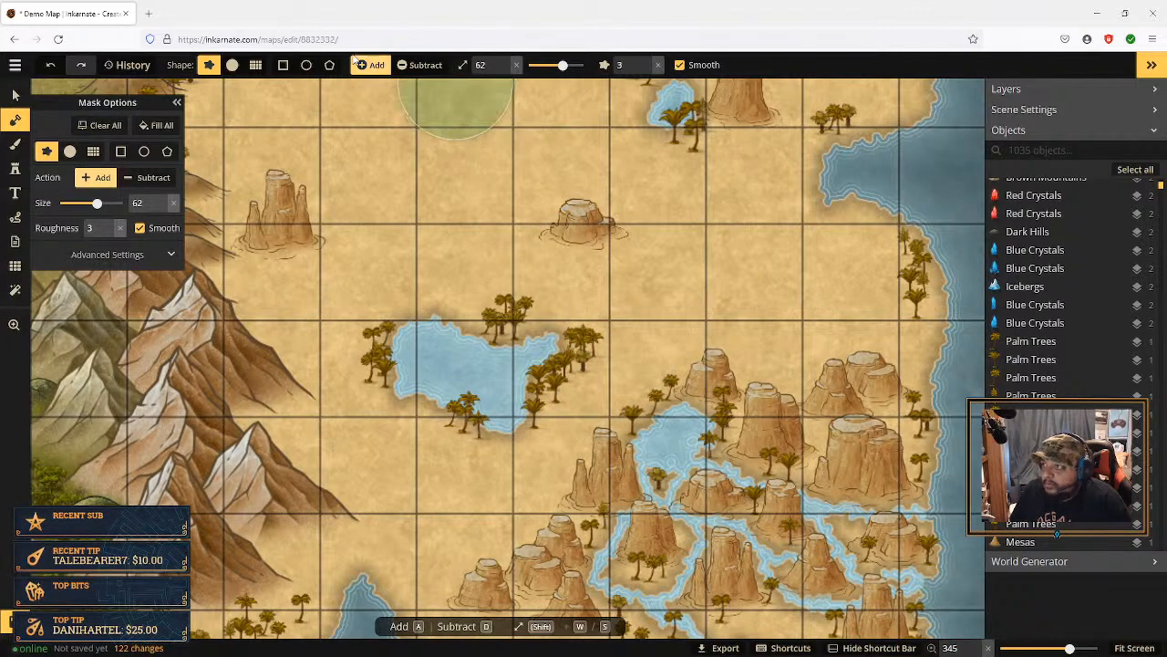
click(504, 71)
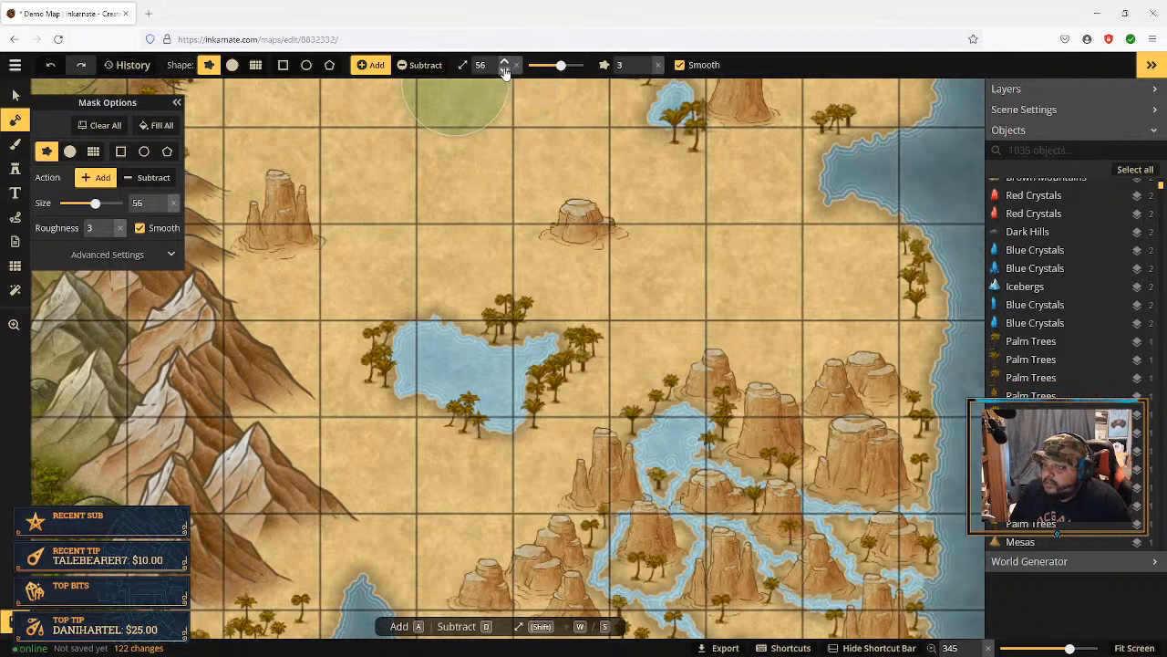
click(504, 71)
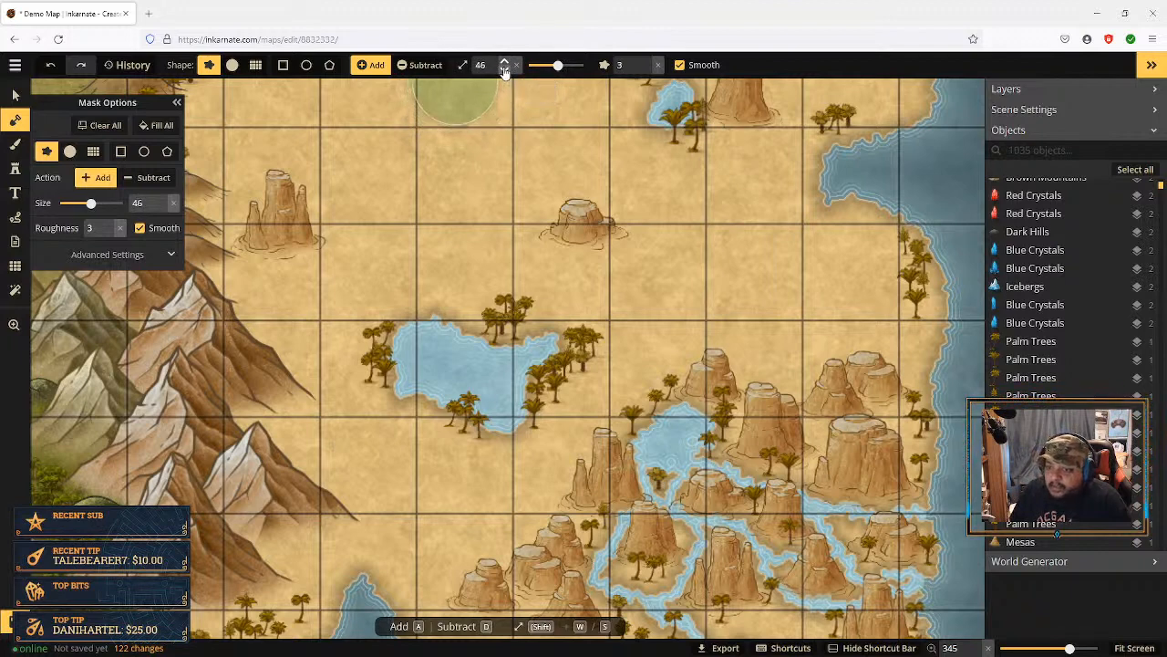
click(505, 71)
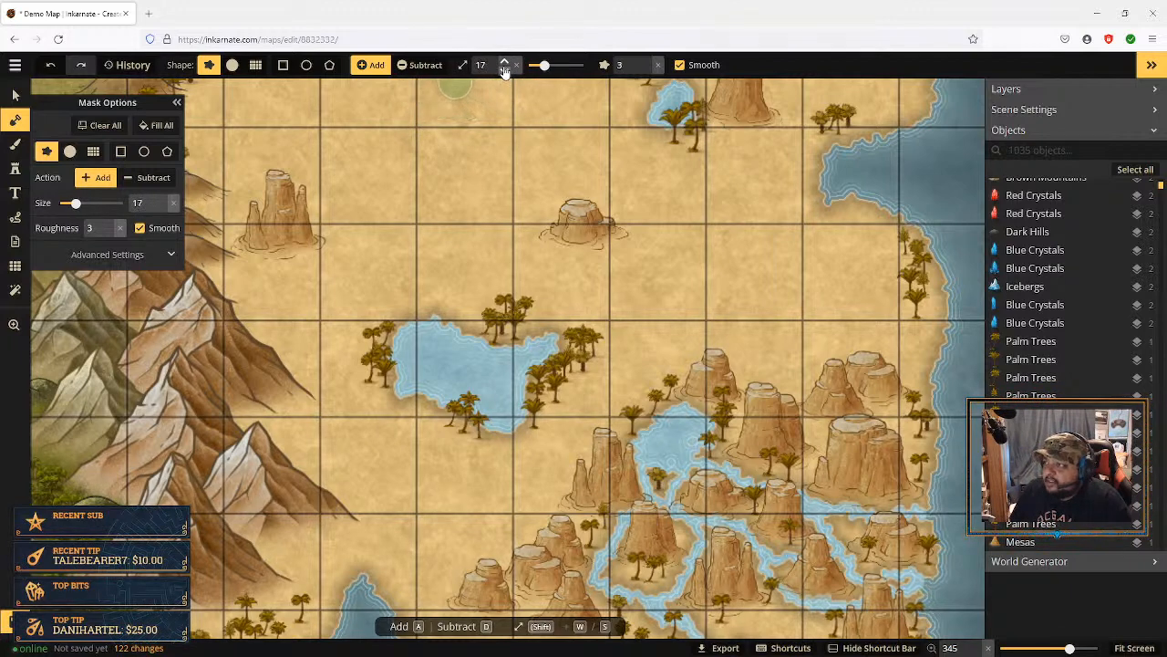
click(504, 72)
click(504, 71)
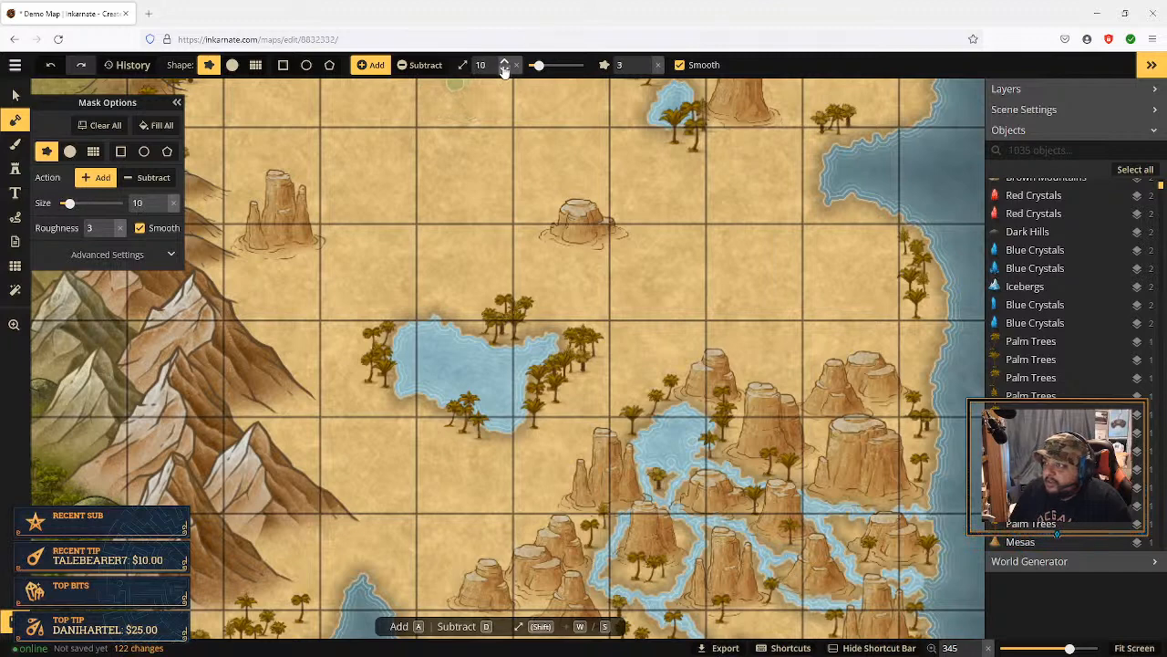
click(504, 71)
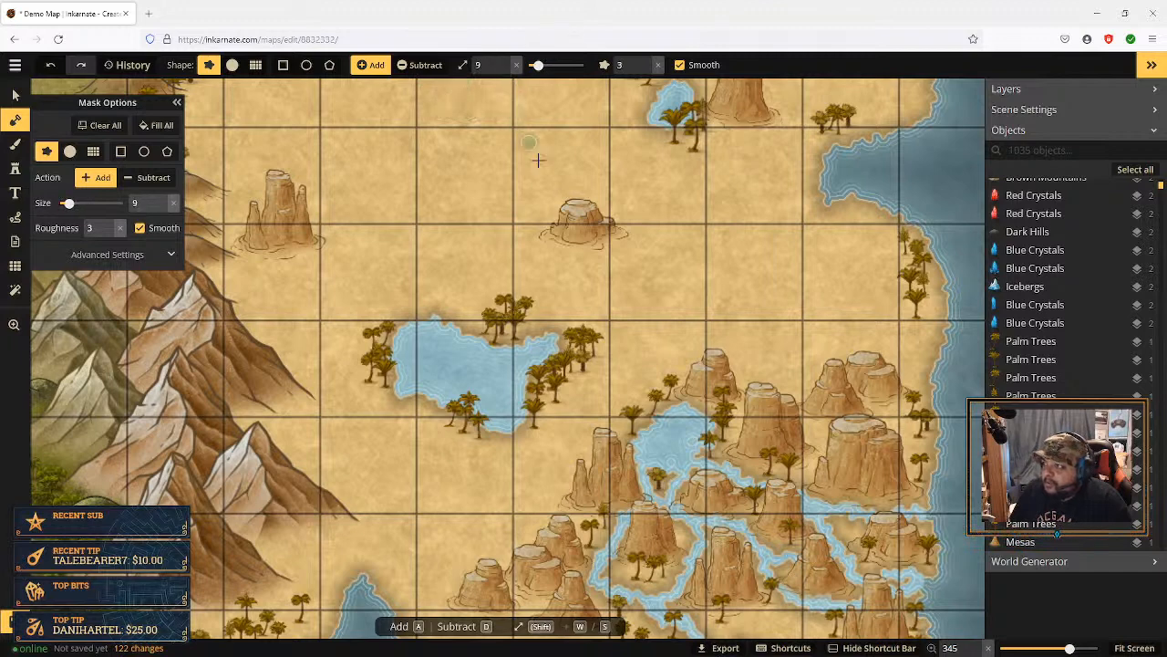
click(506, 72)
click(506, 72)
click(506, 72)
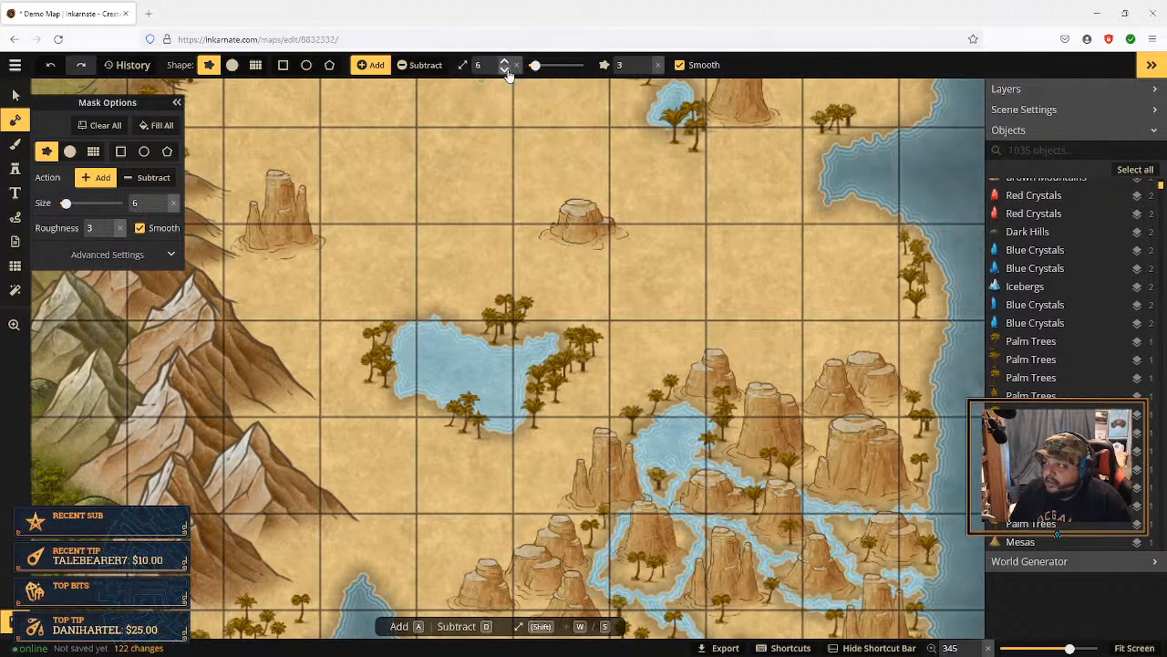
click(506, 72)
click(507, 72)
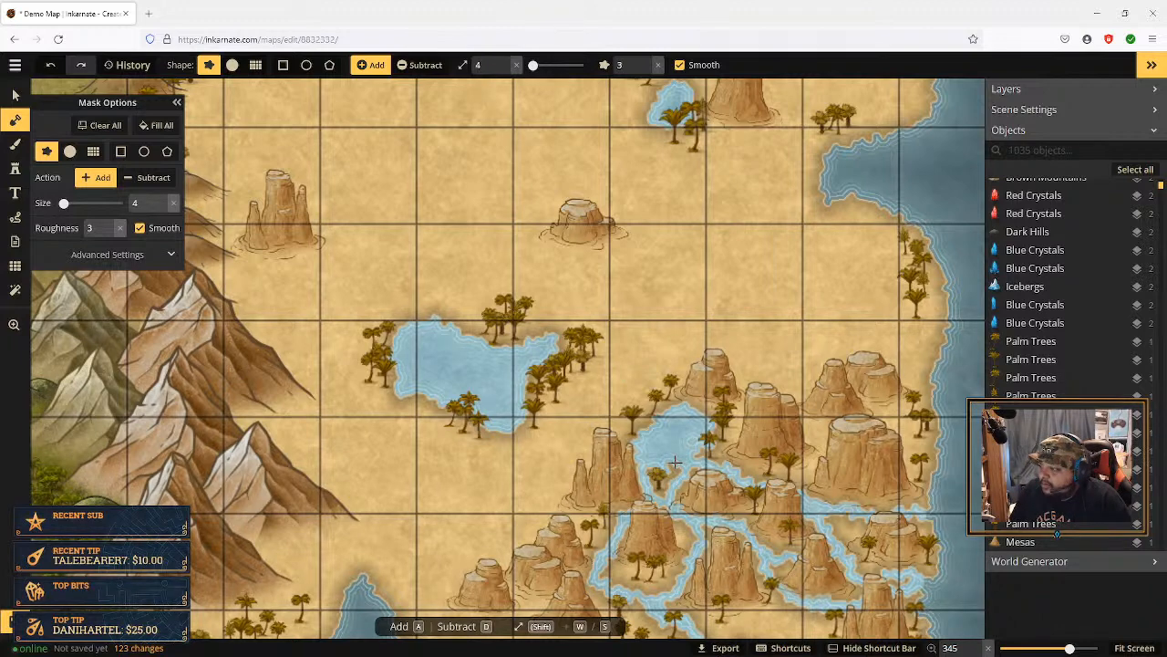
drag(663, 467, 675, 457)
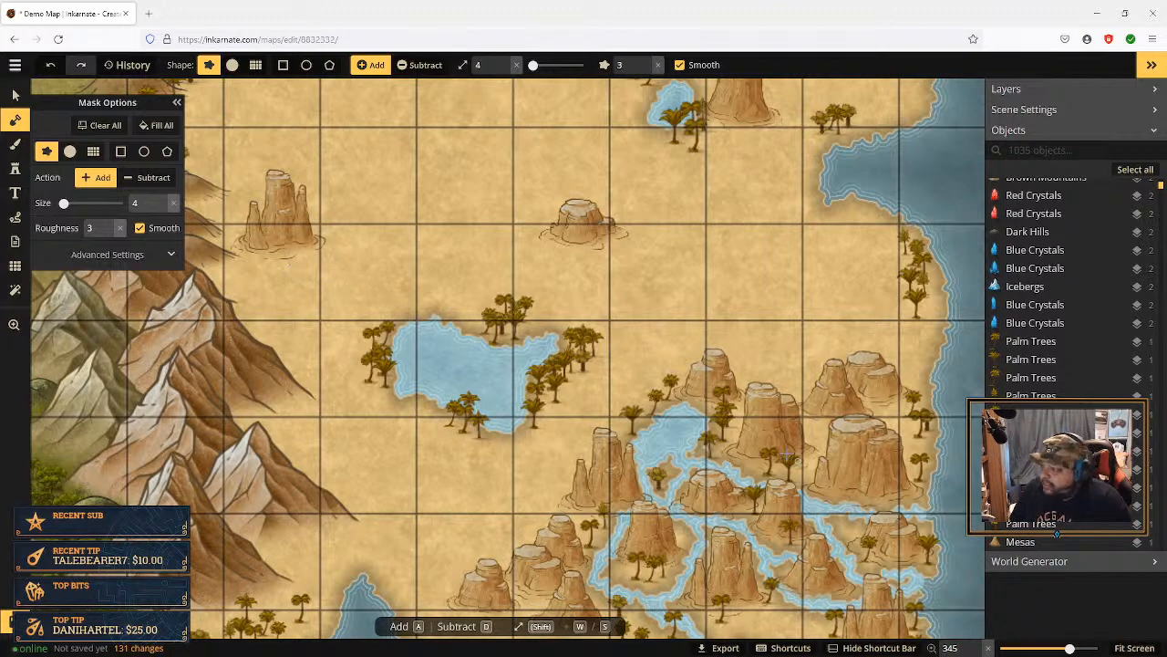
Step: Search the stamp catalog for "dune", choose the seven-variant sand dune stamp and set its size to 200
click(1136, 648)
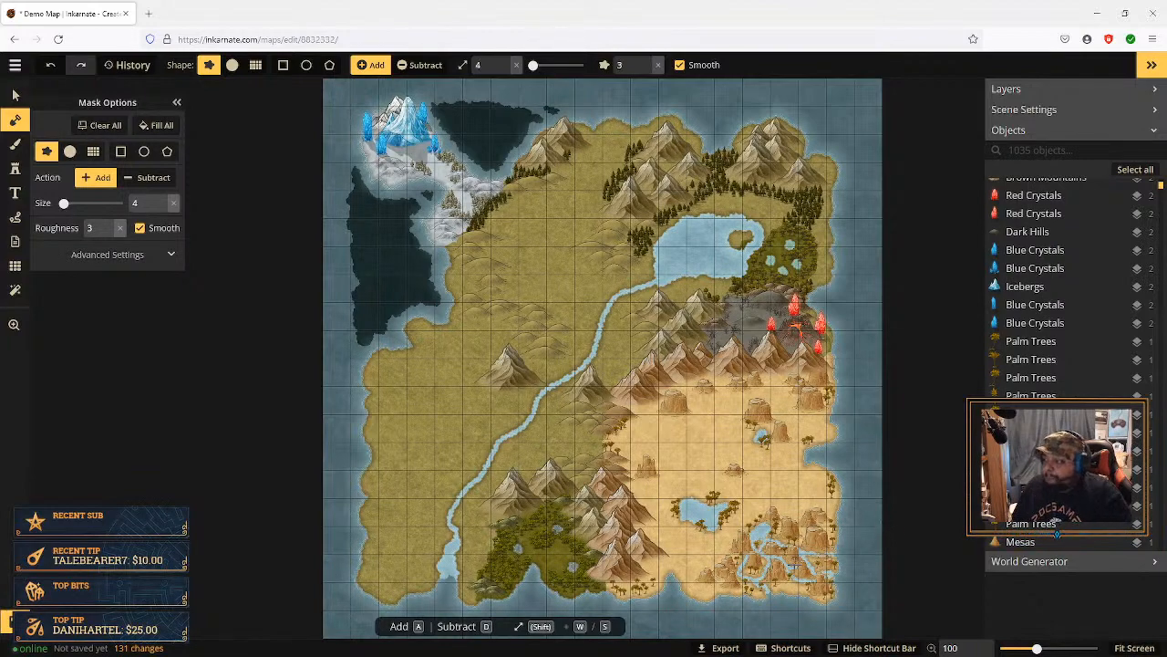
scroll(693, 519, up, 5)
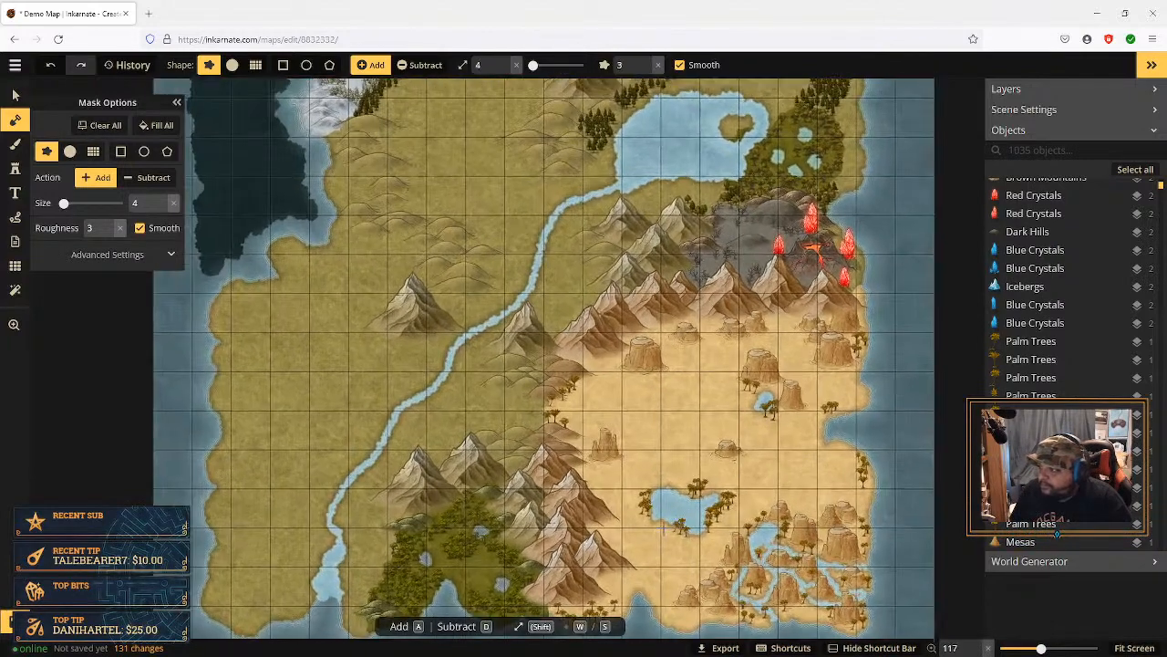
scroll(629, 534, up, 3)
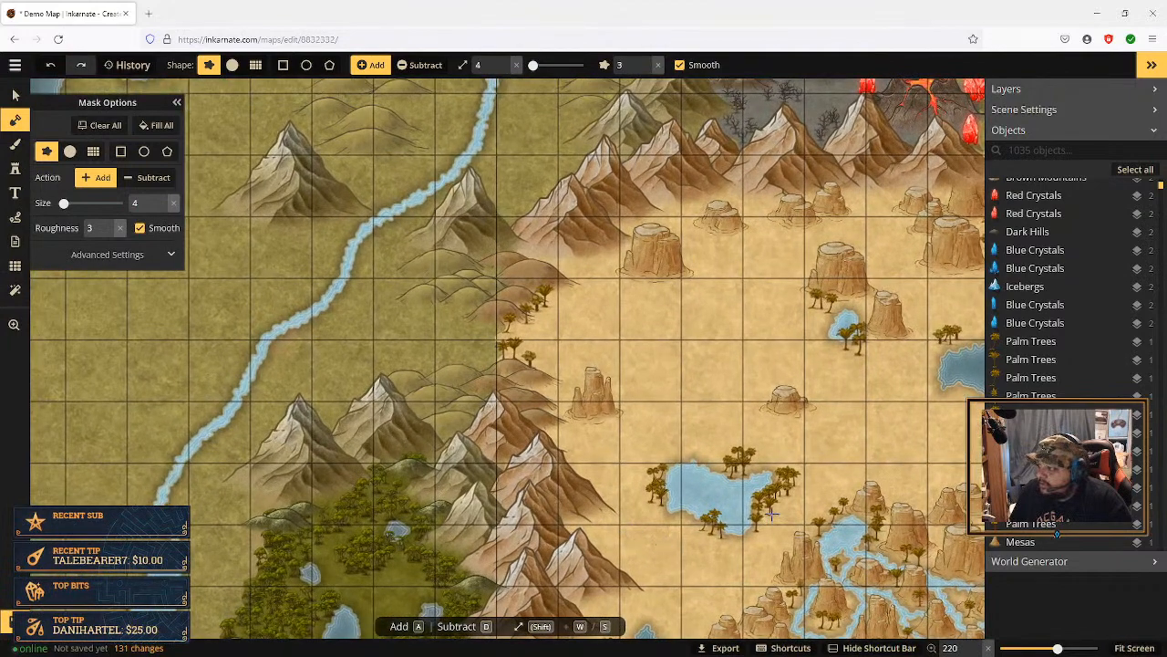
click(14, 168)
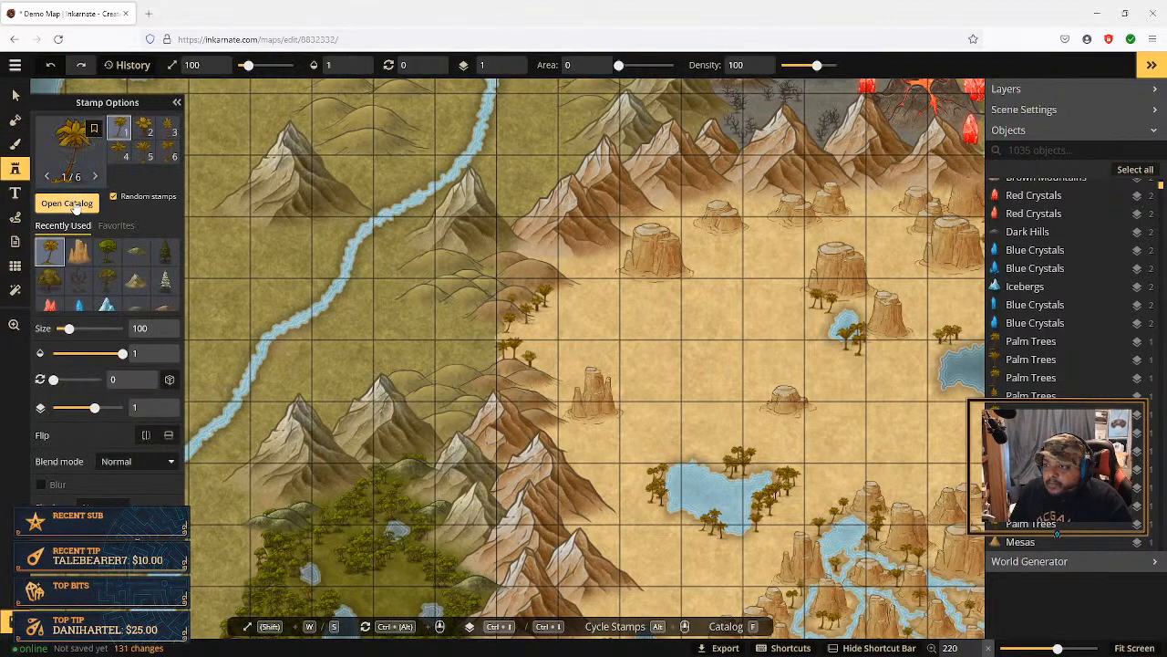
click(67, 203)
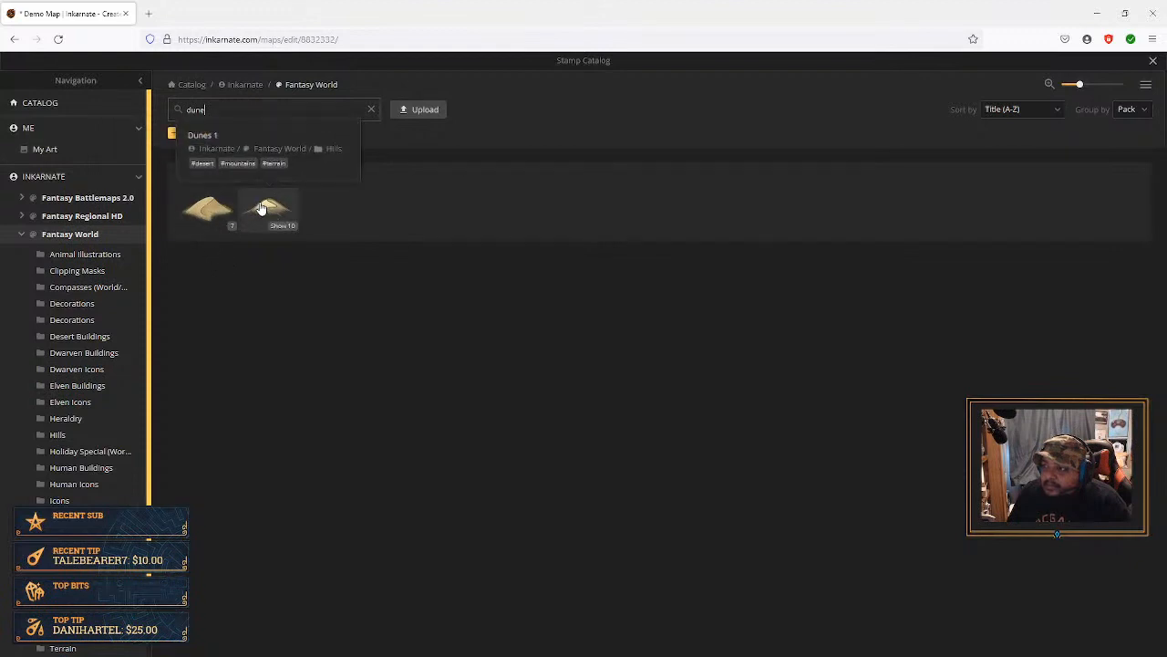
click(208, 206)
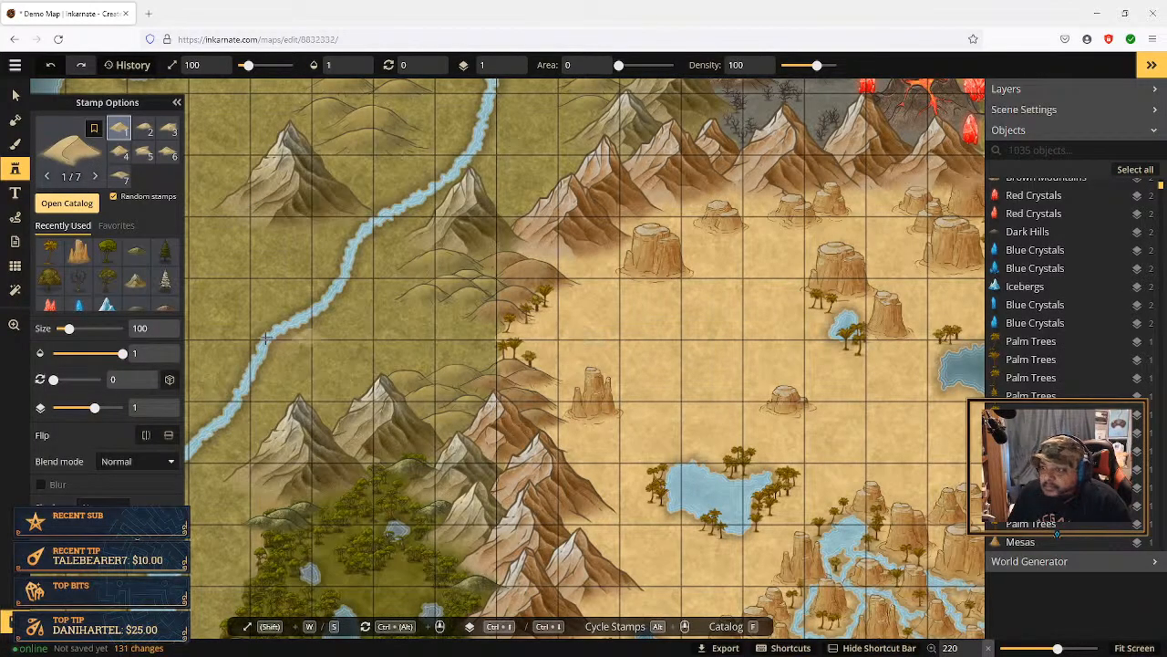
click(162, 327)
click(161, 327)
click(161, 327)
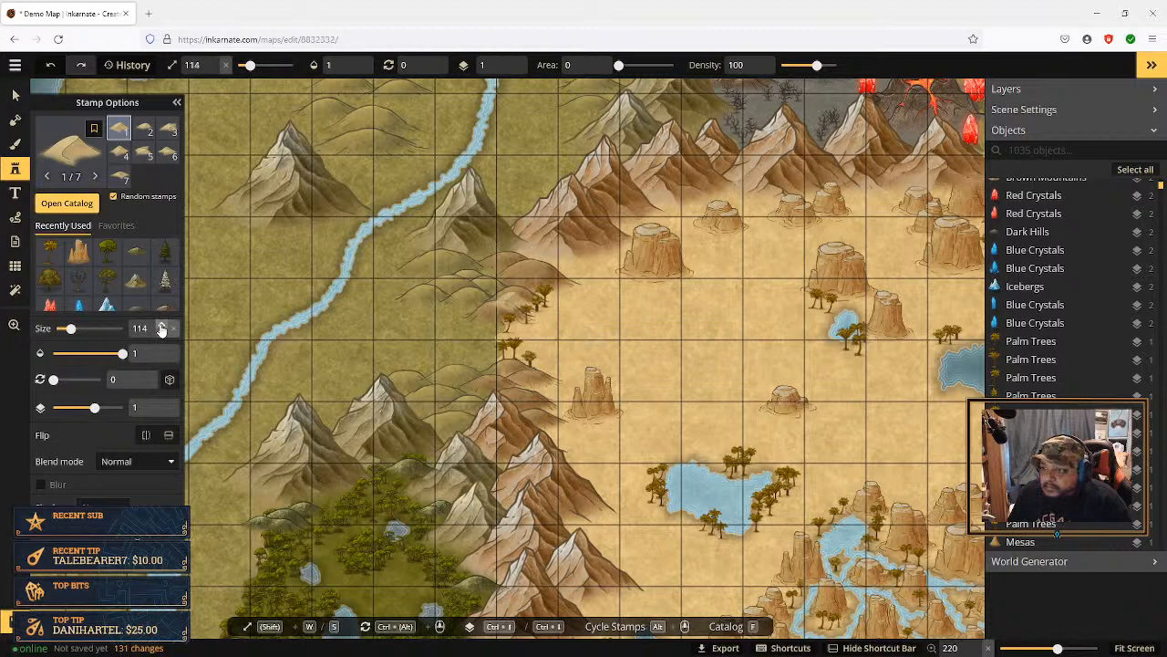
drag(161, 327, 162, 329)
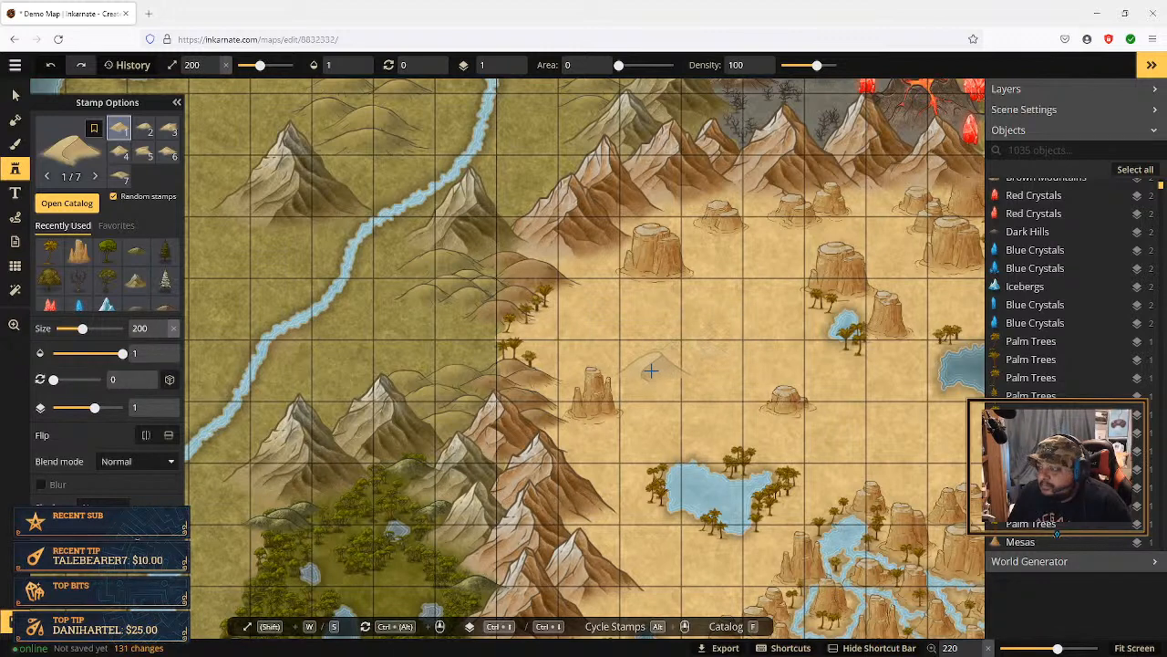
Step: Place a diagonal chain of dunes in the central desert and one dune at the foot of the large northwestern mesa
click(693, 363)
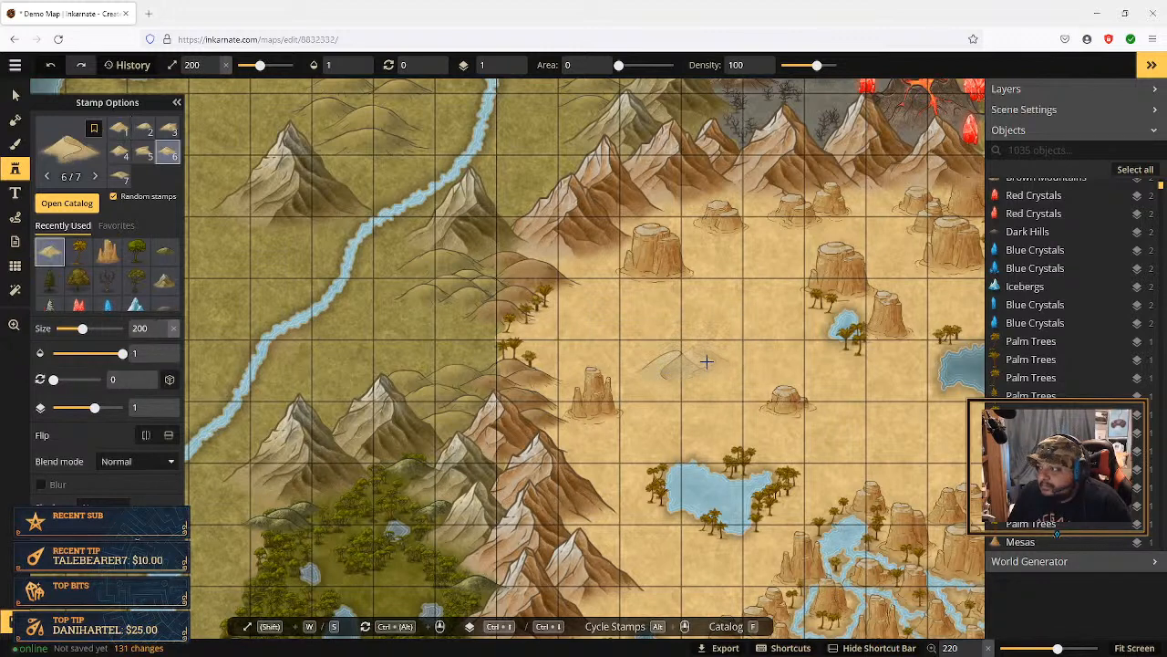
click(722, 352)
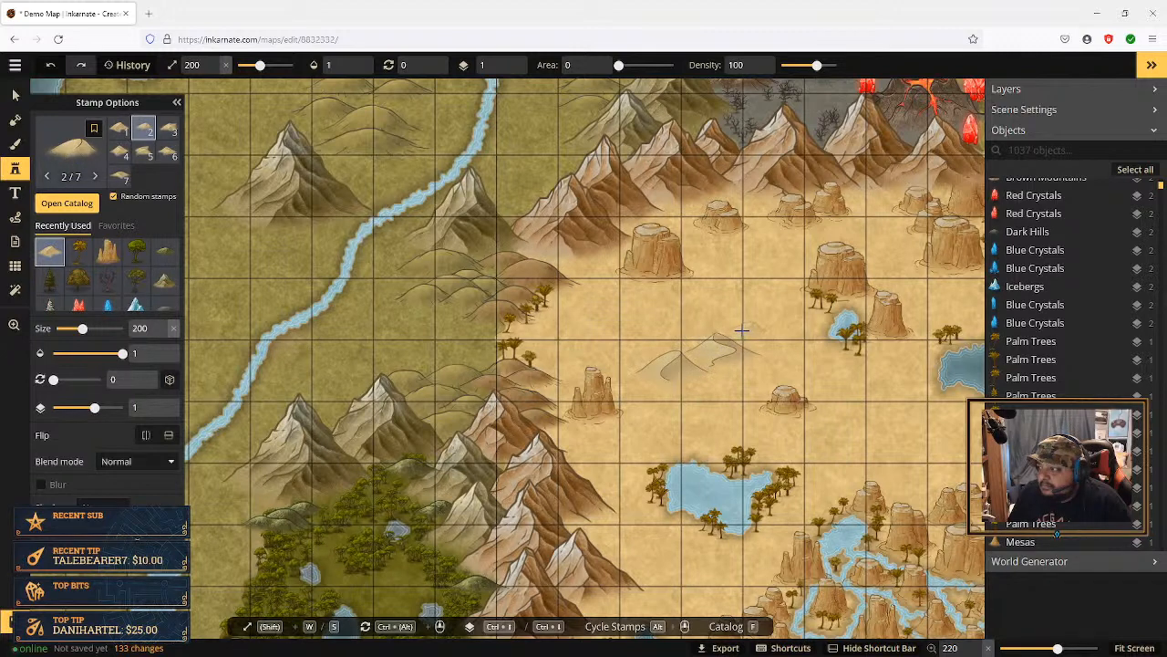
click(732, 327)
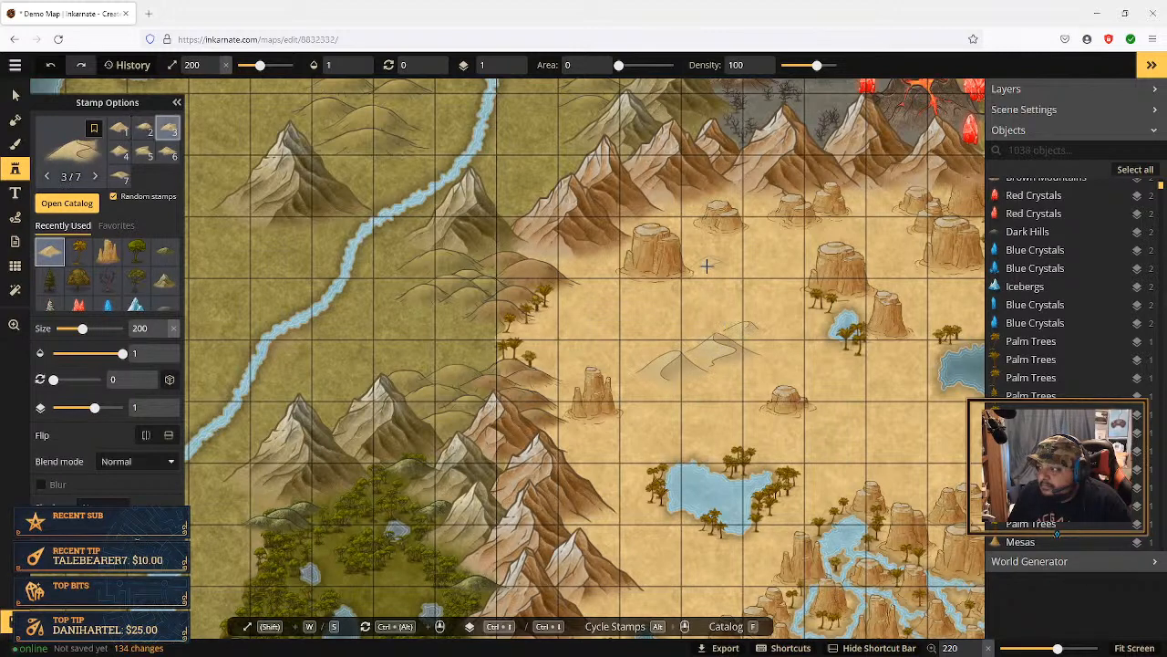
click(678, 284)
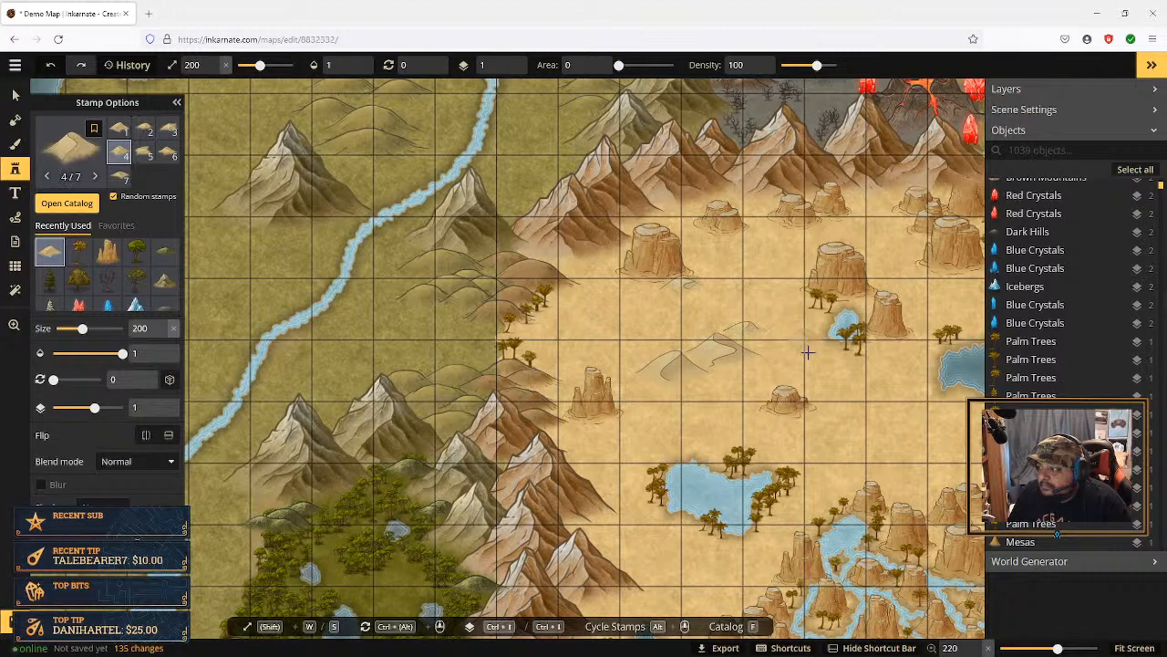
Step: Place a cluster of dunes in the eastern desert, just north of the southeastern mesa group
click(919, 483)
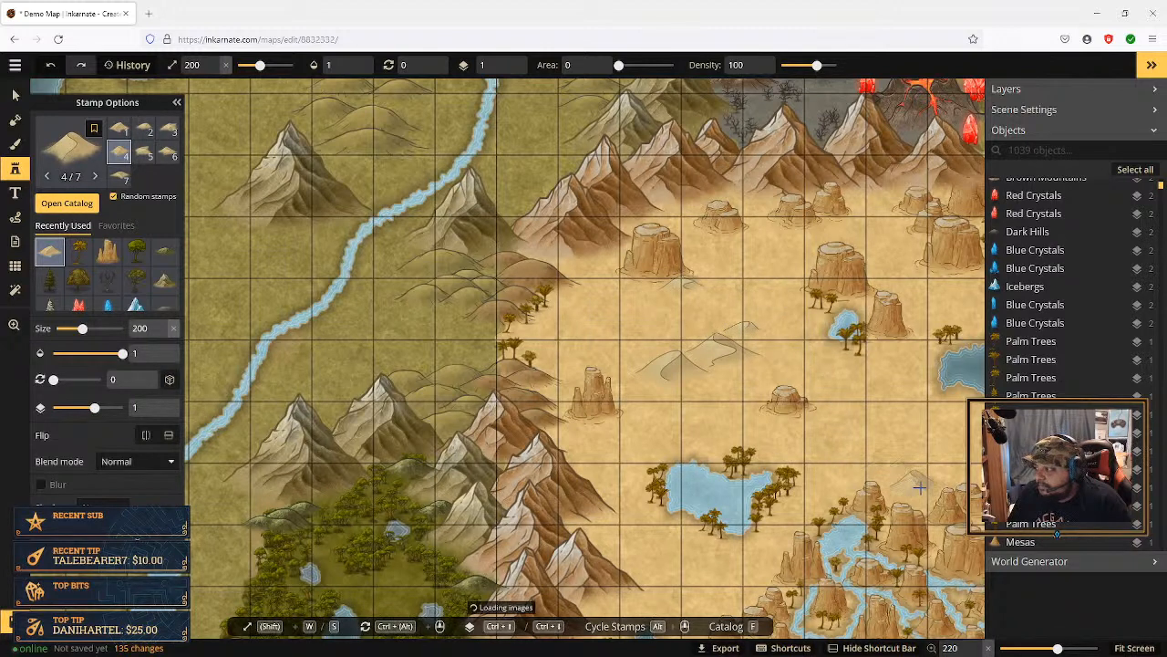
click(945, 460)
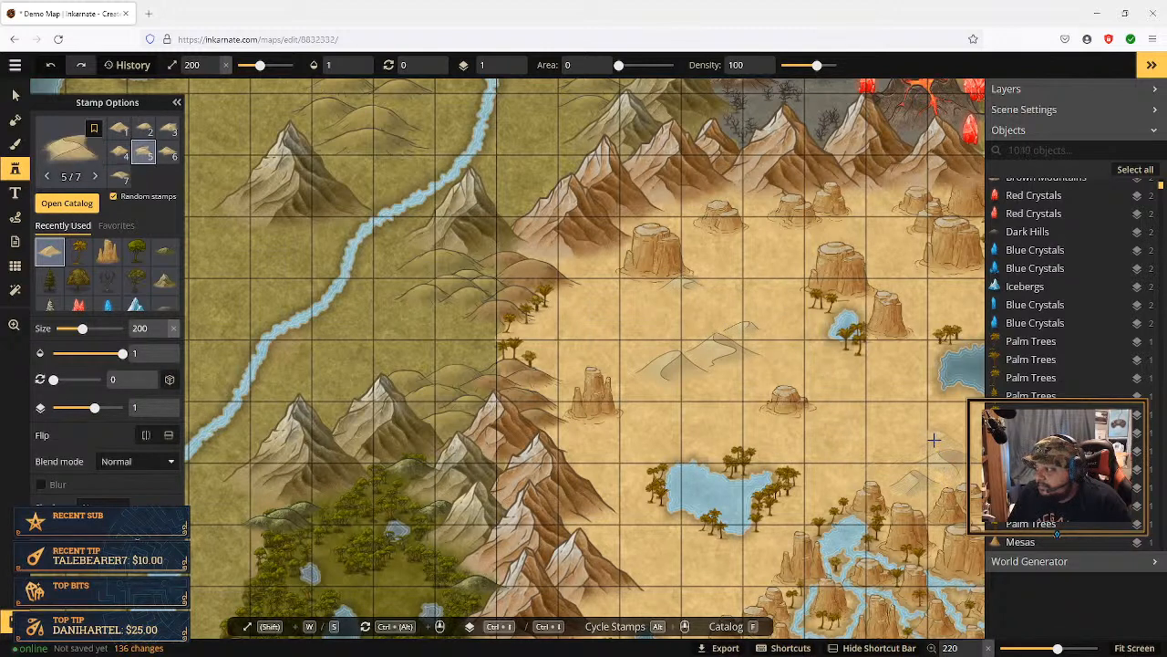
click(934, 435)
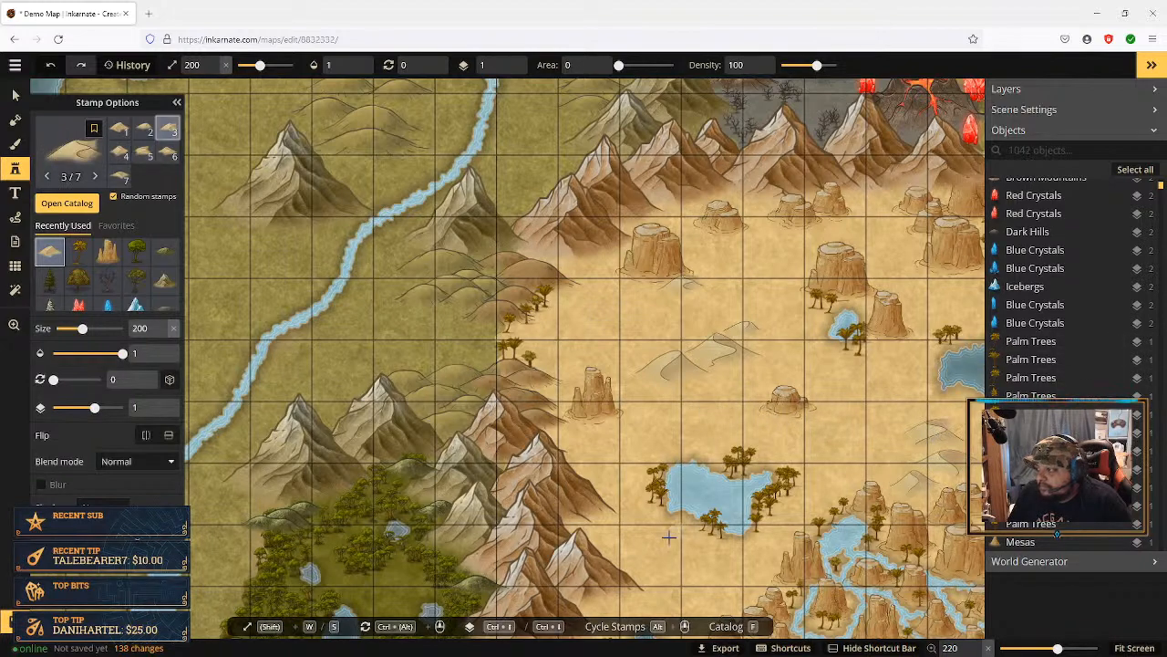
Step: Place a row of overlapping dunes south of the large desert lake, west of the southeastern mesas
scroll(698, 565, down, 2)
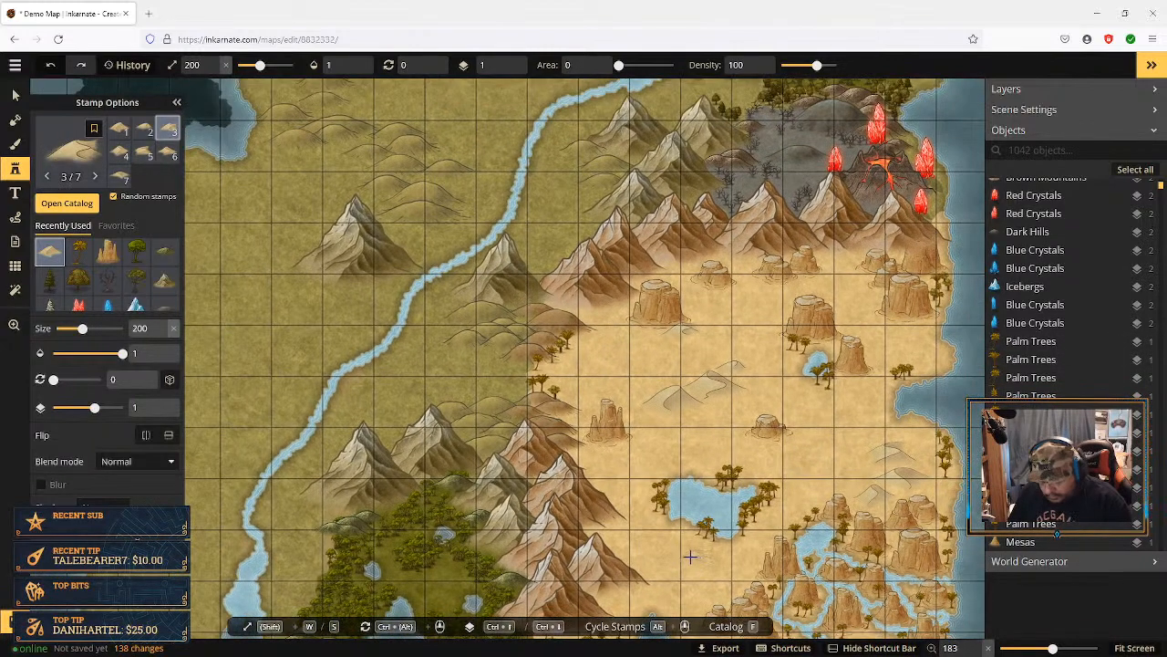
drag(695, 563, 650, 402)
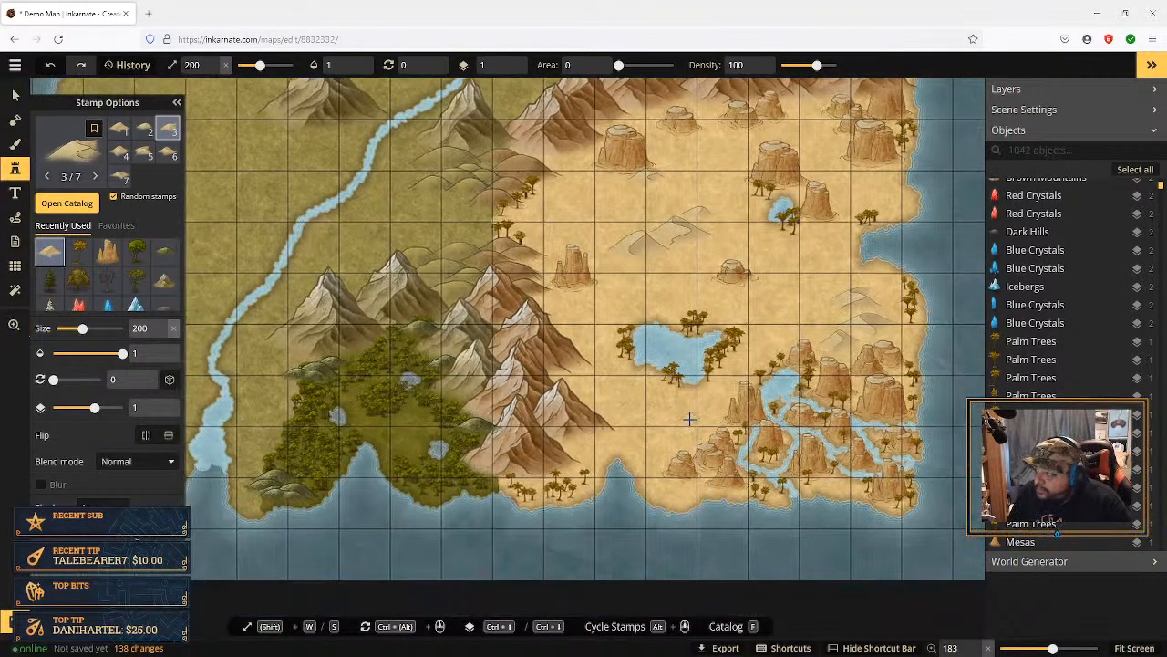
click(678, 428)
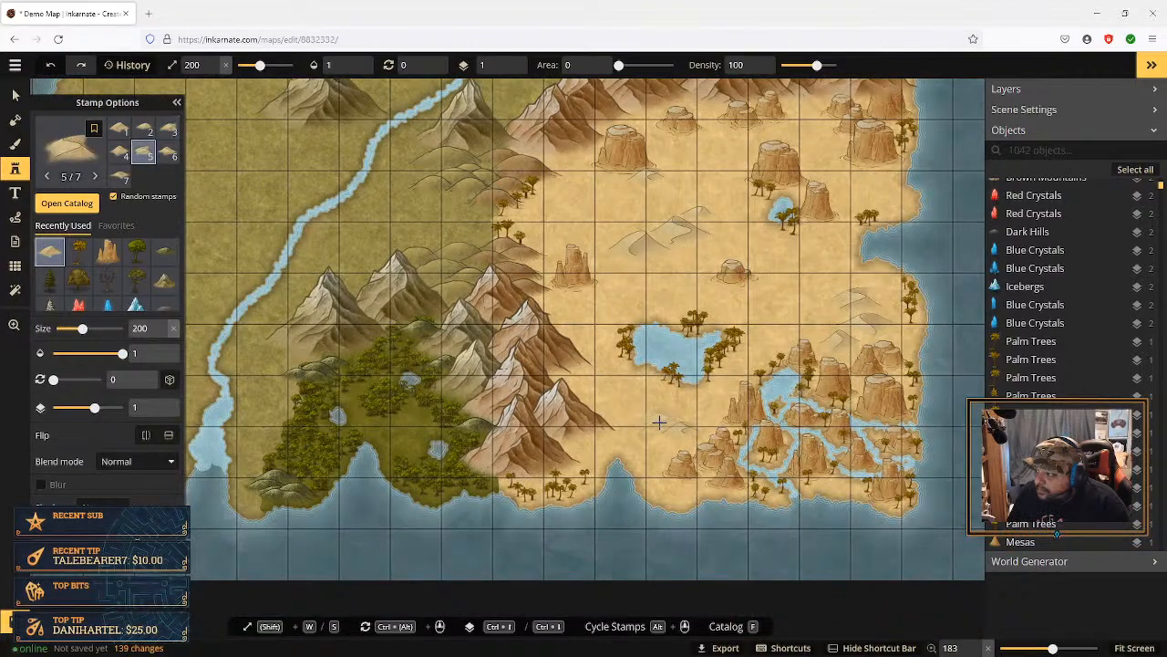
click(666, 416)
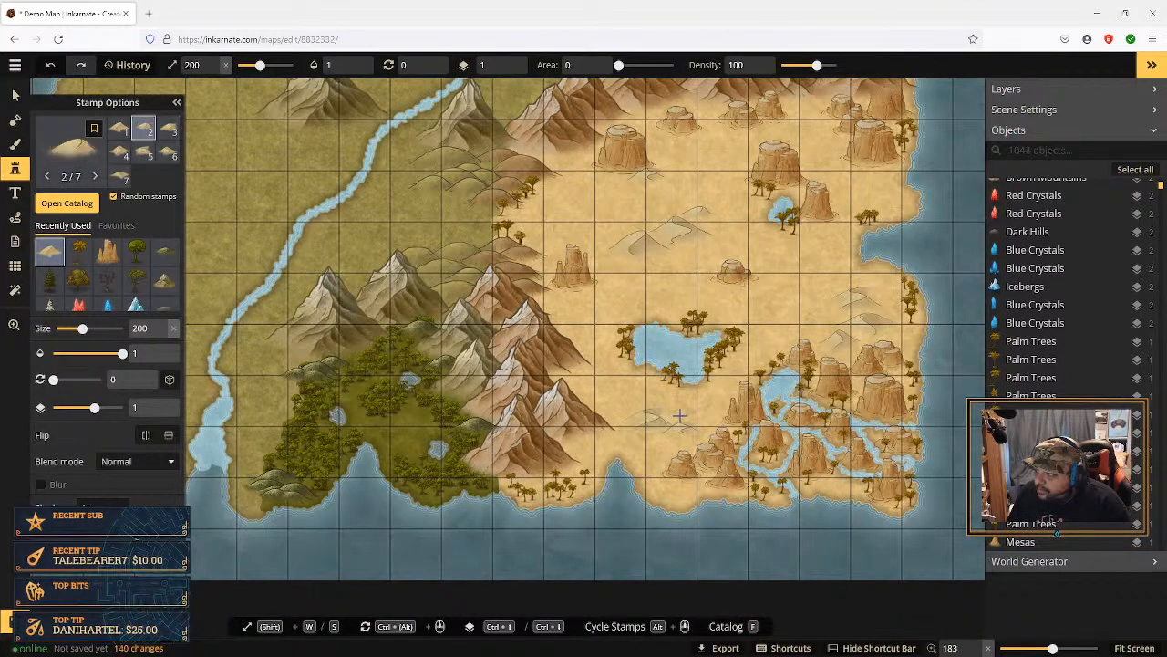
click(675, 417)
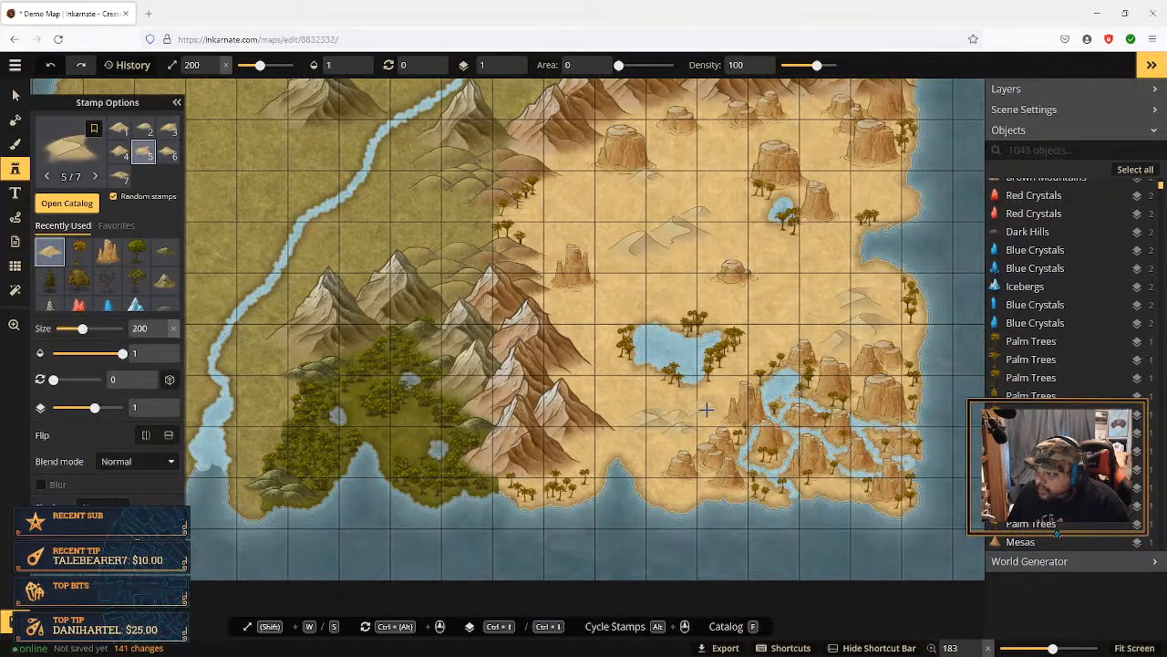
click(707, 411)
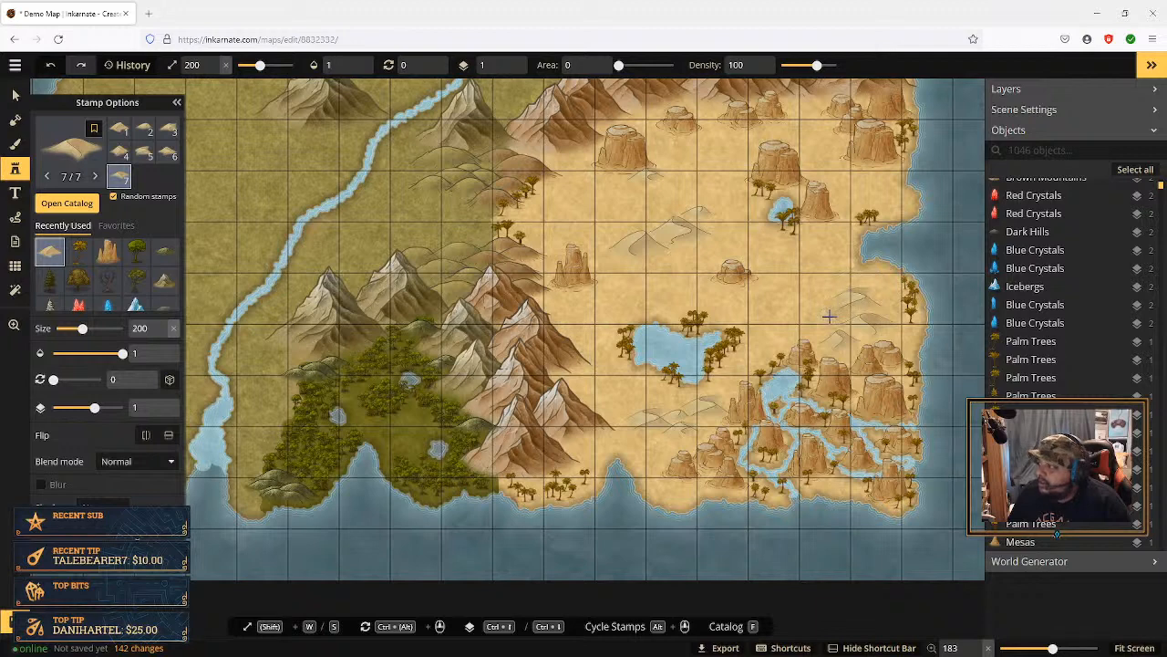
Step: Extend the eastern dune cluster westward and scatter dunes among the northeastern mesas near the small oasis
click(829, 315)
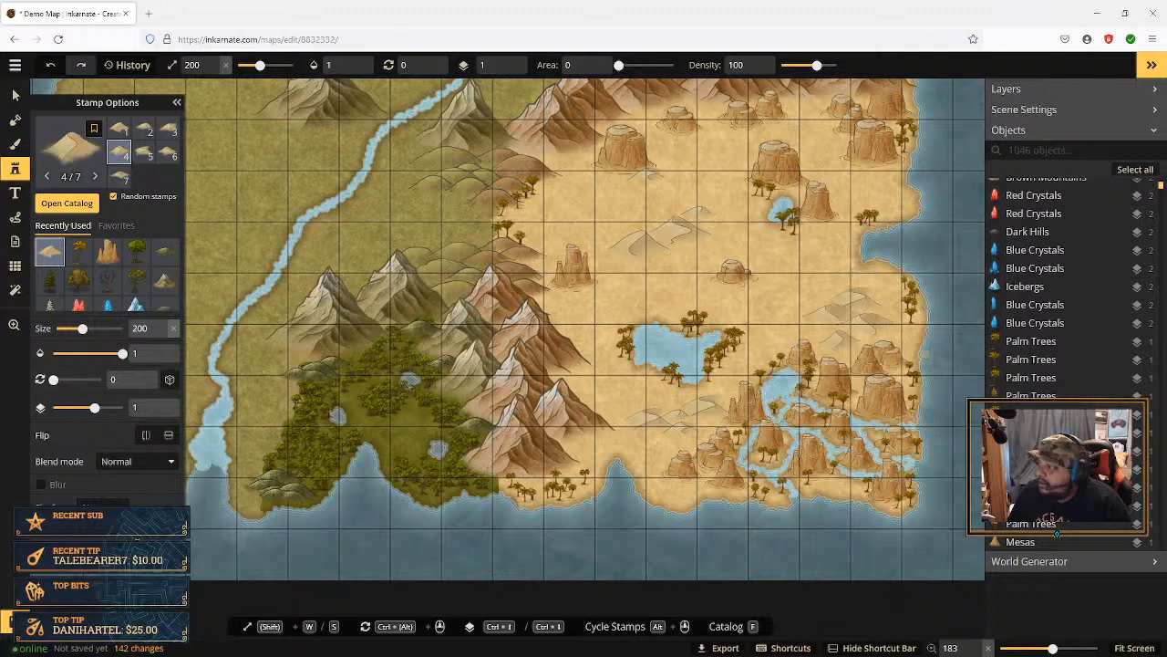
click(838, 182)
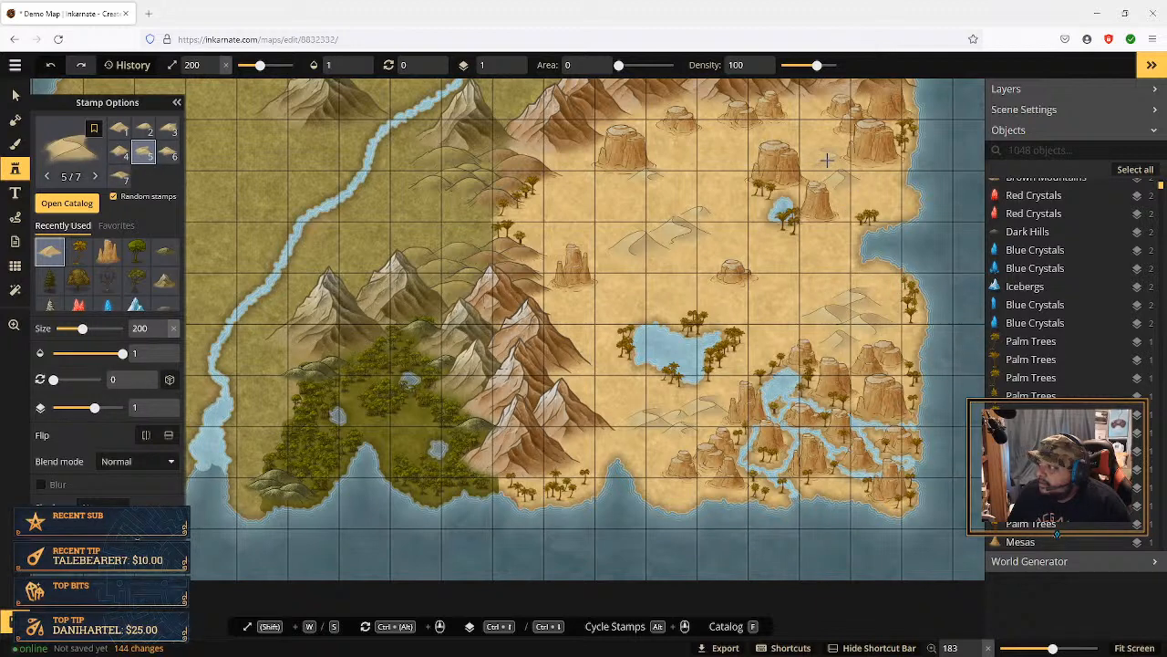
click(828, 161)
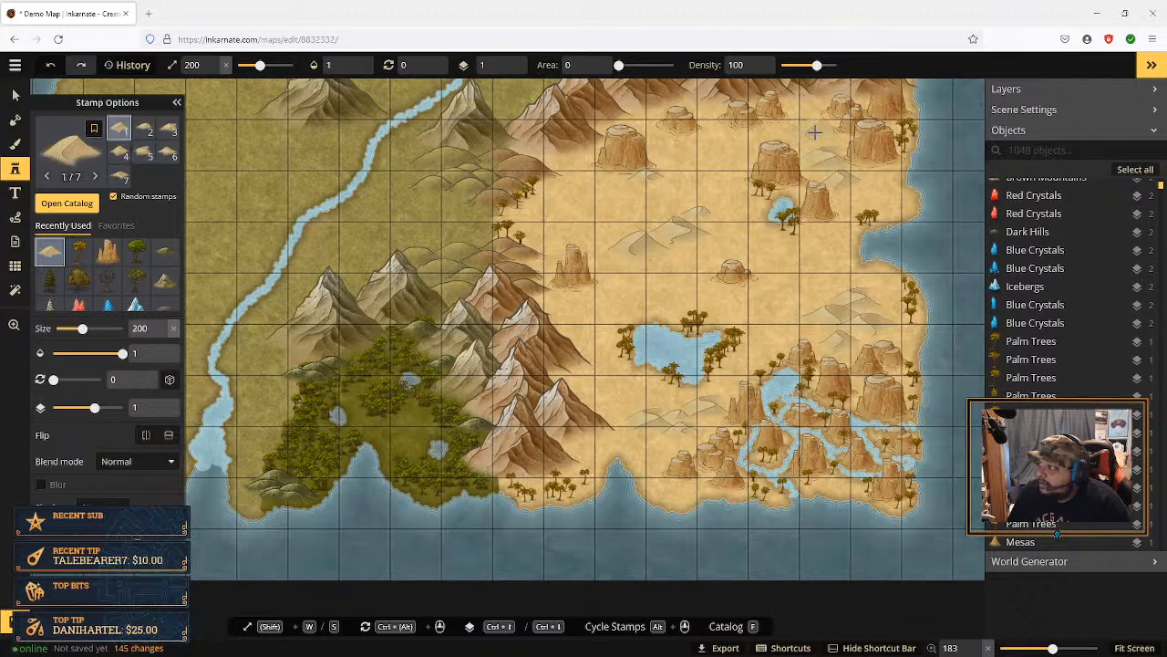
click(814, 132)
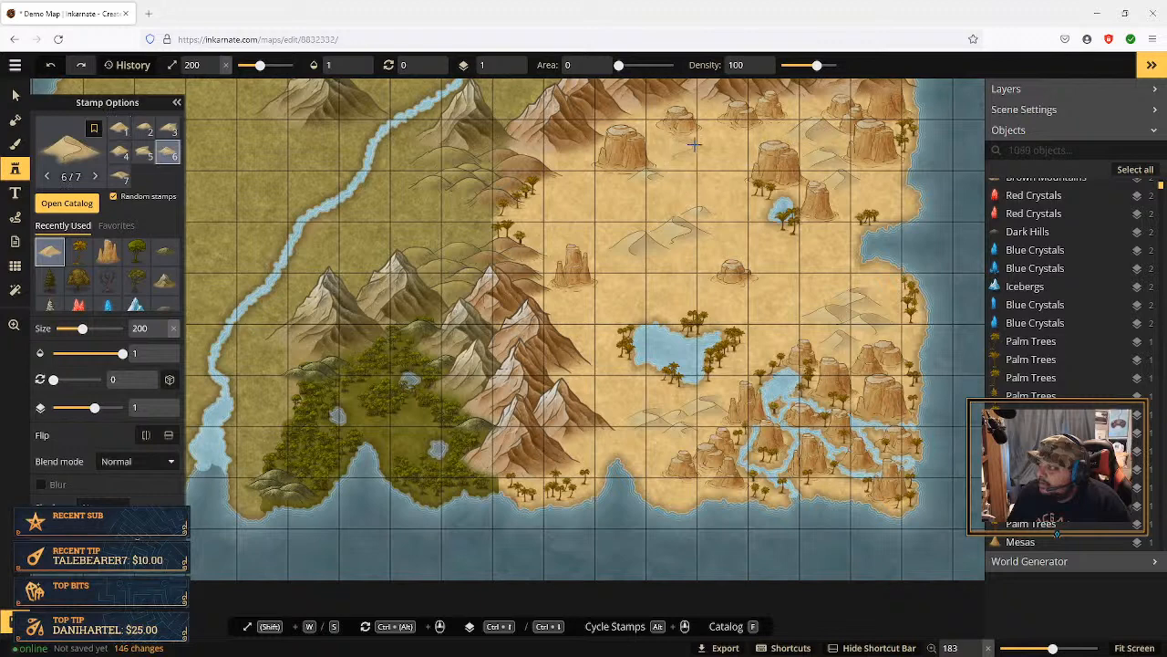
click(762, 139)
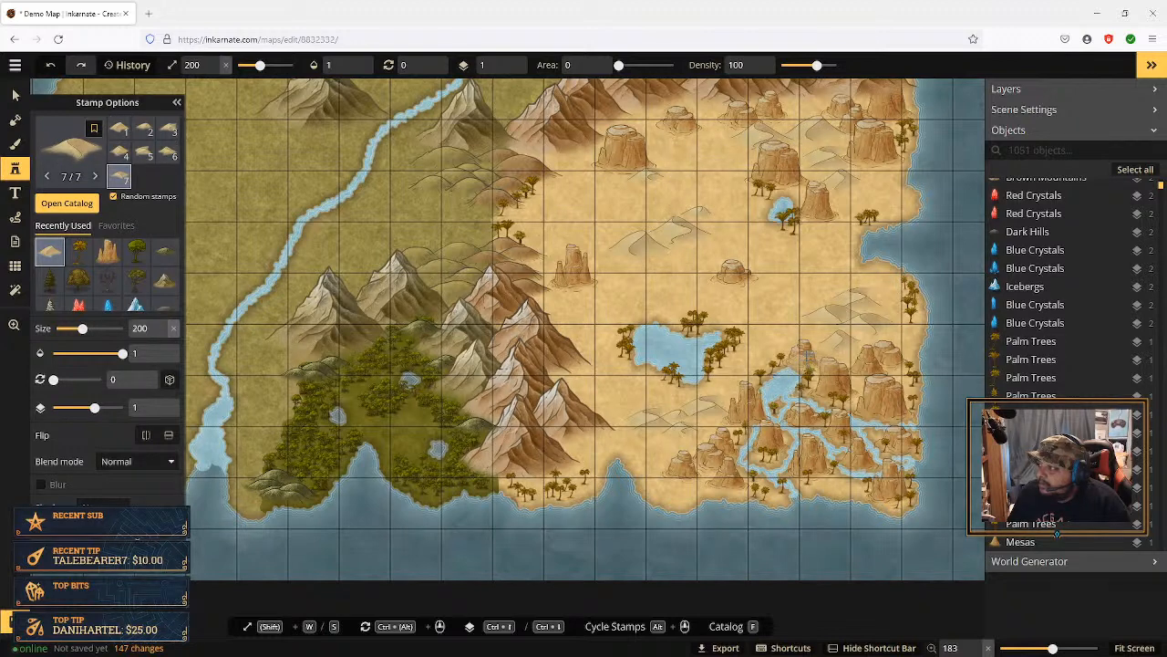
Step: Place dunes along the desert's western edge, north and south of the lone western mesa and beside the brown mountains
click(583, 303)
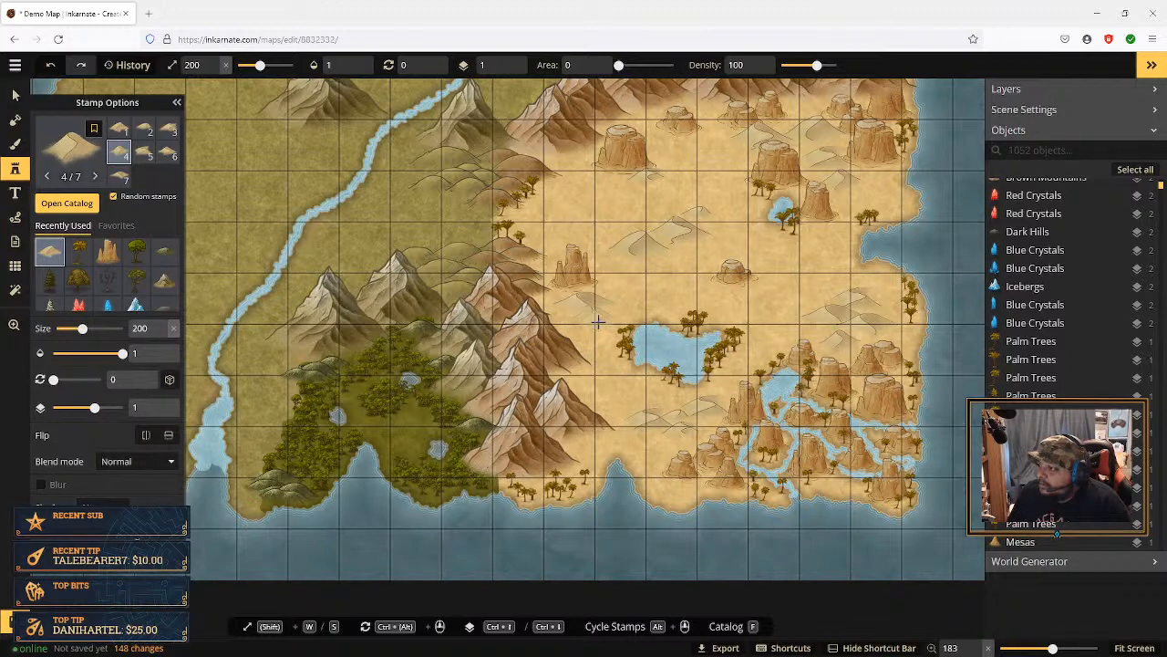
click(597, 321)
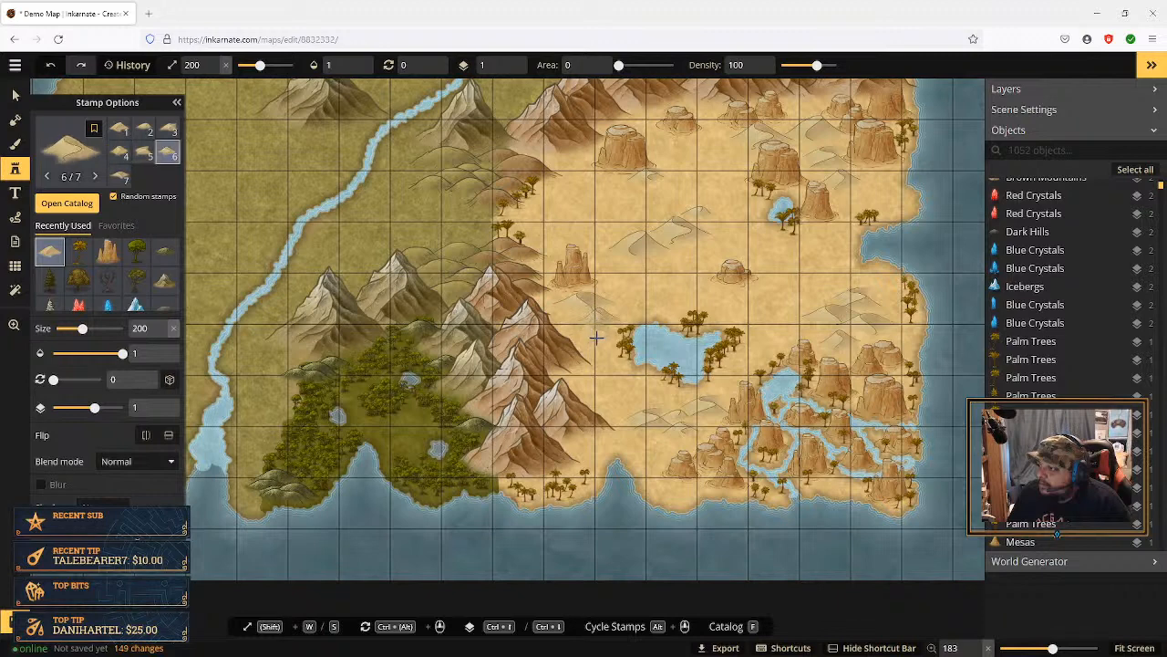
click(600, 385)
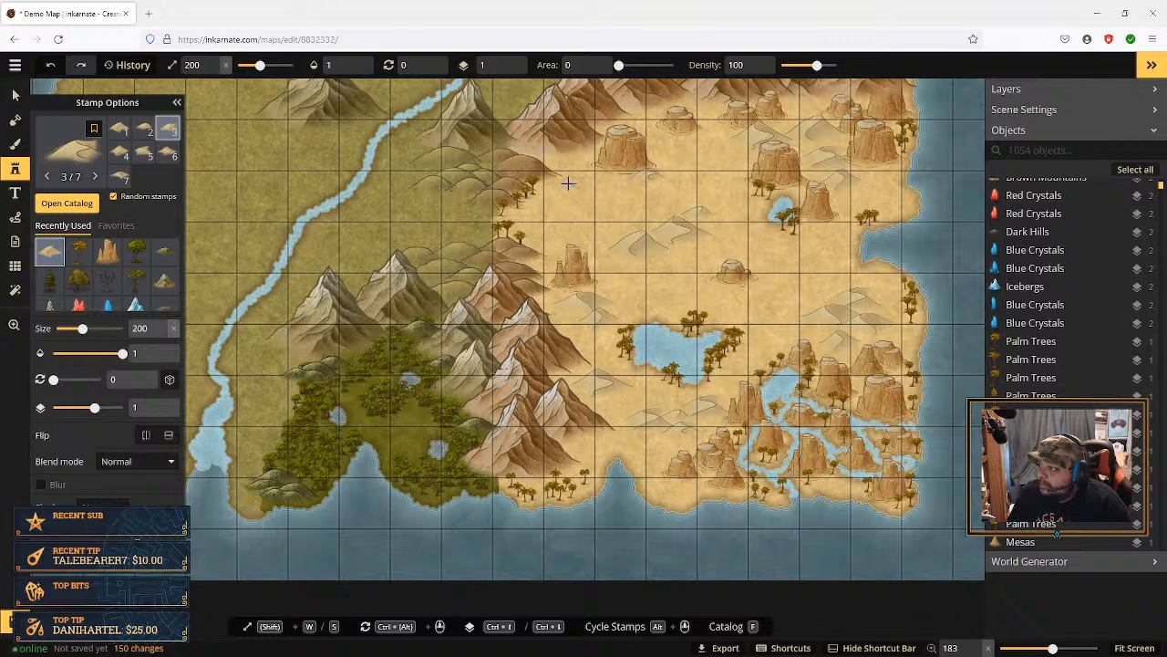
click(562, 202)
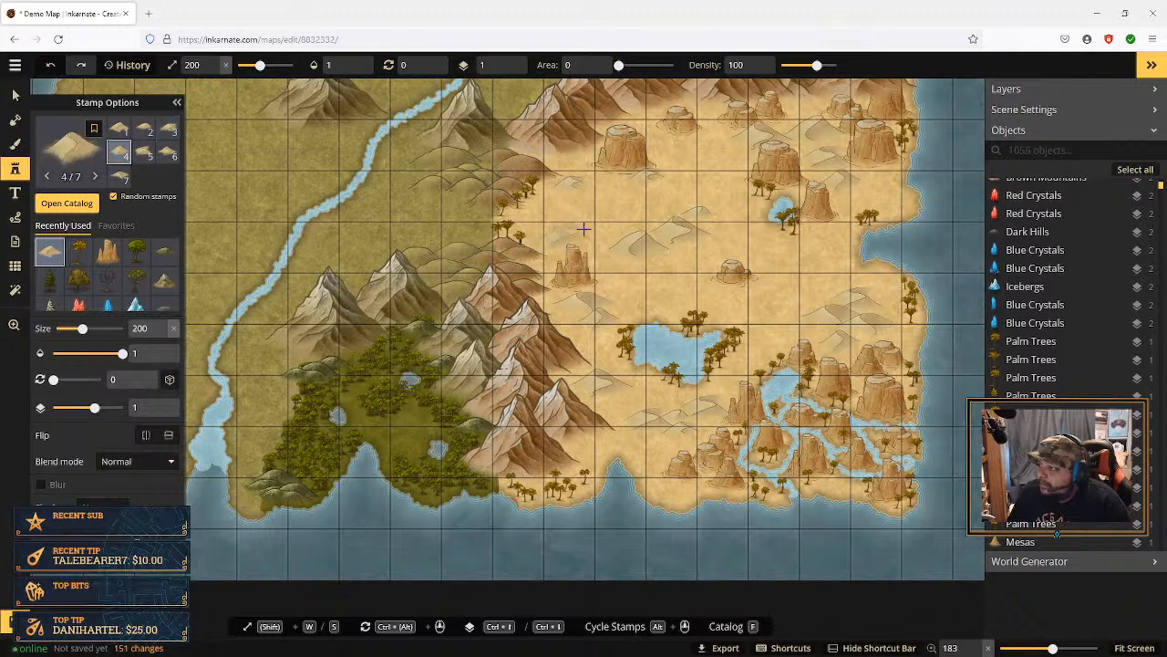
click(584, 229)
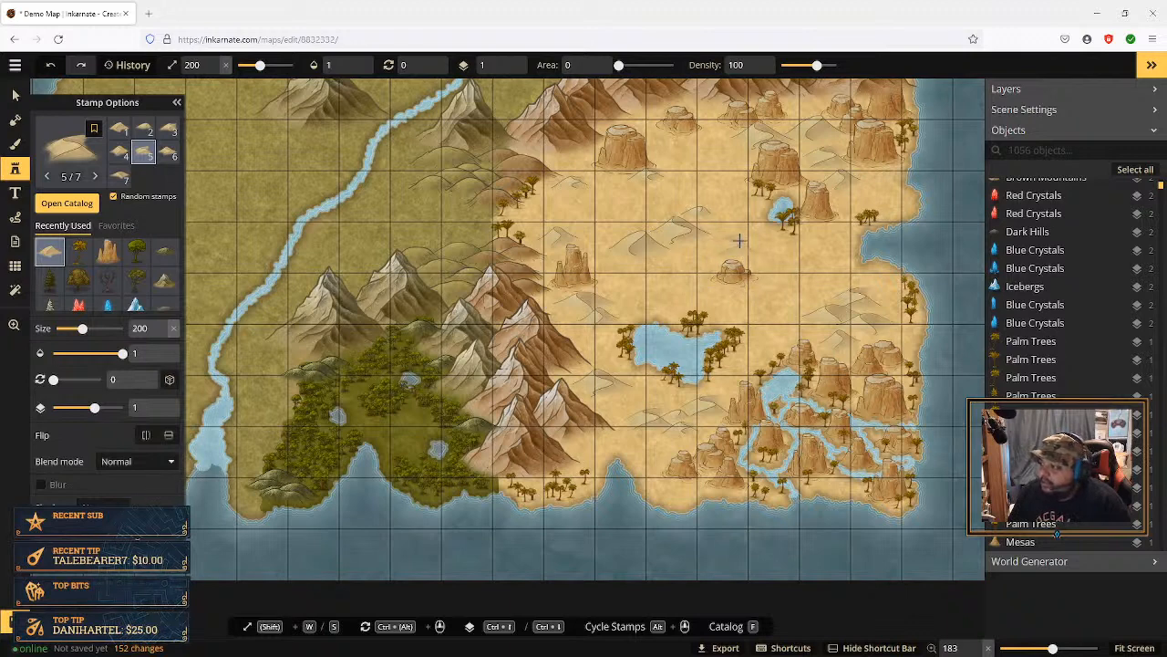
Step: Add dunes beside the mesa near the small oasis, in the eastern dune cluster and around the small central mesa
click(850, 183)
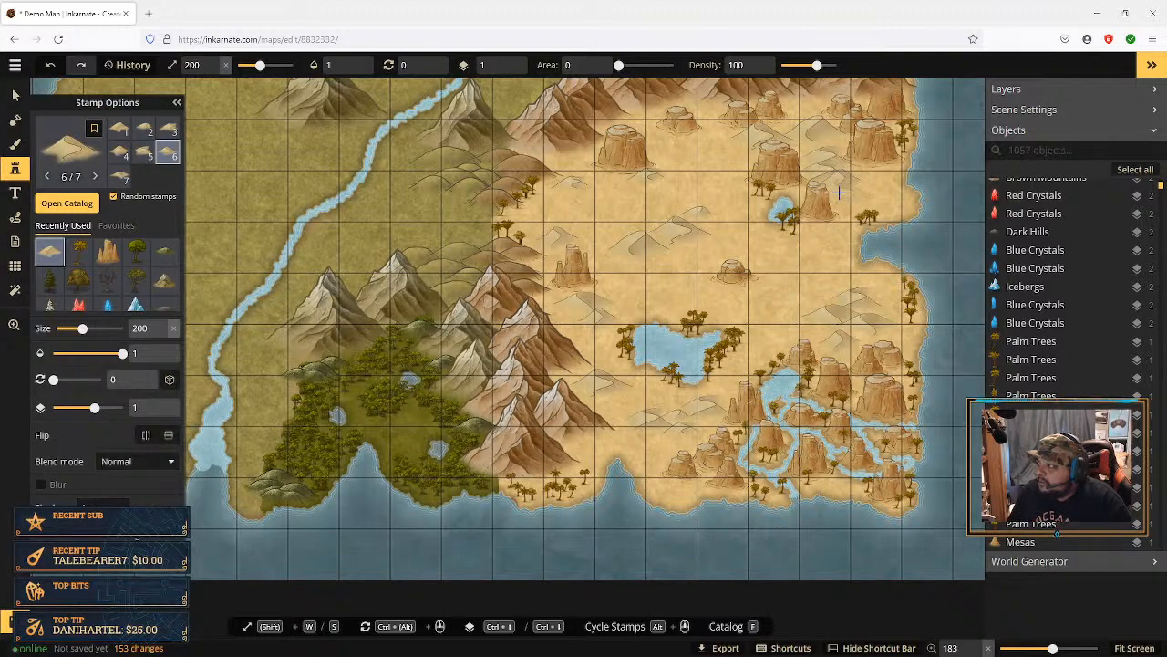
click(856, 286)
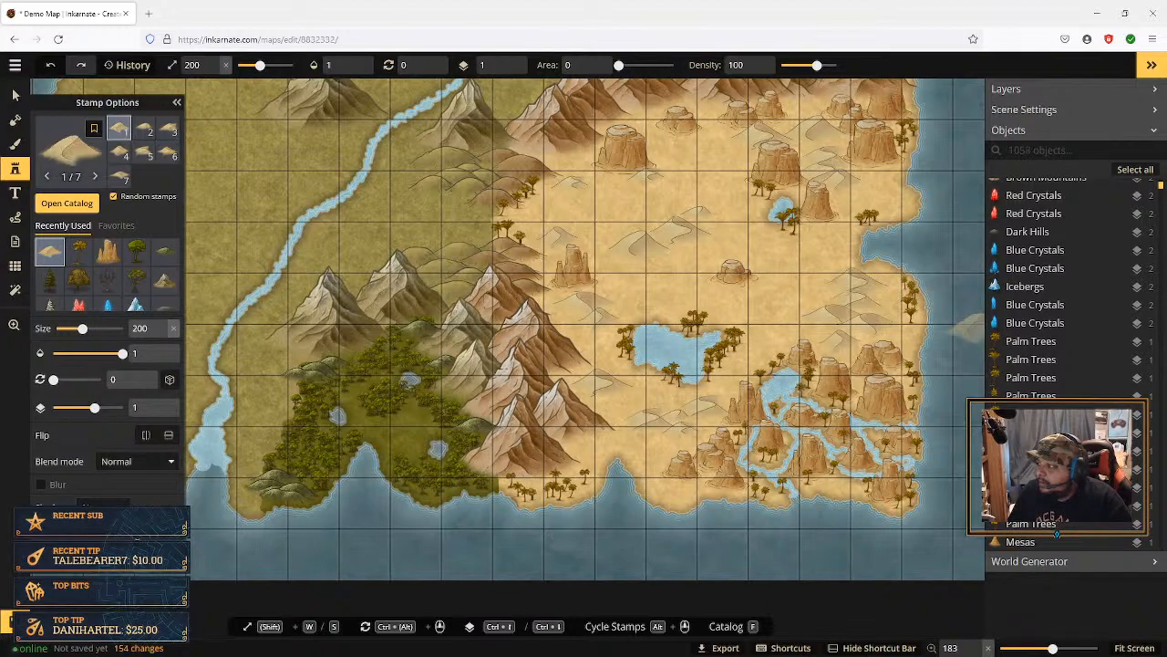
scroll(656, 329, up, 2)
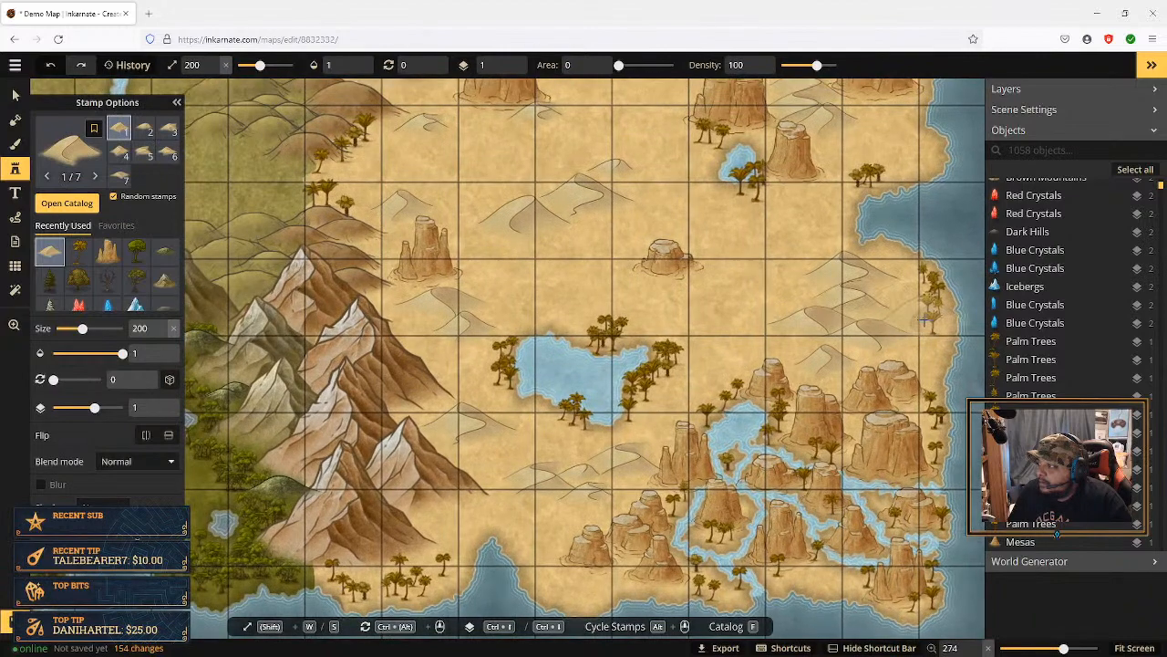
scroll(601, 331, down, 1)
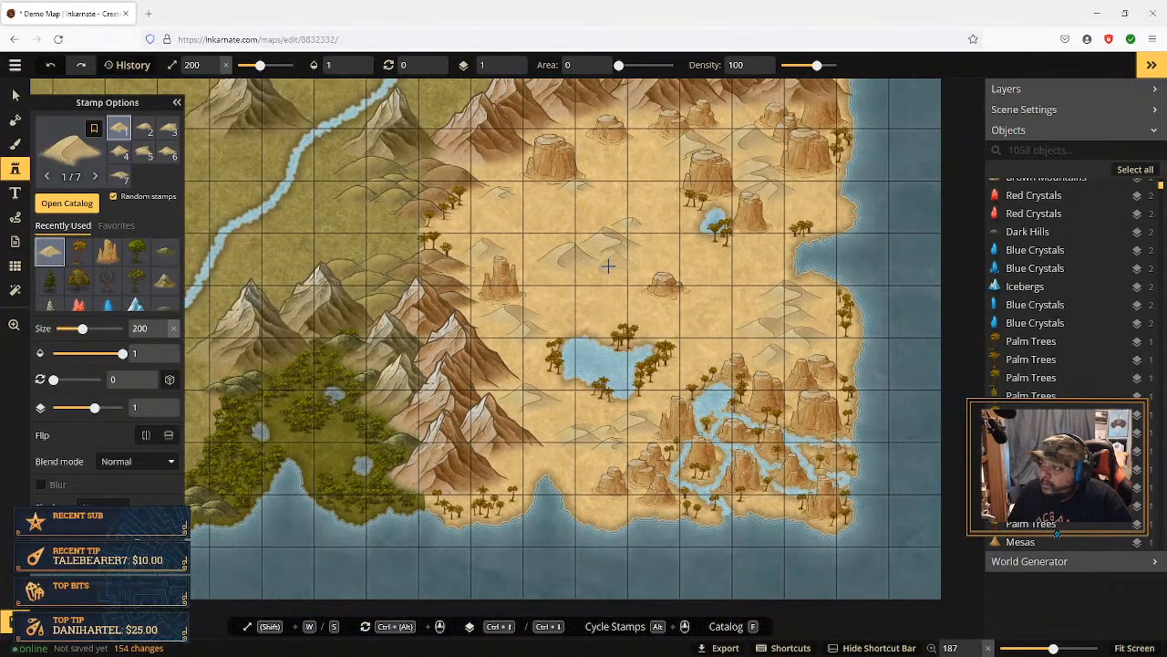
click(696, 303)
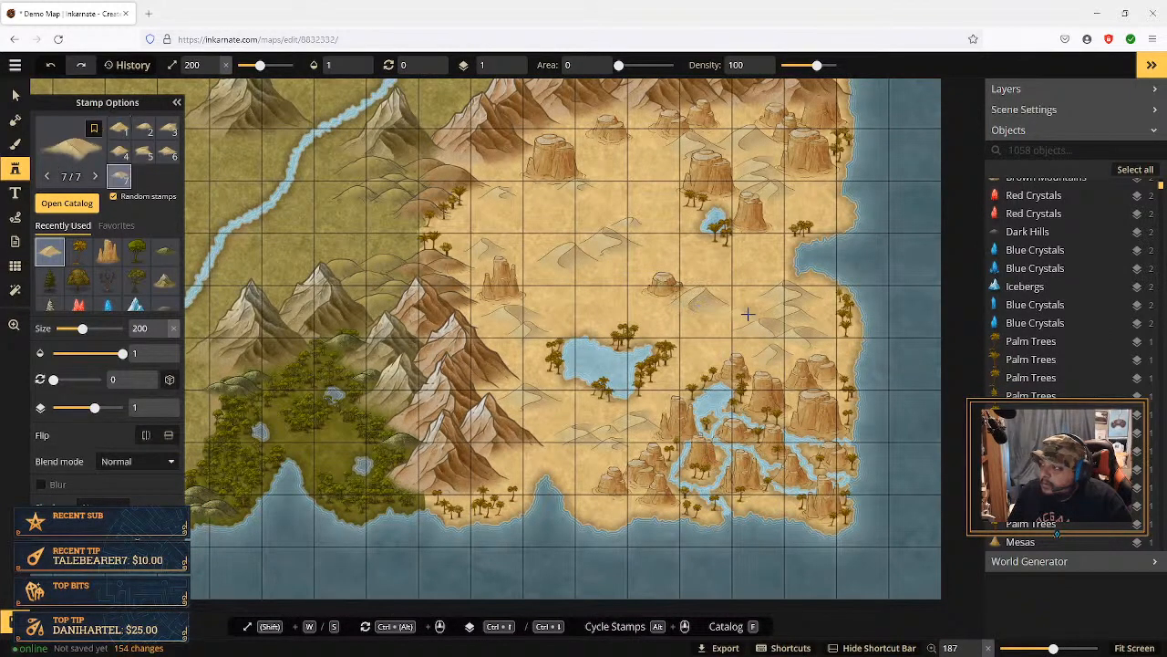
click(683, 267)
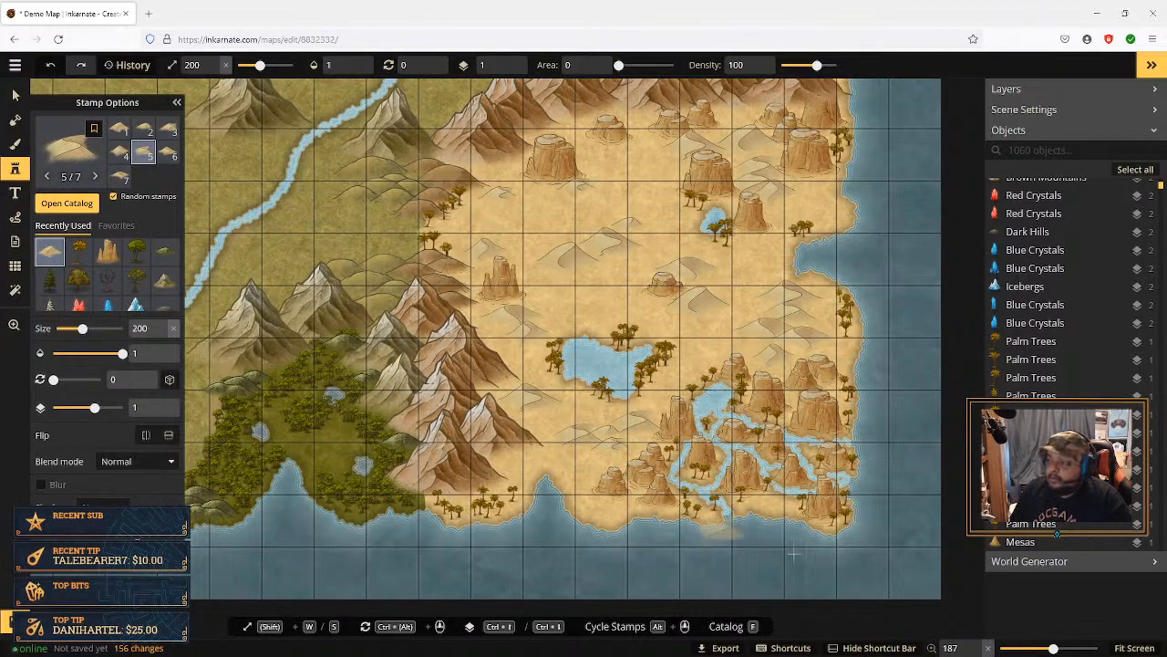
Step: Review the whole map, including the finished desert, and examine the southwestern jungle up close
click(1131, 647)
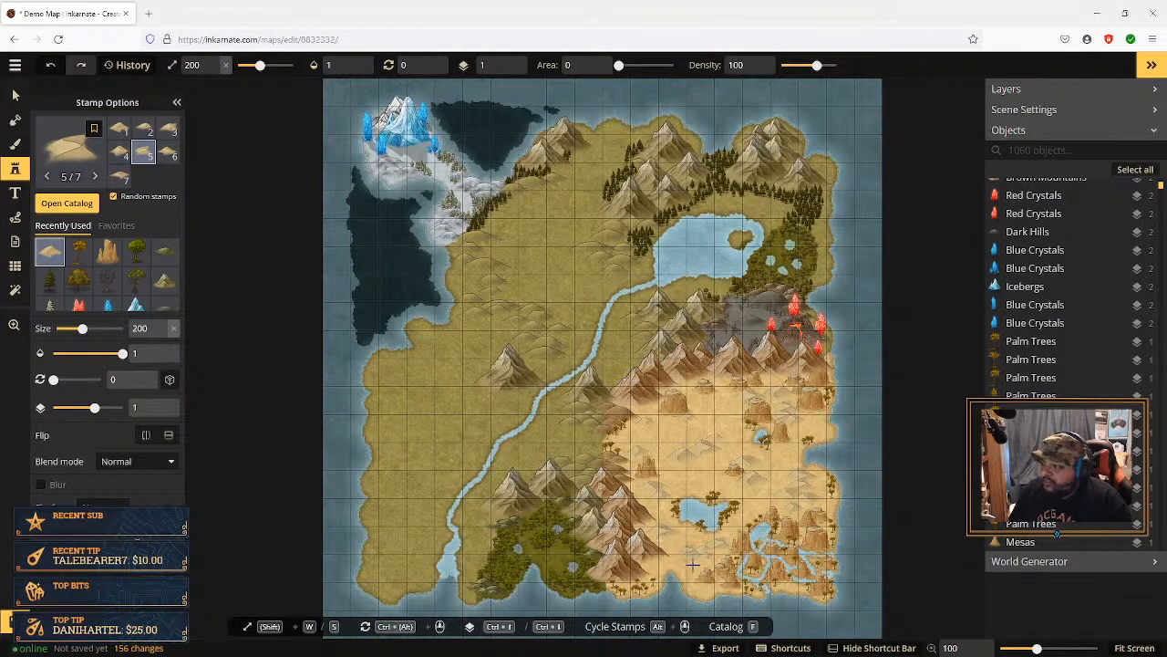
scroll(670, 501, up, 5)
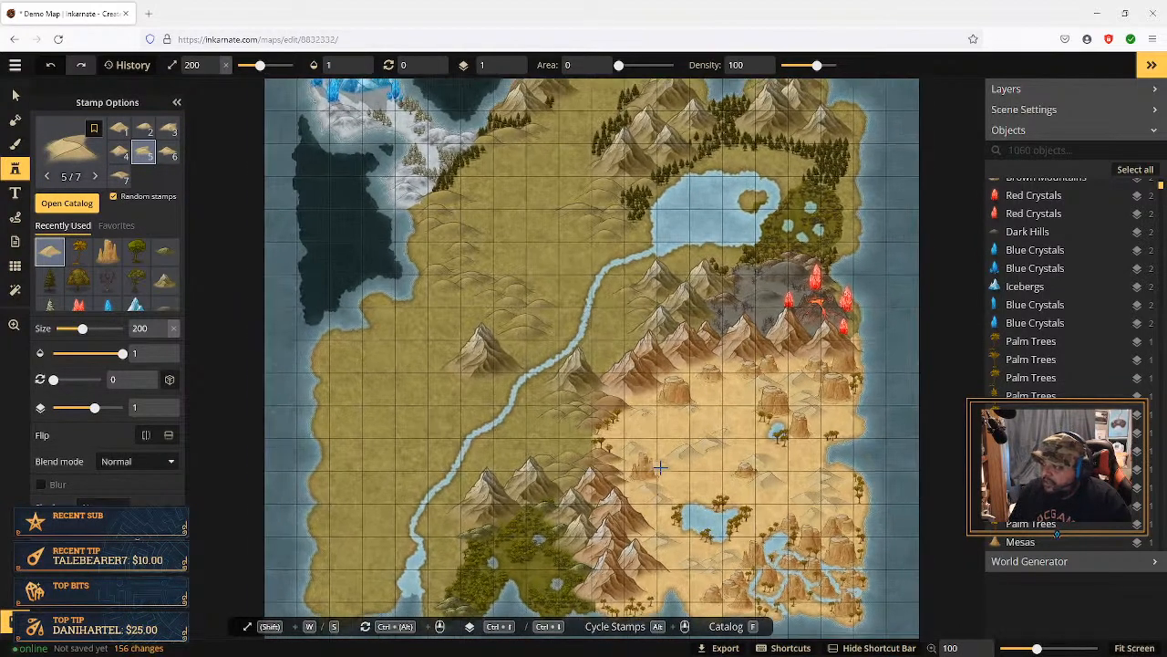
scroll(848, 465, down, 5)
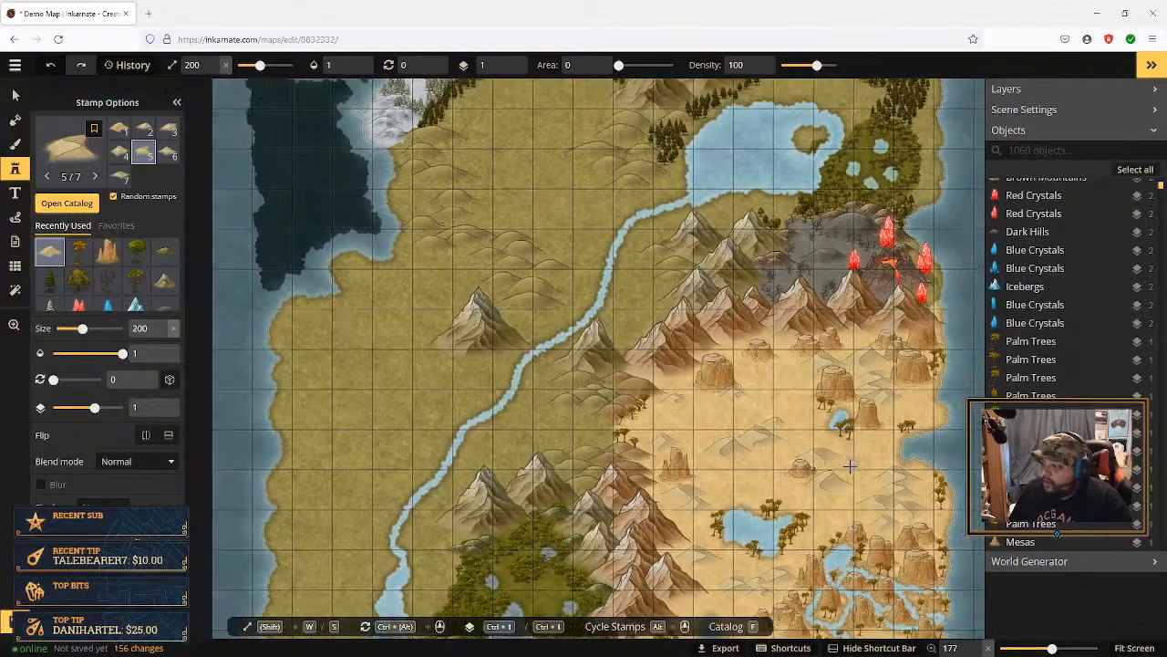
scroll(848, 458, down, 1)
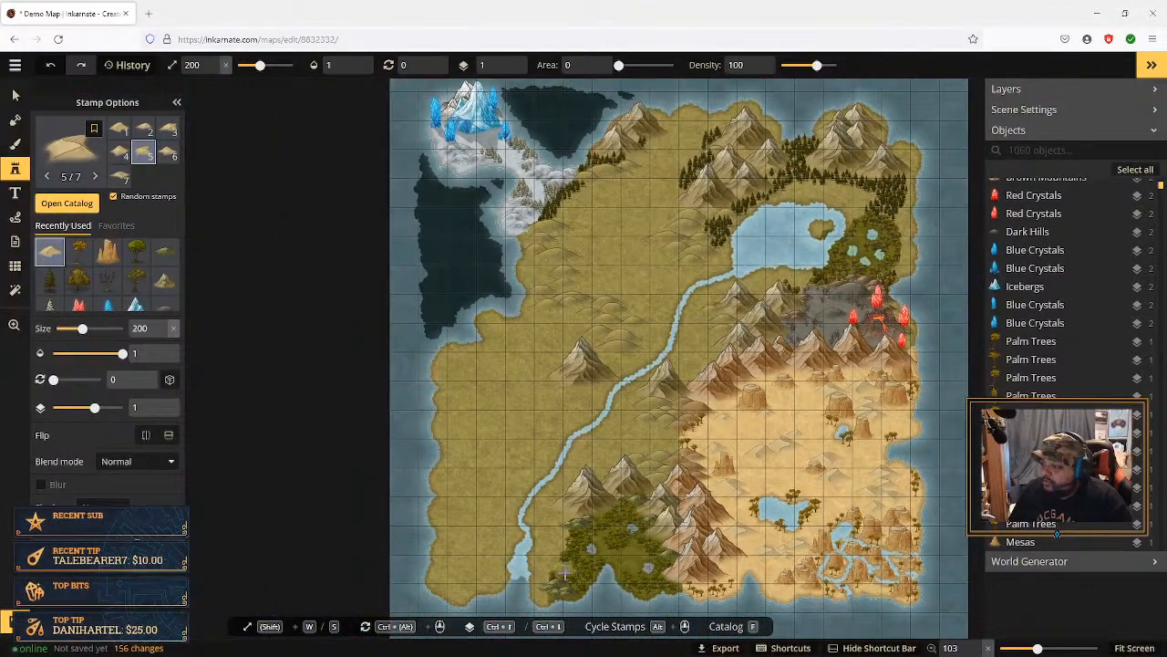
scroll(560, 579, up, 1)
scroll(561, 583, up, 10)
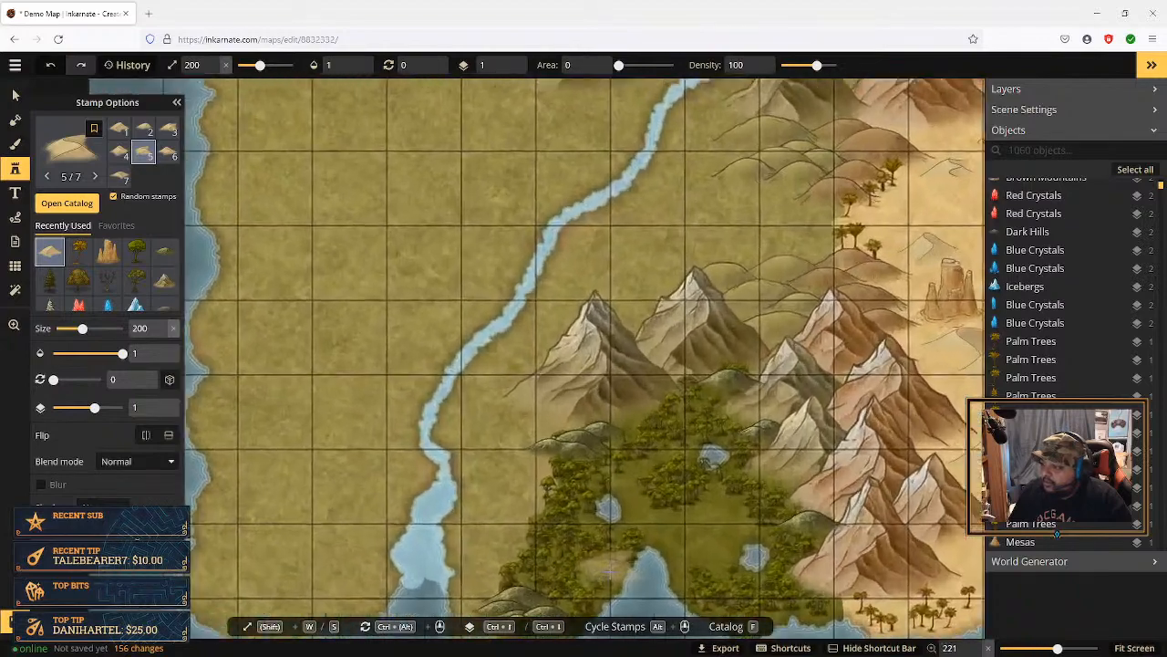
scroll(608, 572, up, 3)
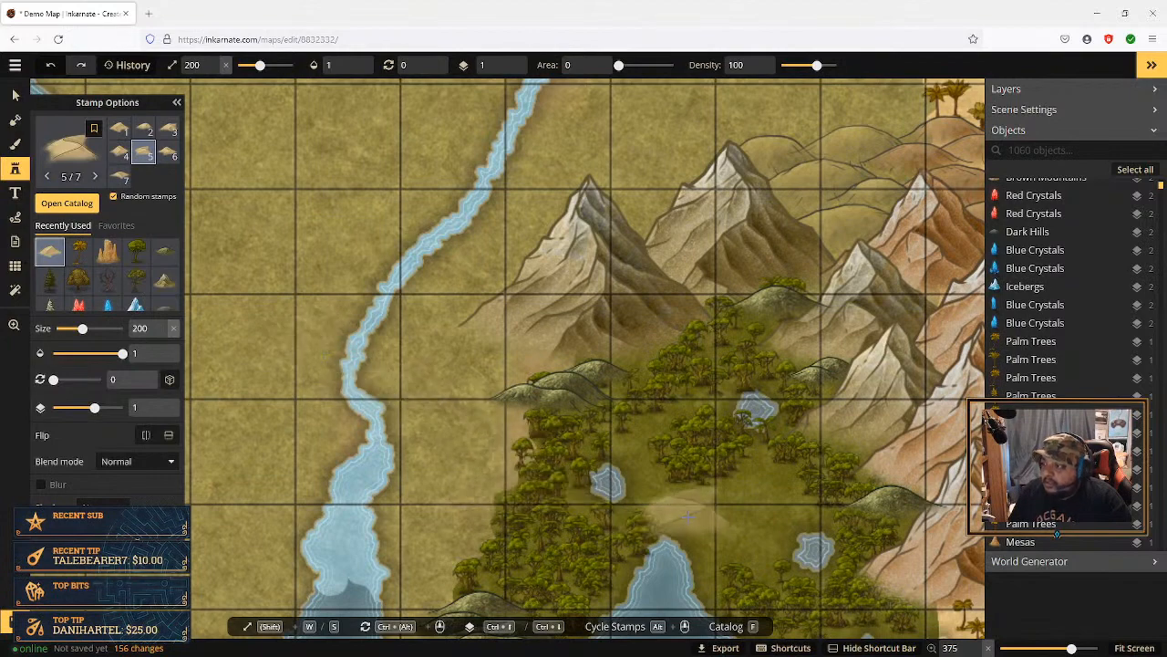
scroll(675, 533, down, 2)
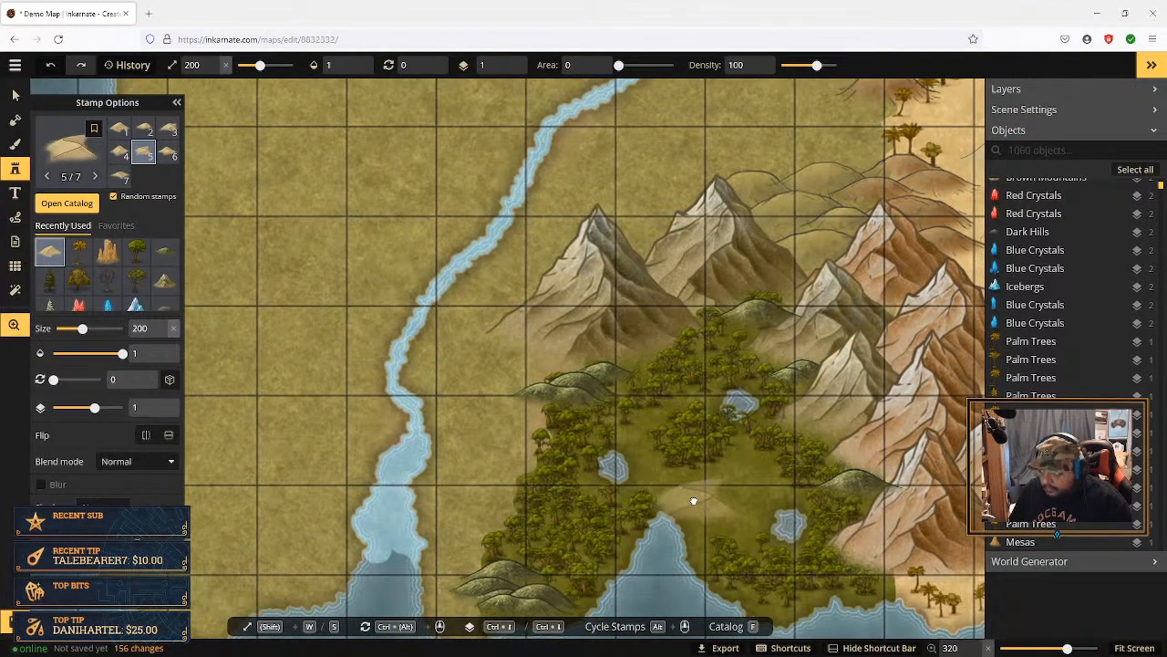
drag(694, 501, 705, 428)
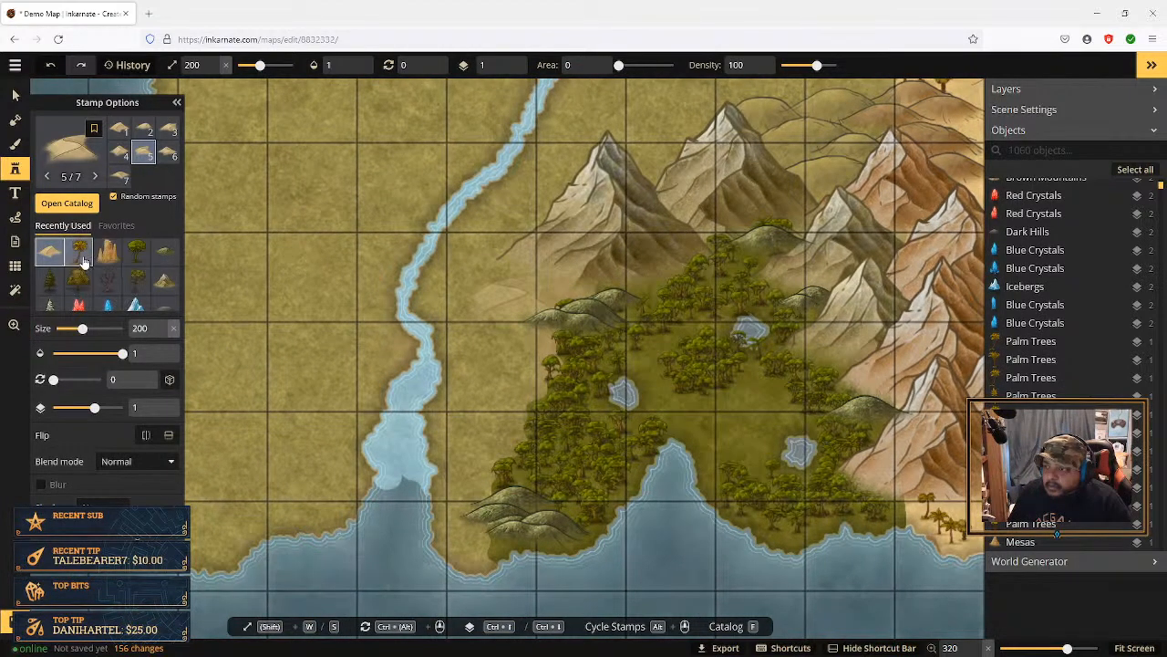
Step: Find the Jungle Trees stamp by searching the stamp catalog for "tree" and set its size to 100
click(137, 281)
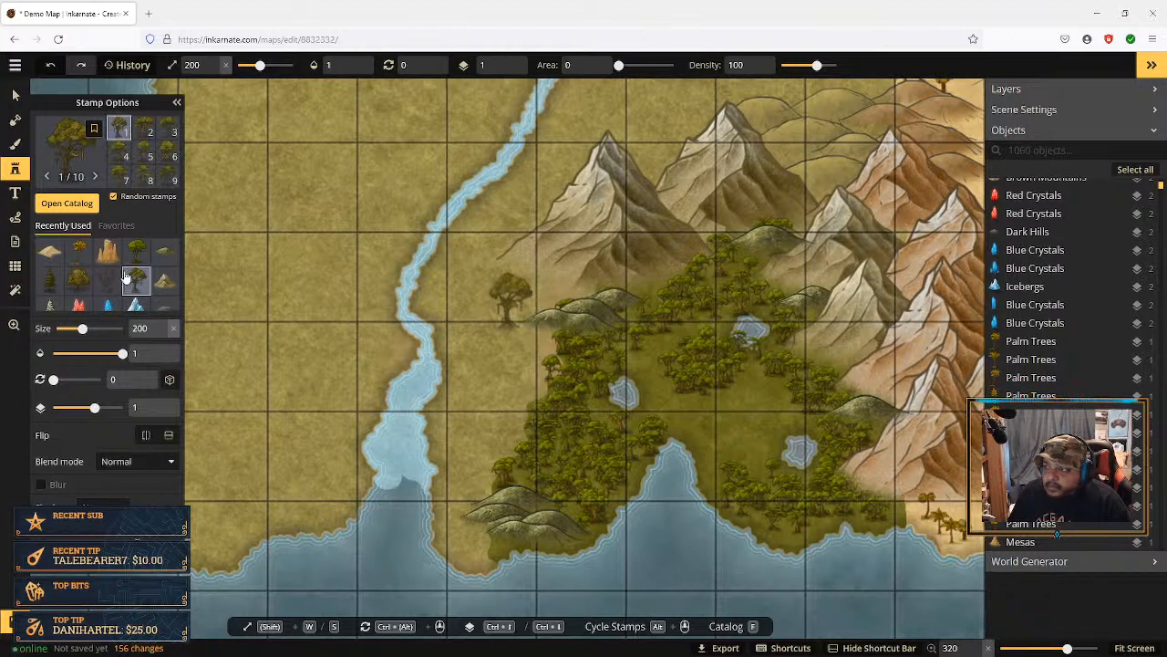
click(135, 259)
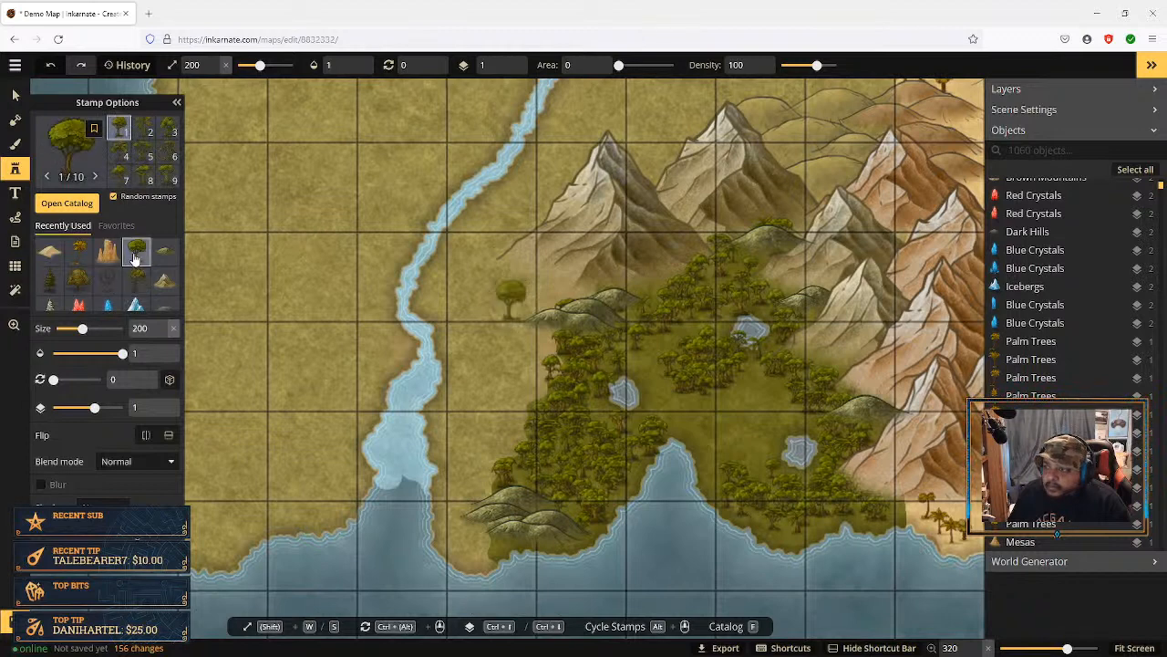
click(80, 287)
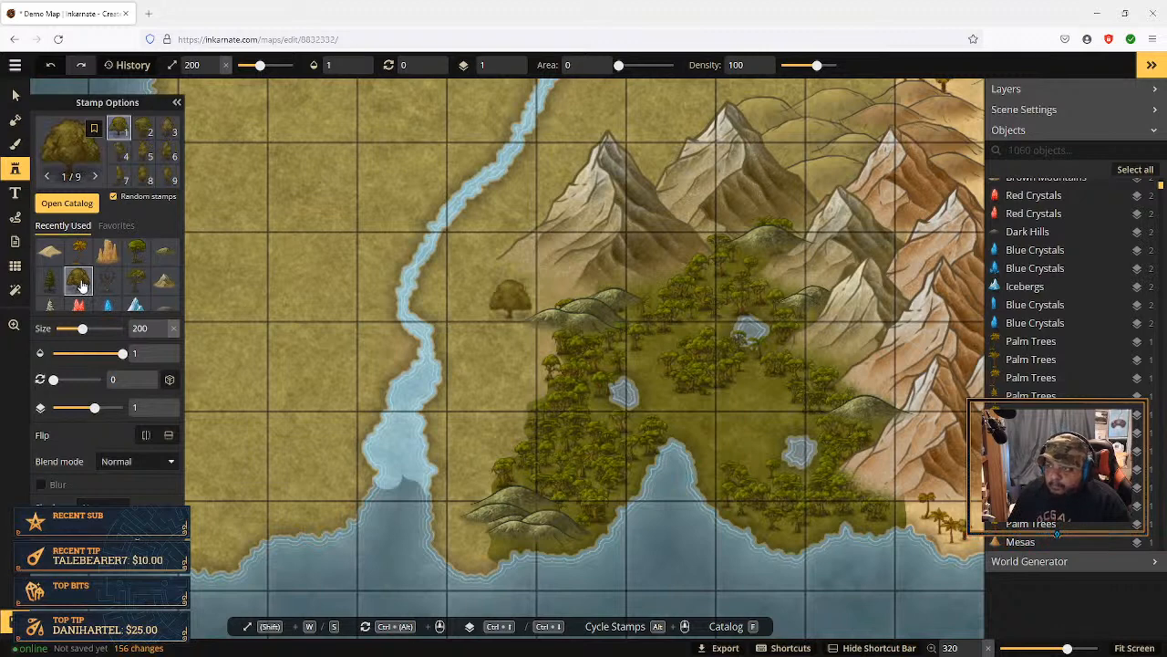
click(80, 202)
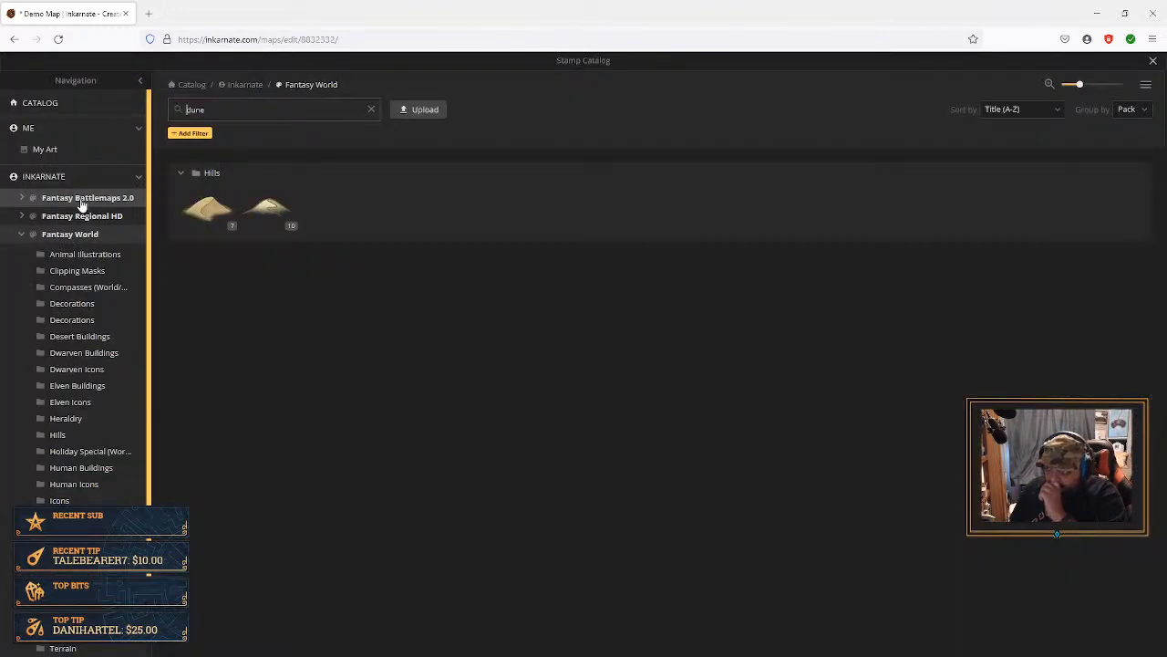
drag(205, 110, 167, 112)
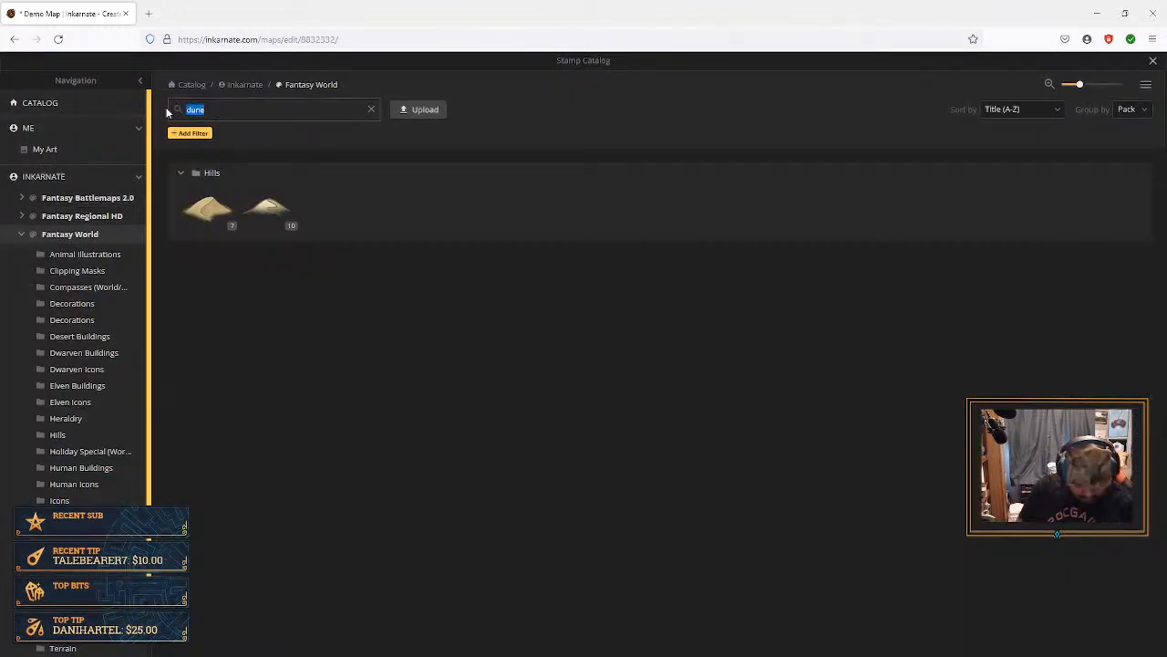
text(tree)
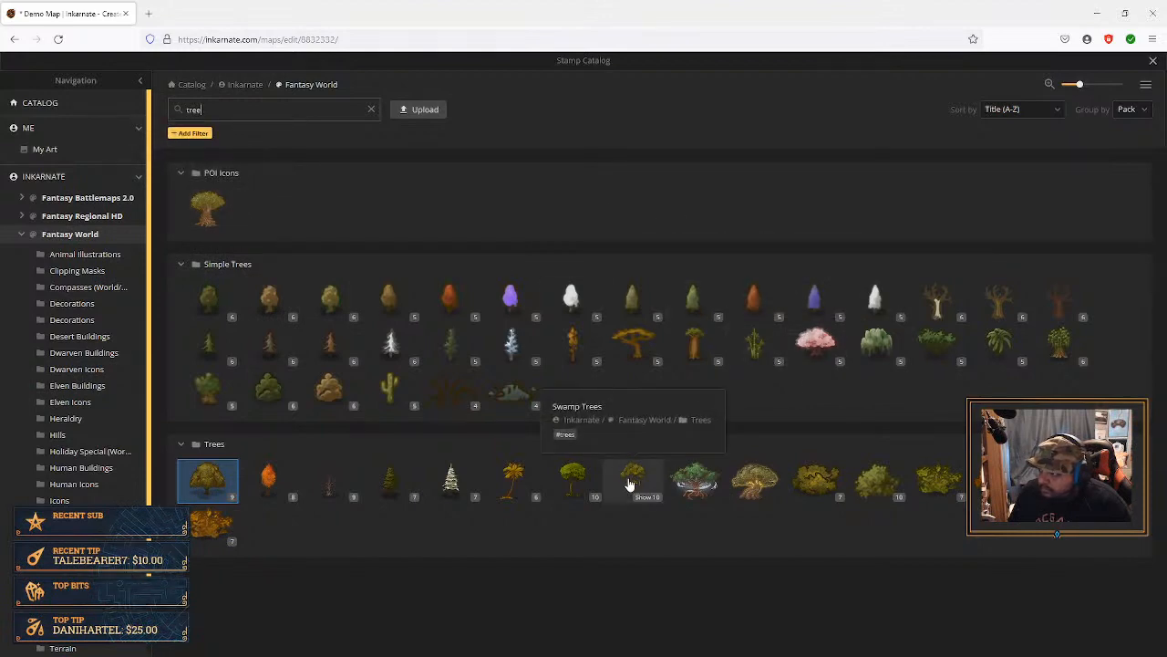
click(567, 483)
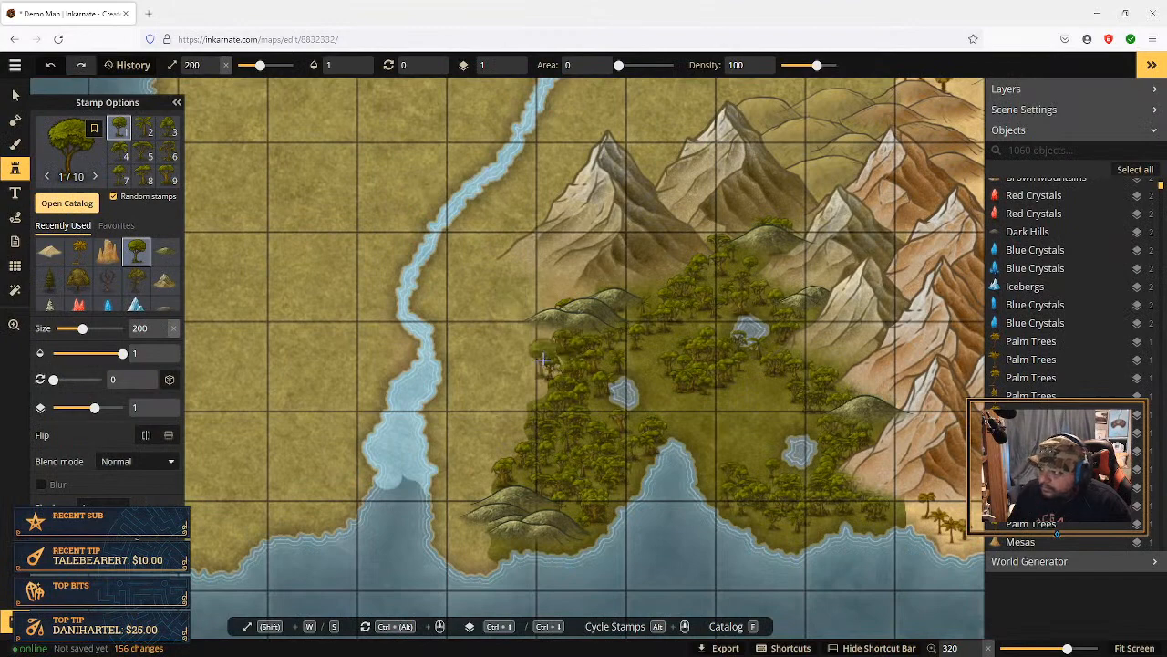
click(162, 336)
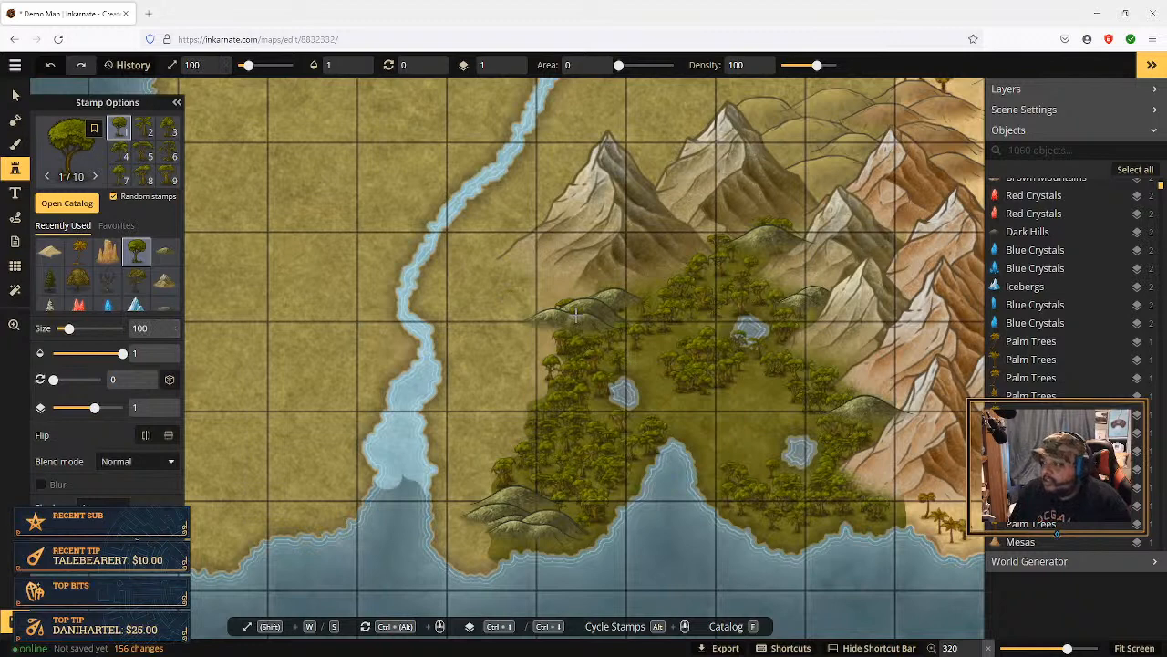
Step: Place jungle trees around the hills at the jungle's northwestern edge and the hills on its southwestern coast
click(550, 324)
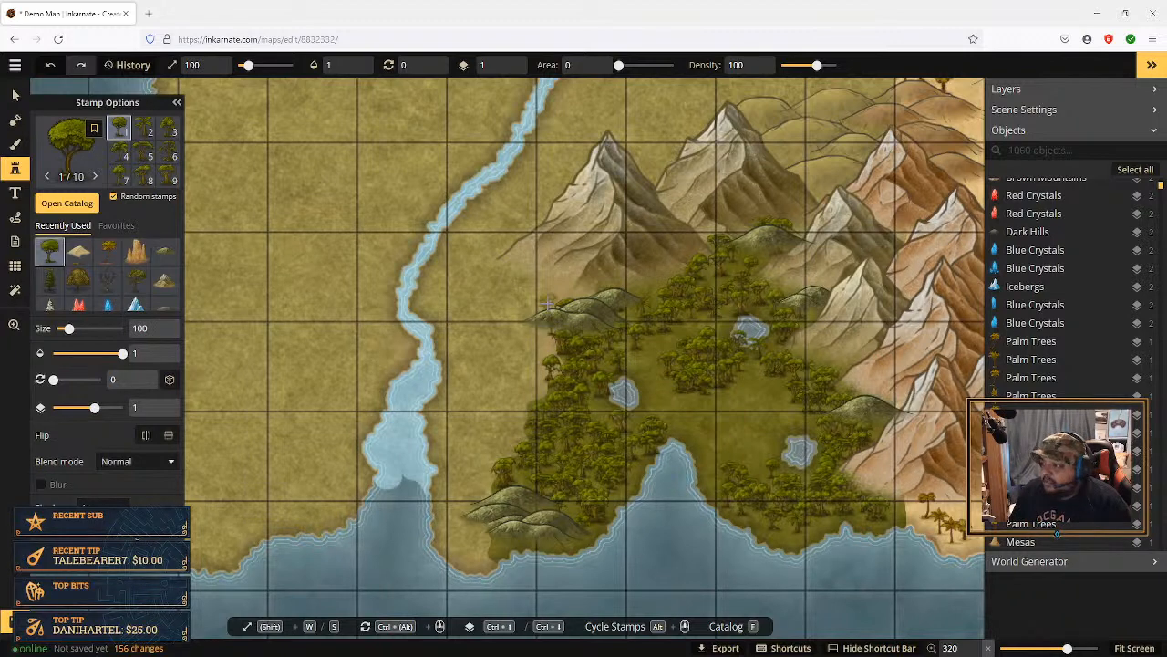
click(554, 298)
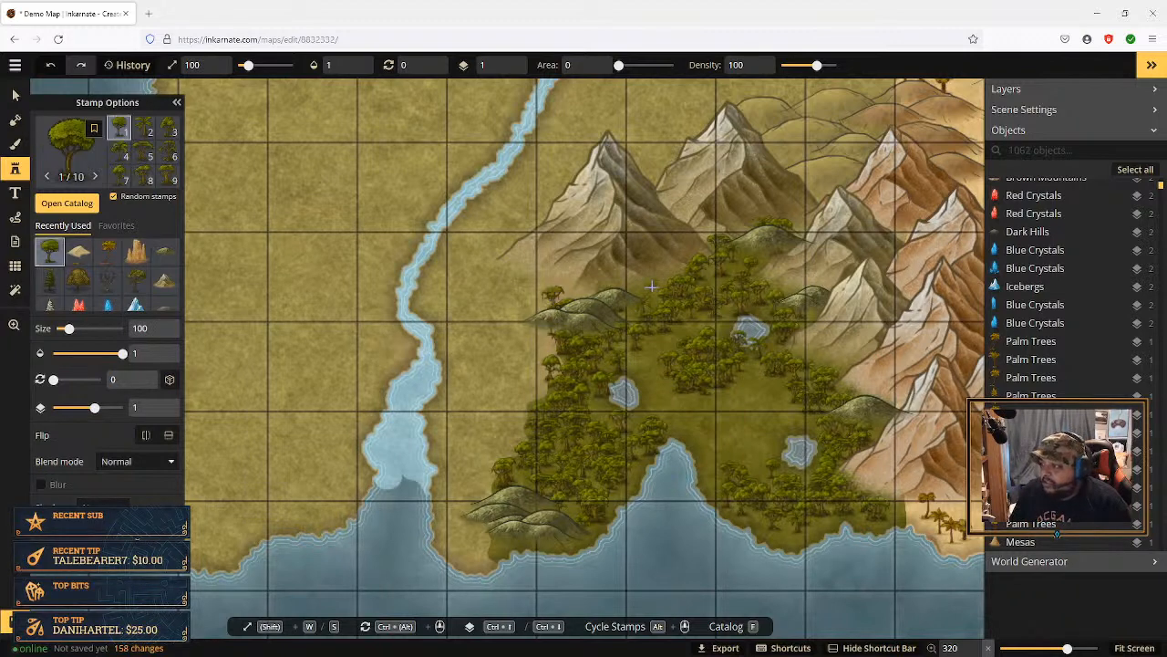
click(524, 529)
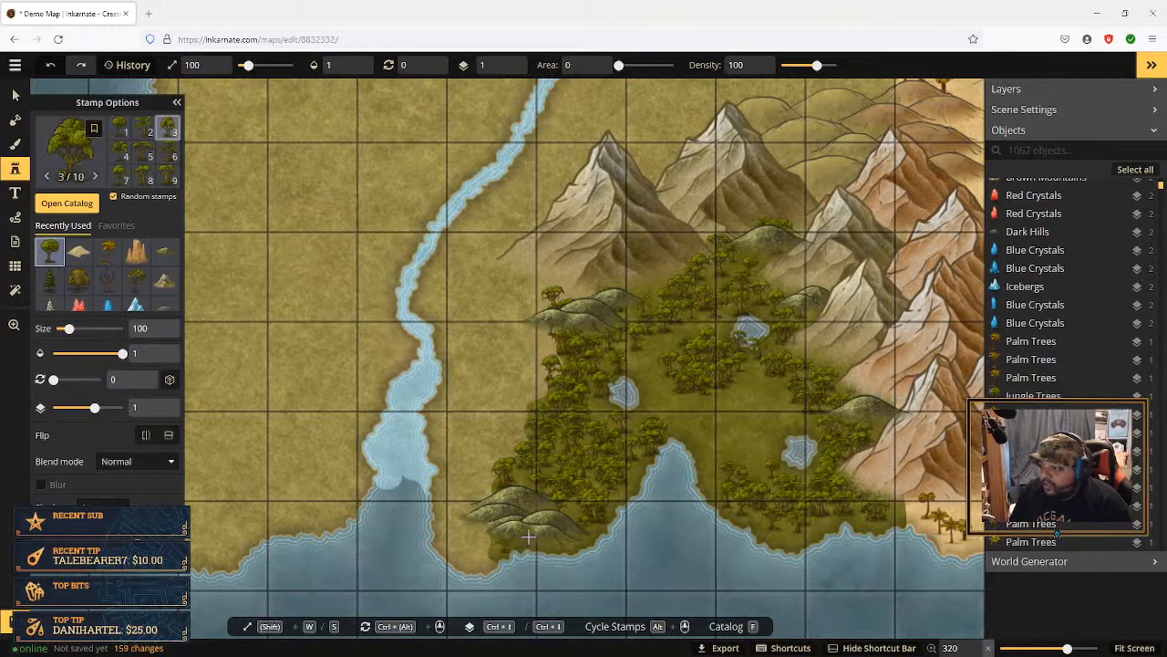
click(528, 538)
click(552, 537)
click(573, 515)
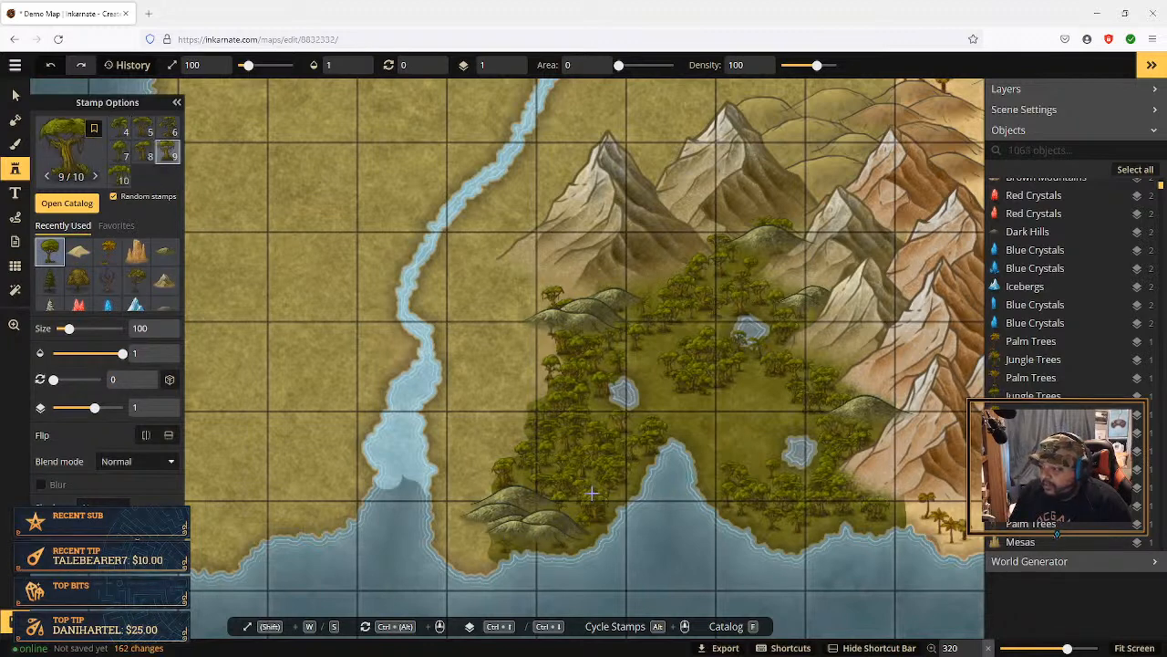
Step: Select the front hills on the jungle's southwestern coast and move them down to layer -2
click(17, 94)
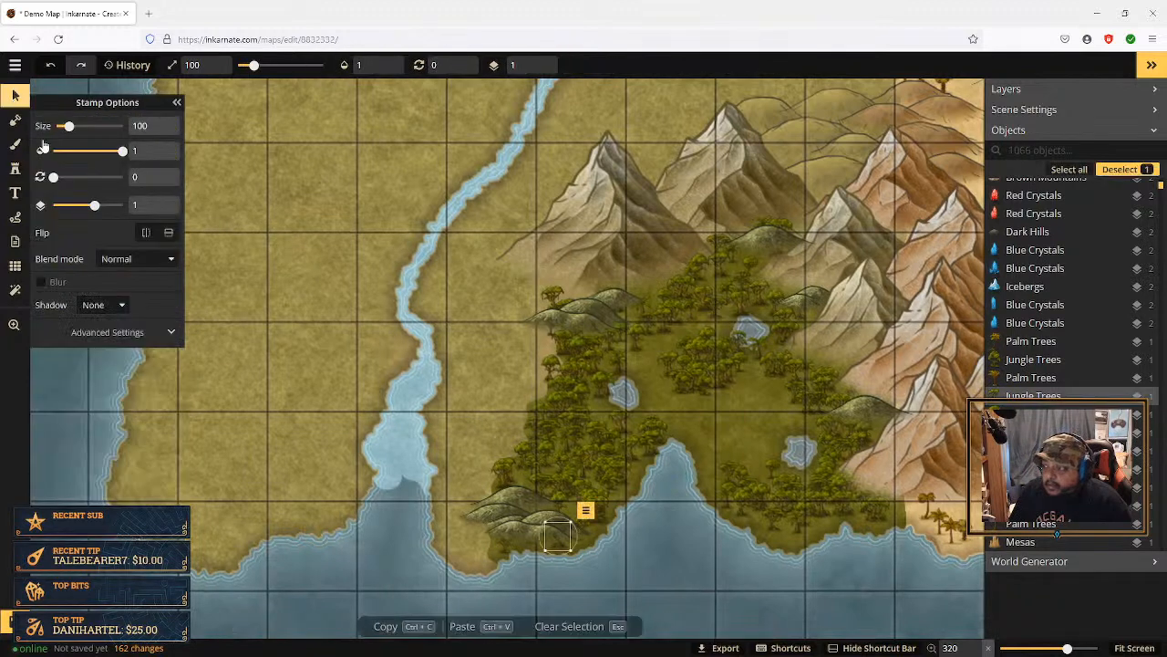
click(580, 510)
click(610, 500)
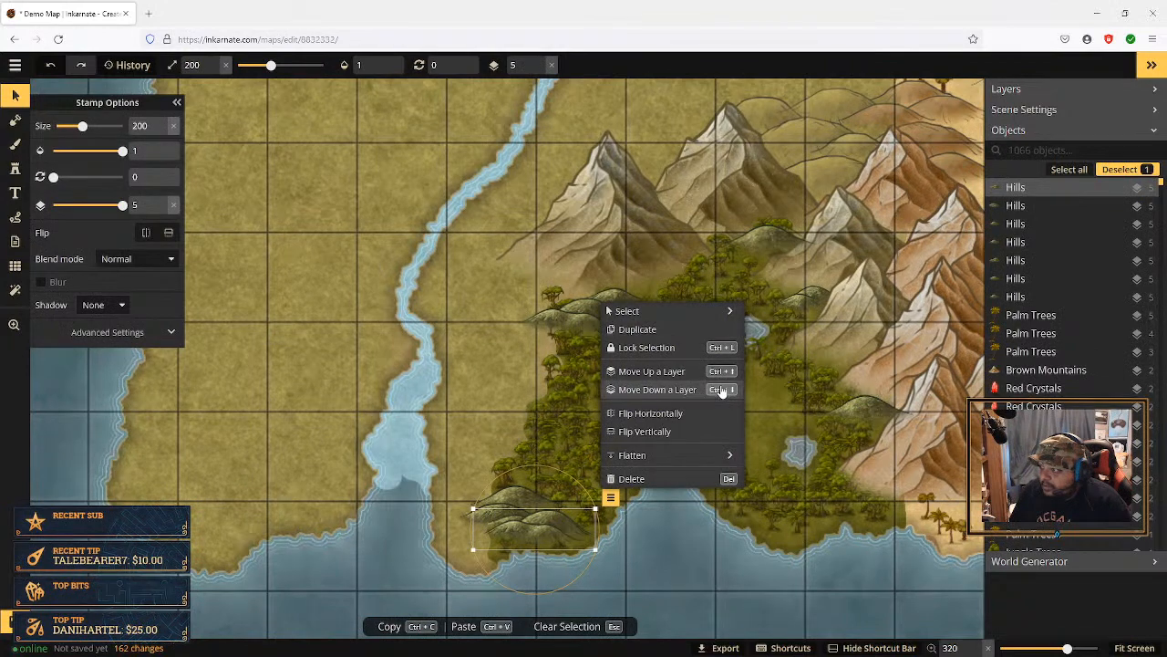
click(657, 389)
click(656, 390)
click(656, 389)
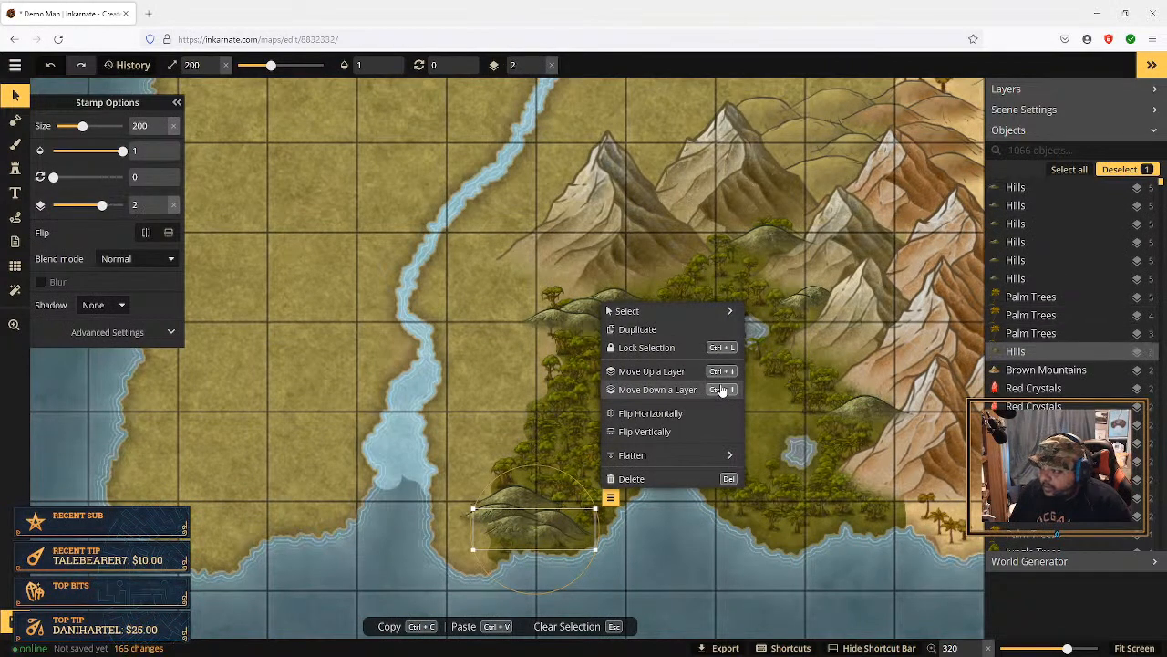
click(721, 389)
click(721, 389)
click(721, 390)
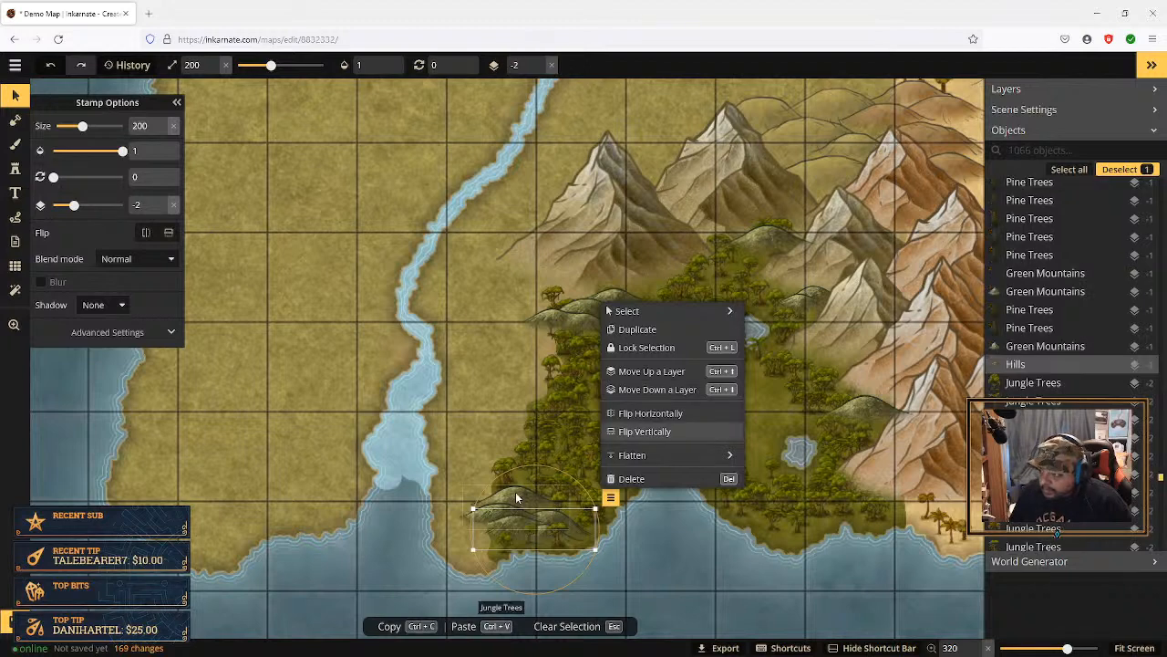
Step: Select the back hills on the jungle's southwestern coast and move them down to layer 1
click(516, 493)
click(584, 473)
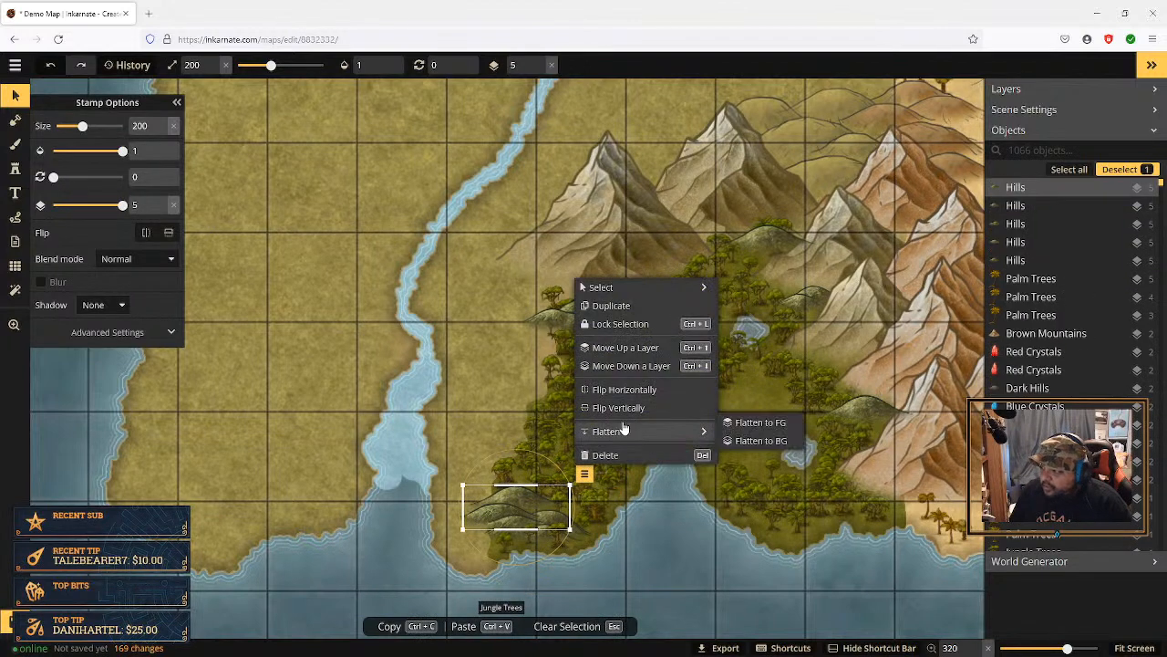
click(670, 366)
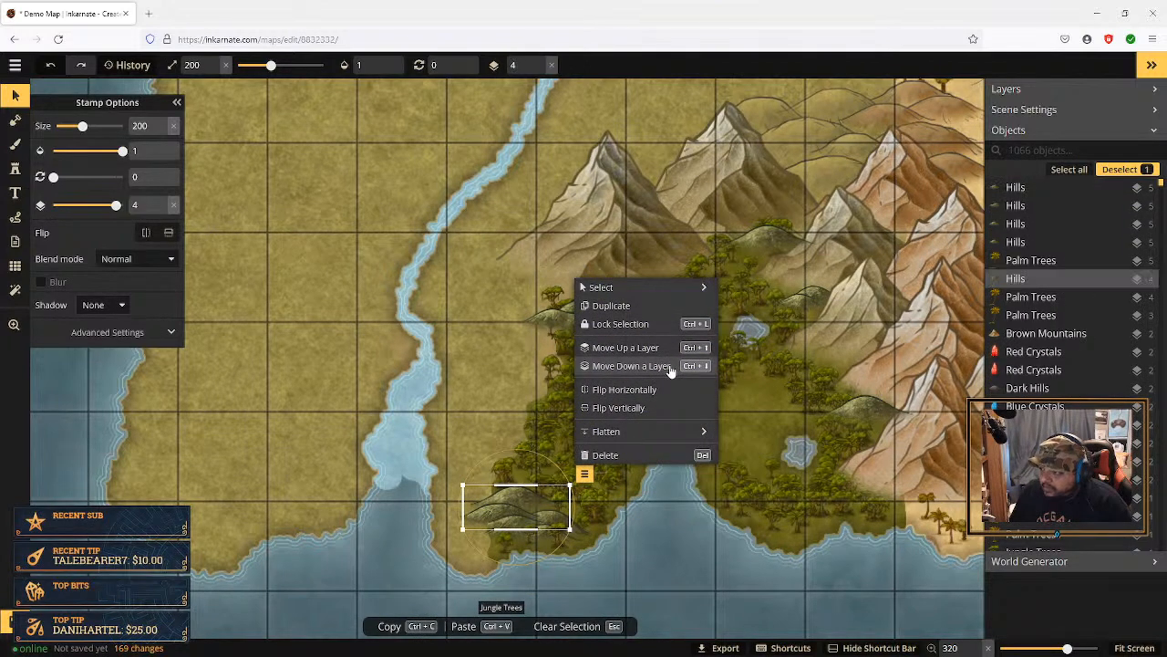
click(670, 365)
click(670, 366)
click(670, 365)
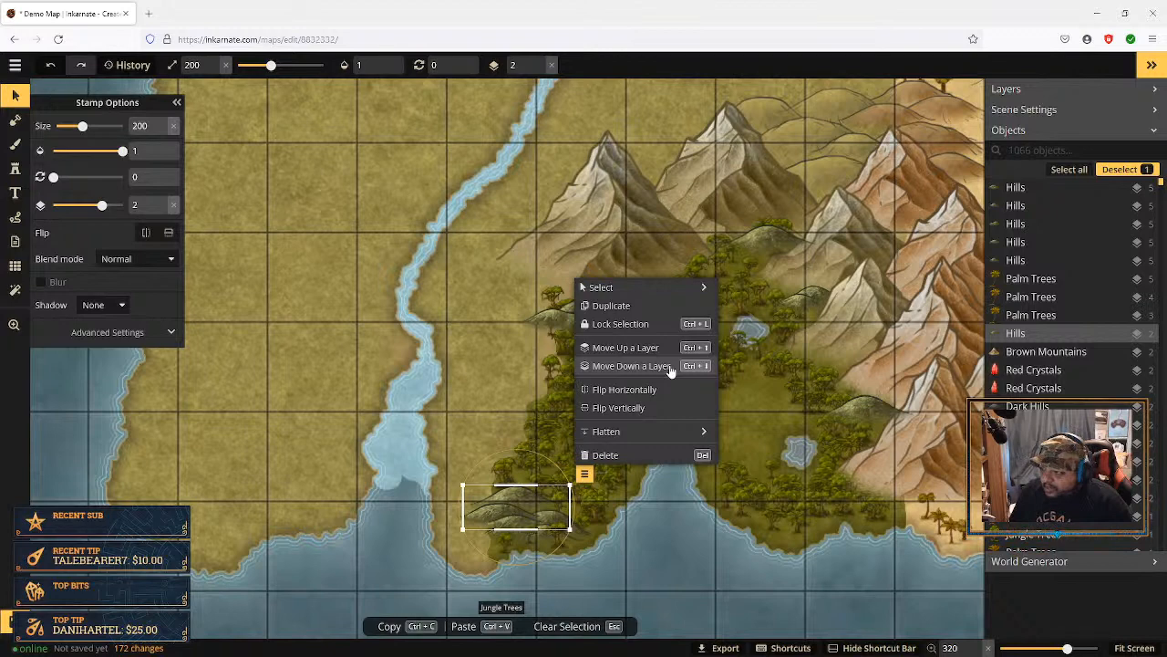
click(671, 367)
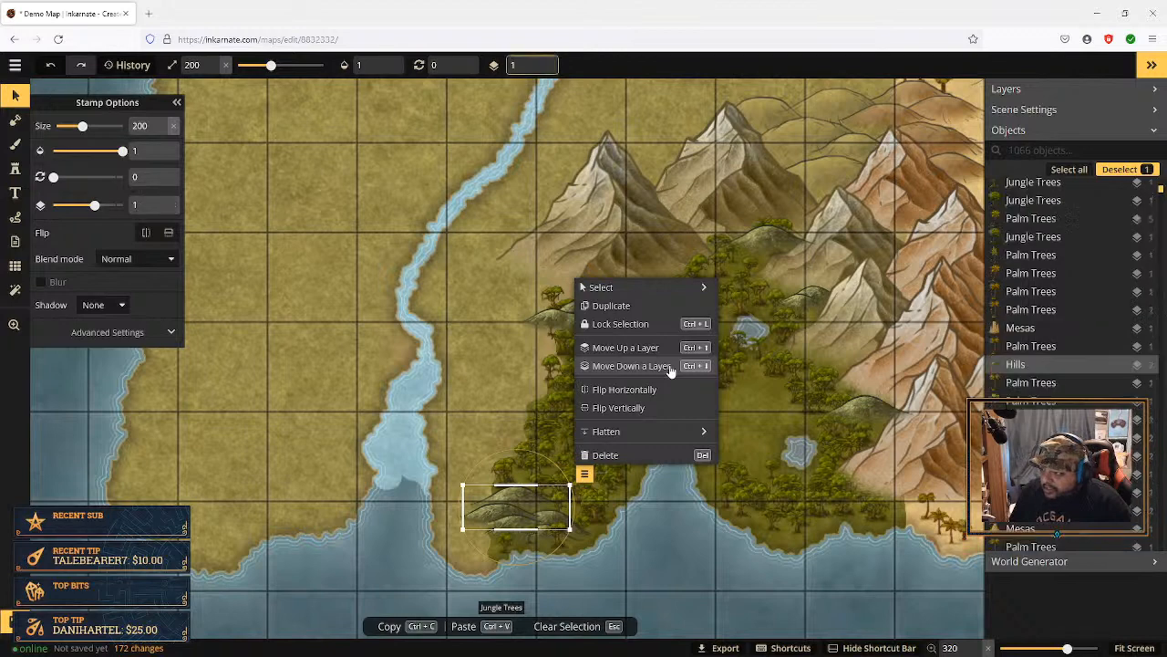
click(476, 433)
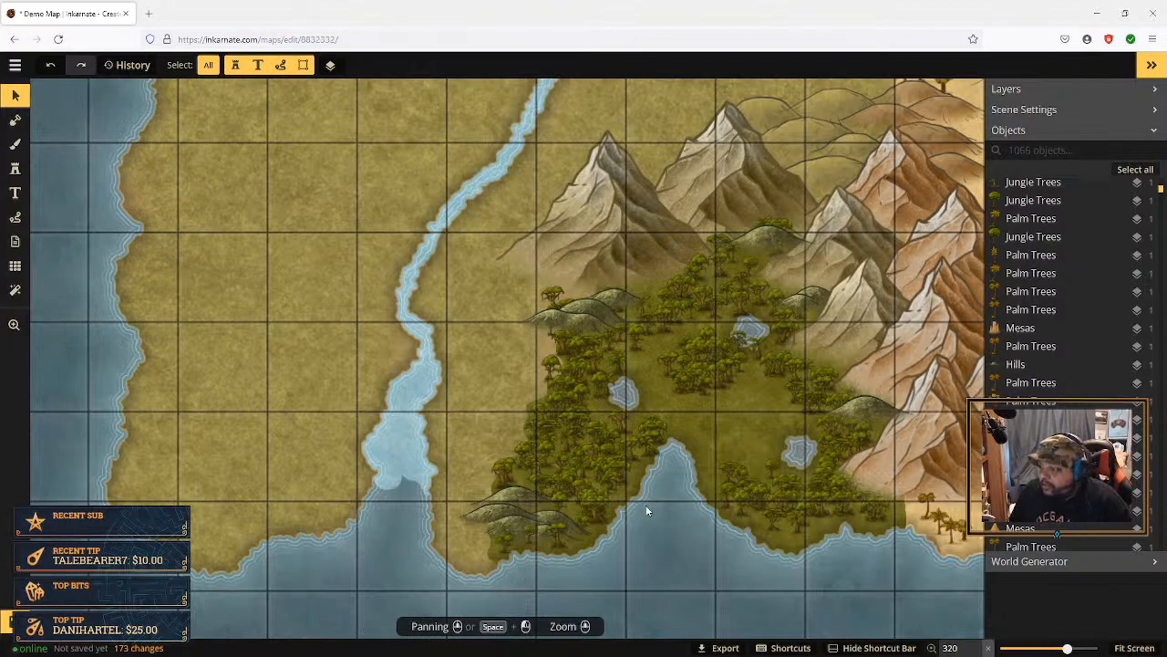
Step: Select the large hills at the jungle's northwestern edge and move them down to layer -5
click(576, 316)
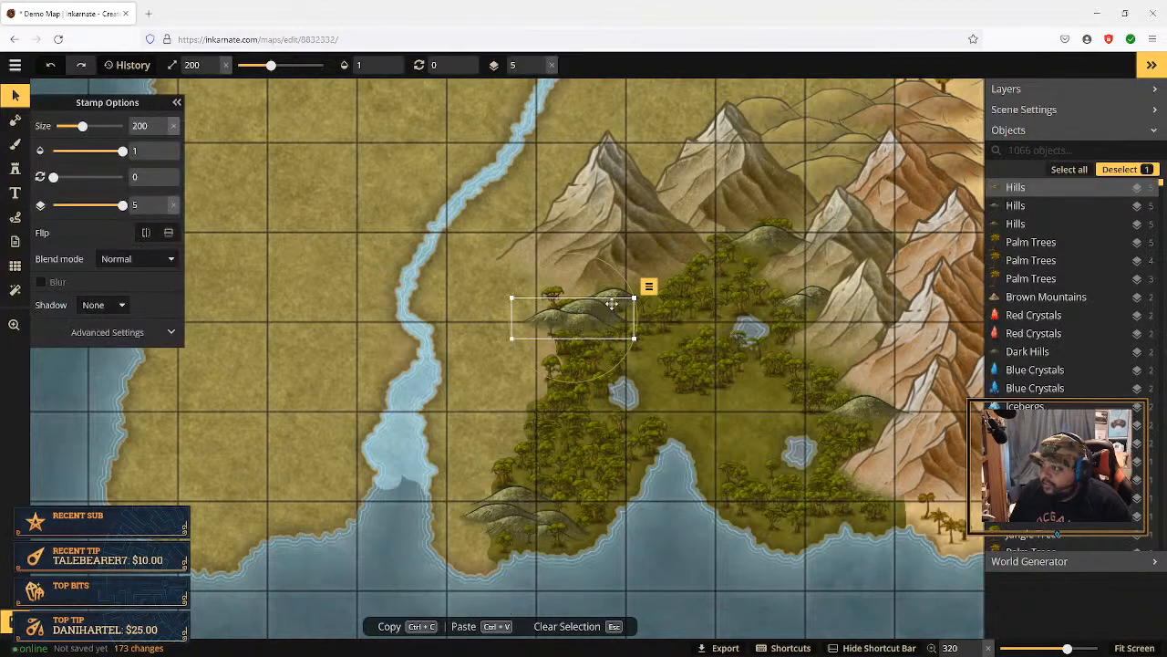
click(648, 287)
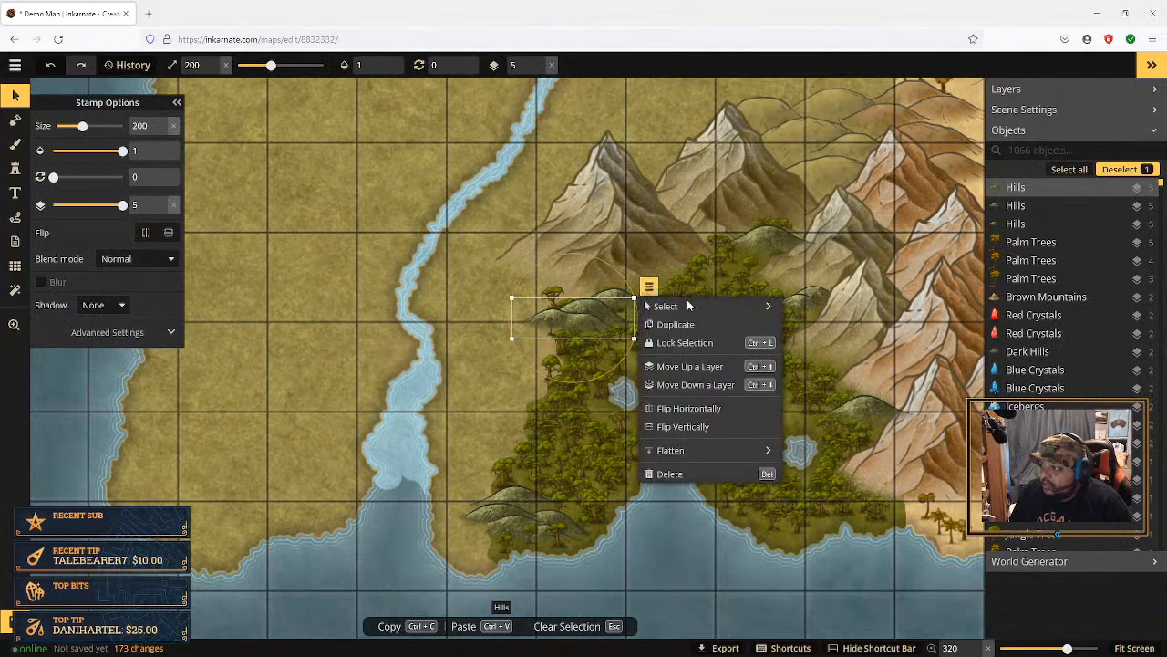
click(699, 386)
click(698, 387)
click(699, 387)
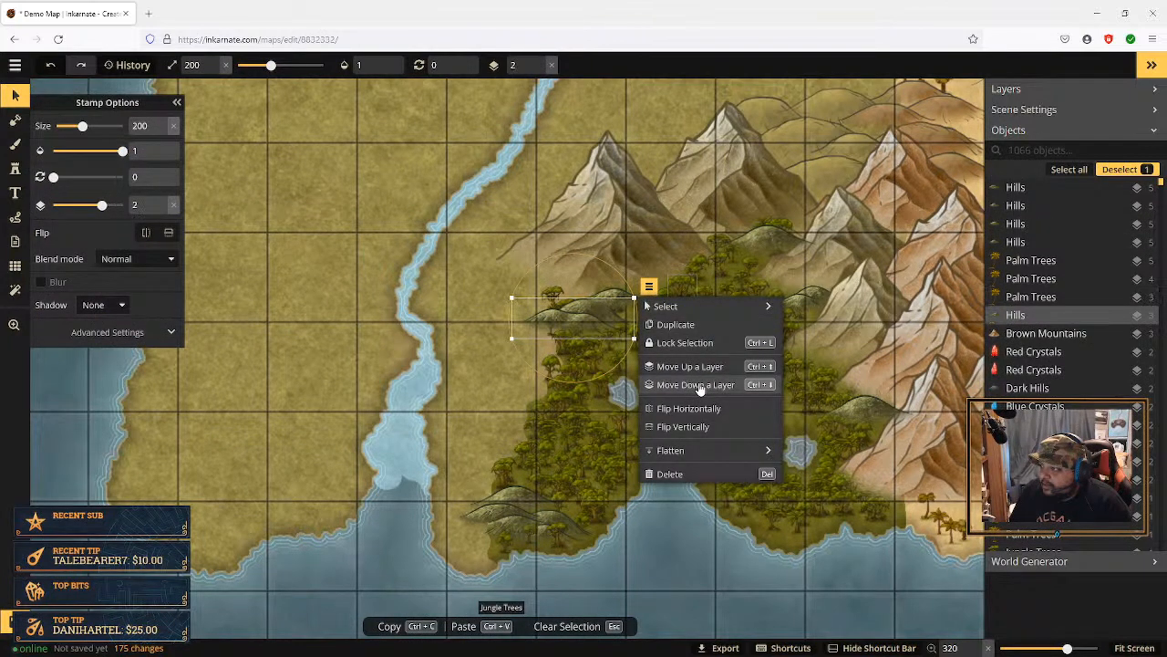
click(698, 386)
click(696, 384)
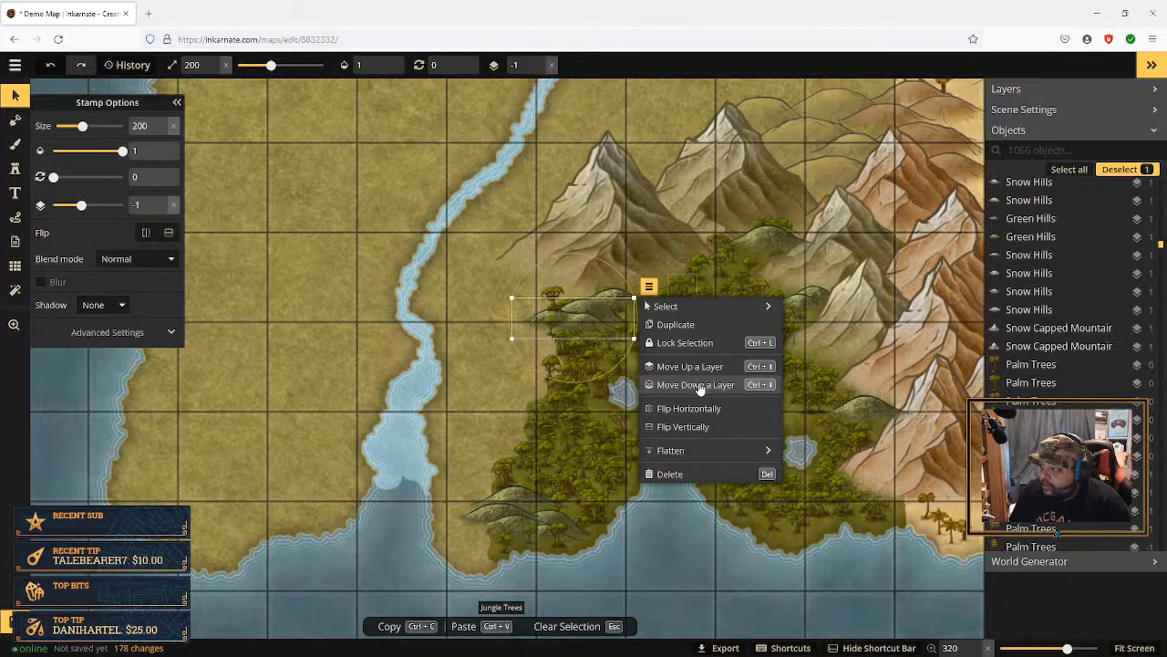
click(696, 384)
click(696, 384)
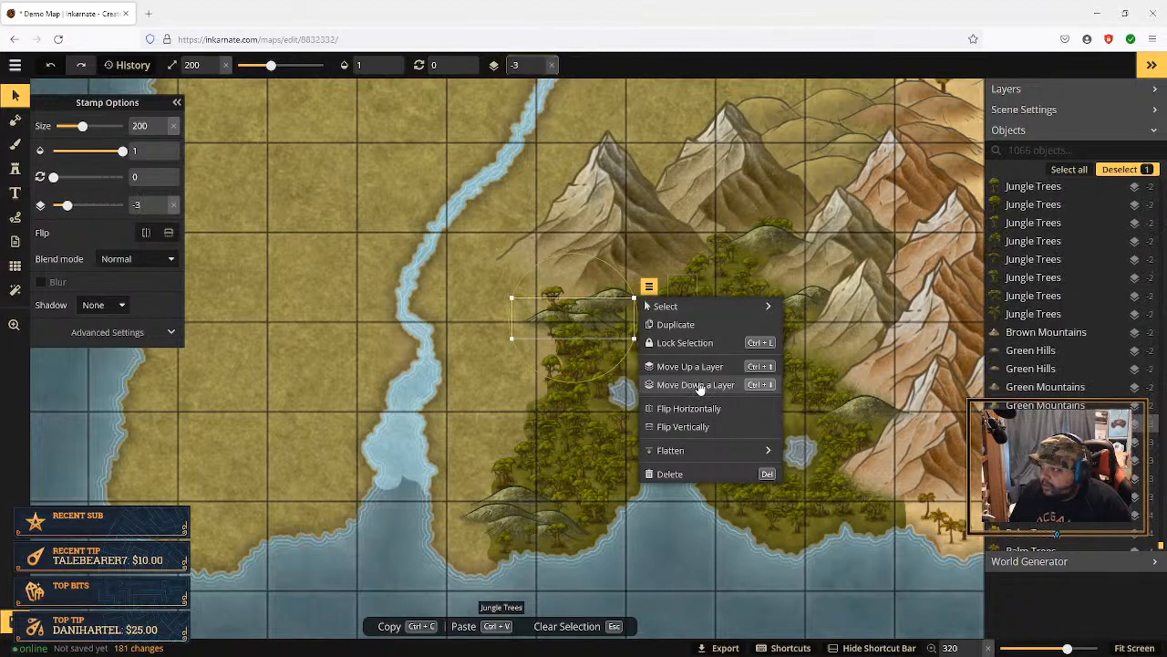
click(696, 383)
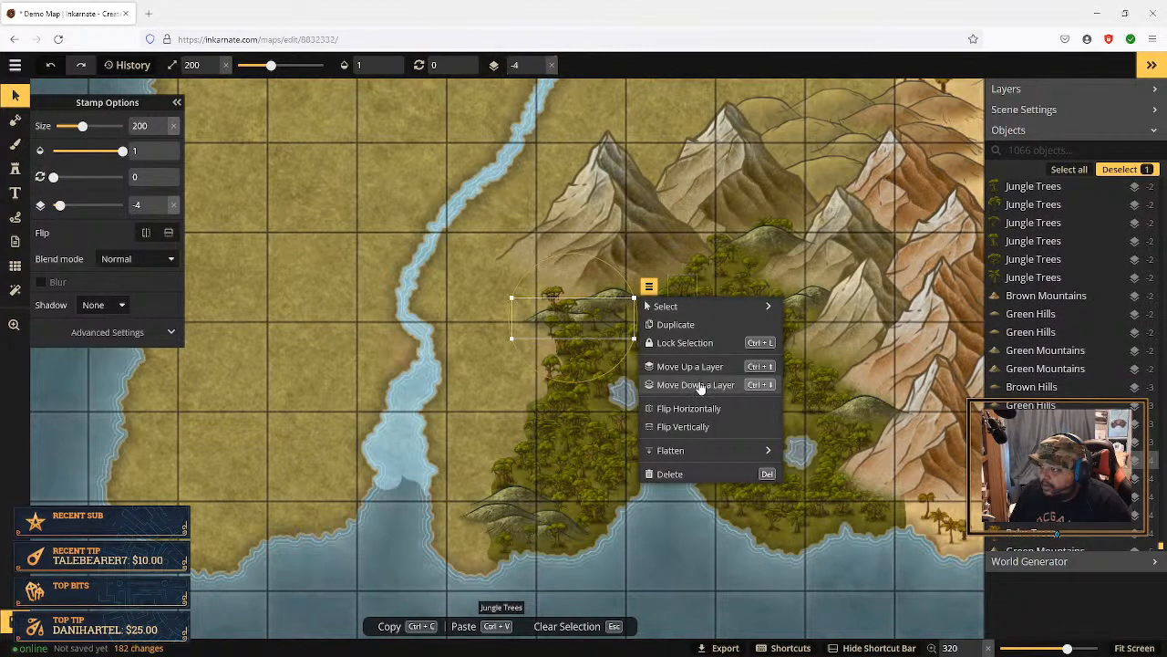
Step: Select the jungle tree on the northwestern hills and change its layer to -1
click(609, 301)
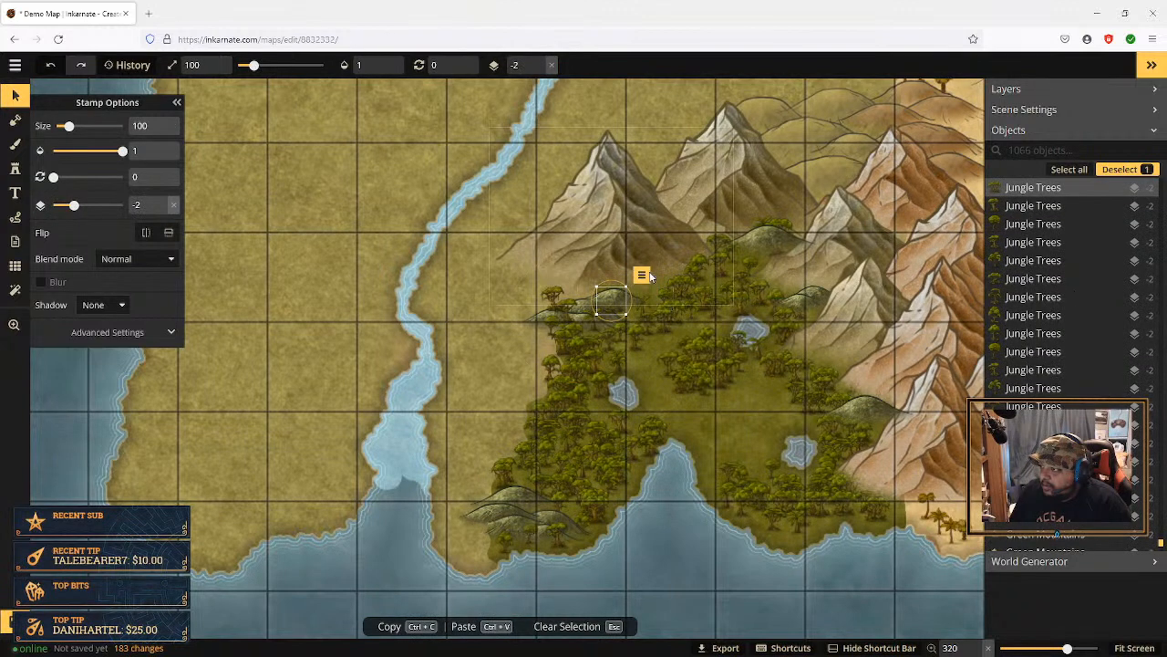
click(642, 274)
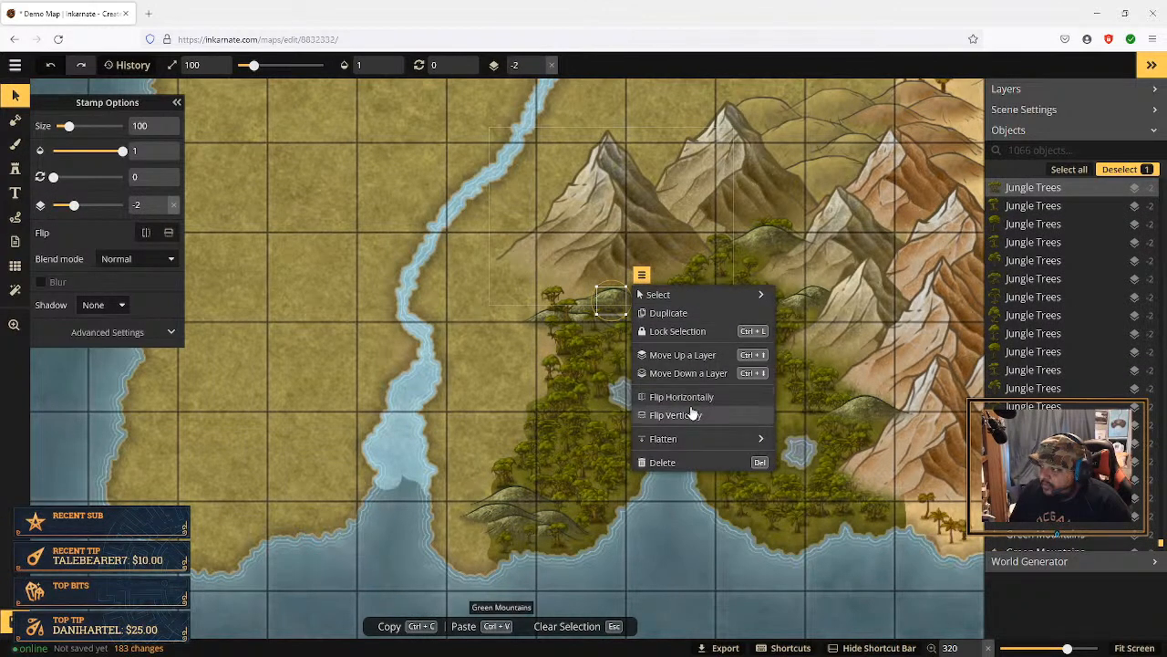
click(701, 376)
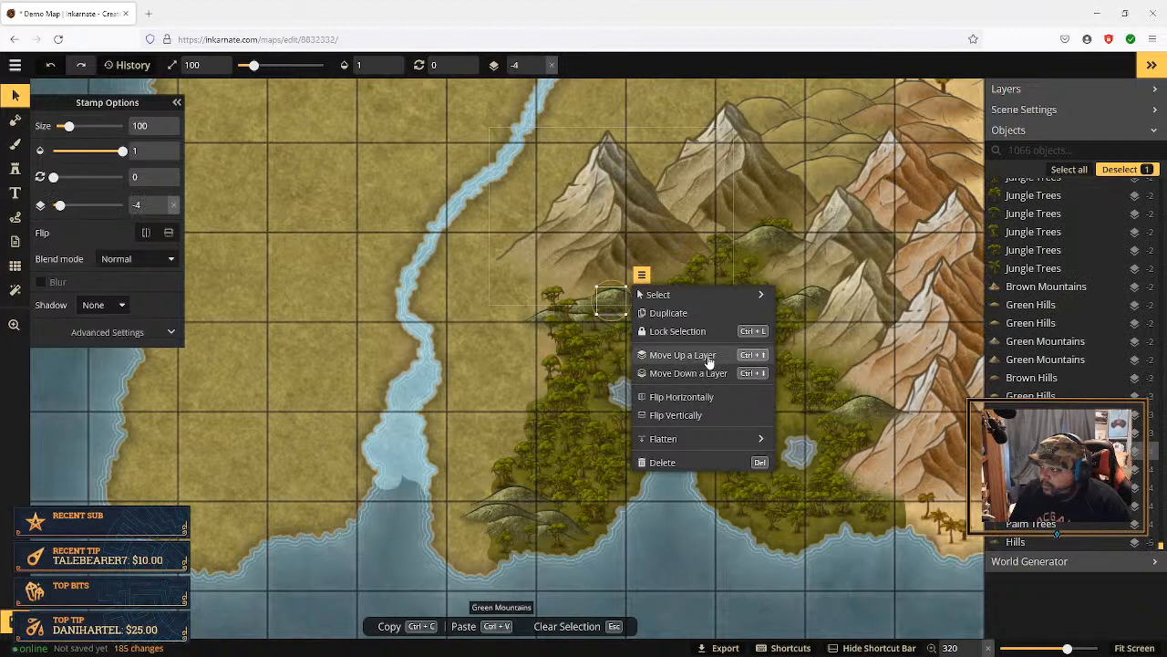
click(693, 356)
click(693, 356)
click(693, 356)
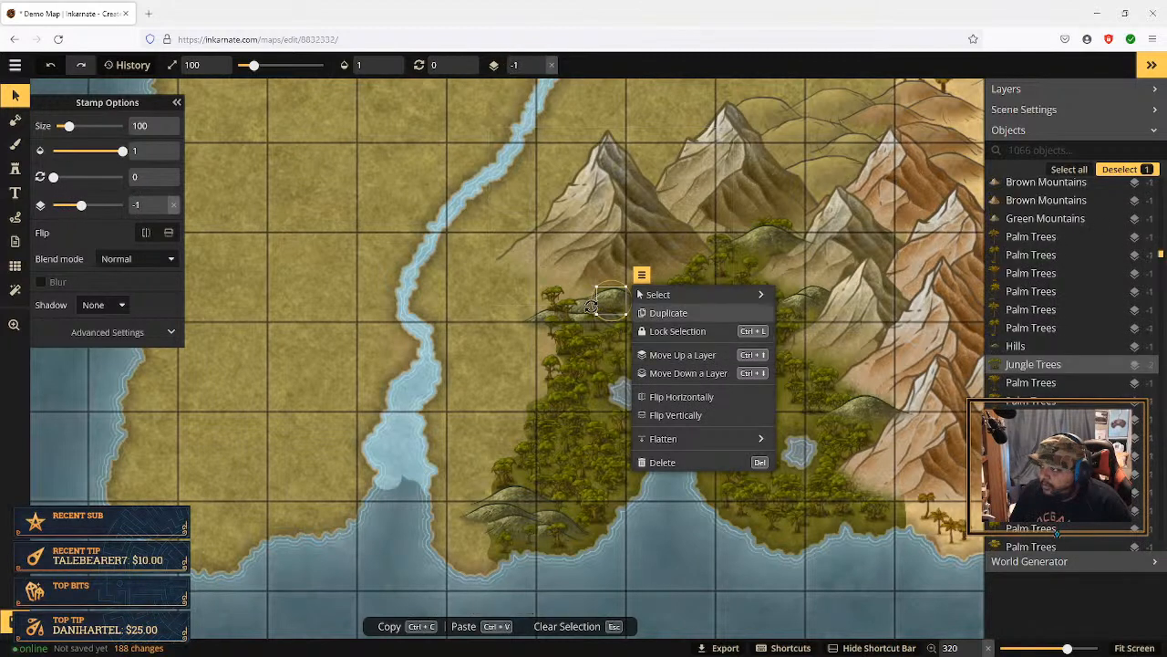
Step: Select the smaller back hills at the jungle's northwestern edge and move them down to layer -5
click(585, 311)
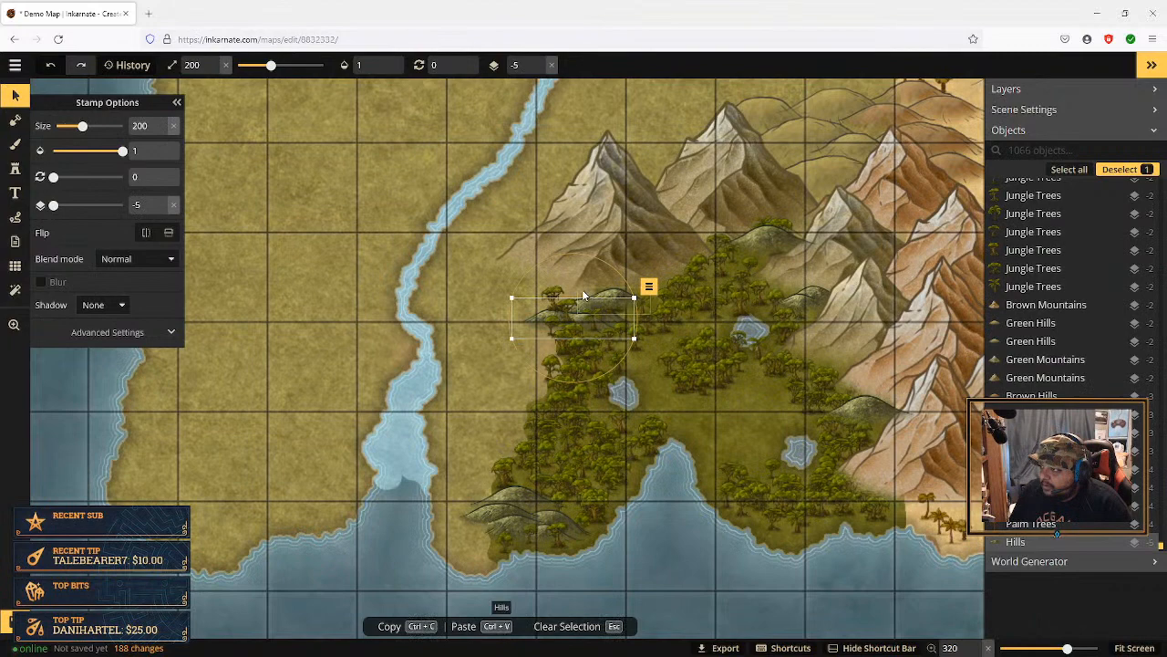
click(581, 290)
click(664, 275)
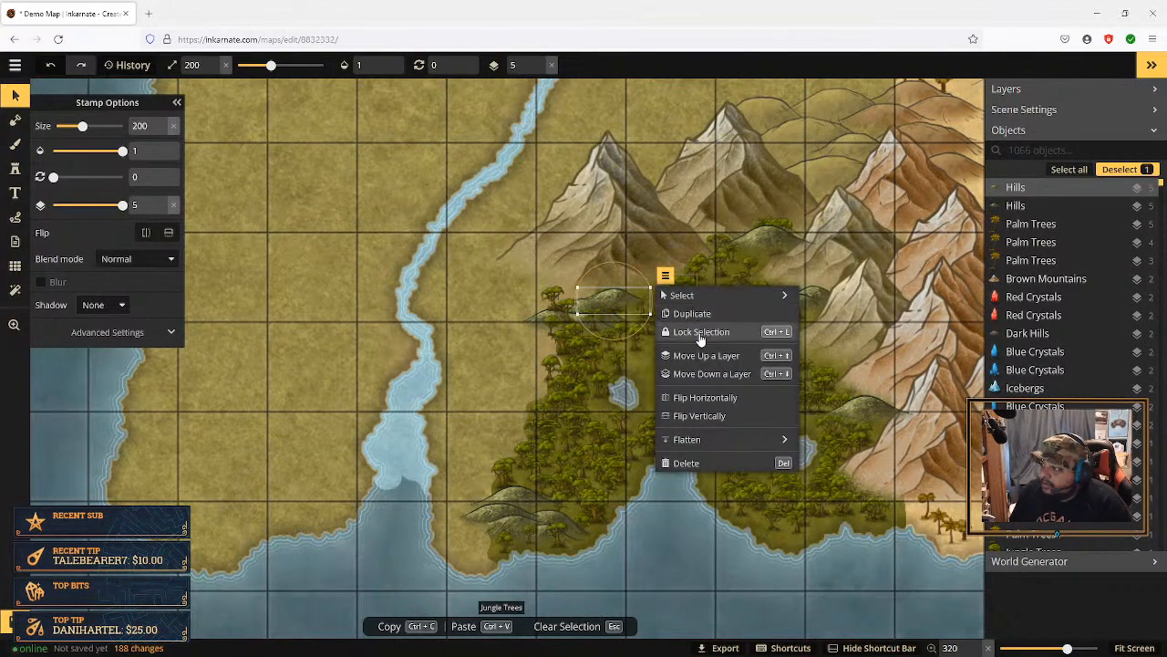
click(707, 374)
click(707, 374)
click(706, 374)
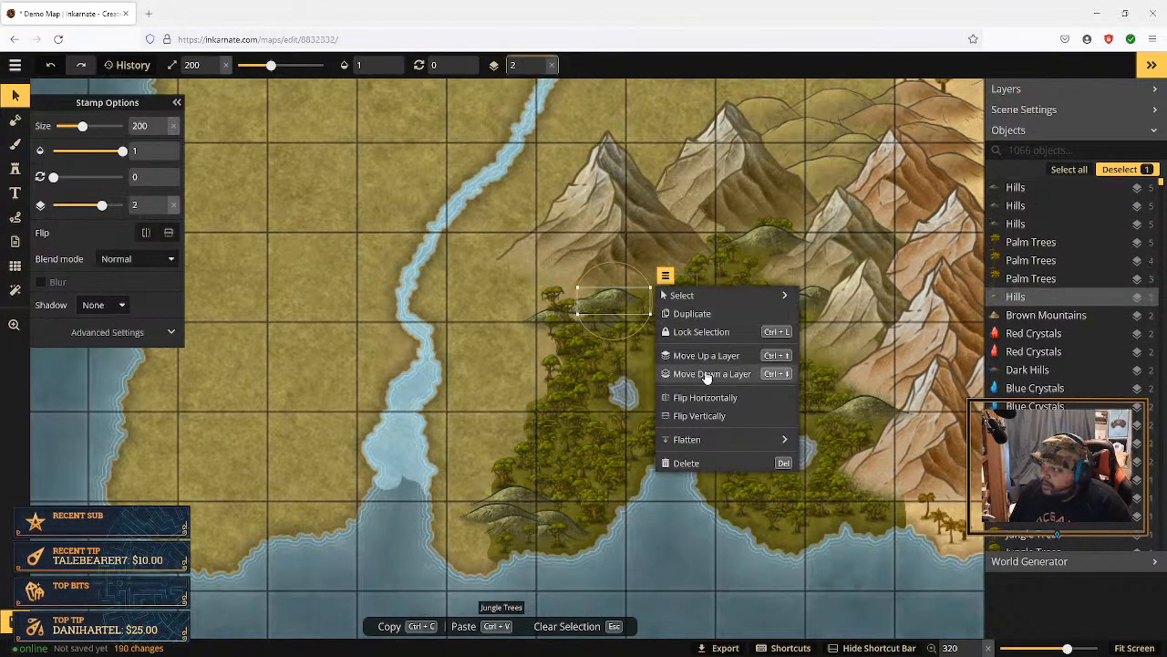
click(706, 374)
click(707, 374)
click(707, 373)
click(707, 374)
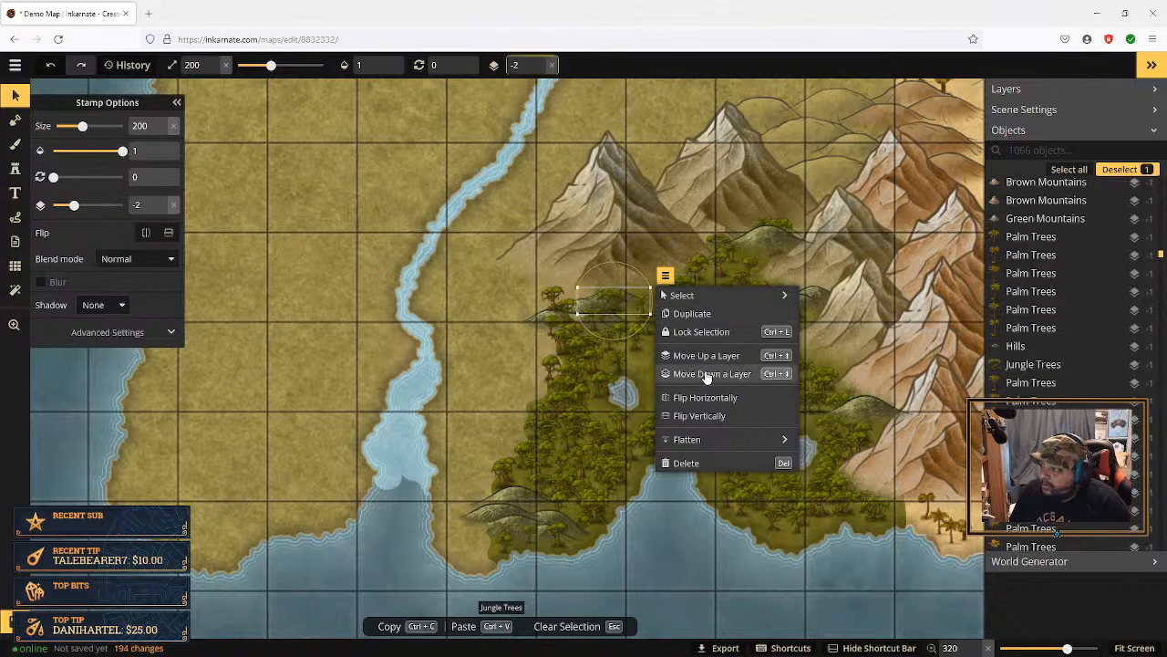
click(706, 374)
click(707, 374)
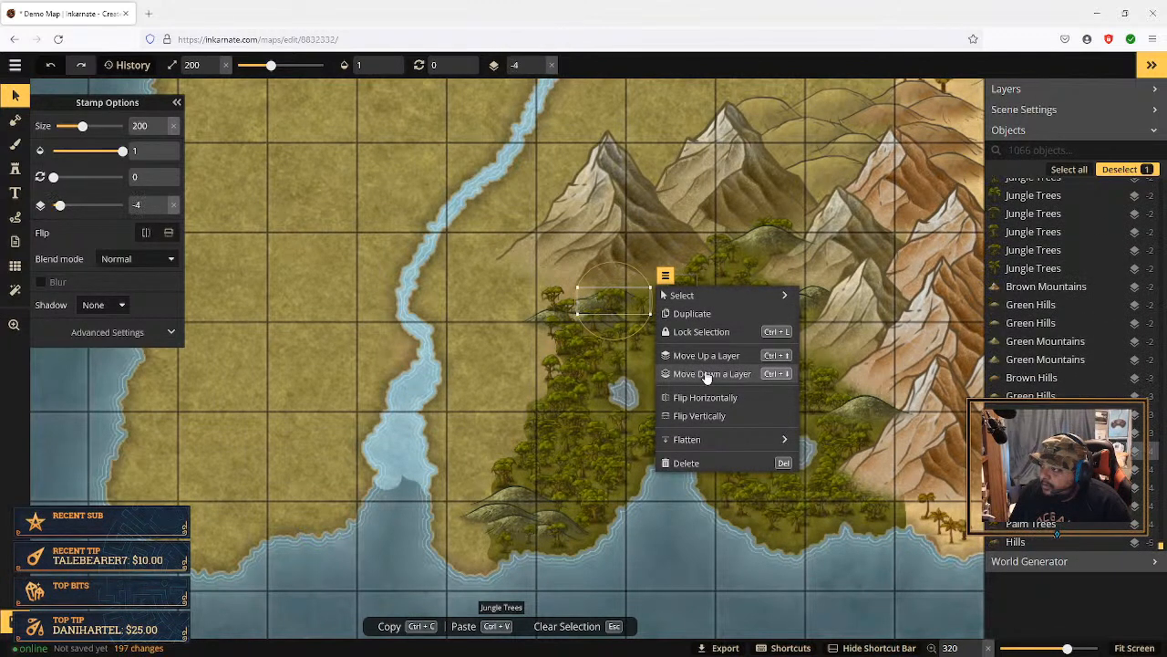
click(707, 374)
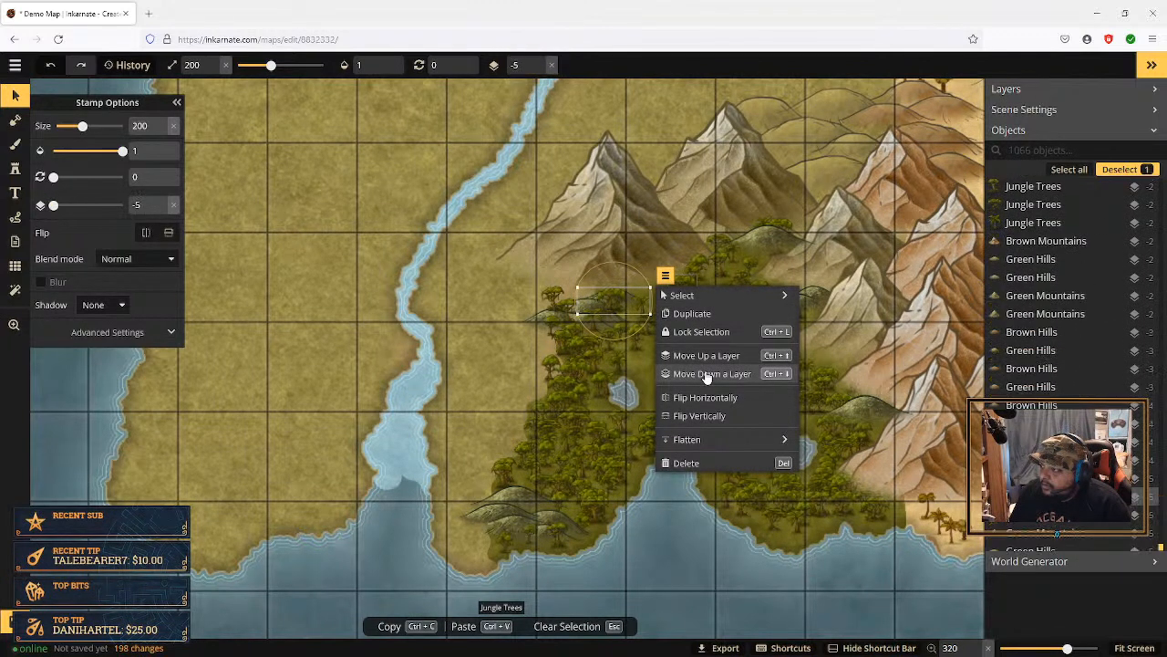
click(488, 366)
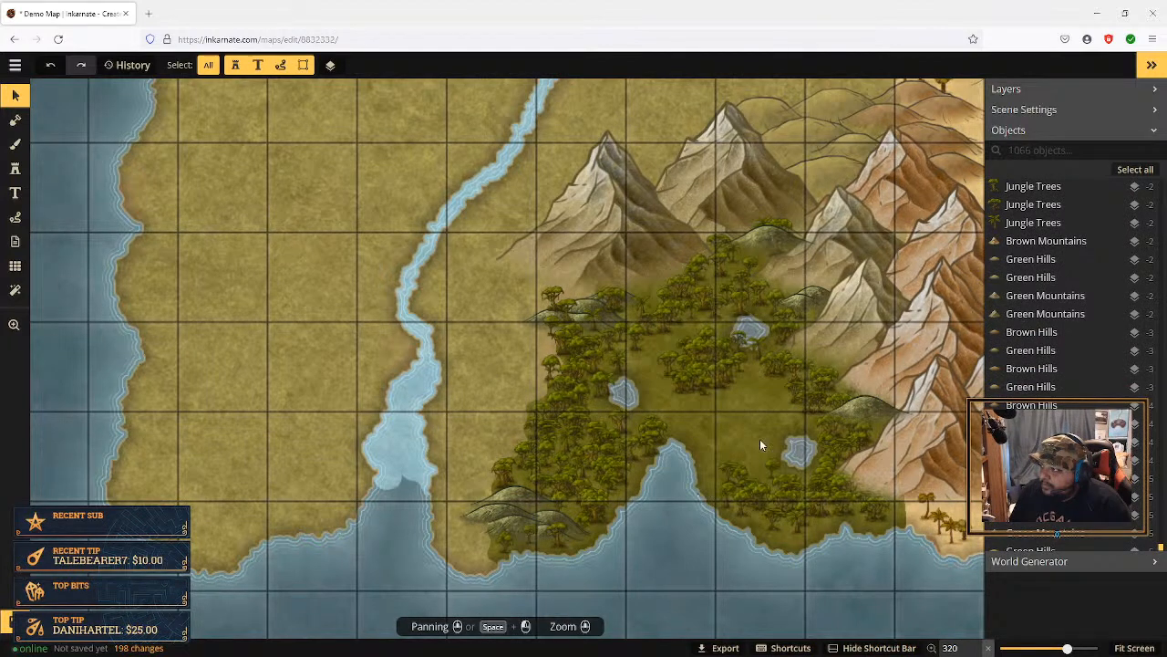
Step: Select the hills at the jungle's eastern edge beside the brown mountains and change their layer to -1
click(868, 411)
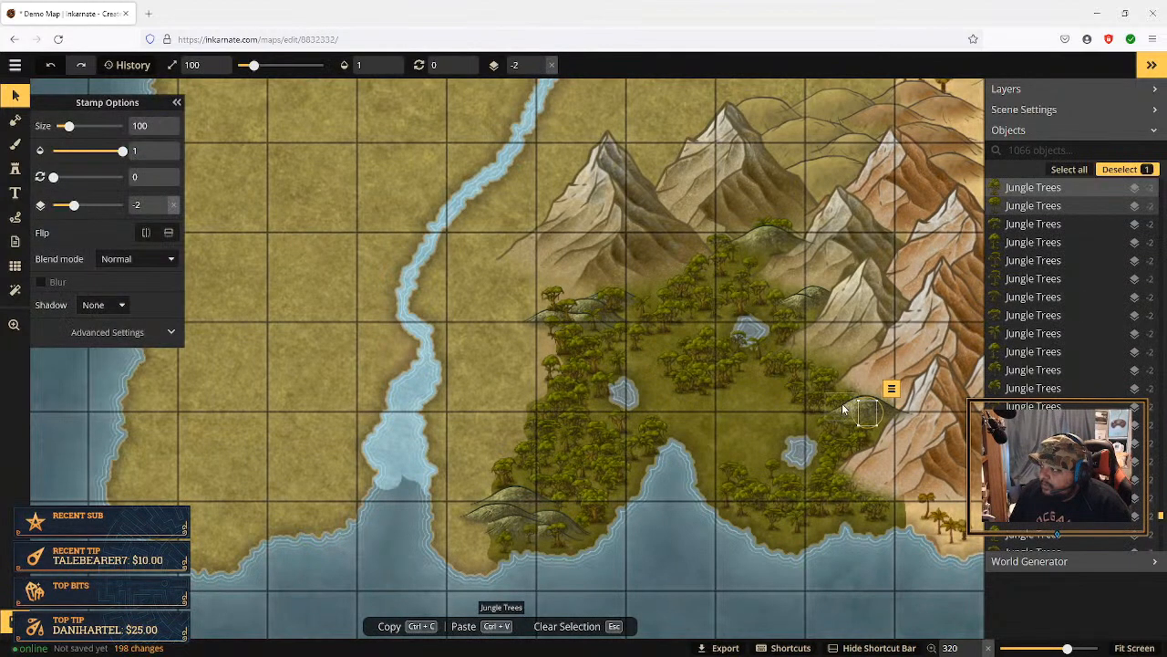
click(881, 400)
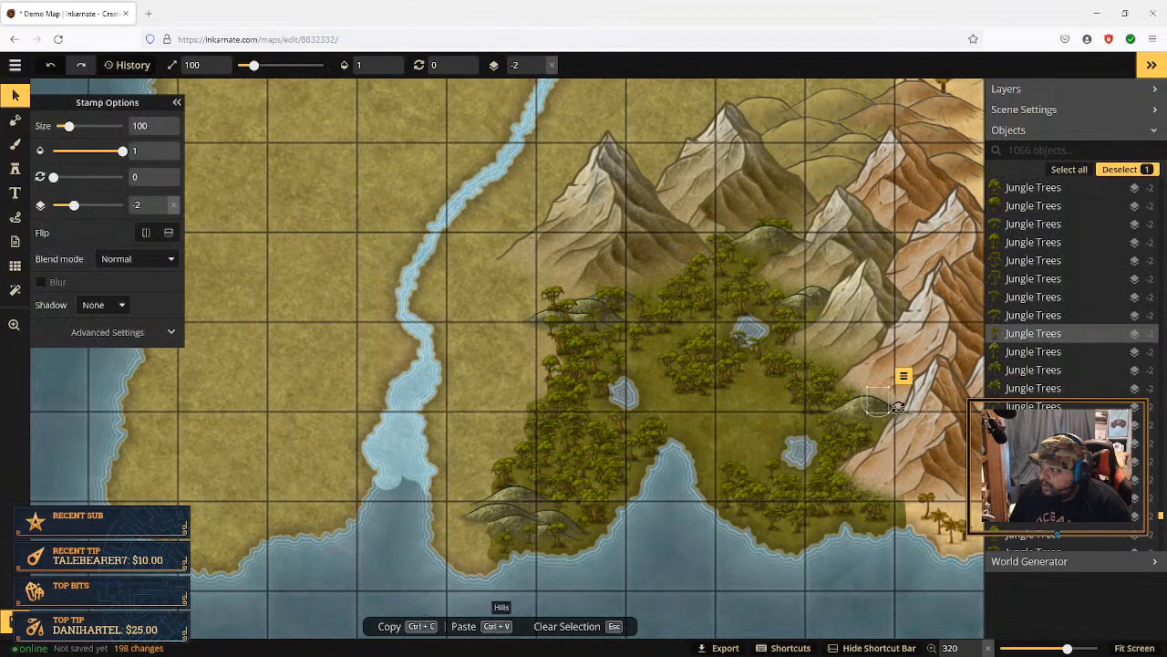
click(883, 421)
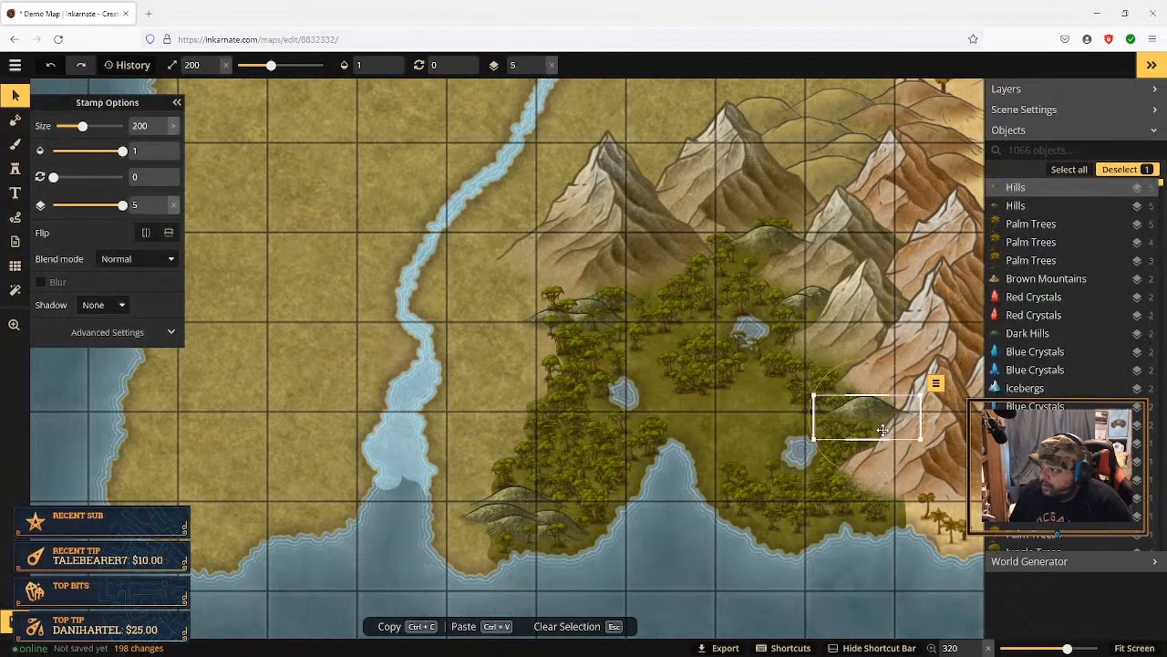
click(936, 385)
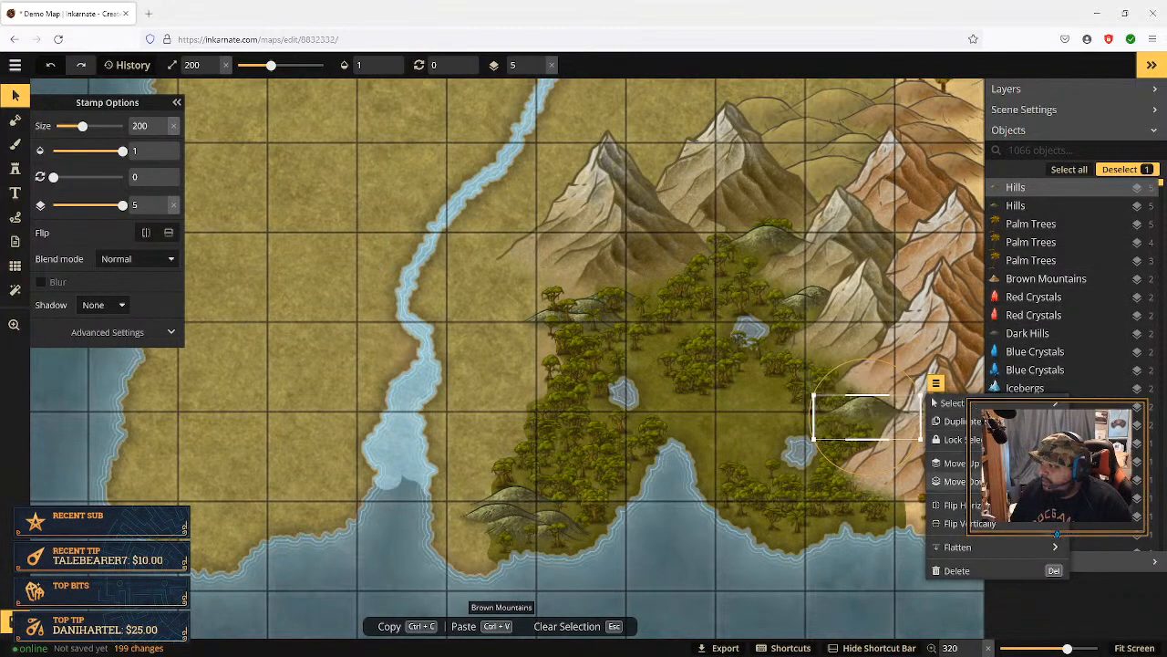
click(956, 481)
click(956, 481)
click(956, 481)
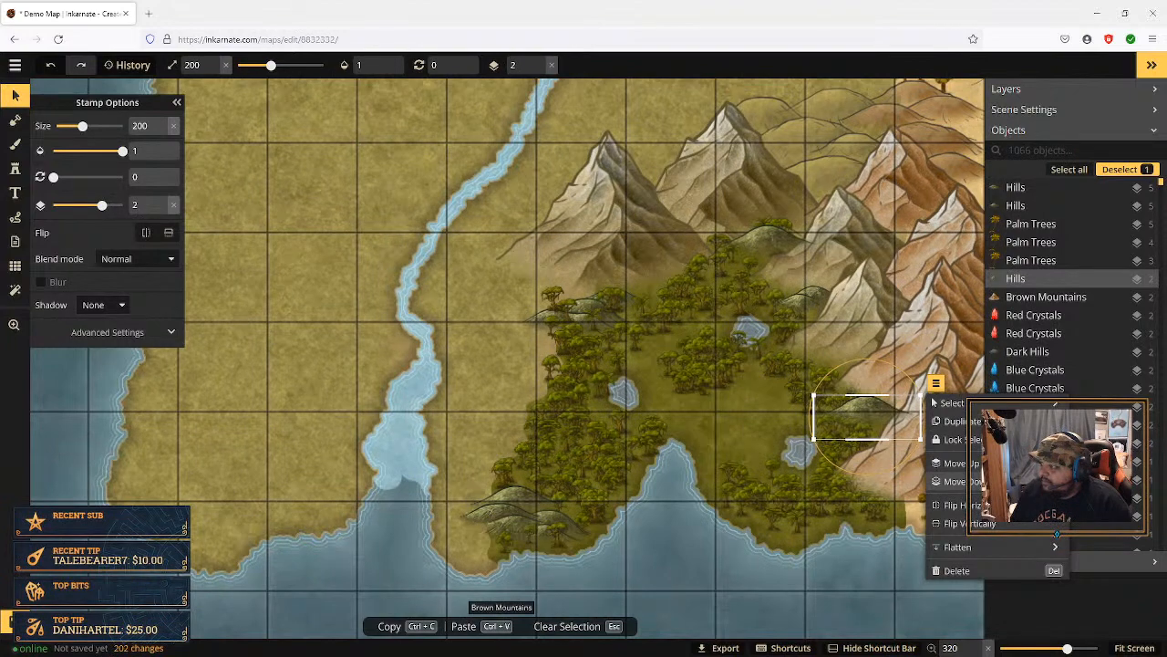
click(955, 481)
click(956, 480)
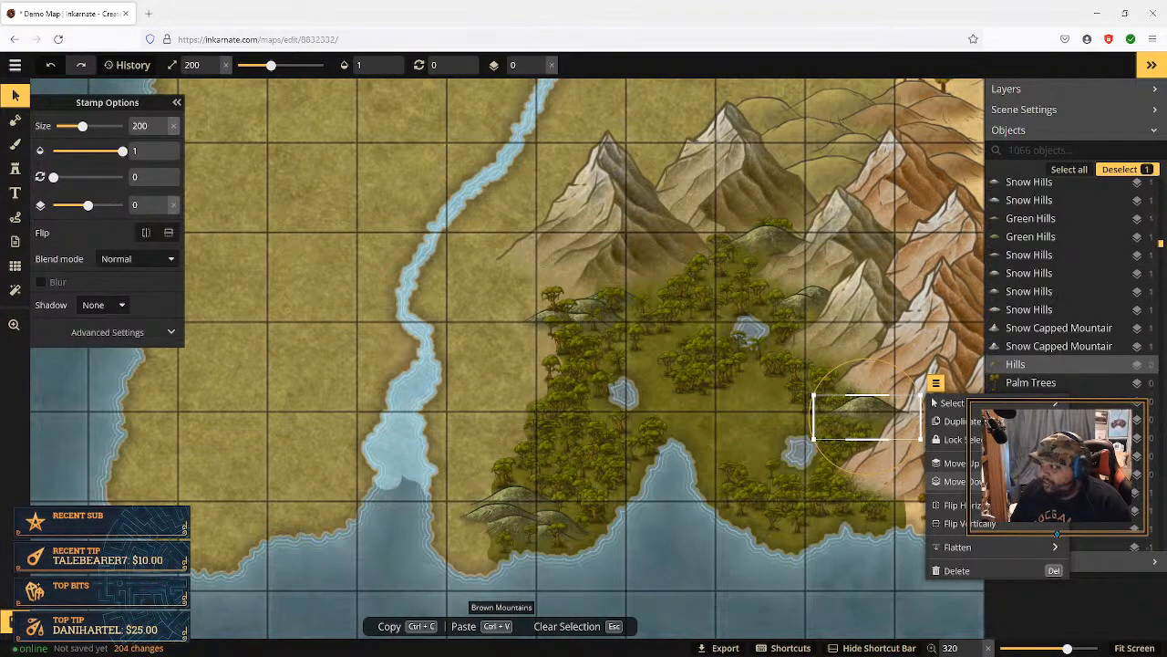
click(955, 481)
click(956, 480)
click(955, 481)
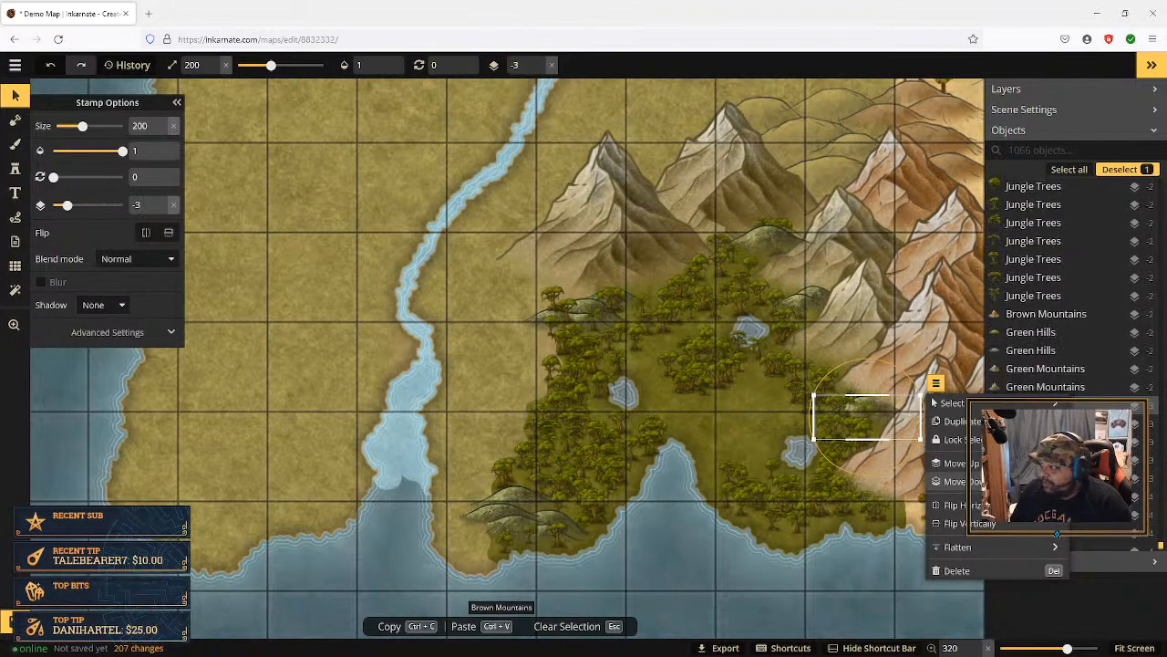
click(956, 463)
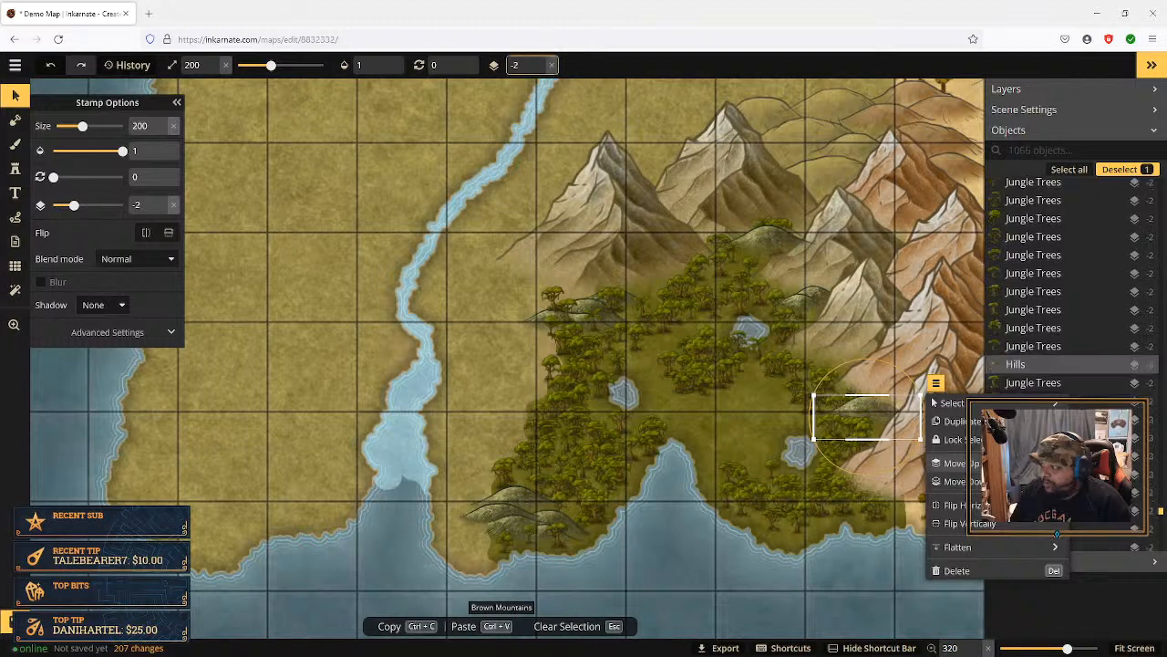
click(955, 463)
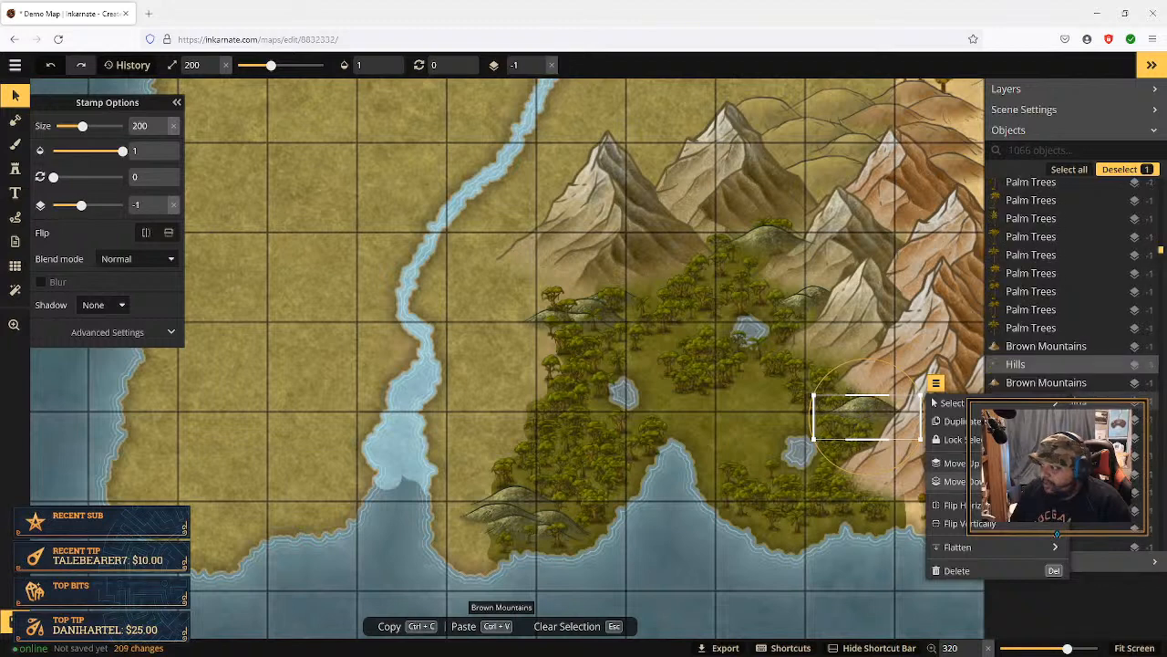
click(955, 481)
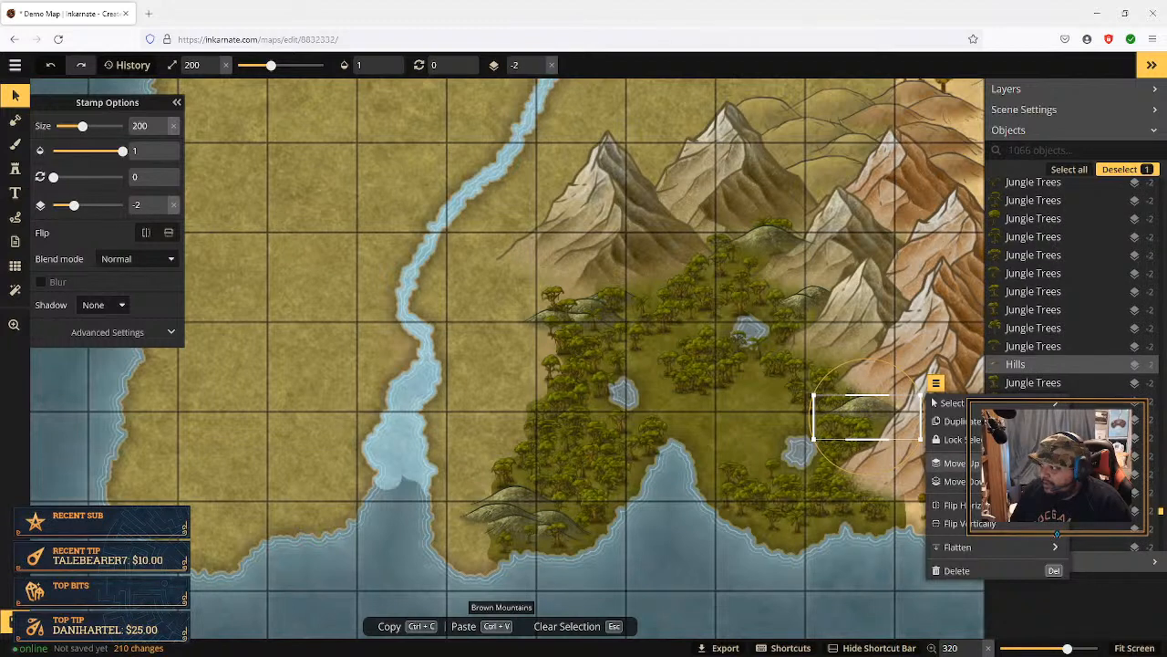
click(955, 463)
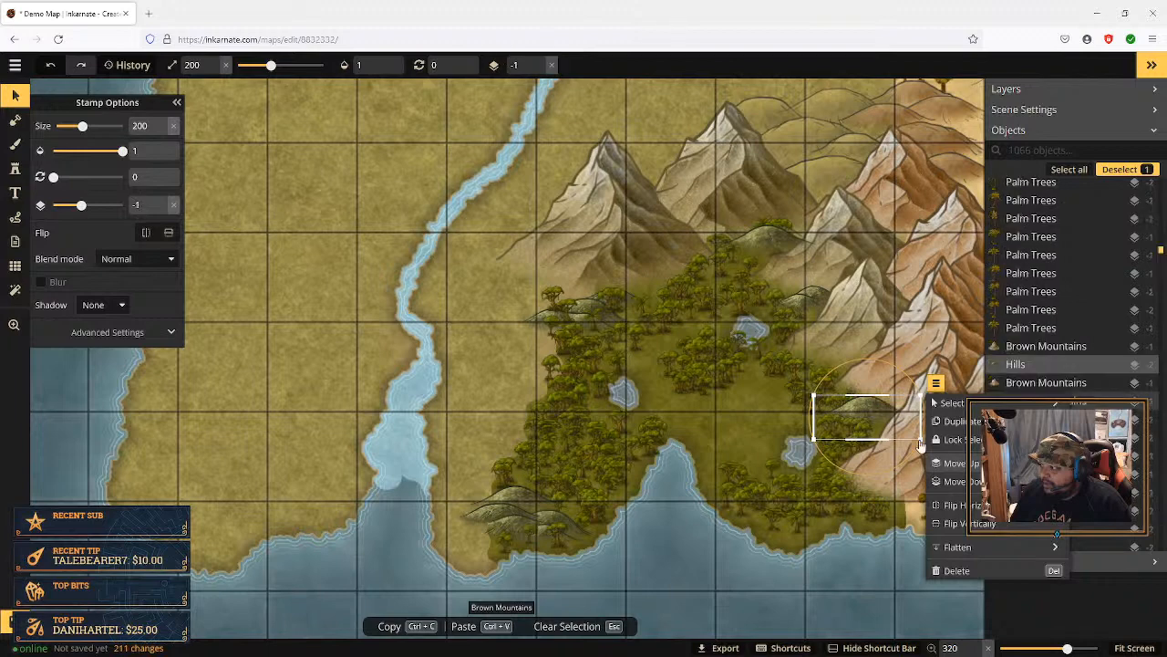
Step: Select the jungle tree at the western end of the eastern hills and move it up to layer -1
click(832, 426)
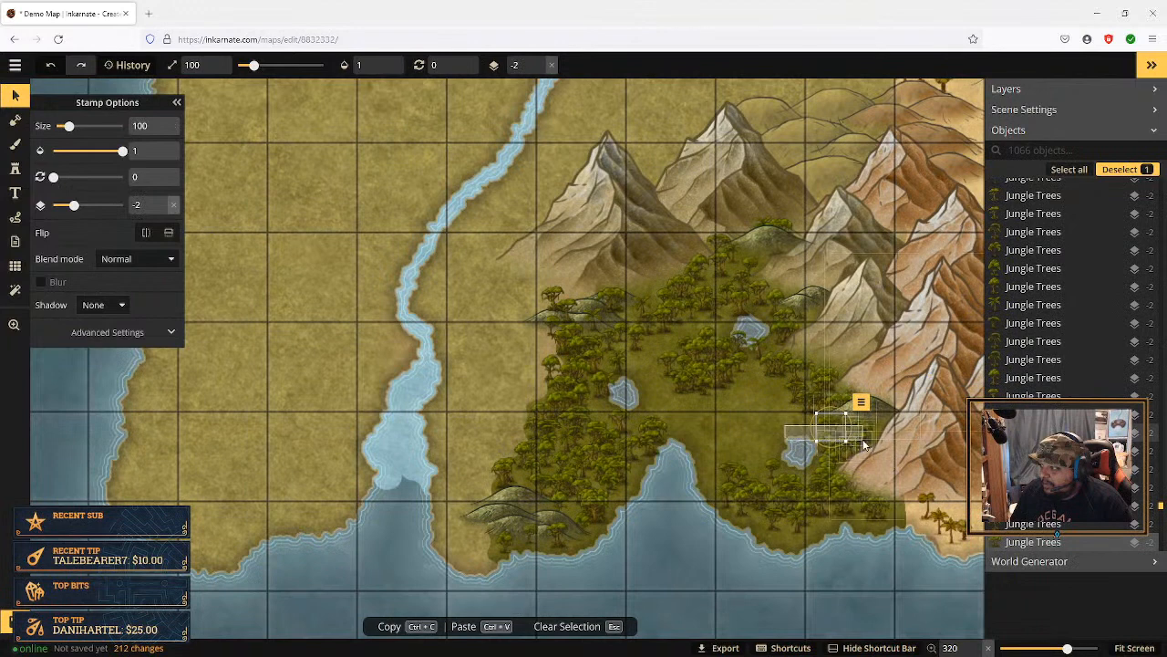
drag(864, 444, 849, 440)
click(833, 432)
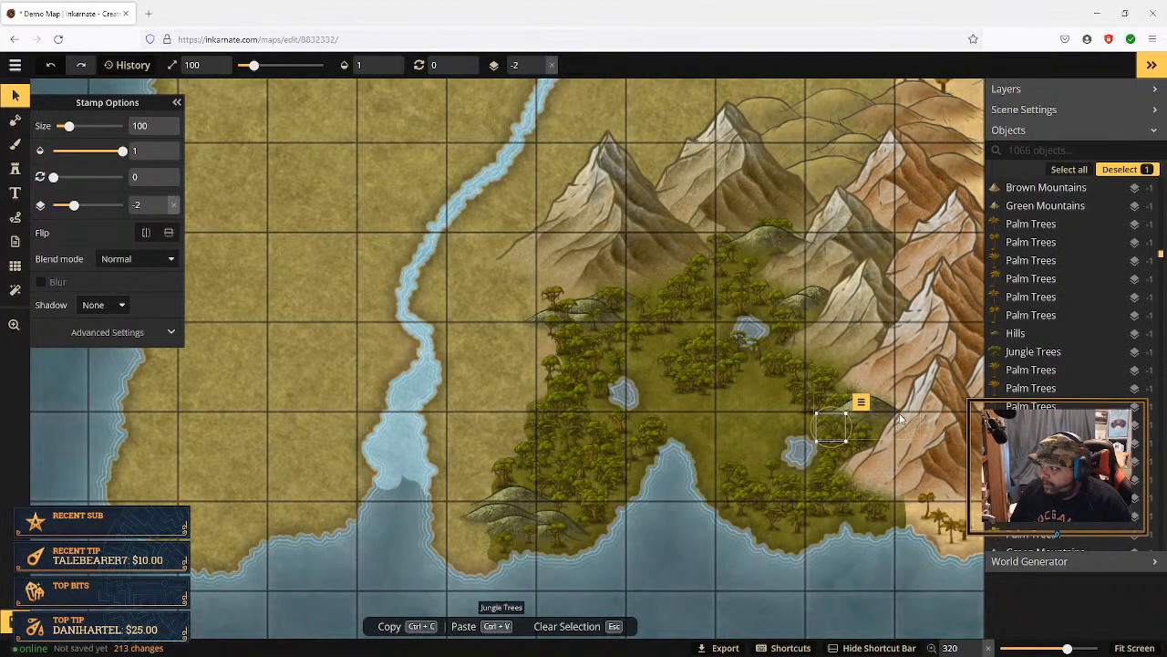
click(861, 402)
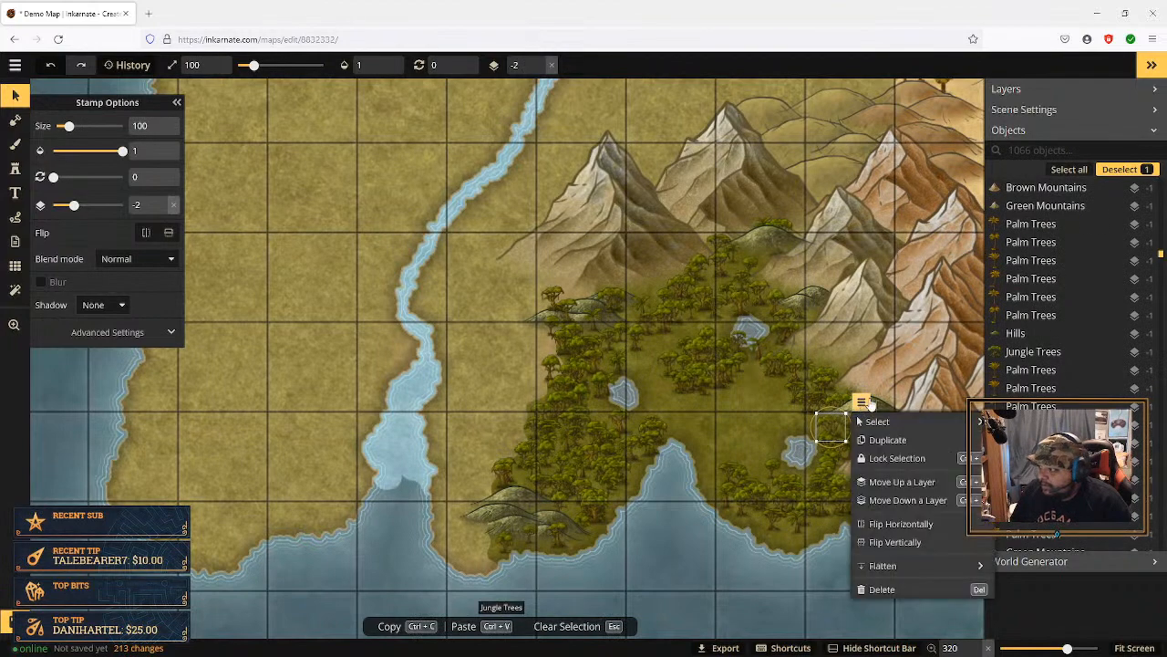
click(902, 482)
click(775, 428)
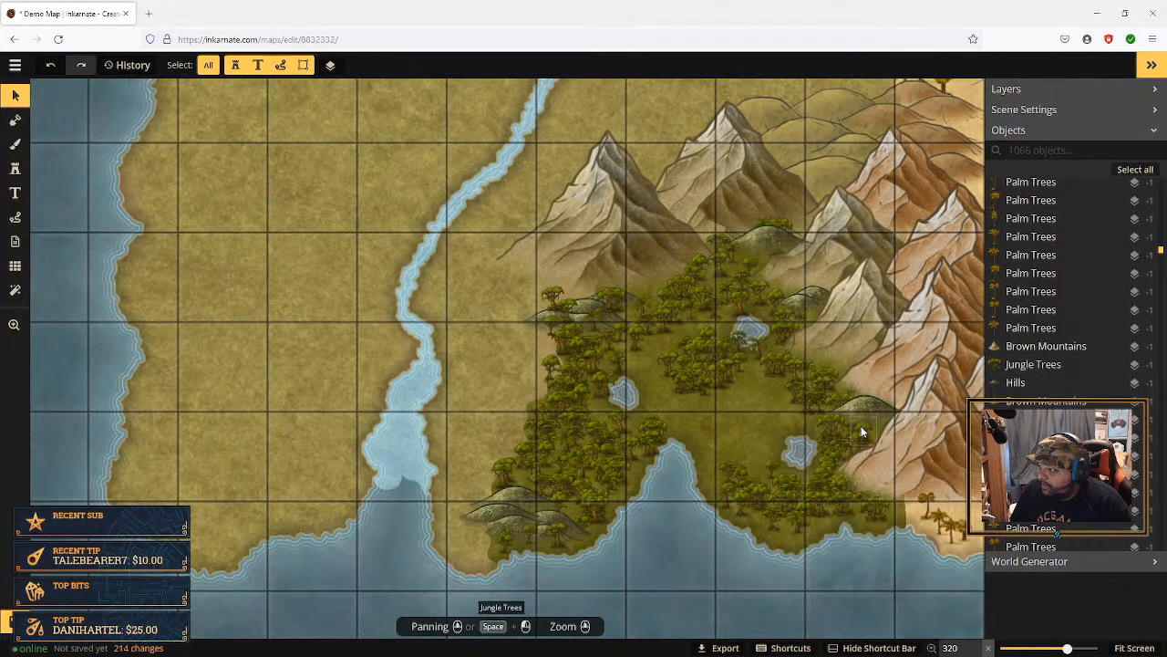
Step: Select the jungle tree at the southeastern foot of the eastern hills and move it up to layer 0
click(861, 425)
click(892, 405)
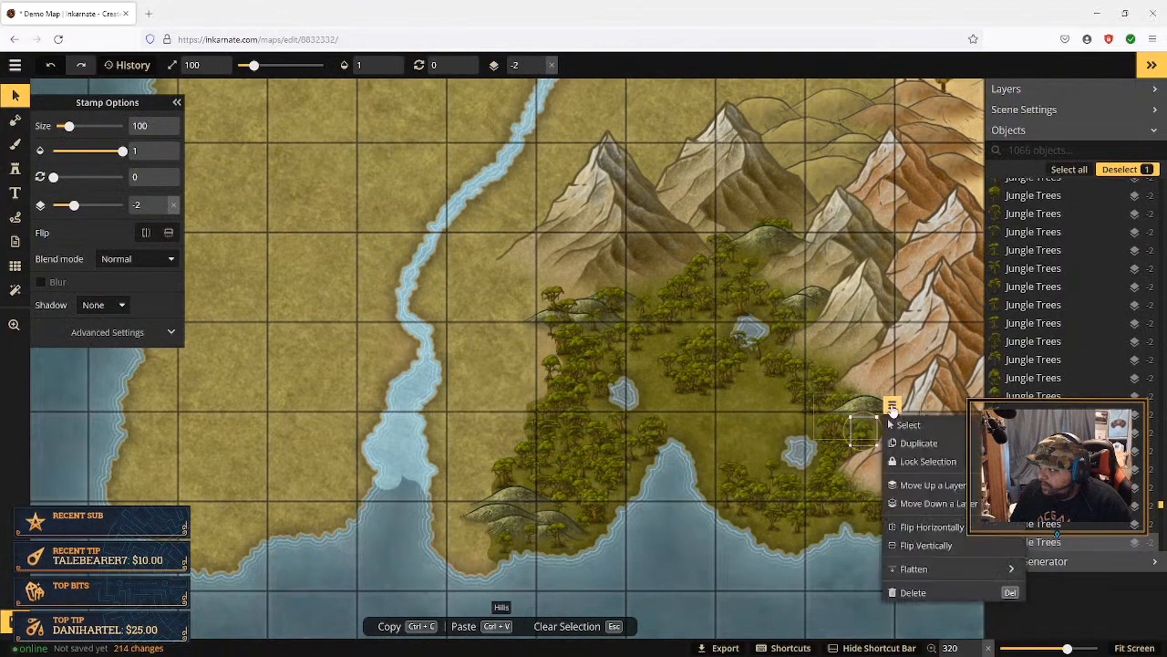
click(929, 484)
click(928, 484)
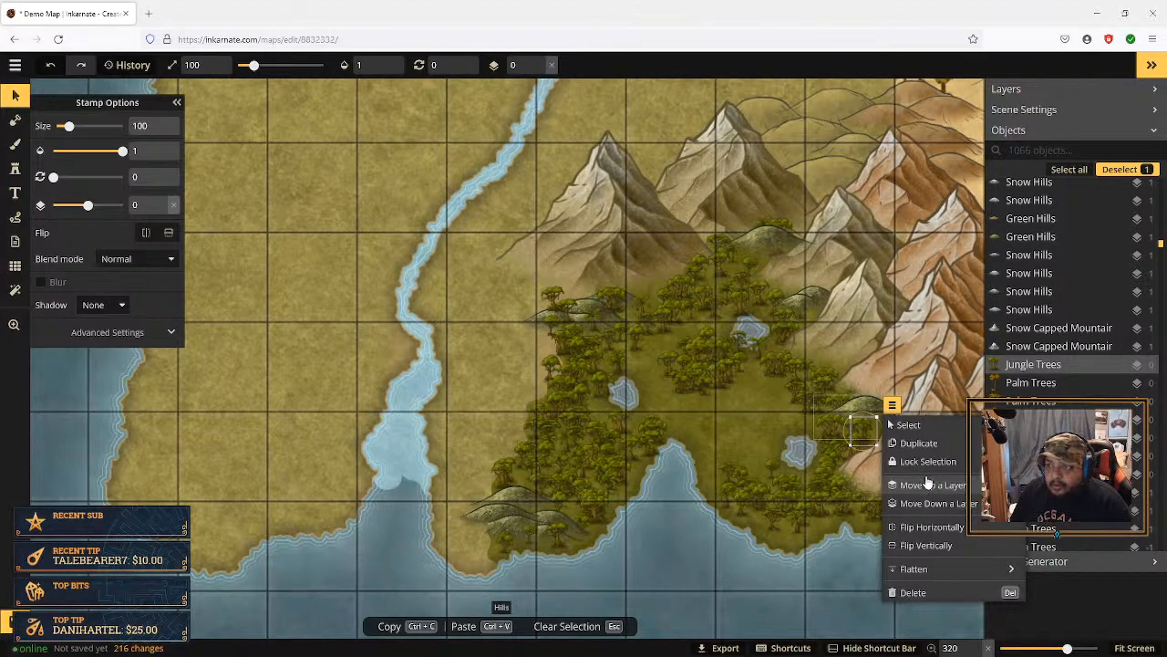
Step: Select the jungle tree in front of the middle of the eastern hills, raise it to layer 0 and clear the selection
click(858, 430)
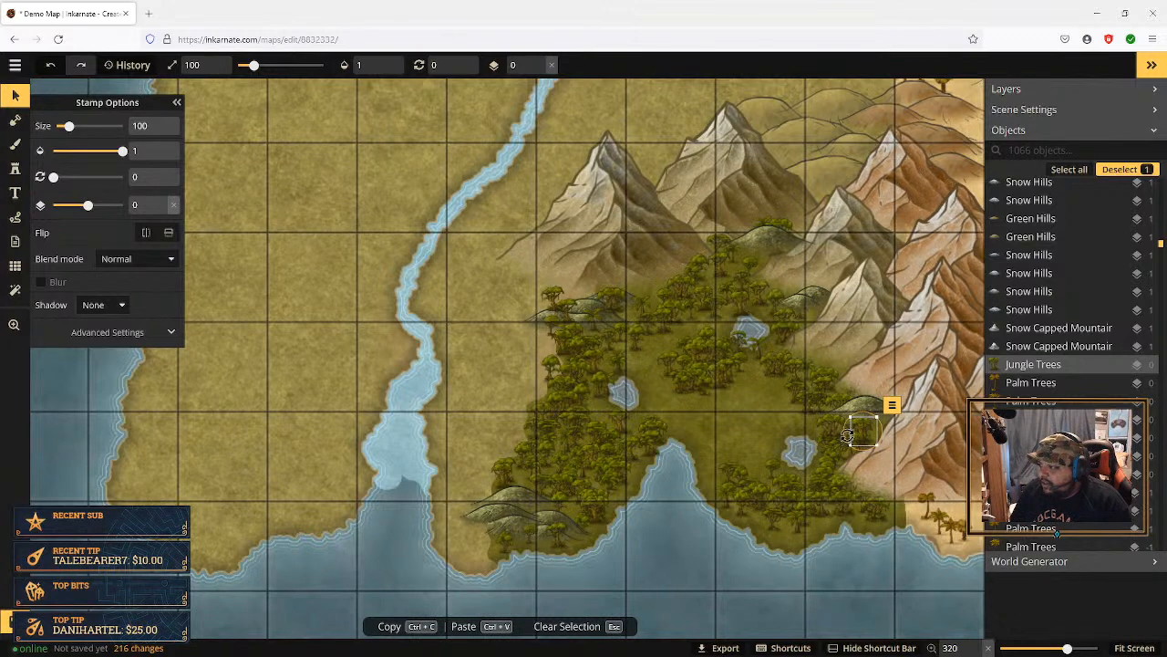
click(837, 436)
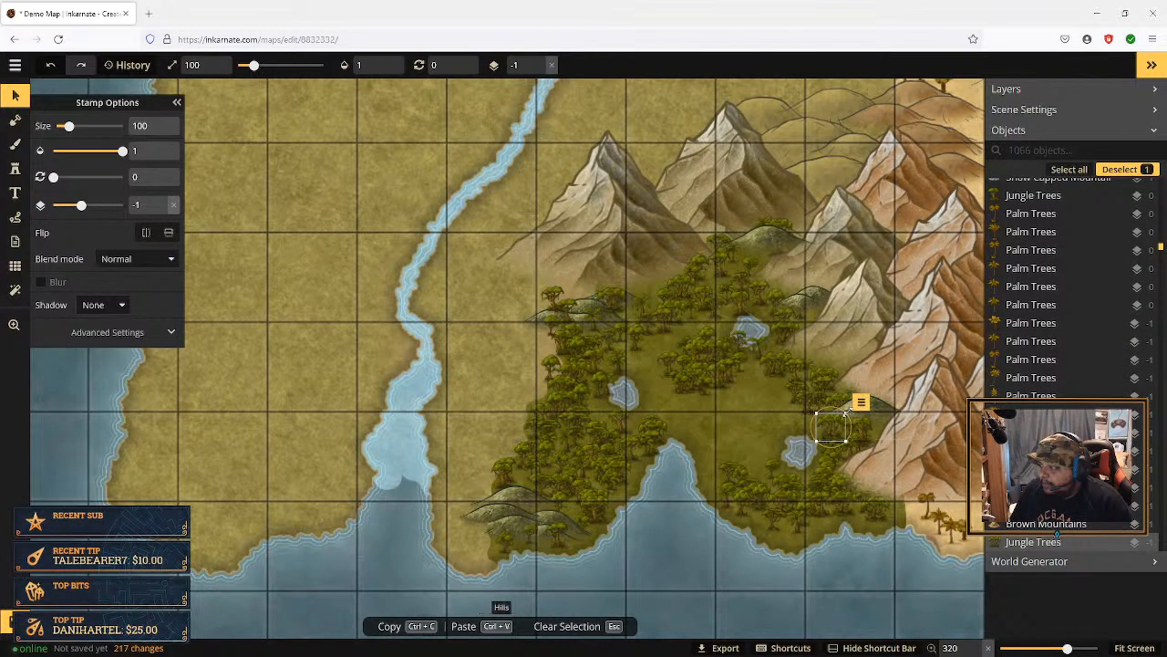
click(871, 415)
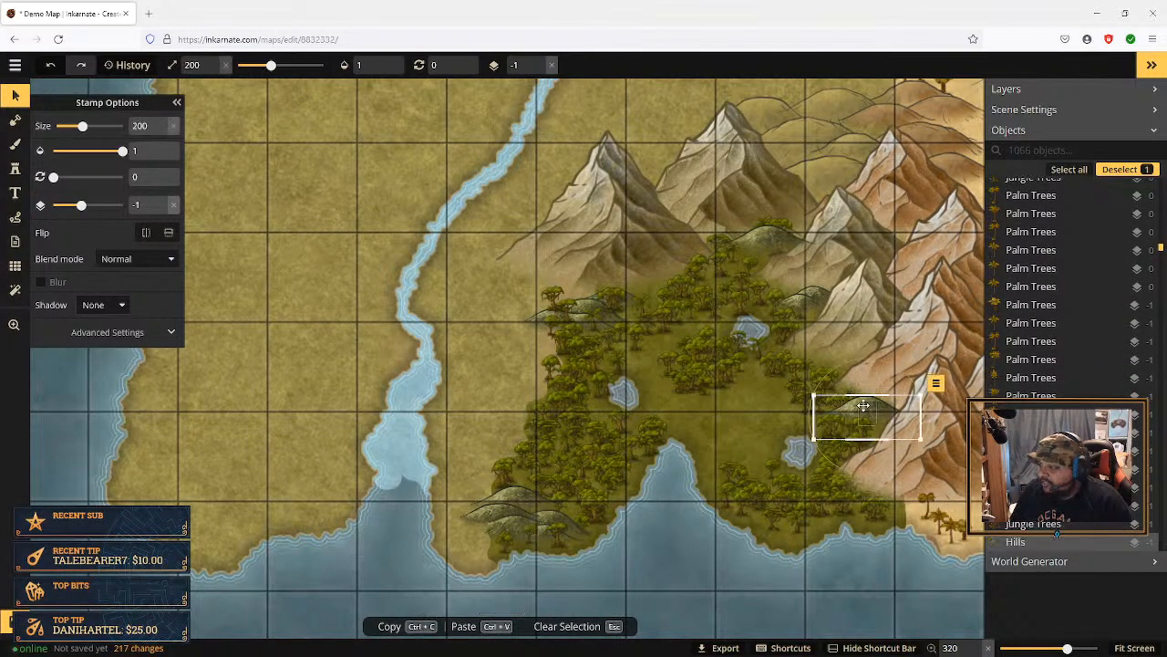
click(849, 423)
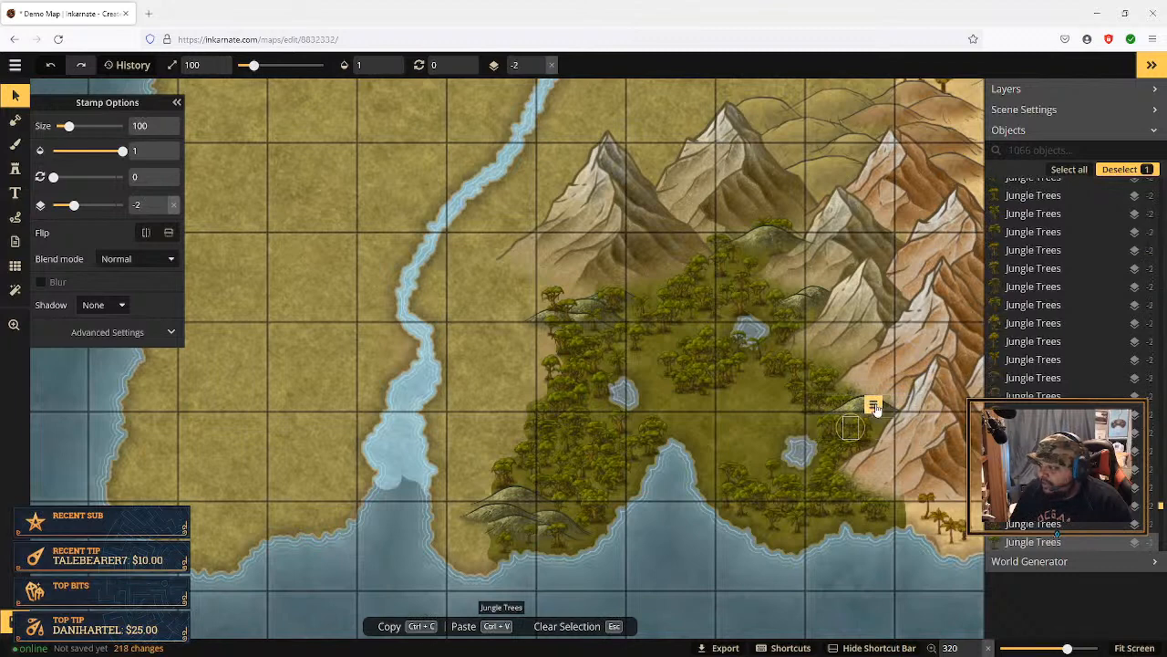
click(872, 405)
click(914, 484)
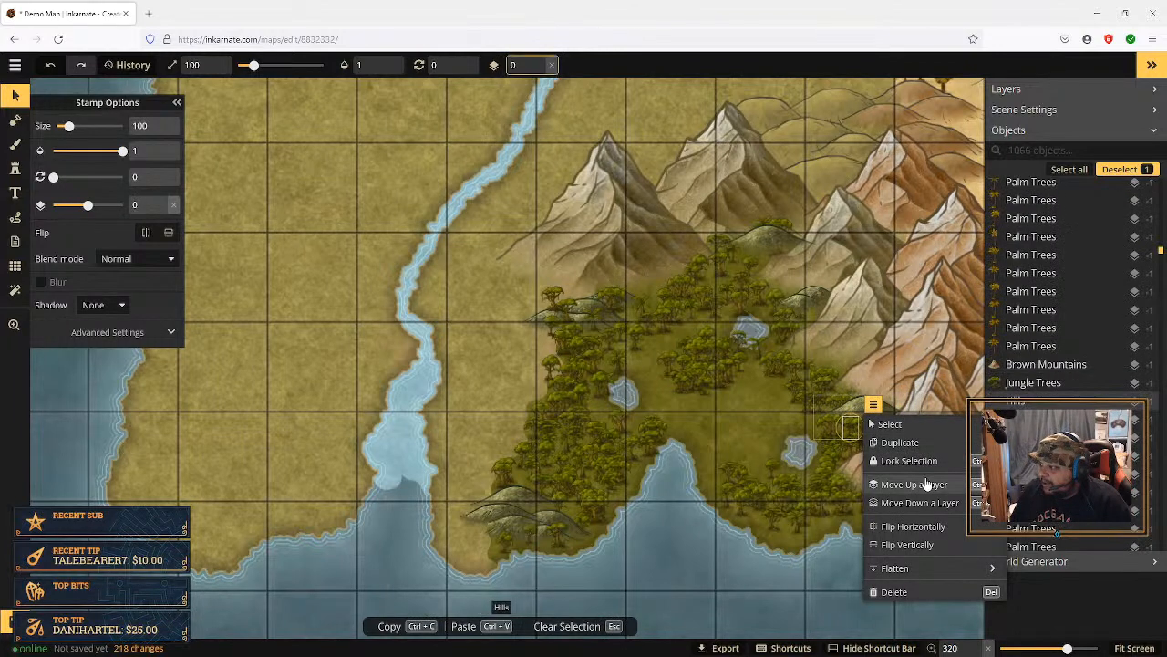
click(915, 485)
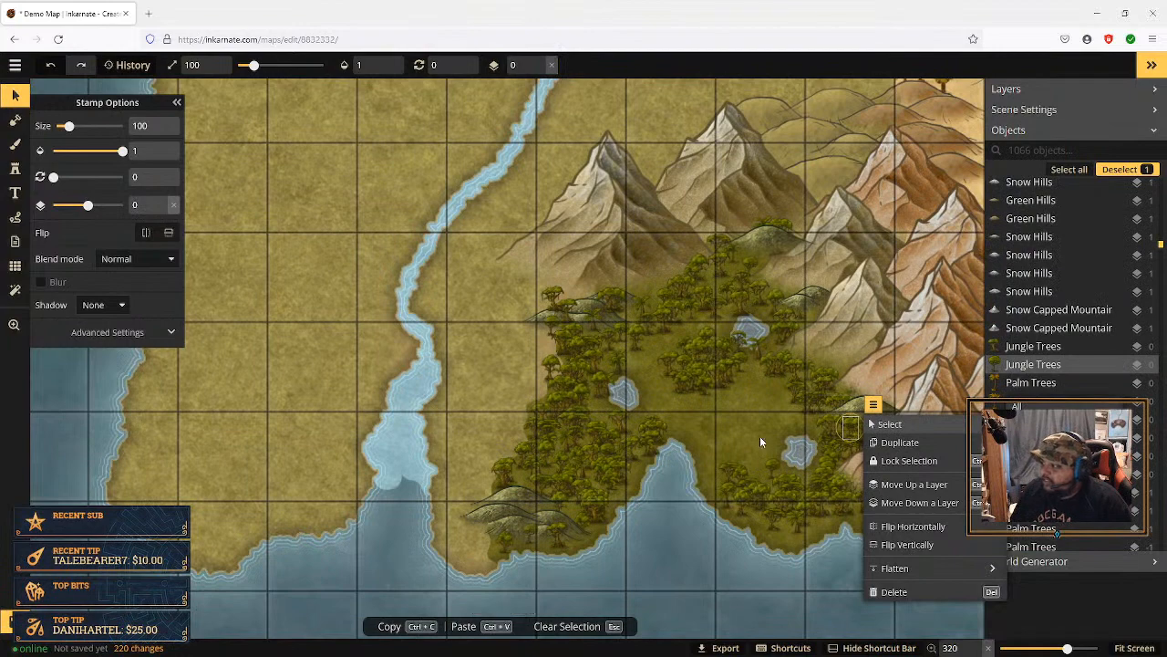
key(Escape)
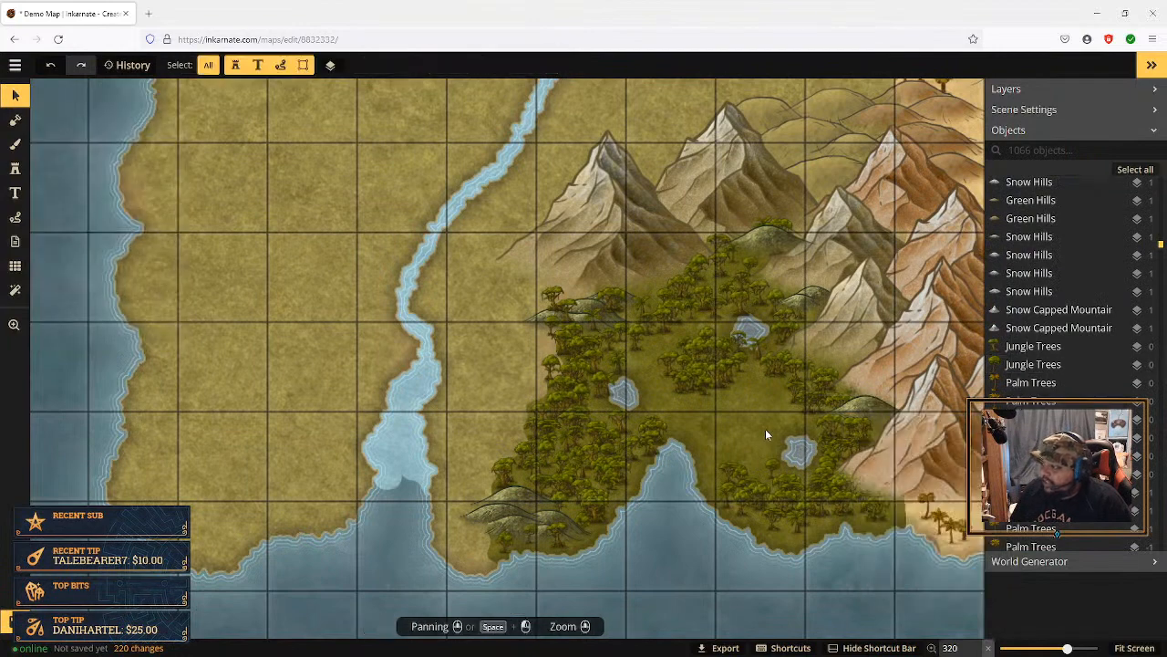
Step: Select the jungle tree at the eastern tip of the hills beside the brown mountains and raise it to layer 2
click(879, 404)
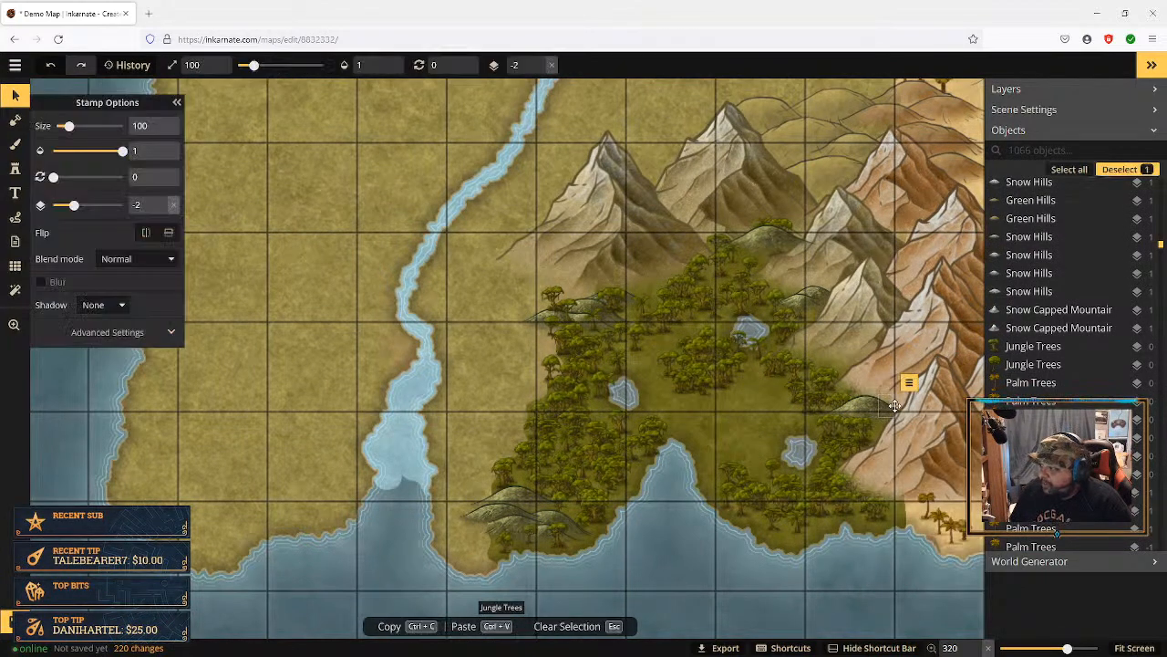
click(909, 384)
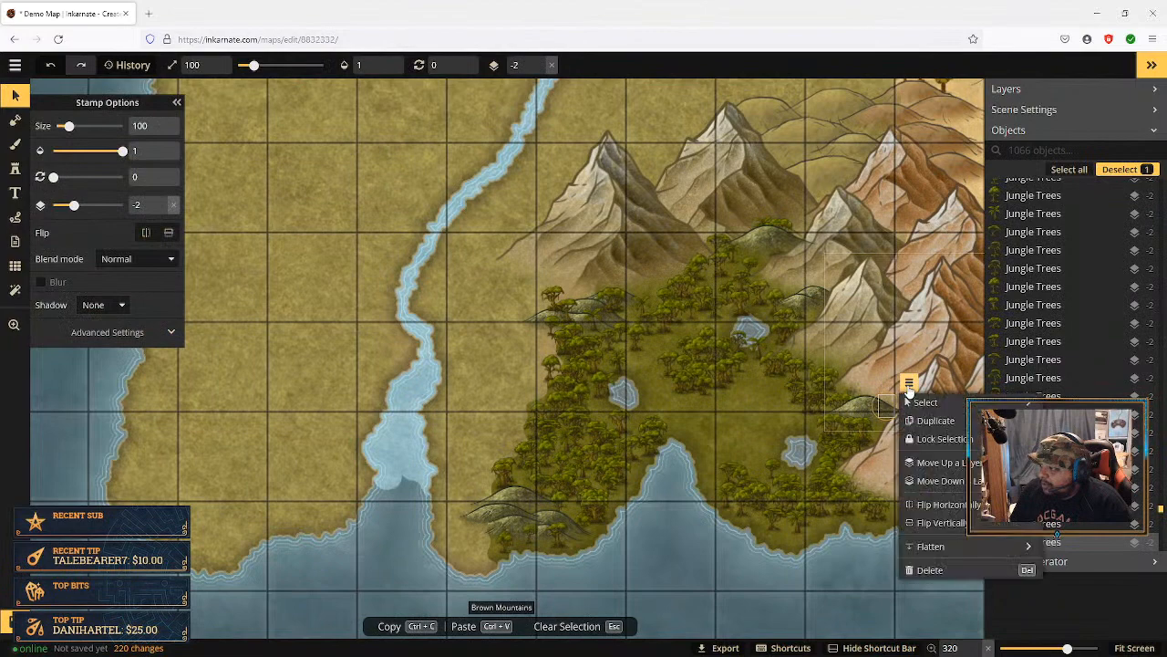
click(946, 464)
click(947, 465)
click(946, 464)
click(947, 464)
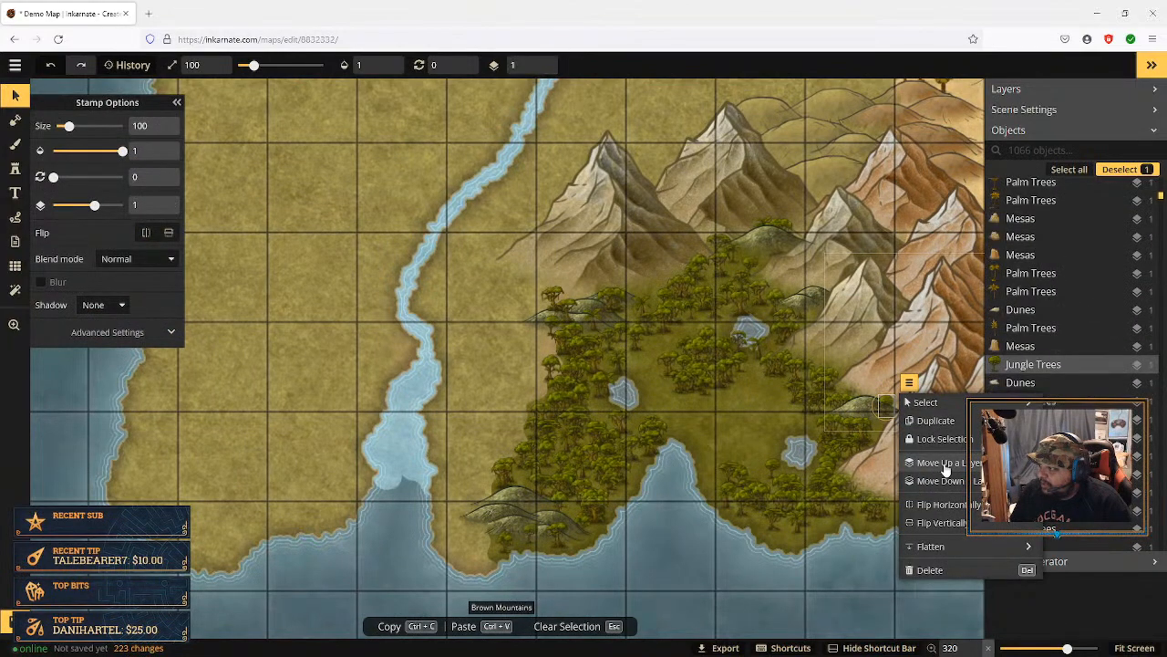
Step: Select the jungle tree just behind the northwestern slope of the eastern hills and raise it to layer -1
click(861, 399)
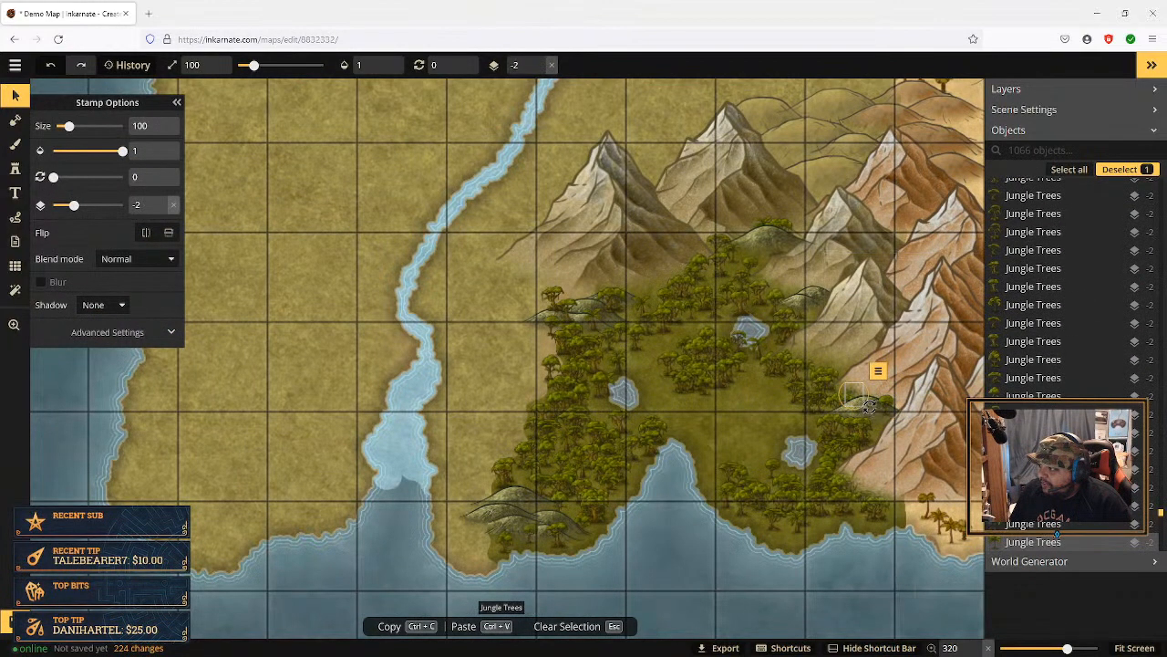
click(877, 370)
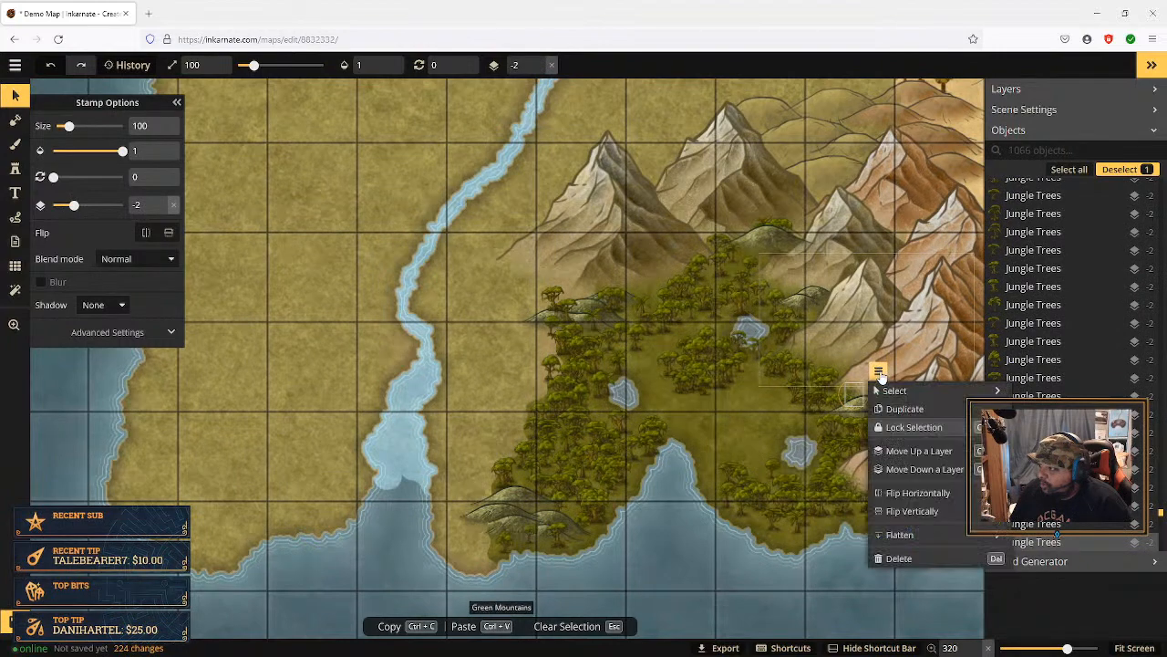
click(816, 412)
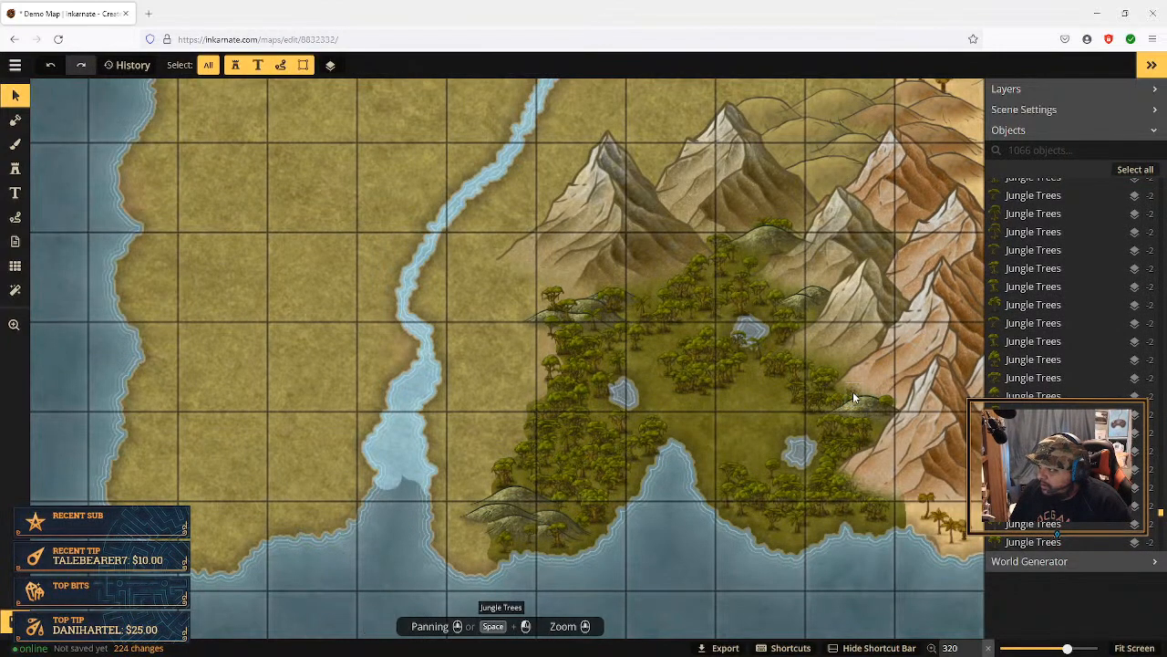
click(853, 391)
click(878, 370)
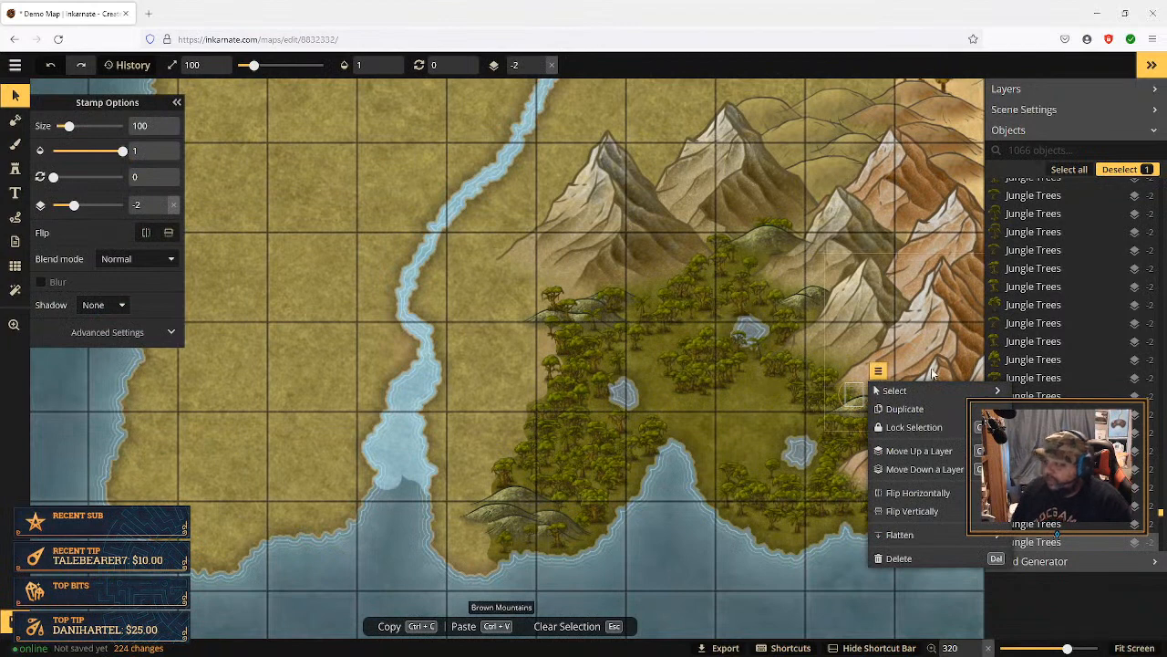
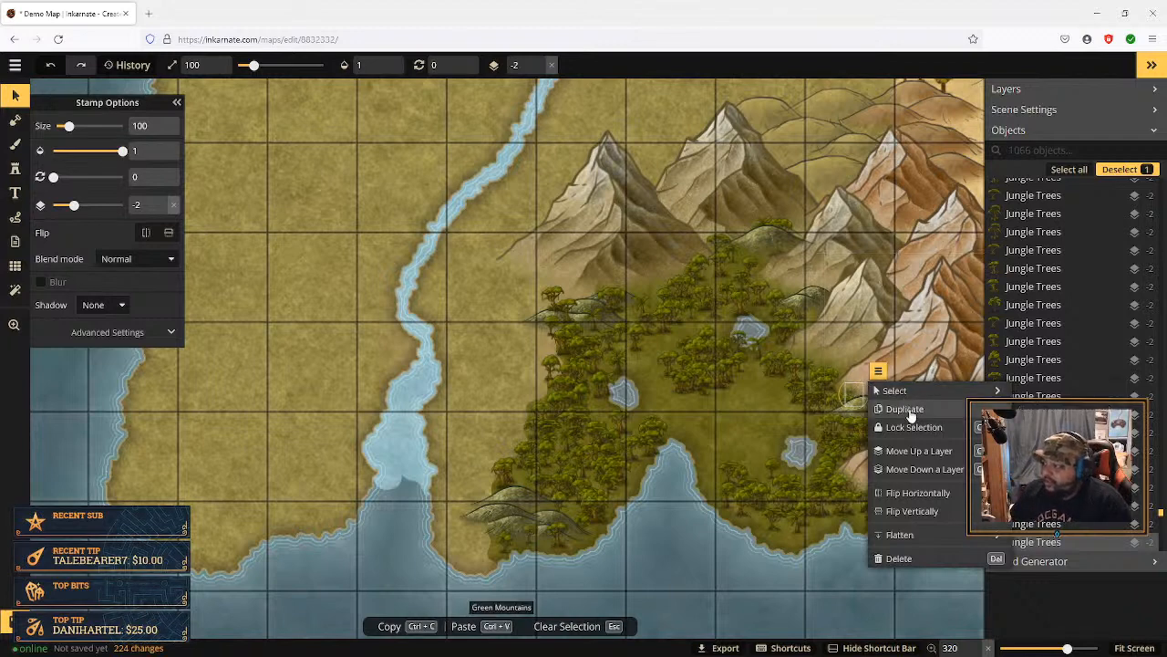
click(934, 456)
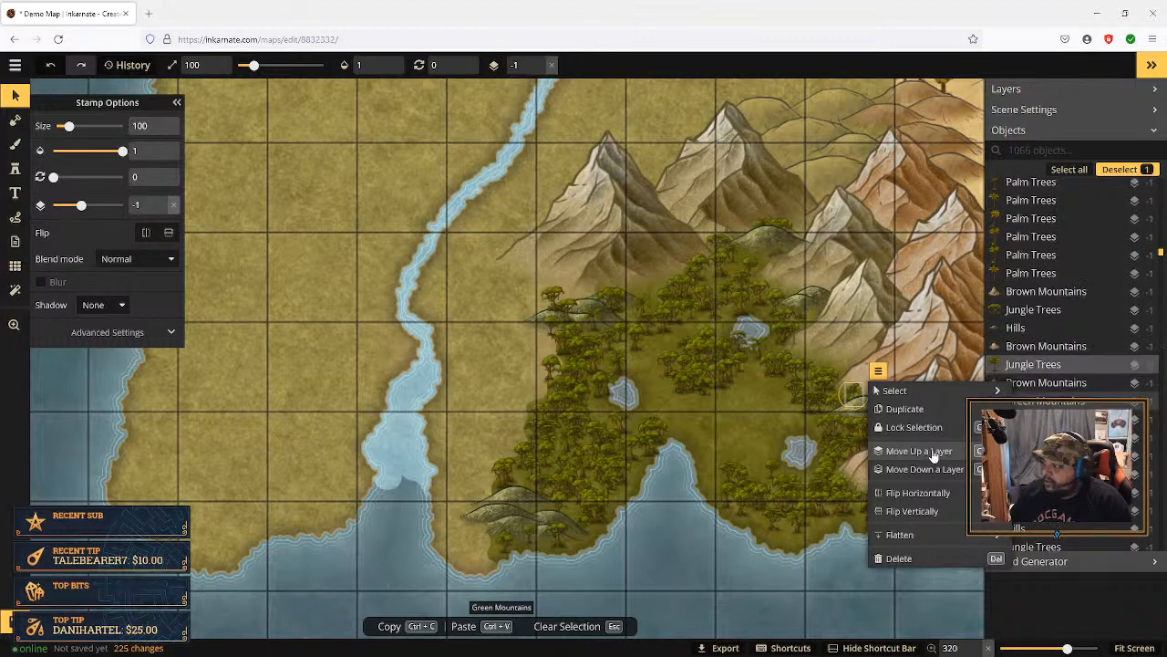
click(800, 425)
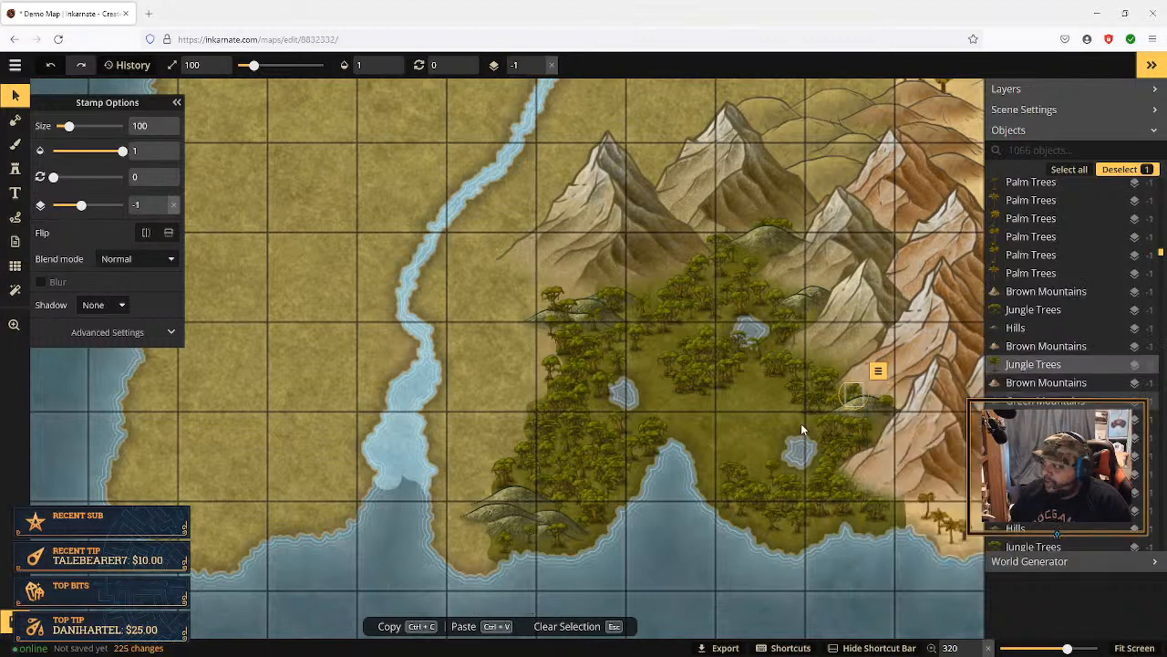
Step: Nudge the layer 2 jungle tree at the eastern tip of the hills slightly down and save the map
click(884, 404)
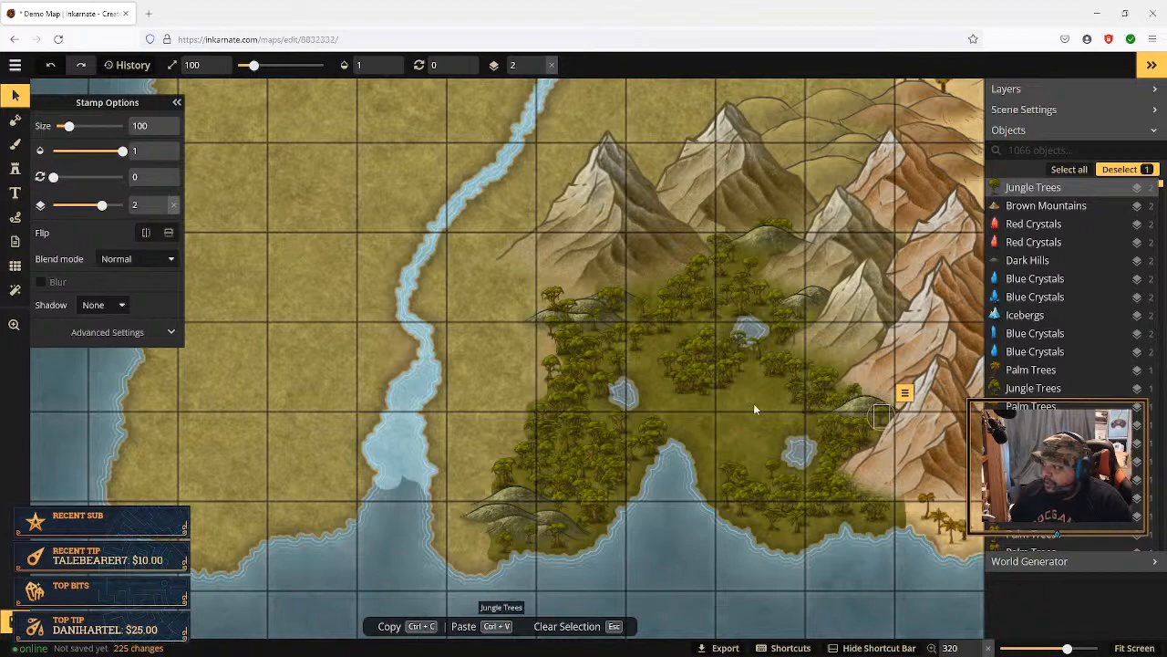
scroll(802, 374, up, 5)
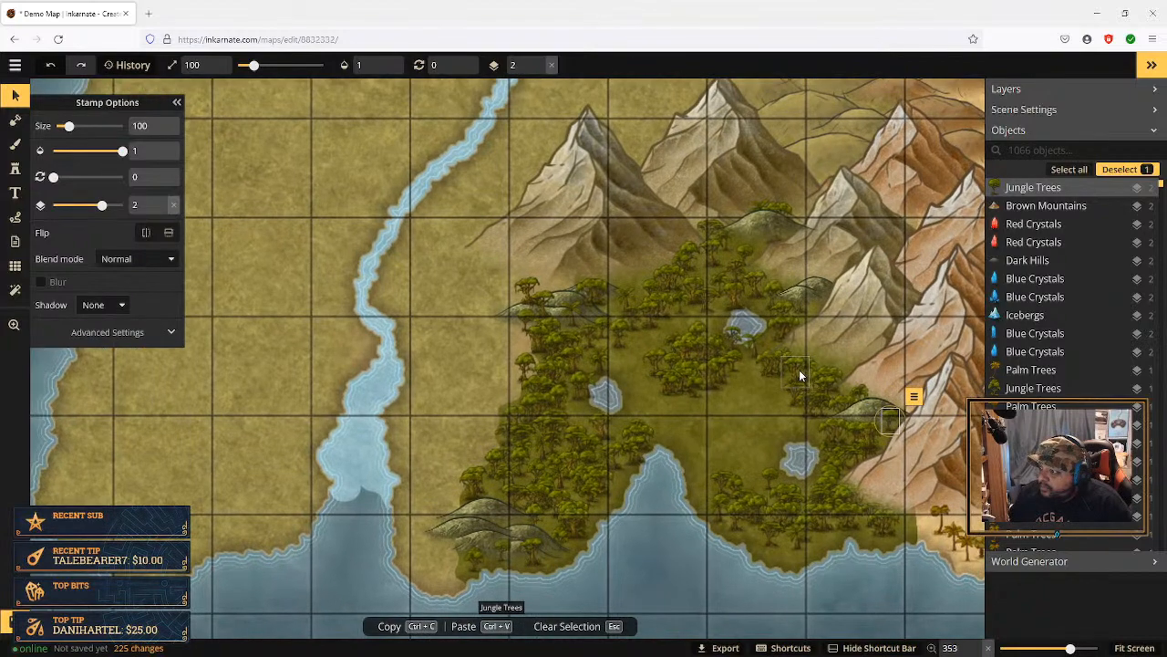
scroll(798, 374, up, 2)
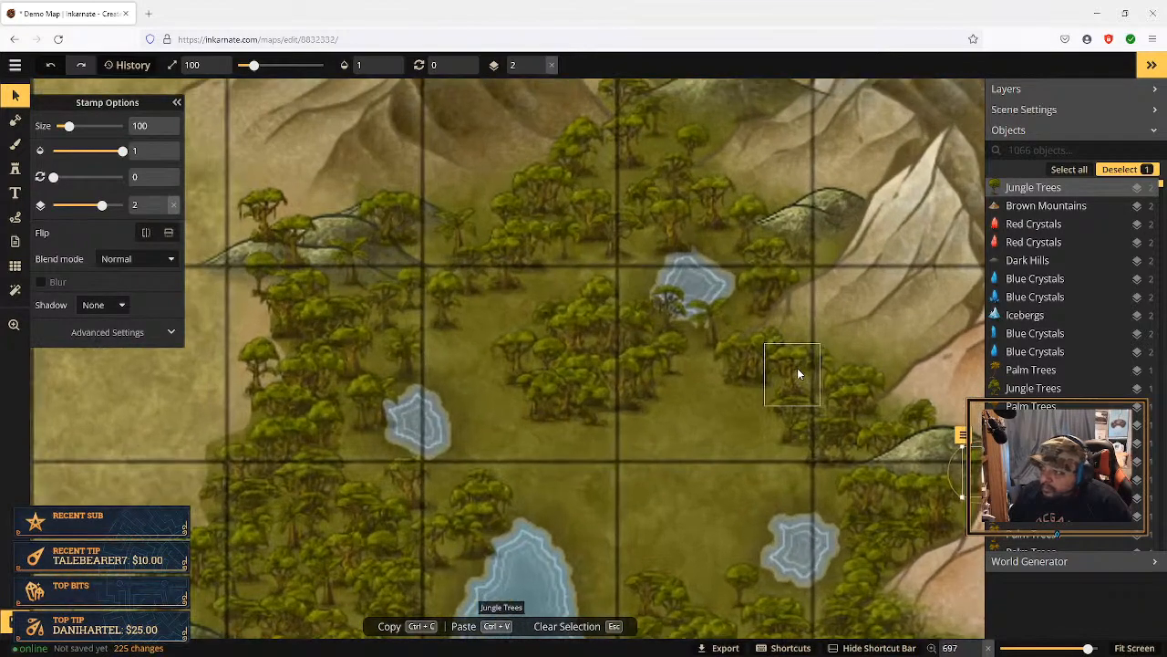
scroll(791, 391, down, 10)
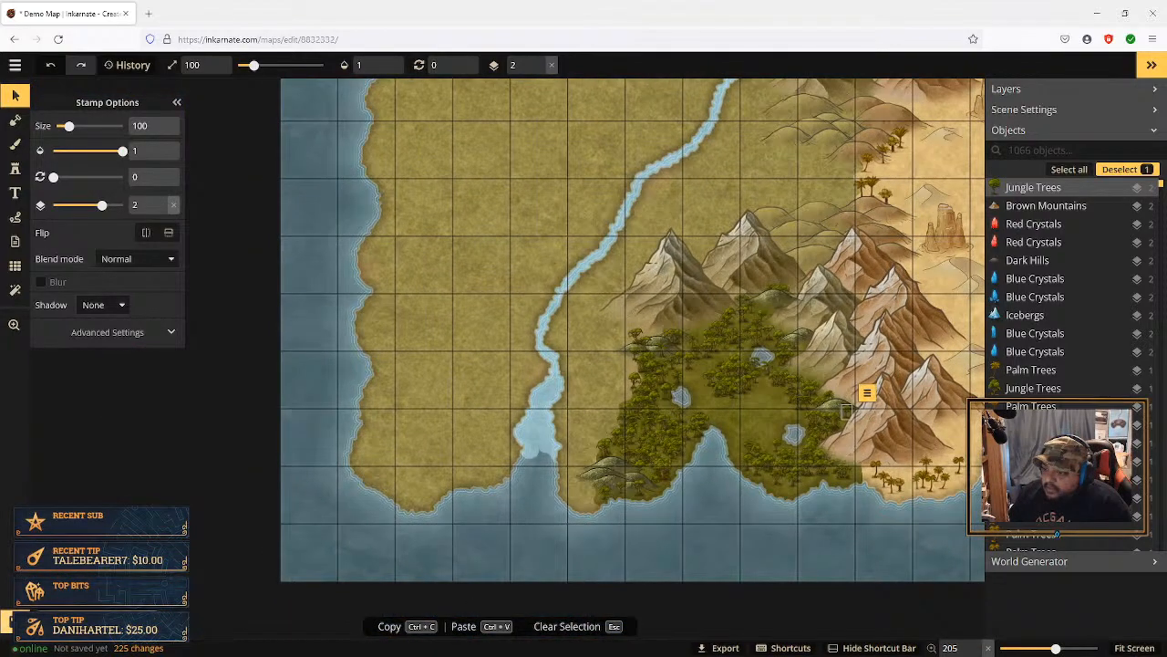
key(ctrl+s)
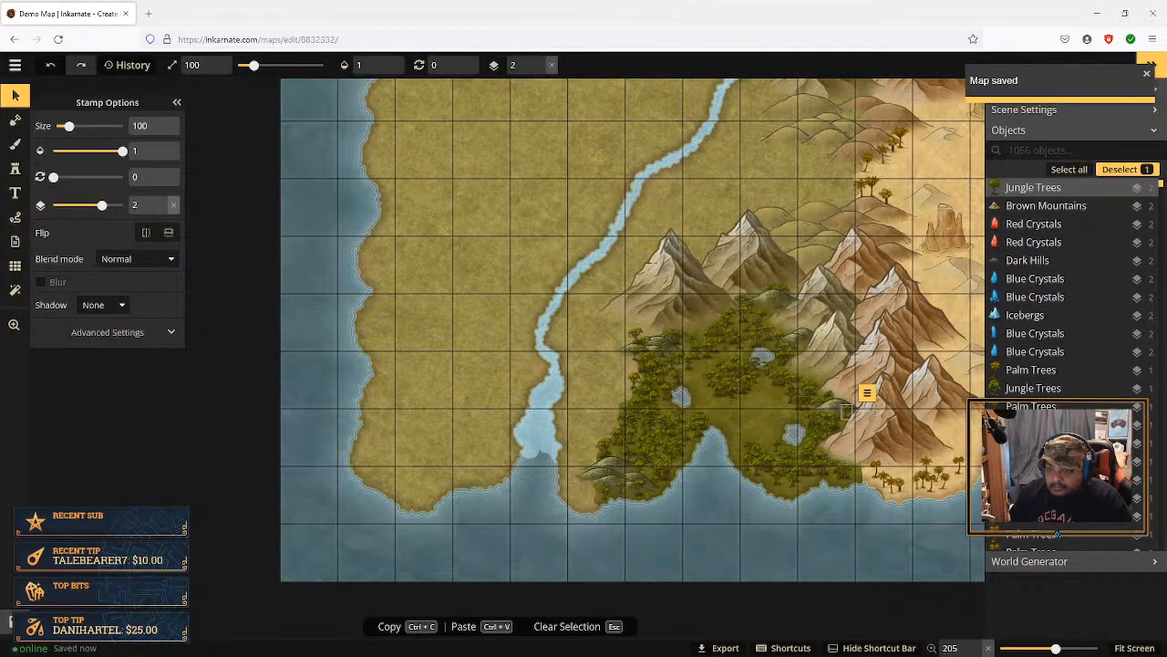
scroll(848, 415, up, 5)
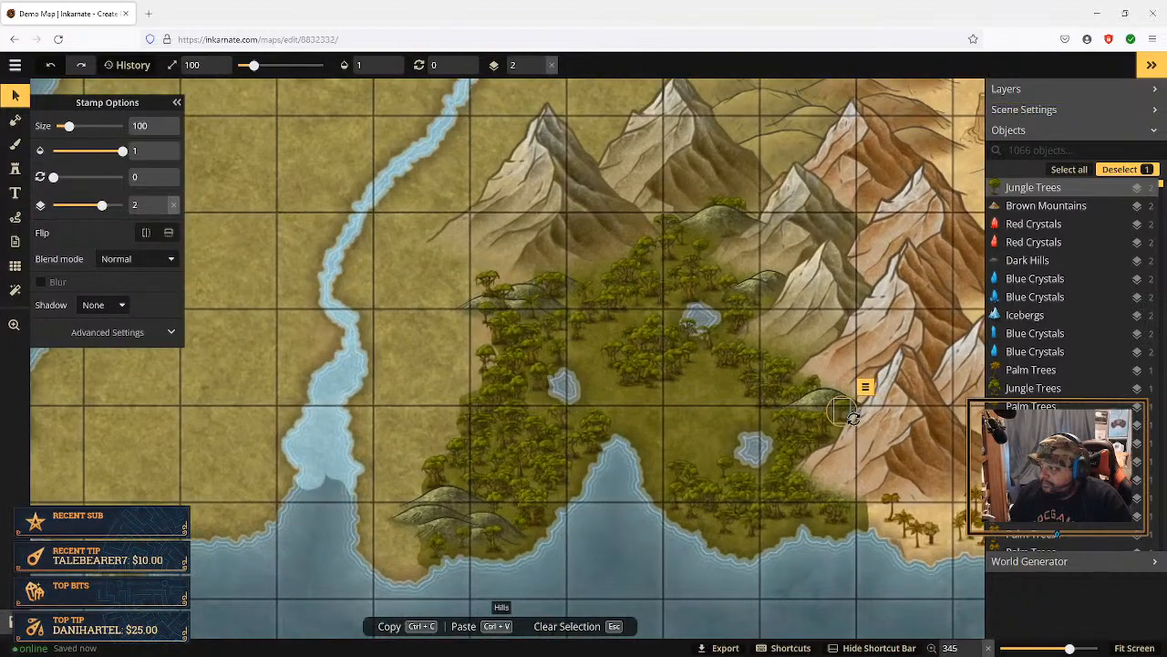
scroll(853, 418, up, 3)
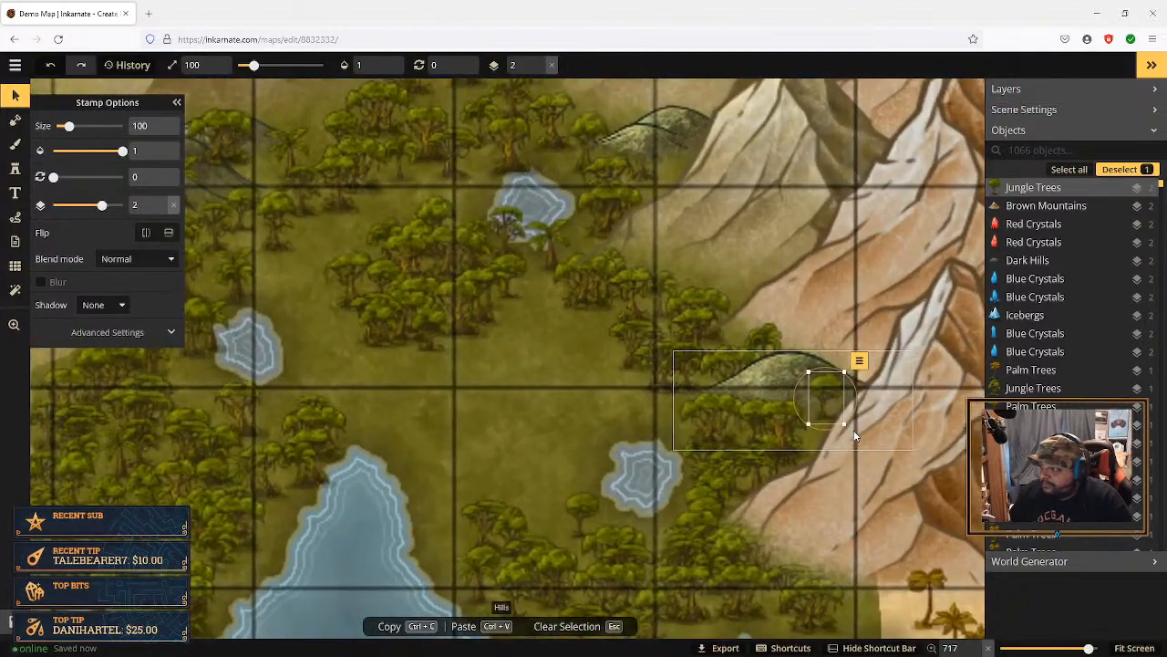
scroll(853, 435, down, 3)
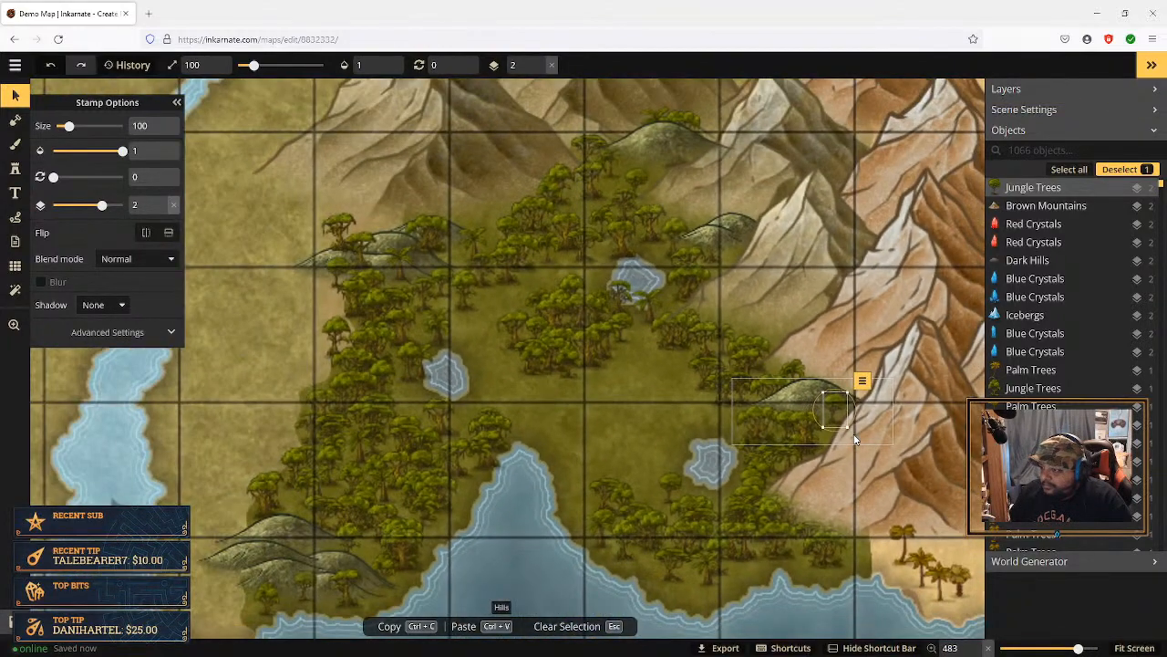
scroll(854, 436, down, 3)
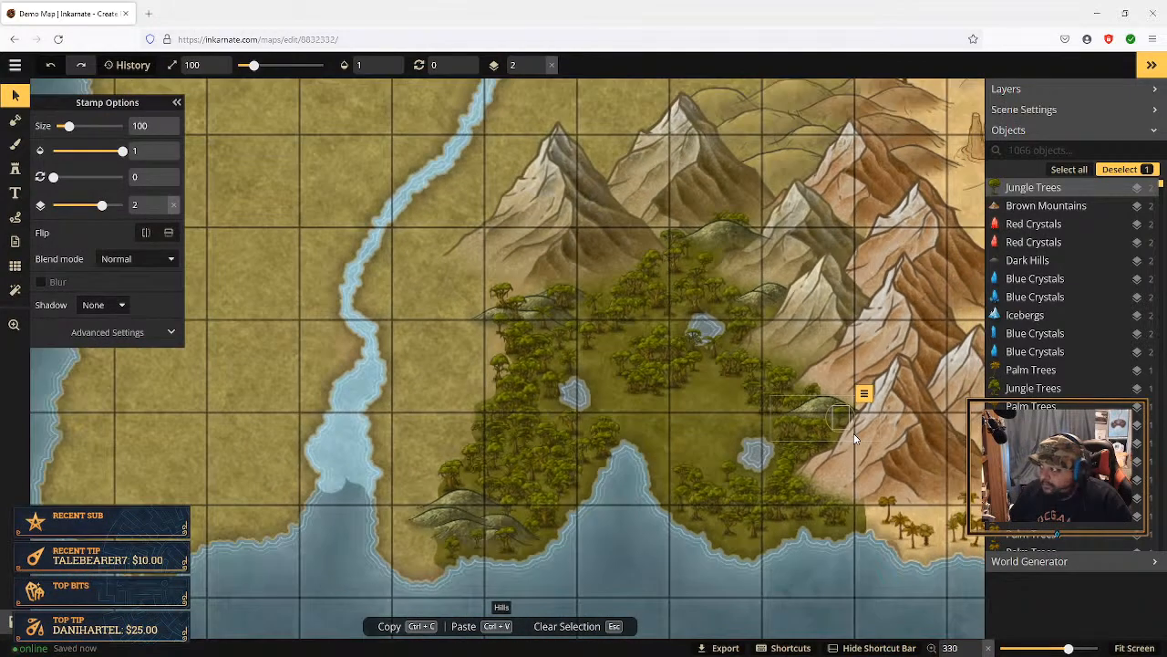
scroll(854, 431, down, 2)
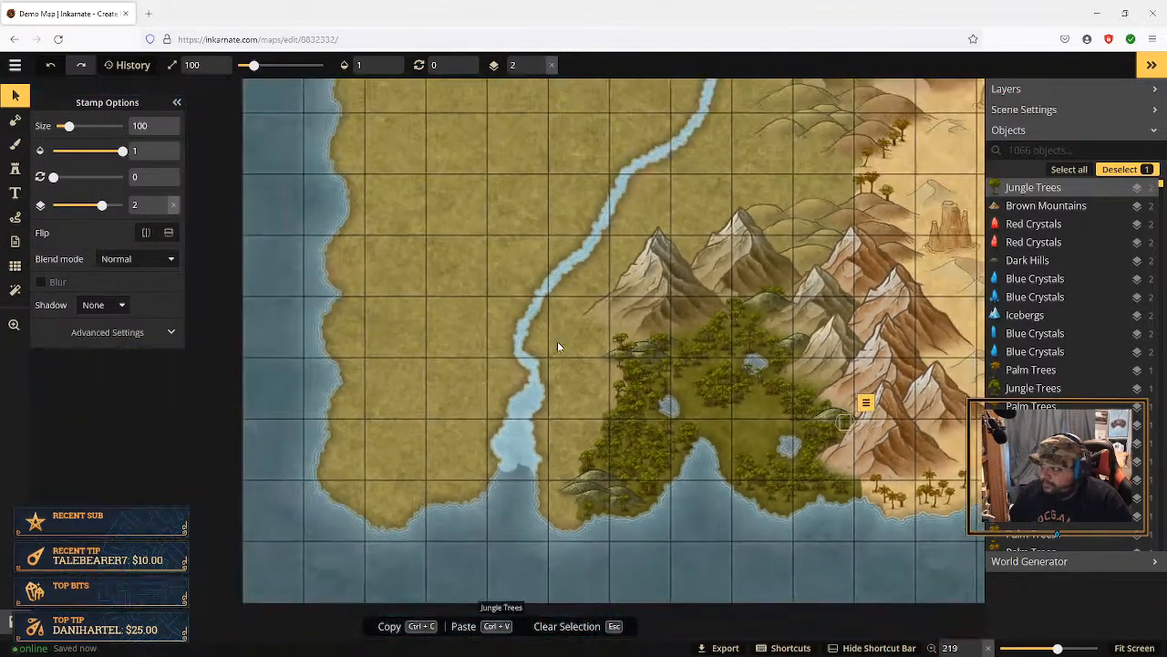
scroll(727, 406, up, 2)
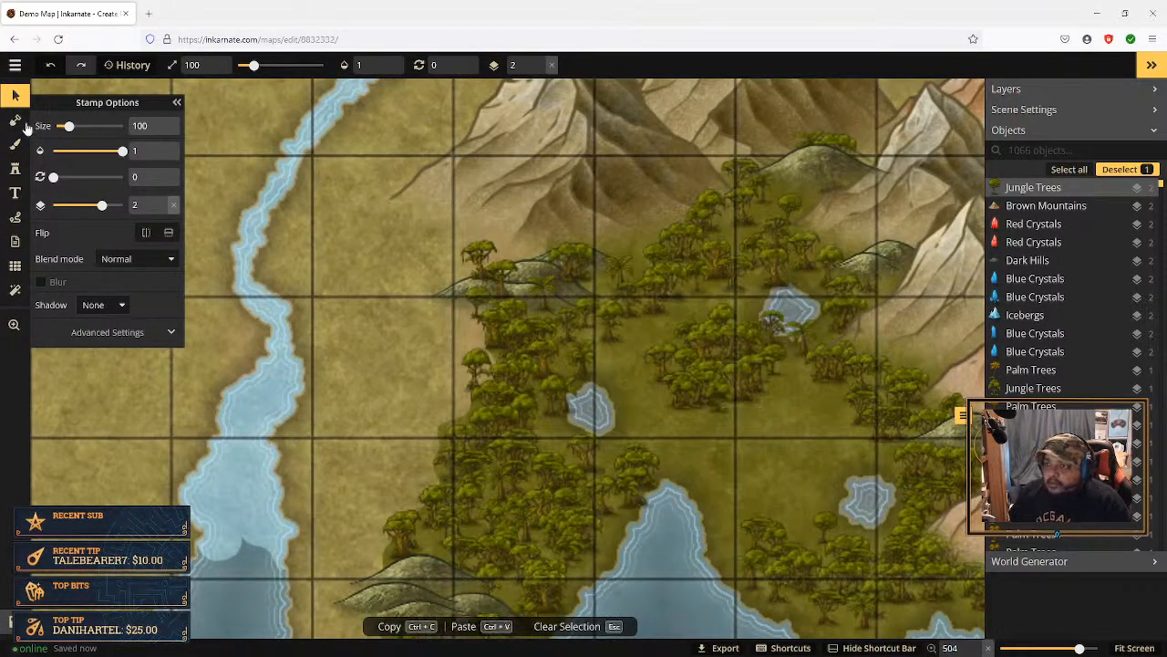
Step: Search the stamp catalog for "jungle" and pick the jungle tree stamp from the Trees pack
click(15, 173)
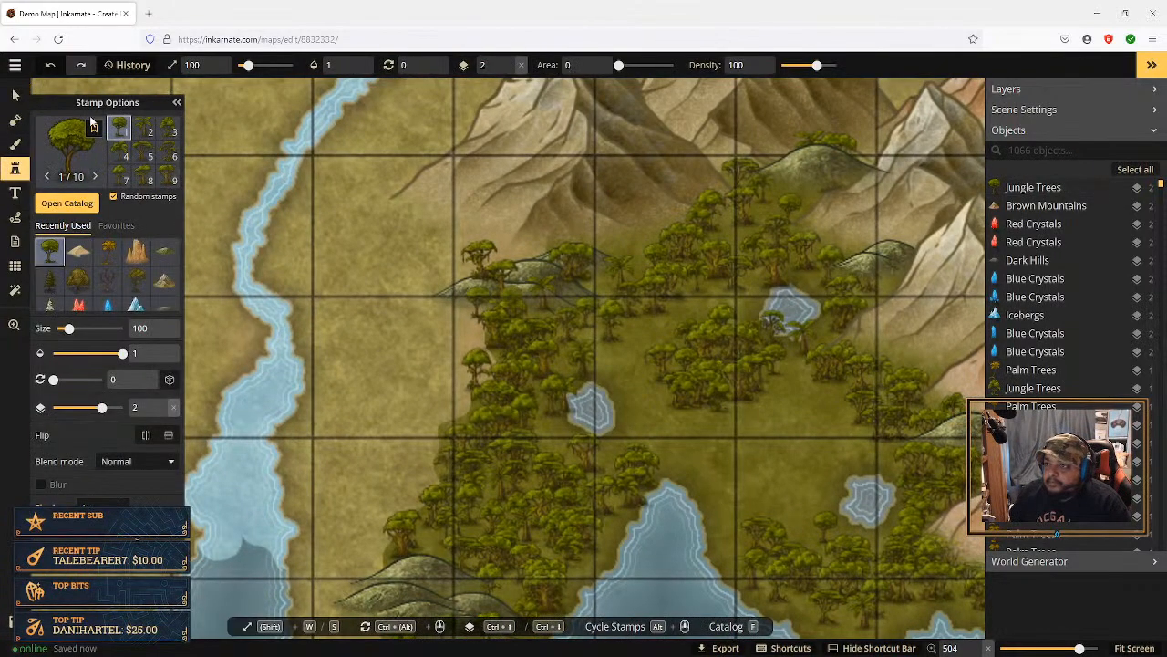
click(71, 157)
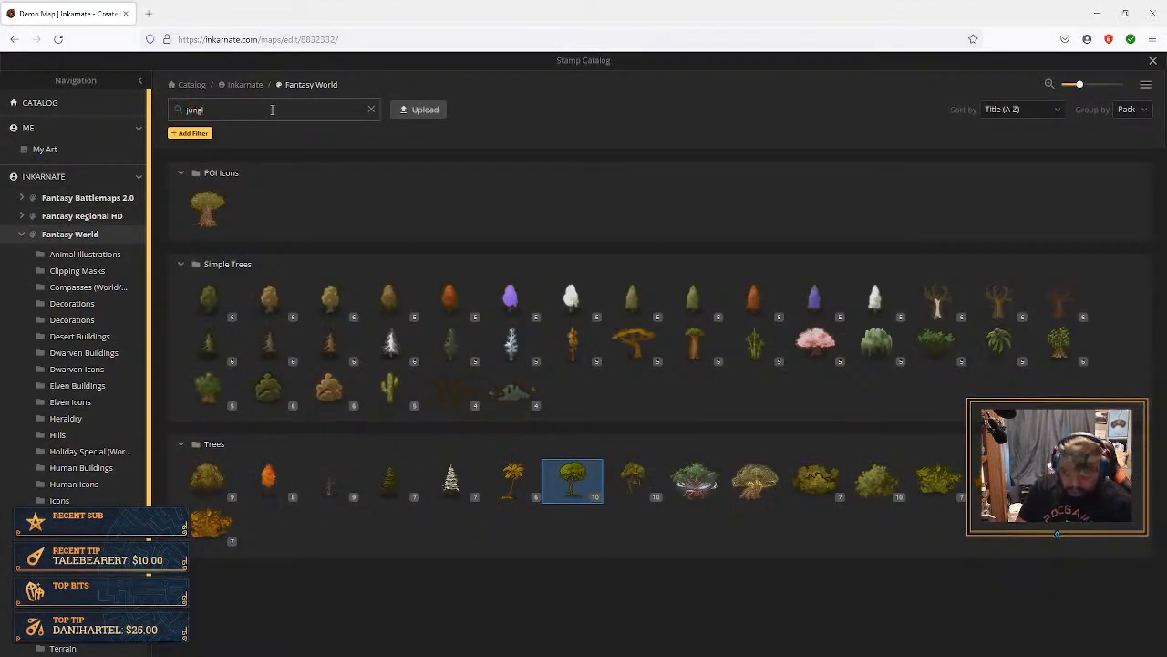
text(e)
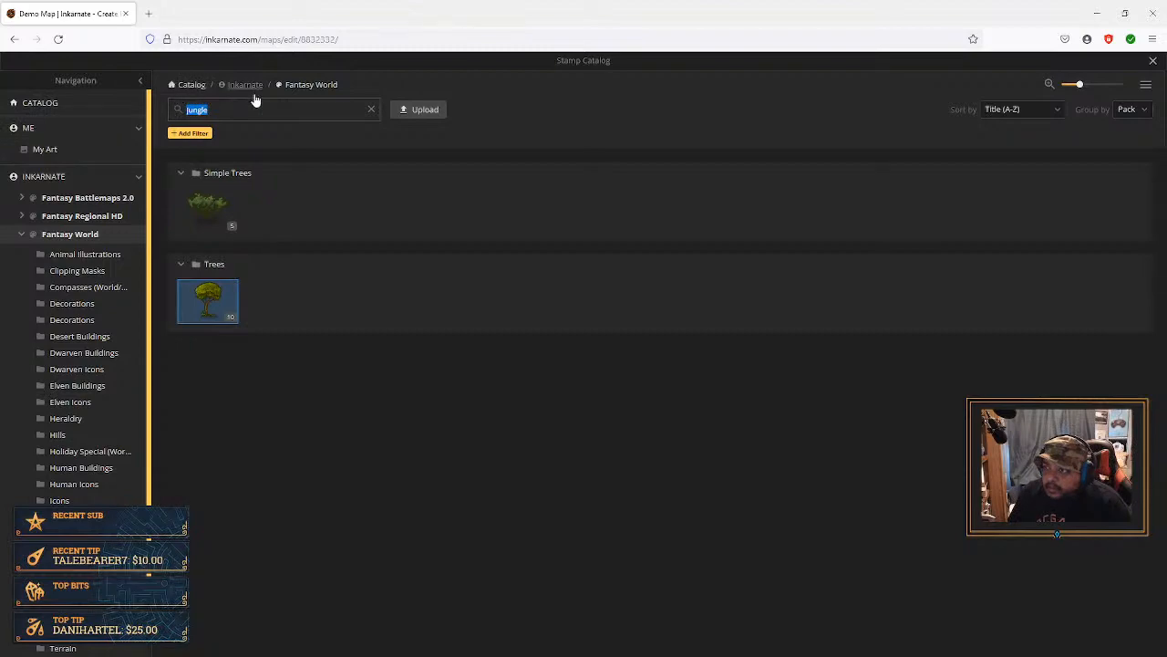
click(208, 300)
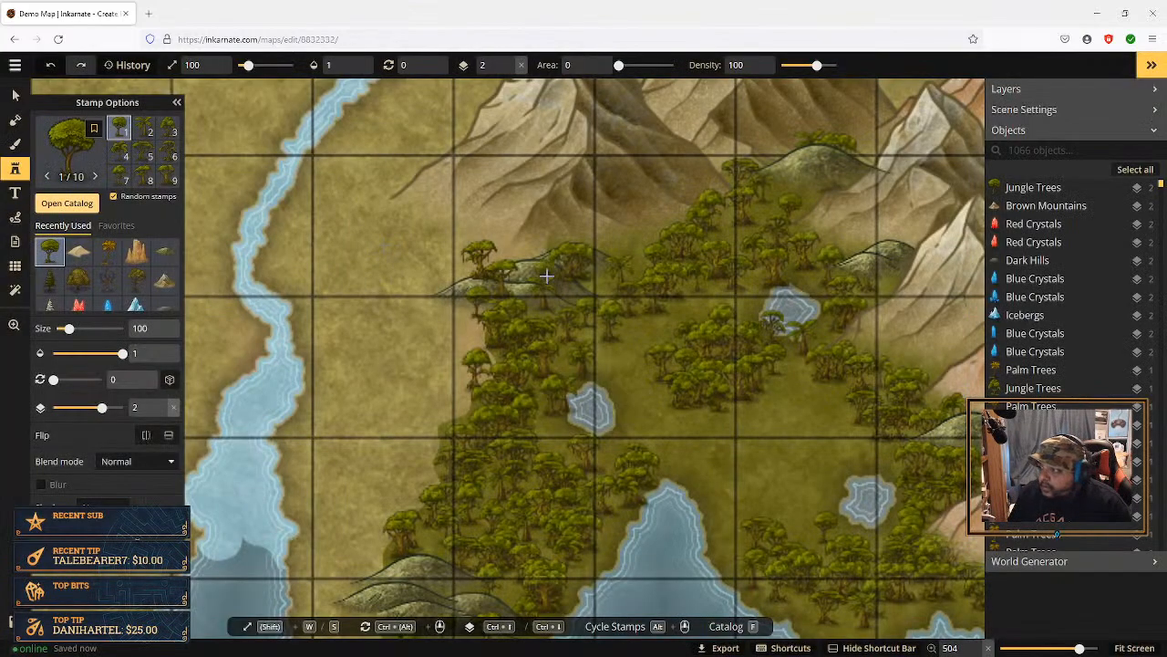
Step: Subtract a winding river from the land mask at size 3, running from the northern jungle lake down to the bay
scroll(500, 358, down, 3)
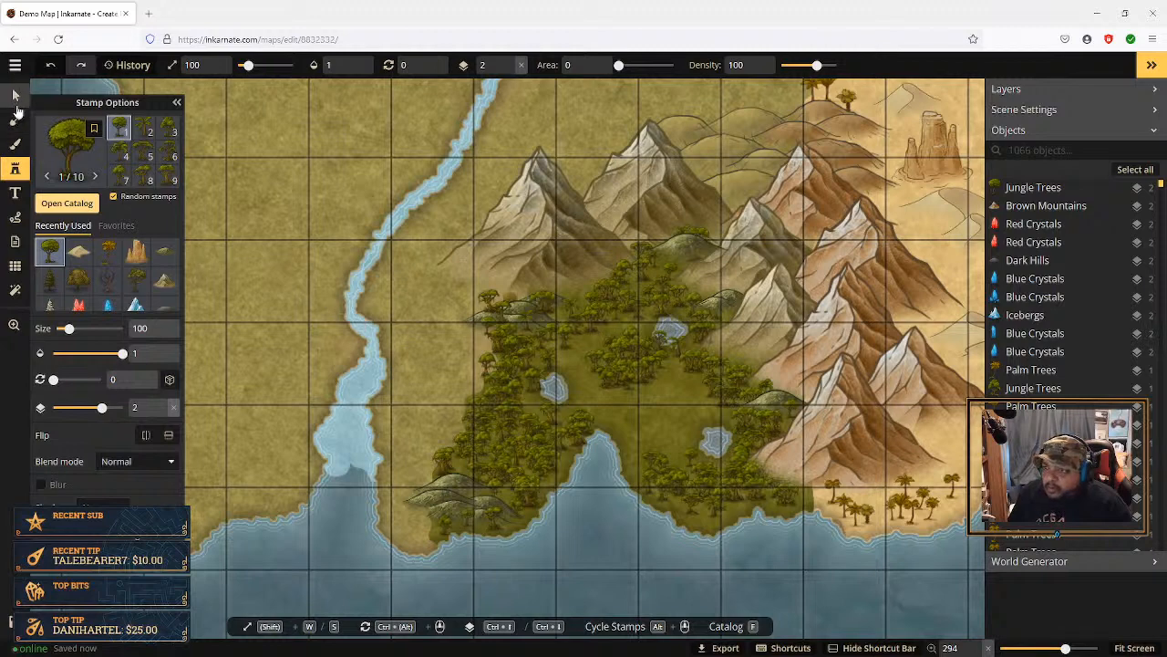
click(15, 120)
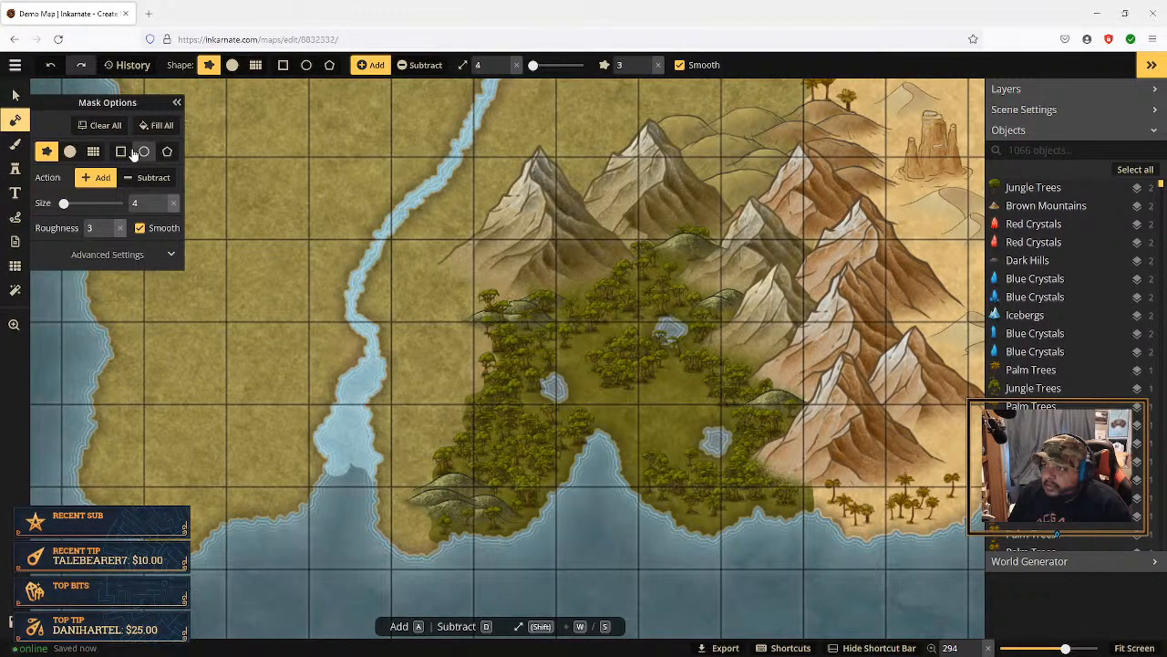
click(144, 177)
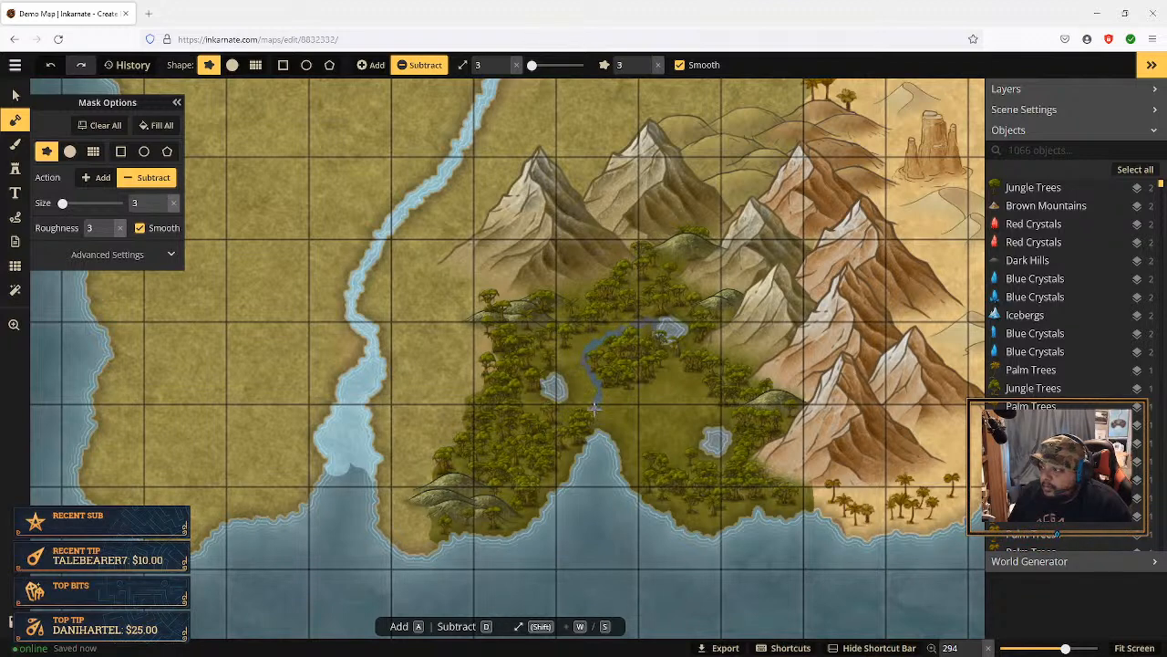
drag(599, 440, 600, 443)
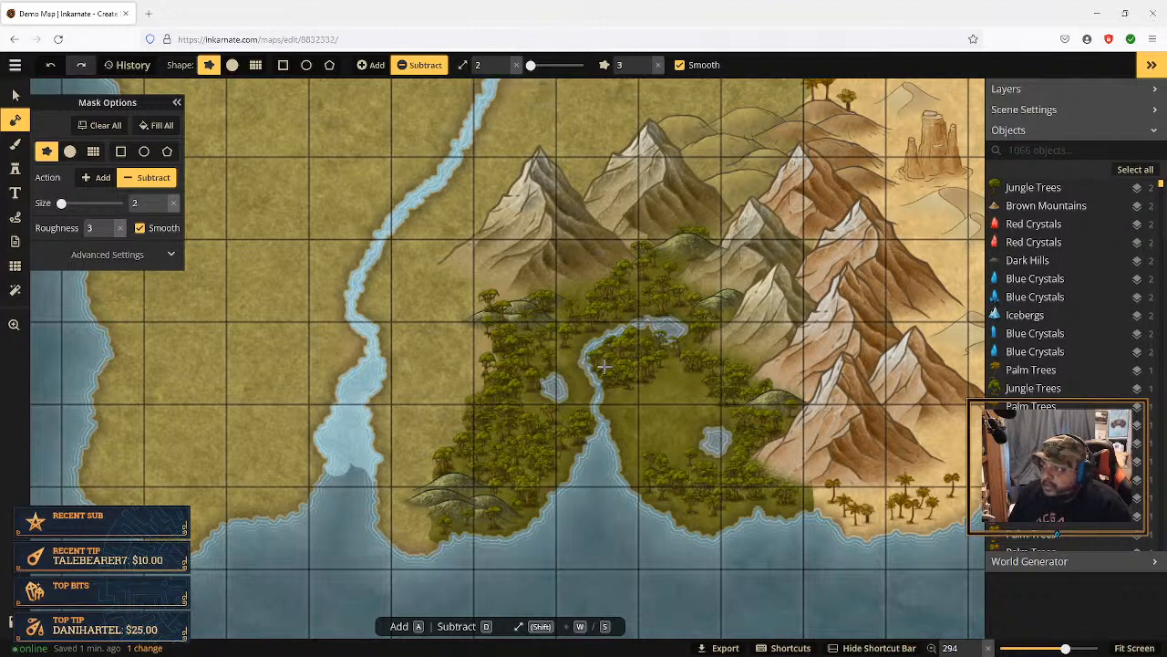
Step: Try a size 2 channel linking the western jungle lake to the river, and fill it back in with the land mask at size 4
drag(585, 396, 622, 385)
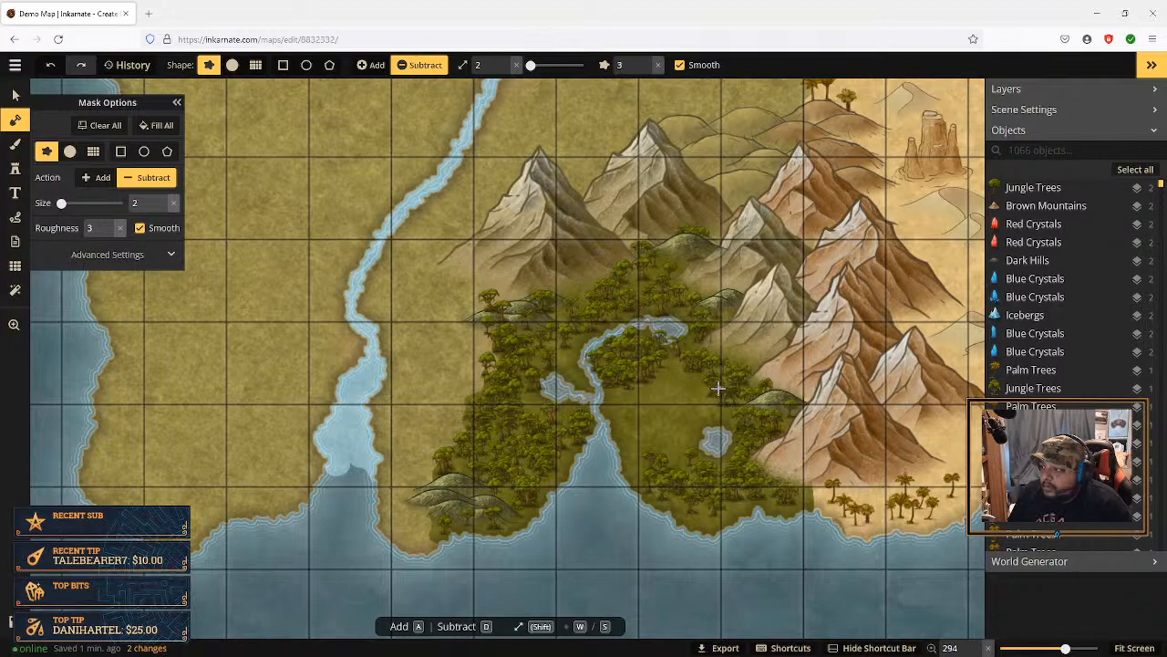
scroll(604, 402, up, 5)
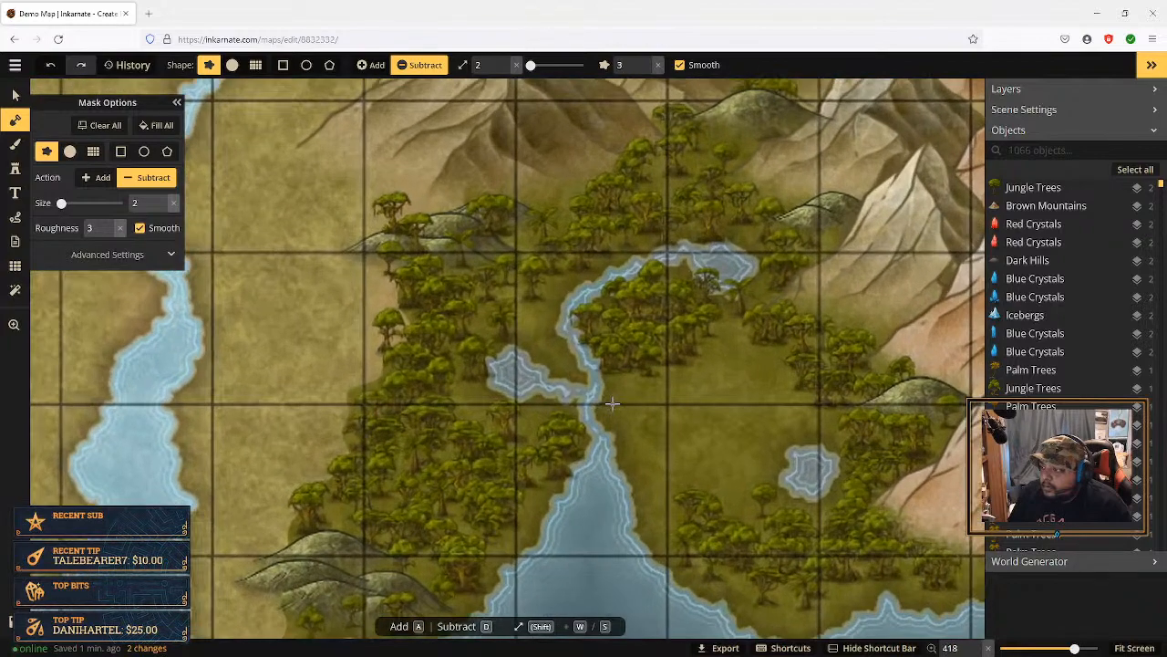
scroll(618, 399, down, 4)
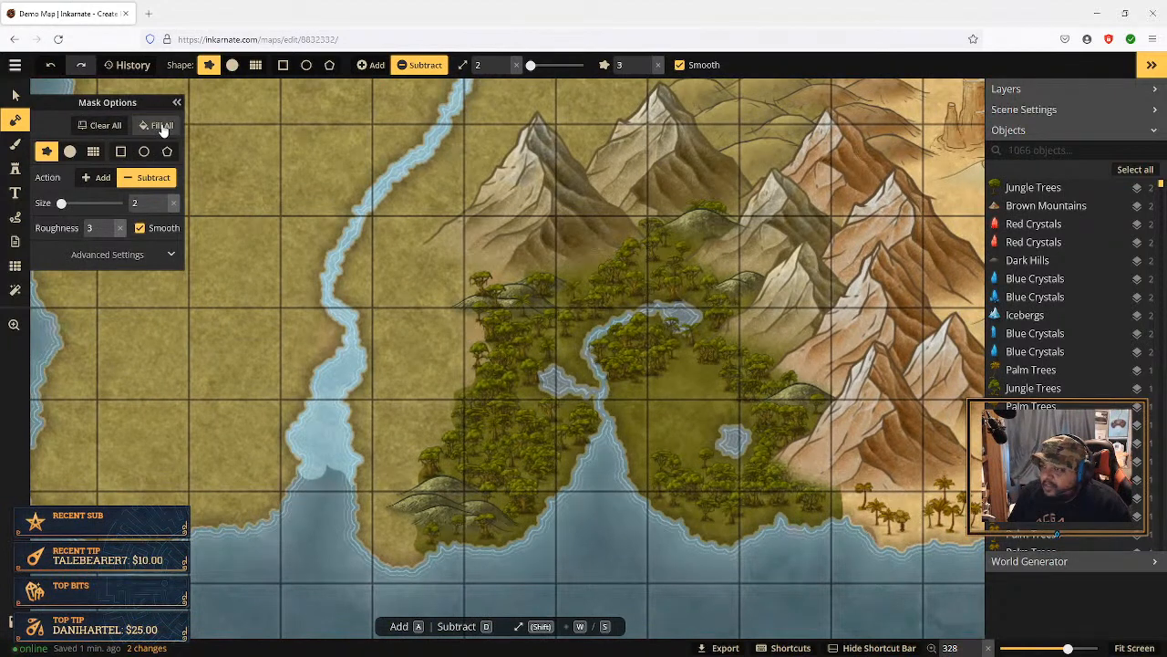
click(98, 177)
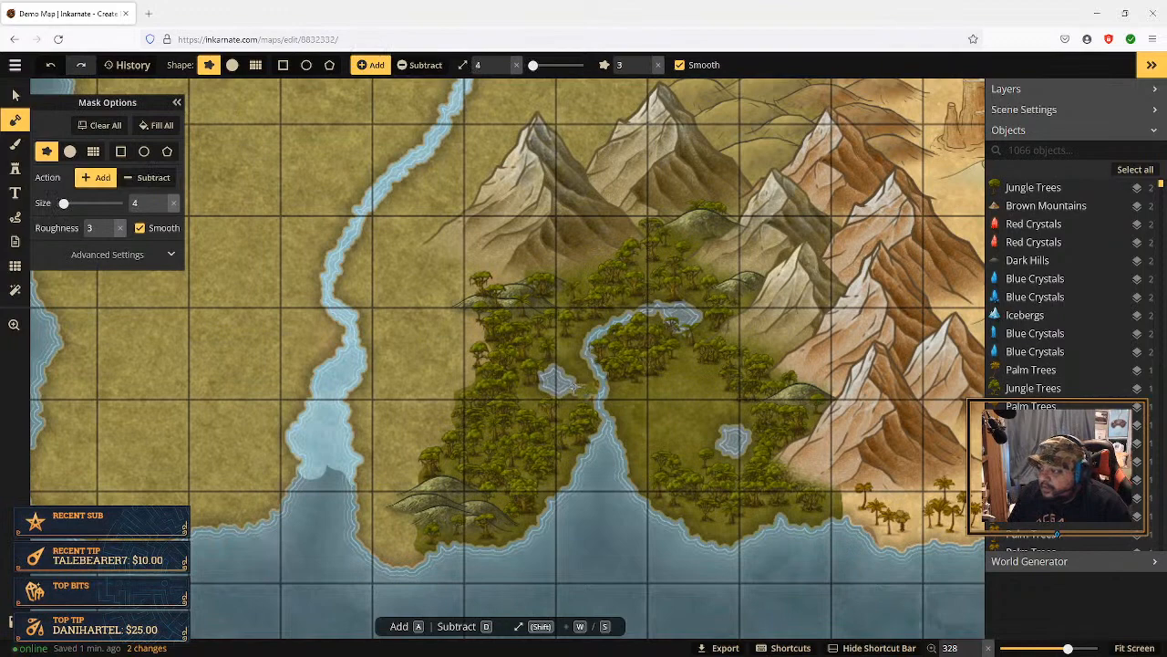
drag(569, 390, 609, 404)
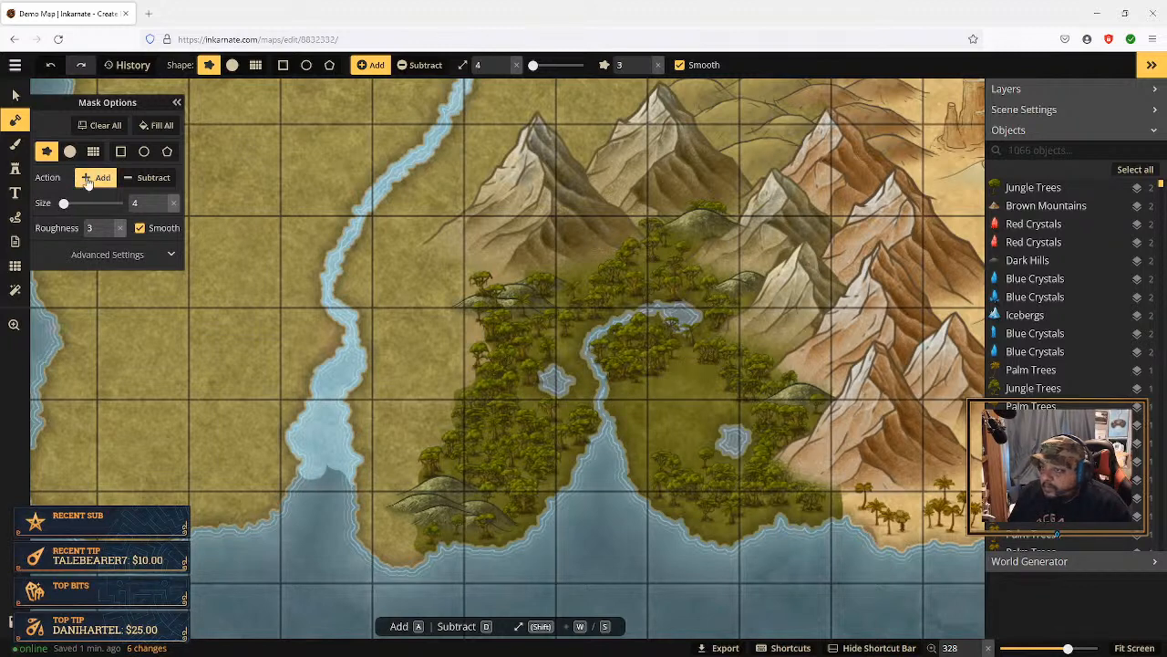
Step: Subtract land at size 2 around the northern jungle lake to add a short northeastern inlet and a small southern arm
click(140, 178)
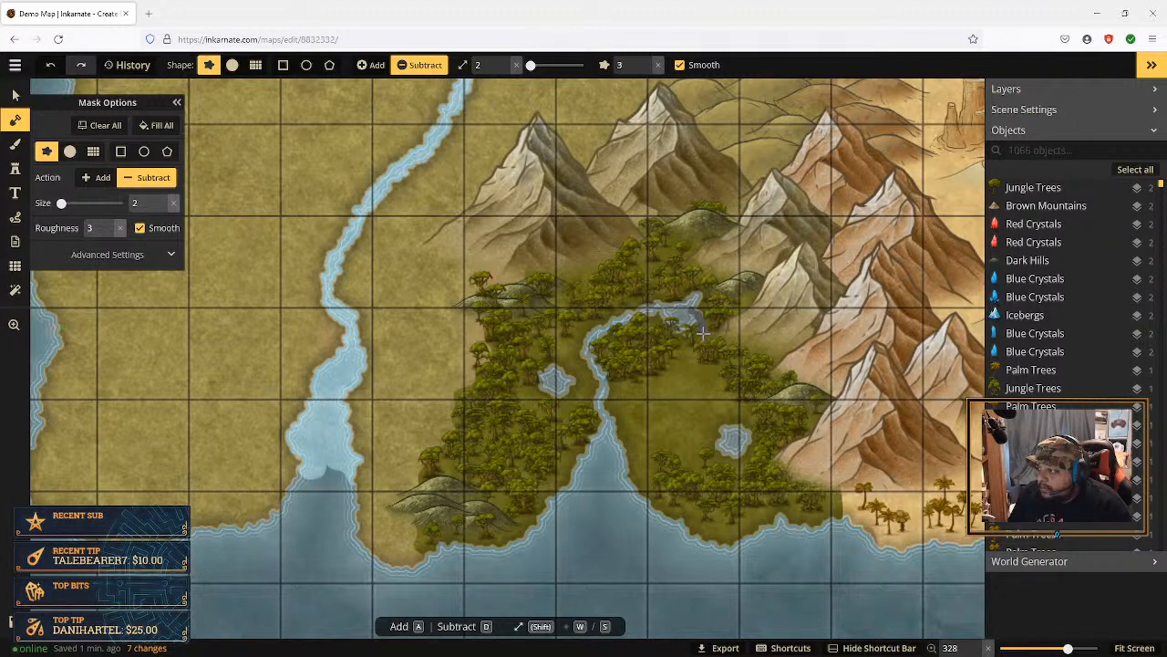
drag(694, 329, 702, 350)
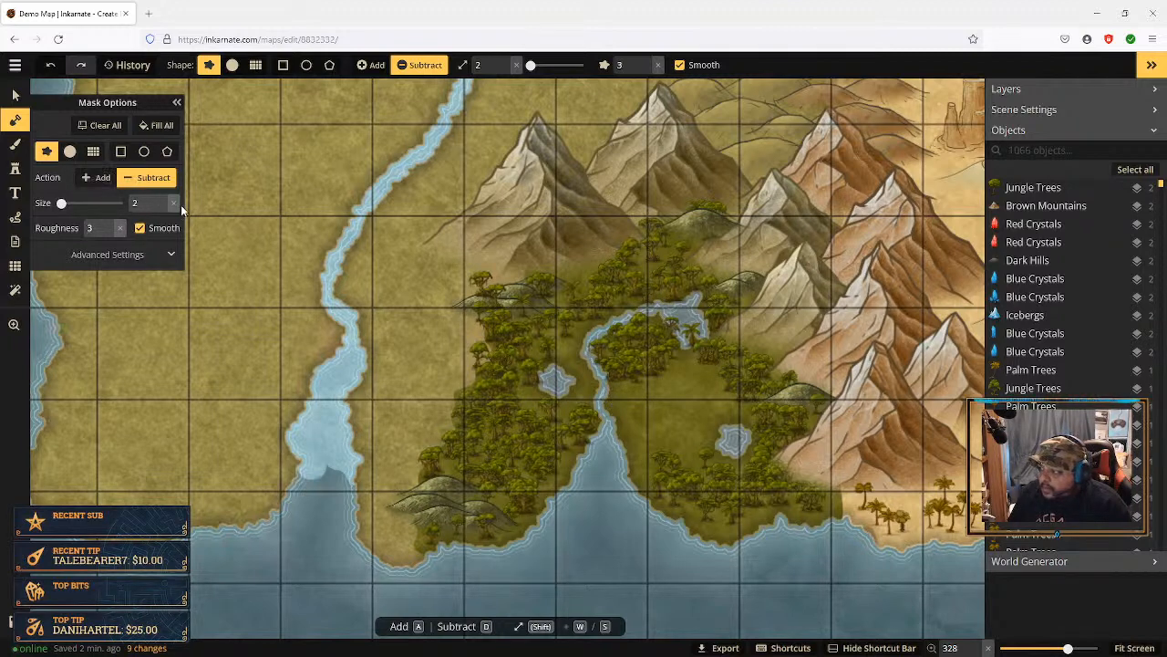
Step: Choose the dark teal texture from the Fantasy World ocean textures for the background brush and start recolouring the jungle water at size 29
click(15, 145)
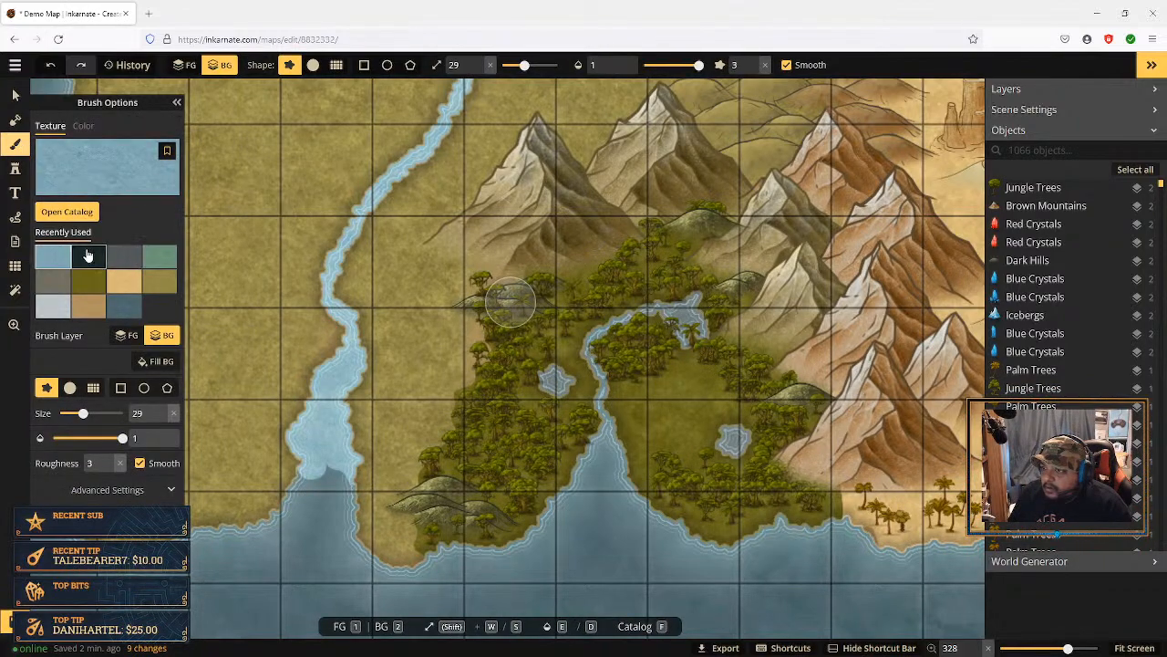
click(79, 214)
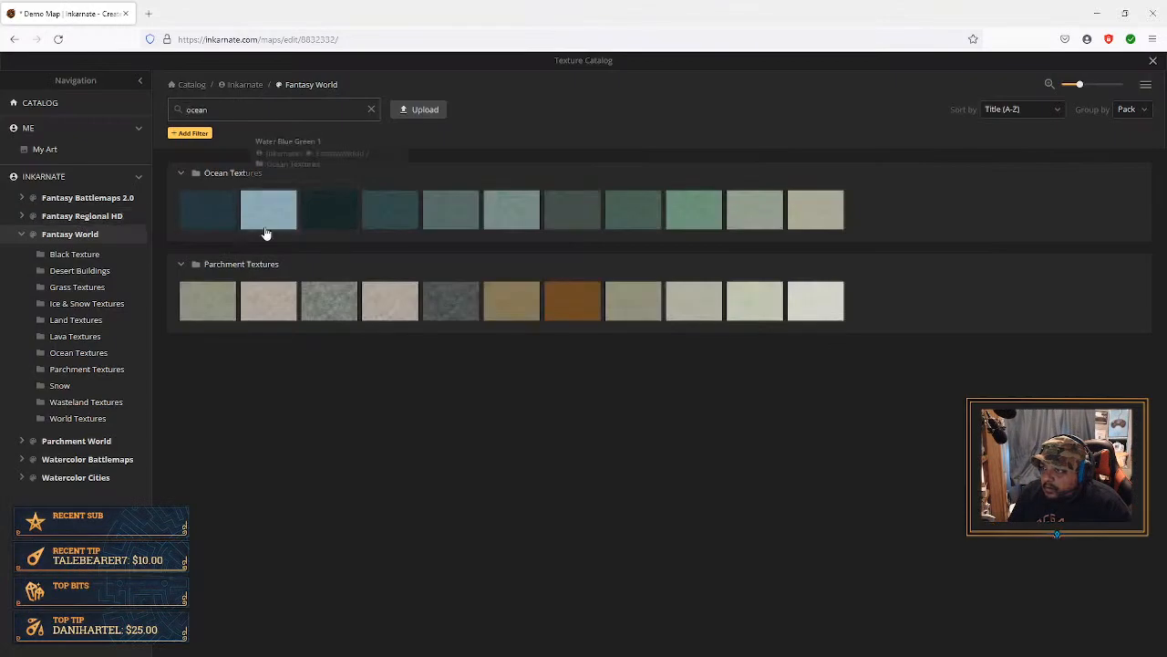
click(395, 216)
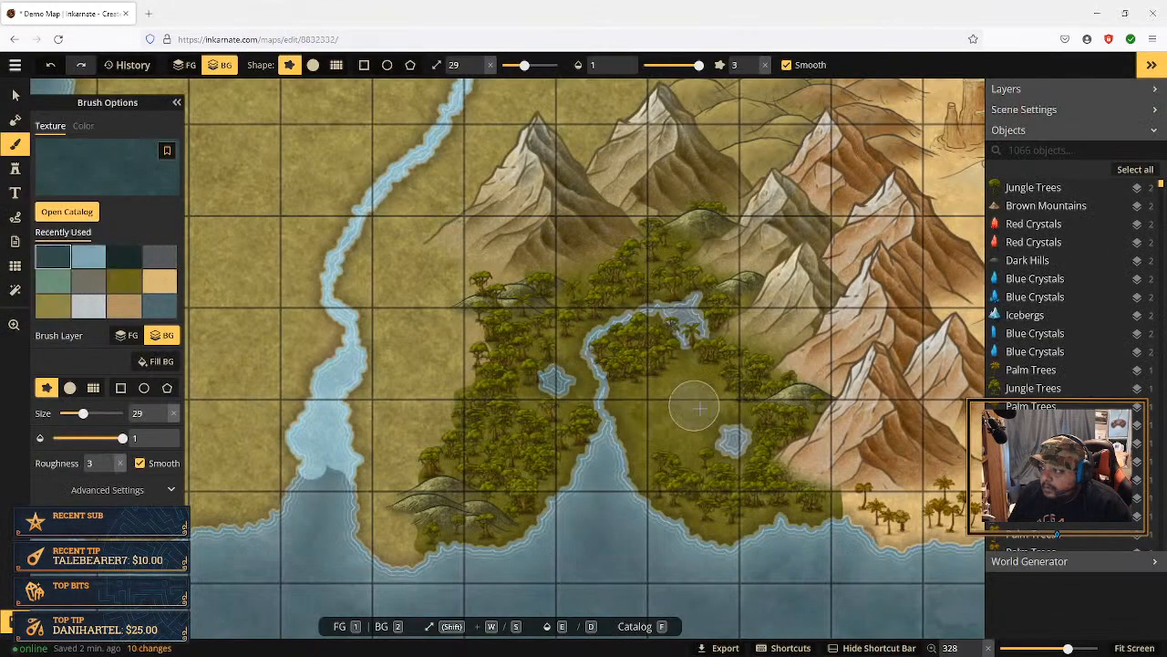
Step: Paint the dark teal water texture on the background layer over the jungle's lake, river and two ponds, with brush size 29
drag(698, 408, 730, 424)
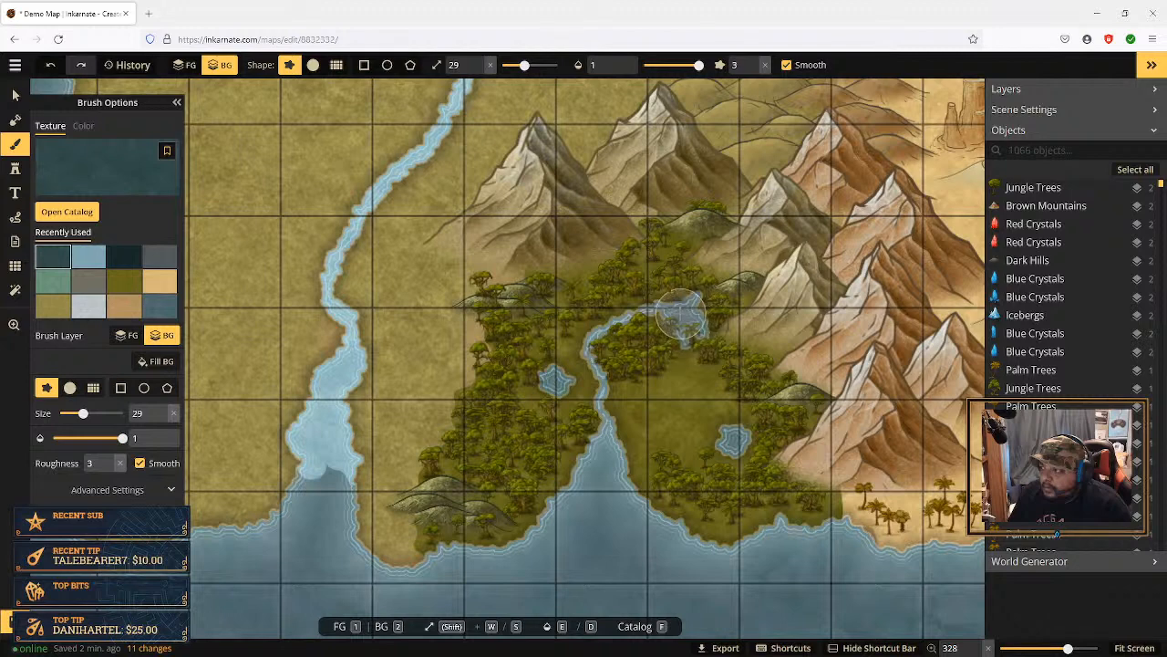
mouse_move(680, 314)
mouse_down()
mouse_move(606, 330)
mouse_move(597, 366)
mouse_move(607, 330)
mouse_up()
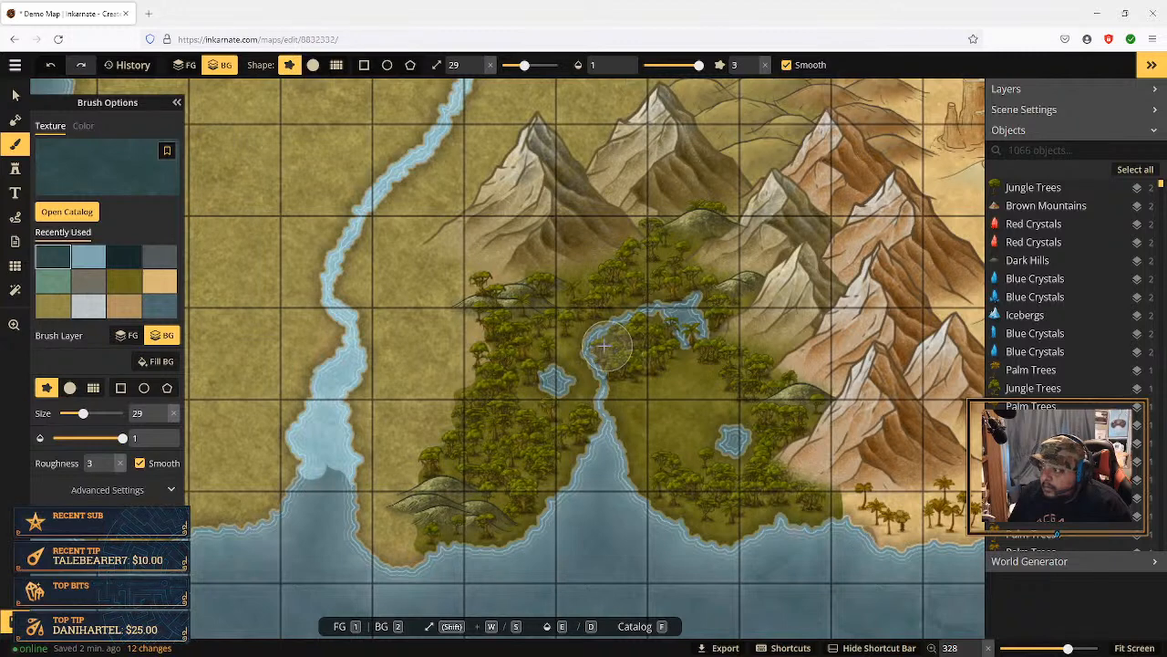
mouse_move(611, 397)
mouse_down()
mouse_move(692, 437)
mouse_move(631, 399)
mouse_up()
drag(668, 324, 684, 332)
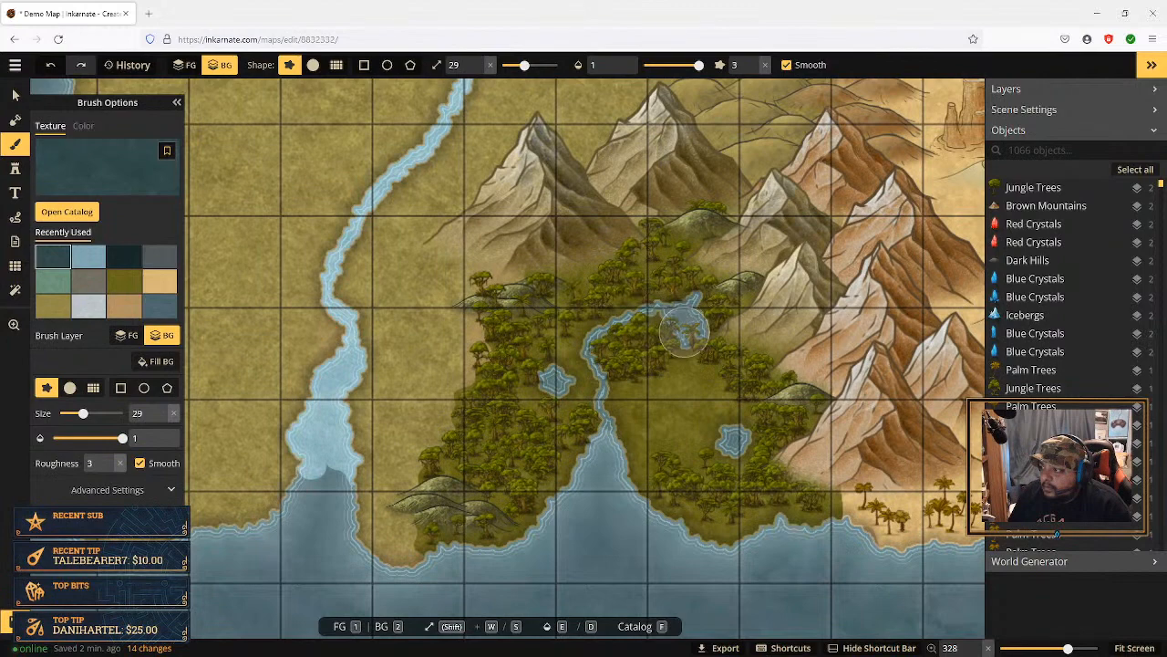
click(733, 438)
click(554, 375)
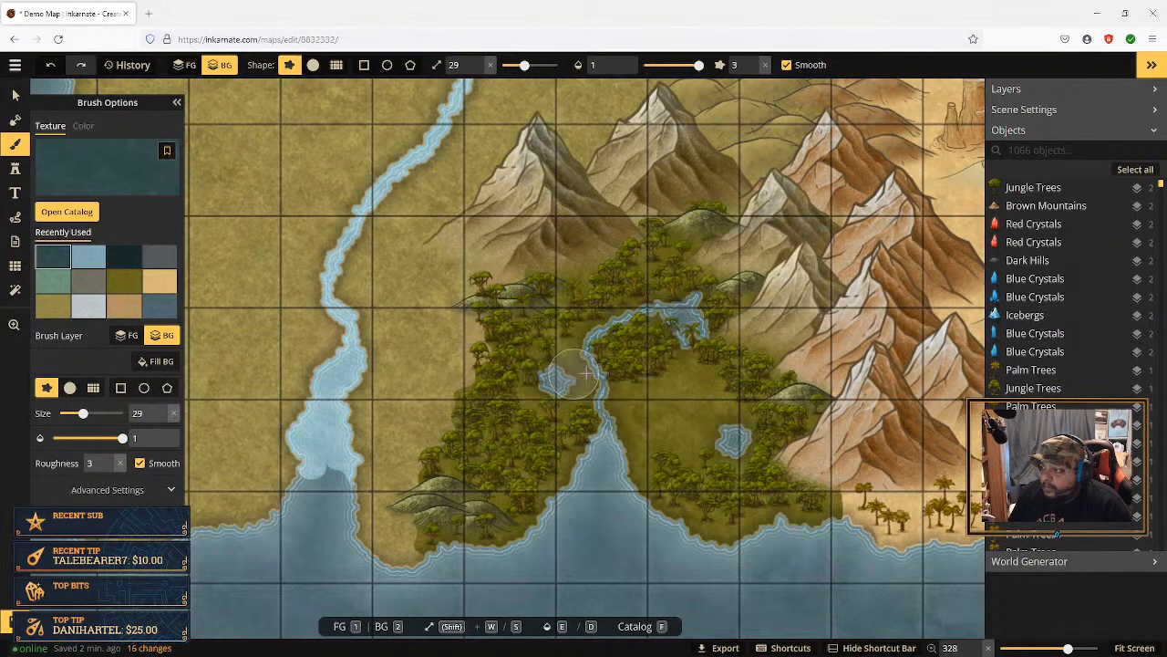
Step: Survey the river, the mountains and the coastal jungle in the south-west of the map
scroll(615, 359, down, 5)
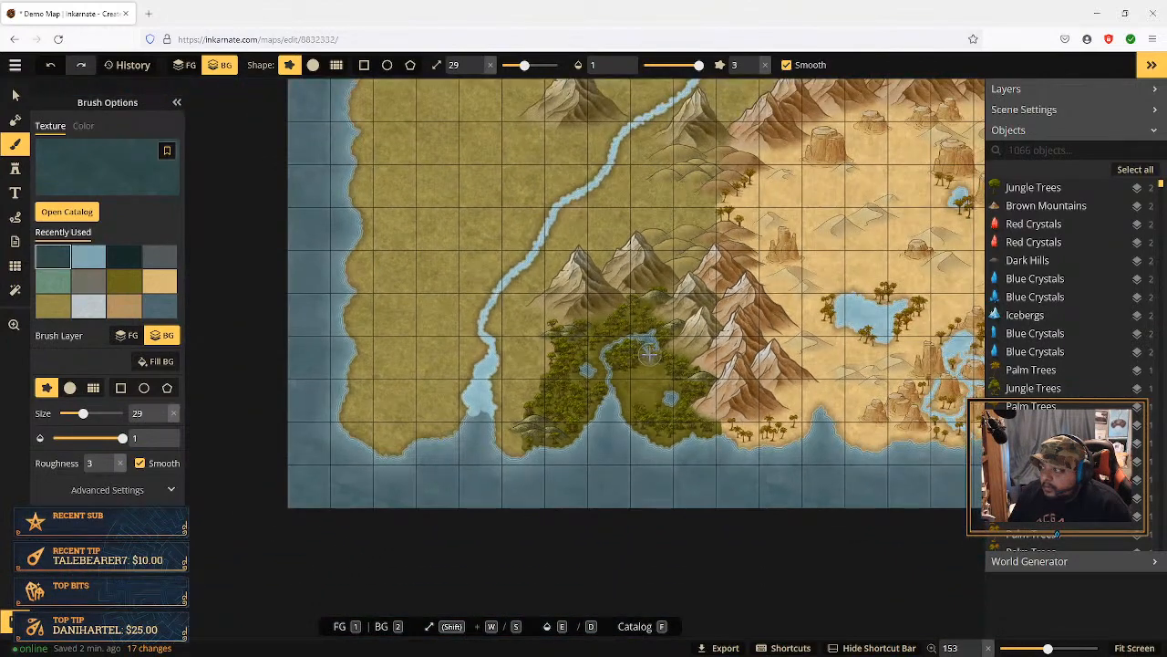
scroll(626, 354, down, 1)
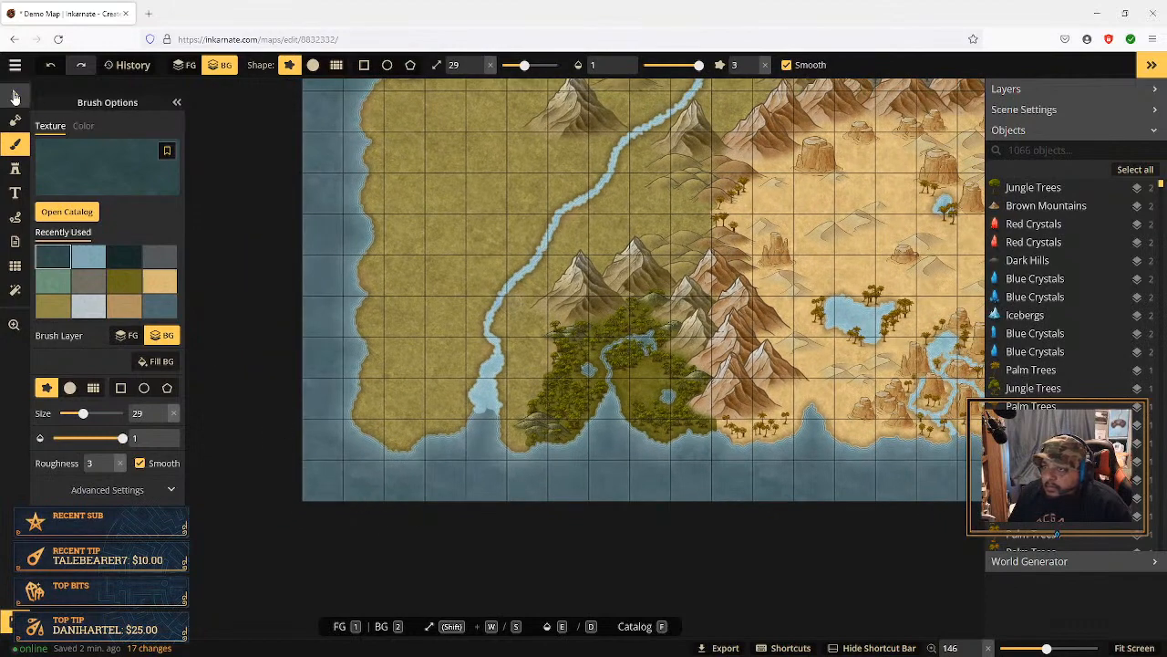
click(15, 95)
mouse_move(552, 215)
mouse_down()
mouse_move(488, 315)
mouse_move(432, 341)
mouse_move(397, 410)
mouse_move(515, 339)
mouse_move(365, 418)
mouse_up()
click(475, 339)
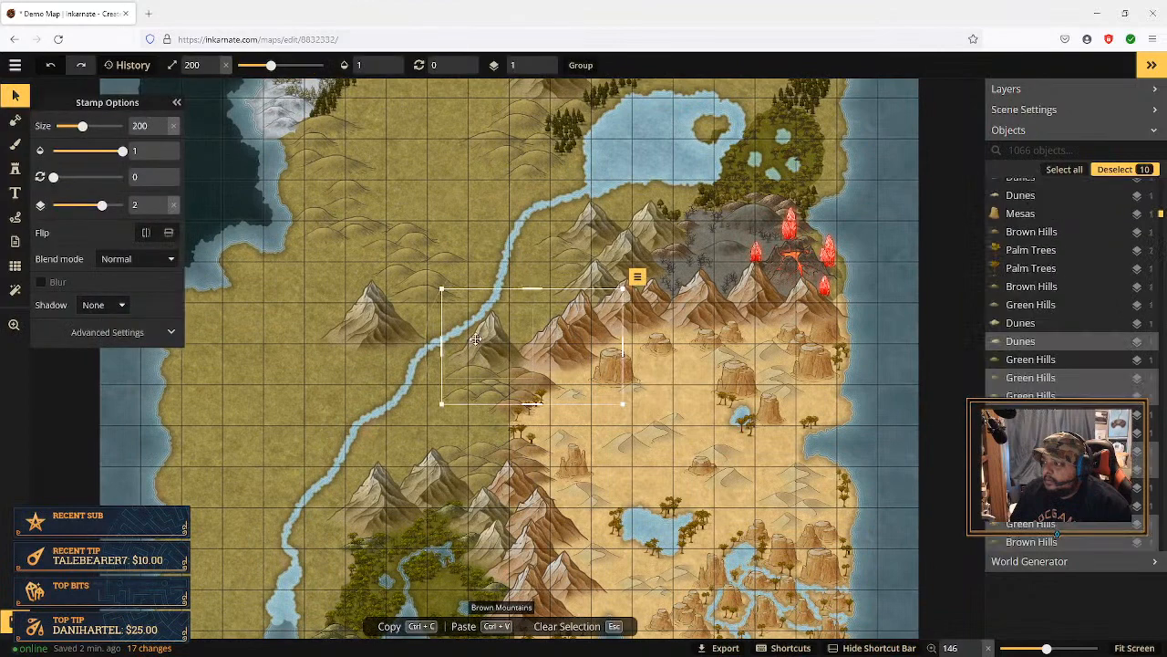
click(486, 202)
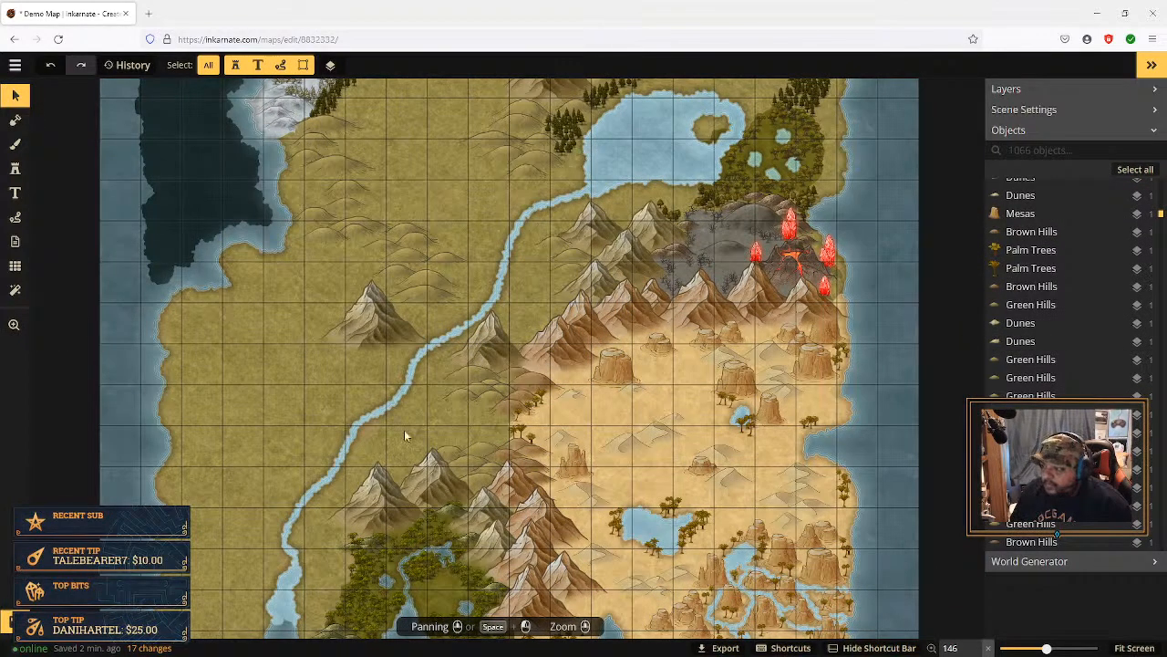
key(space)
drag(407, 436, 490, 237)
scroll(497, 393, up, 5)
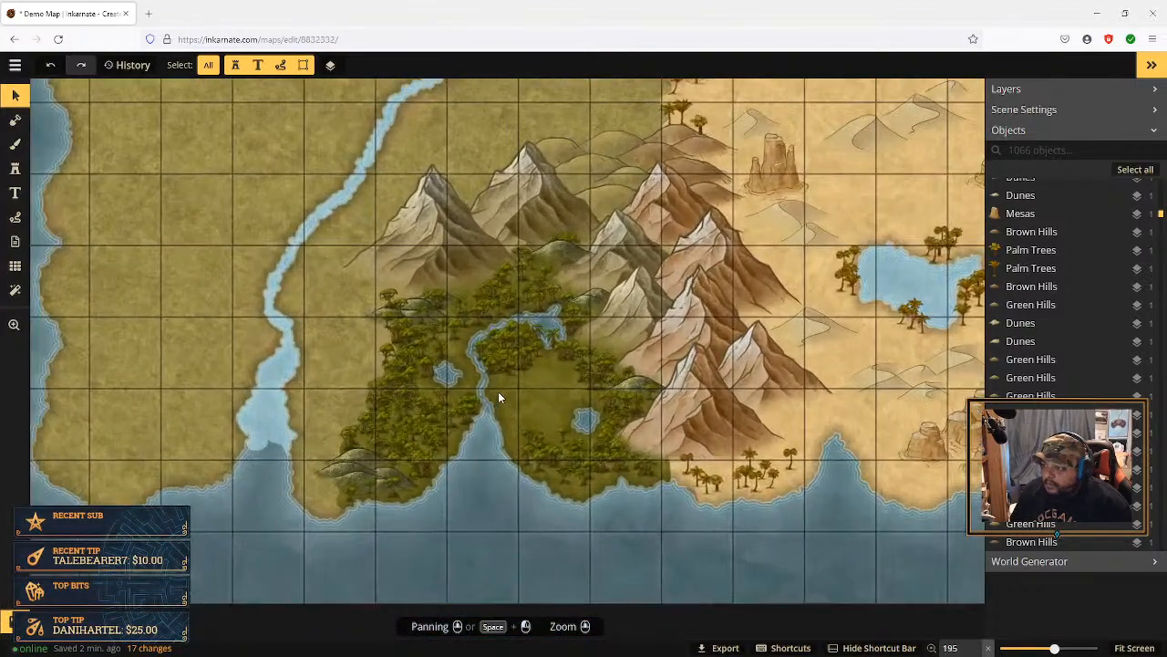
scroll(497, 396, up, 3)
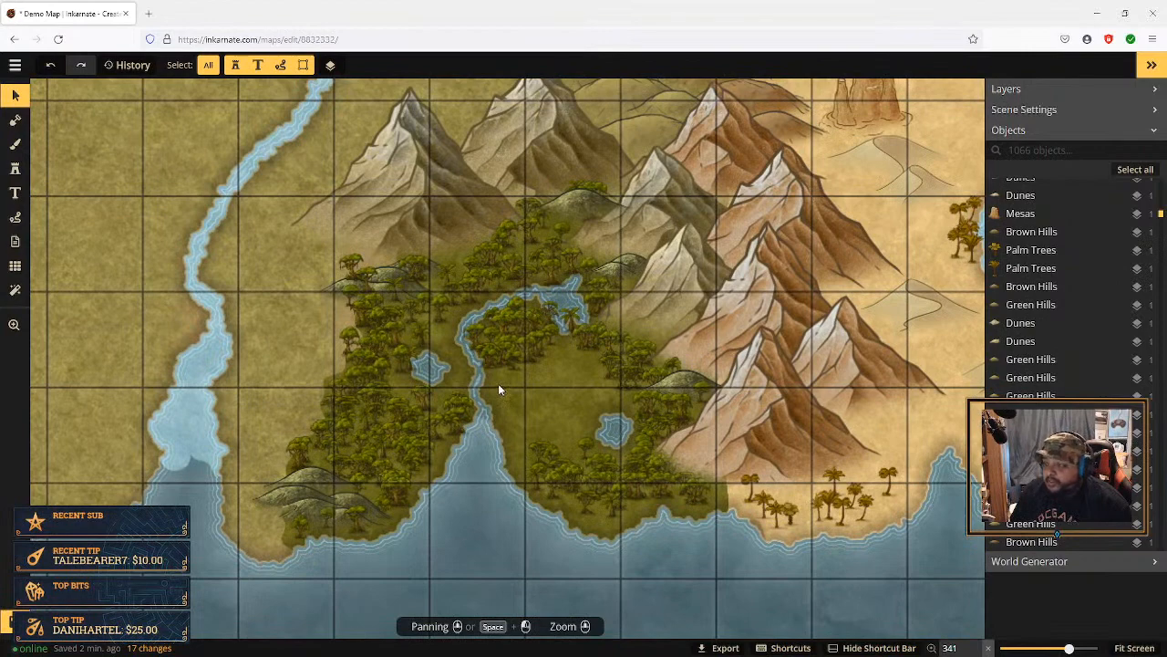
key(space)
drag(526, 399, 691, 417)
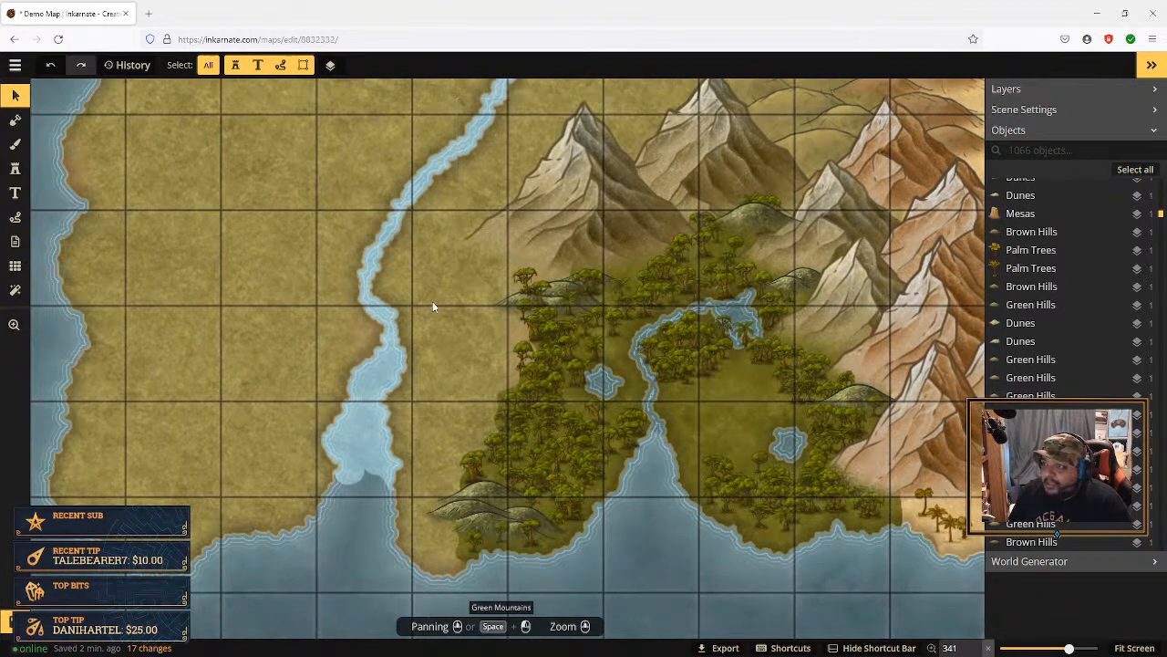
Step: Search the Fantasy World stamp catalog for trees, choose the leafy olive-brown tree set and set the stamp size to 100
click(15, 168)
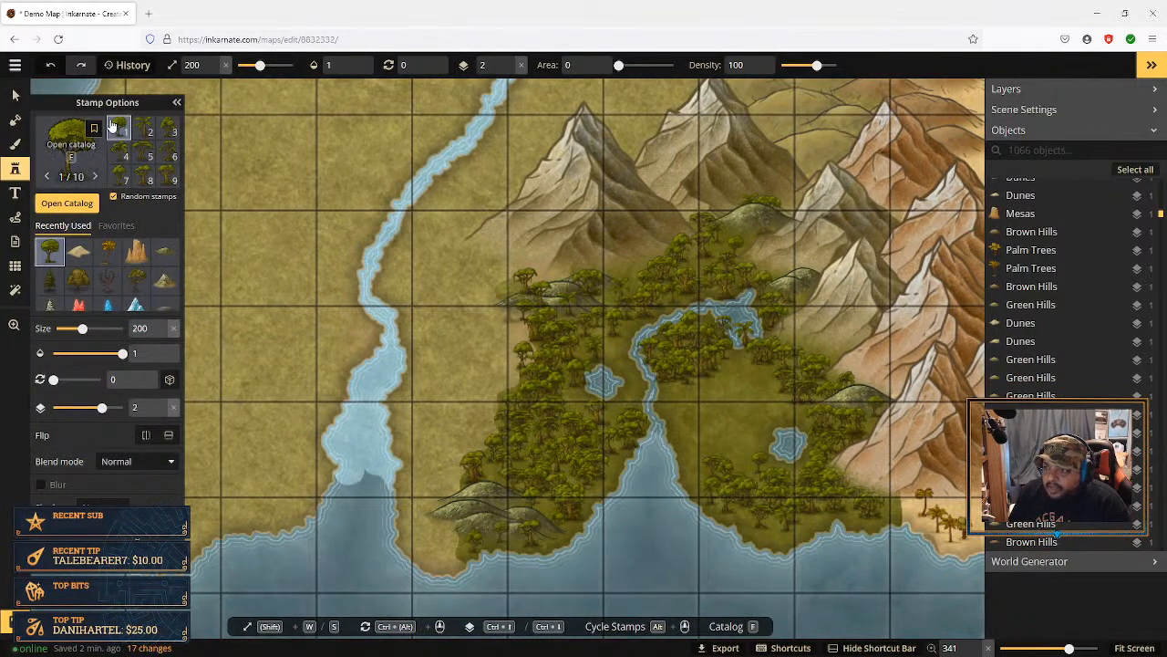
click(78, 280)
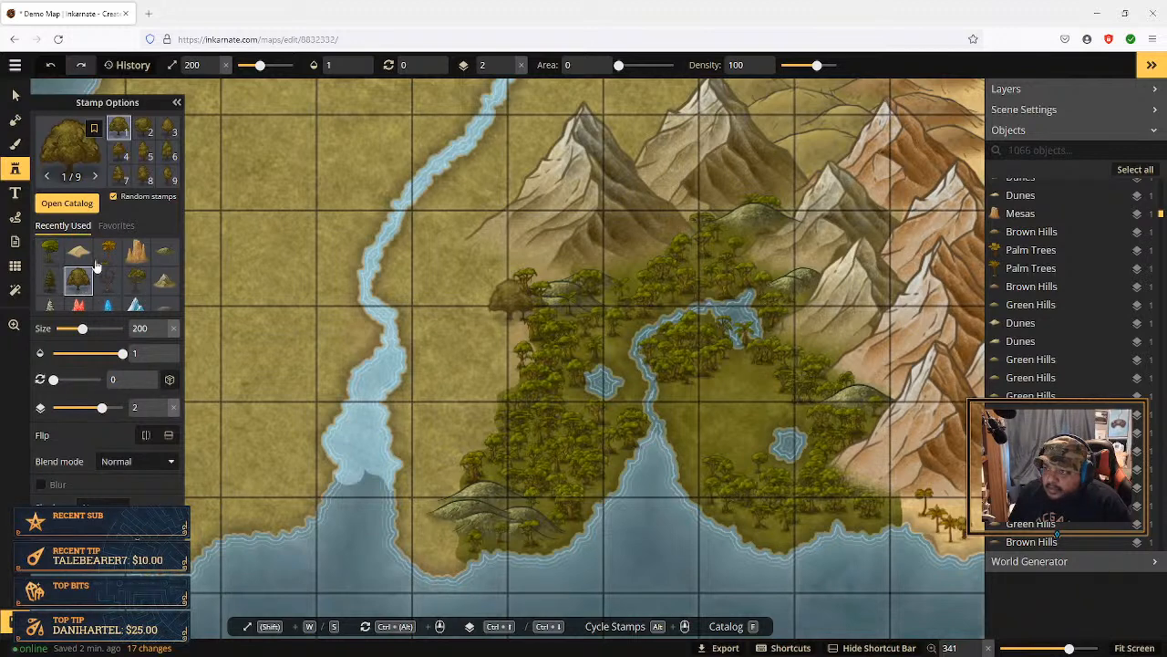
click(67, 203)
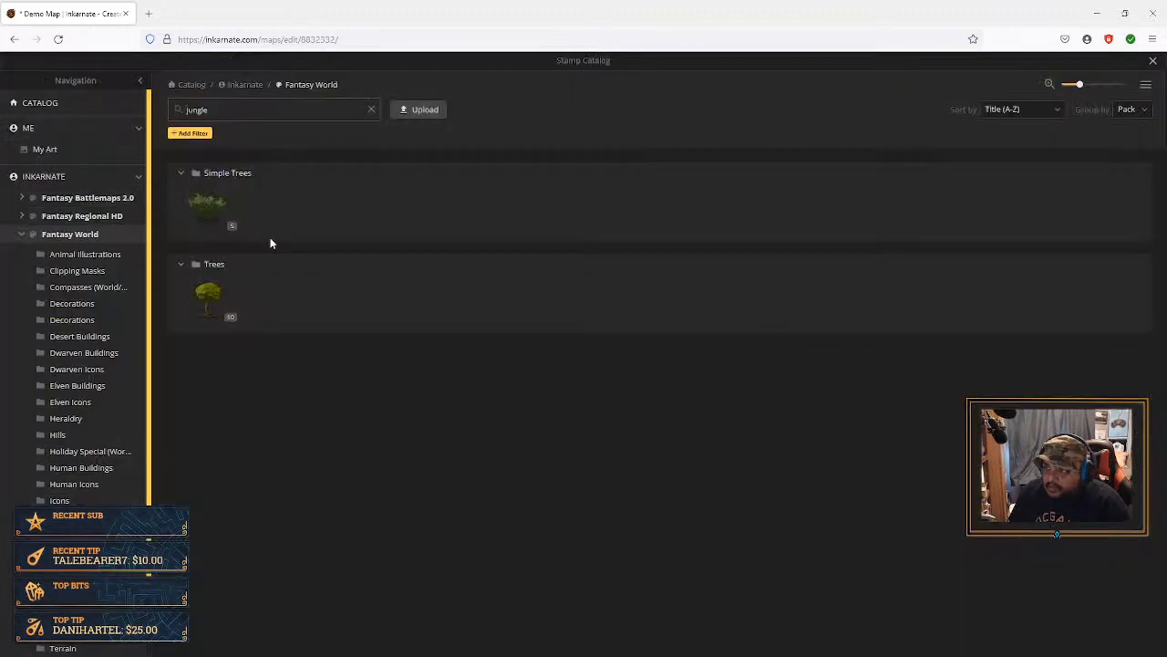
double_click(199, 114)
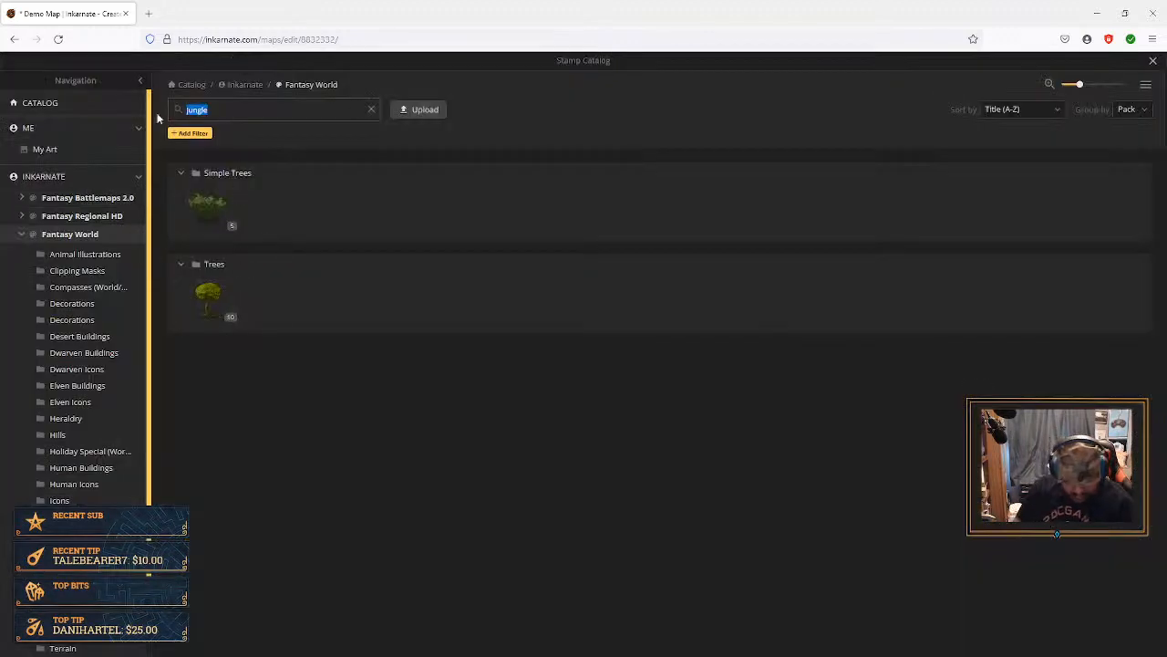
text(trees)
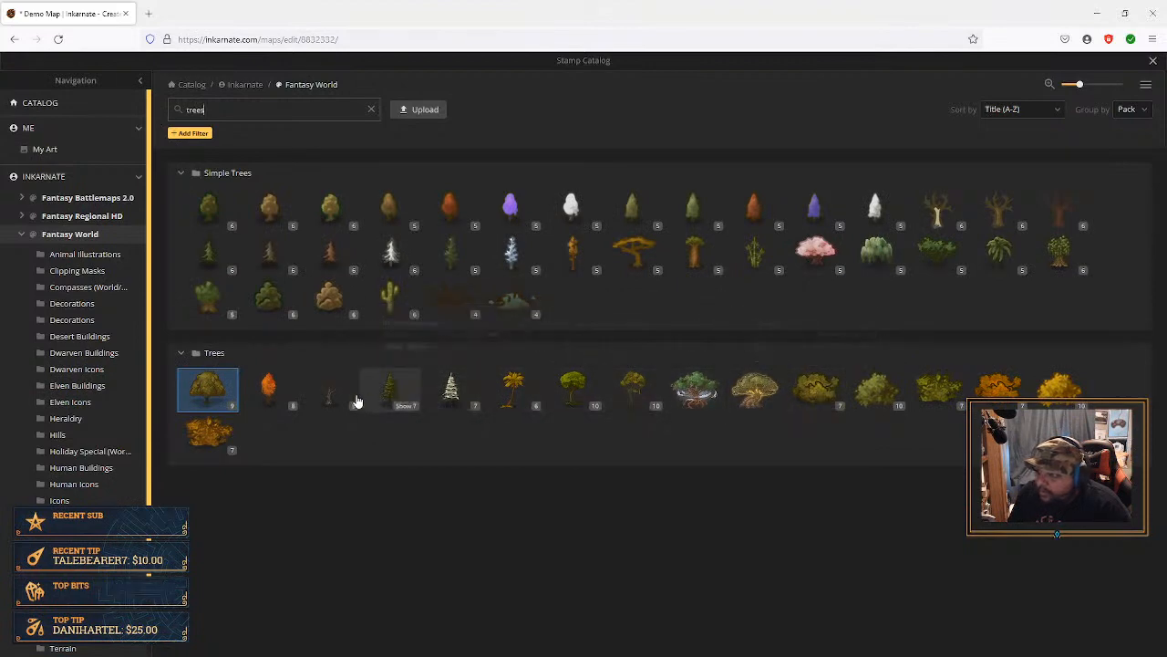
click(217, 394)
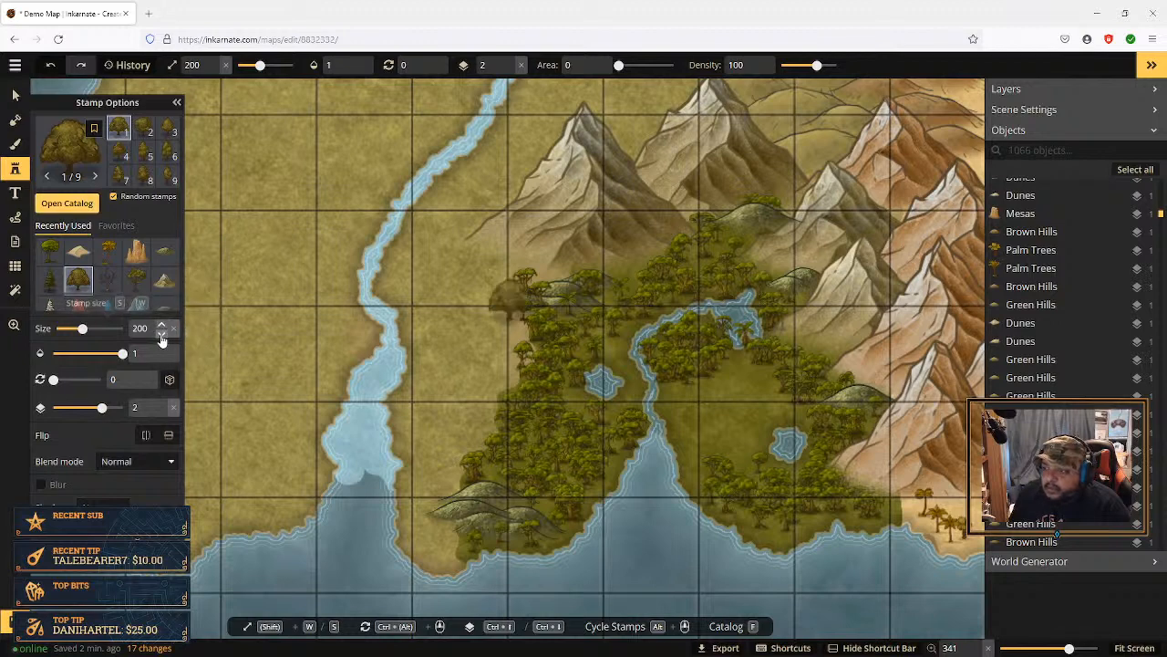
click(162, 334)
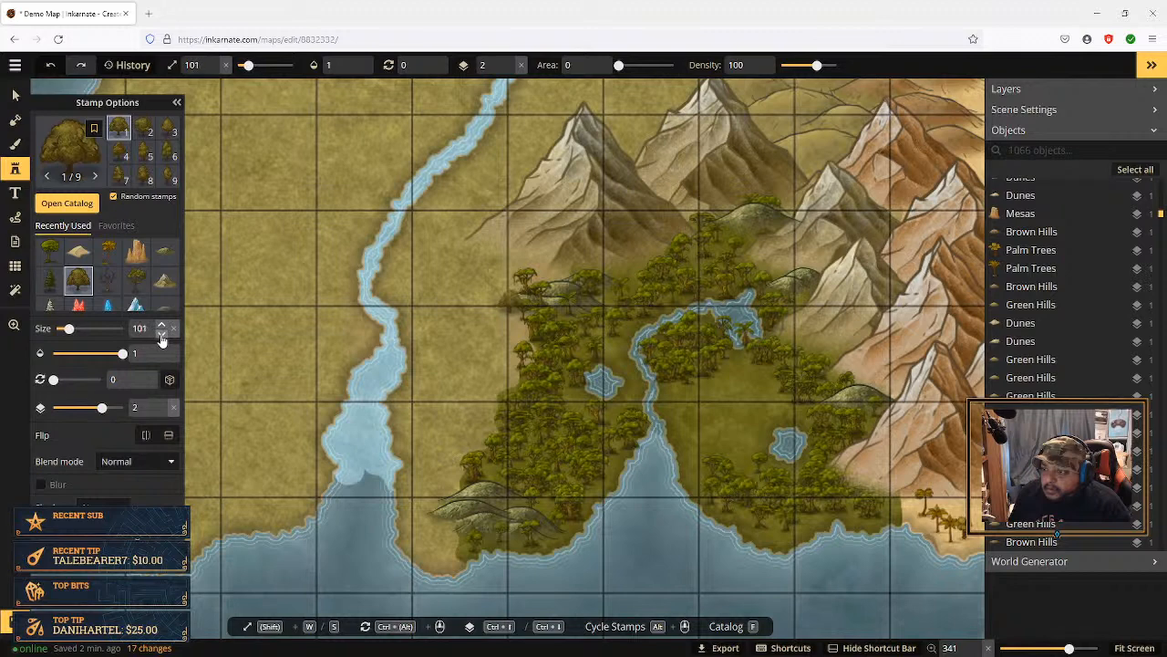
Step: Stamp a small cluster of leafy trees between the river and the mountains, just north-west of the jungle
click(481, 261)
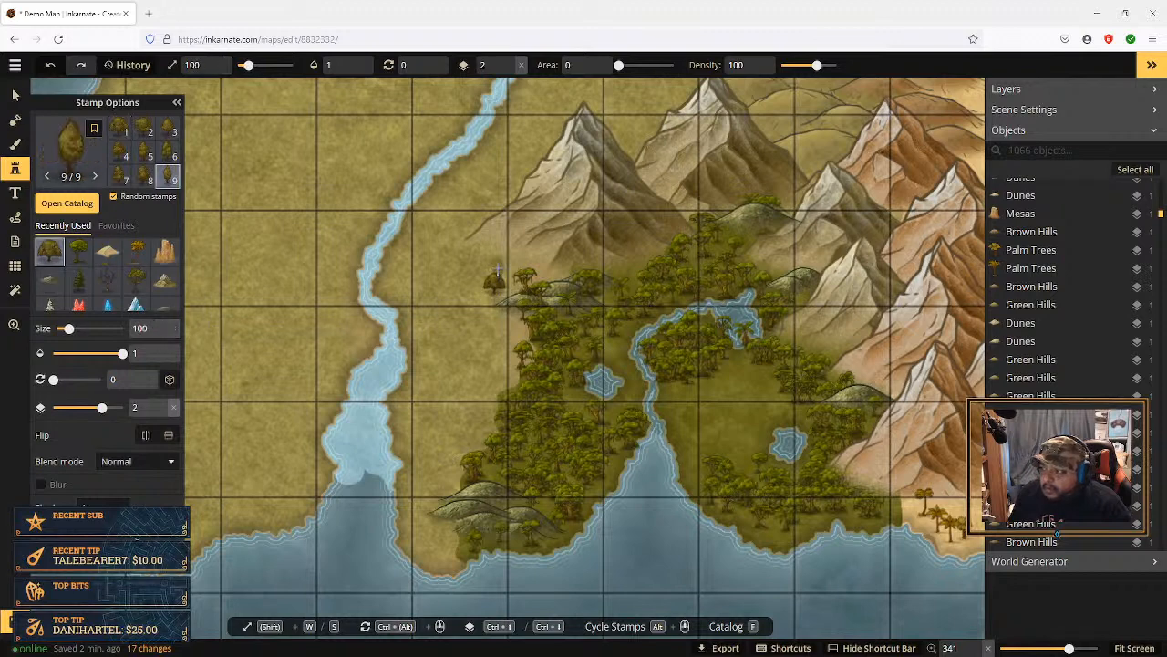
click(481, 262)
click(467, 244)
click(454, 241)
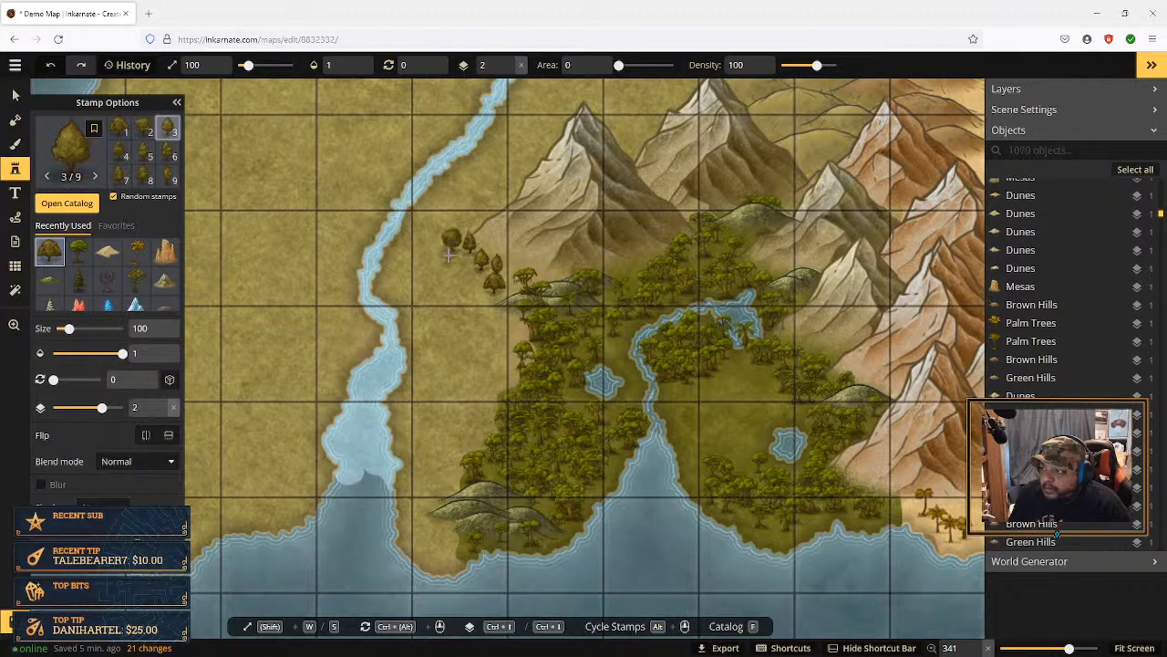
click(464, 258)
click(461, 262)
click(454, 271)
click(467, 279)
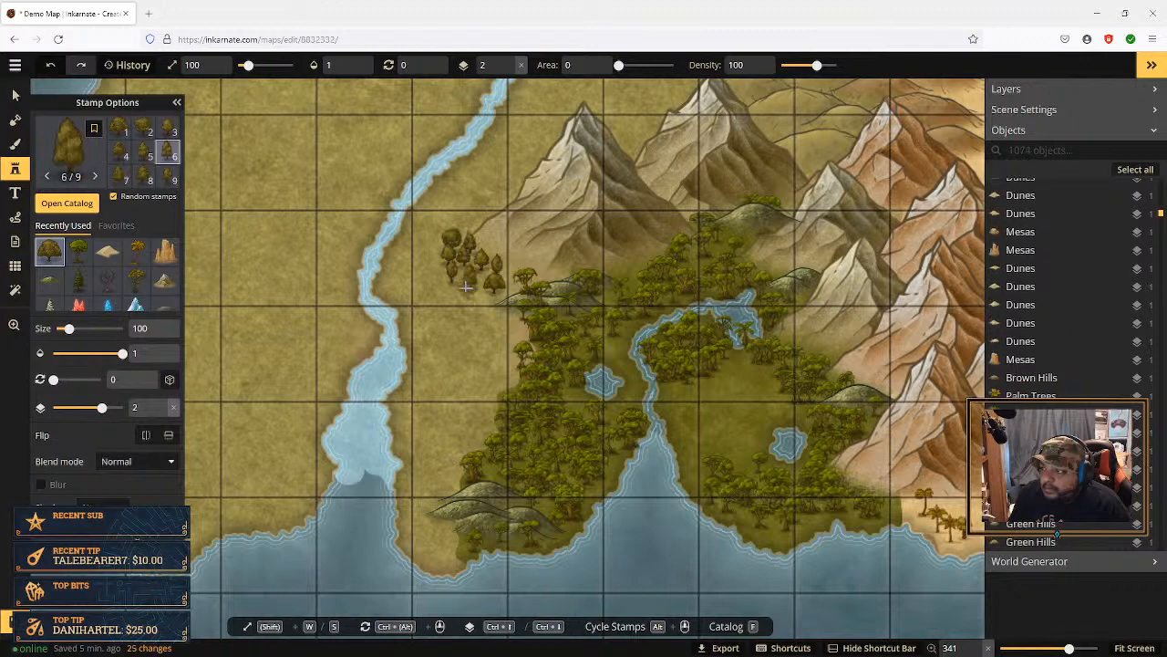
Step: Widen the leafy grove westward to the riverbank and northward beside the foot of the mountain
click(446, 283)
click(440, 266)
click(438, 244)
click(443, 222)
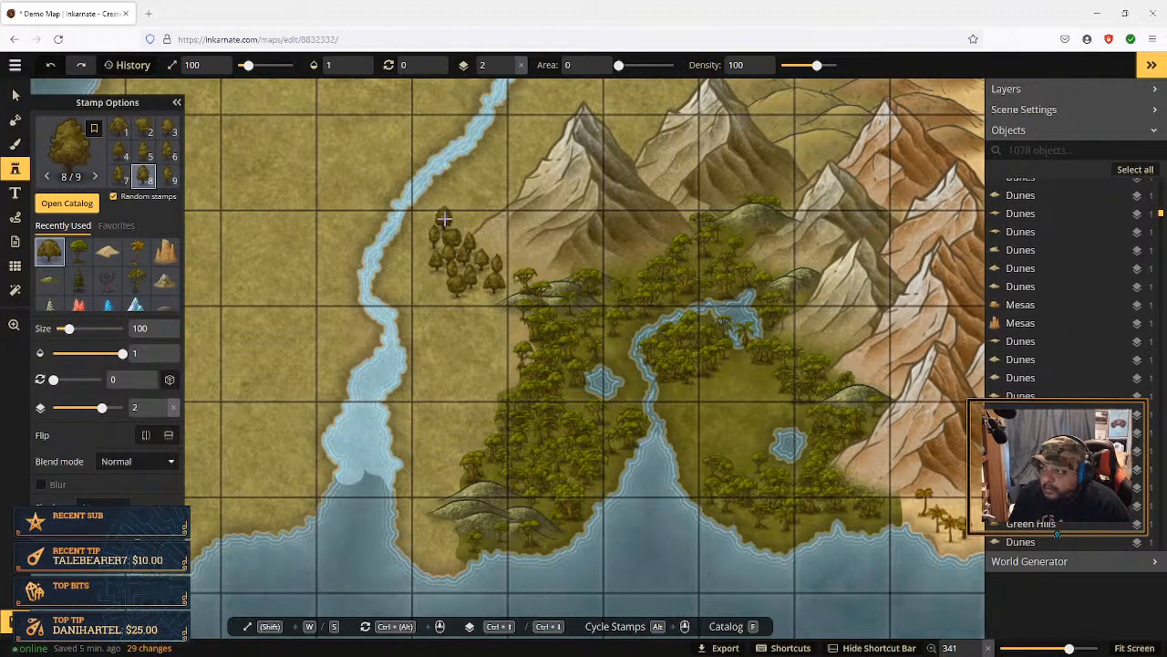
click(456, 215)
click(469, 213)
click(459, 219)
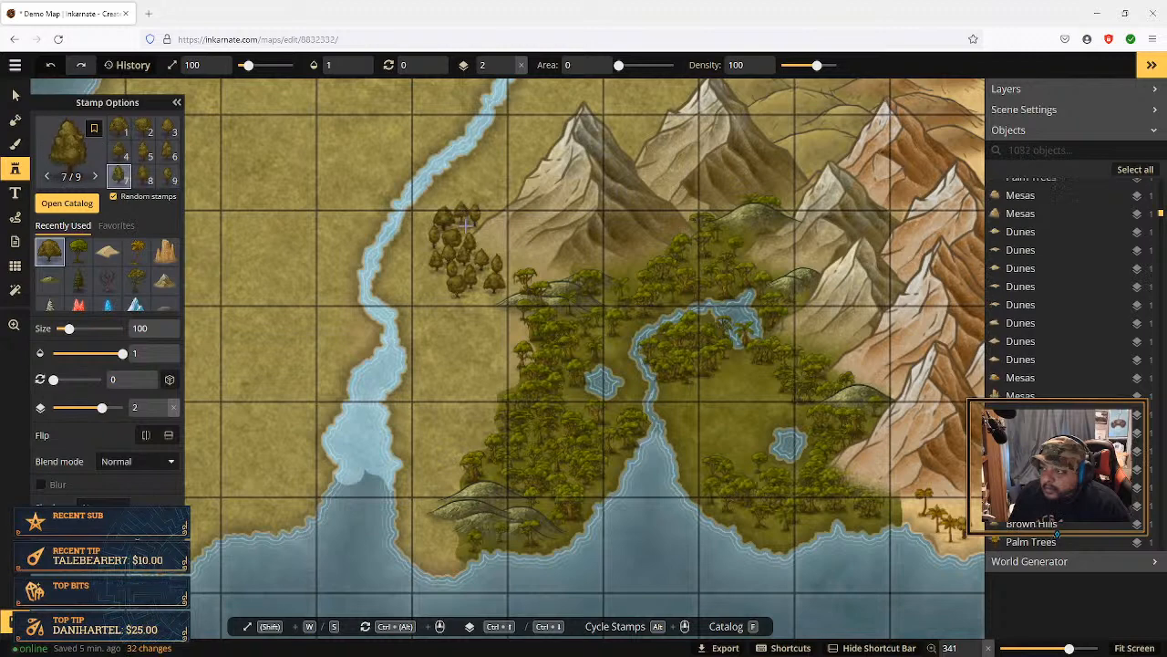
click(447, 225)
click(424, 219)
click(416, 234)
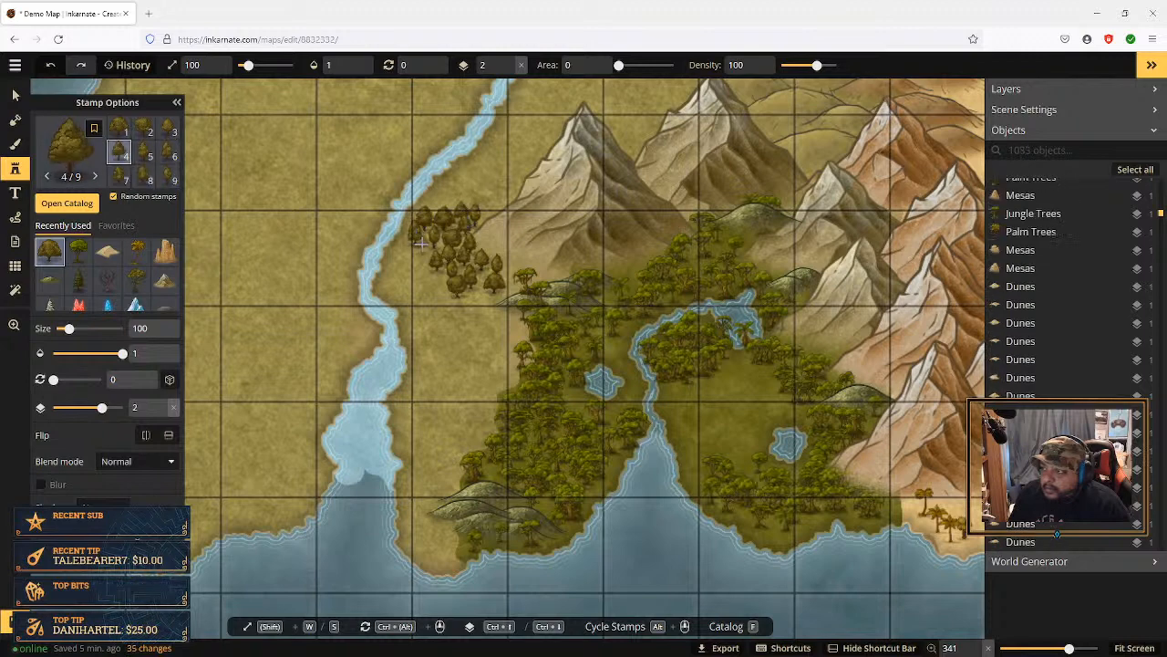
click(421, 251)
click(441, 279)
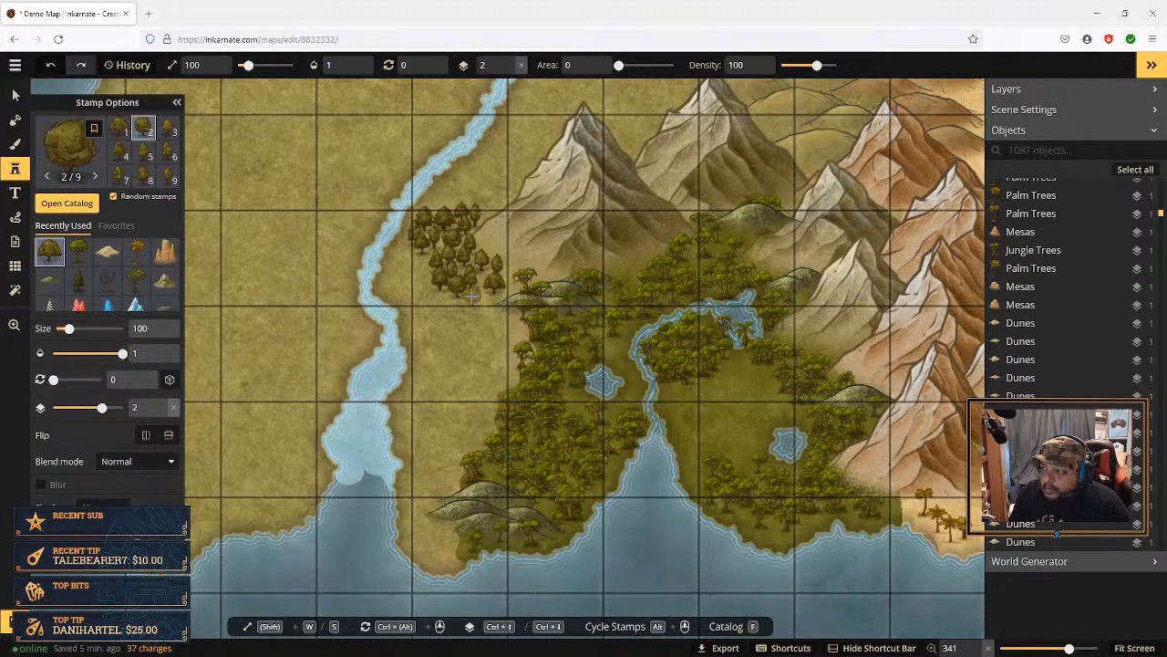
Step: Extend the grove south-east along the jungle's edge, fill its lower side and add trees at its northern end
click(486, 294)
click(495, 305)
click(504, 318)
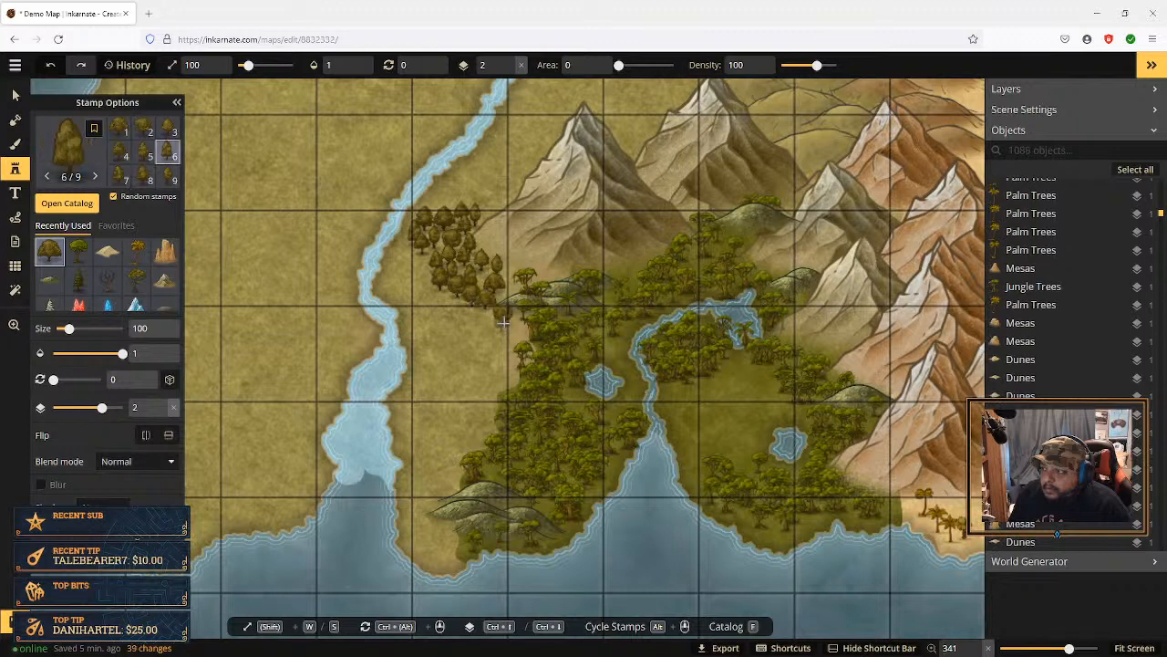
click(510, 330)
click(496, 347)
click(483, 323)
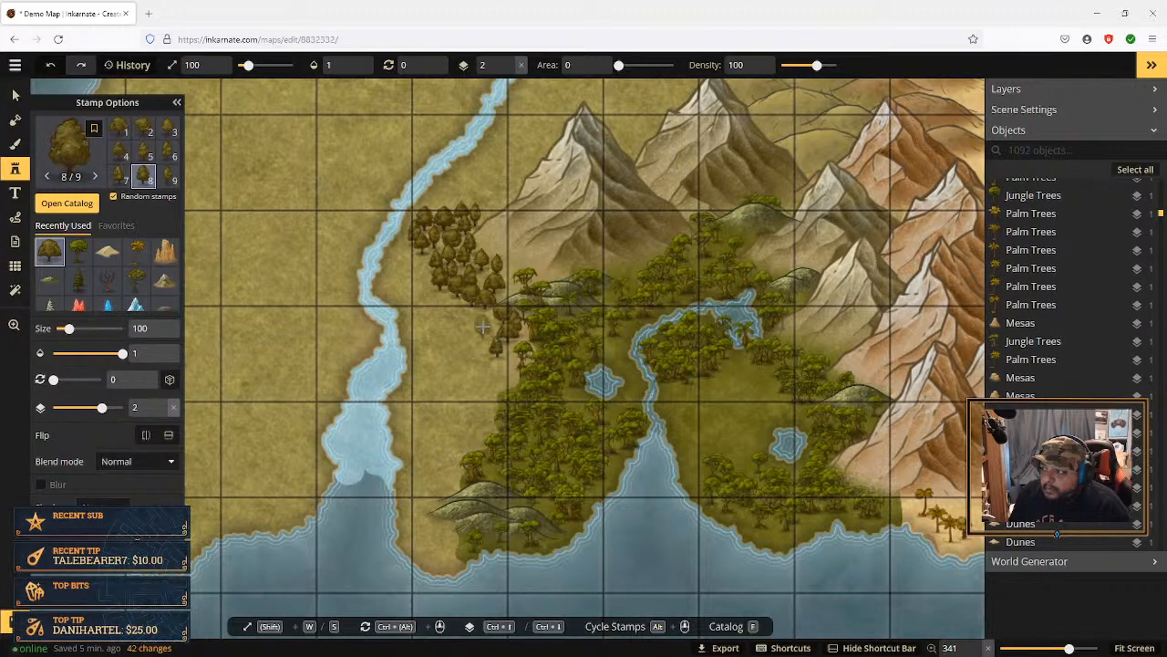
click(456, 307)
click(445, 293)
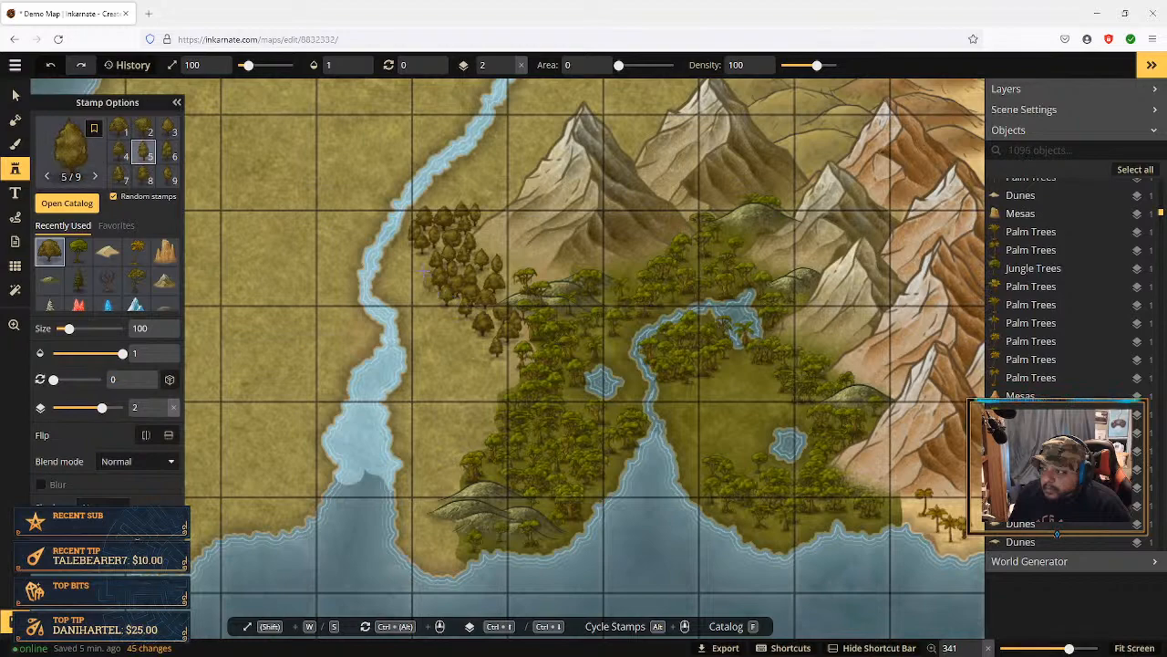
click(479, 202)
click(453, 217)
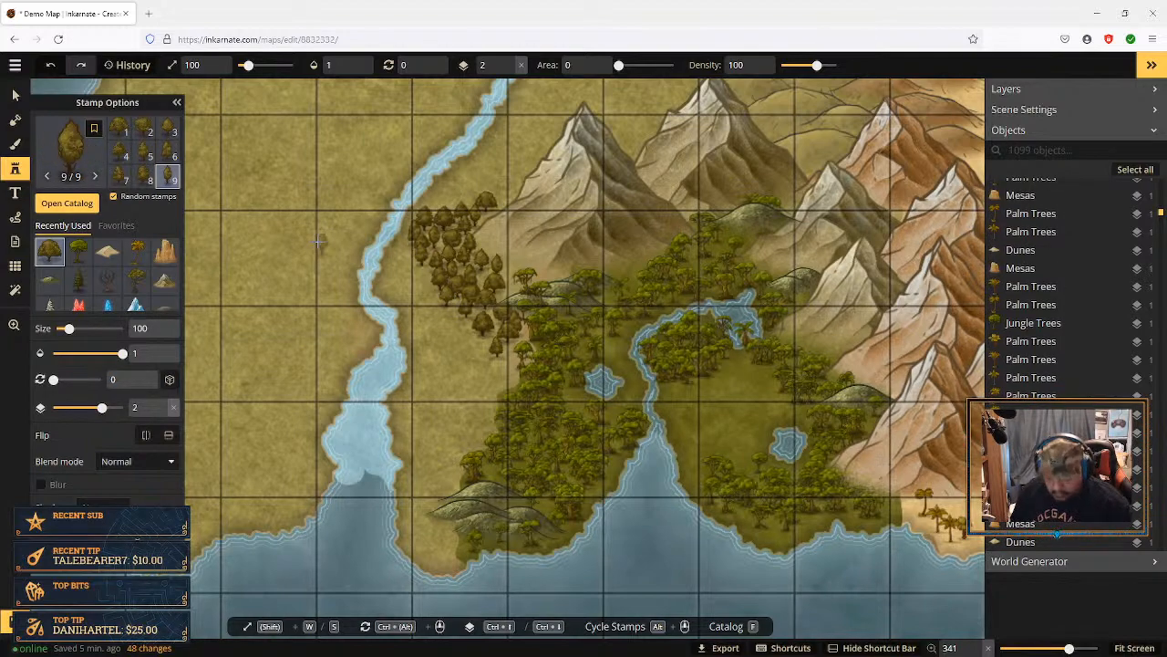
Step: Bring the empty western plains into view, search the stamp catalog for "world" and choose the large tree stamp from POI Icons
drag(318, 242, 536, 384)
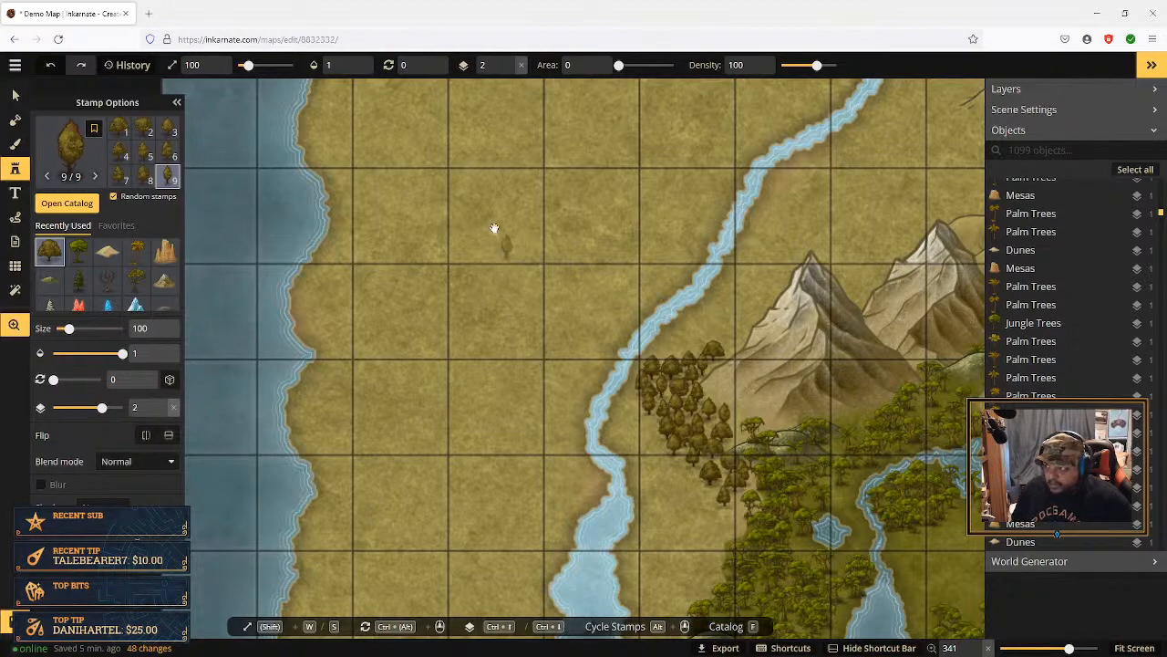
drag(495, 229, 487, 509)
scroll(517, 318, down, 5)
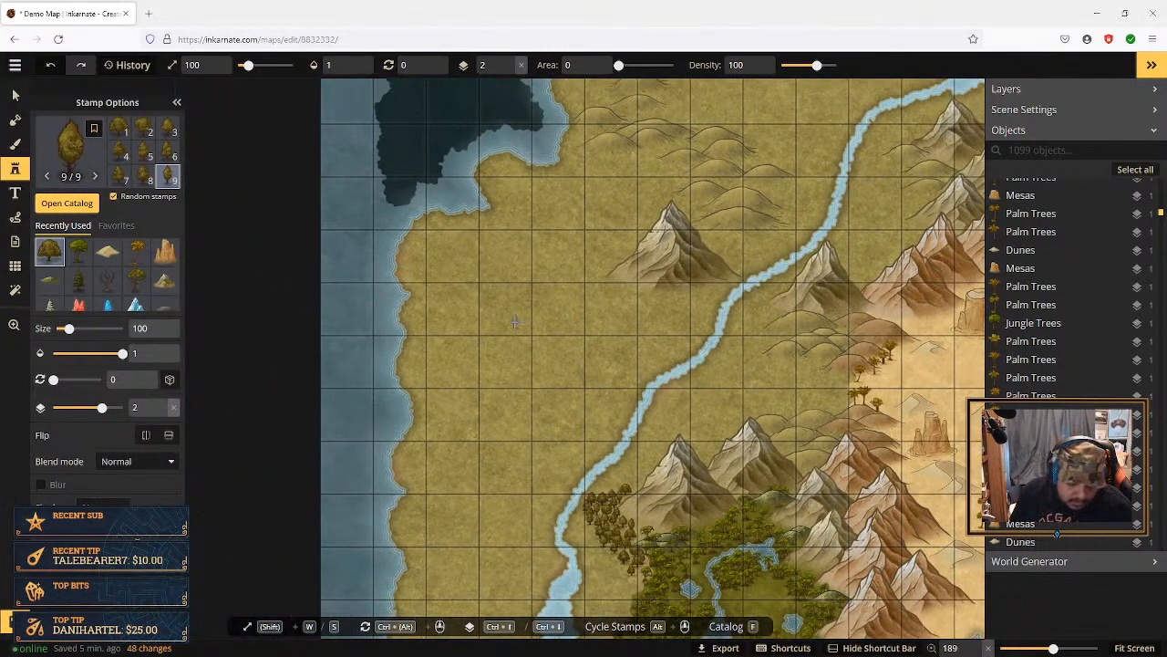
scroll(516, 317, up, 2)
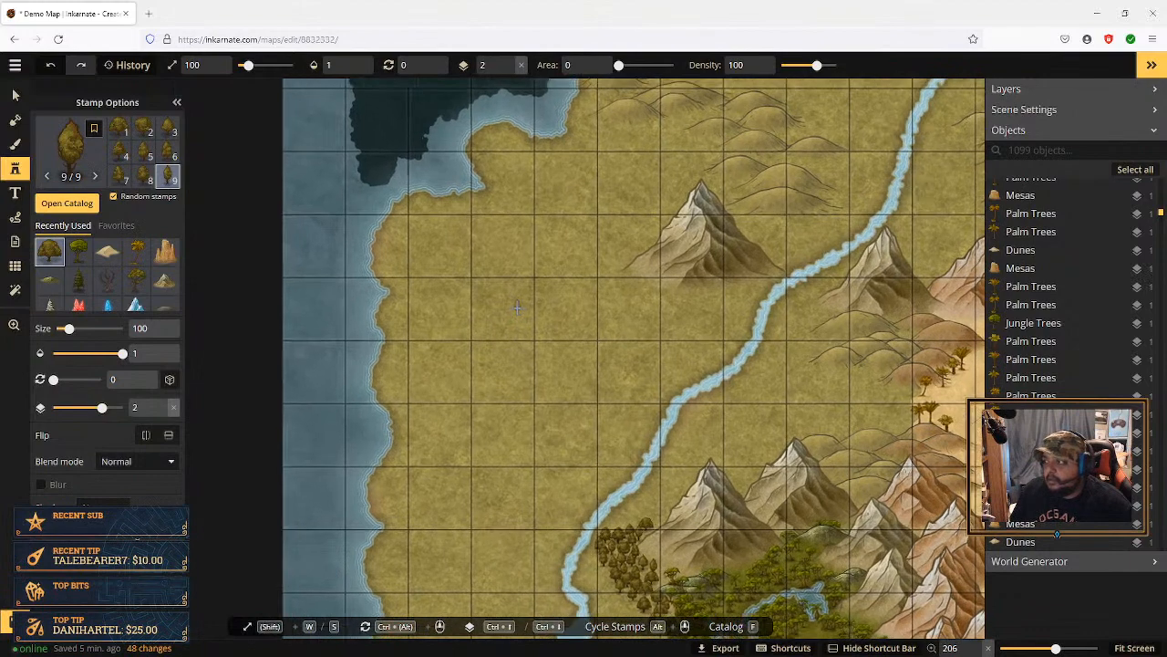
scroll(516, 307, up, 1)
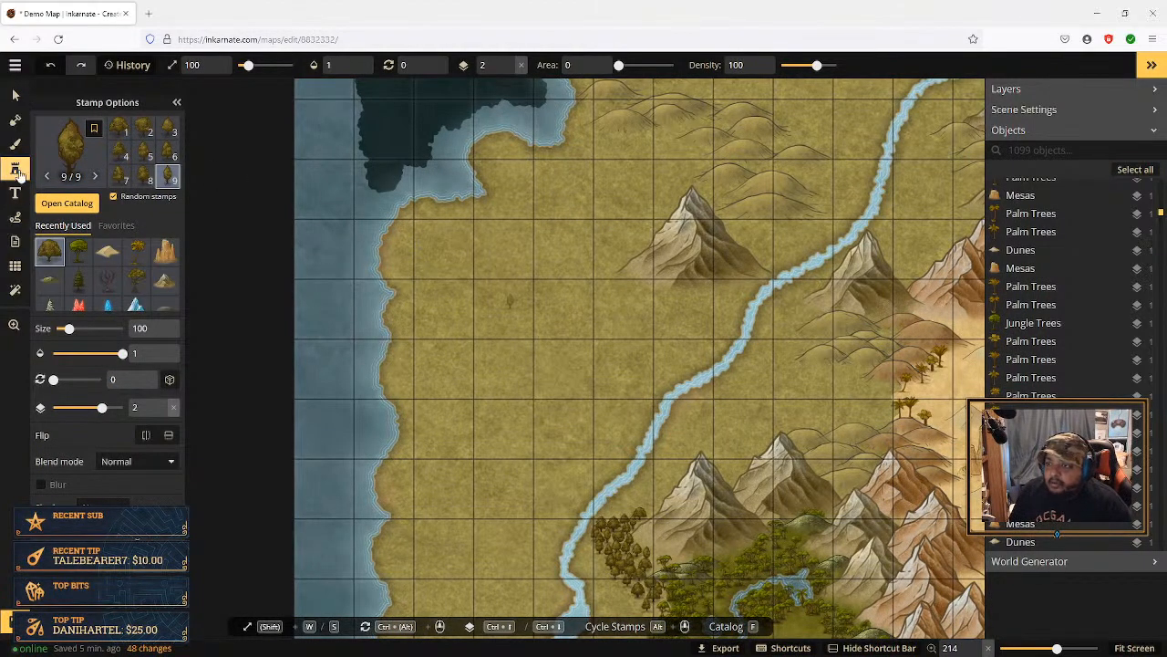
click(66, 204)
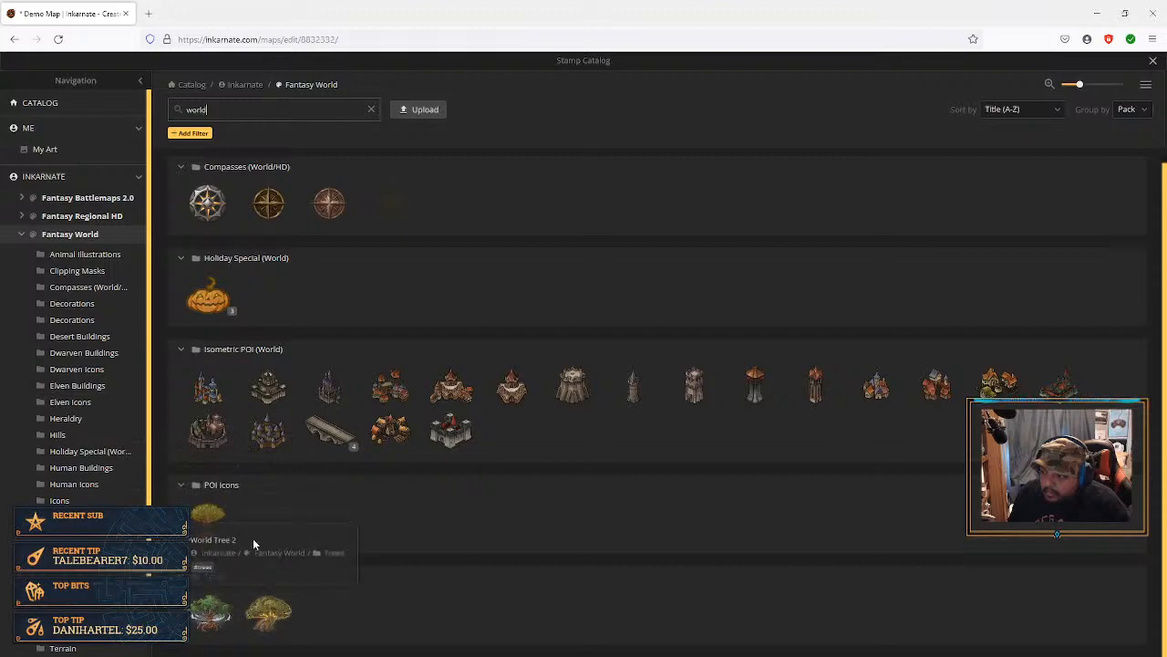
click(208, 523)
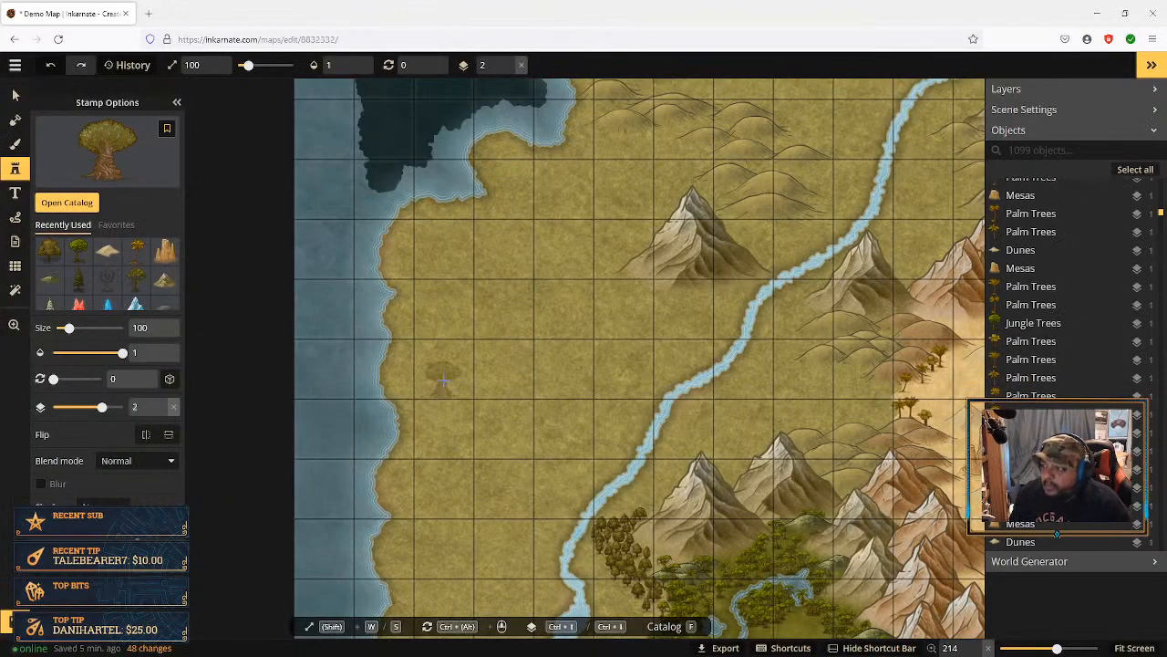
Step: Enlarge the World Tree stamp to size 200 and place one in the northern part of the western plains
click(161, 325)
drag(161, 328, 162, 327)
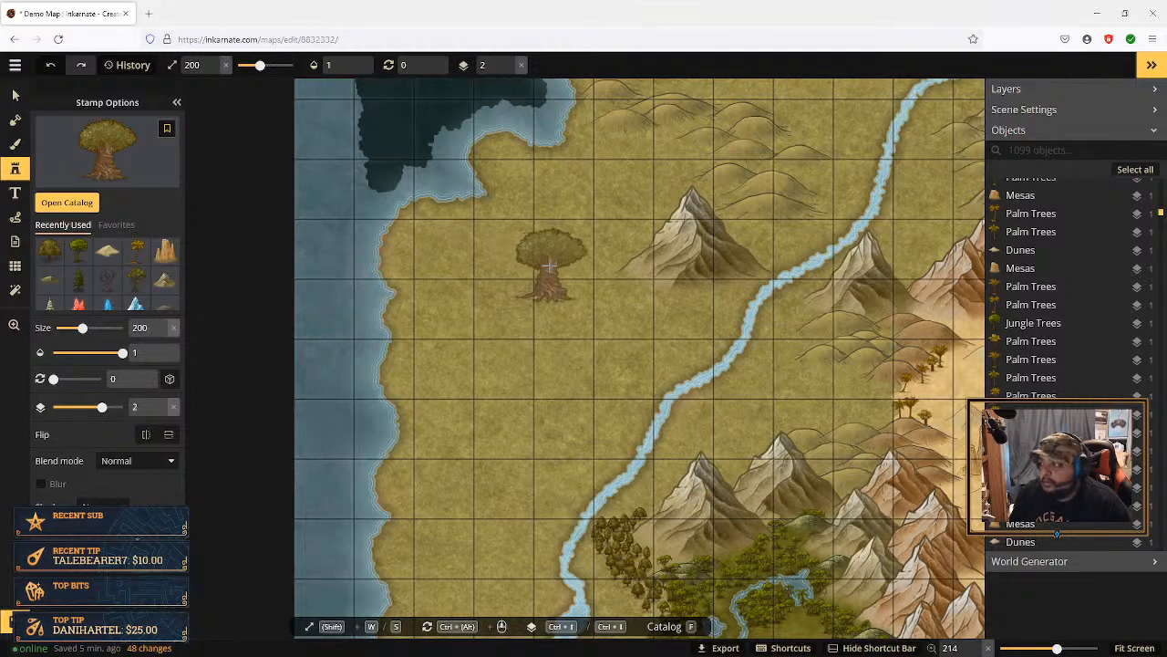
click(541, 273)
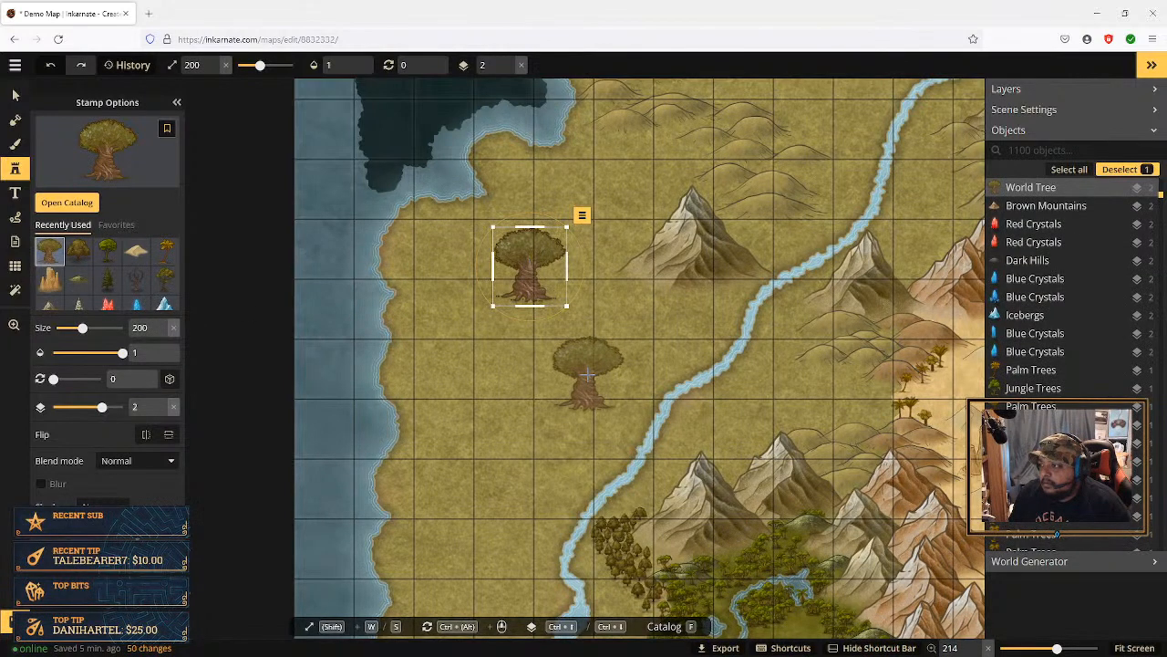
Step: Choose the green World Tree 1 stamp from the catalog and try one at size 200 near the western coast
click(62, 209)
click(212, 611)
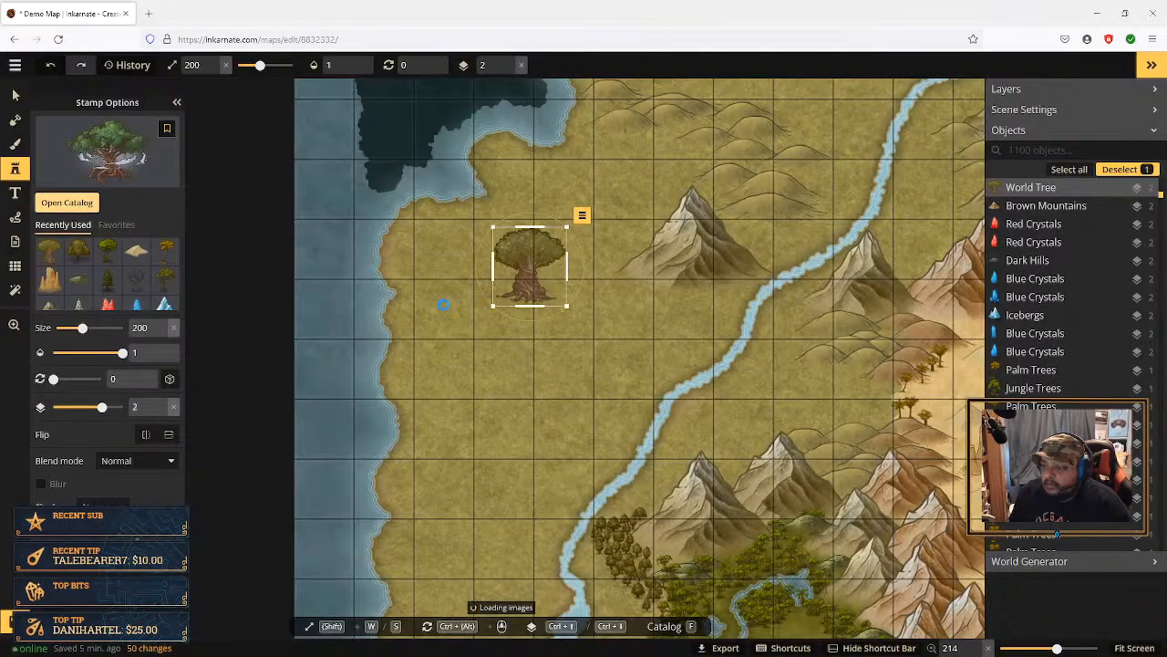
click(461, 344)
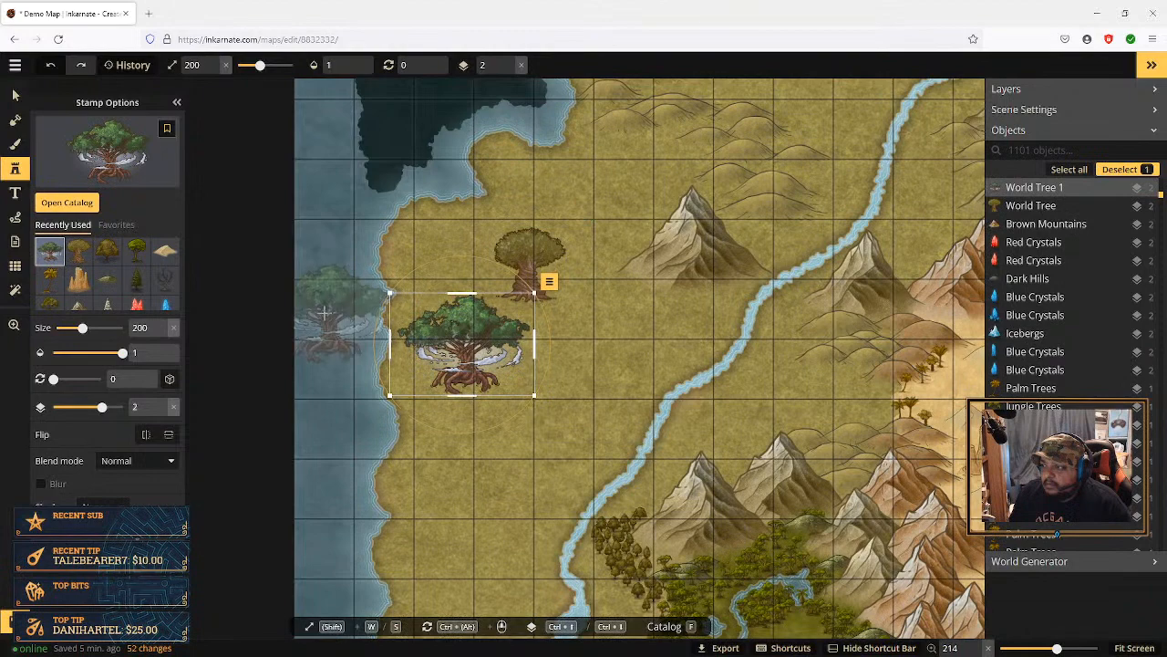
Step: Choose the glowing World Tree 2 stamp from the catalog and place one south-east of the first World Tree
click(56, 204)
click(265, 610)
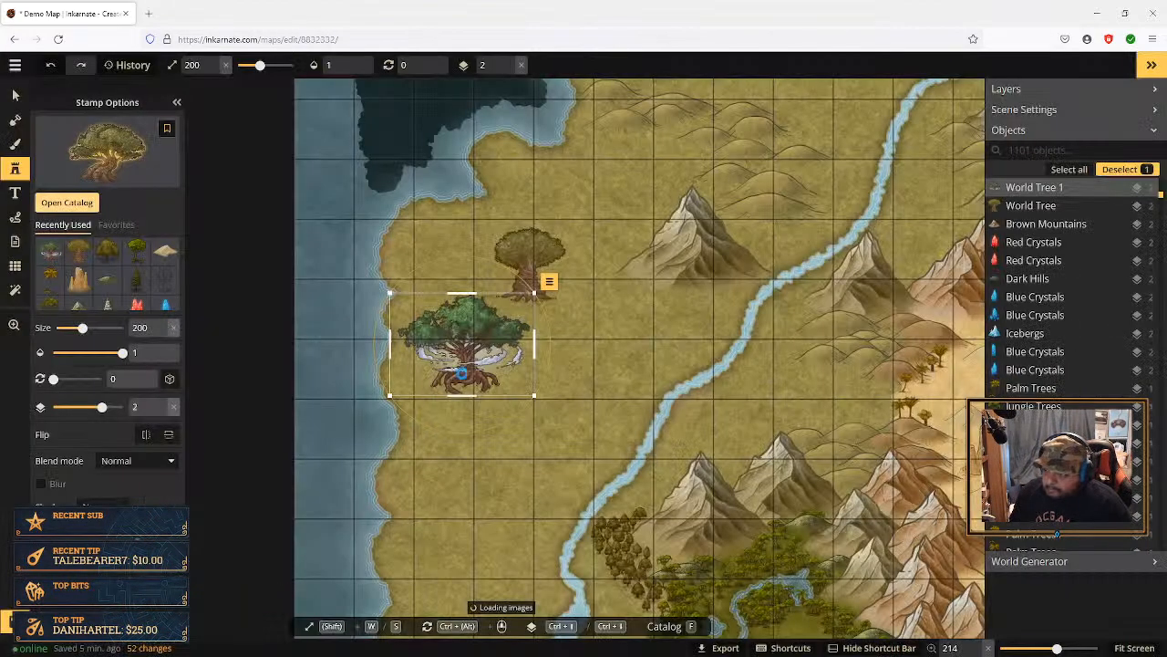
click(599, 327)
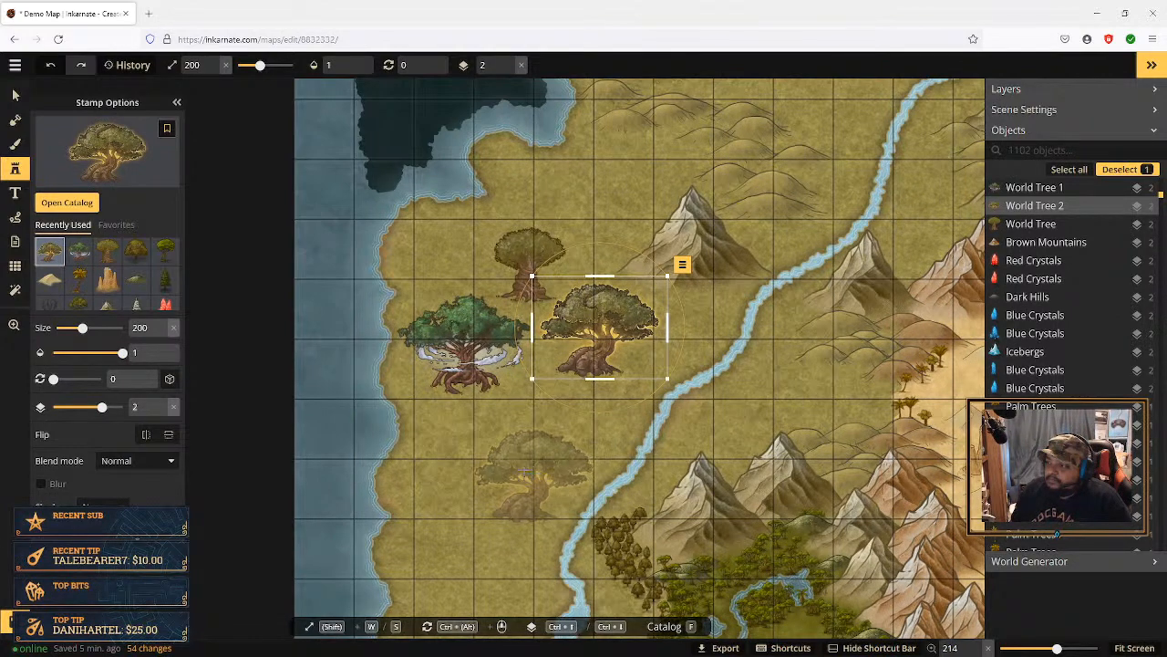
Step: Delete the green World Tree 1 stamp beside the western coast
click(15, 95)
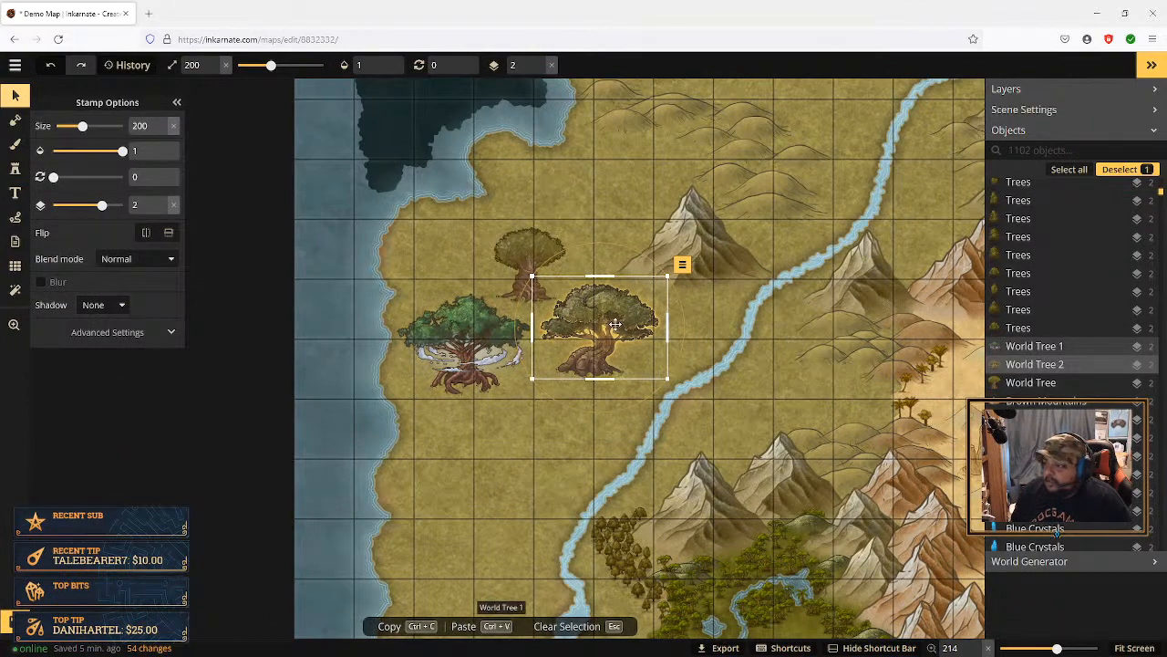
click(513, 356)
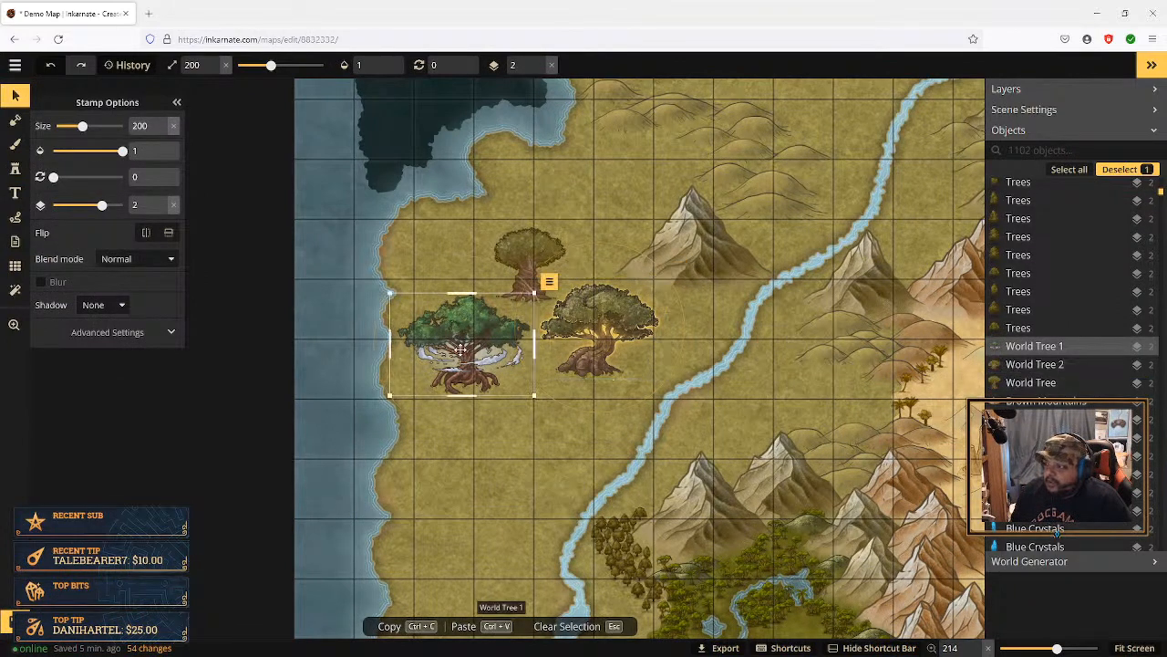
key(Delete)
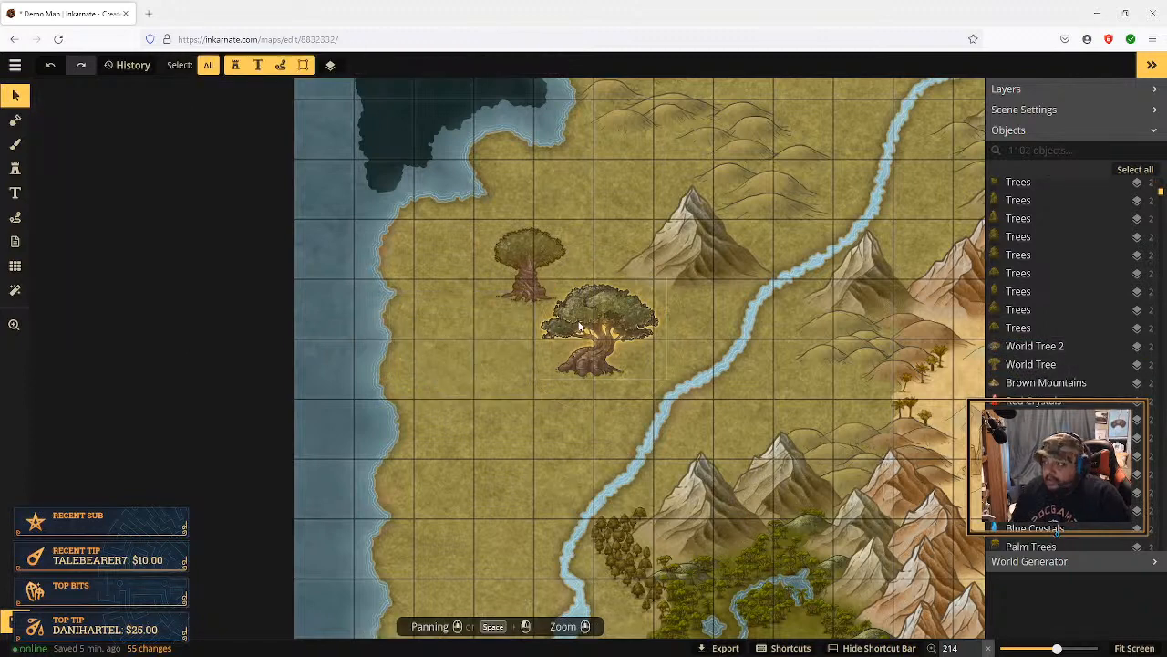
Step: Rearrange the two landmark trees, placing the glowing World Tree 2 just below the northern inlet and the plain World Tree to its south-east
click(596, 335)
drag(596, 334, 492, 321)
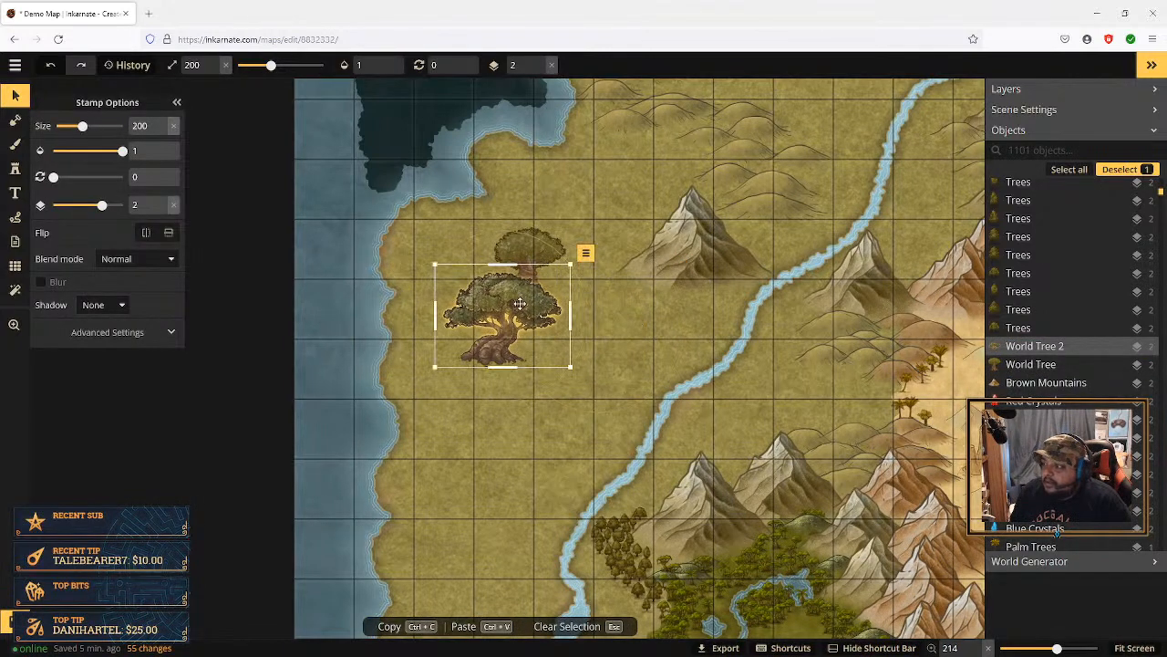
click(537, 245)
drag(537, 244, 615, 287)
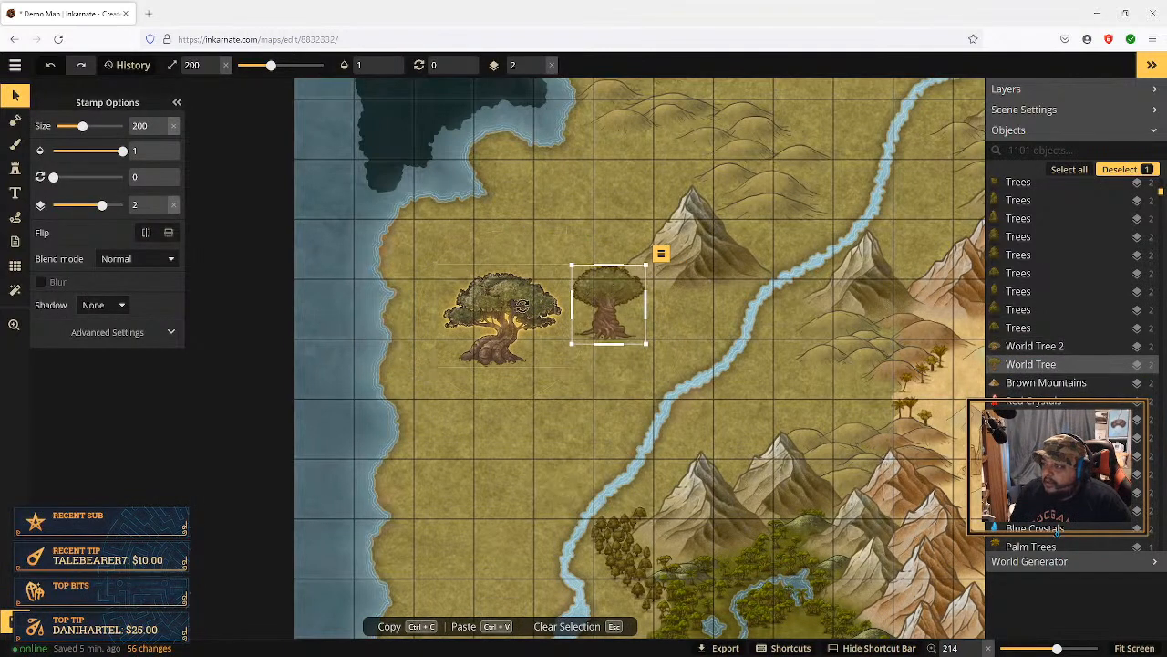
click(497, 327)
drag(498, 327, 508, 251)
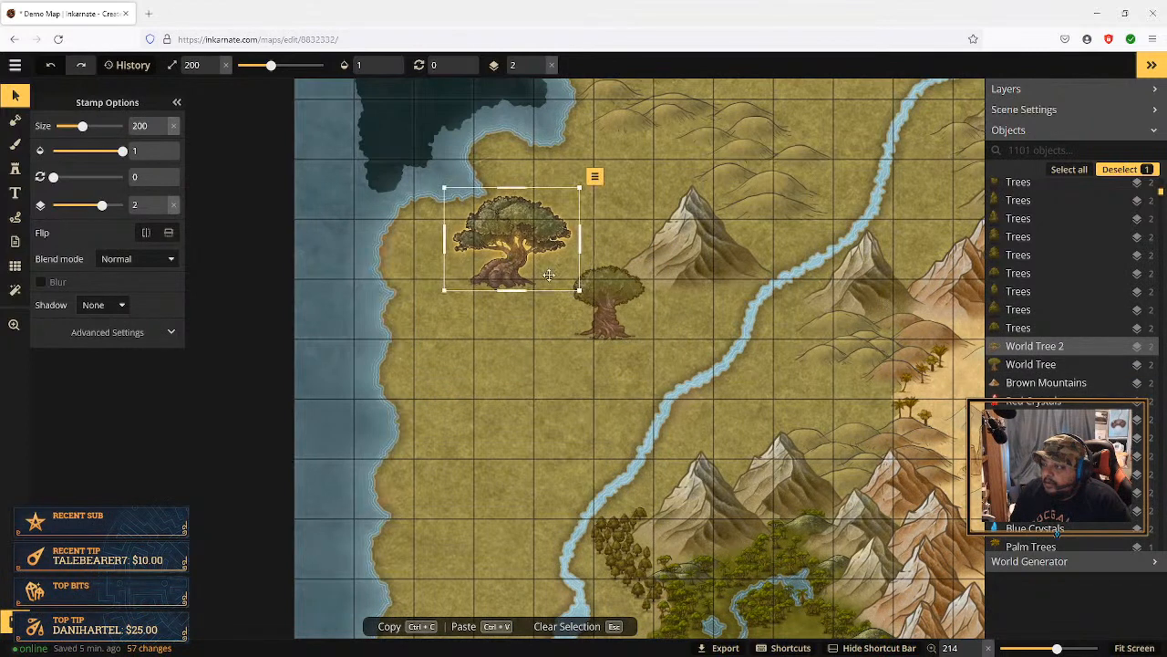
Step: Shift the plain World Tree closer to the glowing one and stamp a second plain World Tree to the south-west
click(603, 317)
drag(604, 317, 579, 314)
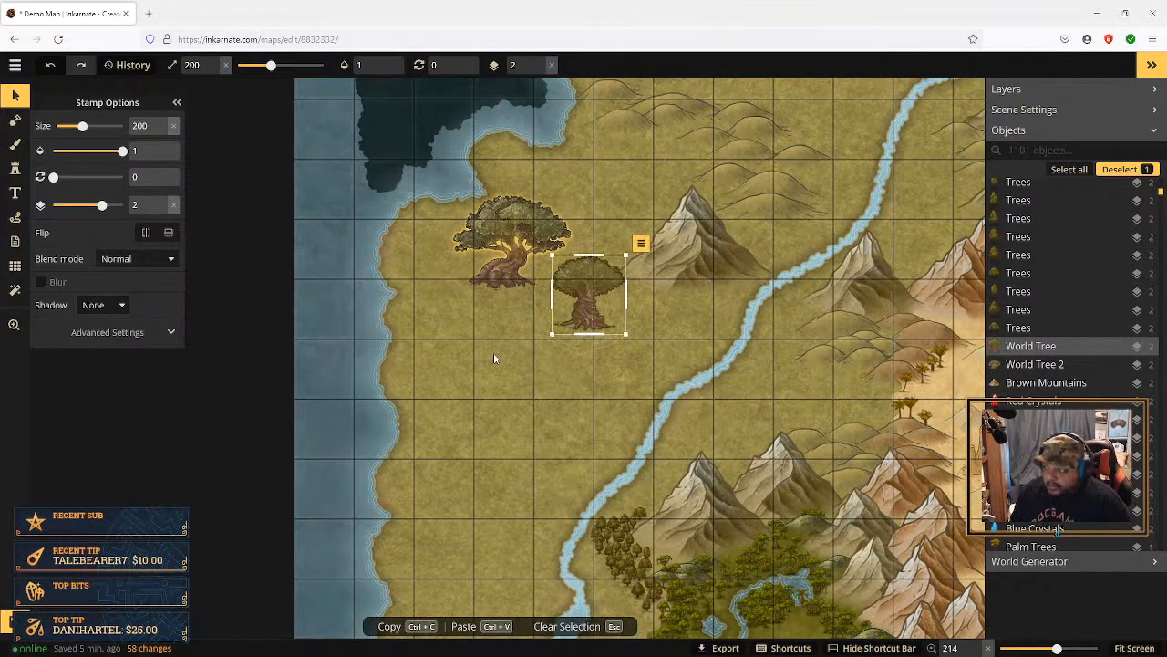
click(17, 169)
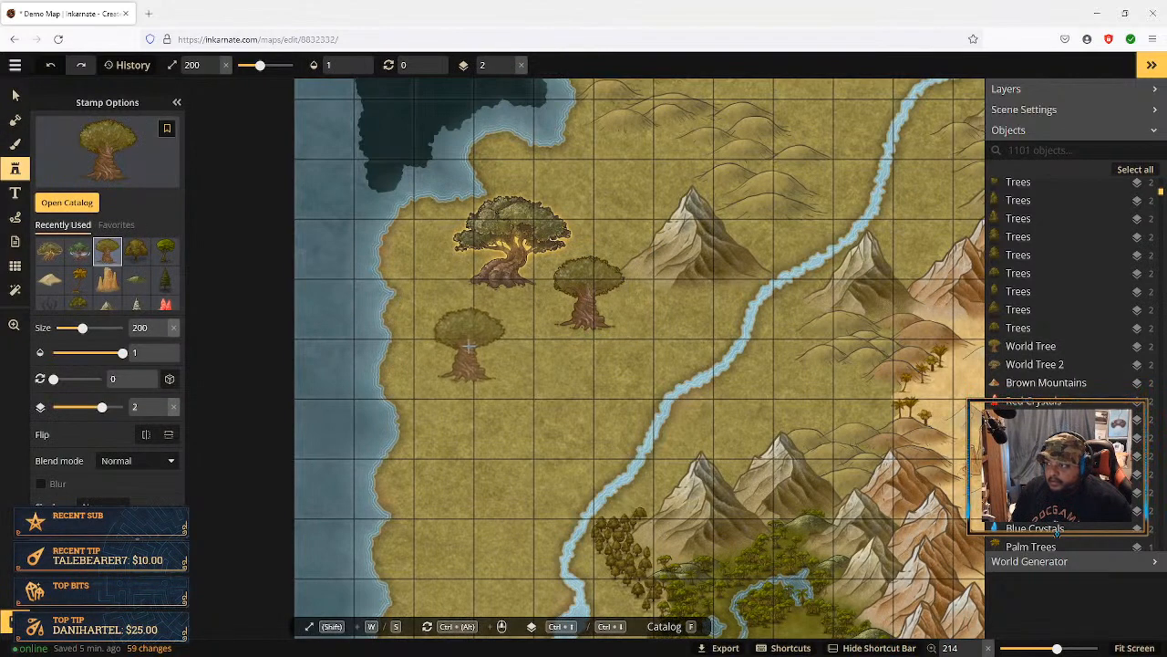
click(468, 345)
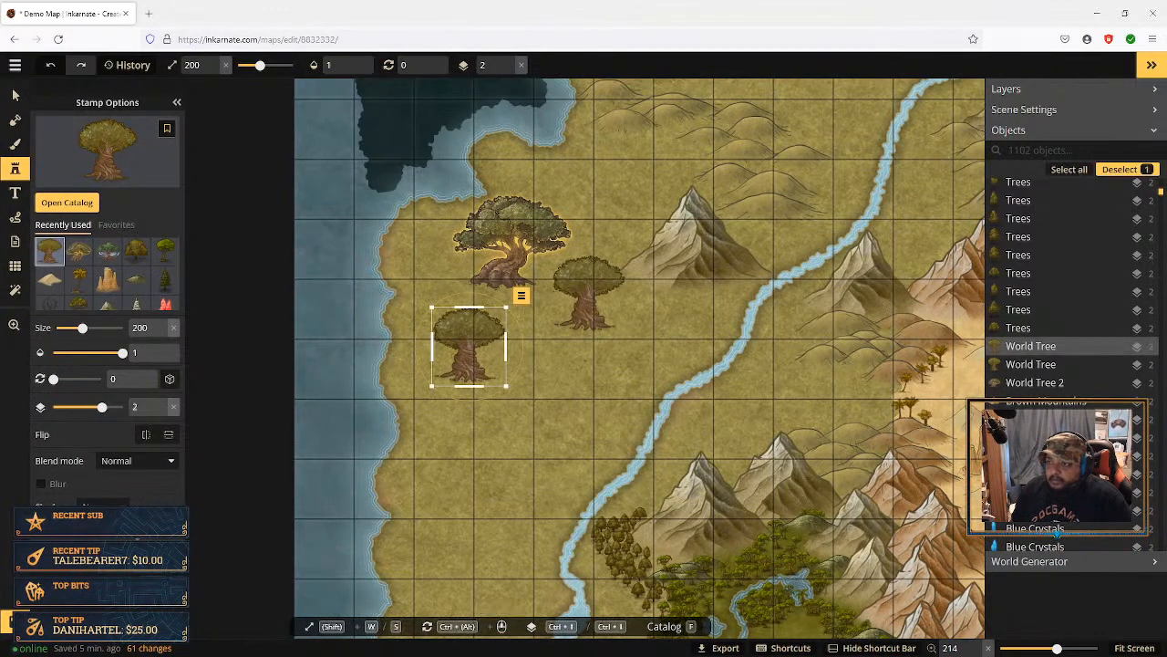
Step: Select the recently used Trees stamp, set its size to 175 and place small trees around the trunk of the south-western World Tree
click(136, 255)
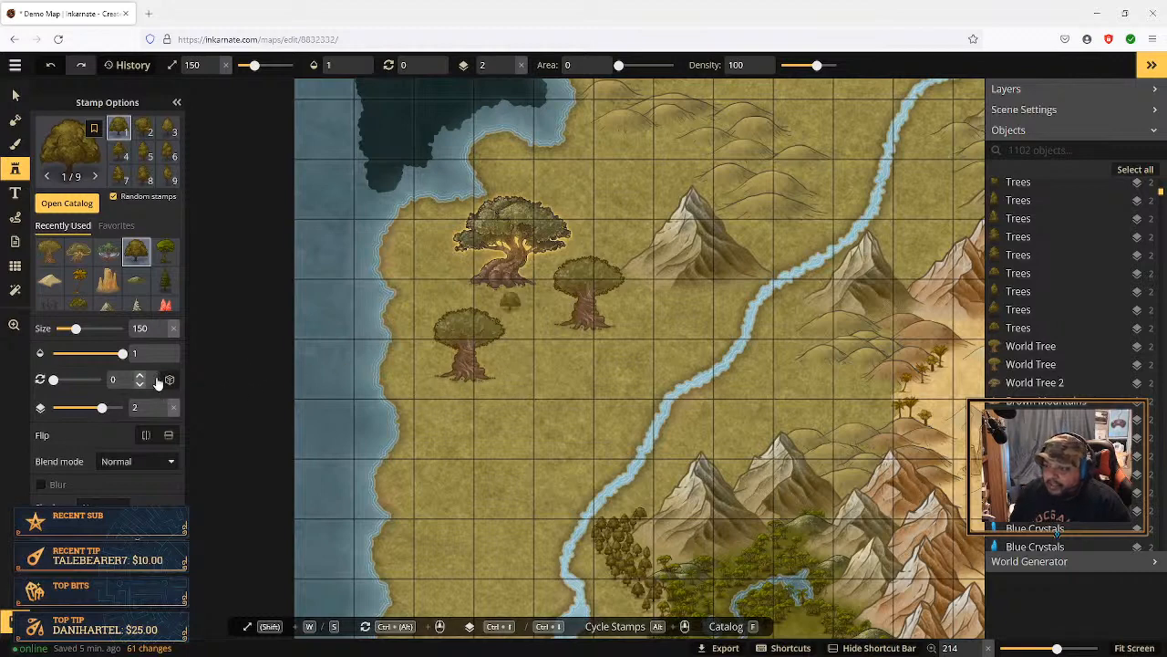
click(163, 326)
click(163, 325)
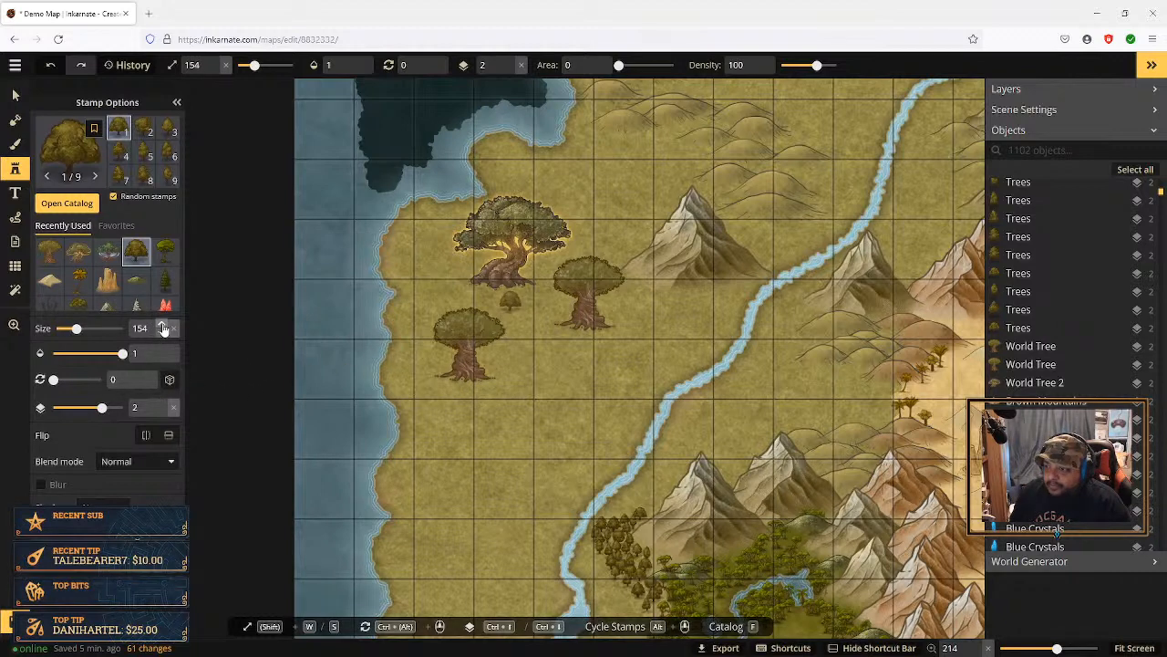
click(485, 373)
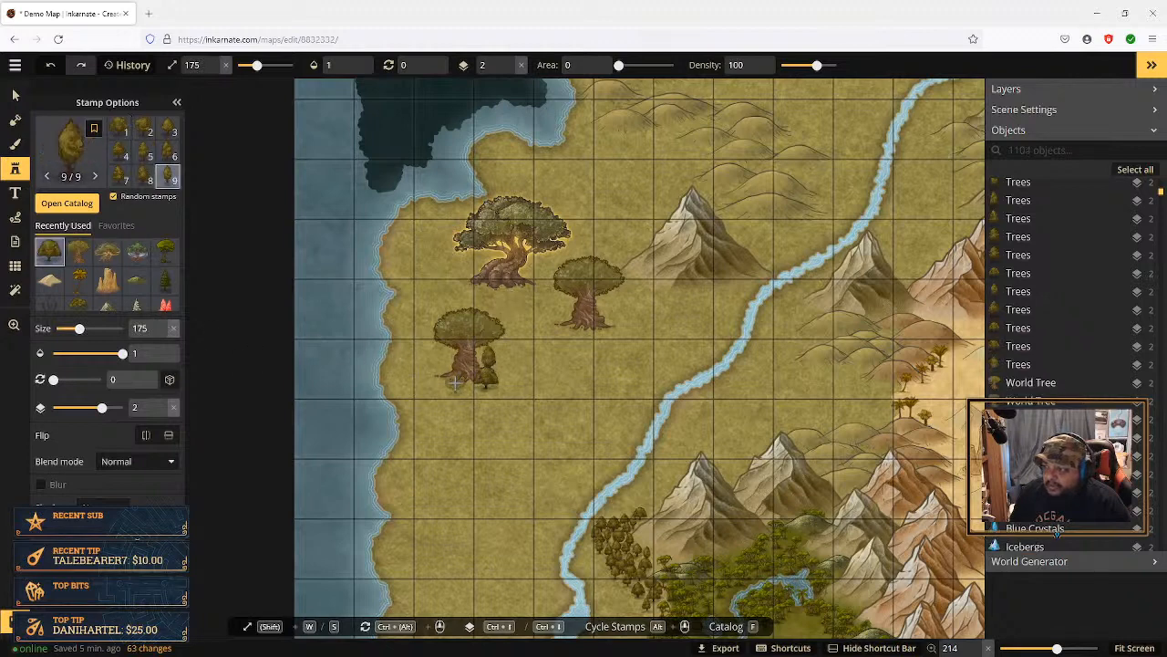
click(453, 375)
click(436, 365)
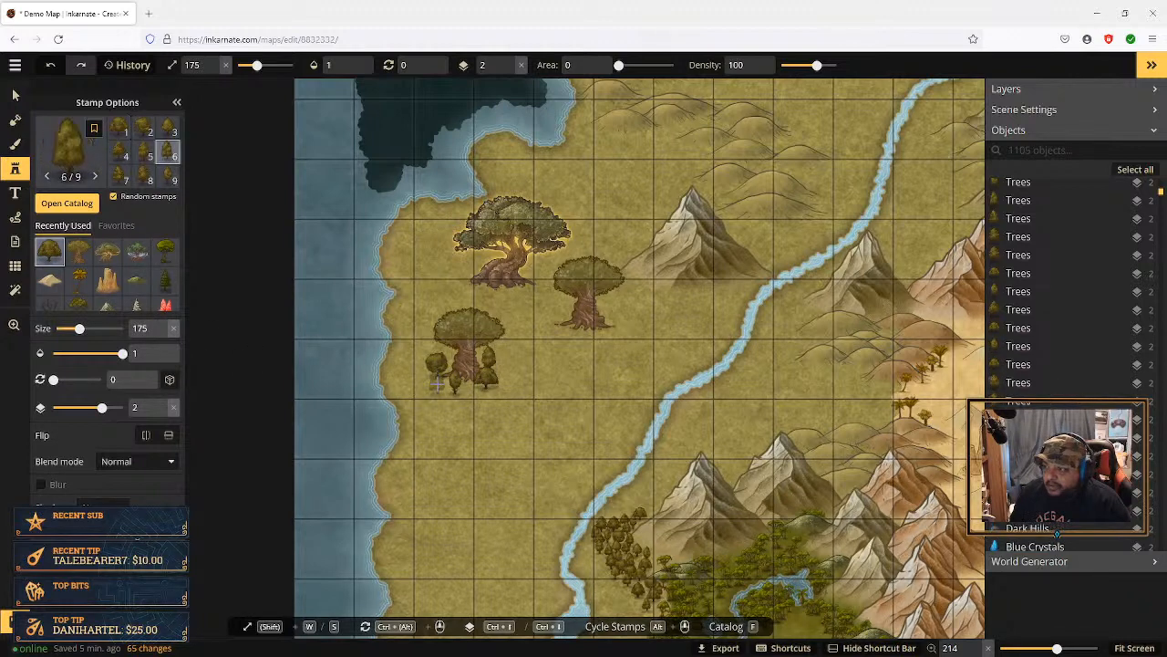
click(437, 382)
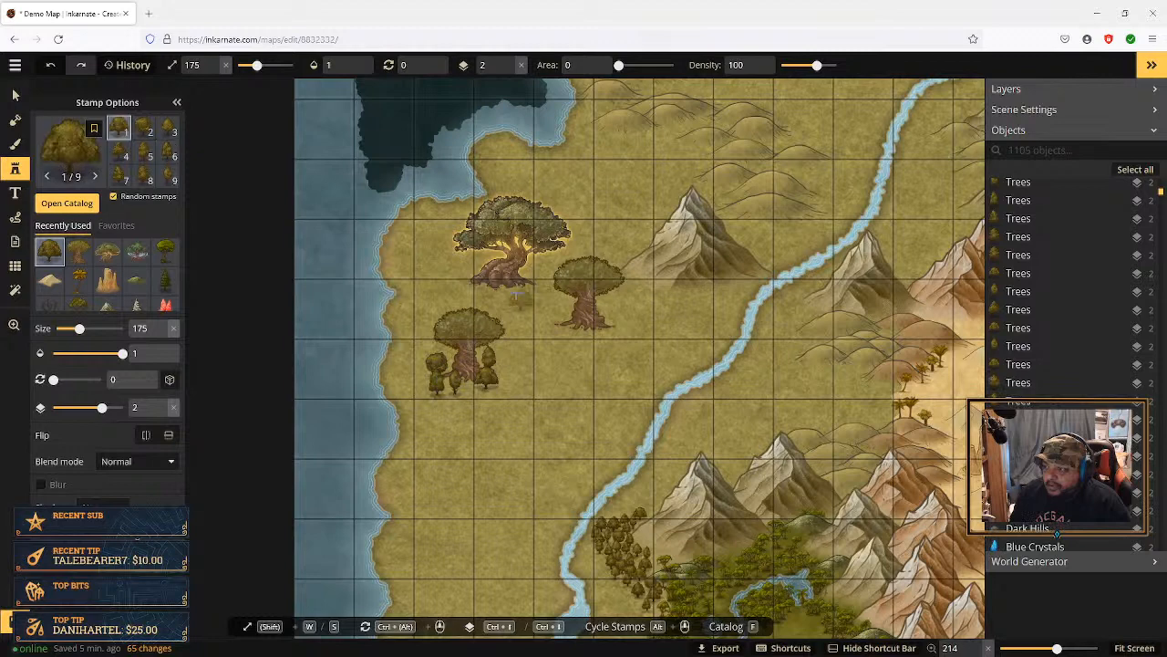
Step: Stamp small trees at size 175 around the roots of the glowing World Tree and the eastern World Tree
click(463, 279)
click(487, 288)
click(503, 284)
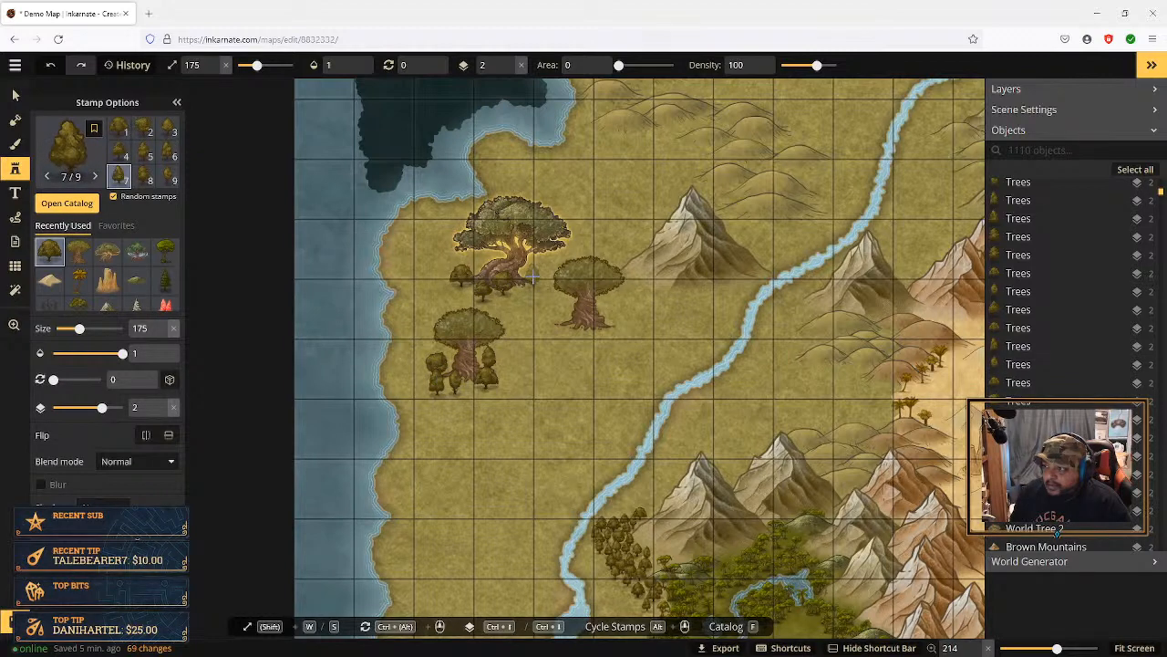
click(558, 319)
click(584, 328)
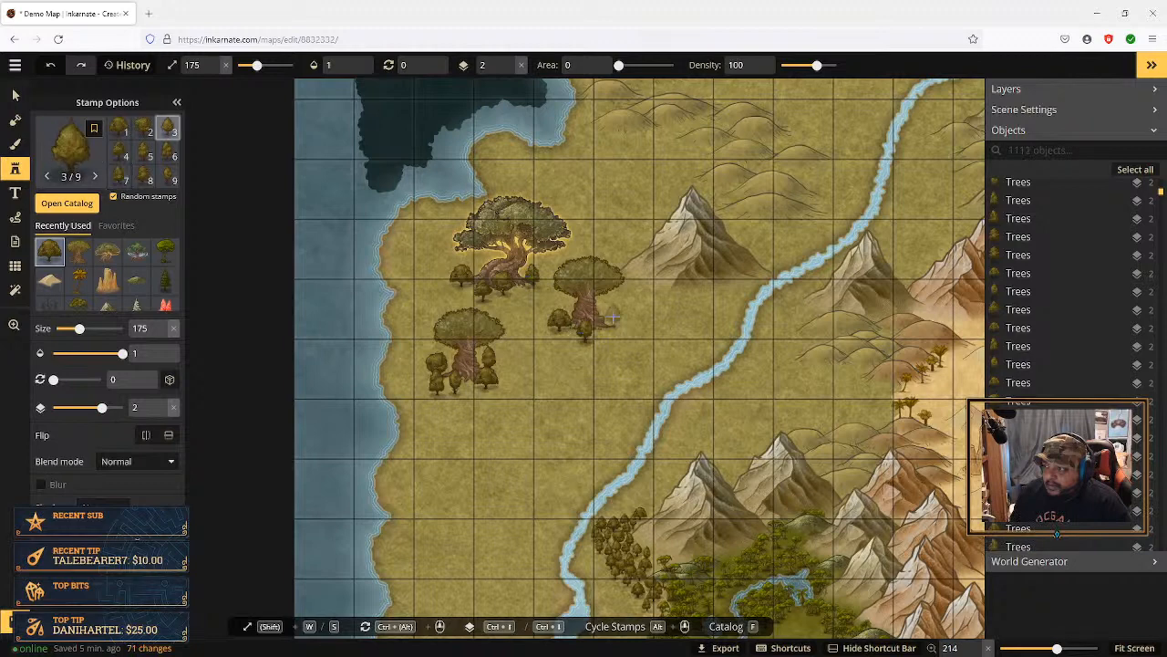
click(611, 319)
click(607, 335)
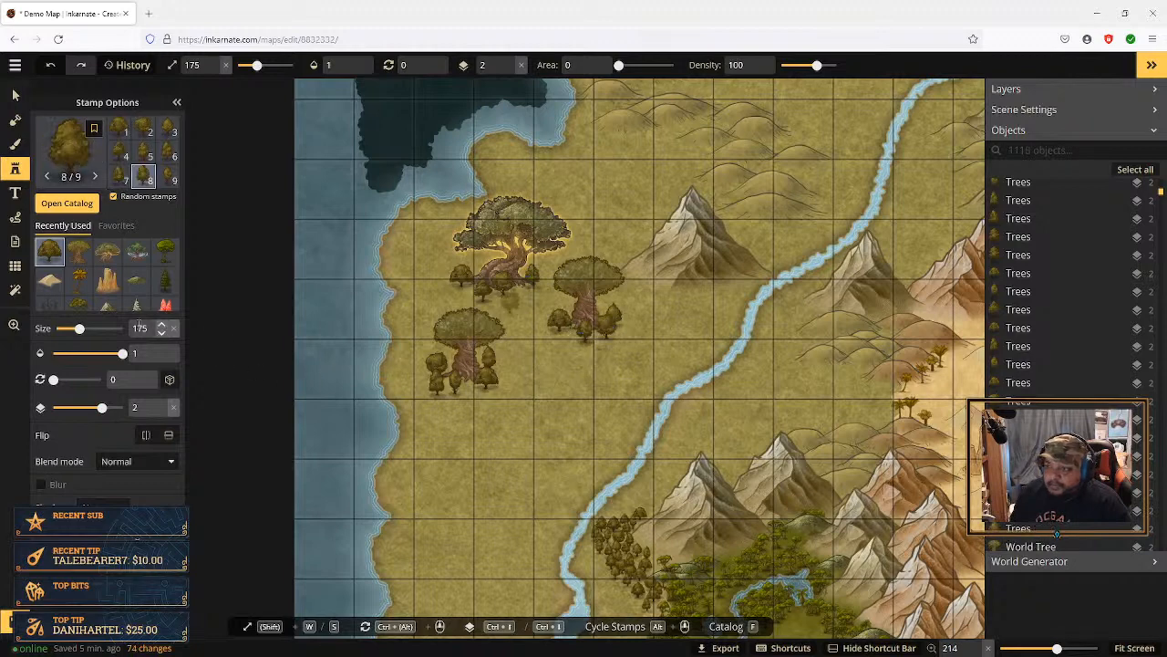
Step: Add a size 175 tree below the south-western World Tree, then reduce the stamp size to 150 and place another beside it
click(162, 334)
click(161, 334)
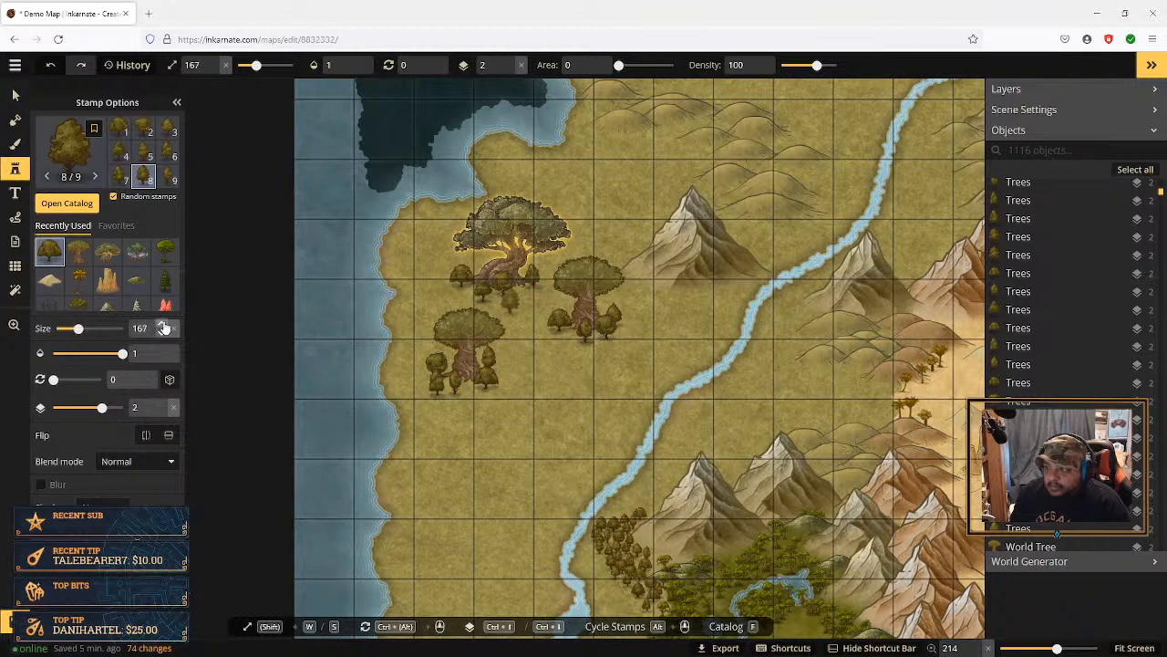
click(471, 394)
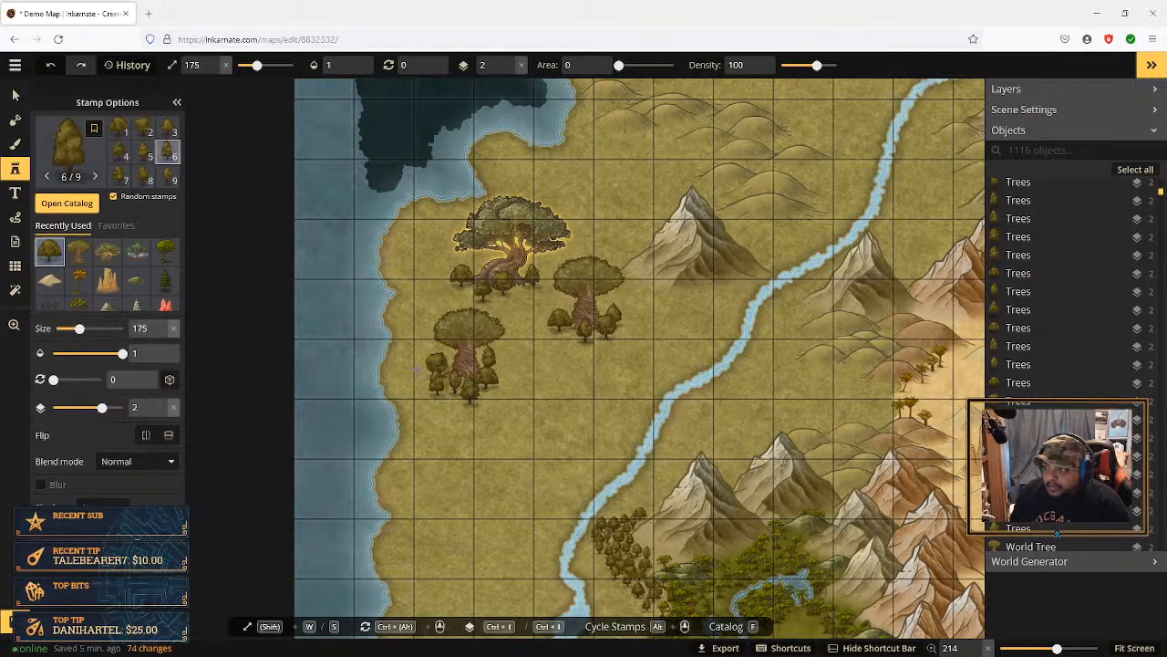
click(162, 334)
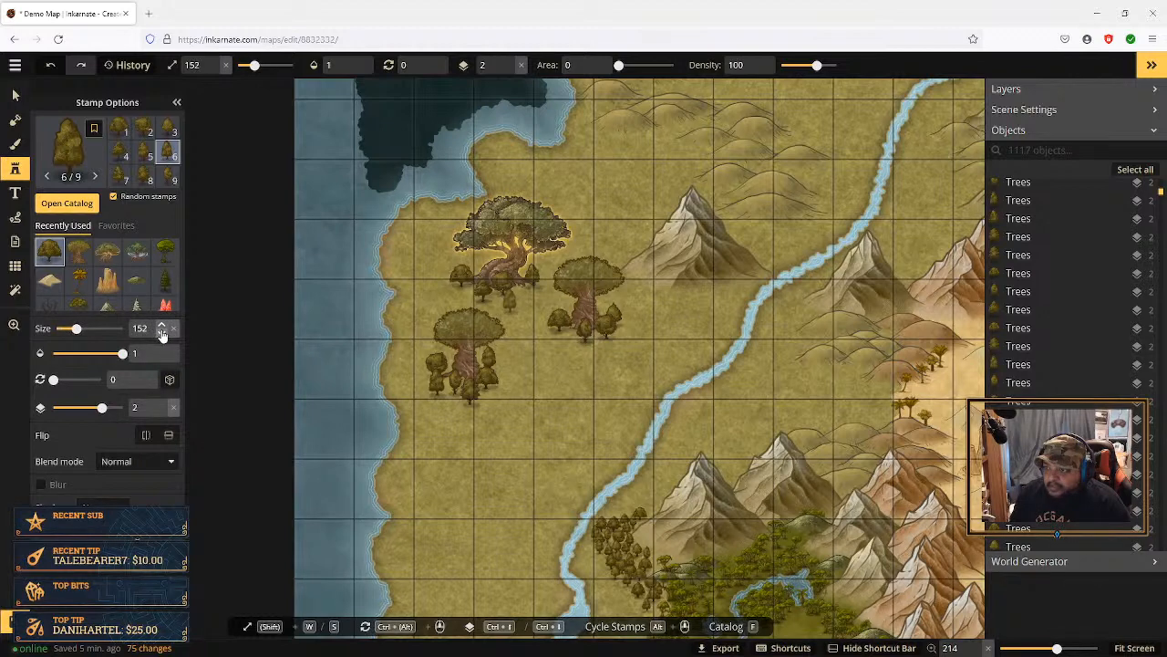
click(453, 399)
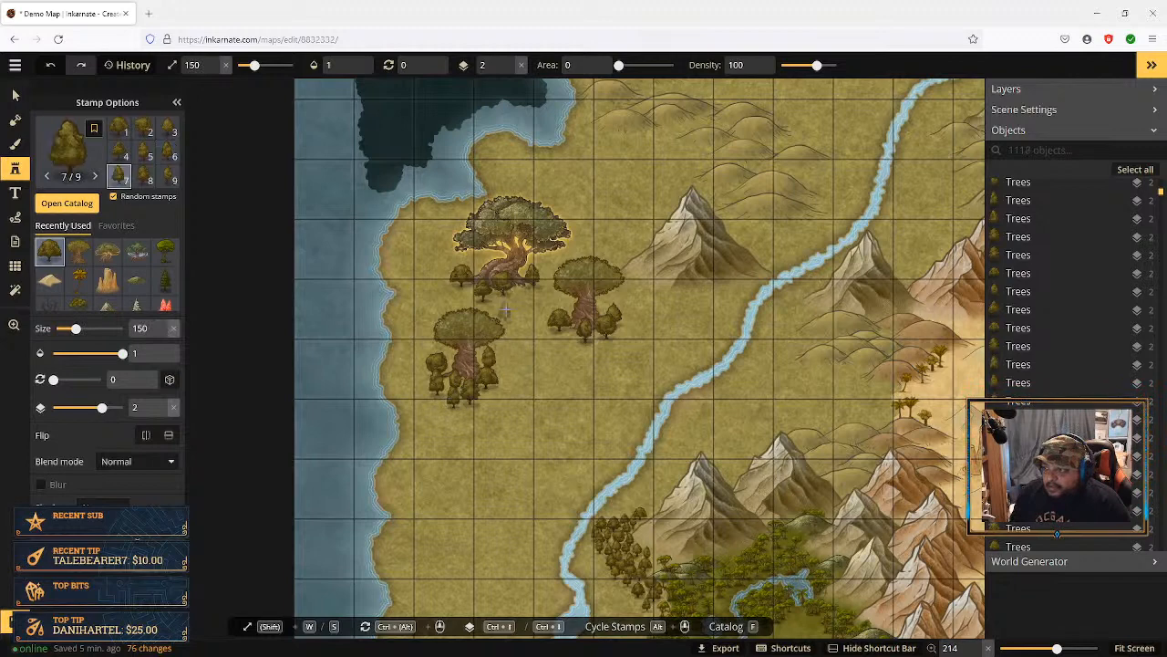
Step: Fill gaps around the glowing and eastern World Trees with additional small trees at size 150
click(517, 293)
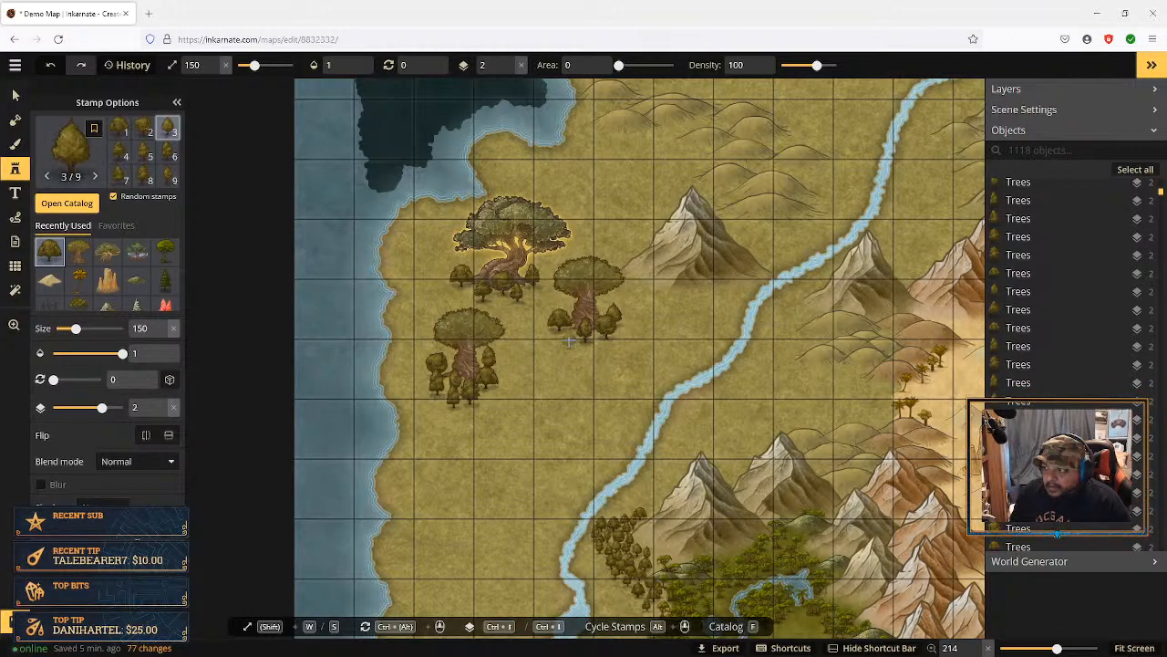
click(571, 340)
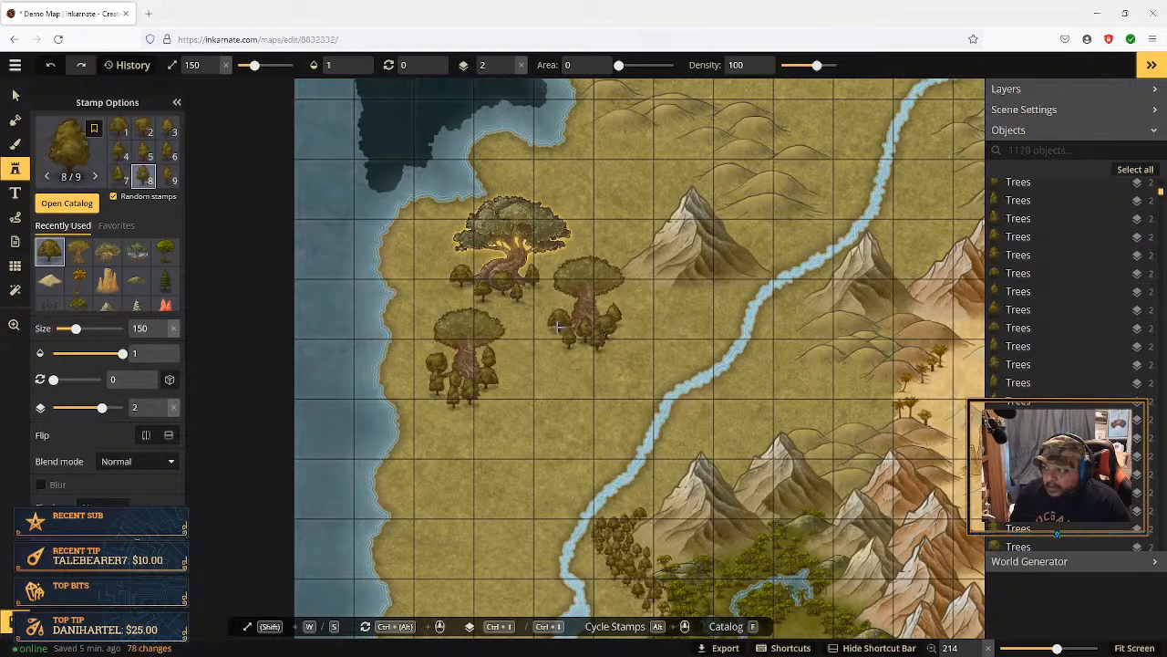
click(532, 287)
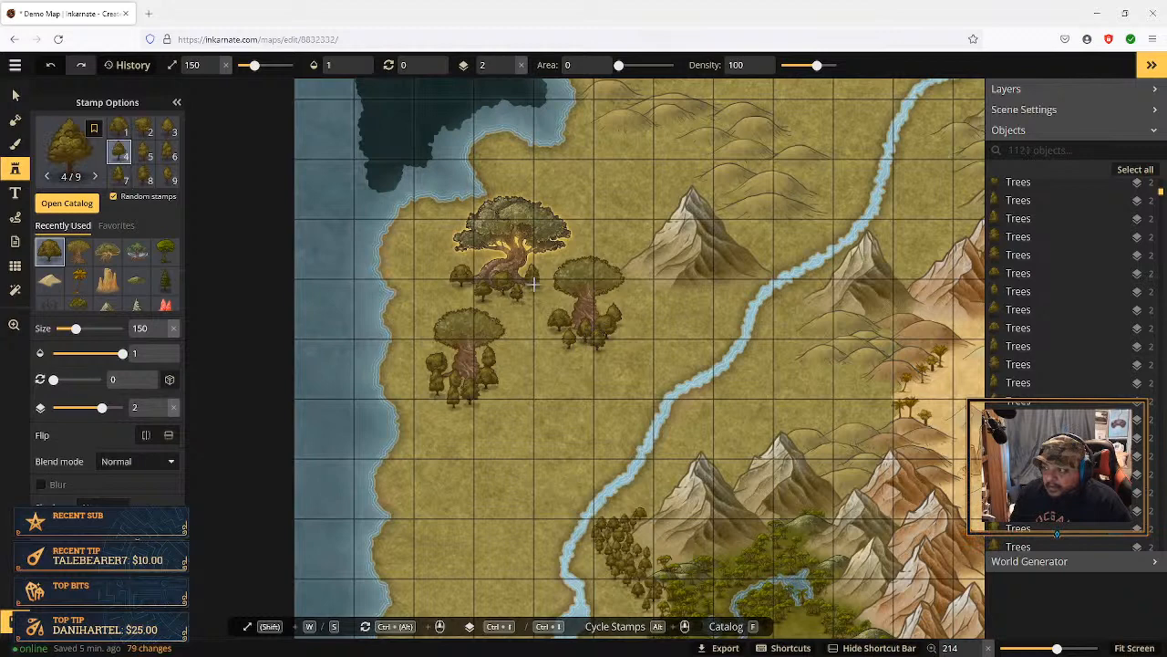
click(485, 265)
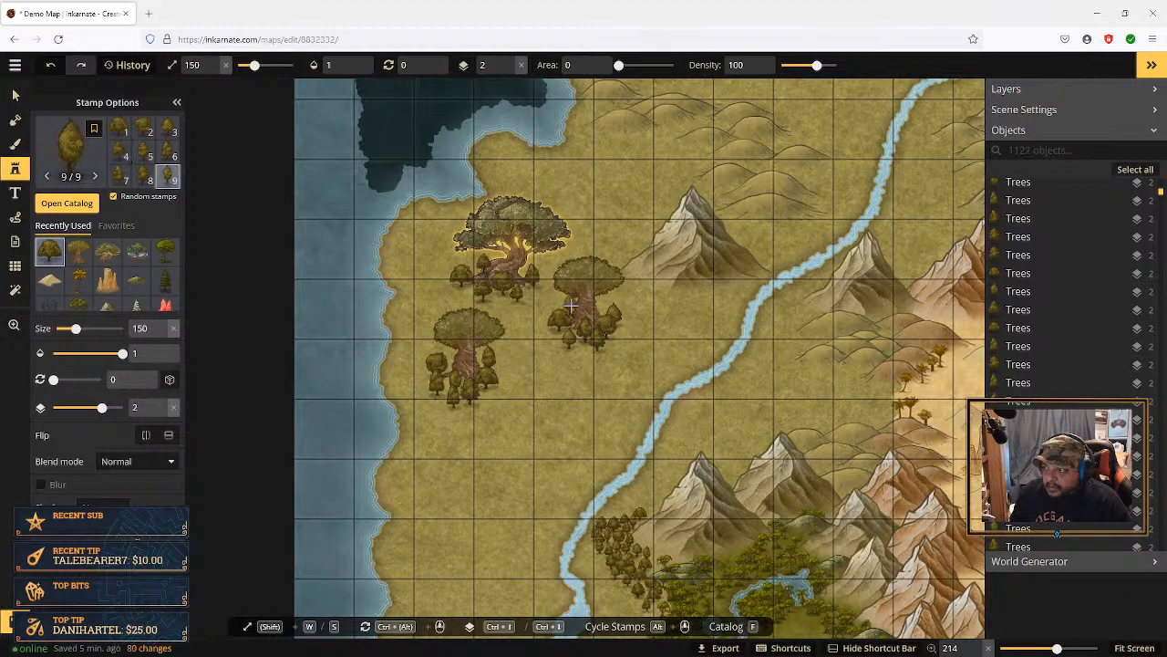
click(603, 308)
click(602, 316)
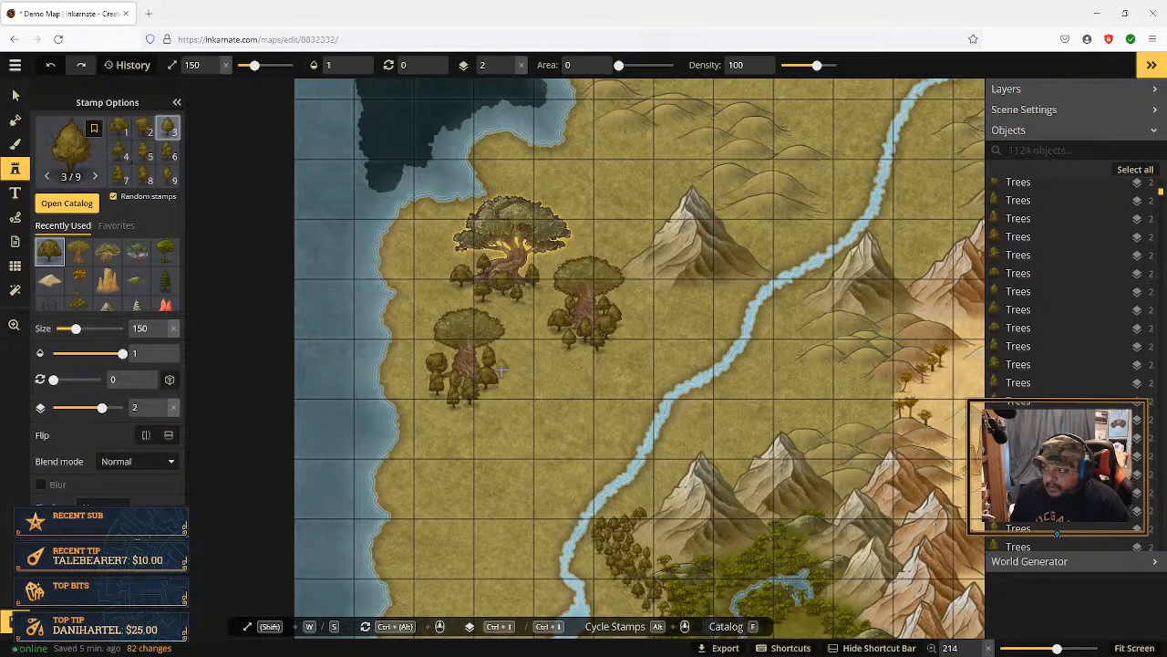
Step: Add a small tree east of the south-western World Tree's trunk and thicken the grove beneath the glowing World Tree
click(501, 372)
click(475, 297)
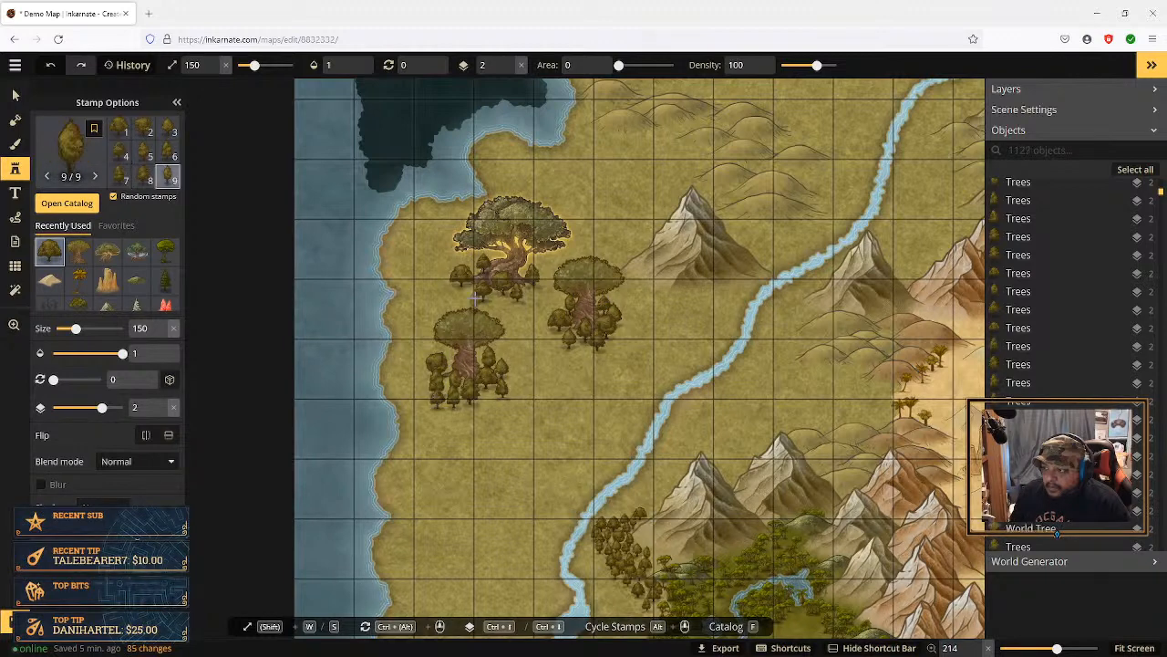
click(516, 287)
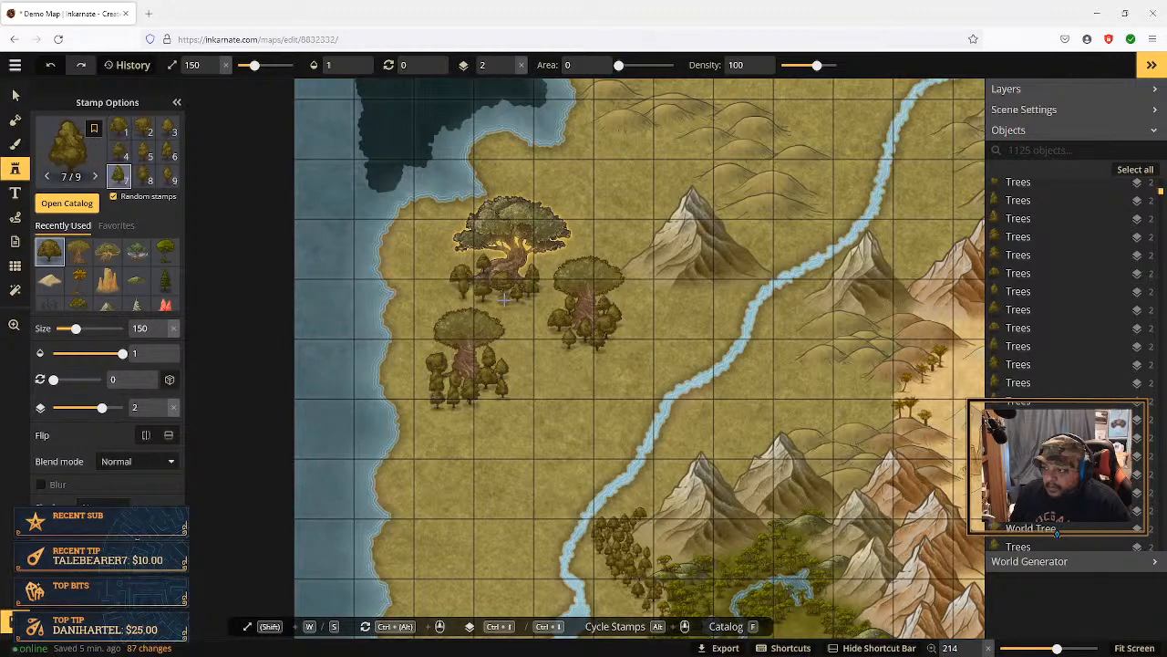
click(497, 300)
click(493, 283)
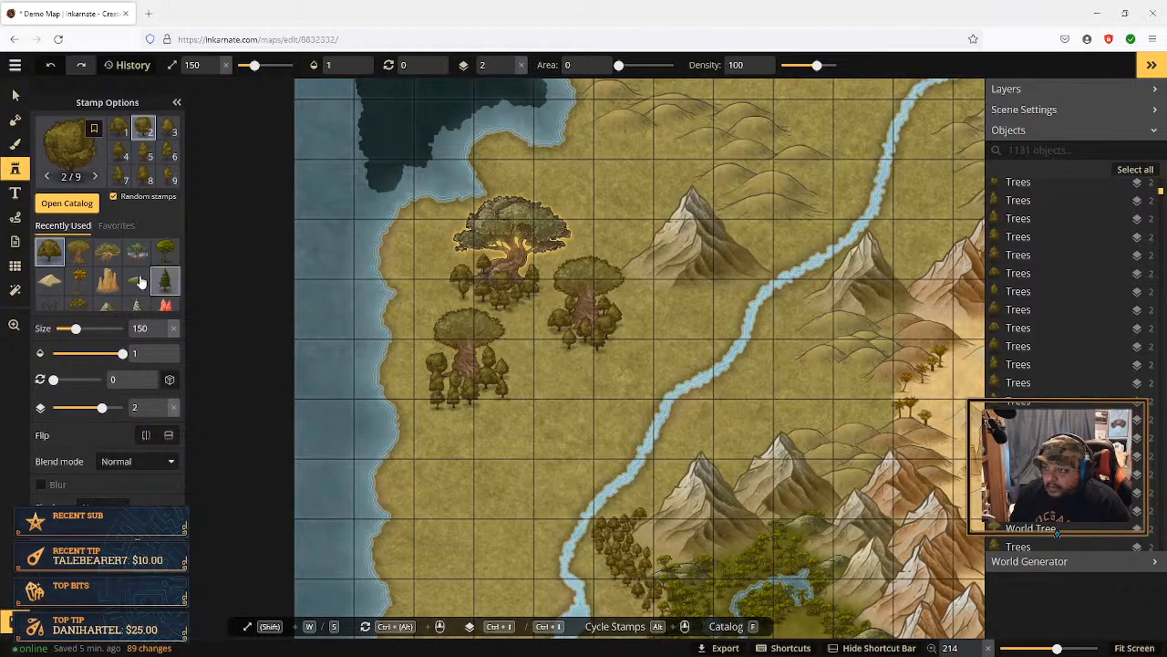
Step: Reduce the stamp size to 100 and stamp a trail of small trees from the glowing World Tree's roots southward
click(162, 334)
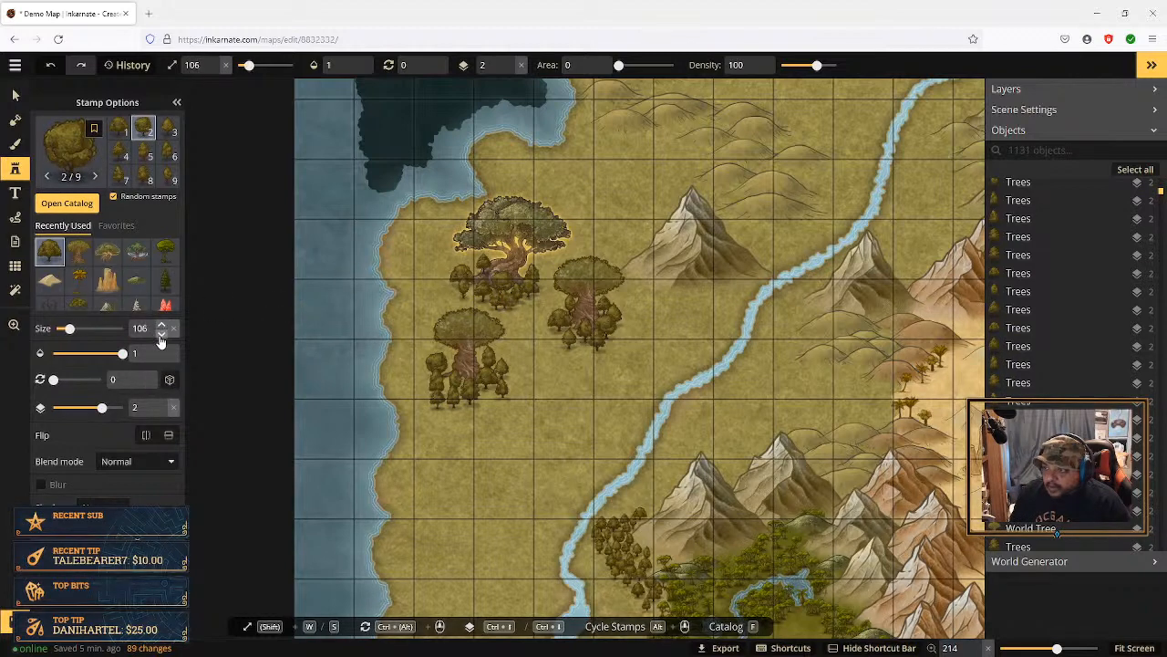
click(160, 337)
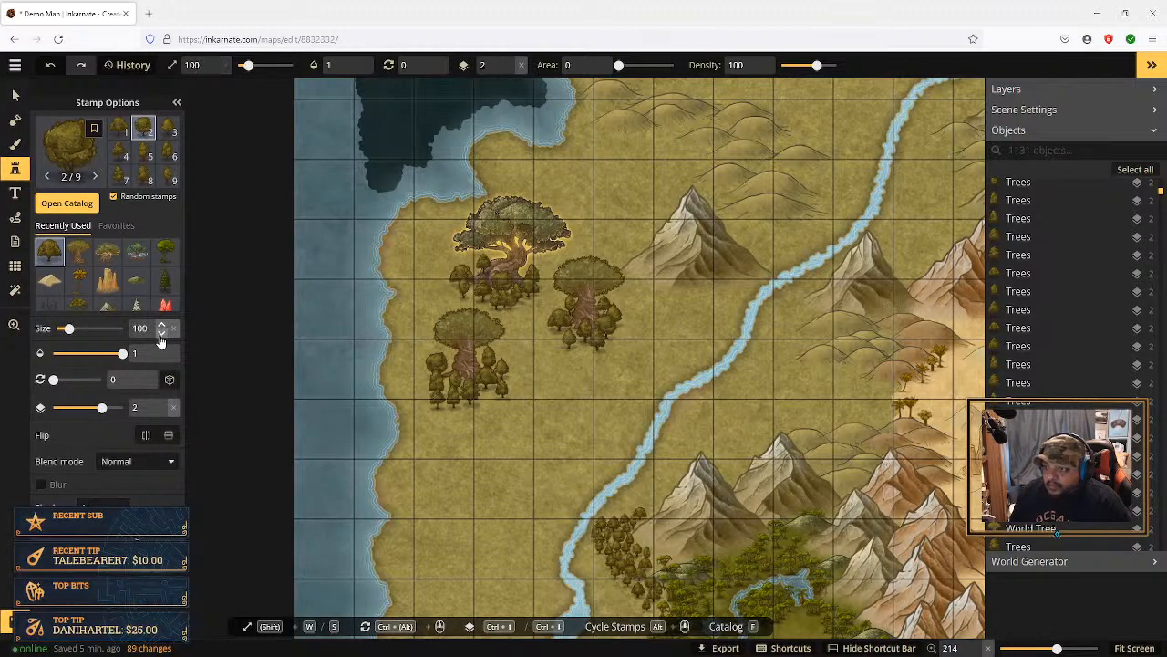
click(527, 306)
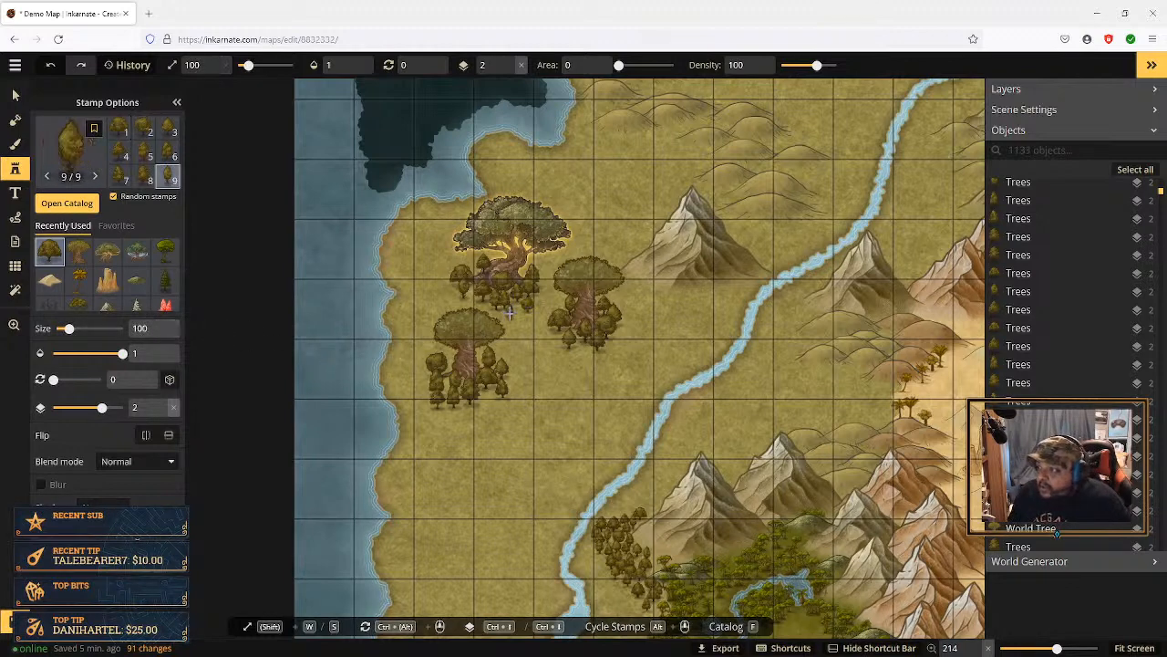
click(518, 313)
click(517, 330)
click(513, 339)
click(516, 344)
click(526, 346)
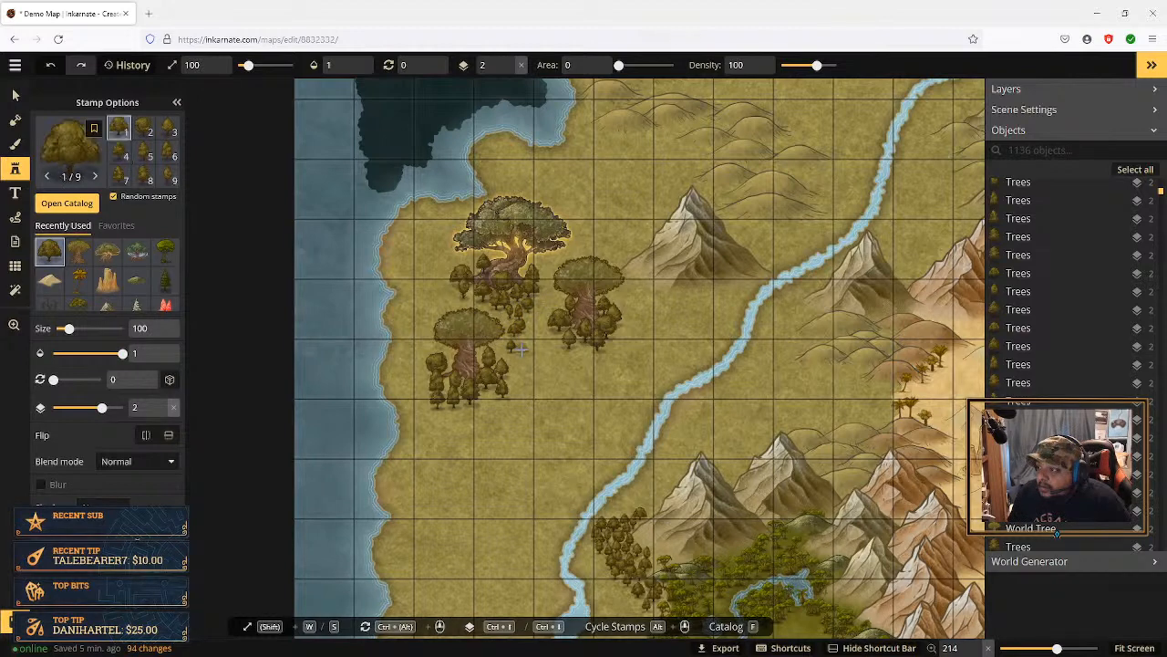
Step: Stamp size 100 trees across the gap between the south-western and eastern World Trees
click(537, 345)
click(546, 343)
click(552, 338)
click(547, 337)
click(540, 341)
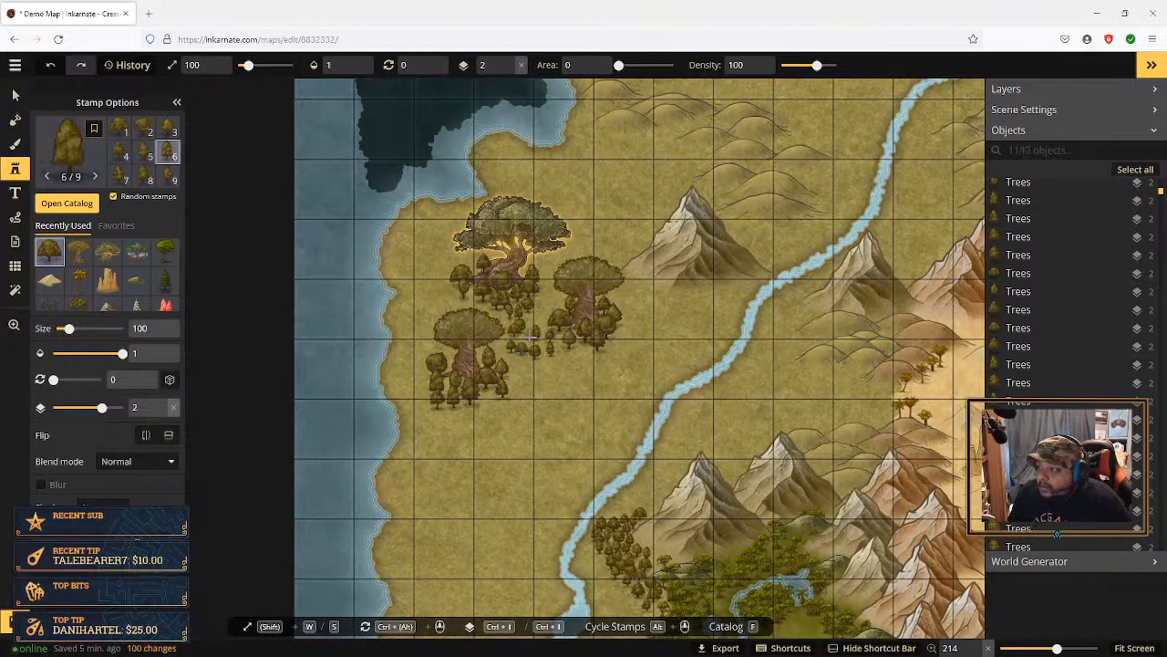
click(531, 331)
click(527, 345)
Step: Thicken the small trees along the western and southern sides of the eastern World Tree's trunk
click(538, 321)
click(546, 315)
click(562, 353)
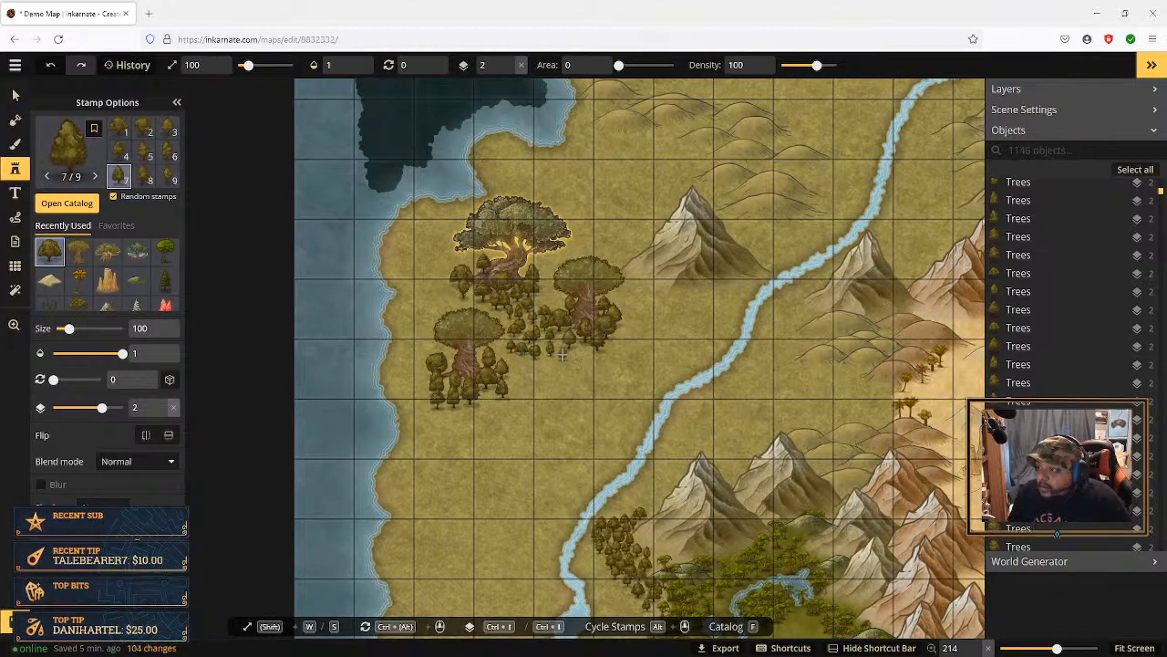
click(576, 354)
click(582, 342)
click(562, 307)
click(524, 333)
Step: Line the southern and western edges of the south-western World Tree's grove with size 100 trees
click(491, 389)
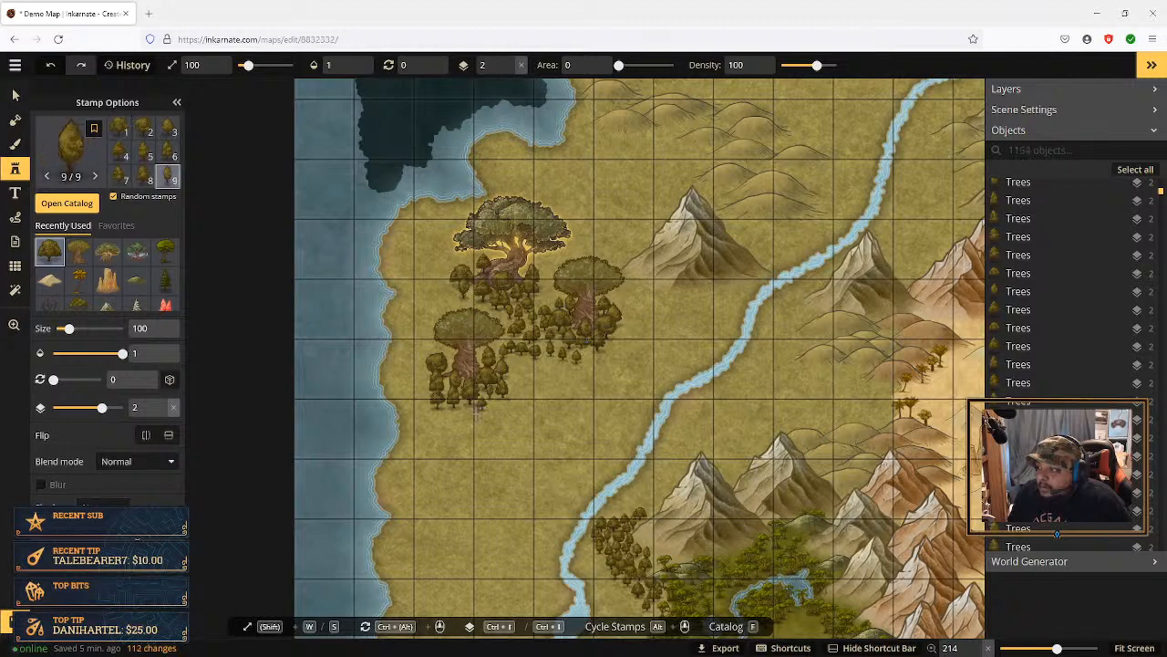
click(460, 409)
click(447, 410)
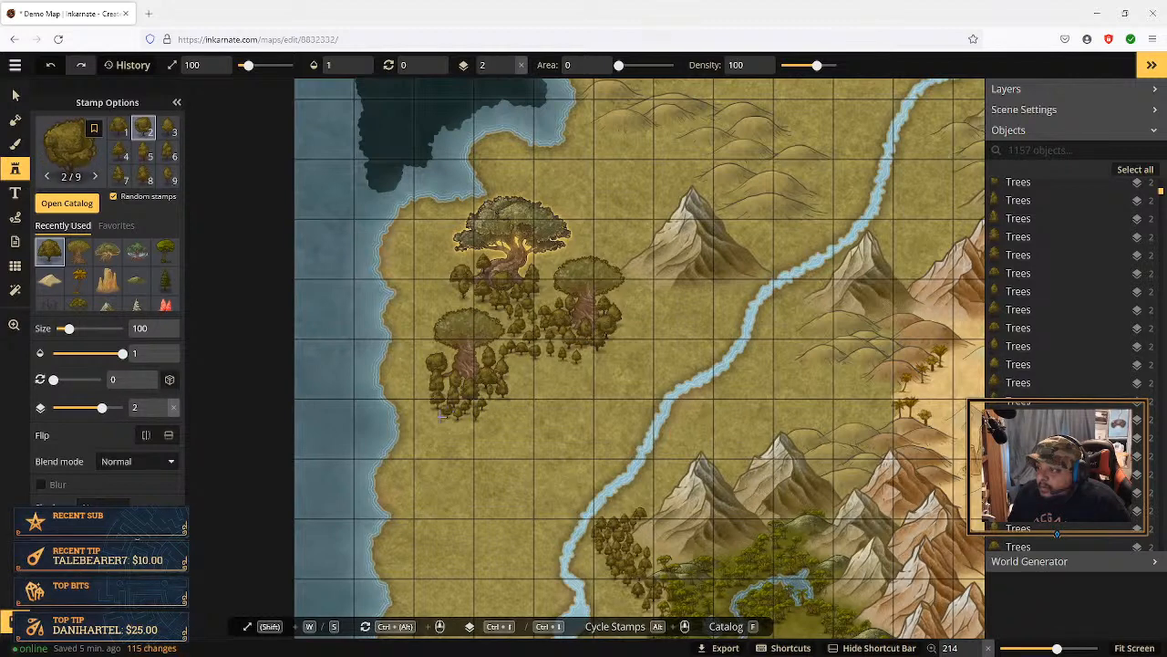
click(433, 416)
click(423, 406)
click(422, 394)
click(423, 389)
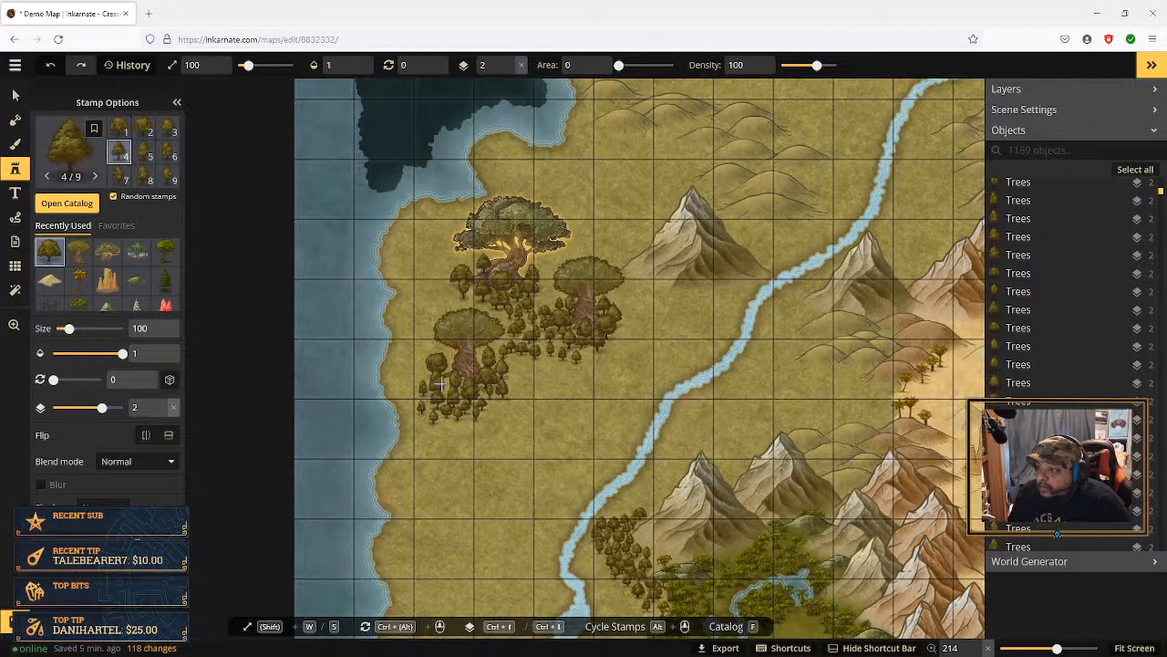
Step: Fill in small trees on both sides of the south-western World Tree's trunk
click(446, 384)
click(449, 356)
click(425, 378)
click(429, 363)
click(498, 357)
click(525, 372)
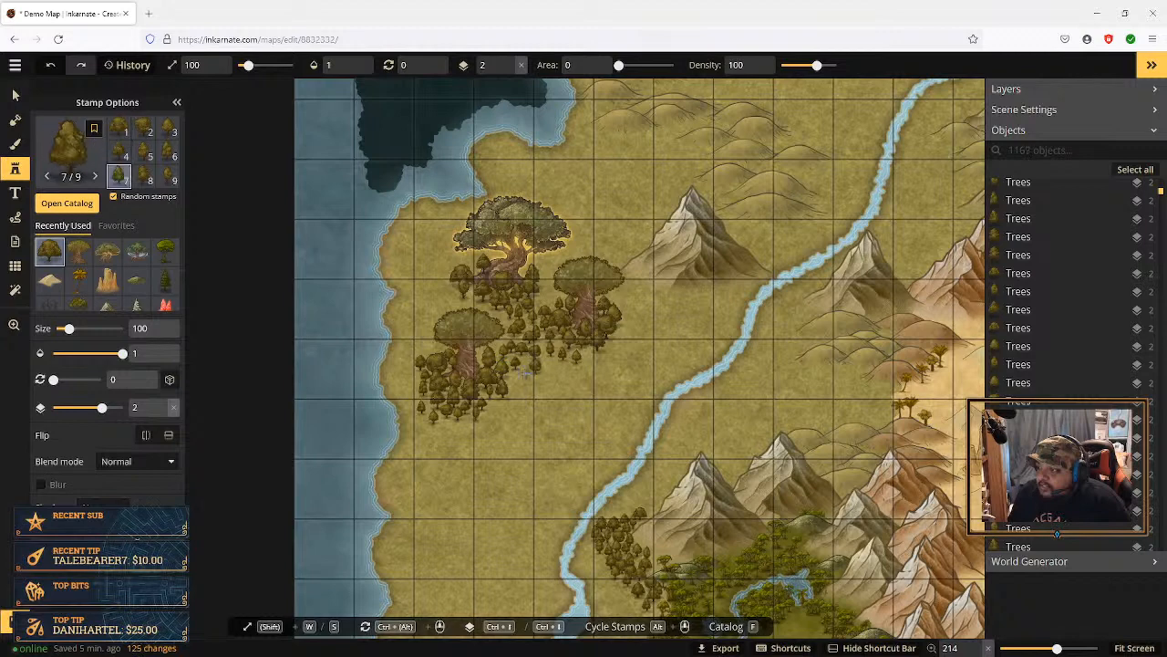
Step: Add more small trees to join the southern edges of the south-western and eastern World Tree groves
click(550, 360)
click(561, 343)
click(540, 340)
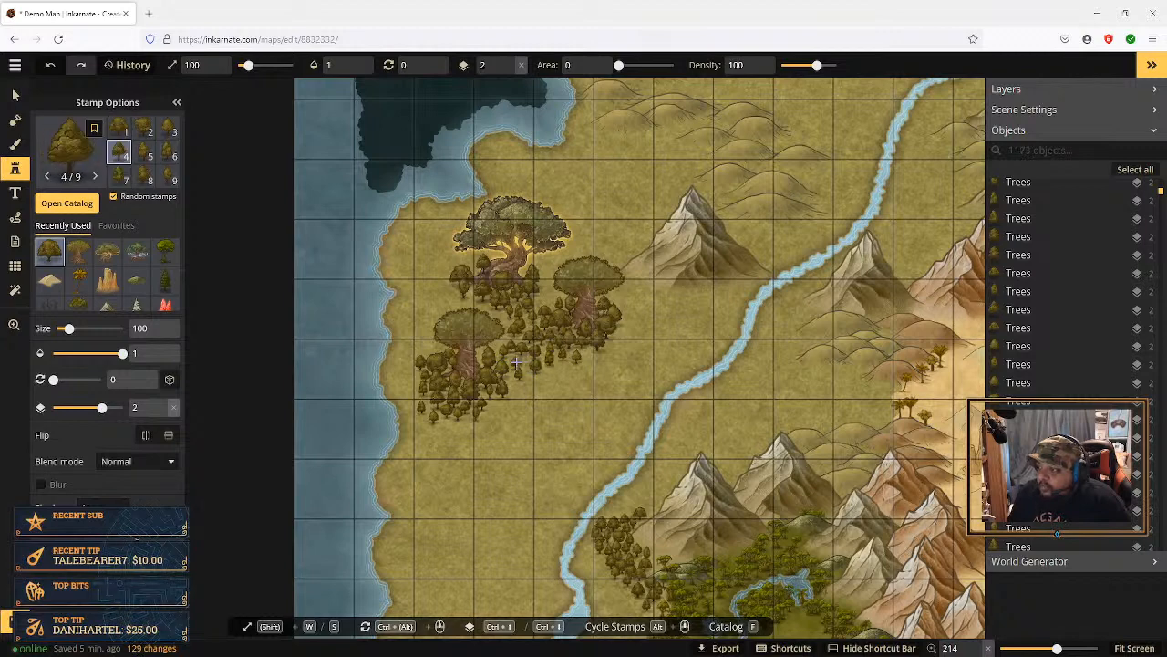
click(521, 359)
click(508, 348)
click(504, 332)
click(498, 338)
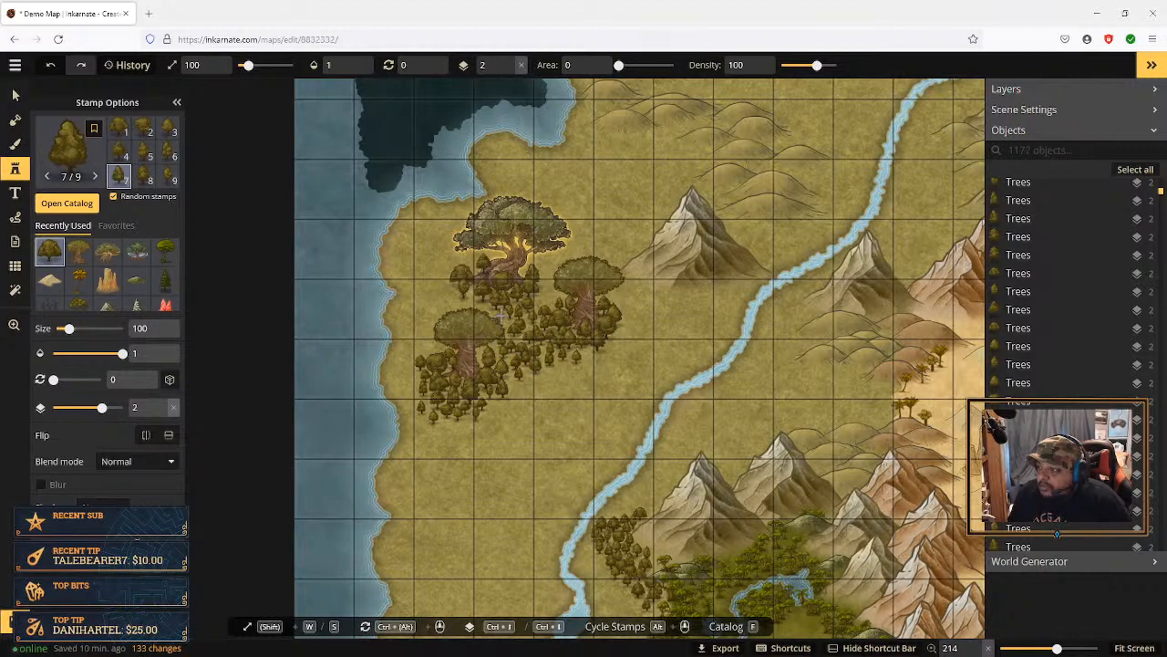
Step: Surround the south-western World Tree's canopy with small trees, linking it to the glowing World Tree's grove
click(499, 313)
click(476, 303)
click(459, 308)
click(472, 310)
click(497, 321)
click(435, 345)
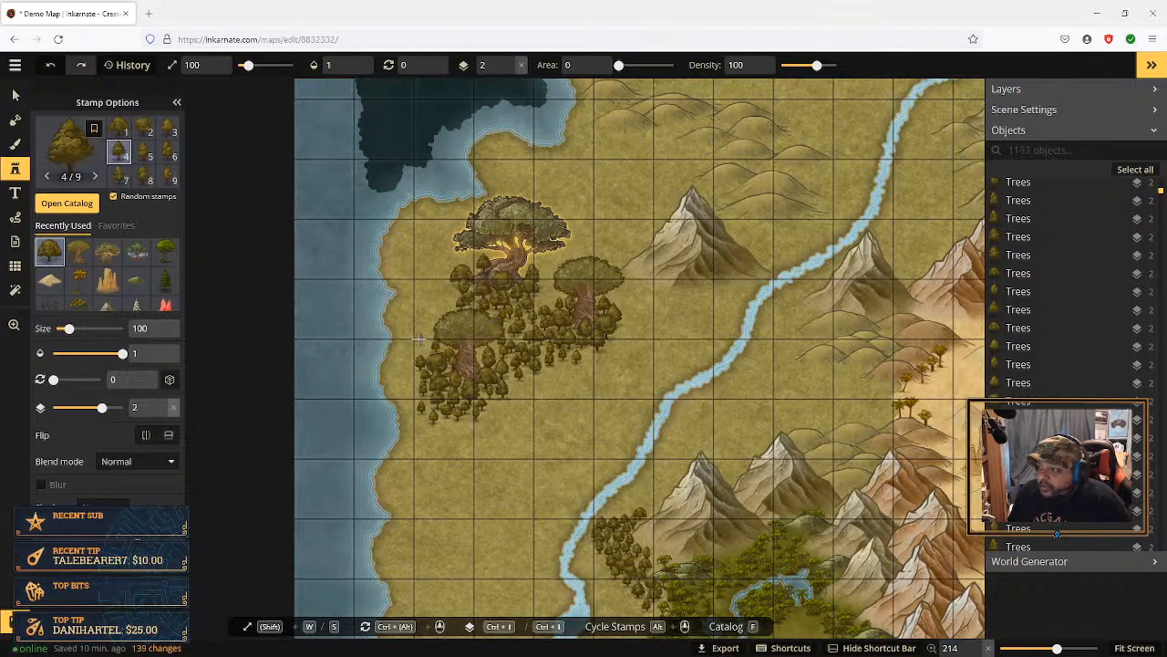
click(431, 319)
click(443, 301)
click(460, 294)
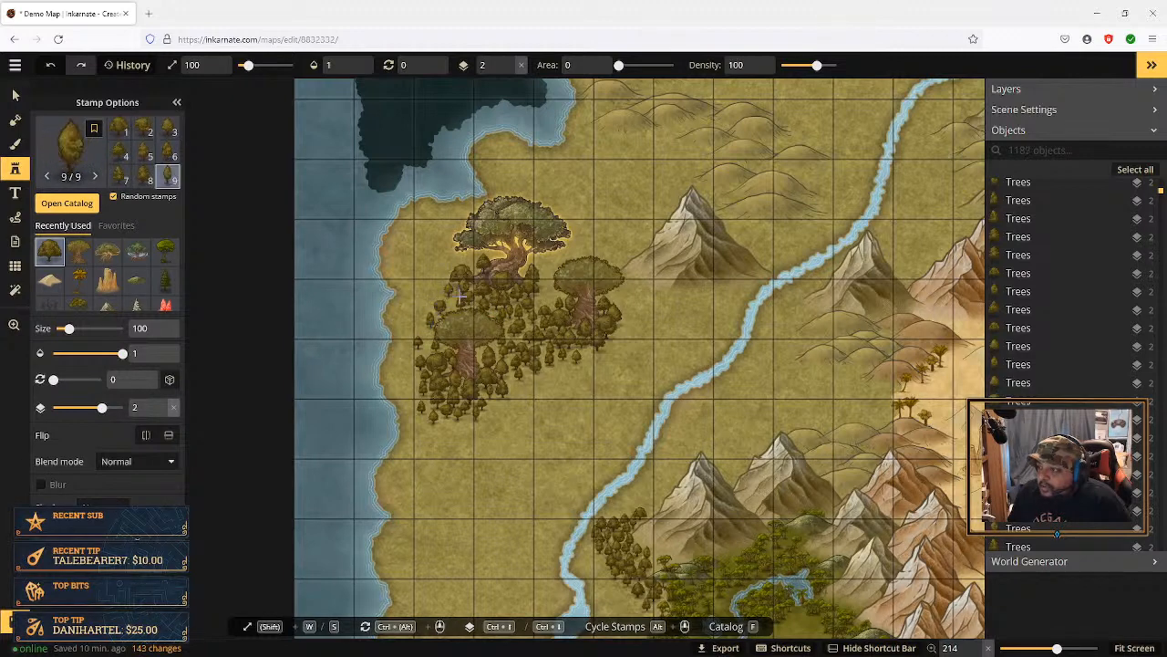
Step: Fill gaps between the glowing and eastern World Trees and add small trees east of the eastern trunk
click(500, 291)
click(542, 293)
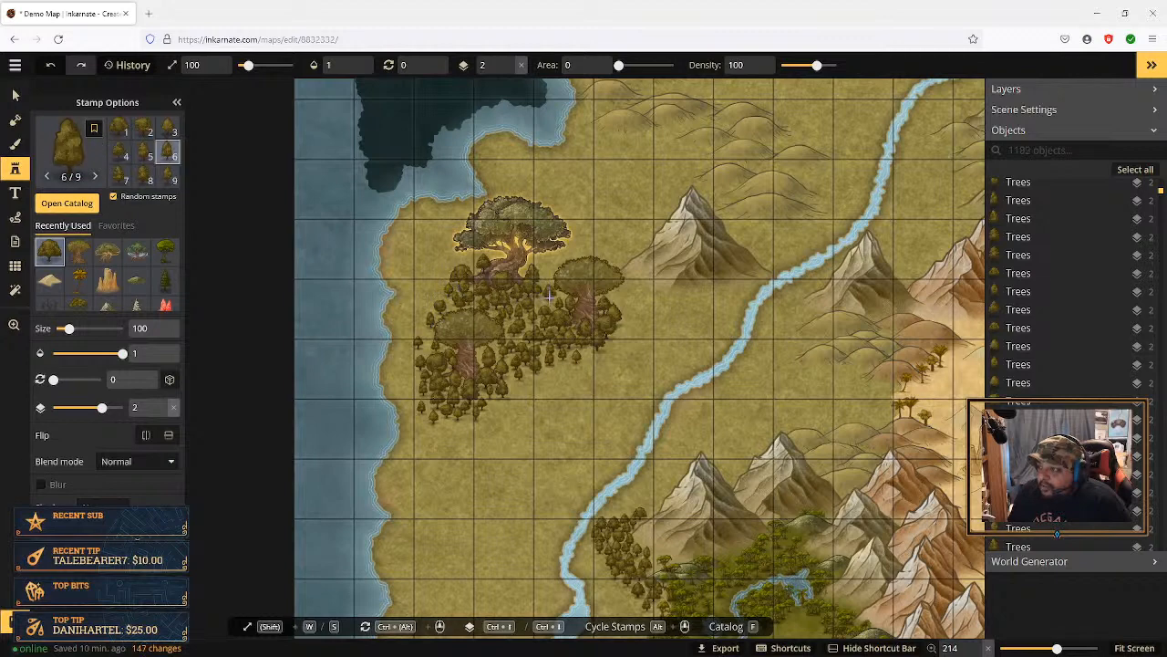
click(549, 297)
click(557, 299)
click(616, 296)
click(620, 316)
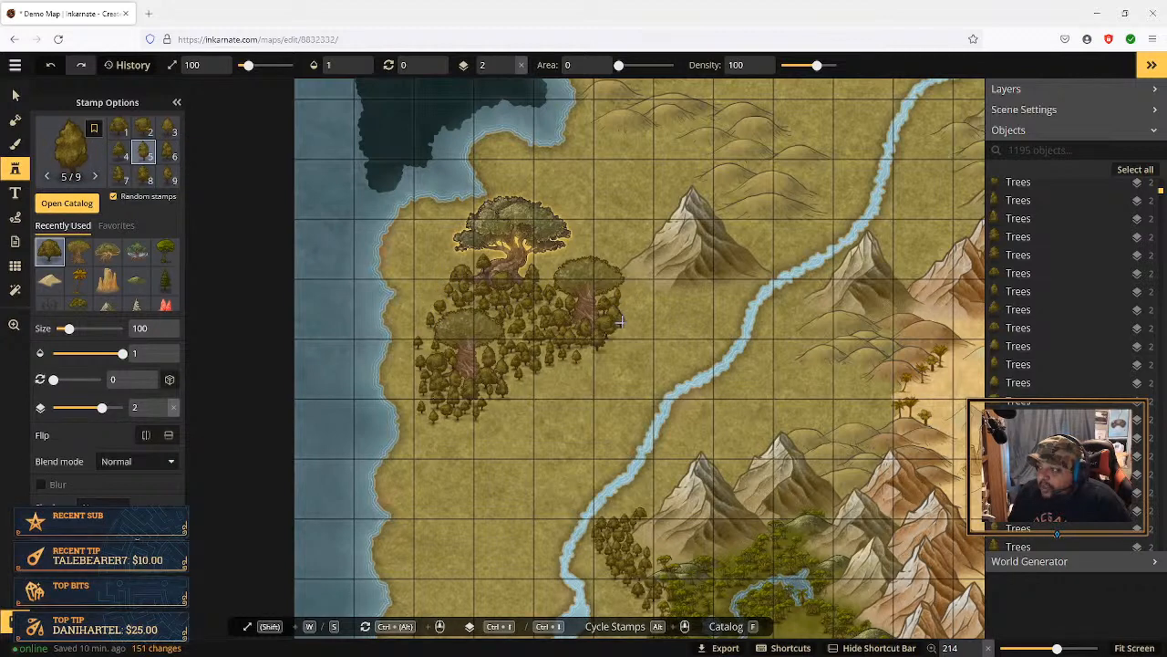
Step: Extend the forest eastward from the eastern World Tree to the foot of the nearby mountain
click(627, 319)
click(639, 312)
click(644, 312)
click(656, 304)
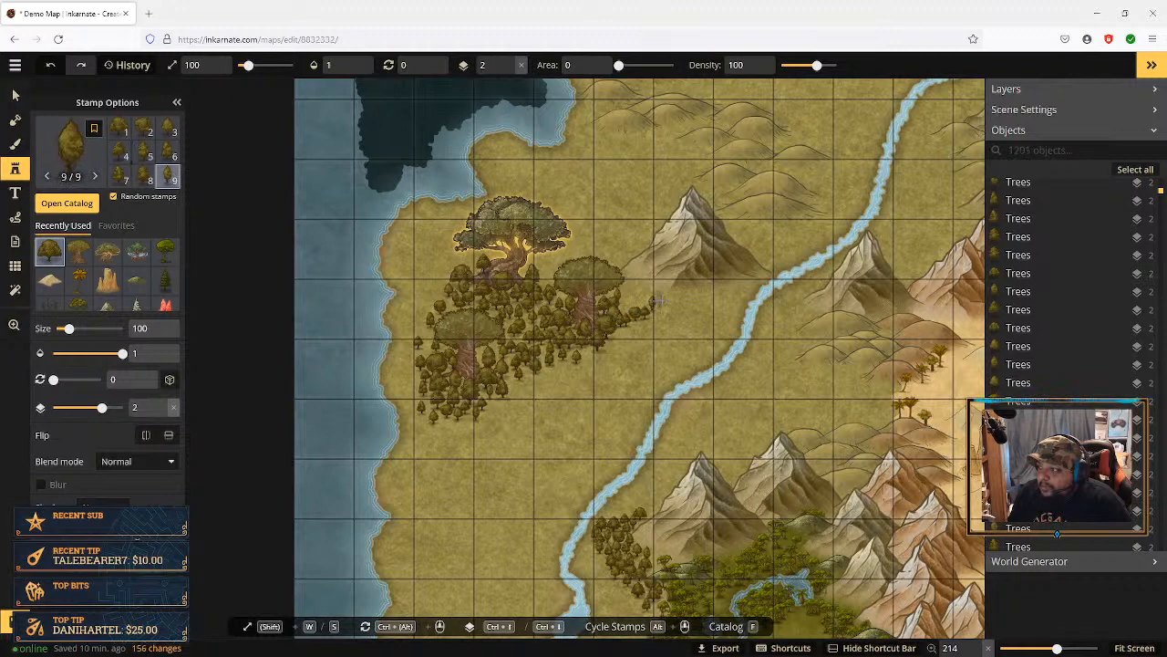
click(665, 300)
click(667, 296)
click(654, 289)
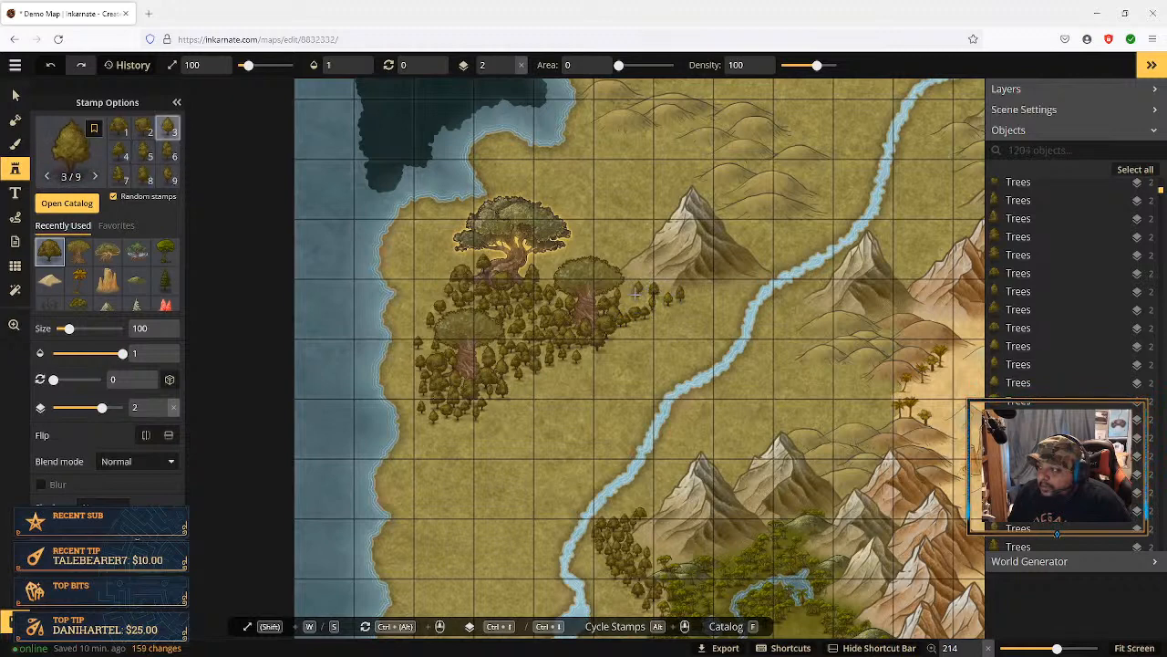
Step: Thicken the forest strip between the eastern World Tree's canopy and the mountain
click(637, 290)
click(629, 299)
click(646, 297)
click(627, 287)
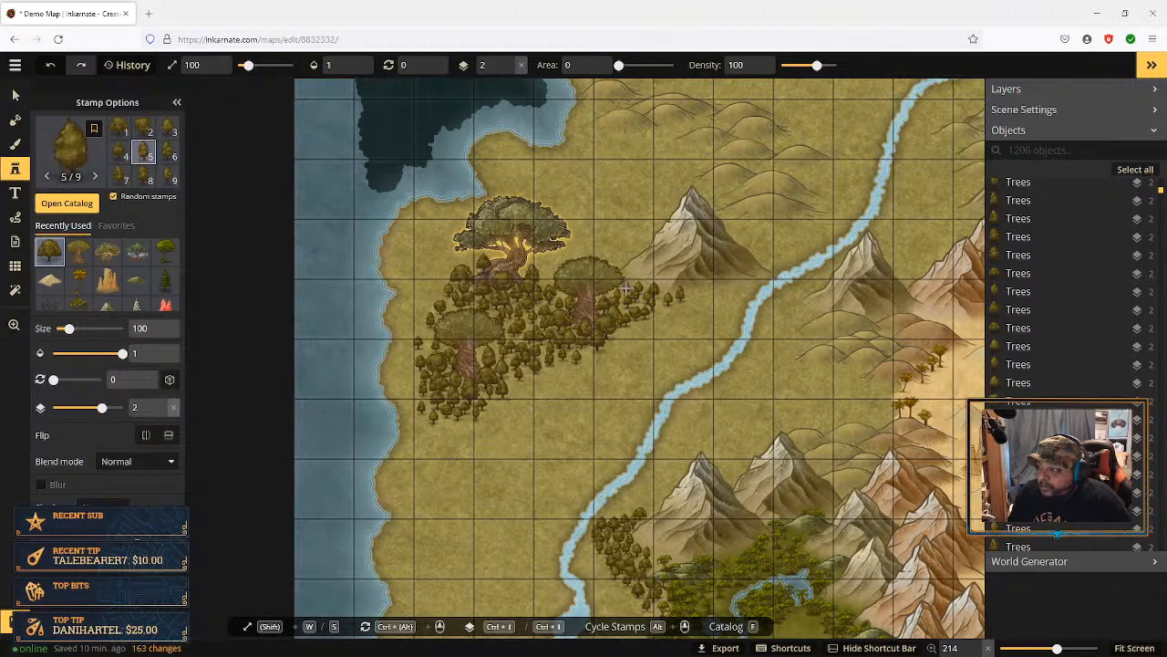
Step: Stamp small trees from the glowing World Tree's eastern roots along the northern side of the eastern World Tree
click(537, 284)
click(547, 266)
click(554, 265)
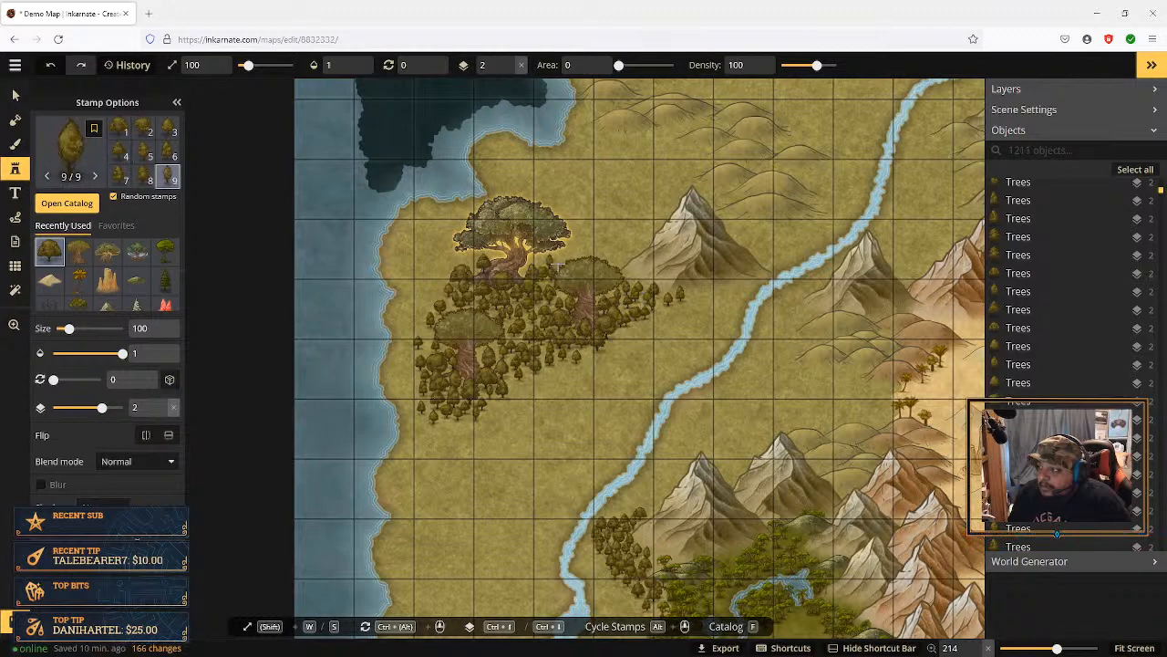
click(561, 259)
click(571, 256)
click(576, 254)
click(584, 248)
click(589, 242)
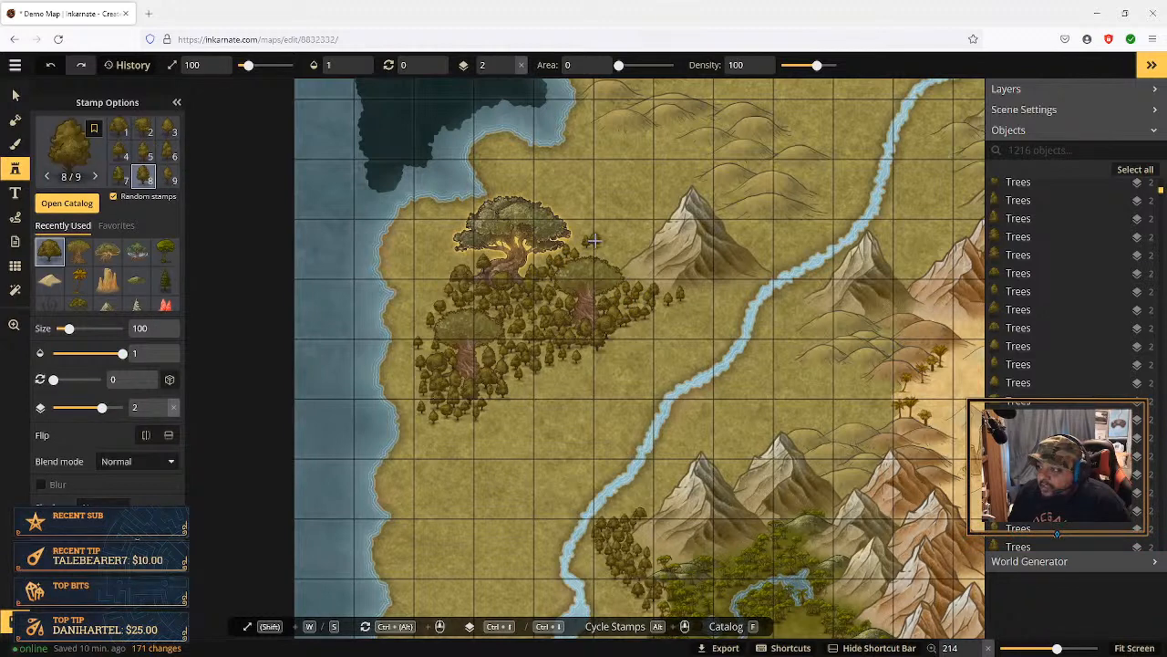
Step: Extend the small trees north of the eastern World Tree toward the mountain's western slope and fill in behind them
click(599, 243)
click(610, 241)
click(623, 239)
click(633, 236)
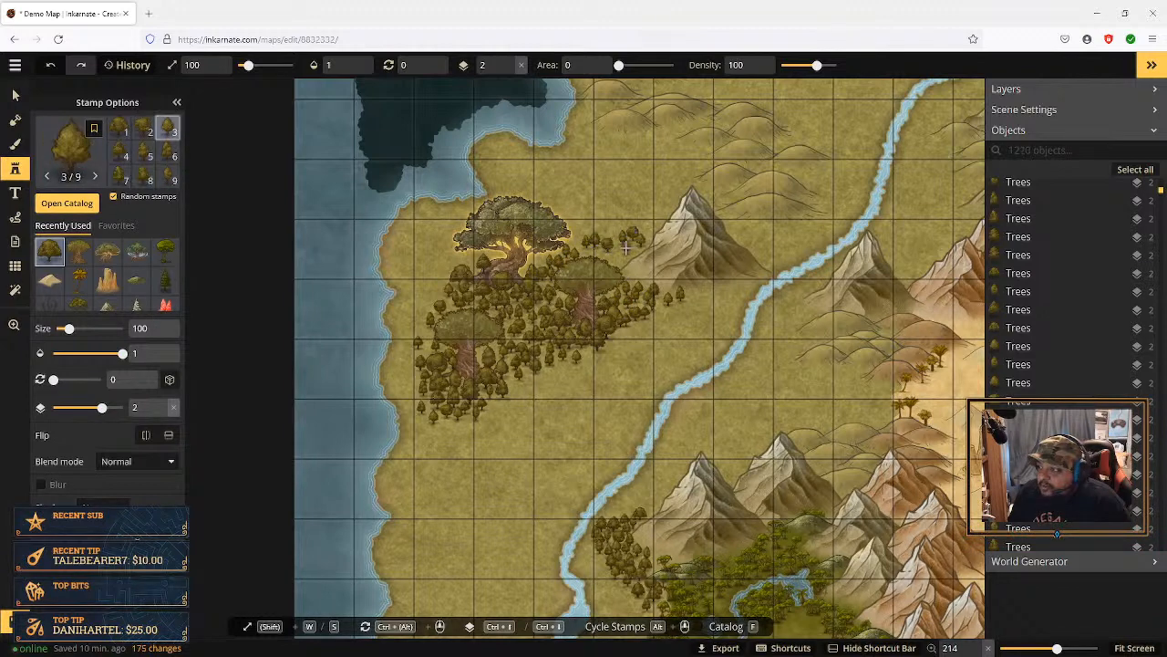
click(626, 246)
click(613, 257)
click(605, 246)
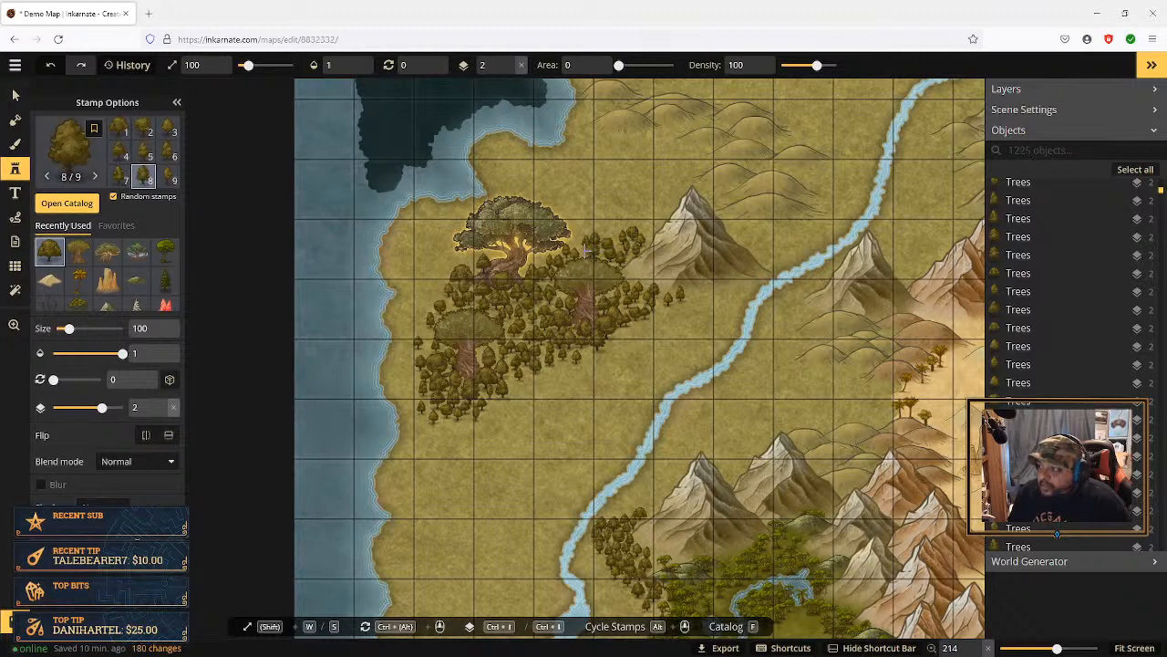
click(587, 241)
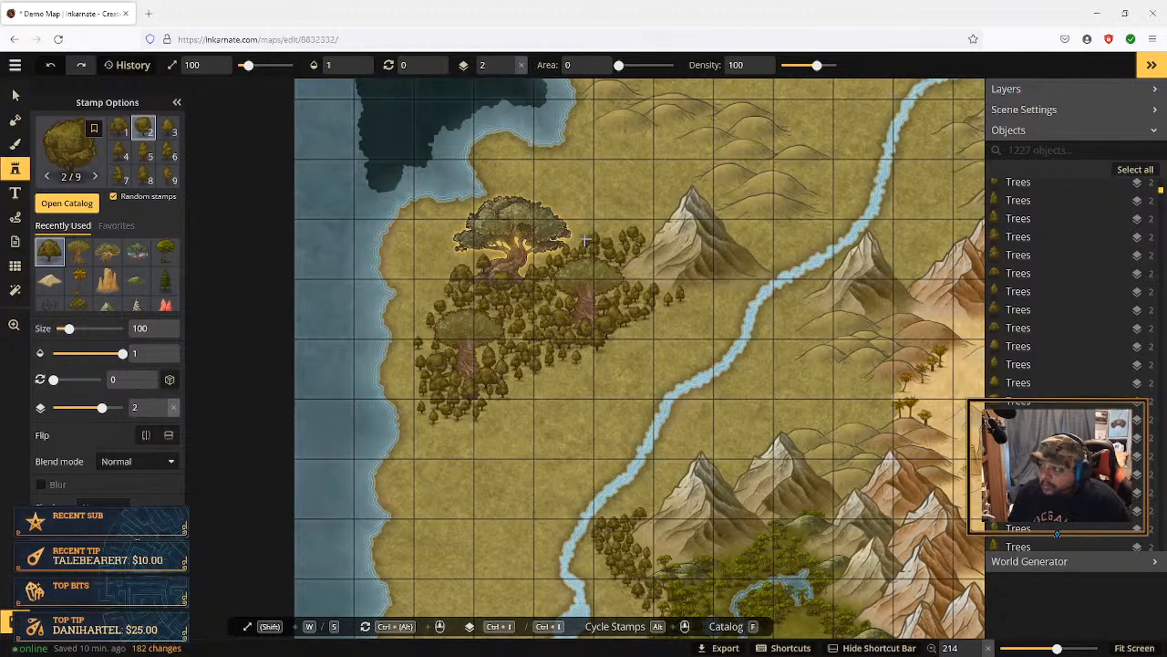
Step: Place small trees around the glowing World Tree's trunk and along its western roots
click(541, 253)
click(536, 258)
click(529, 264)
click(515, 270)
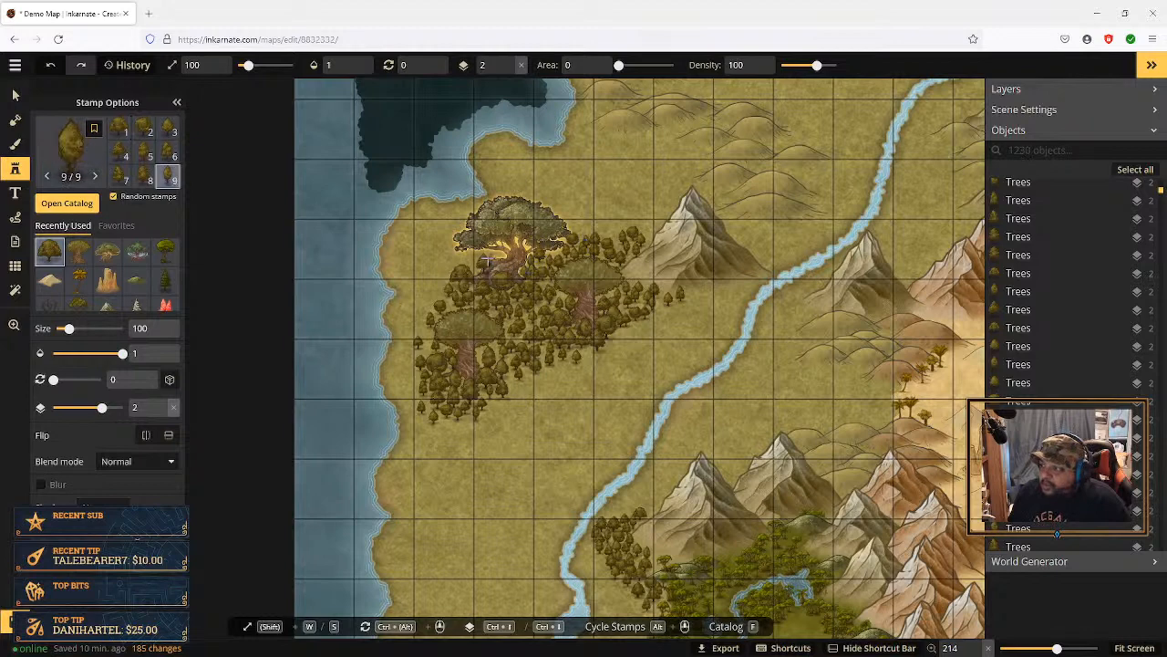
click(472, 266)
click(454, 273)
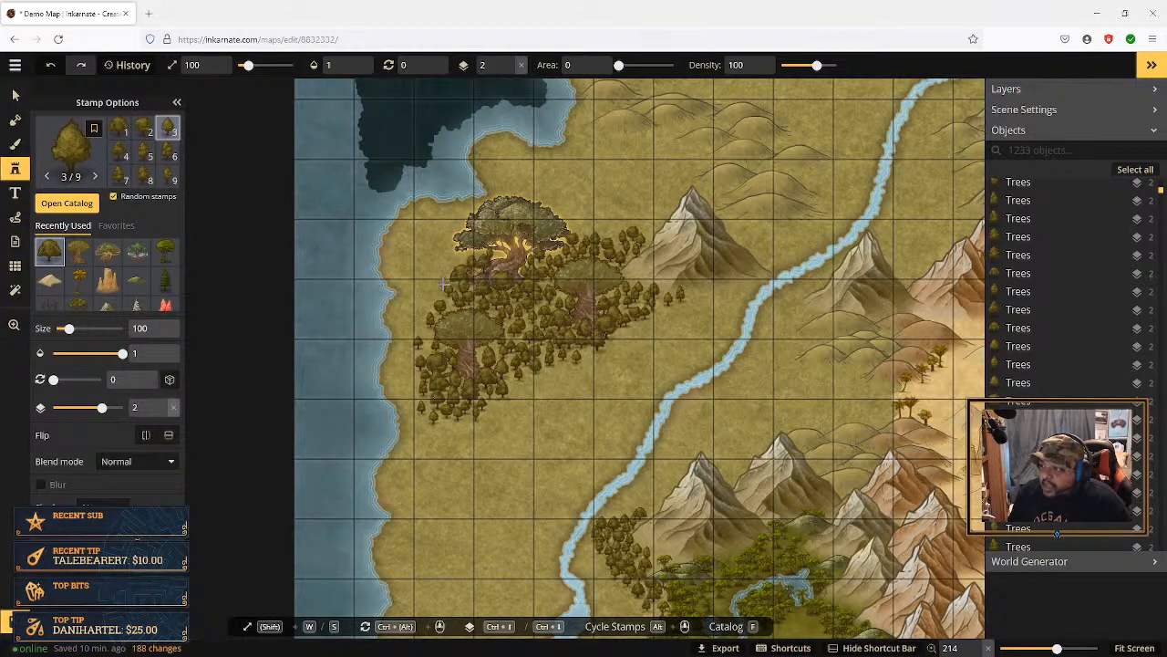
Step: Build up the forest's western edge from the glowing World Tree's roots down past the south-western World Tree
click(443, 284)
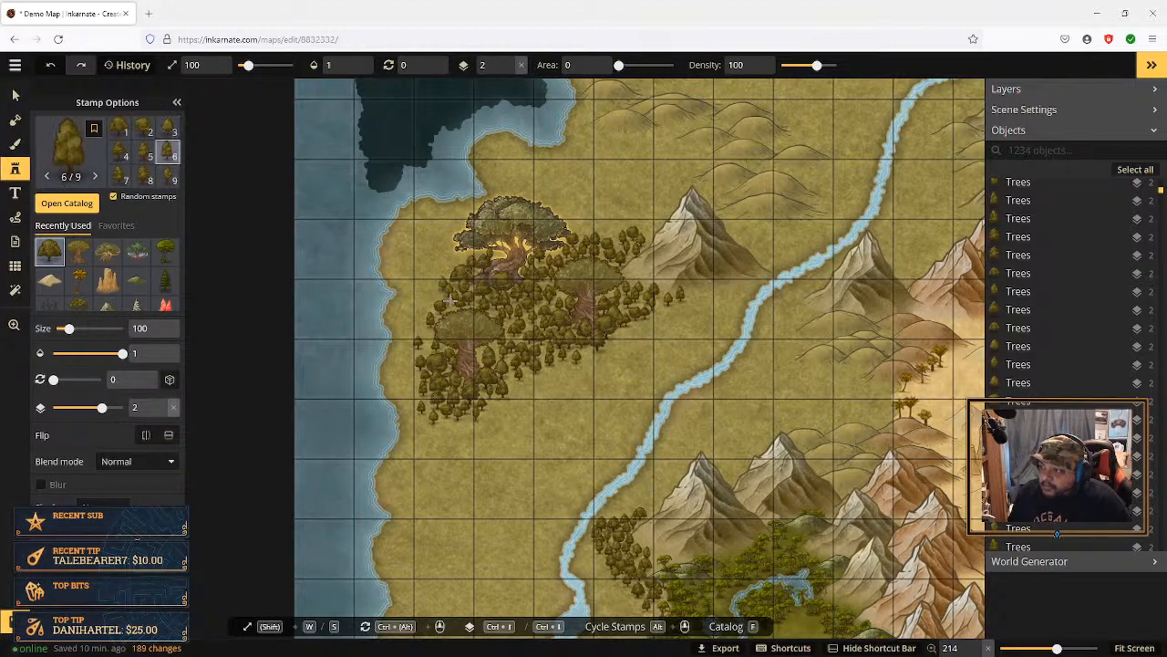
click(436, 297)
click(429, 306)
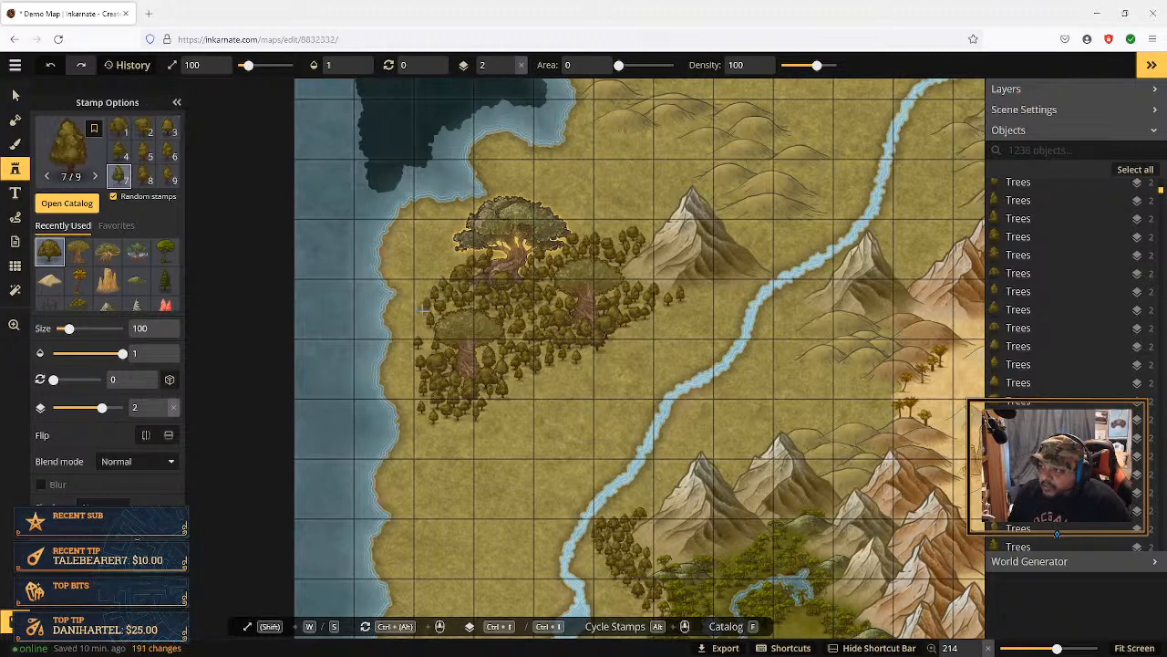
click(423, 317)
click(424, 327)
click(427, 336)
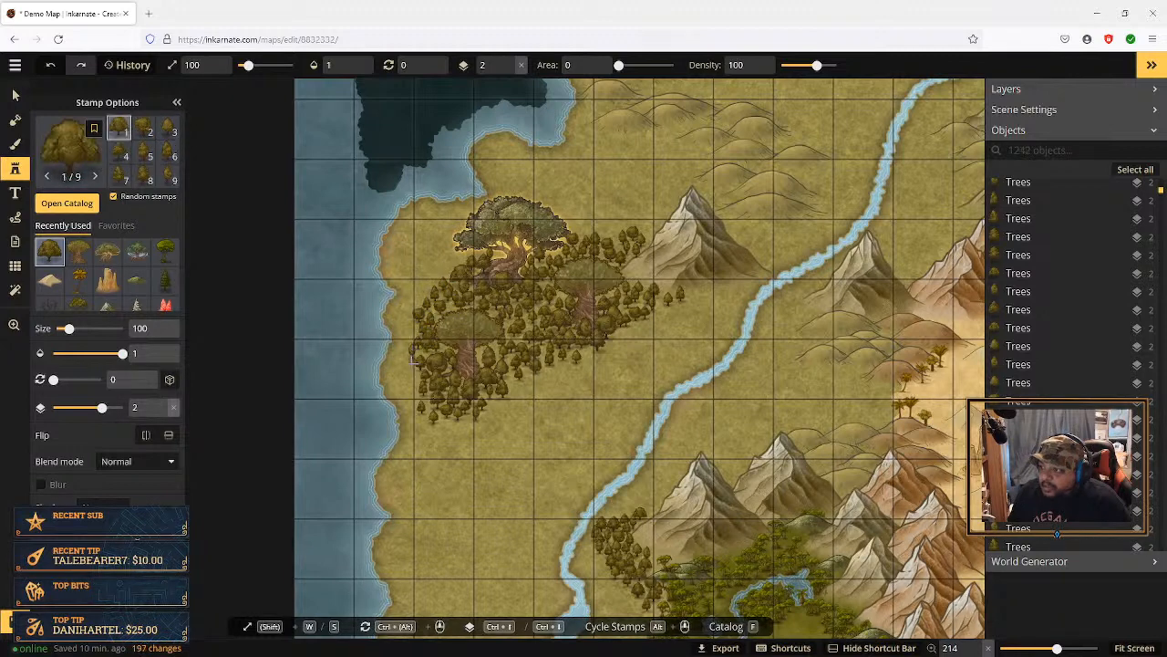
click(413, 361)
Step: Stamp a cluster of size 100 trees in the open plain west of the glowing World Tree
click(431, 254)
click(421, 265)
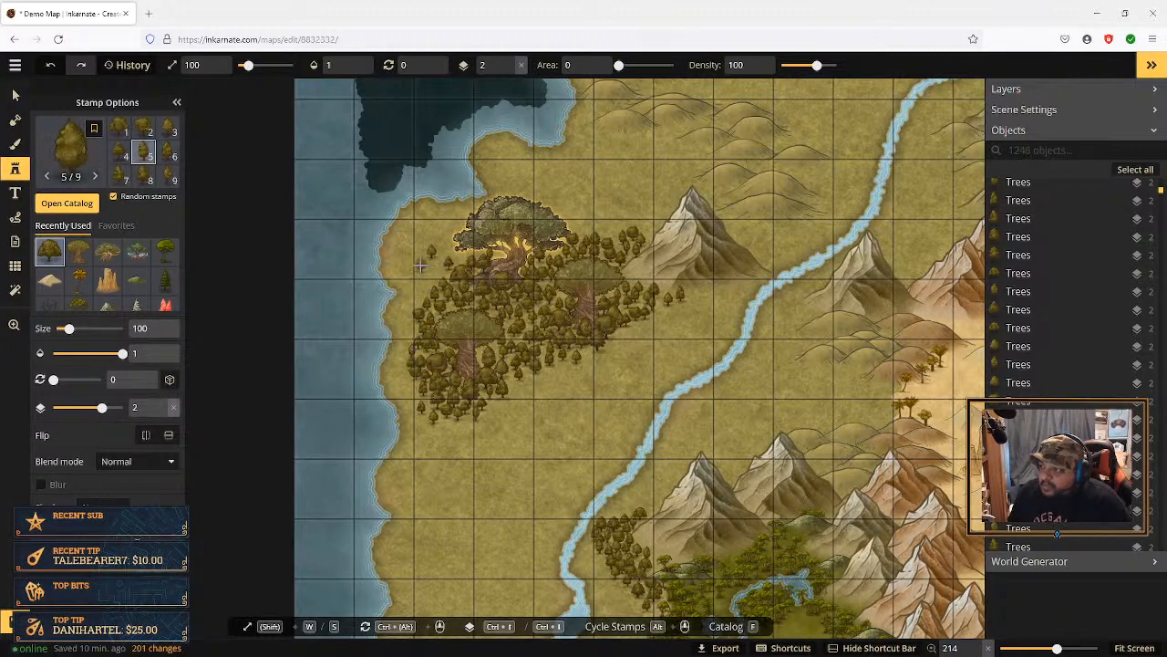
click(420, 276)
click(434, 271)
click(439, 259)
click(430, 275)
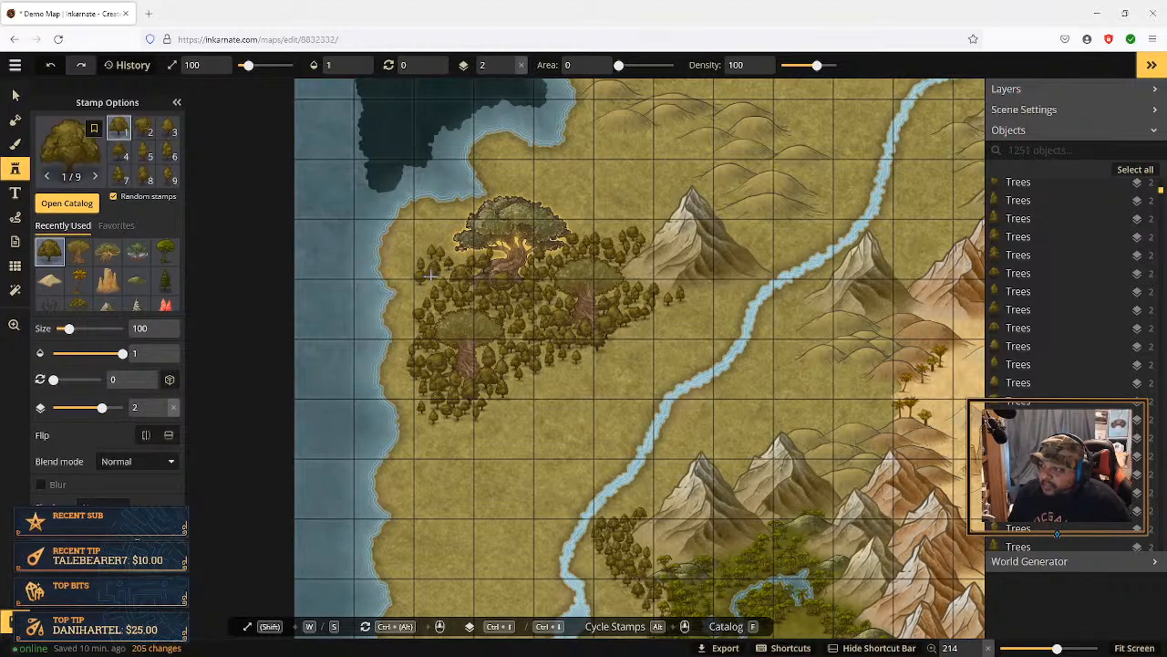
Step: Extend the forest around the north-western side of the glowing World Tree's canopy and fill the gaps beside it
click(460, 246)
click(447, 236)
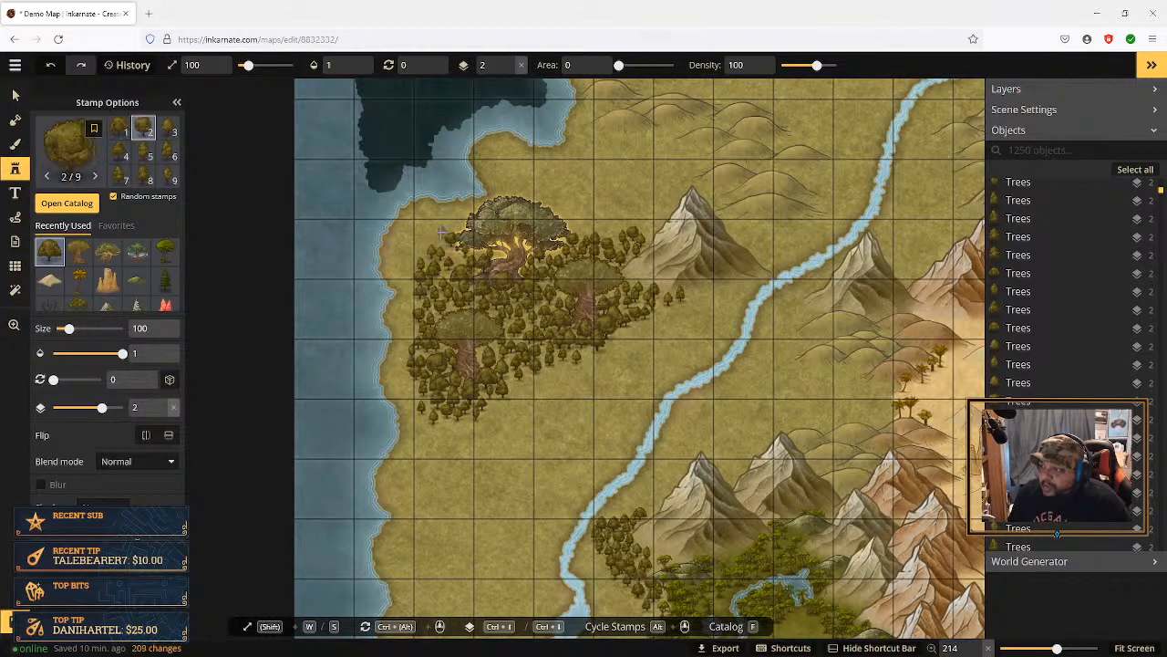
click(438, 232)
click(428, 237)
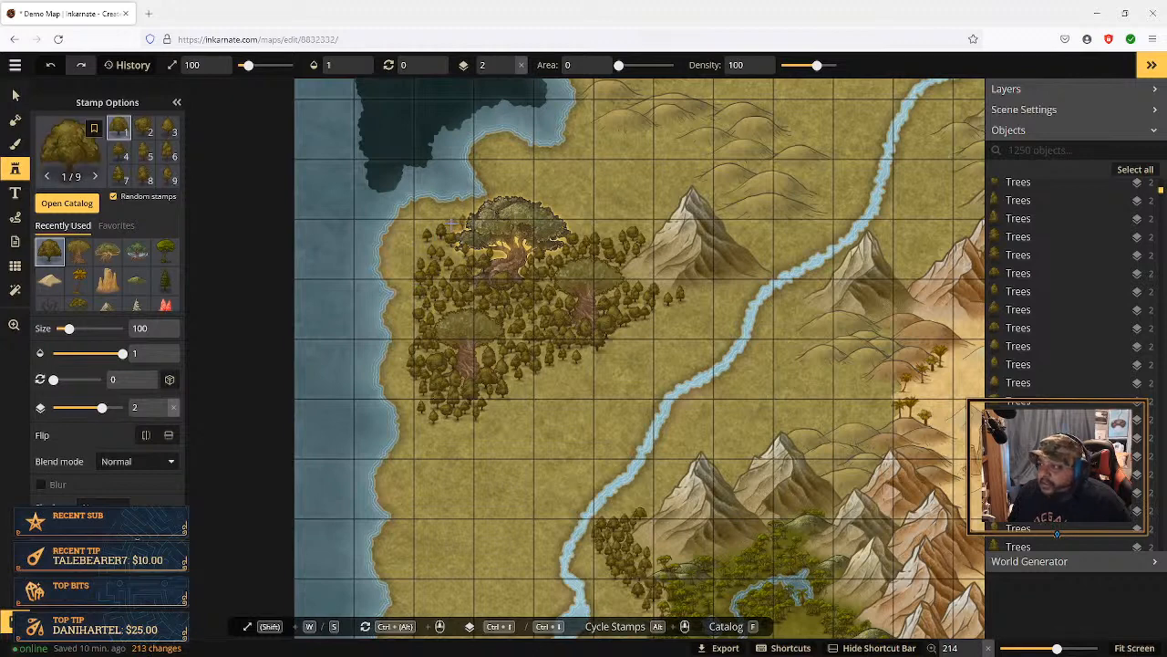
click(451, 225)
click(441, 219)
click(436, 242)
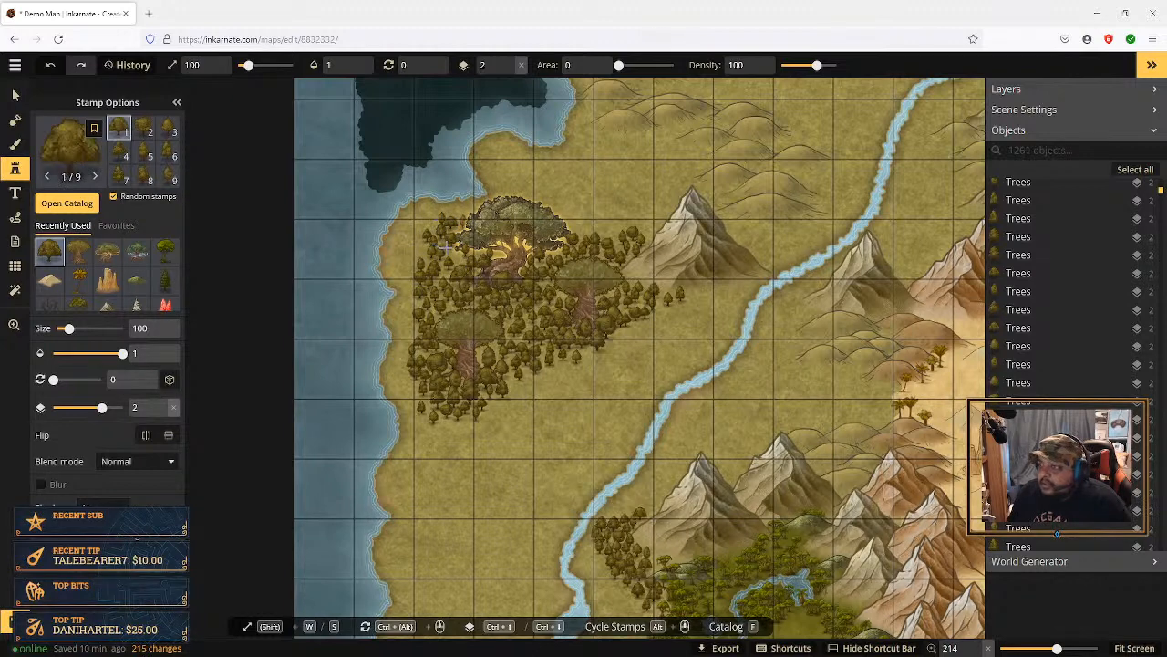
click(450, 249)
click(458, 254)
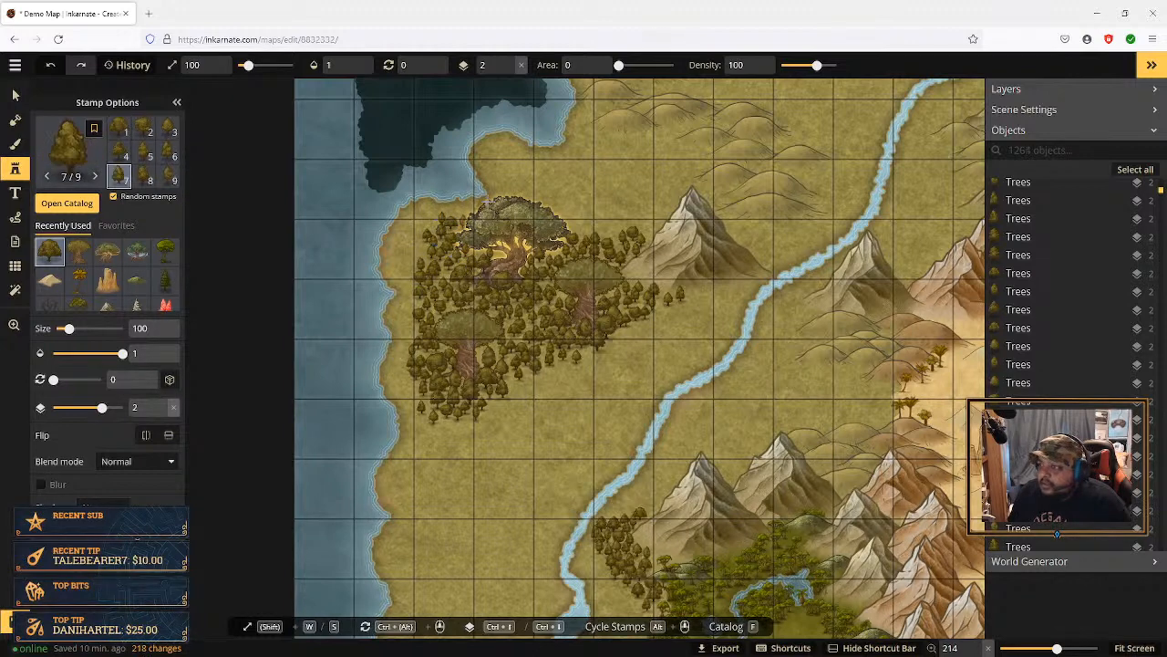
Step: Stamp size 100 trees along the forest's northern edge, from the glowing World Tree's canopy east to the nearest mountain
click(586, 221)
click(608, 218)
click(629, 216)
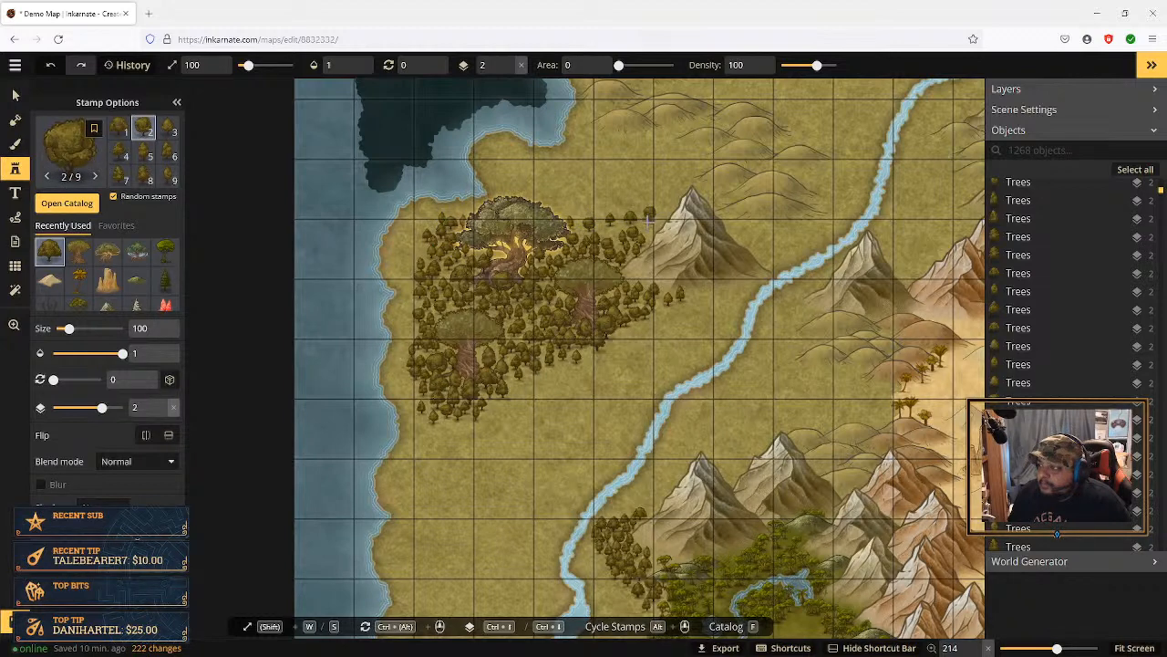
click(647, 219)
click(629, 222)
click(612, 228)
click(601, 222)
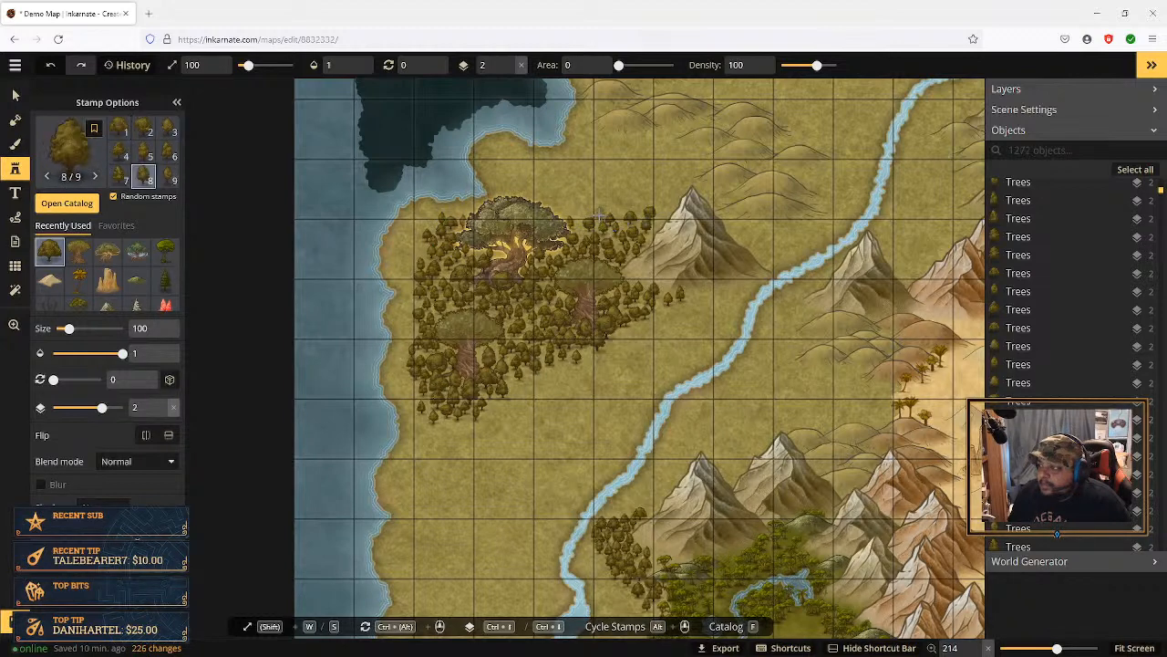
click(597, 216)
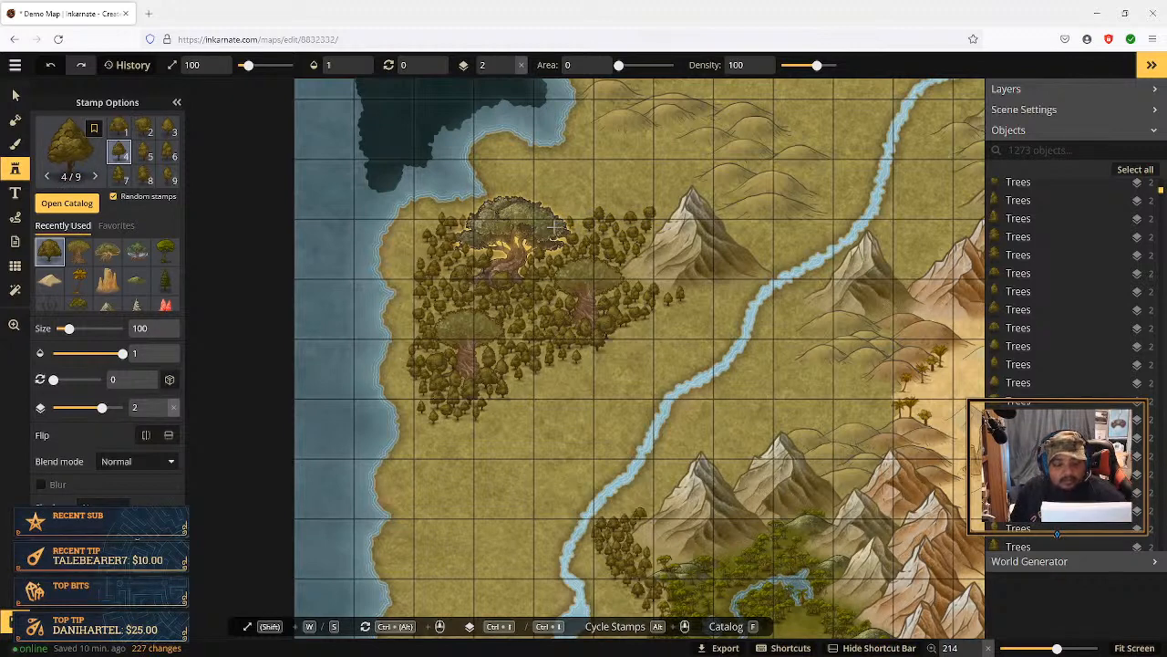
Step: Add small trees along the forest's south-eastern edge, below the two southern World Trees
click(591, 349)
click(565, 360)
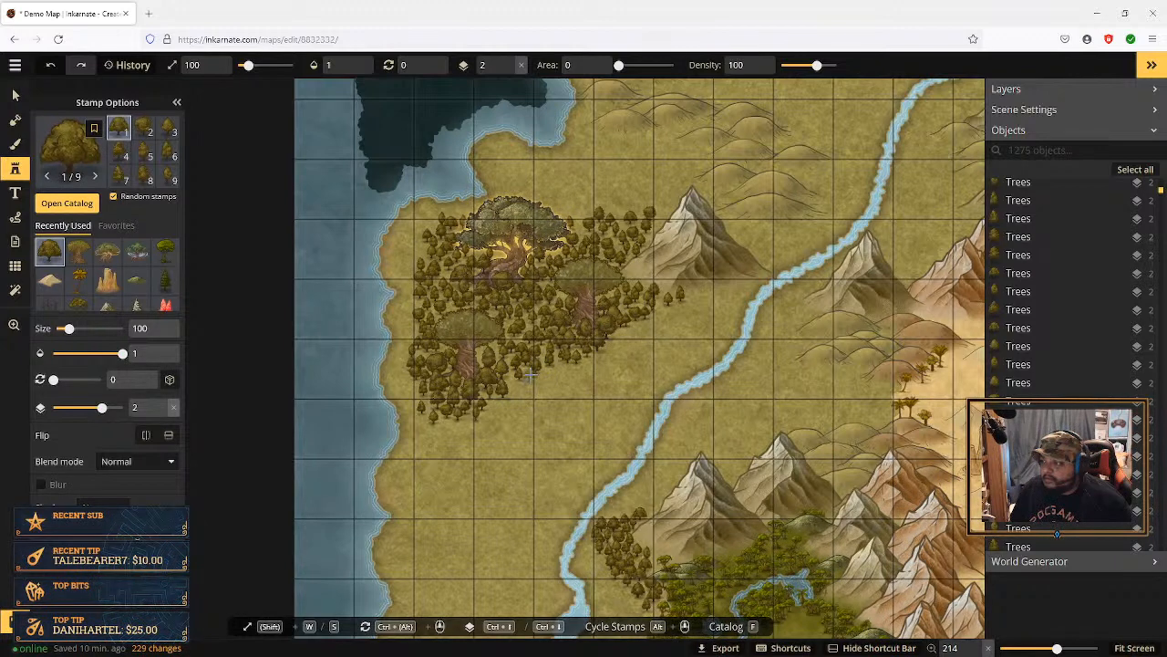
click(526, 373)
click(518, 378)
Step: Fill the gaps between the south-western and south-eastern World Trees with small trees
click(512, 321)
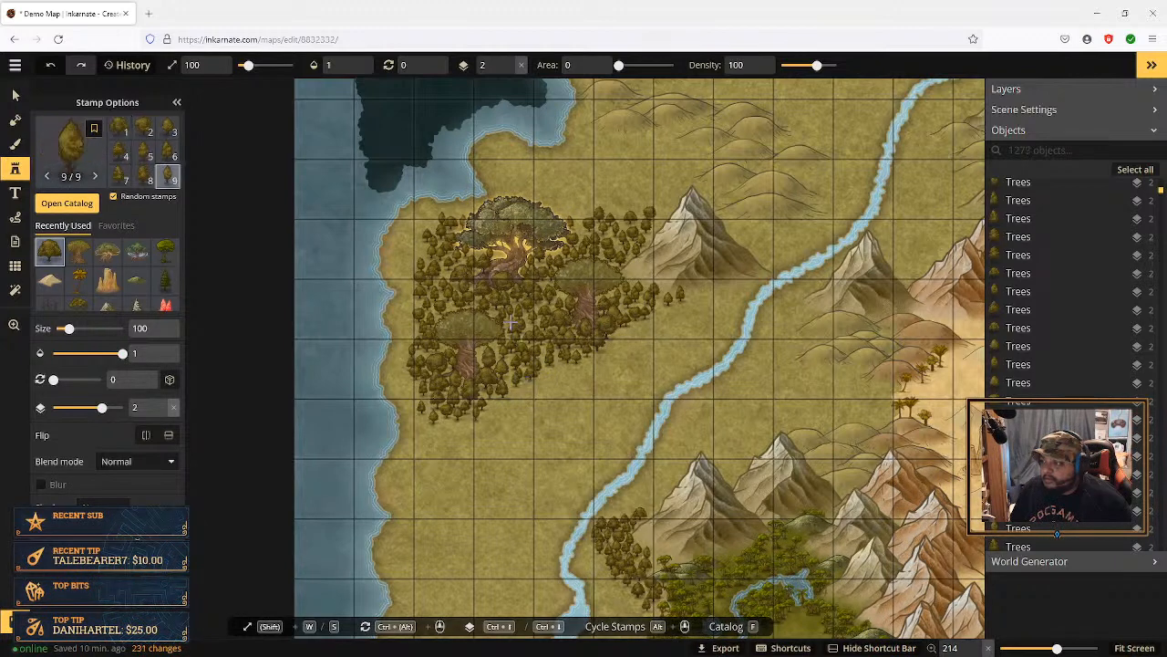
click(527, 319)
click(533, 314)
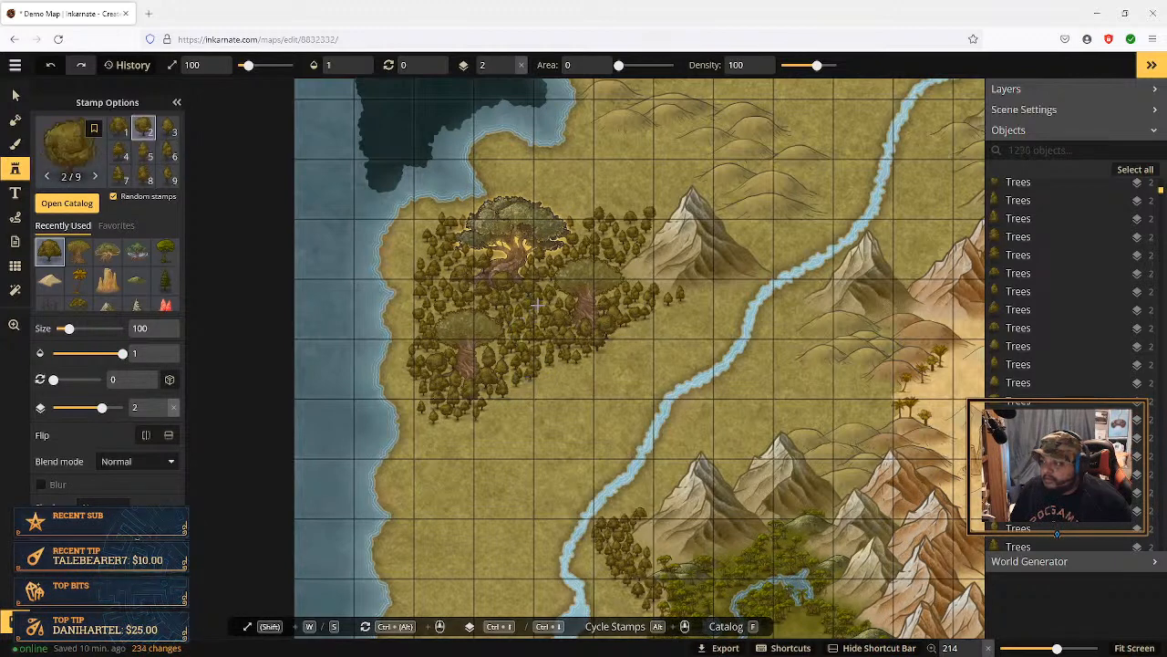
click(544, 299)
click(554, 307)
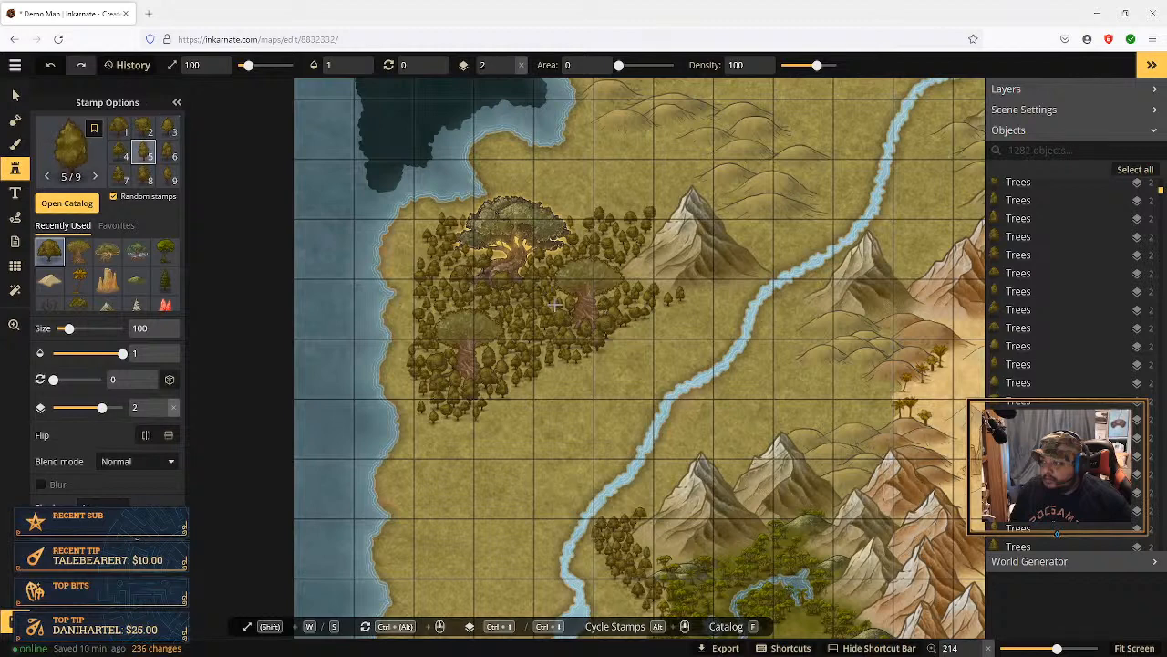
click(561, 302)
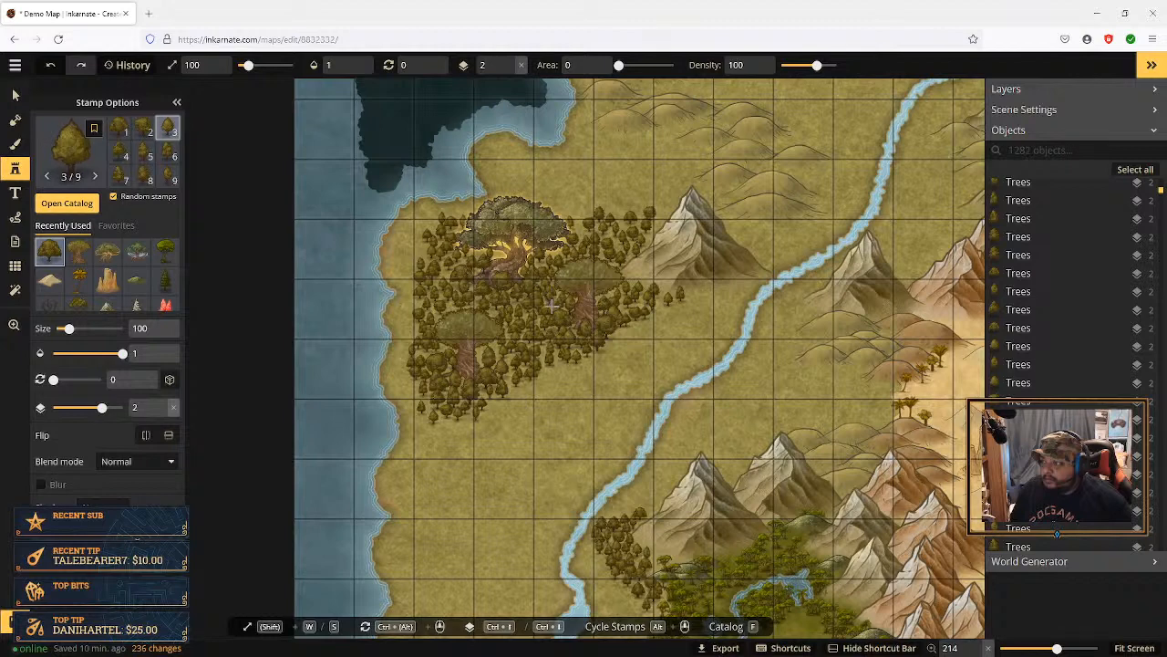
Step: Thicken the forest's eastern tip, southern edge and south-western corner with small trees
click(665, 303)
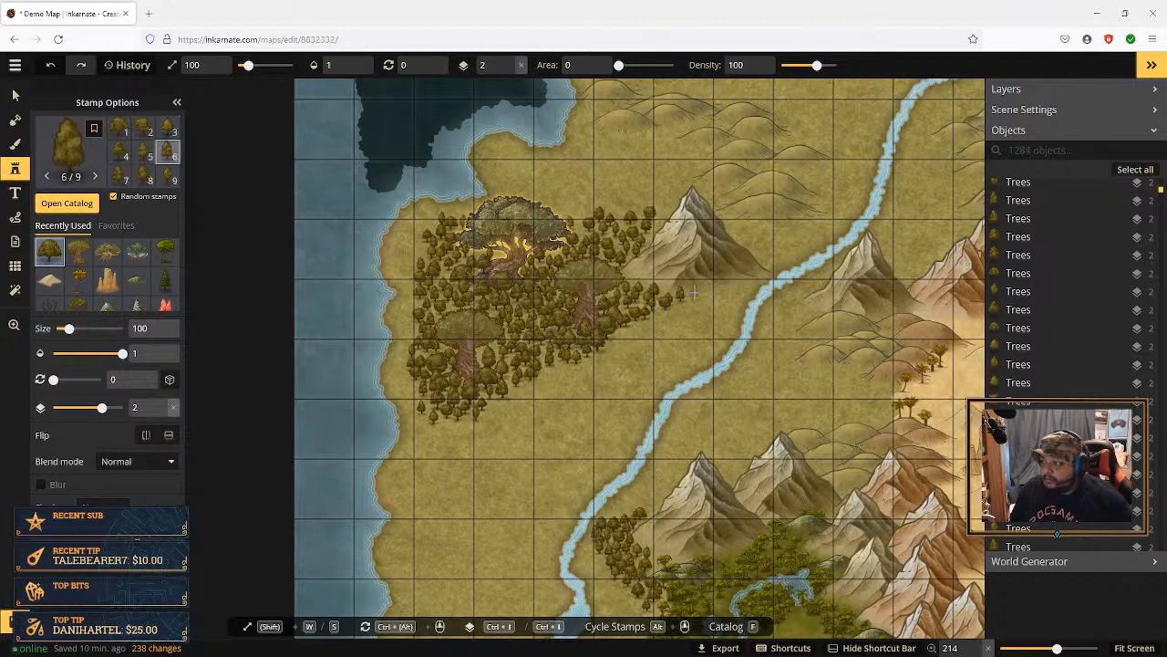
click(523, 383)
click(541, 376)
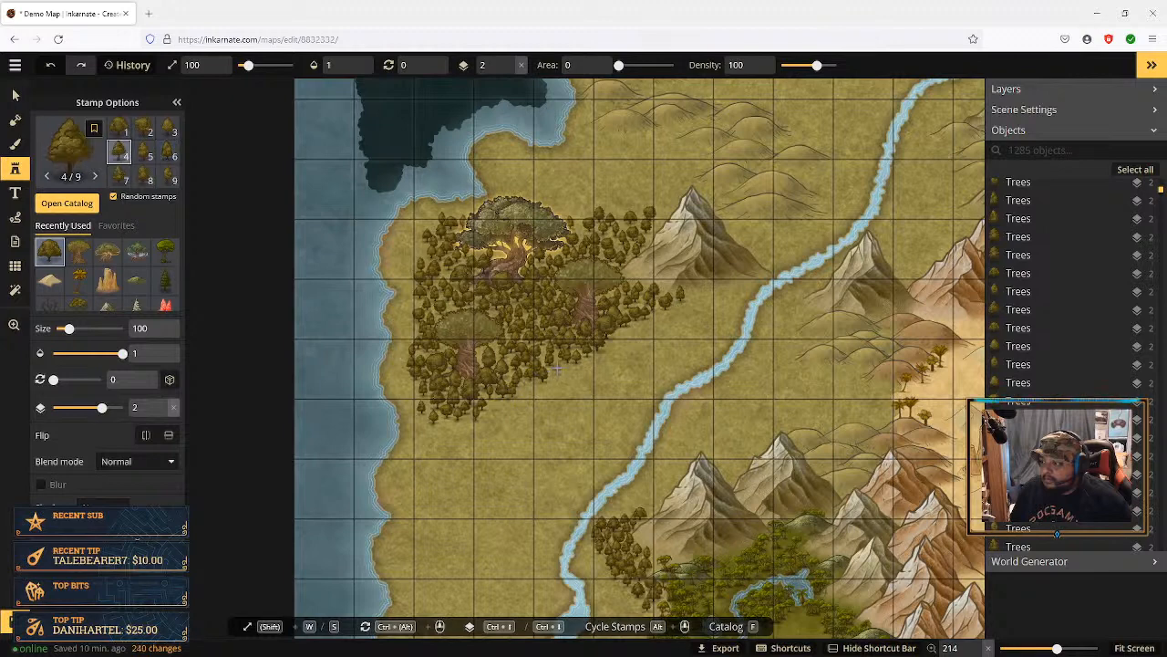
click(428, 412)
click(423, 407)
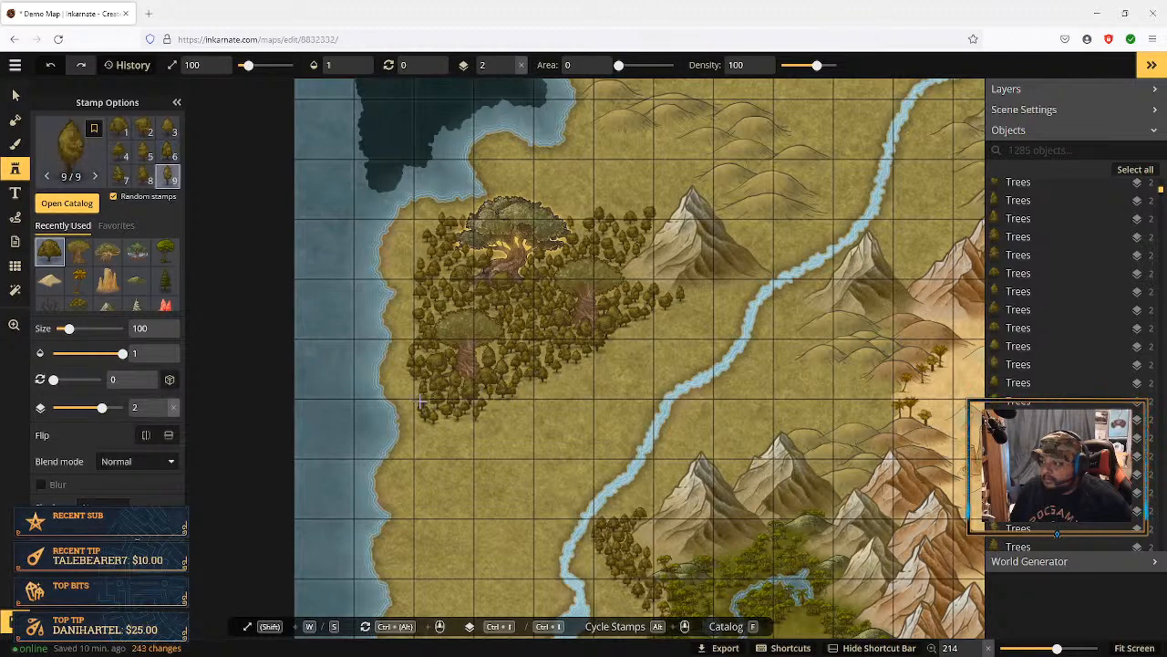
click(416, 401)
click(425, 398)
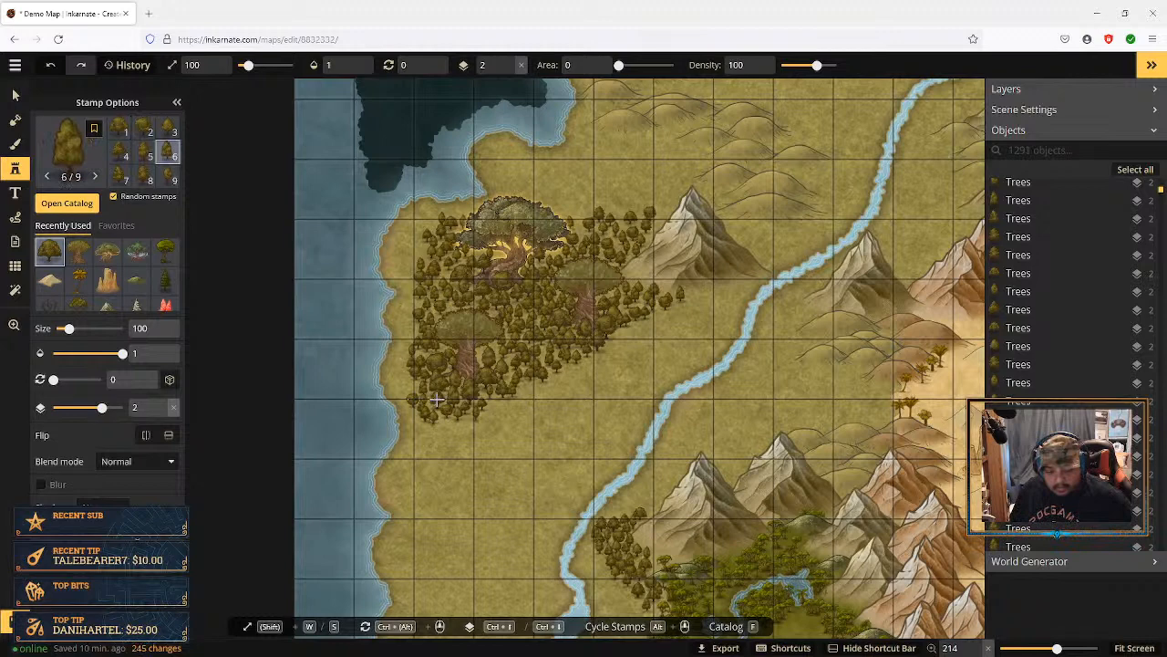
Step: Select the glowing World Tree and move it down to layer -1
click(14, 95)
click(504, 233)
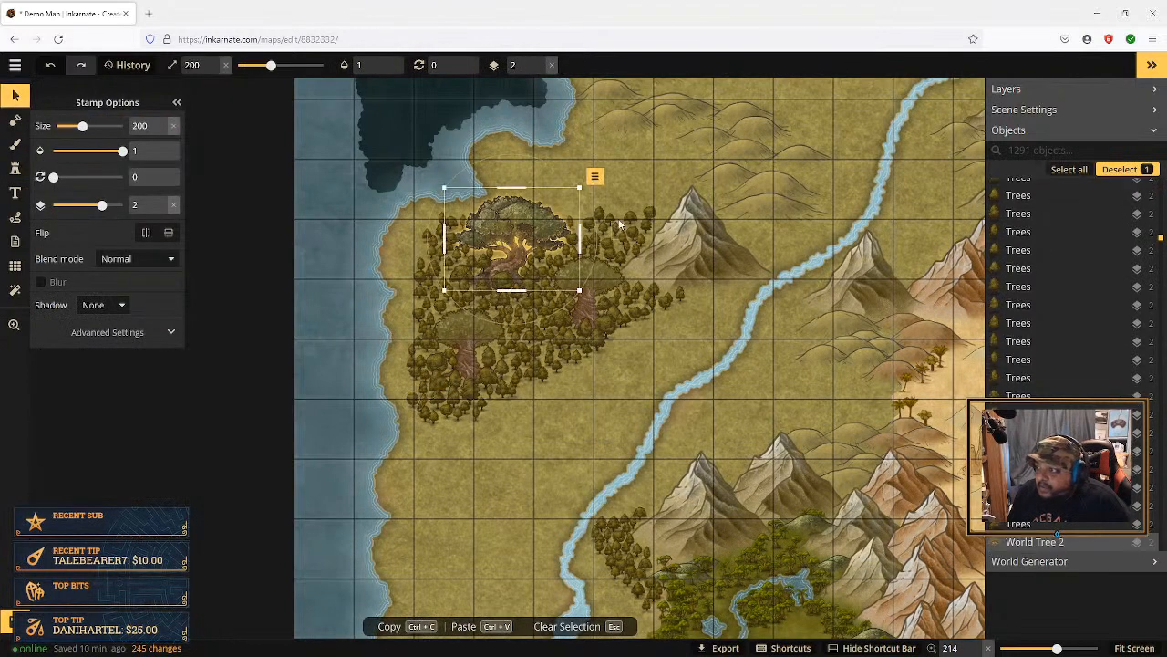
click(595, 176)
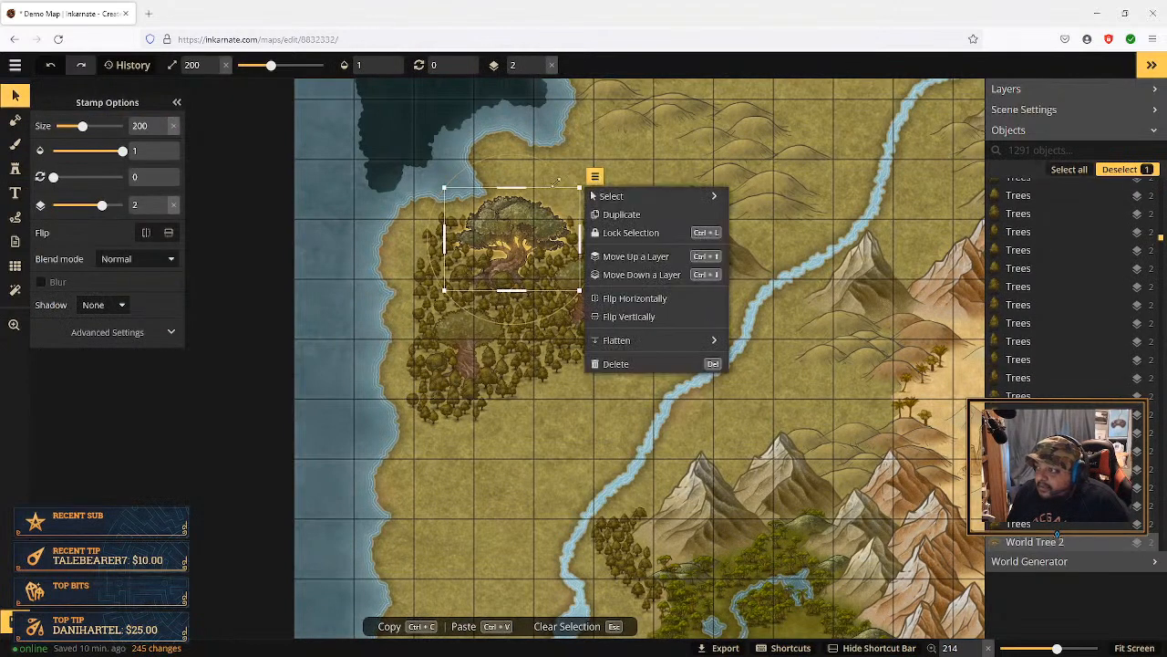
click(705, 275)
click(705, 276)
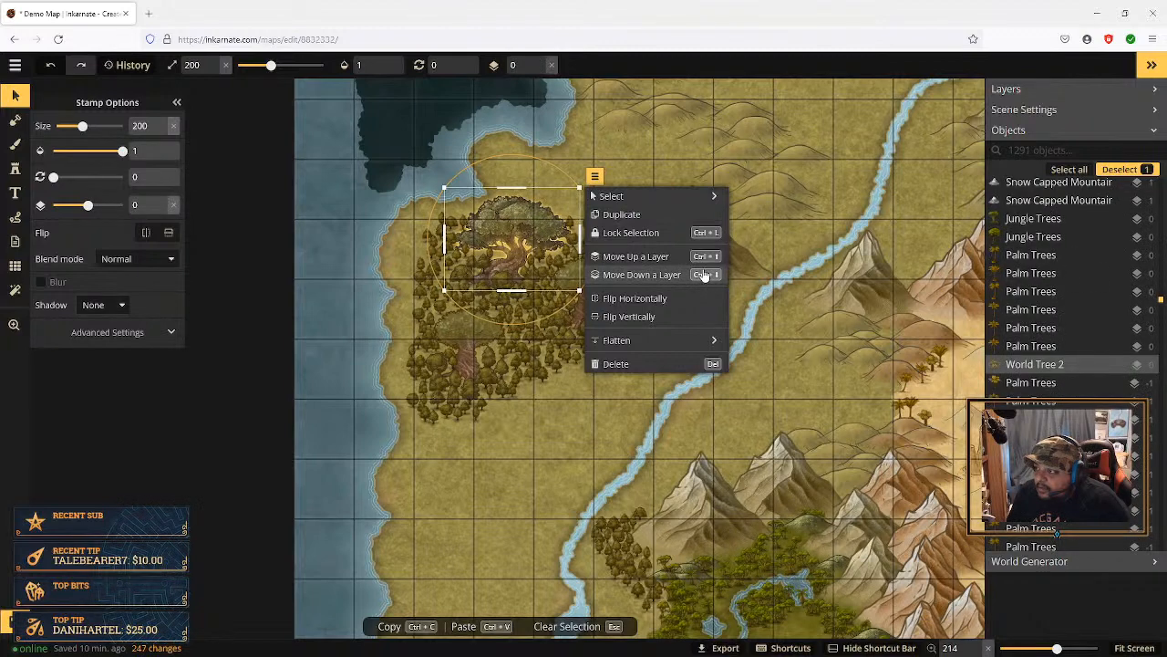
click(705, 276)
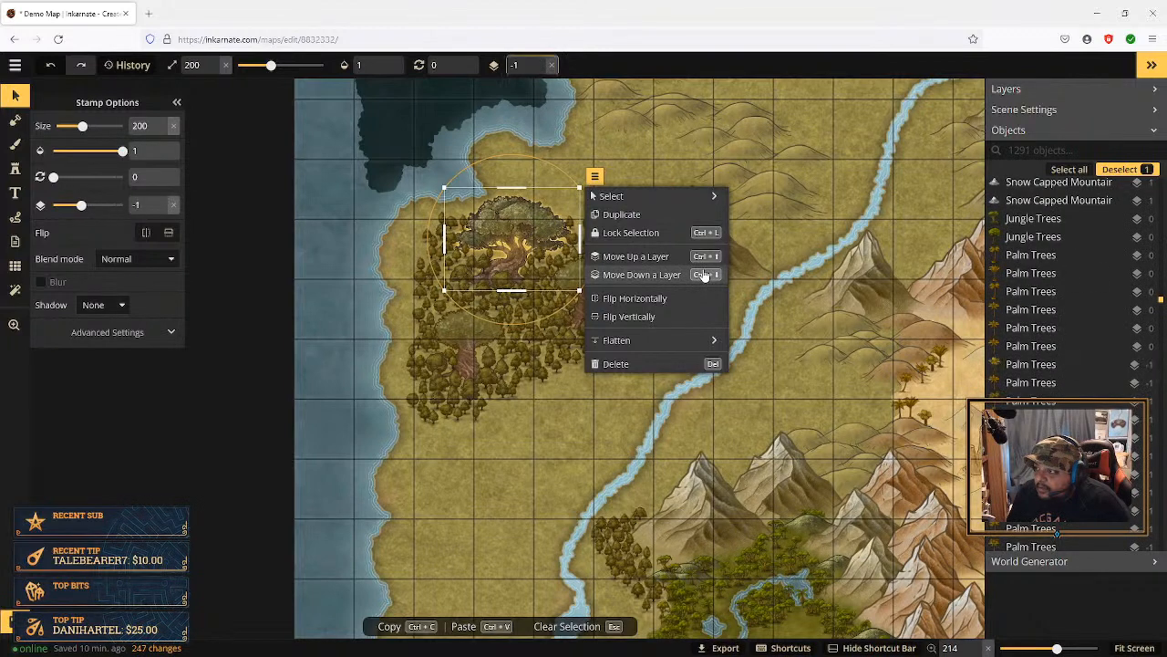
Step: Move the size 150 tree overlapping the glowing World Tree's roots down to layer -3
click(489, 266)
click(512, 241)
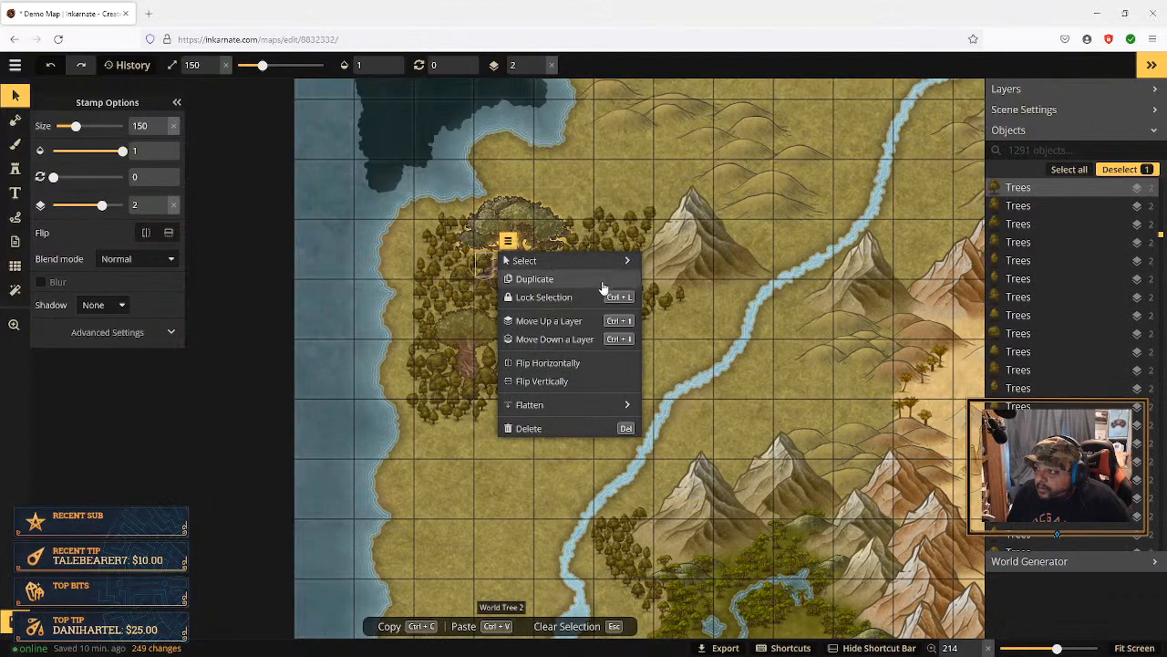
click(584, 339)
click(585, 340)
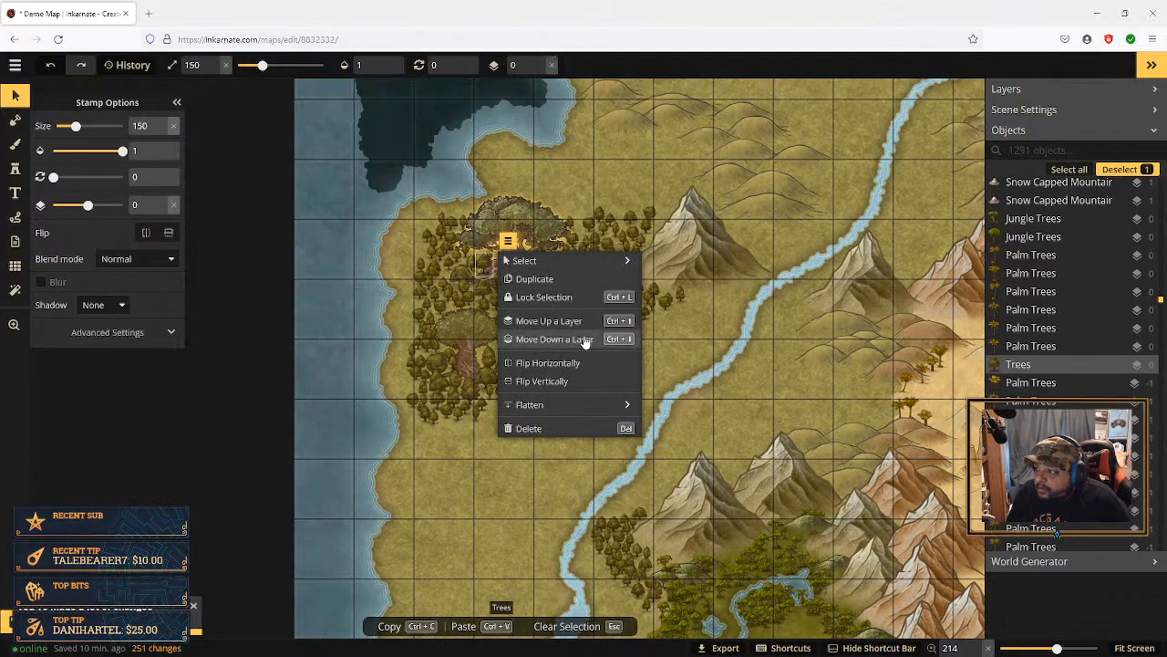
click(585, 339)
click(584, 339)
click(585, 339)
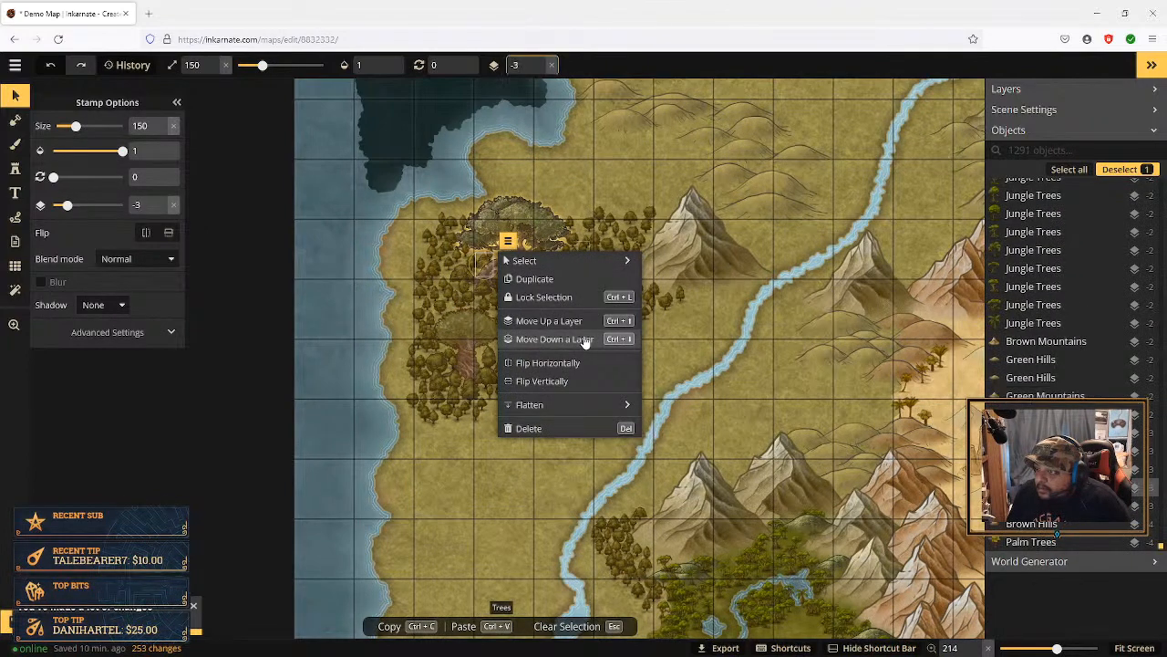
click(491, 253)
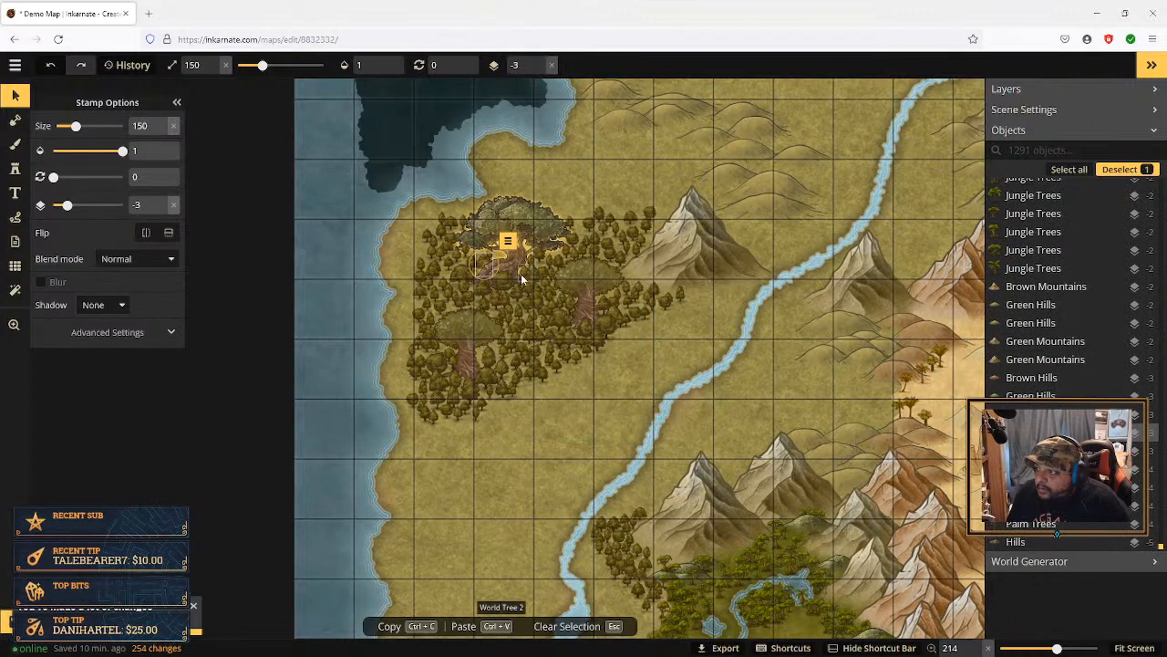
Step: Move the size 100 tree covering the eastern side of the glowing World Tree's trunk down behind it
click(560, 324)
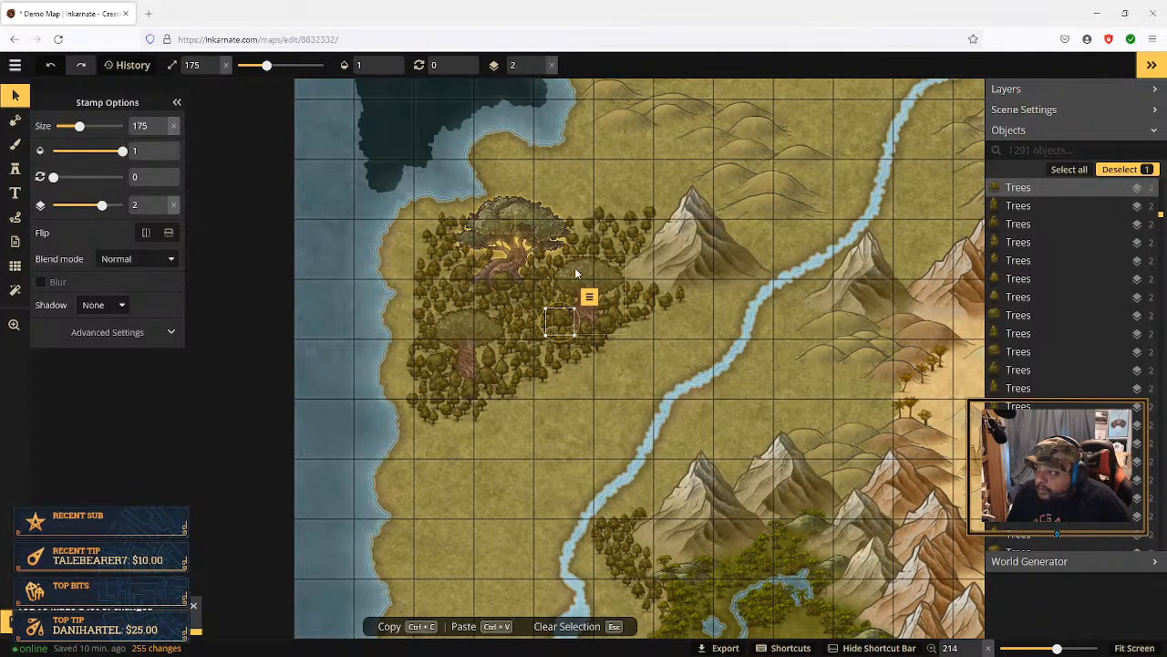
click(538, 258)
click(561, 234)
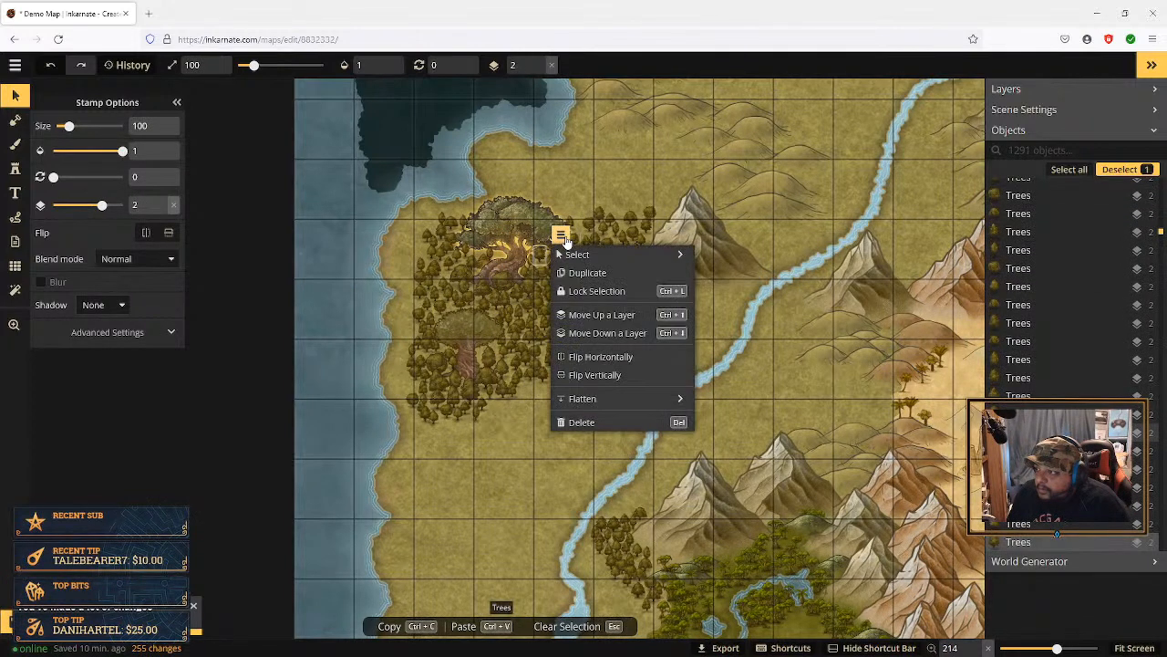
click(607, 332)
click(607, 333)
click(607, 333)
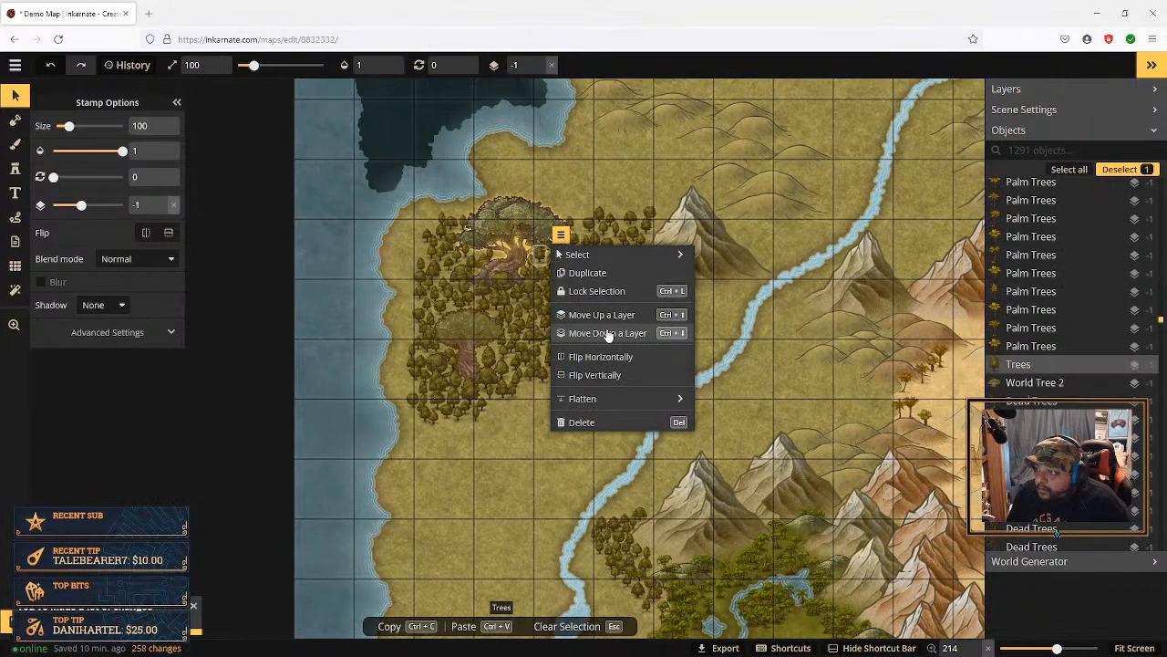
click(607, 333)
click(504, 339)
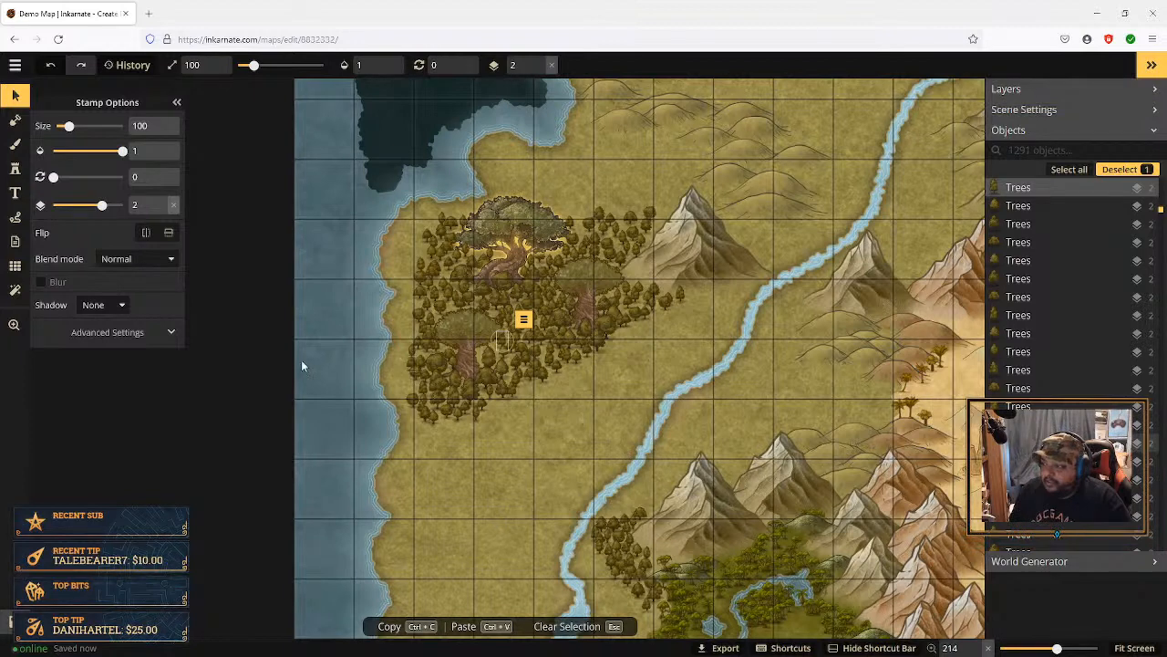
Step: Stamp a small cluster of size 100 trees in the plain south of the forest, plus one tree in the forest's north-eastern part
click(15, 168)
click(547, 411)
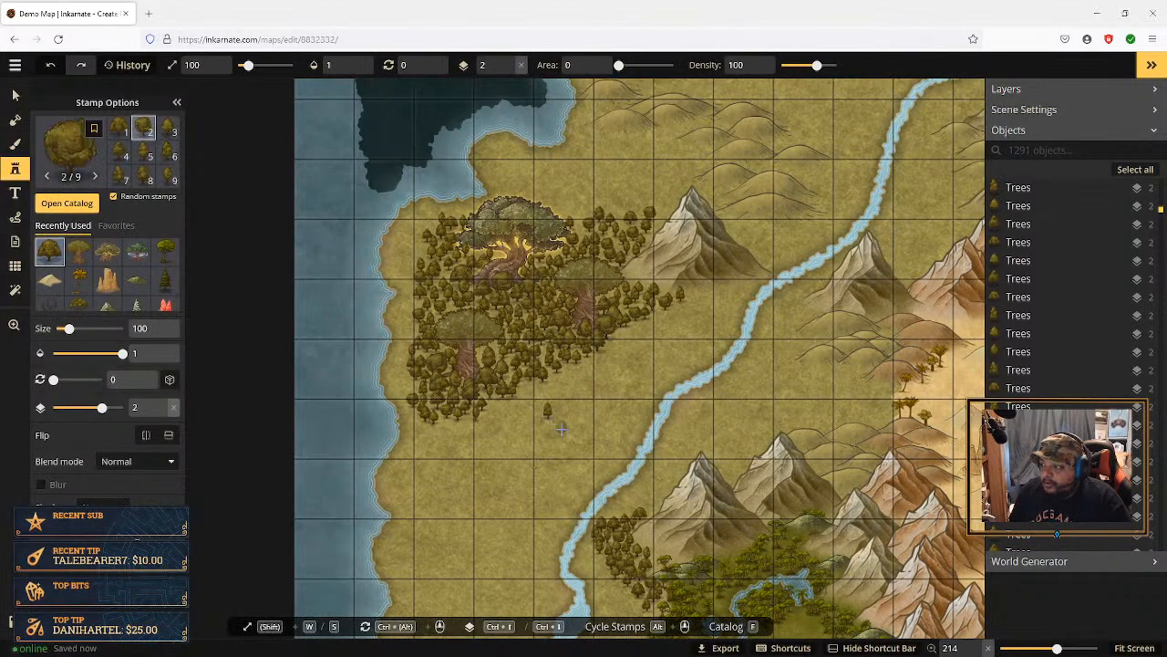
click(562, 429)
click(577, 416)
click(557, 445)
click(616, 516)
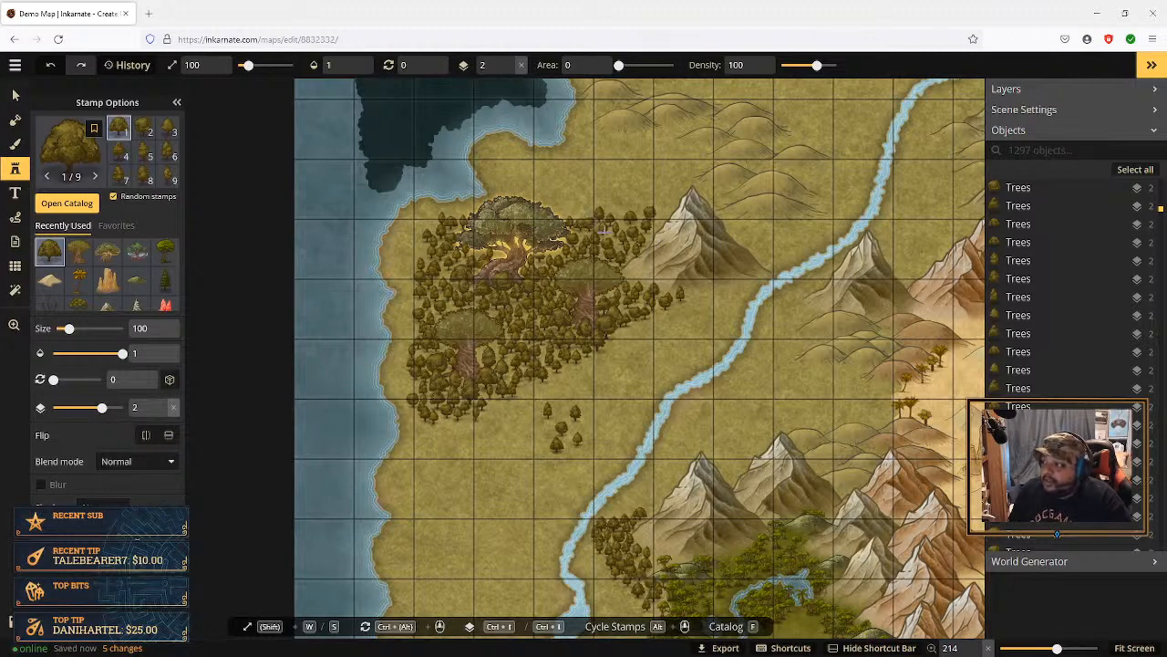
click(646, 254)
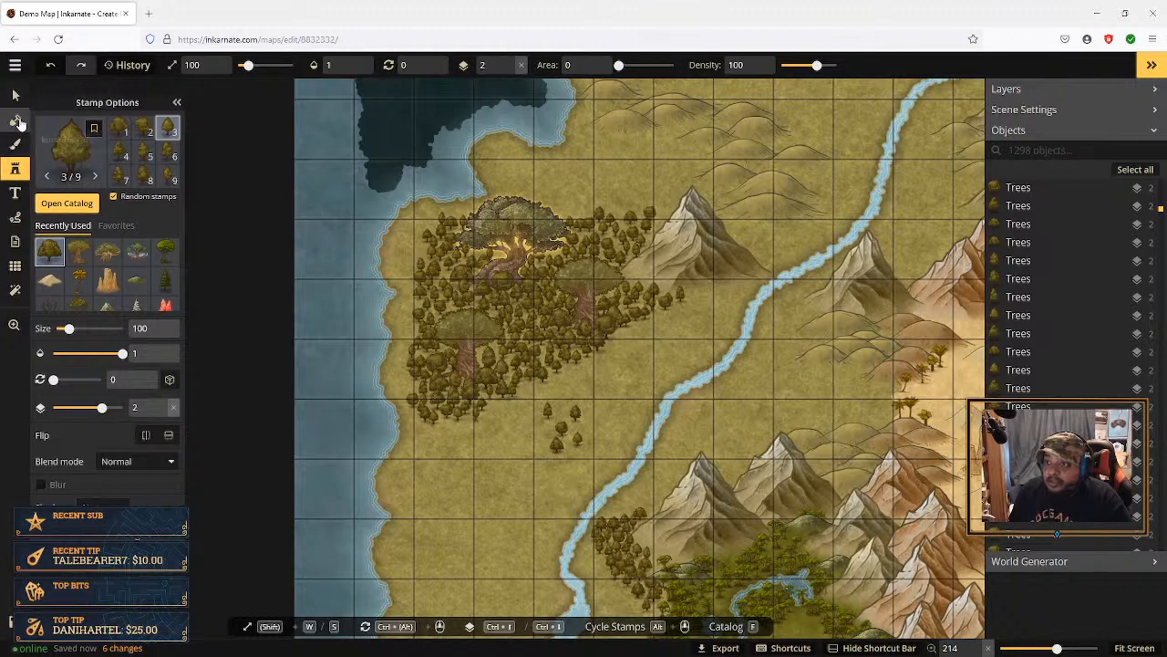
Step: Select the small tree cluster in the plain south of the forest and delete it
click(15, 95)
click(574, 412)
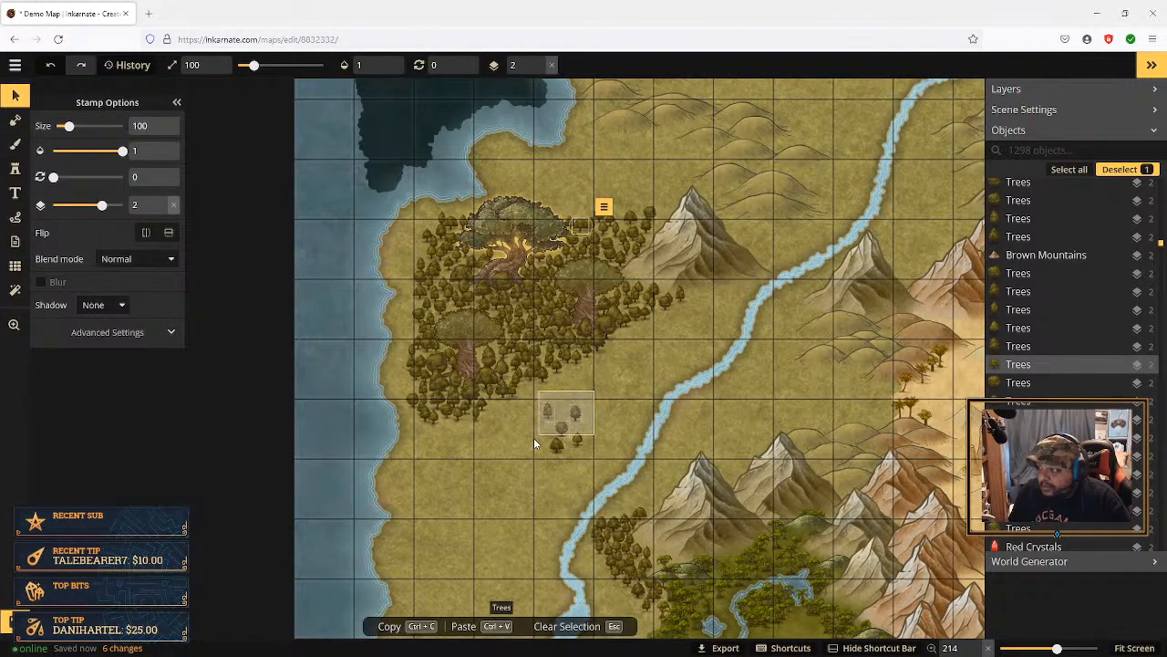
drag(529, 458, 579, 469)
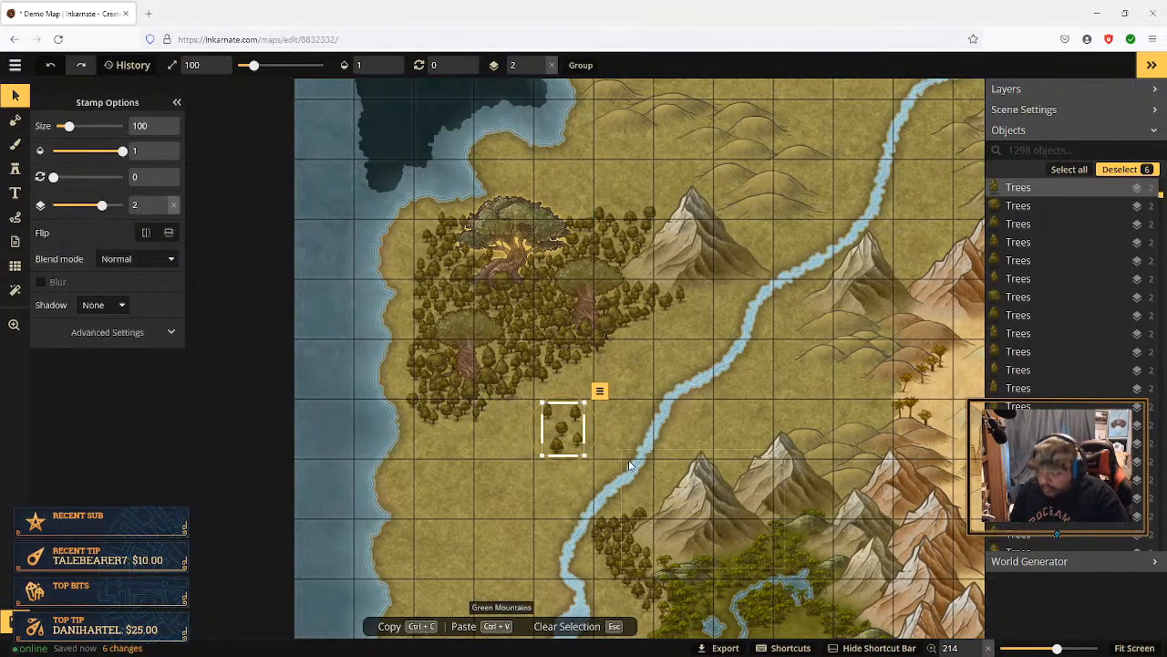
key(Delete)
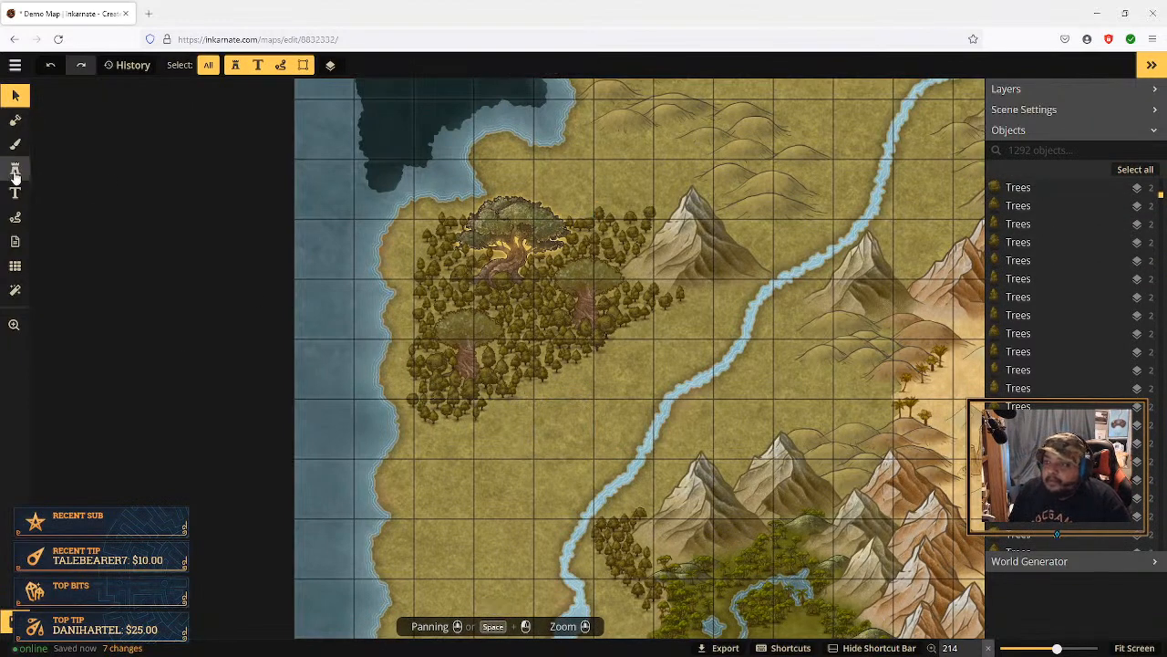
Step: Stamp a small grove of random size 100 trees near the west coast, in the plain south of the World Tree forest
click(14, 172)
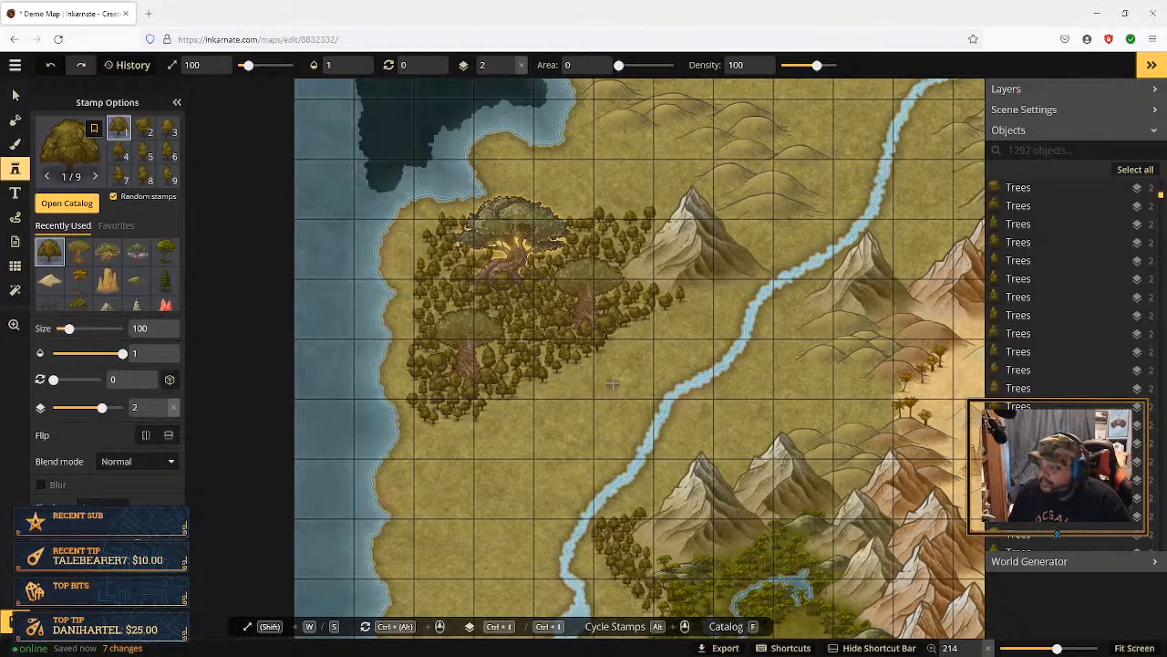
key(space)
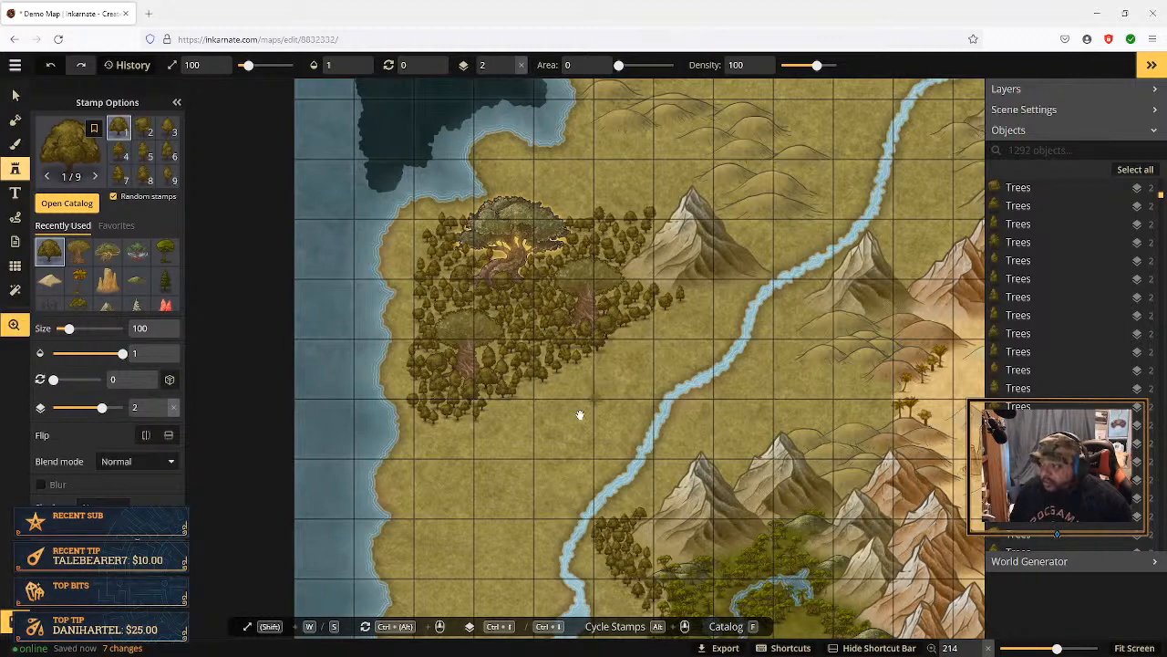
drag(563, 453, 581, 425)
drag(589, 360, 604, 307)
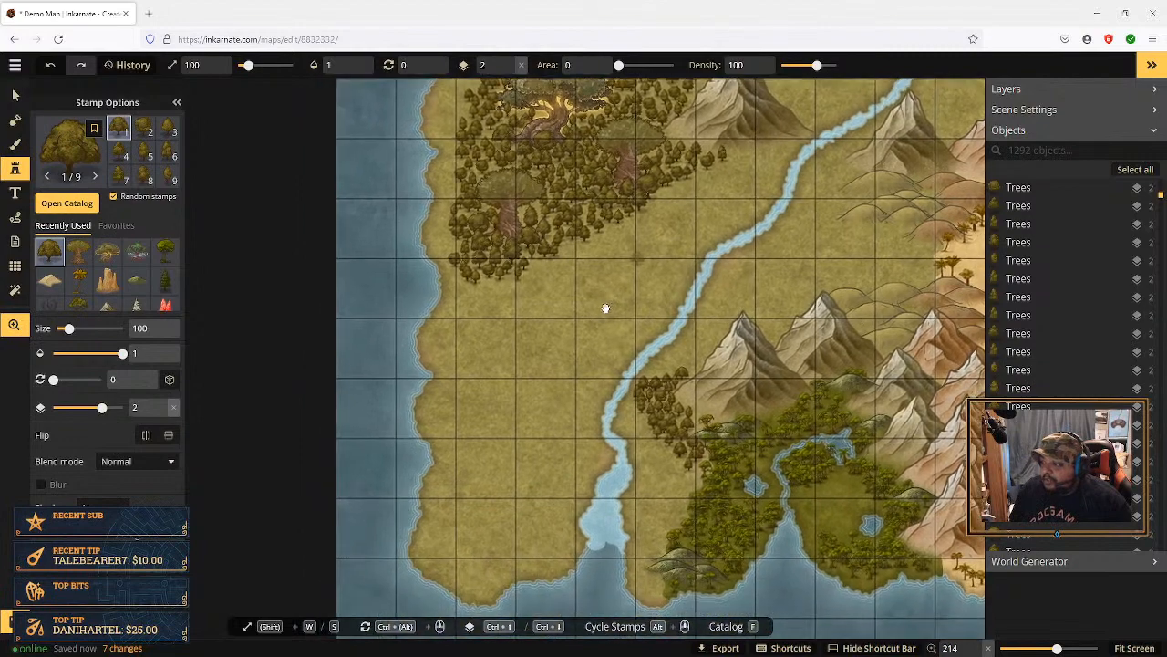
click(464, 361)
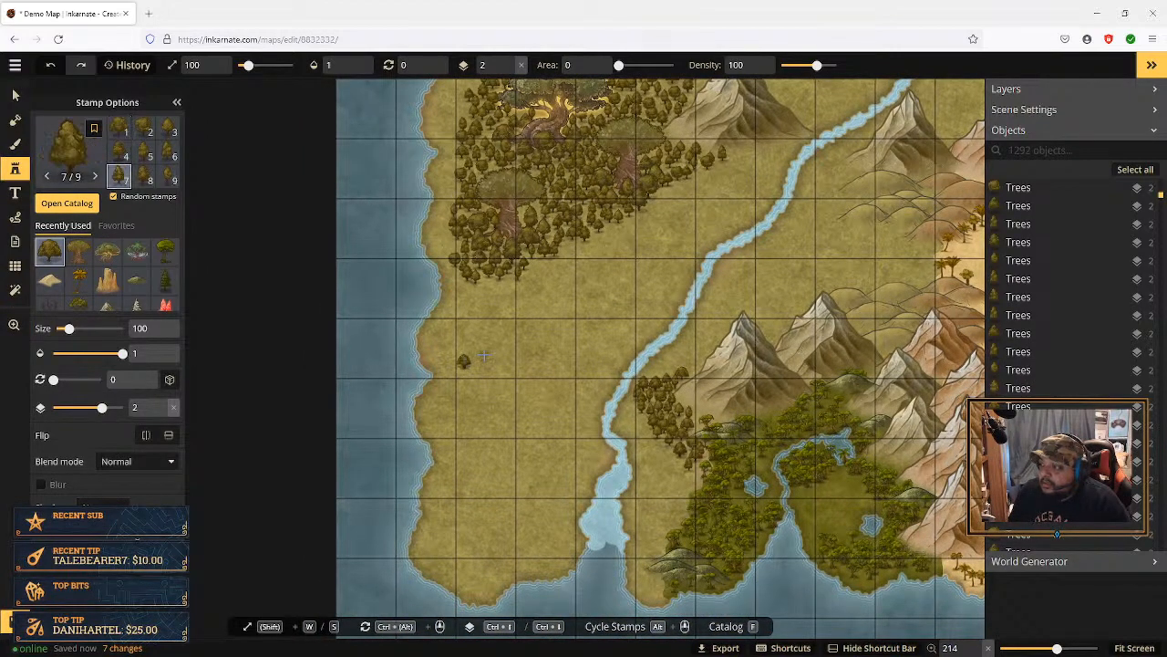
click(487, 352)
click(499, 354)
click(470, 365)
click(472, 369)
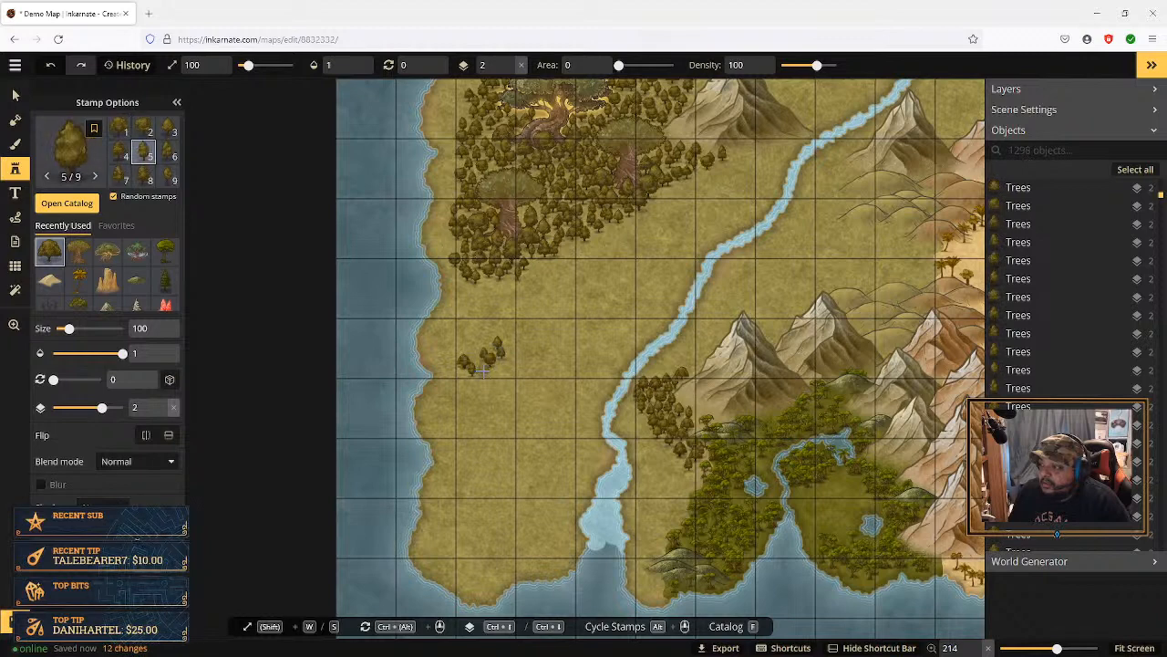
click(487, 370)
click(507, 360)
click(509, 350)
click(508, 347)
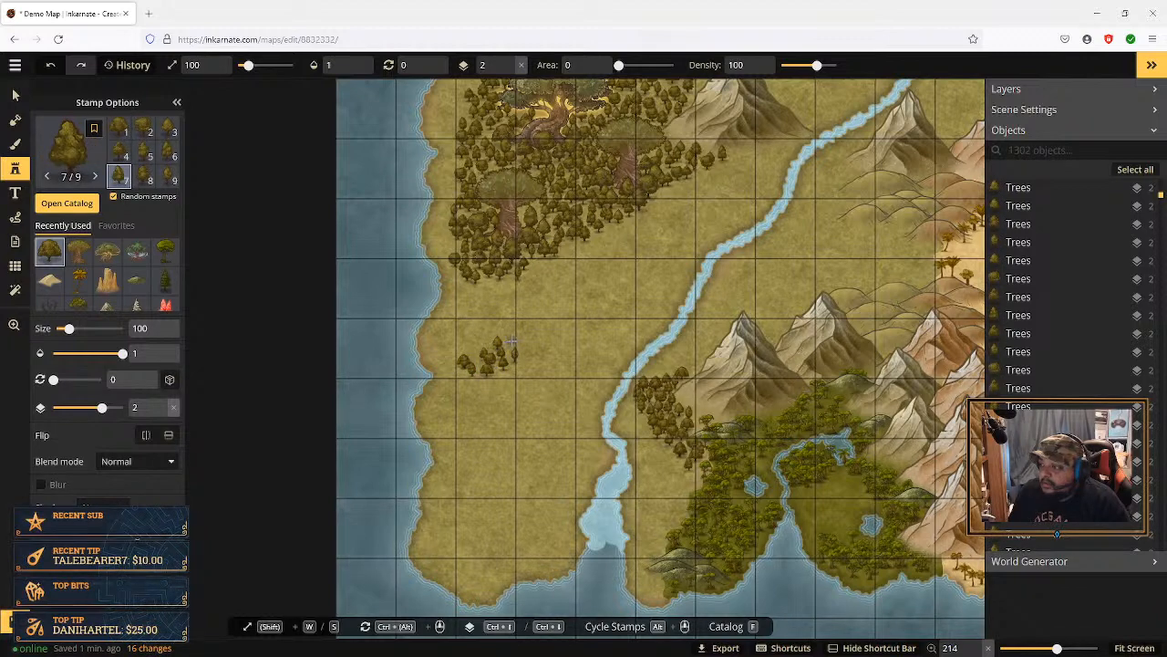
Step: Stamp a second grove of size 100 trees in the southern plain, just west of the river above its mouth
click(527, 461)
click(546, 453)
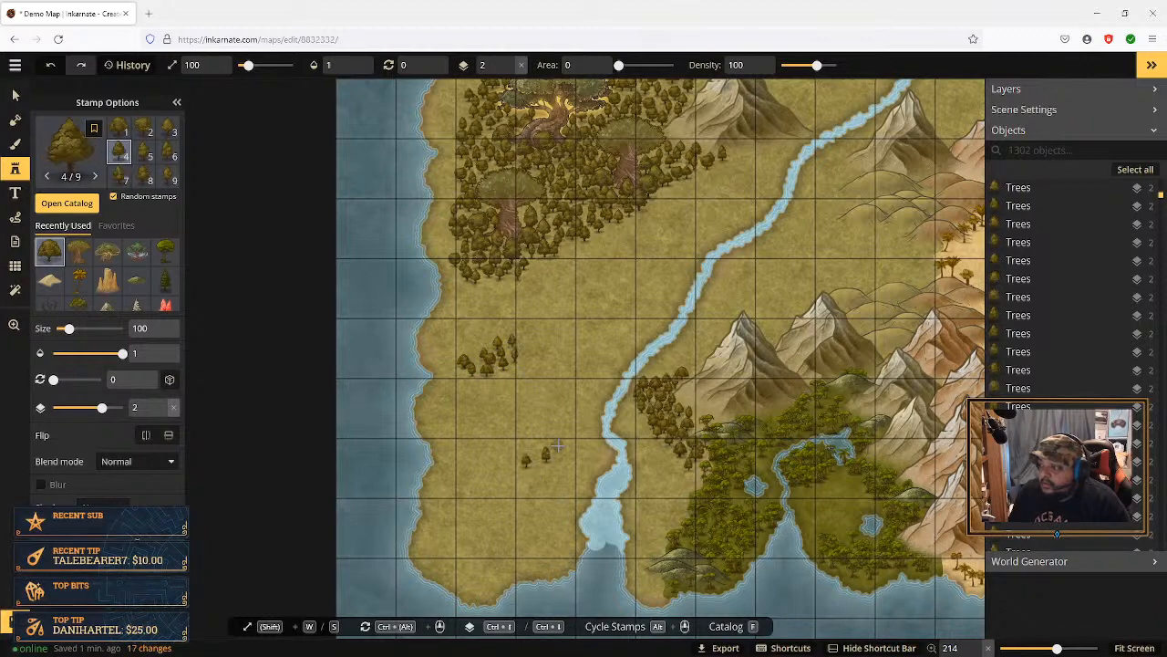
click(559, 443)
click(578, 445)
click(574, 463)
click(562, 457)
click(552, 469)
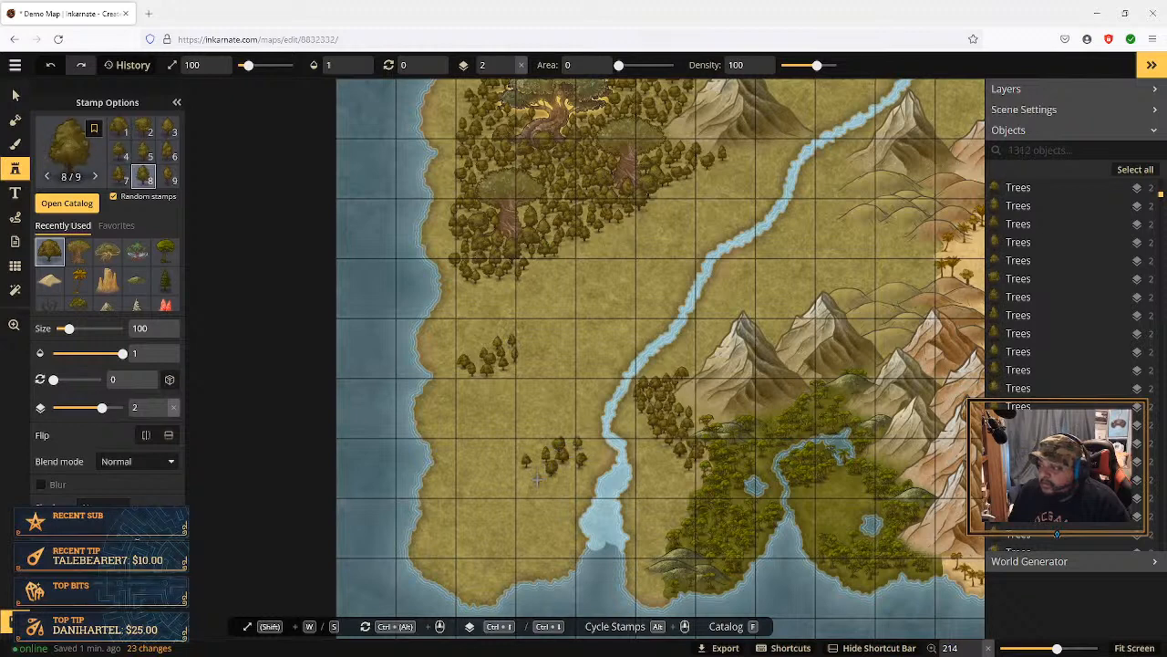
click(537, 480)
click(534, 466)
click(557, 479)
click(576, 468)
click(571, 467)
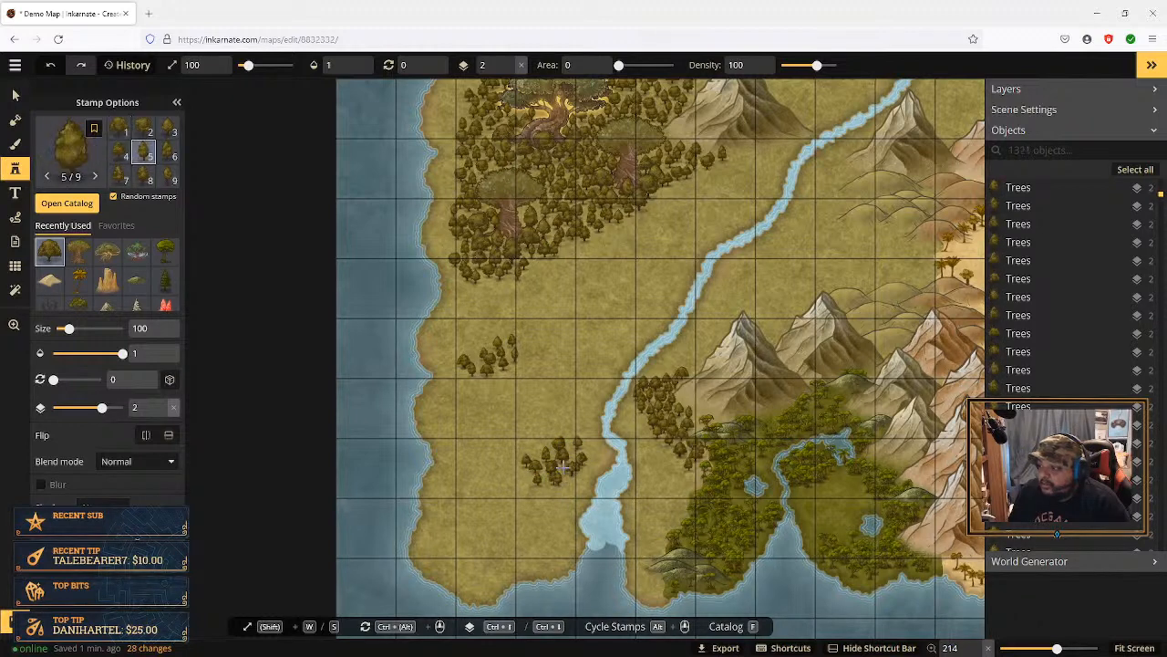
Step: Extend the grove near the west coast with more size 100 trees along its northern side
click(503, 345)
click(507, 336)
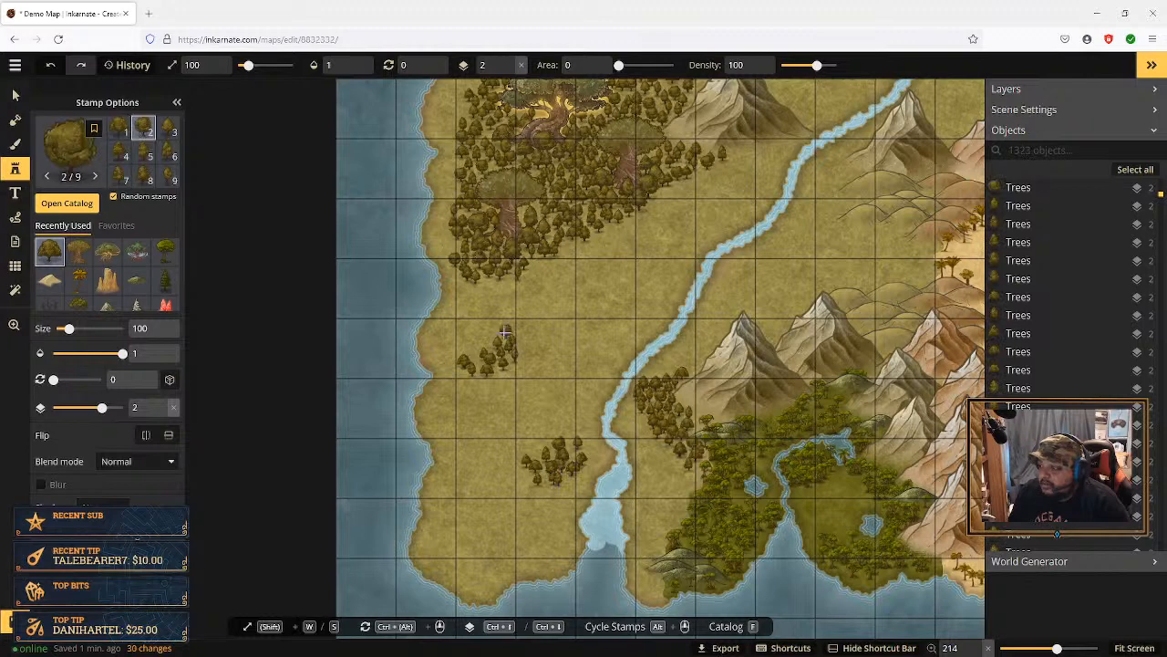
click(492, 343)
click(483, 349)
click(478, 356)
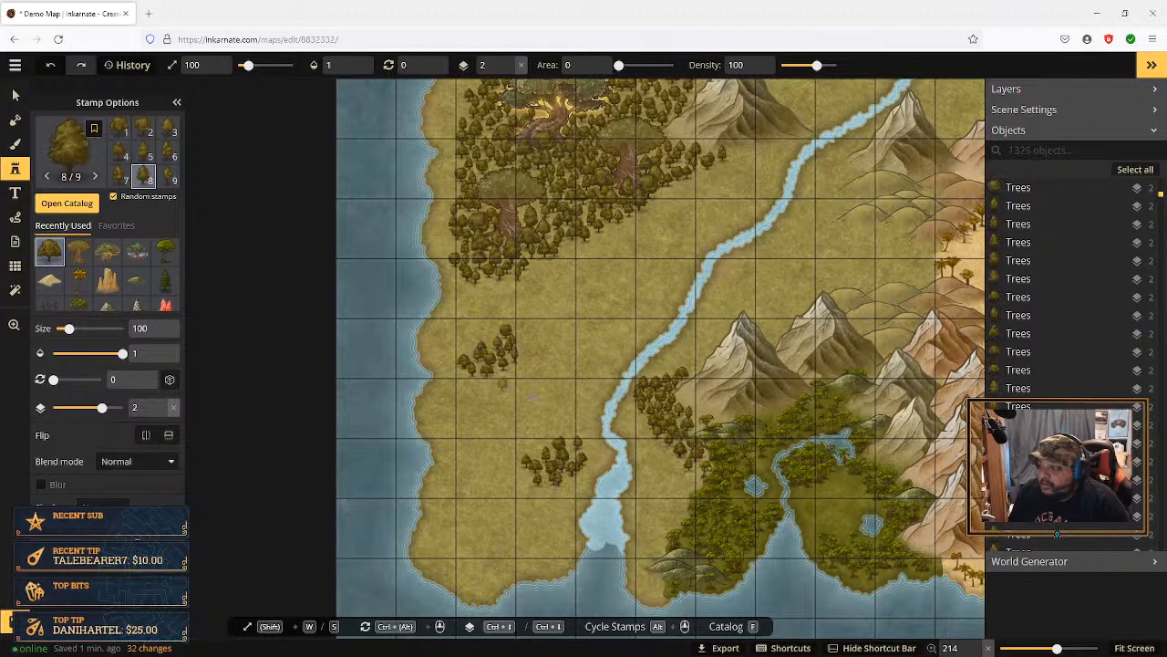
Step: Stamp size 100 trees around the coastal hill east of the river mouth and along the green jungle's western edge
click(655, 551)
click(651, 556)
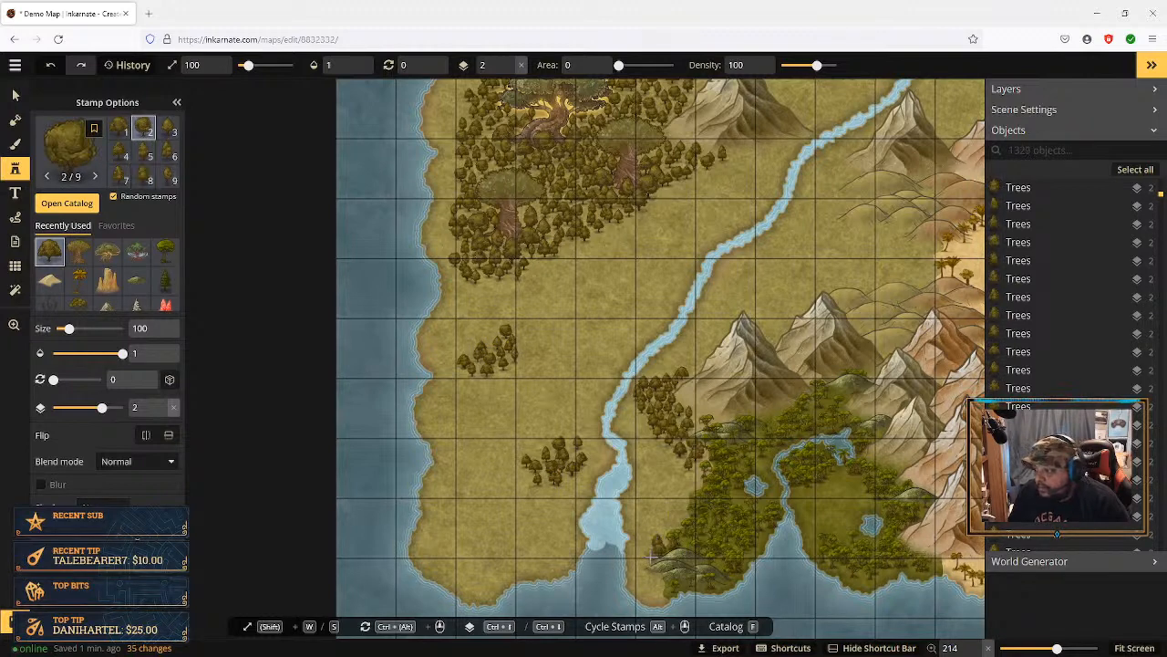
click(653, 566)
click(649, 570)
click(650, 572)
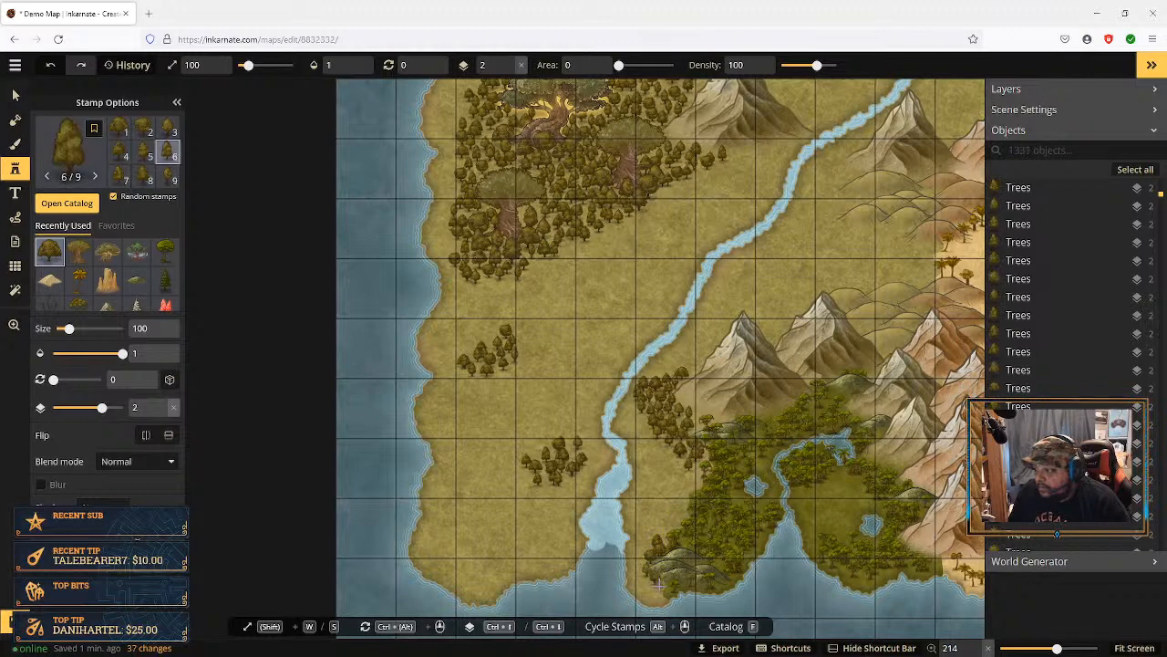
click(680, 515)
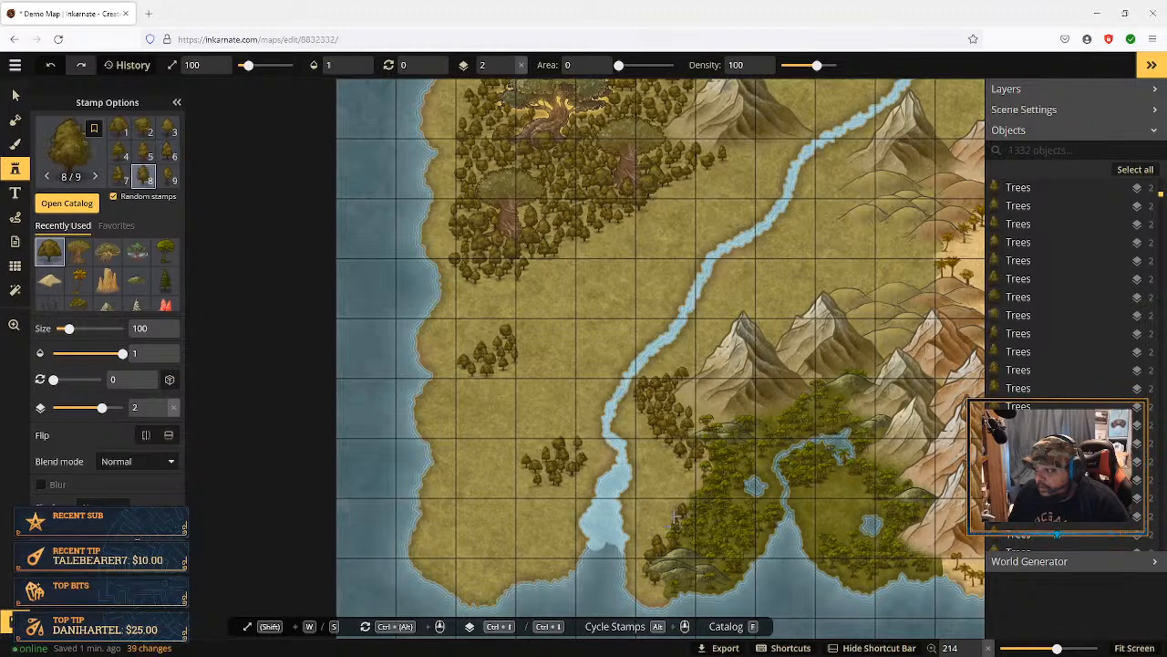
click(663, 527)
click(676, 507)
click(684, 497)
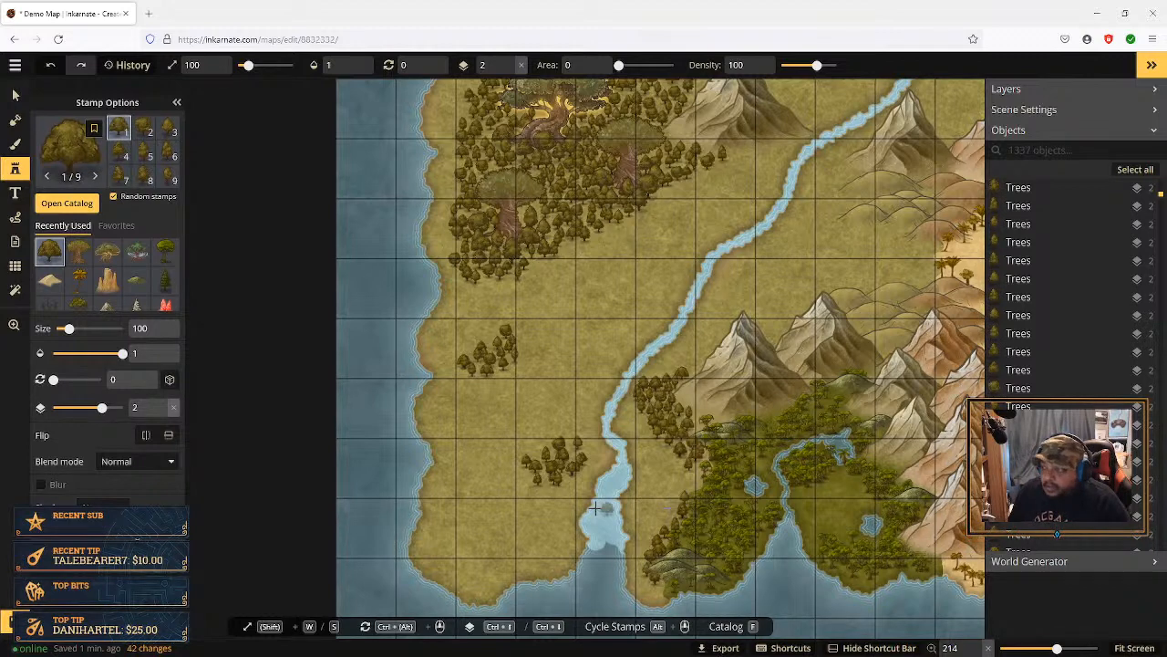
Step: Fill out the two southern plain groves with a few extra size 100 trees along their edges
click(539, 452)
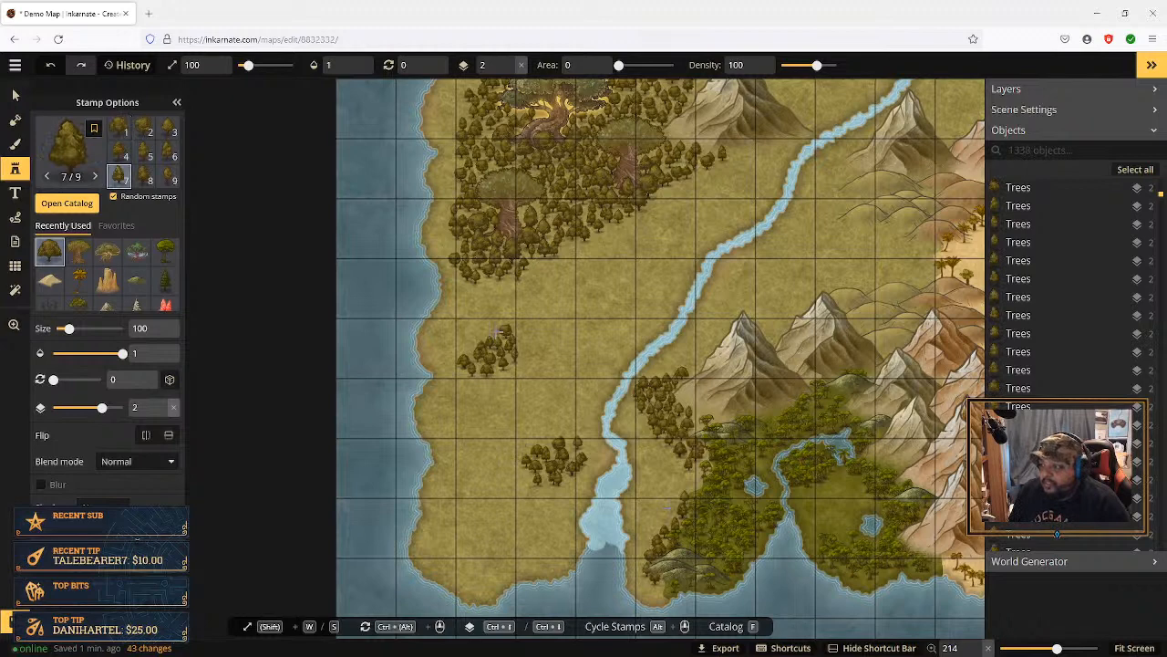
click(500, 332)
click(509, 330)
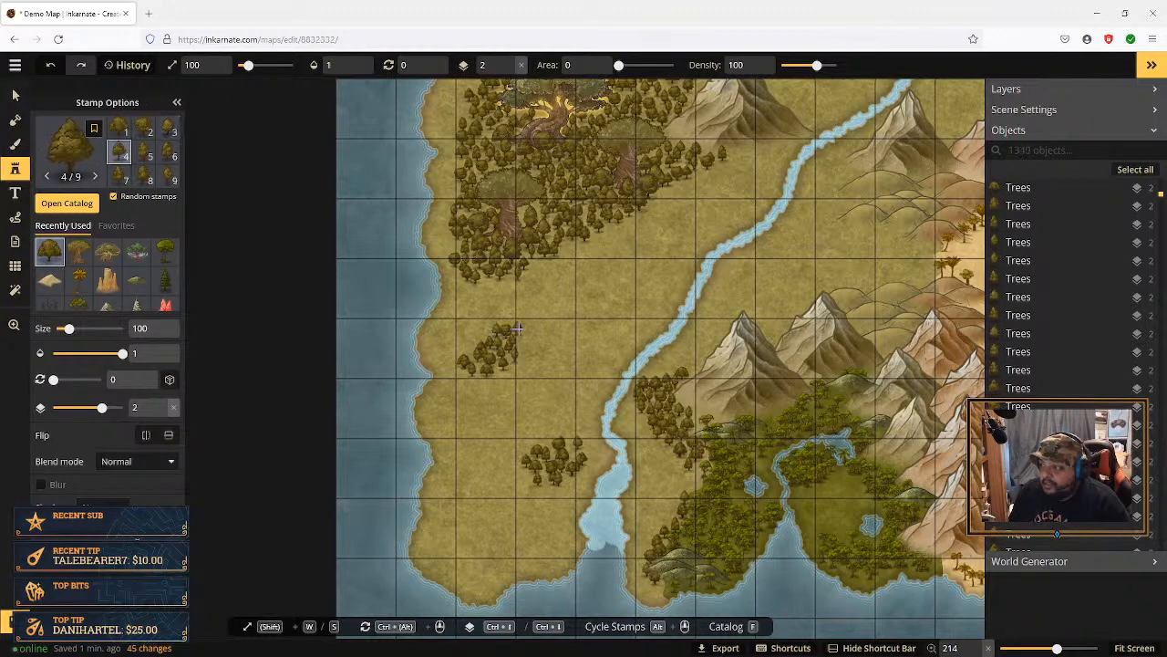
click(517, 329)
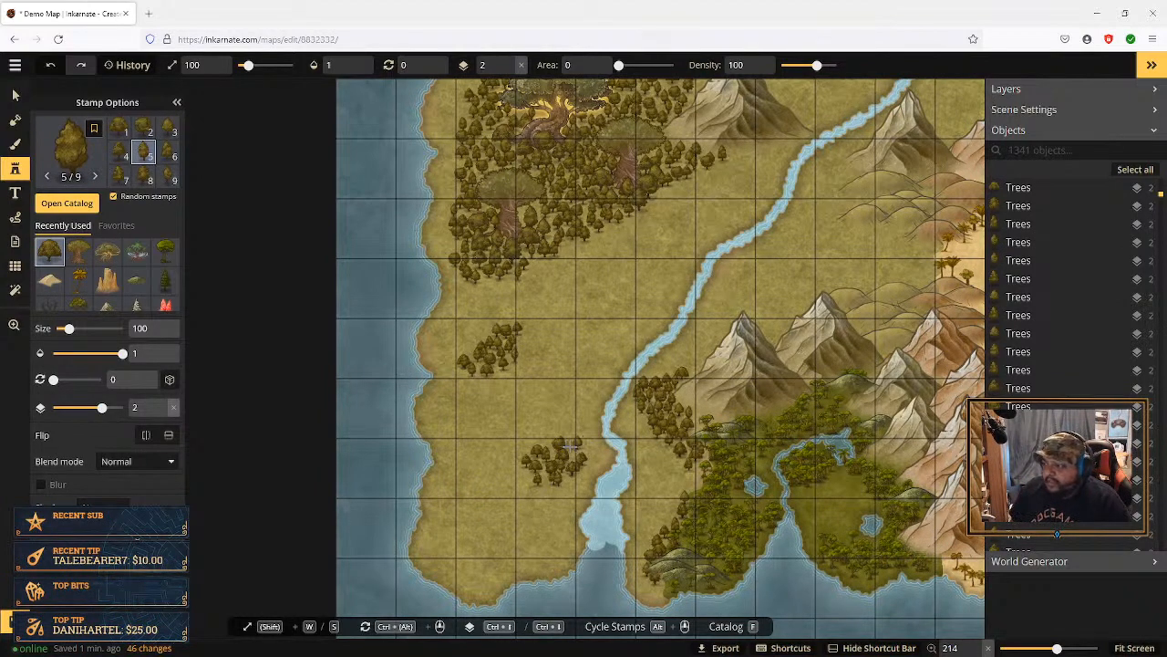
click(572, 447)
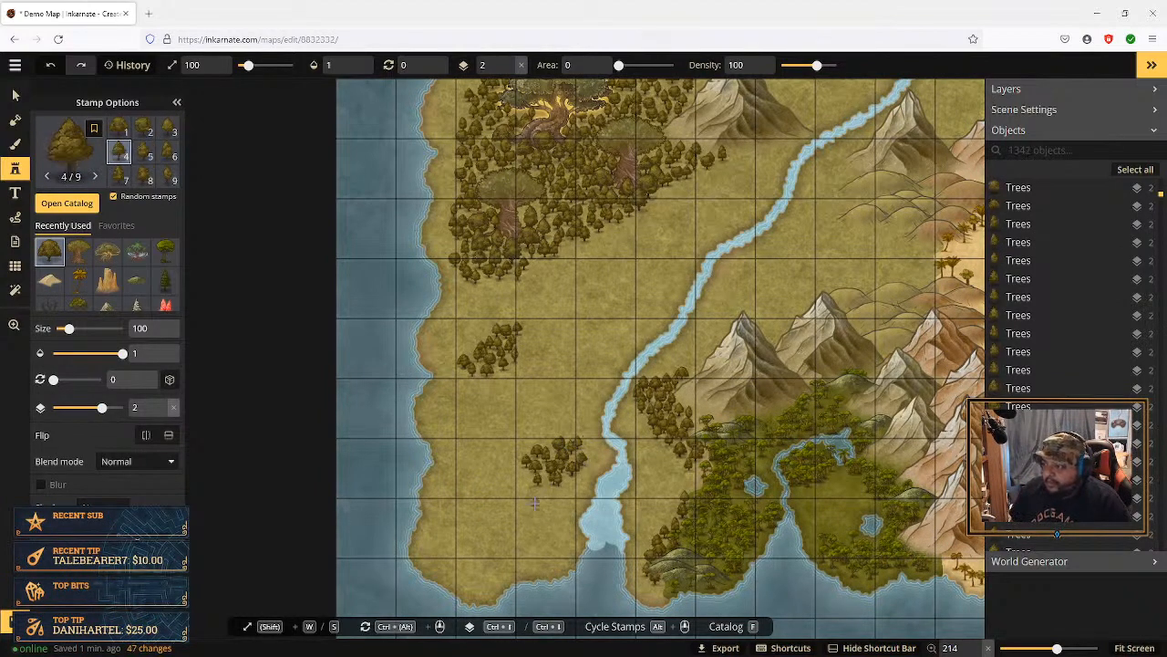
click(545, 484)
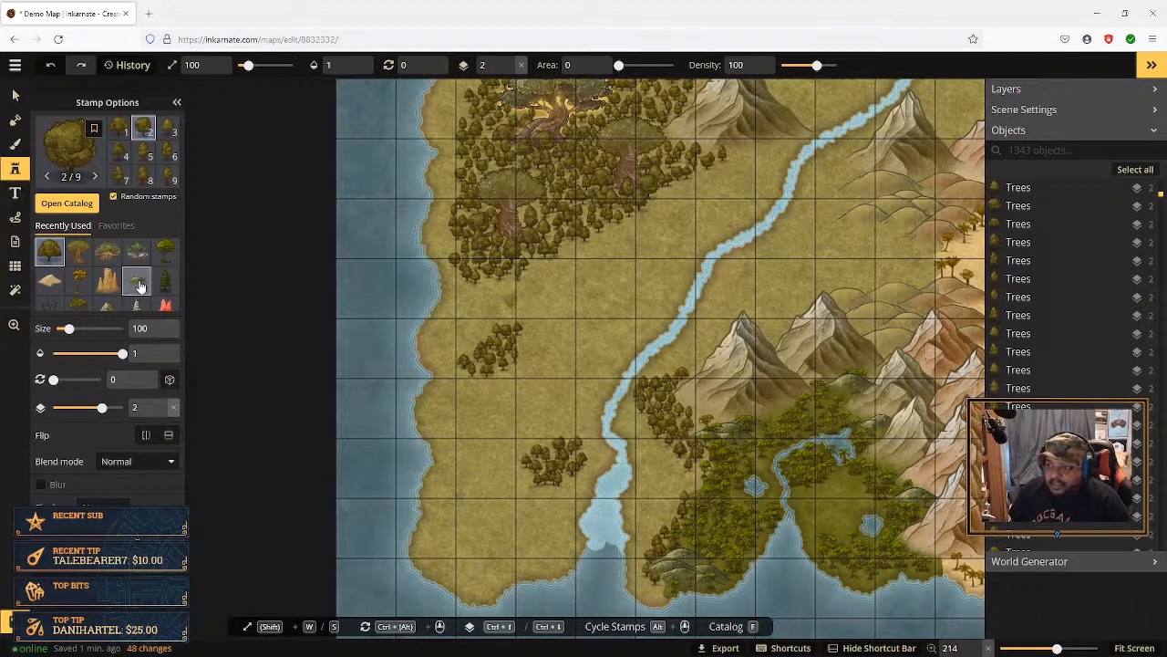
Step: Stamp random grassy hills at size 200 to the north and south-east of the grove near the west coast
scroll(141, 284, down, 1)
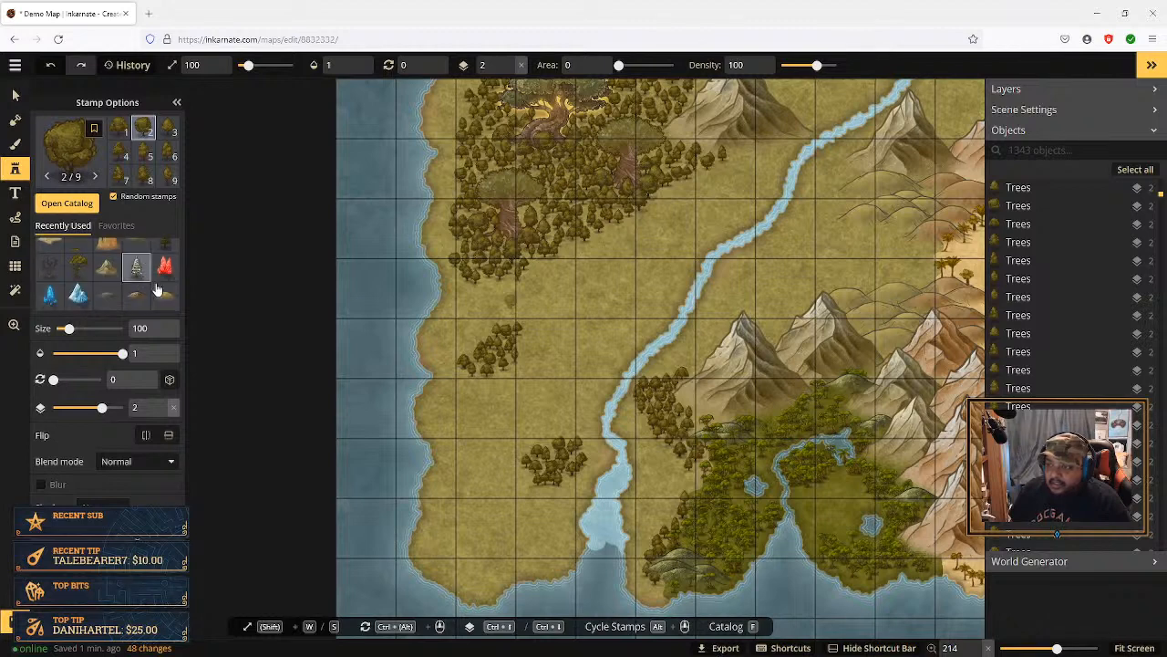
click(166, 298)
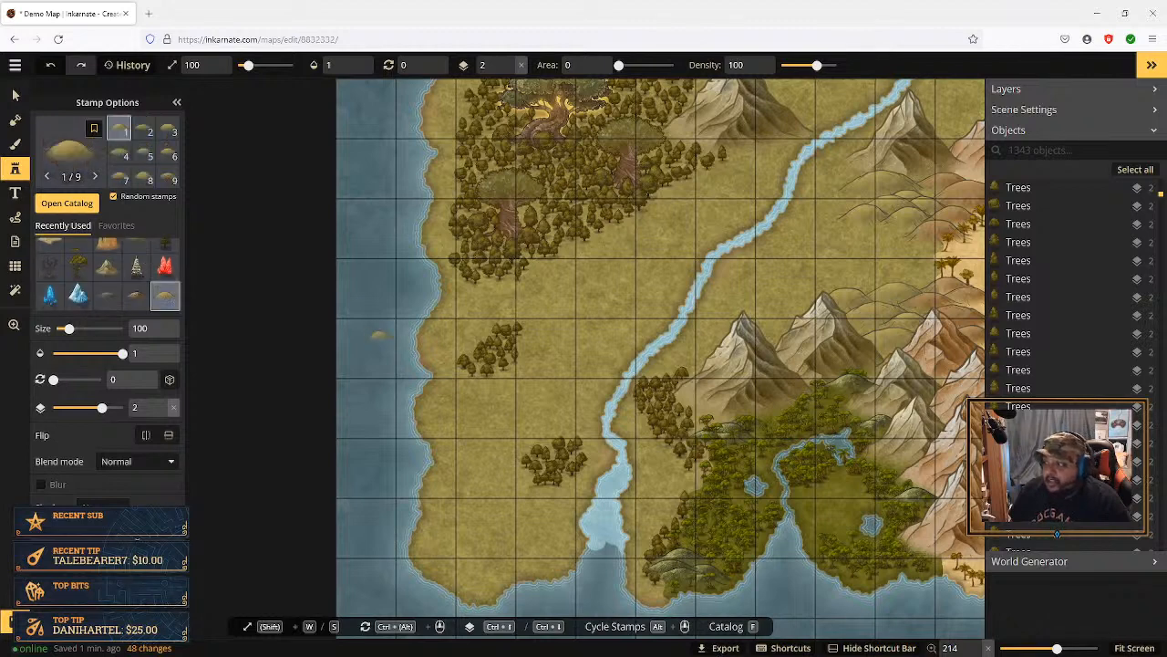
click(162, 325)
click(162, 325)
click(162, 324)
click(163, 325)
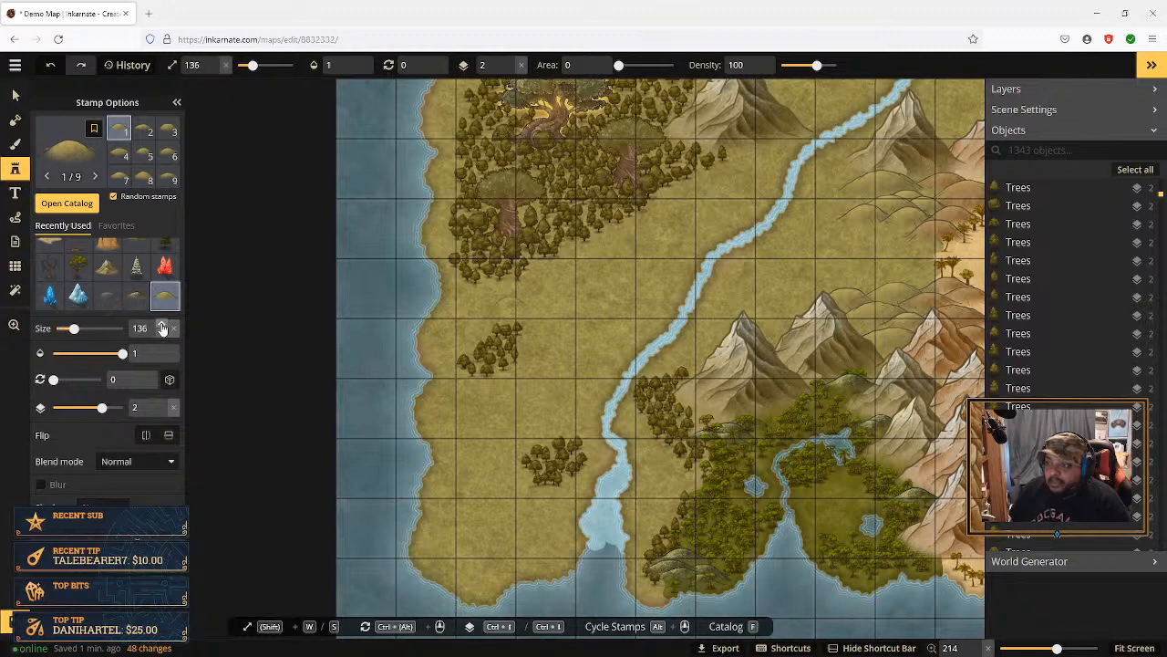
click(163, 326)
click(162, 325)
click(162, 327)
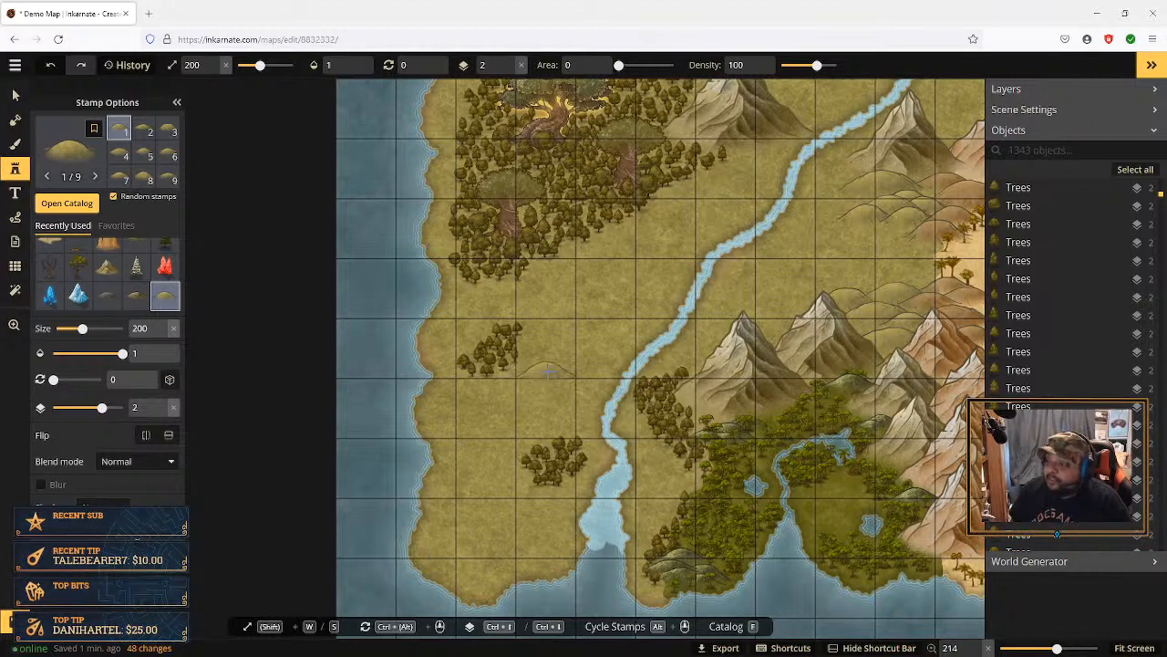
click(529, 372)
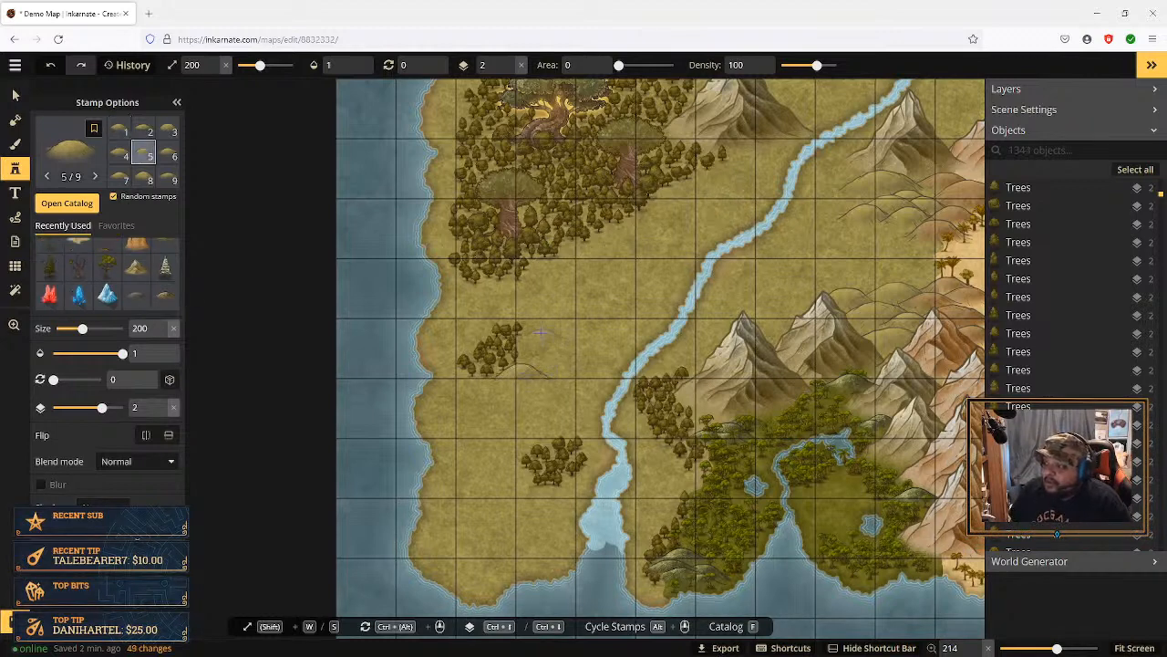
click(470, 326)
click(527, 308)
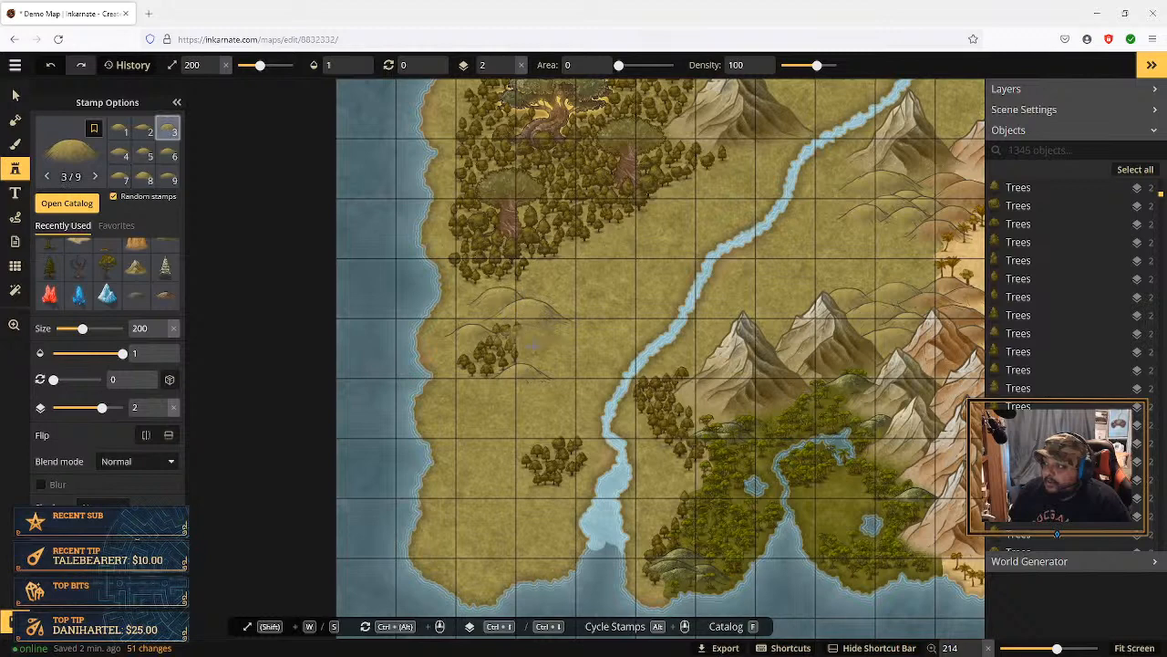
click(507, 303)
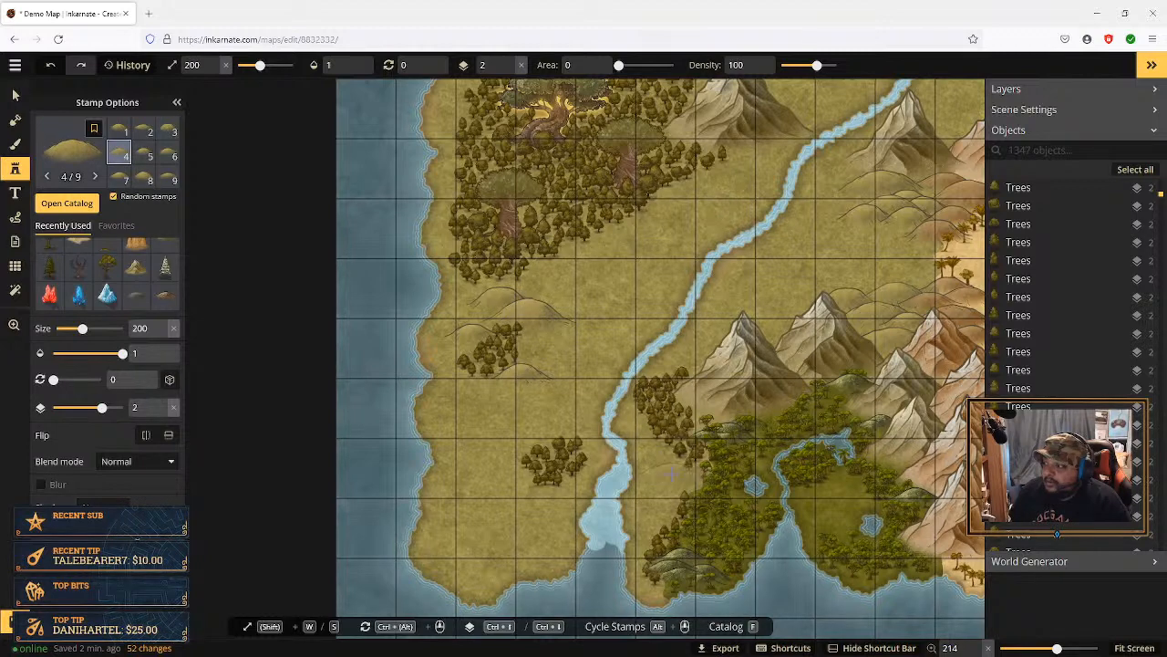
Step: Add size 200 grassy hills beside the riverside grove, across the river by the jungle, and at the World Tree forest's southern edge
click(504, 480)
click(598, 494)
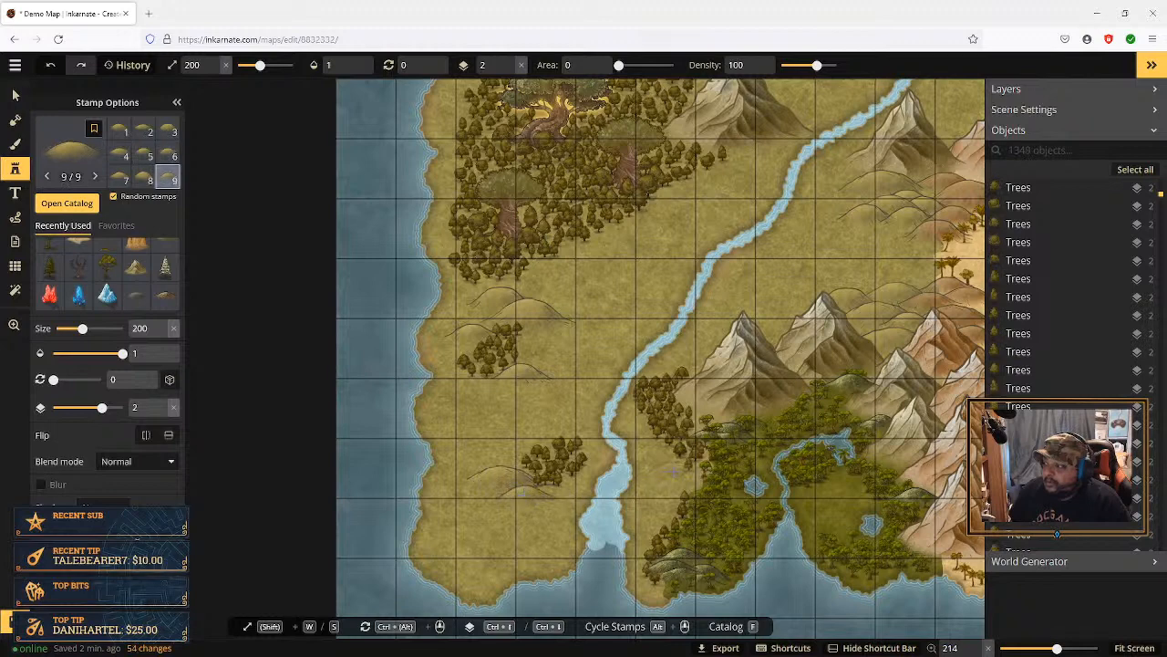
click(673, 476)
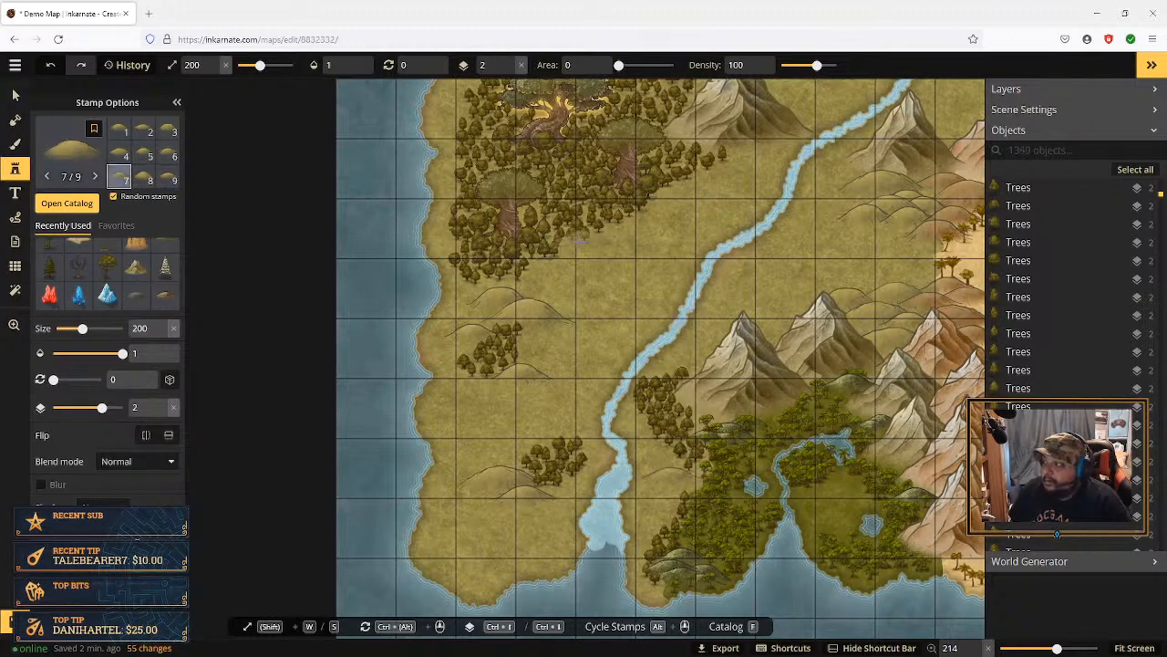
click(549, 279)
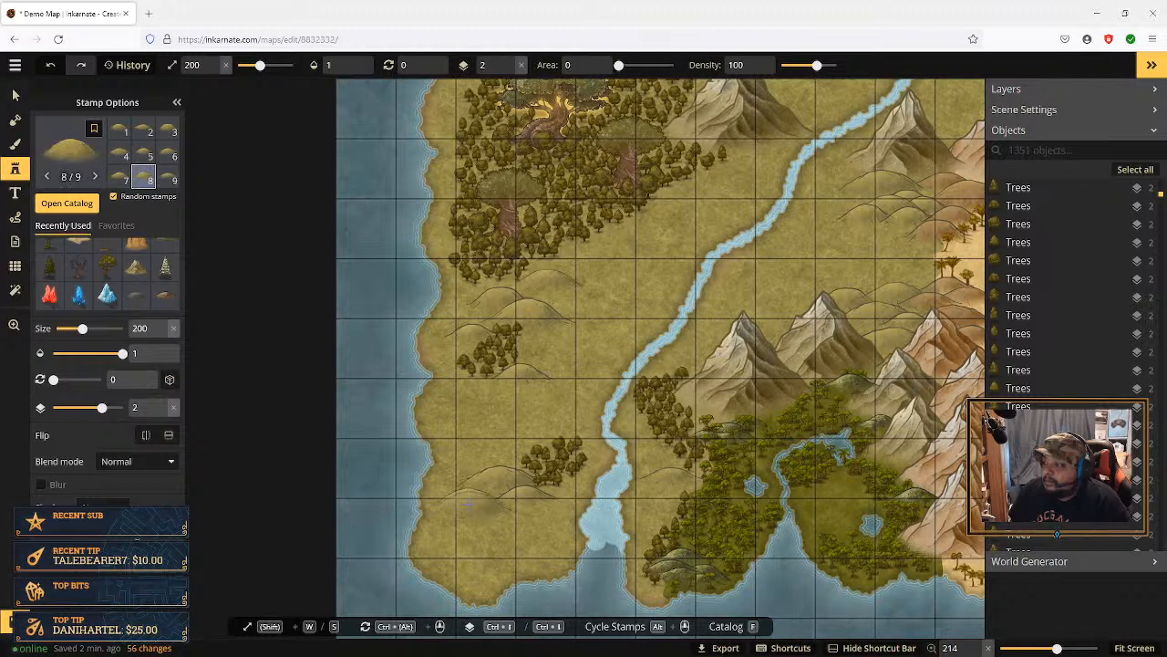
Step: Stamp a range of overlapping size 200 grassy hills down the south-western peninsula below the riverside grove
click(493, 507)
click(519, 526)
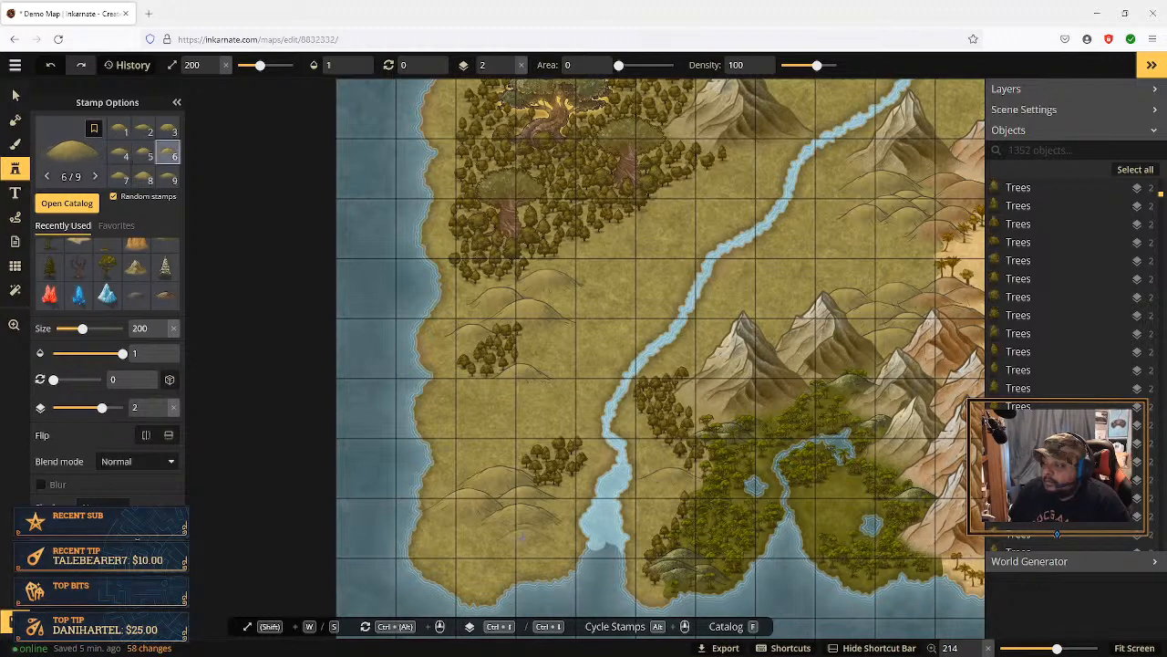
click(515, 541)
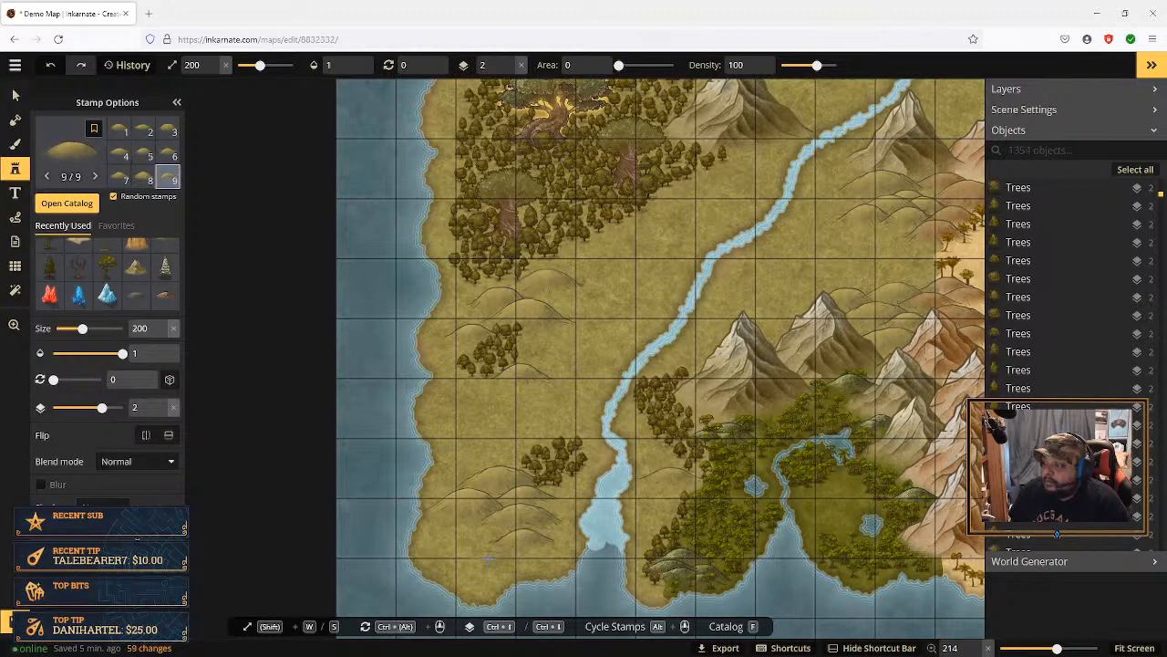
click(492, 553)
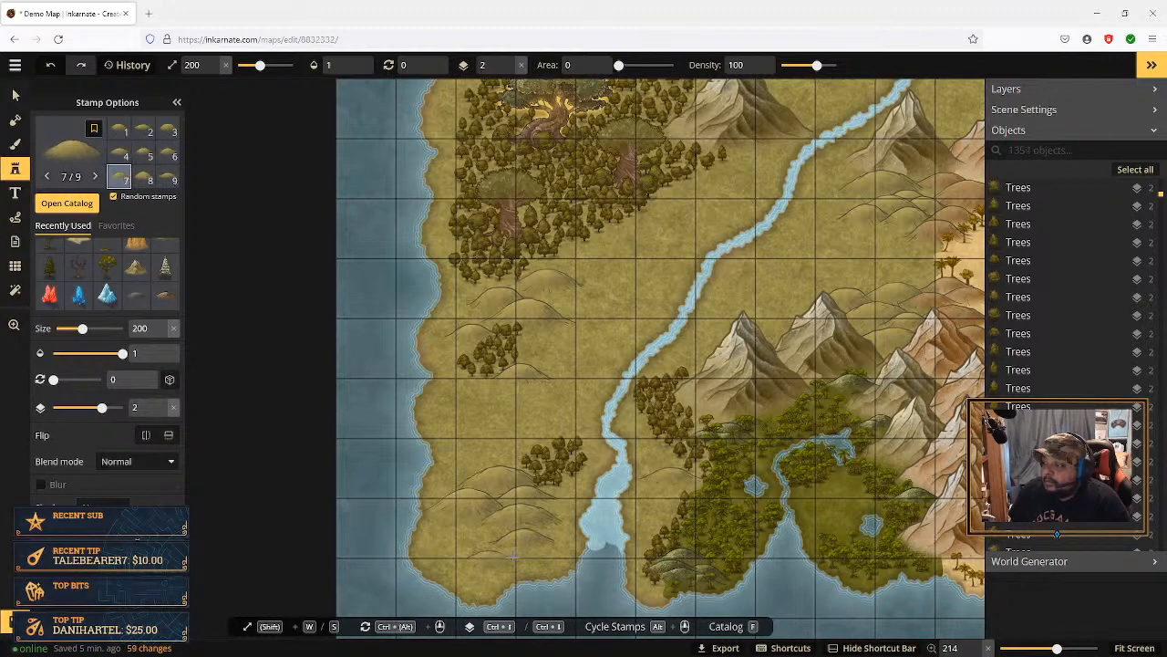
Step: Stamp random size 100 brown-green trees down the eastern slopes of the peninsula hills, just below the riverside grove
scroll(93, 264, up, 2)
click(78, 251)
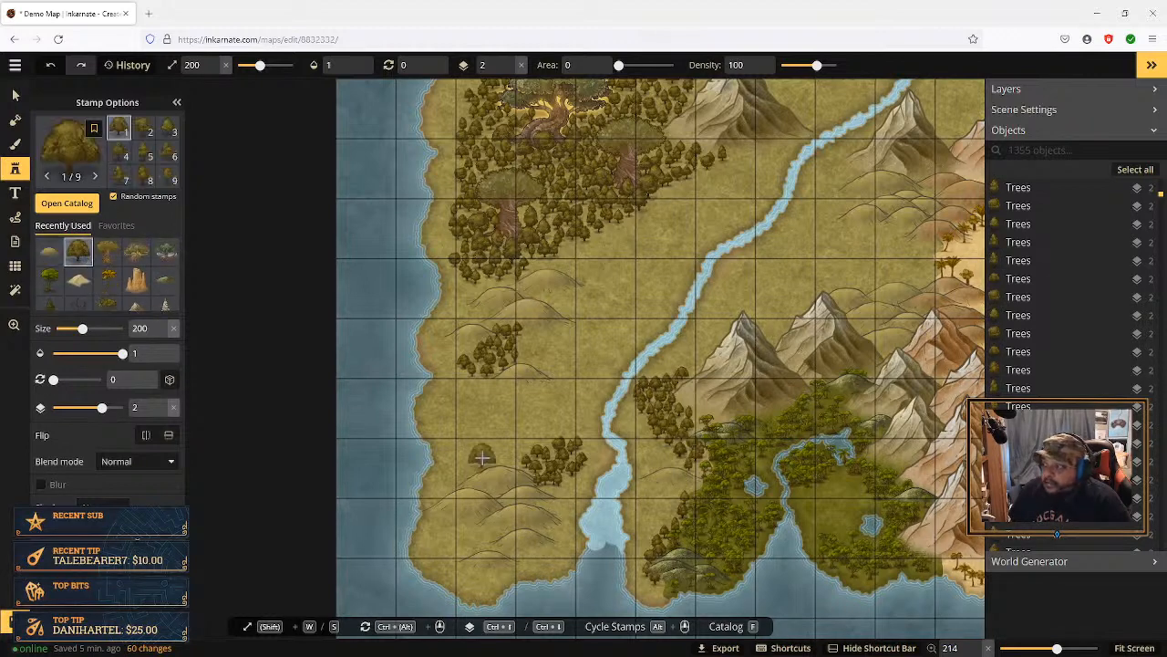
click(161, 334)
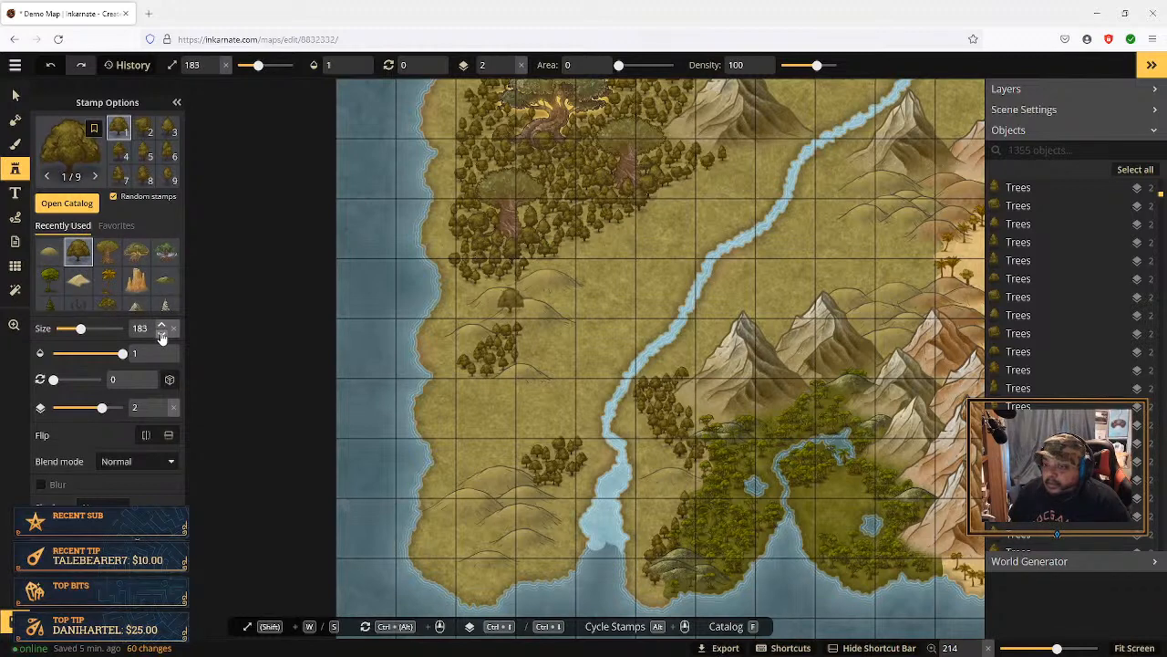
click(162, 334)
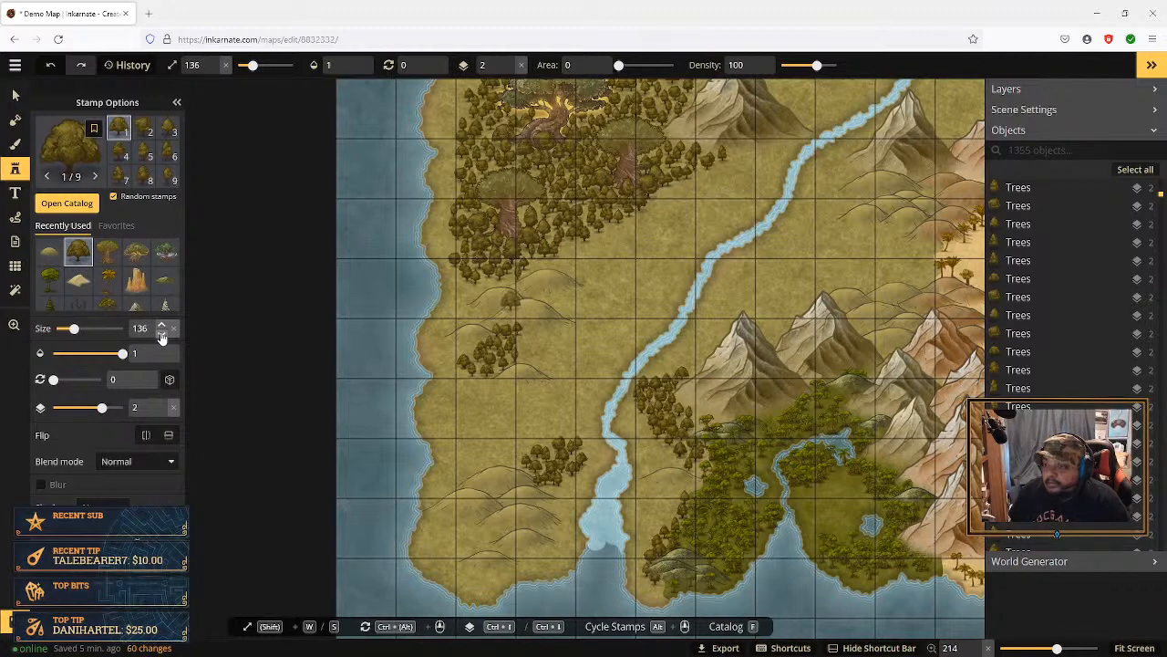
click(162, 334)
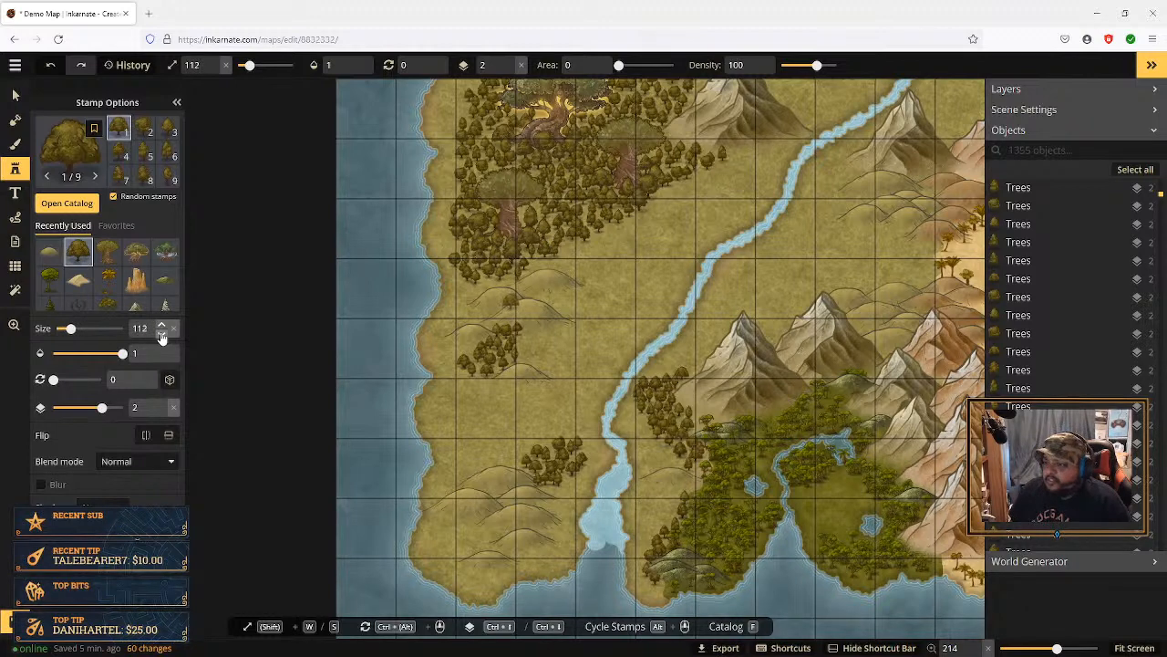
click(162, 334)
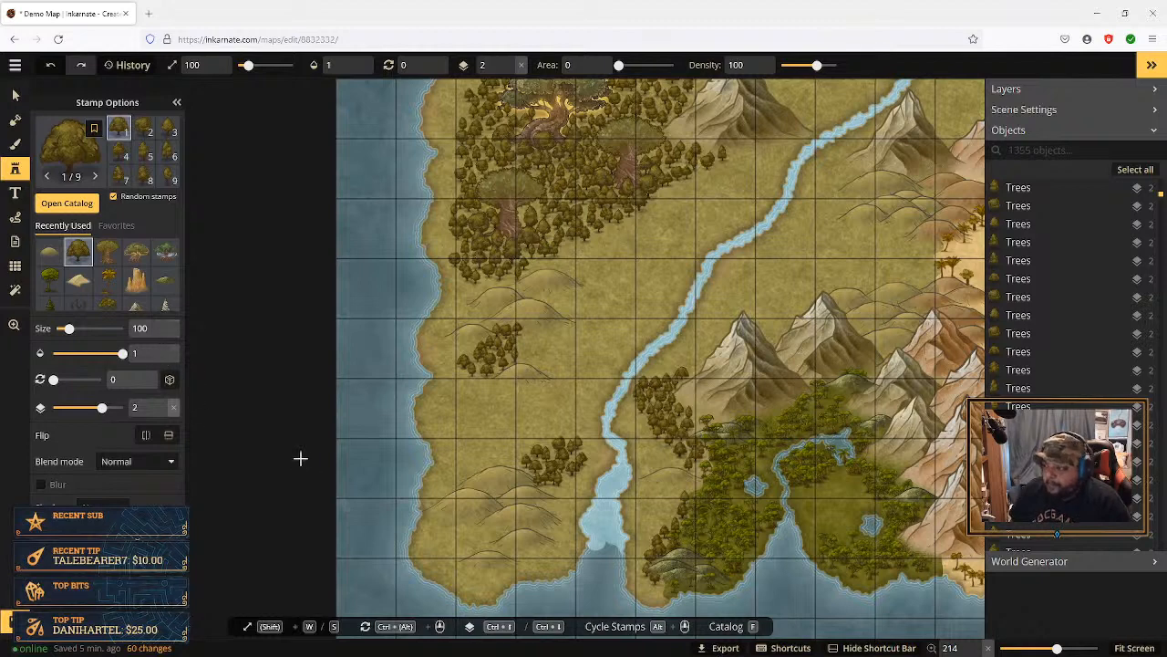
click(552, 527)
click(543, 502)
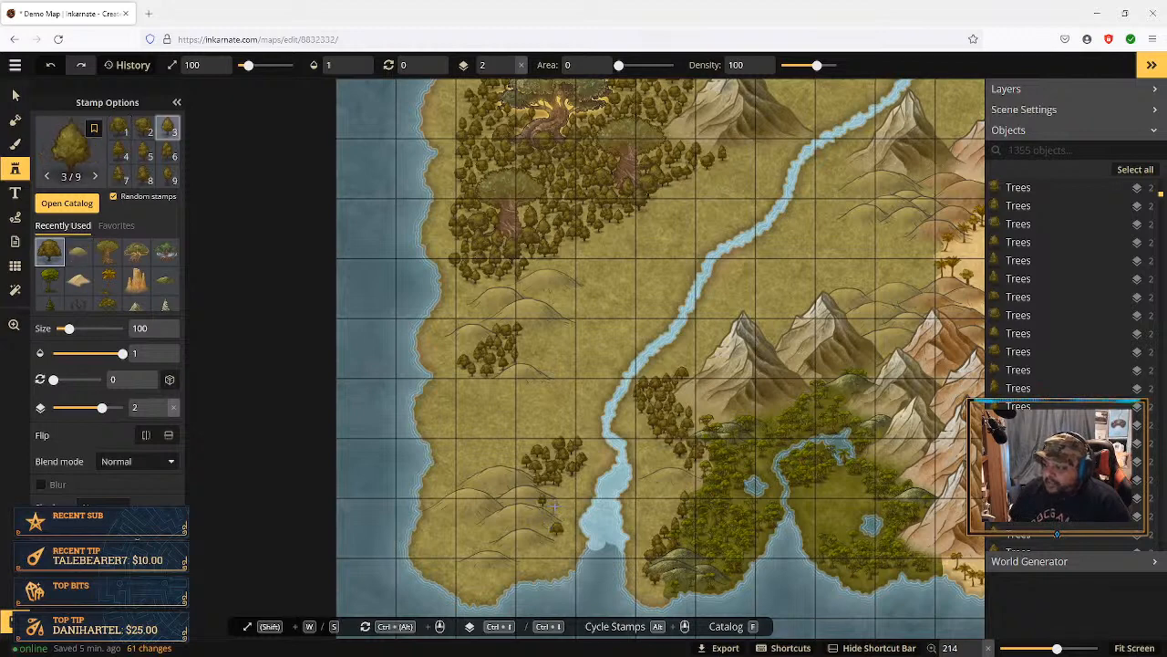
click(554, 507)
click(557, 494)
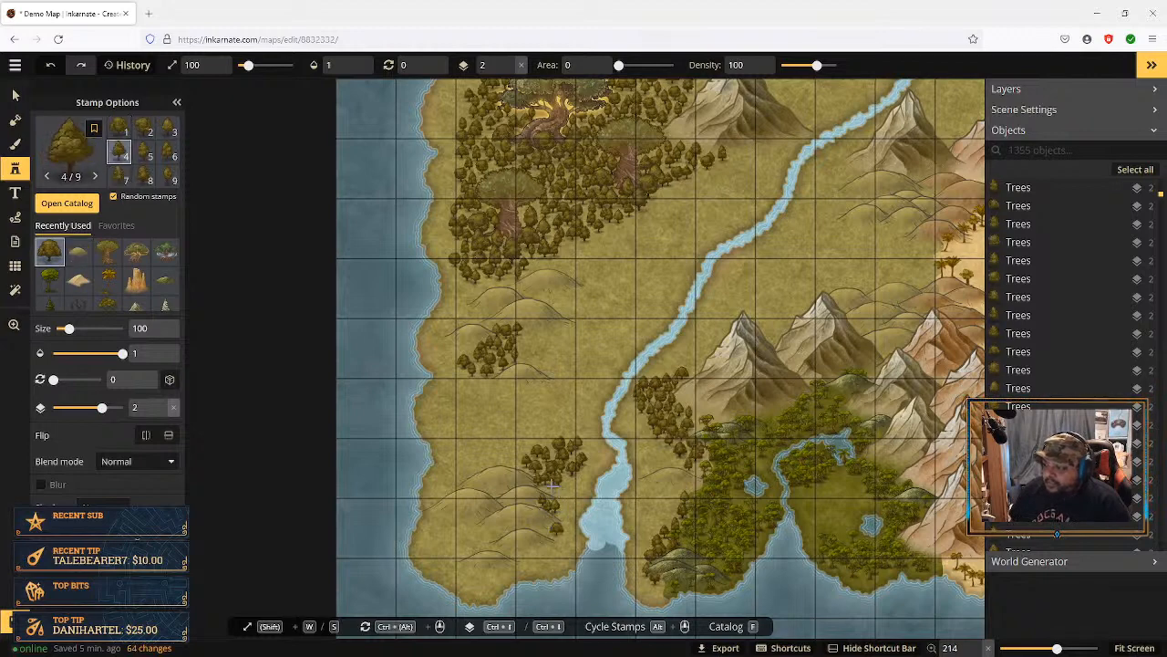
click(551, 492)
Step: Place two small clusters of size 100 trees among the southern and central hills of the south-western peninsula
click(528, 560)
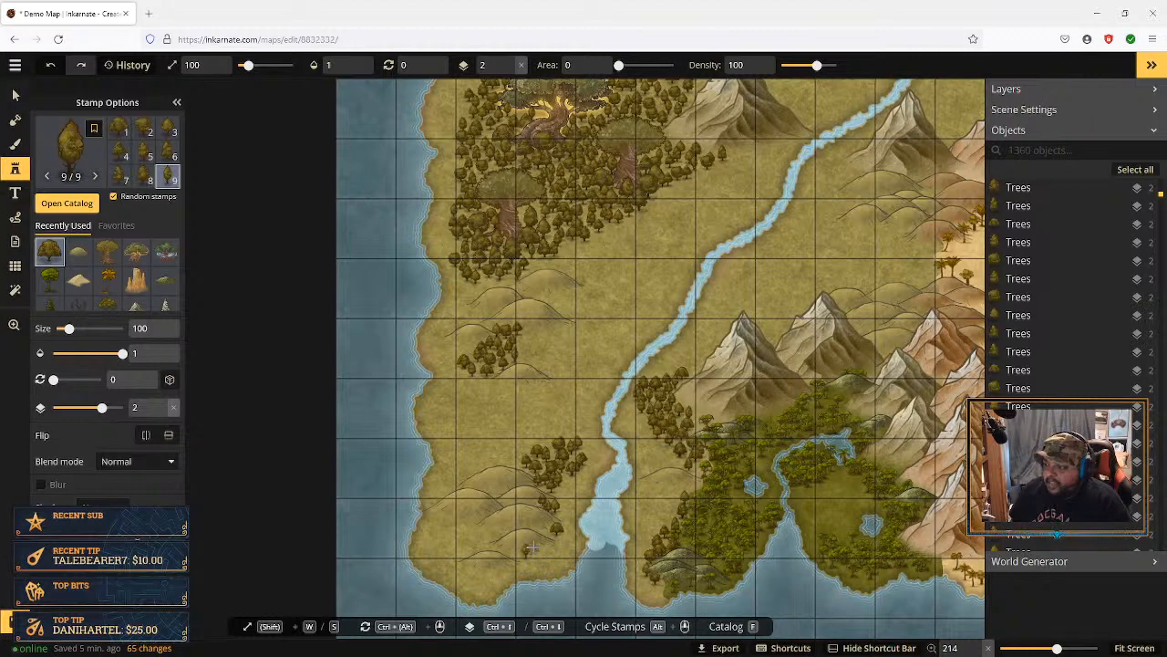
click(533, 556)
click(529, 560)
click(524, 560)
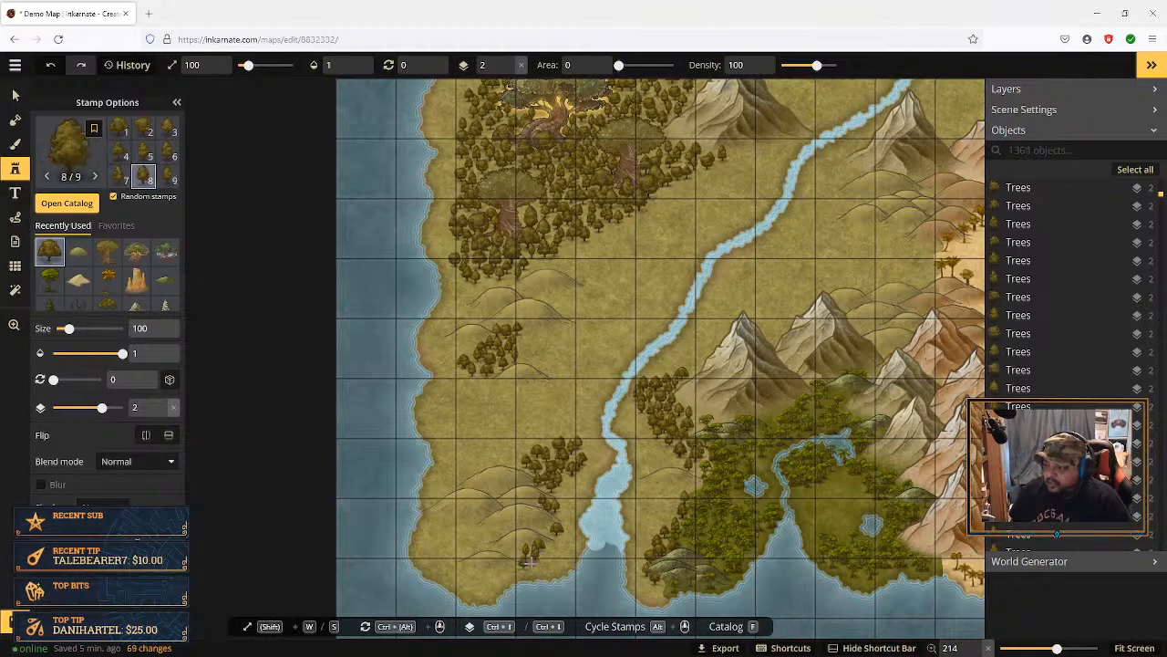
click(491, 535)
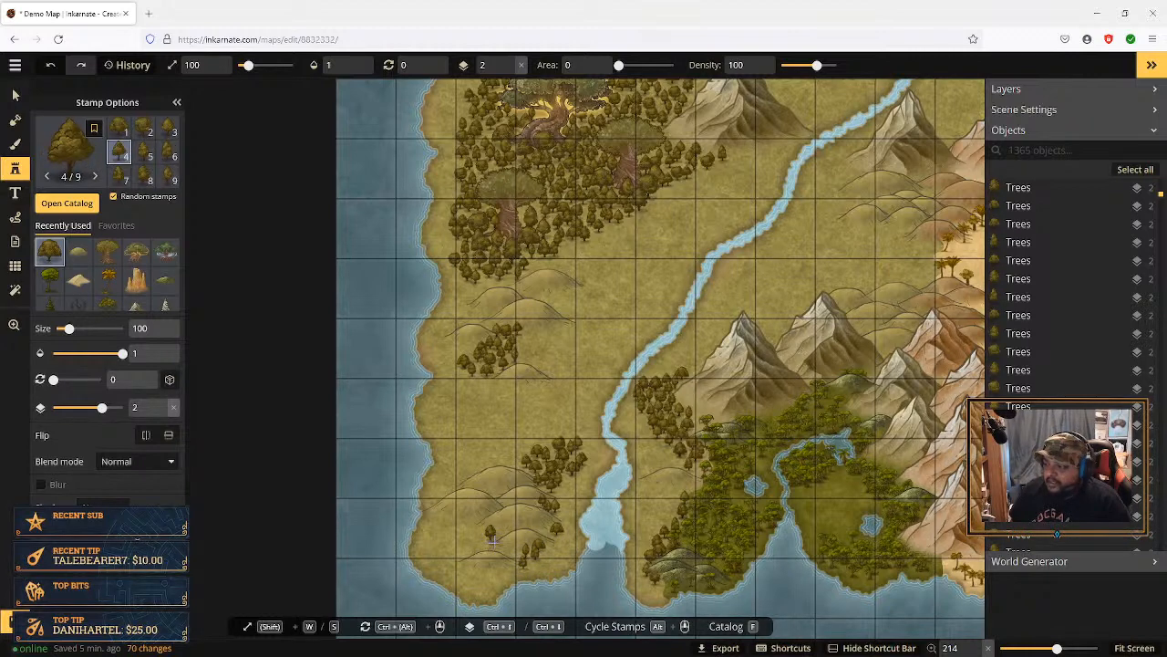
click(480, 527)
click(473, 522)
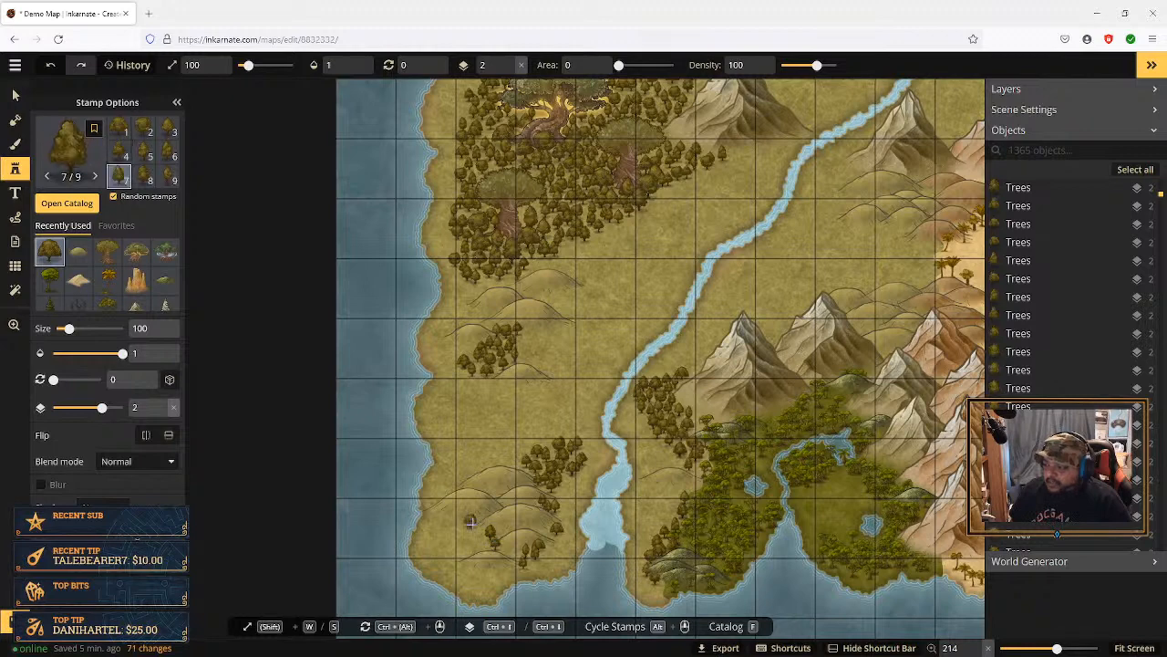
click(490, 544)
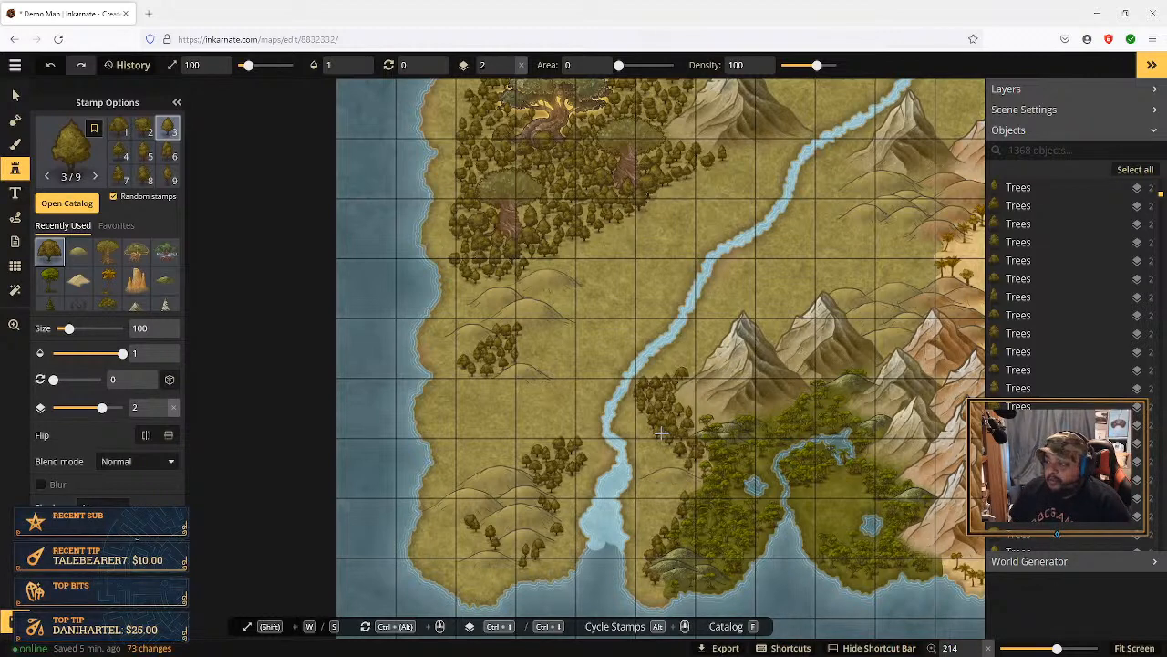
Step: Build a grove of size 100 trees along the northern edge of the peninsula hills, west of the riverside grove
click(459, 481)
click(467, 472)
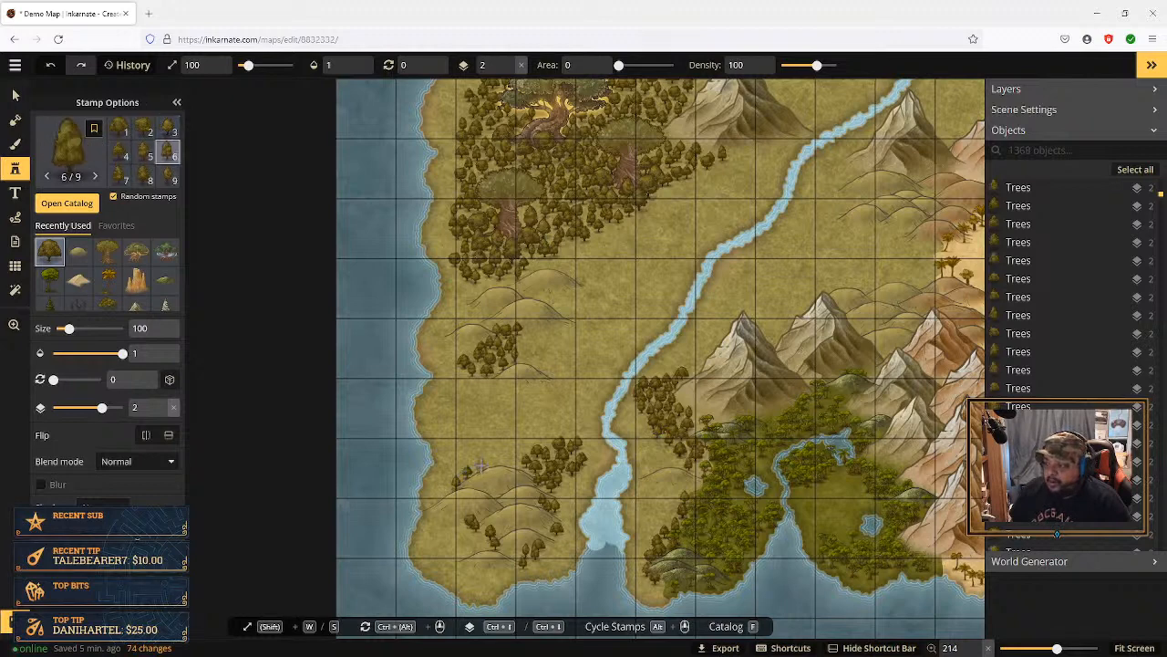
click(482, 464)
click(472, 462)
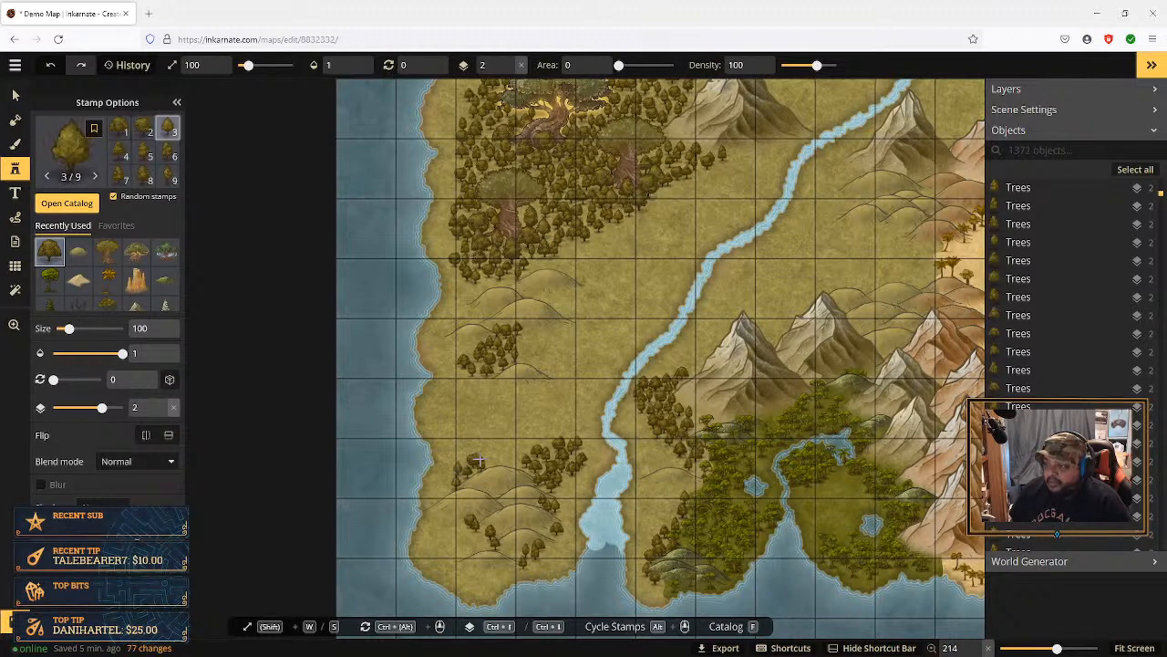
click(483, 456)
click(493, 446)
click(499, 445)
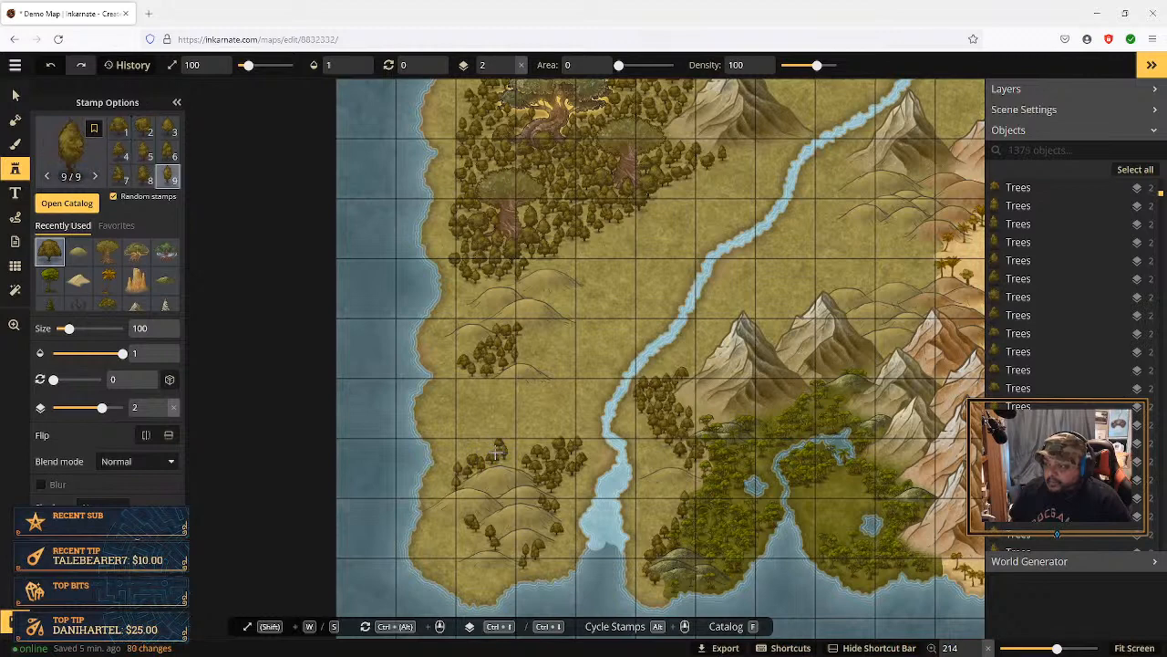
click(483, 446)
click(487, 449)
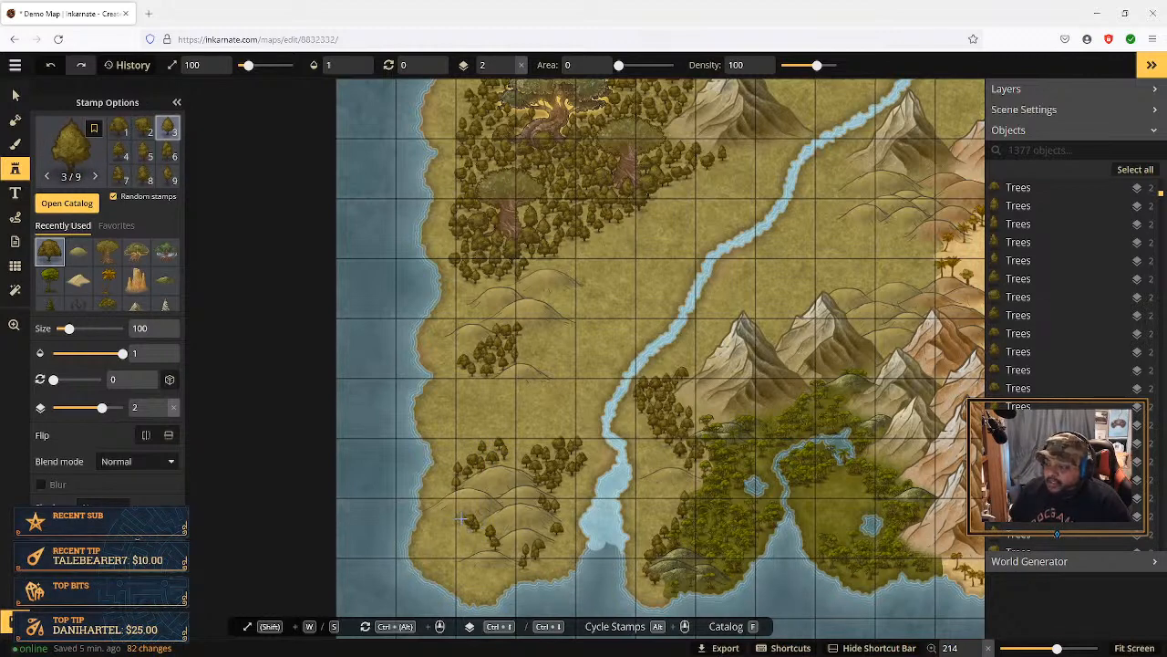
Step: Extend the central hillside cluster westward and thicken the grove north of the peninsula hills with size 100 trees
click(460, 520)
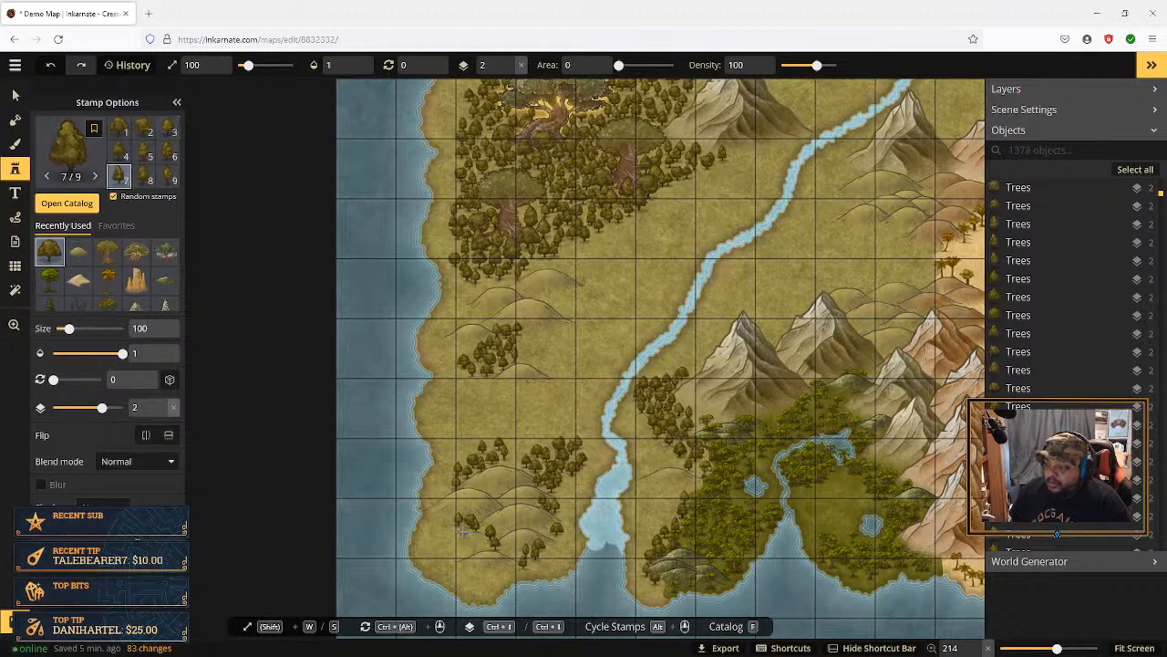
click(462, 527)
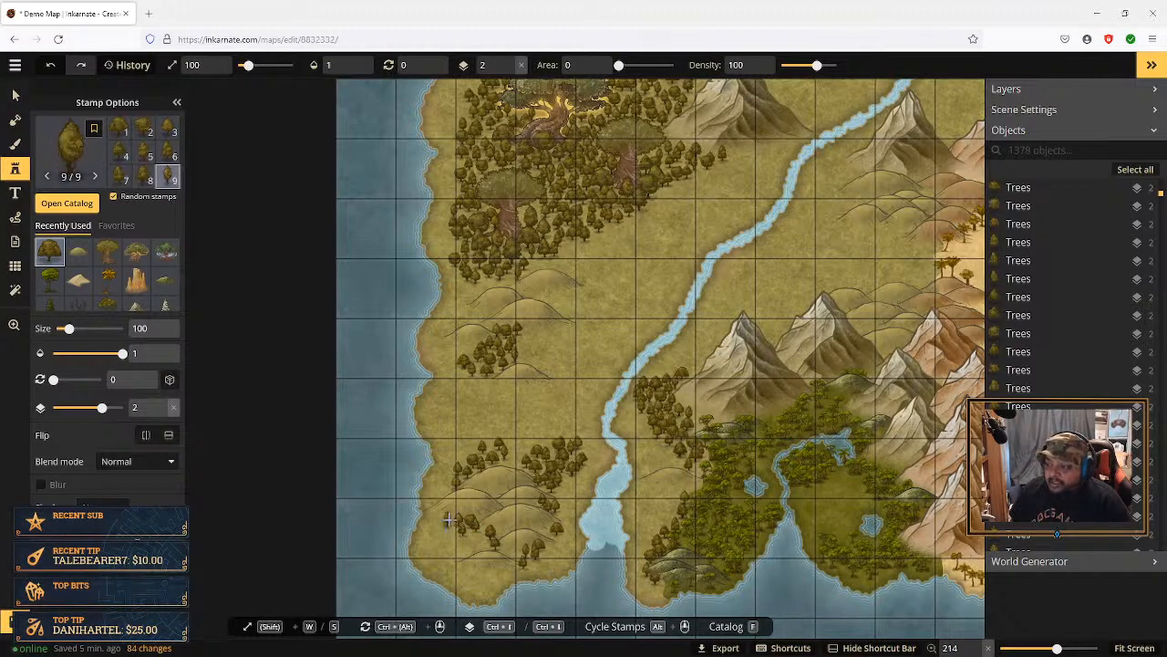
click(448, 520)
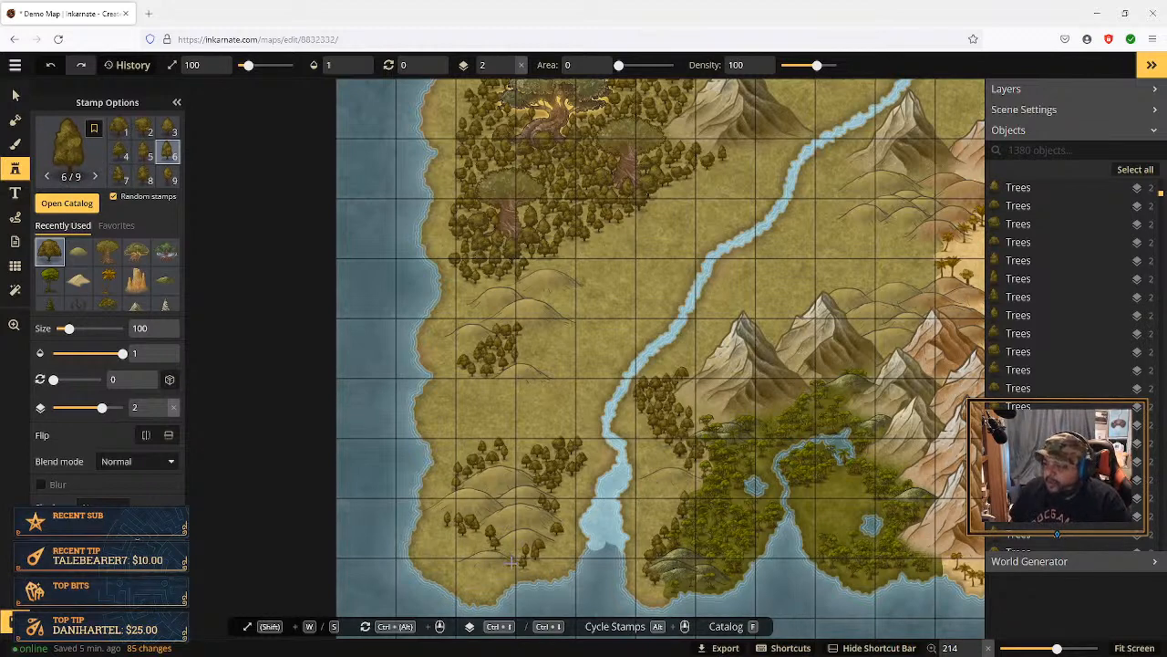
click(504, 460)
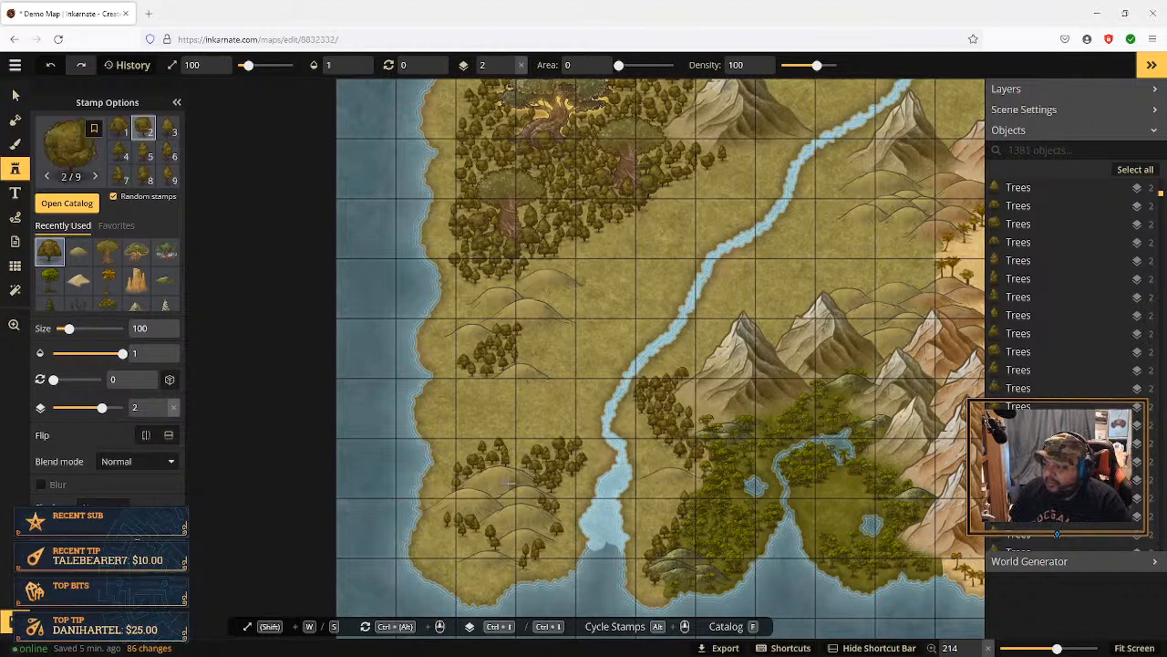
click(462, 456)
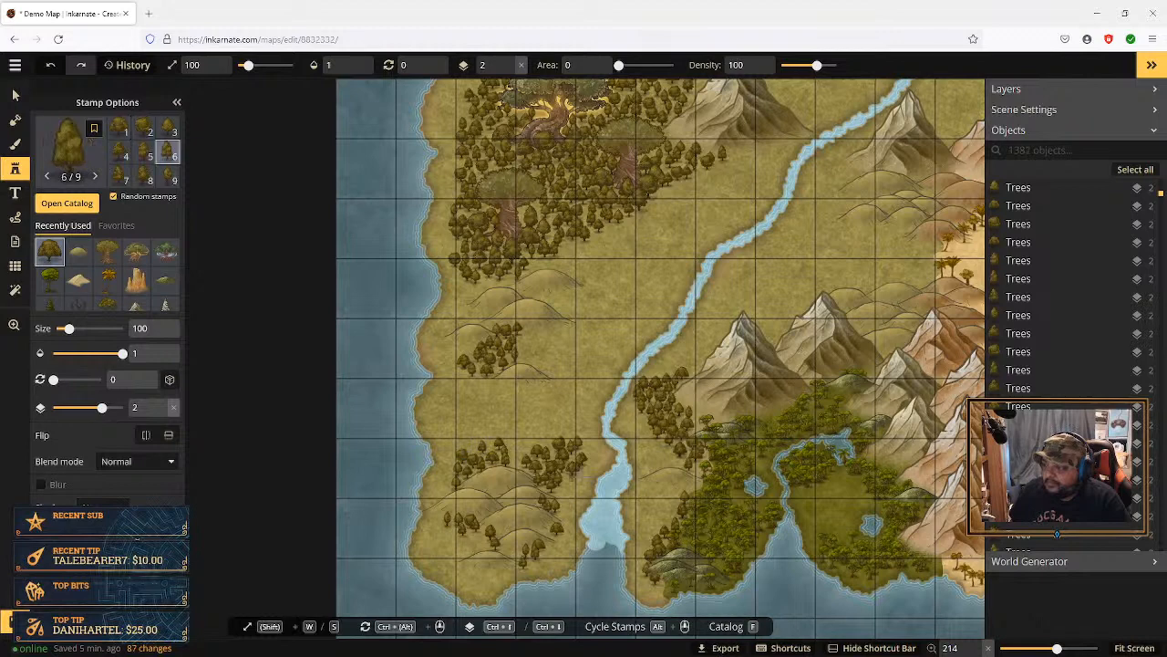
click(509, 501)
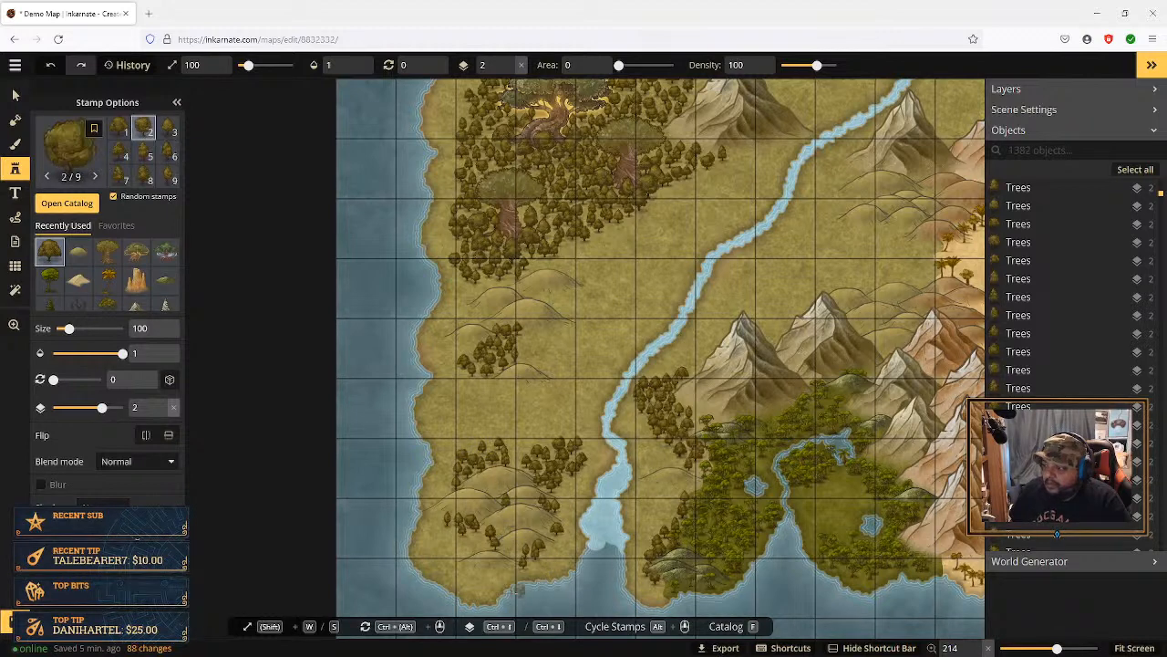
click(497, 492)
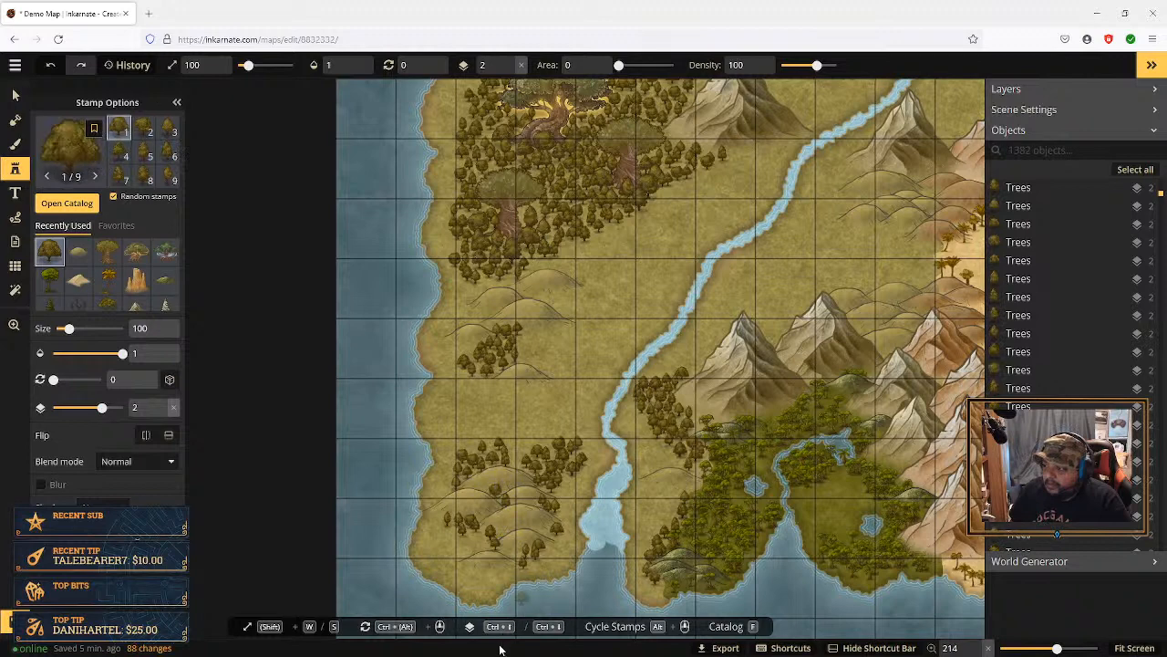
Step: Stamp a small cluster of size 100 trees on the peninsula's southernmost hill and one more in the northern grove
click(498, 573)
click(491, 572)
click(485, 567)
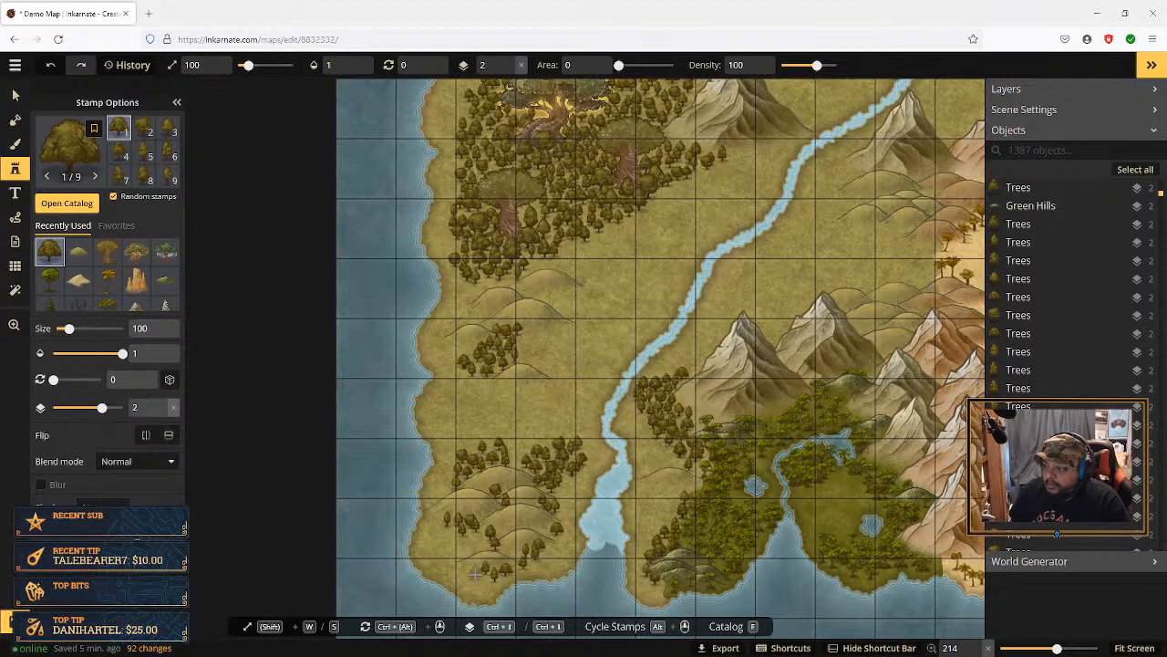
click(477, 573)
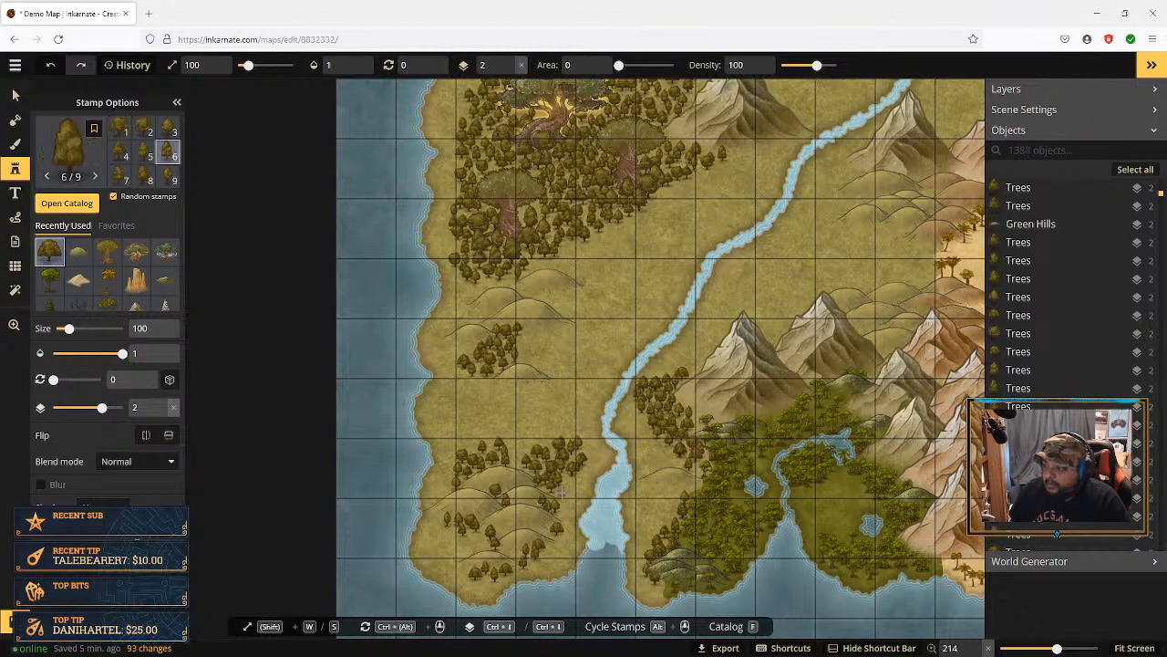
click(475, 447)
Step: Add a tight cluster of size 100 trees on the eastern side of the hills south of the World Tree forest
click(551, 297)
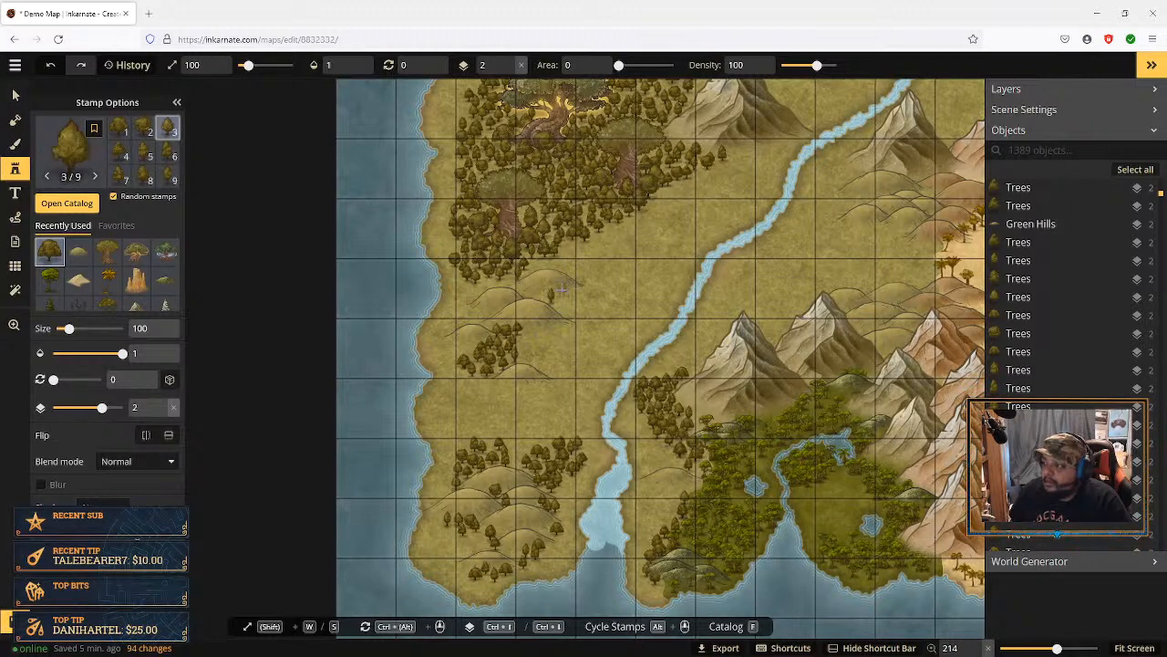
click(565, 288)
click(563, 299)
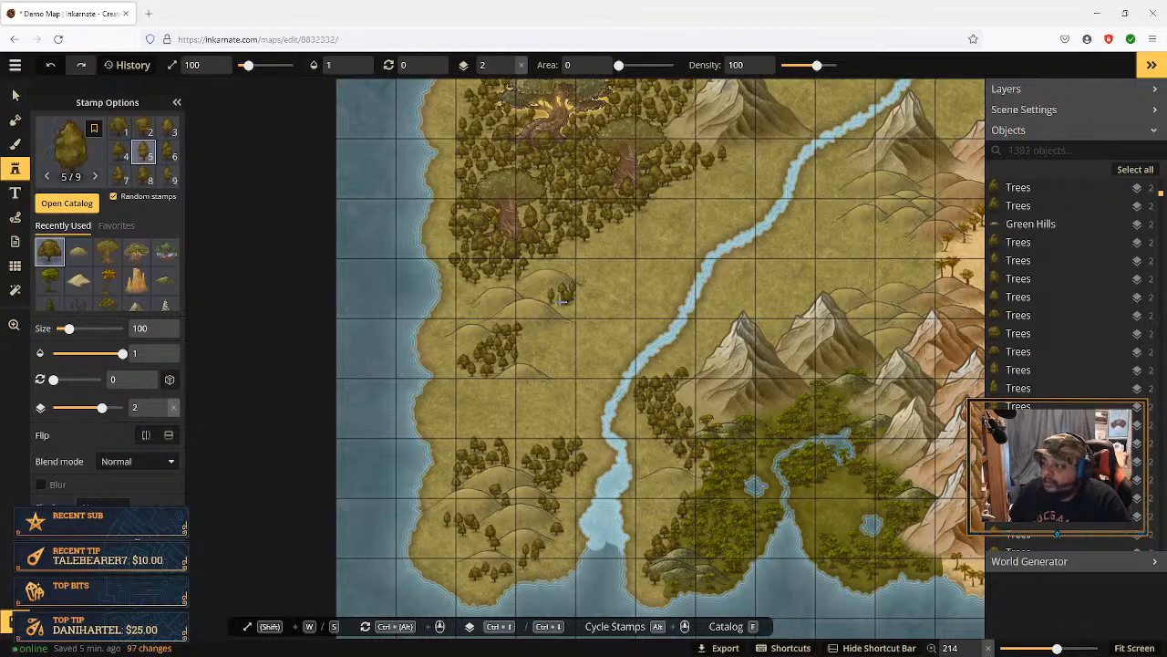
click(560, 304)
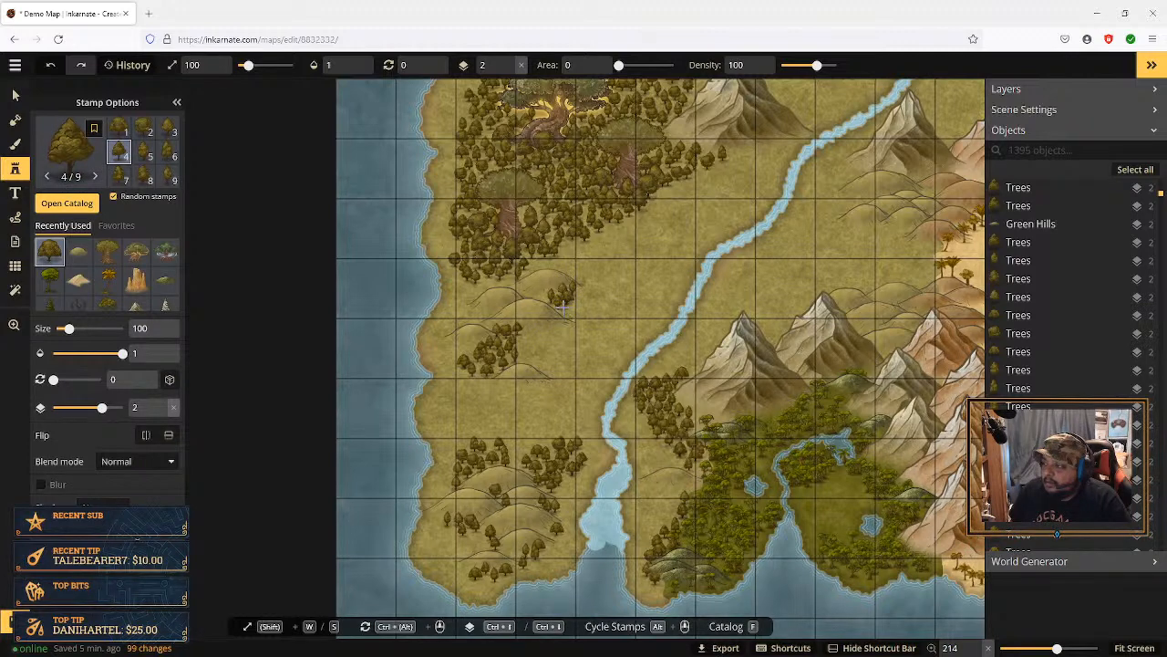
click(564, 310)
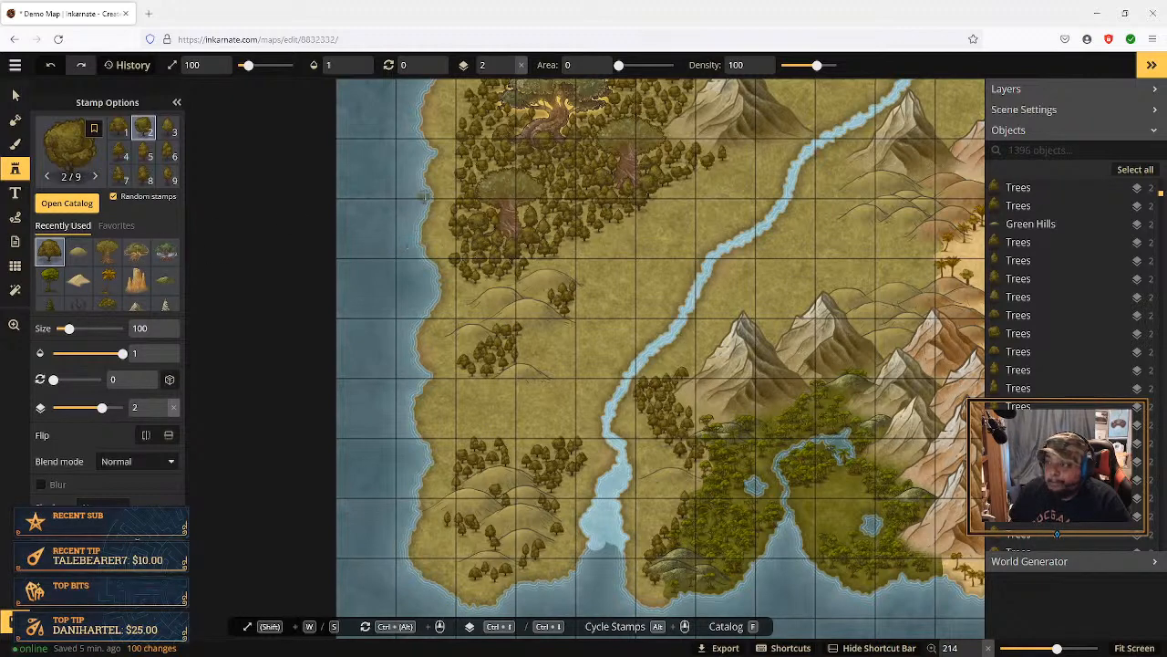
Step: Move the south-western size 200 World Tree up to layer 3 and clear the selection
click(15, 95)
click(506, 210)
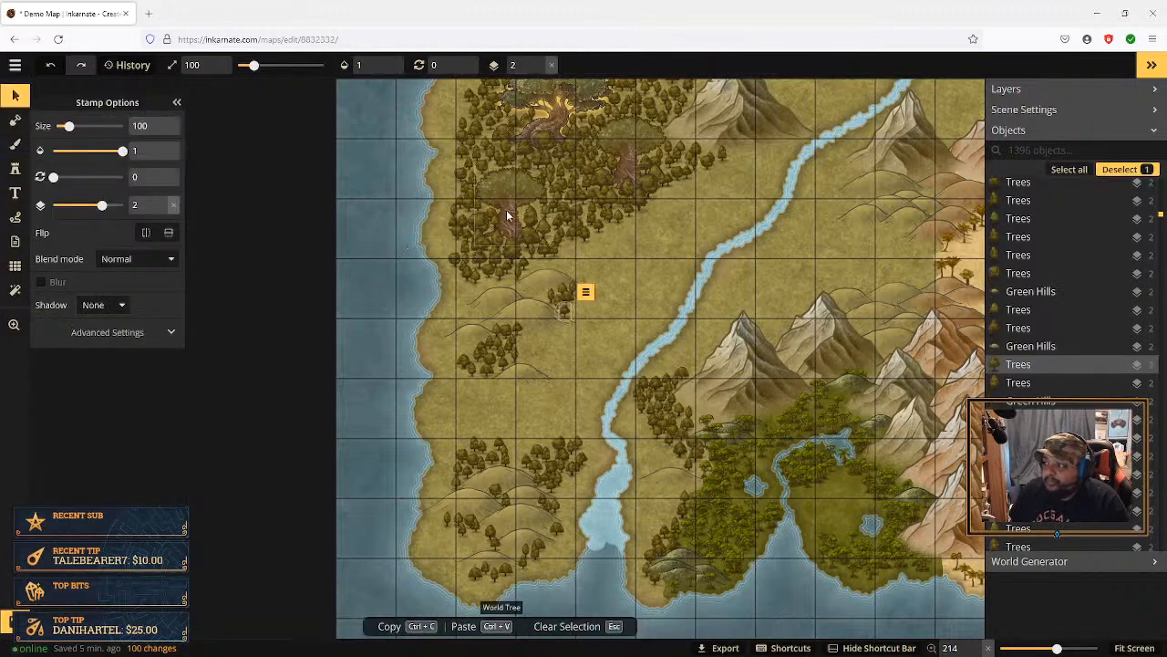
click(564, 155)
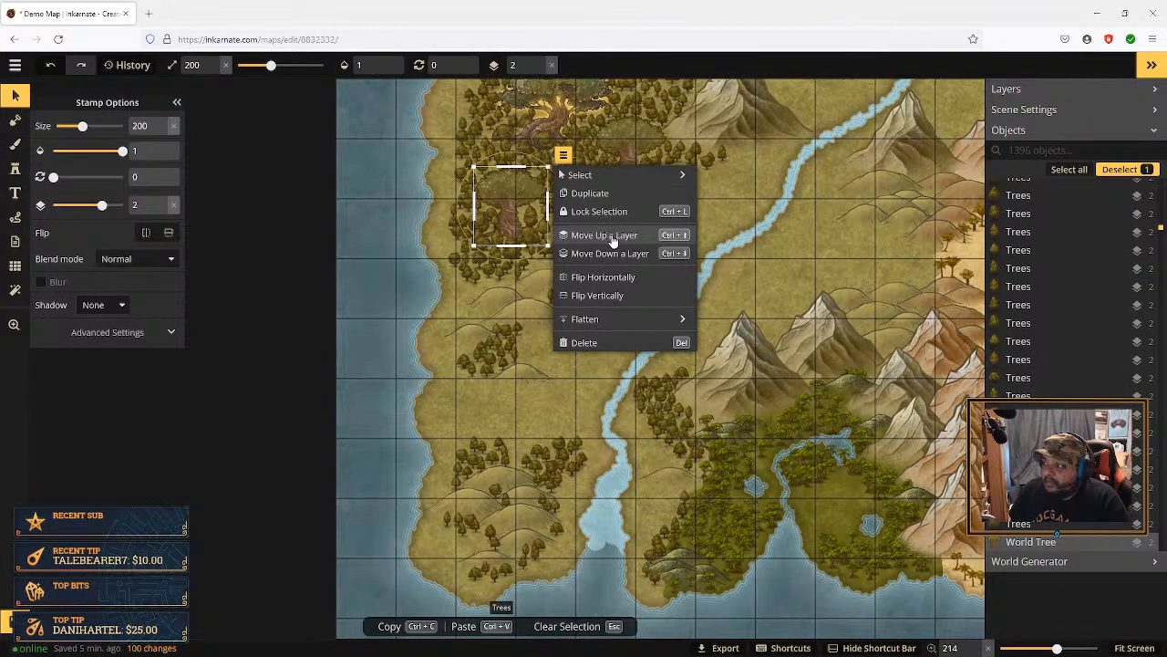
click(618, 235)
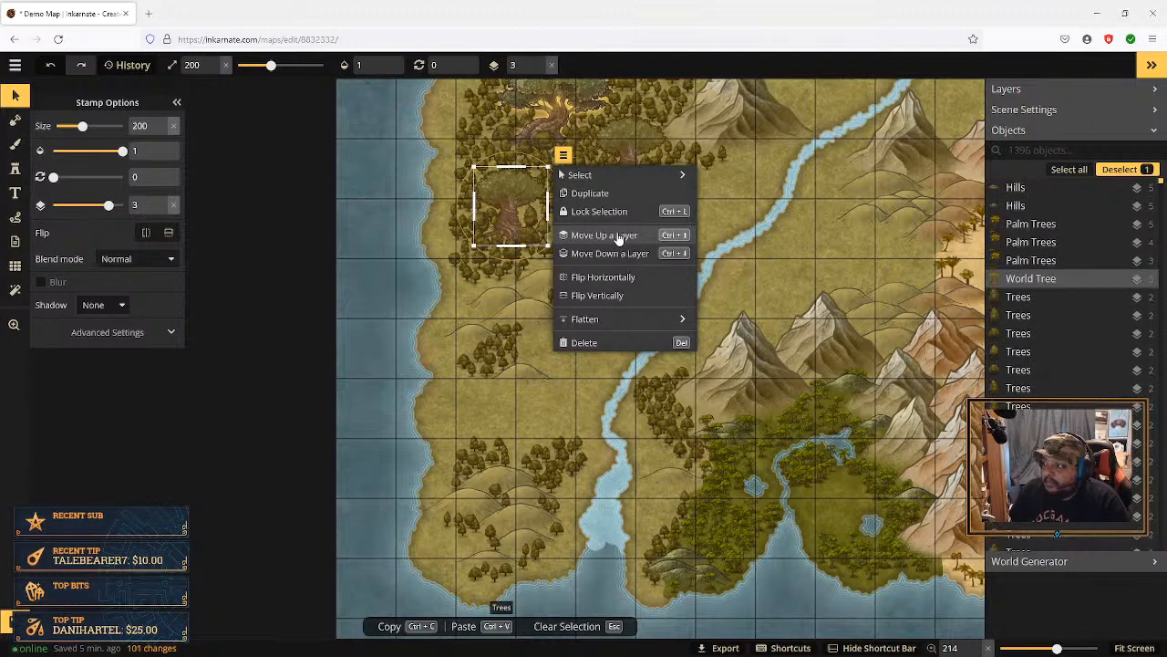
key(Escape)
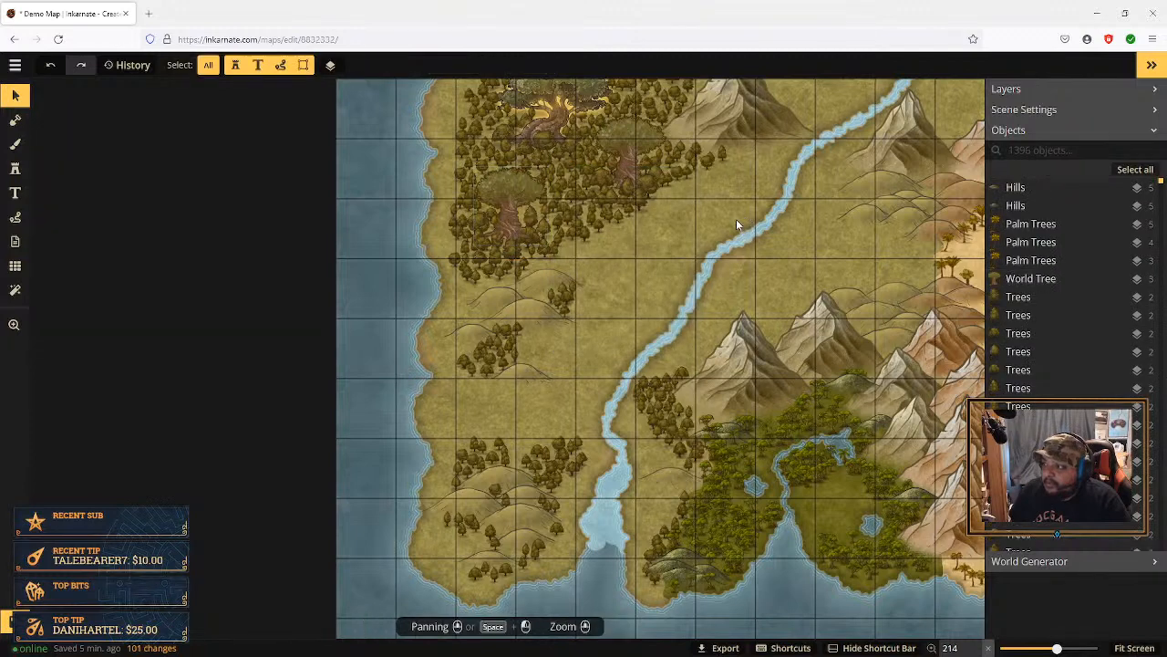
Step: Move the size 175 tree stamp at the south-eastern foot of that World Tree up to layer 3
click(529, 236)
click(558, 215)
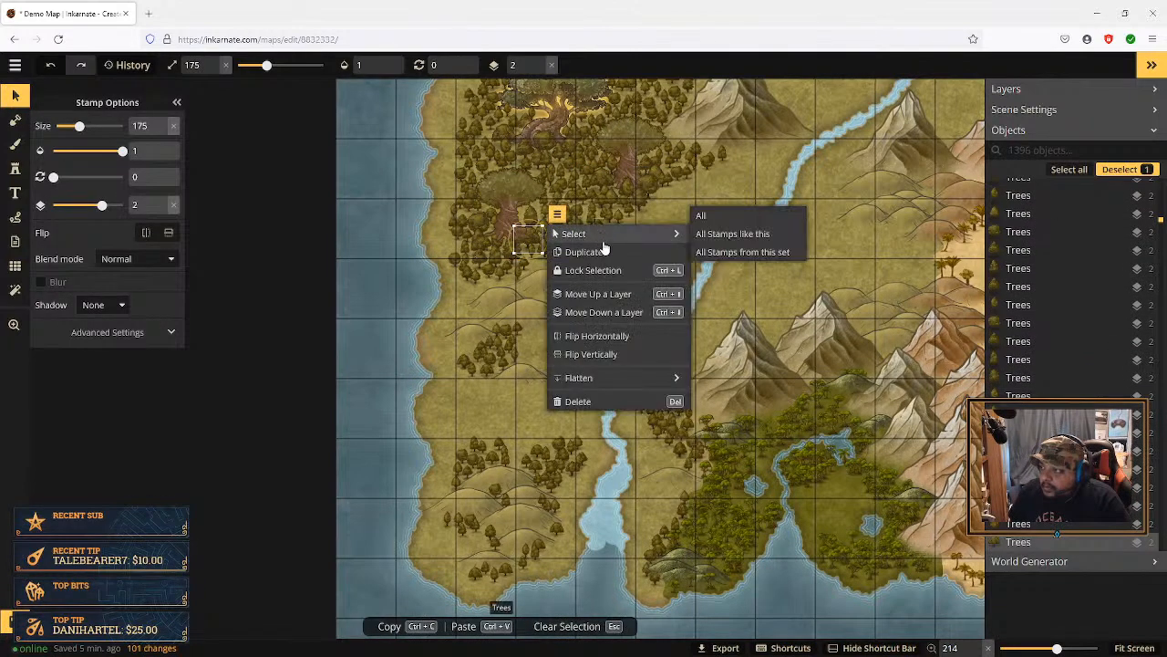
click(608, 294)
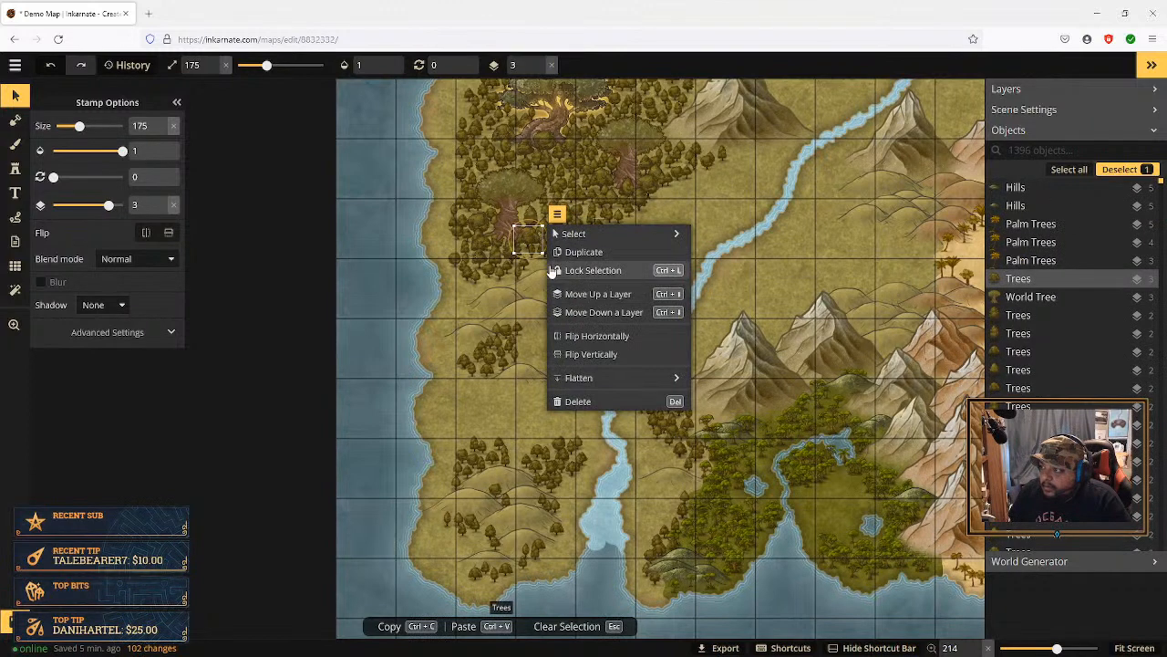
Step: Move the size 175 tree stamp at the south-western foot of the south-western World Tree up to layer 3
click(485, 273)
click(485, 272)
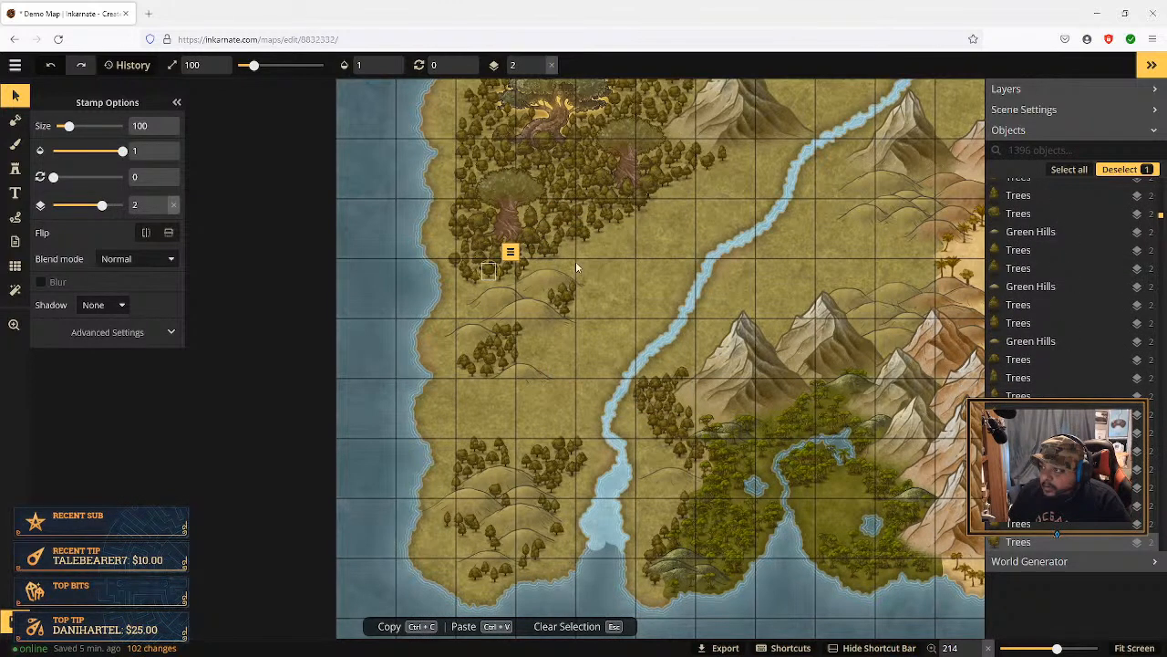
click(499, 243)
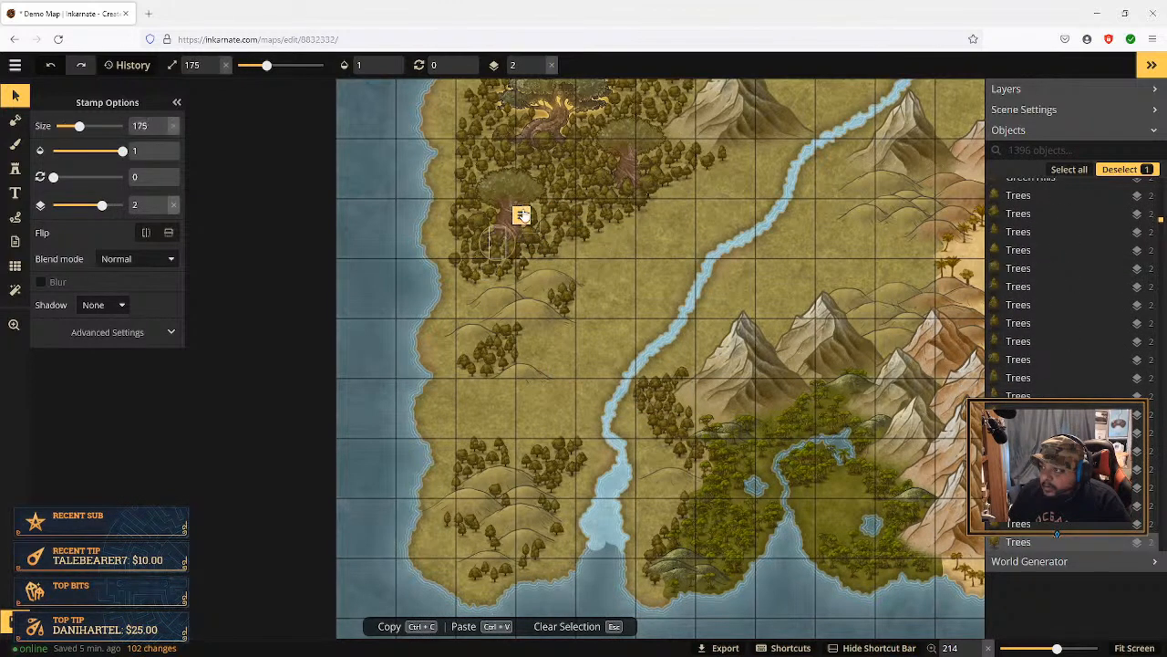
click(521, 216)
click(588, 295)
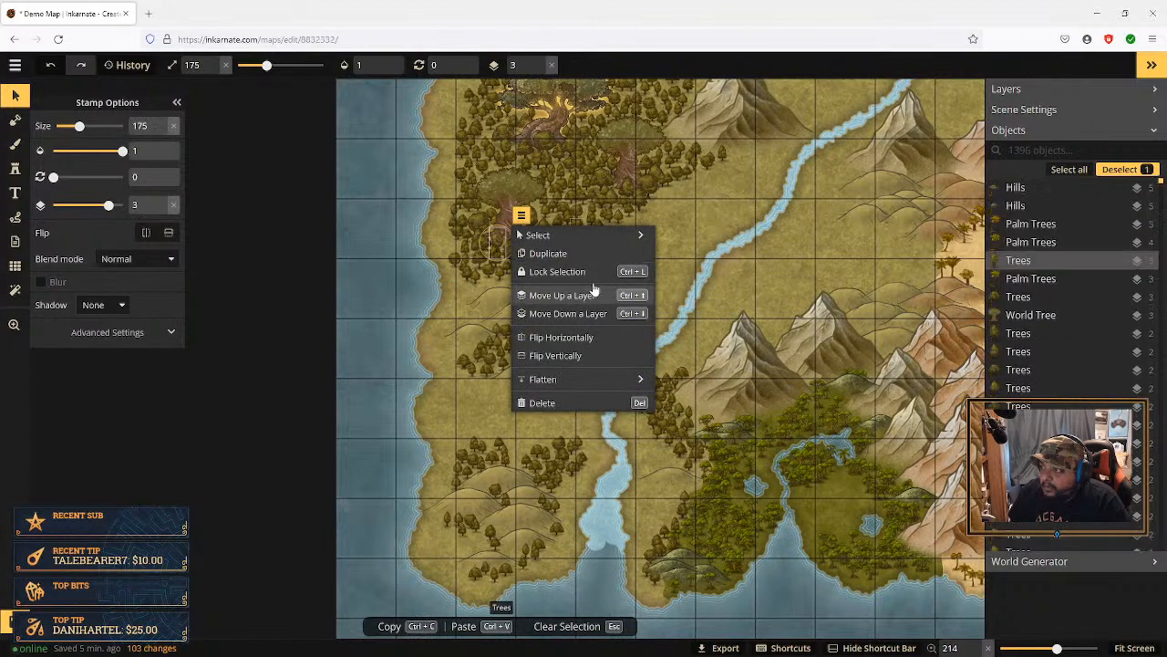
click(666, 202)
Step: Move the size 150 tree stamp just south of the south-western World Tree's trunk up to layer 3
click(496, 254)
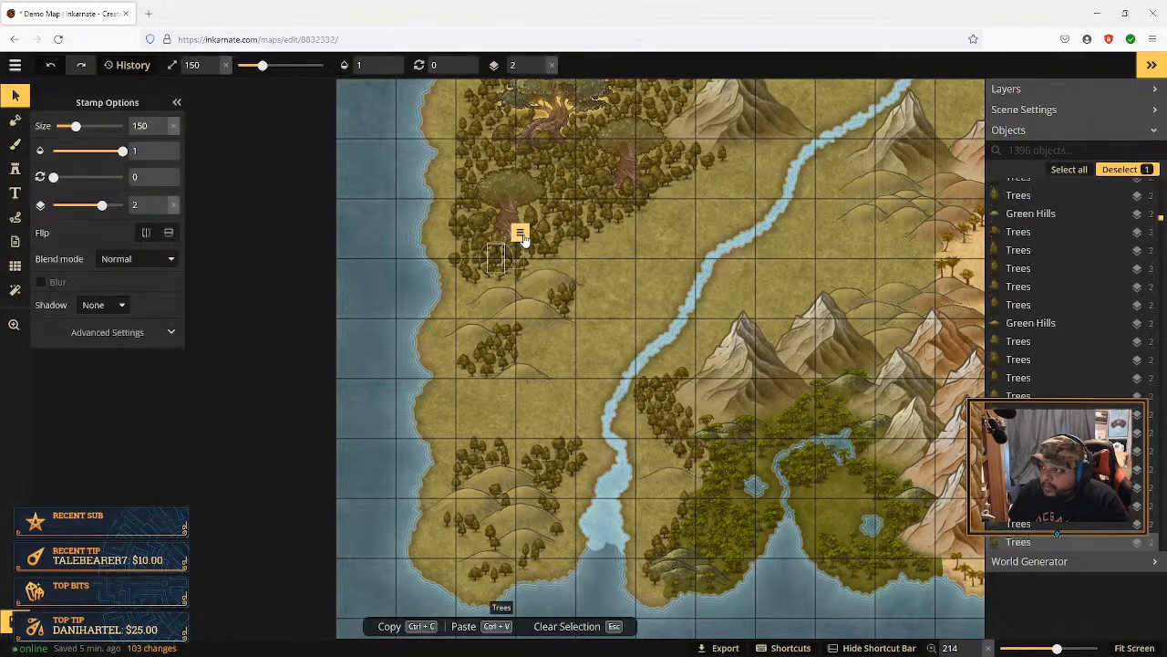
click(521, 235)
click(567, 311)
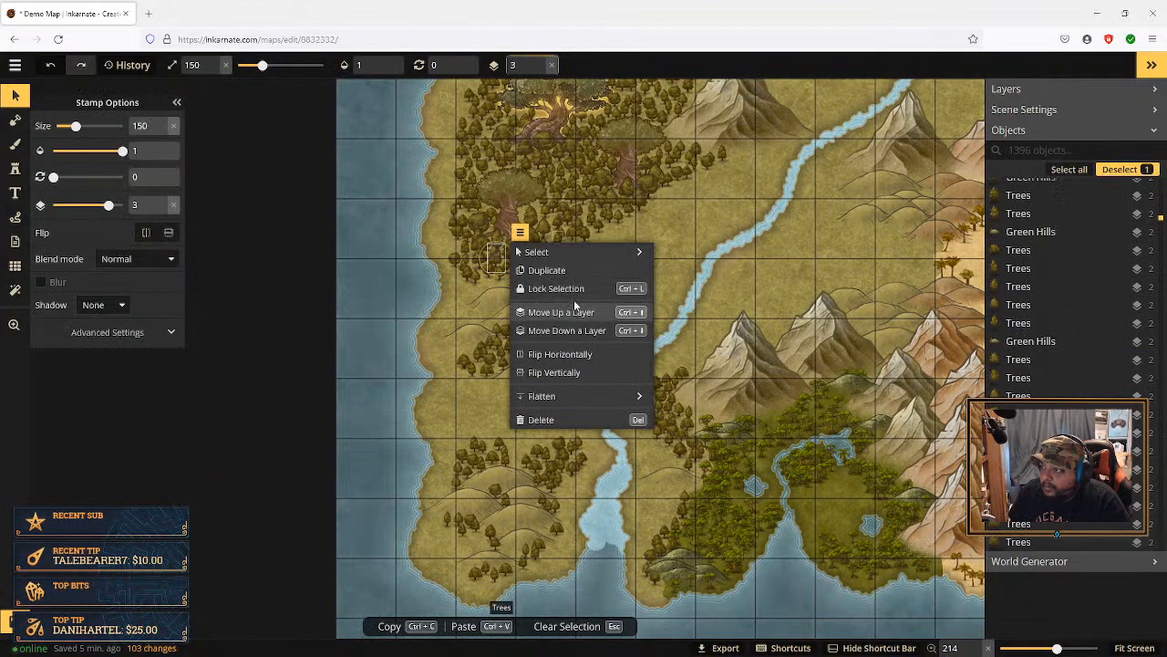
click(623, 199)
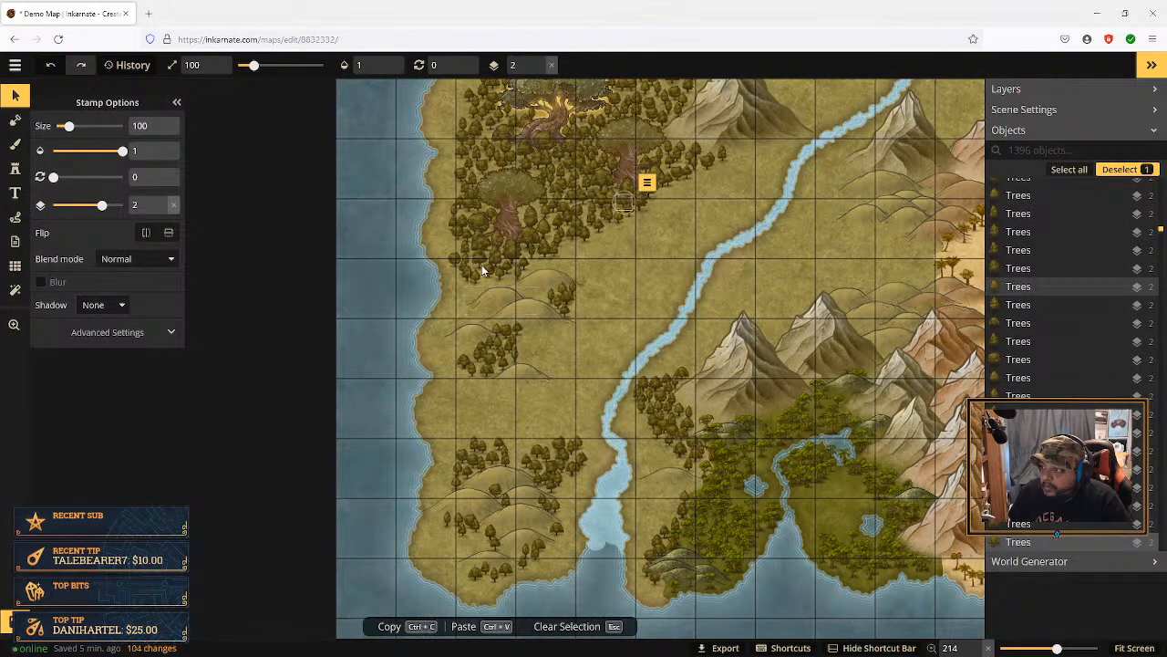
Step: Stamp a small grove of size 100 trees on layer 2 below the green hills east of the river, beside the desert edge
scroll(667, 132, up, 4)
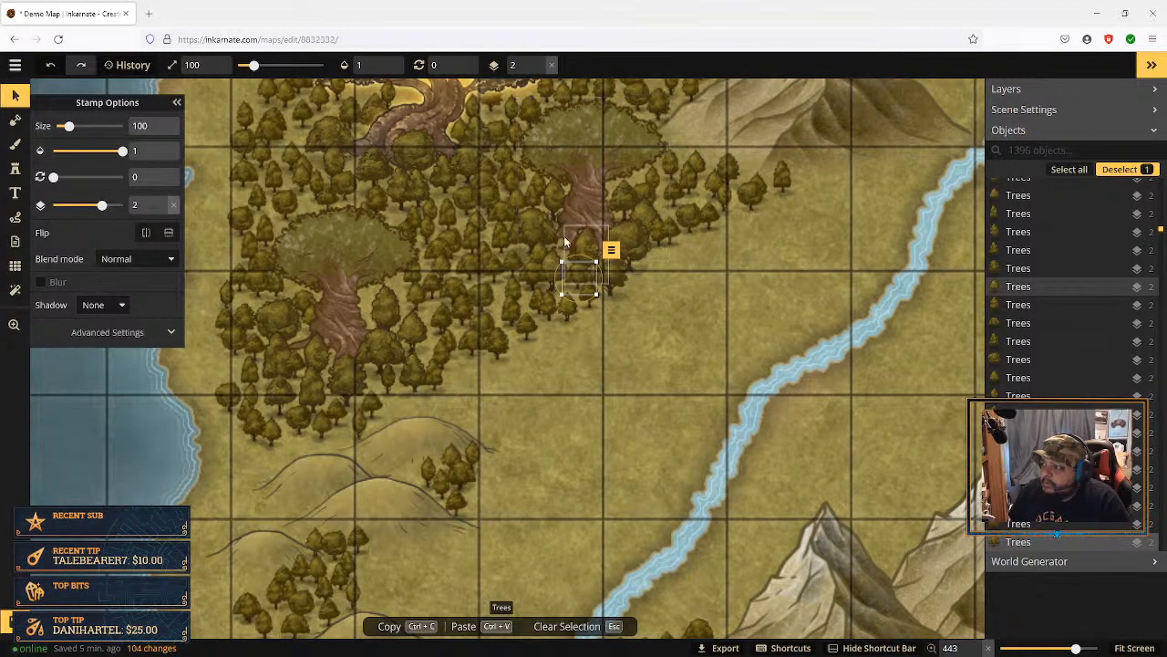
scroll(550, 335, down, 6)
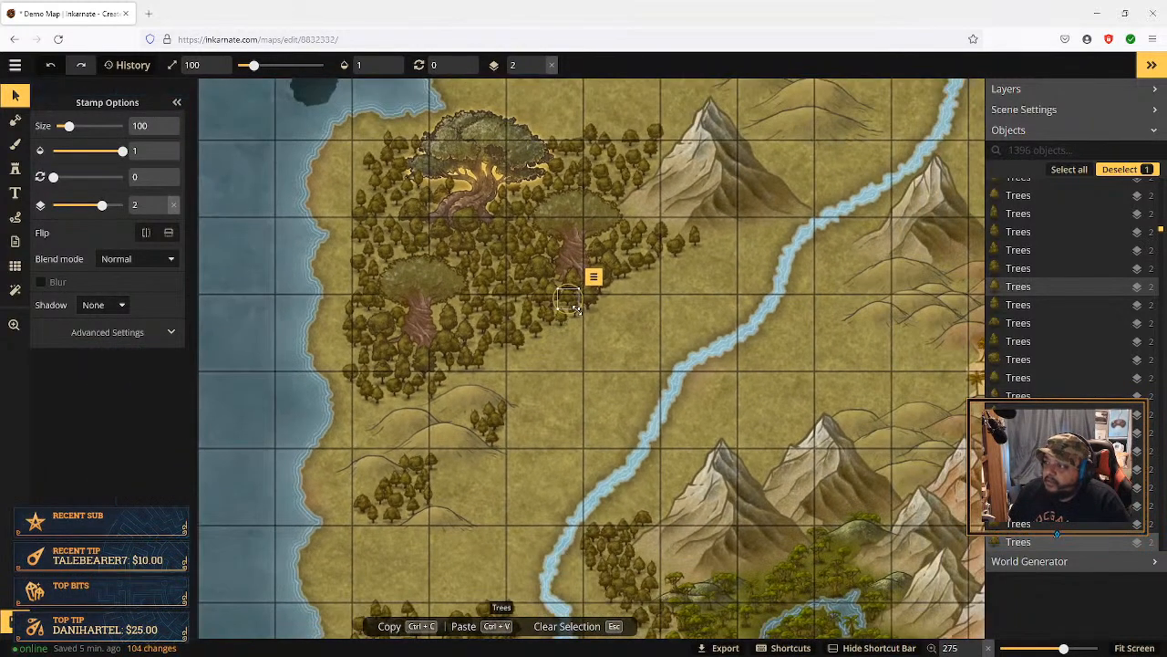
scroll(538, 339, down, 4)
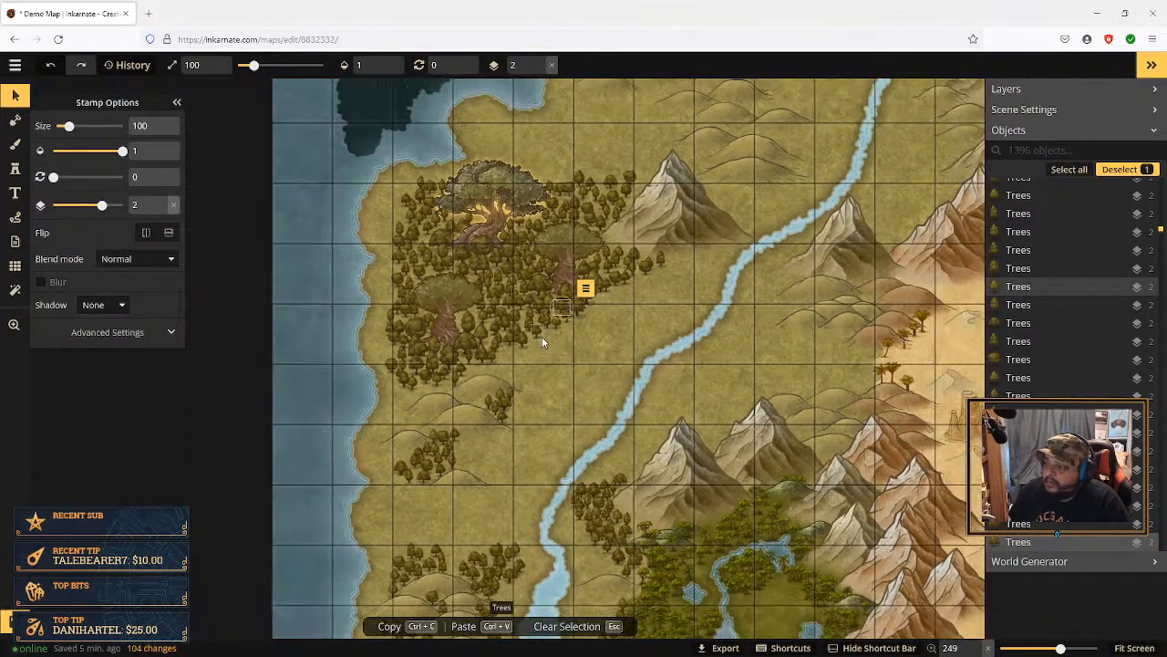
scroll(522, 475, up, 3)
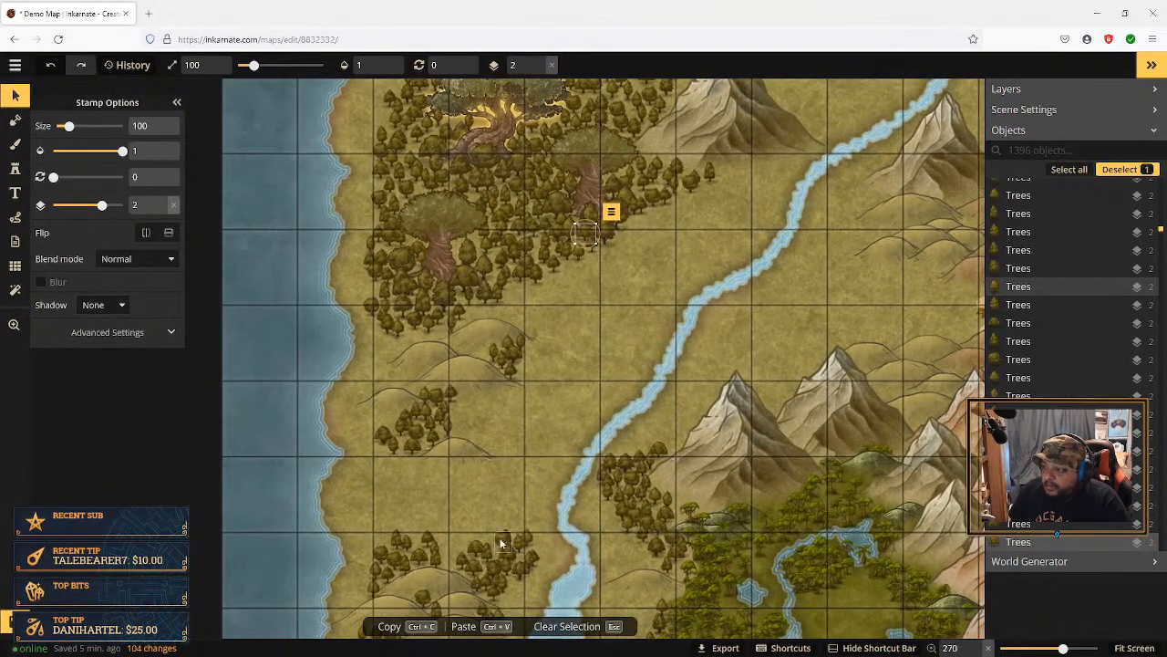
drag(499, 529, 406, 525)
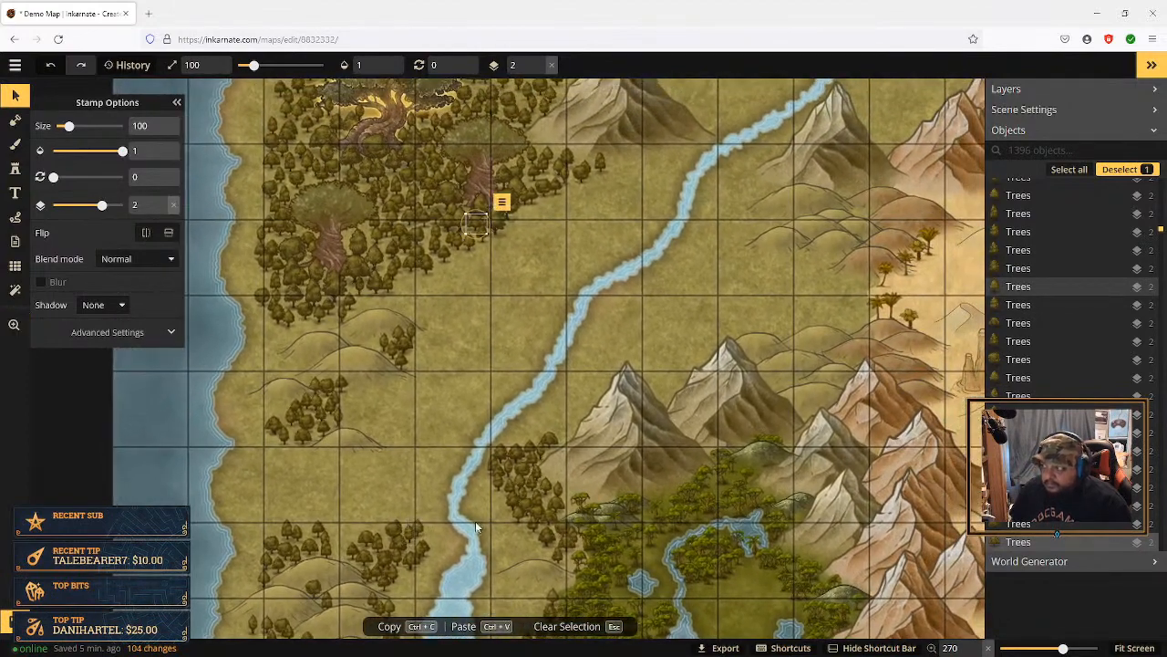
click(14, 170)
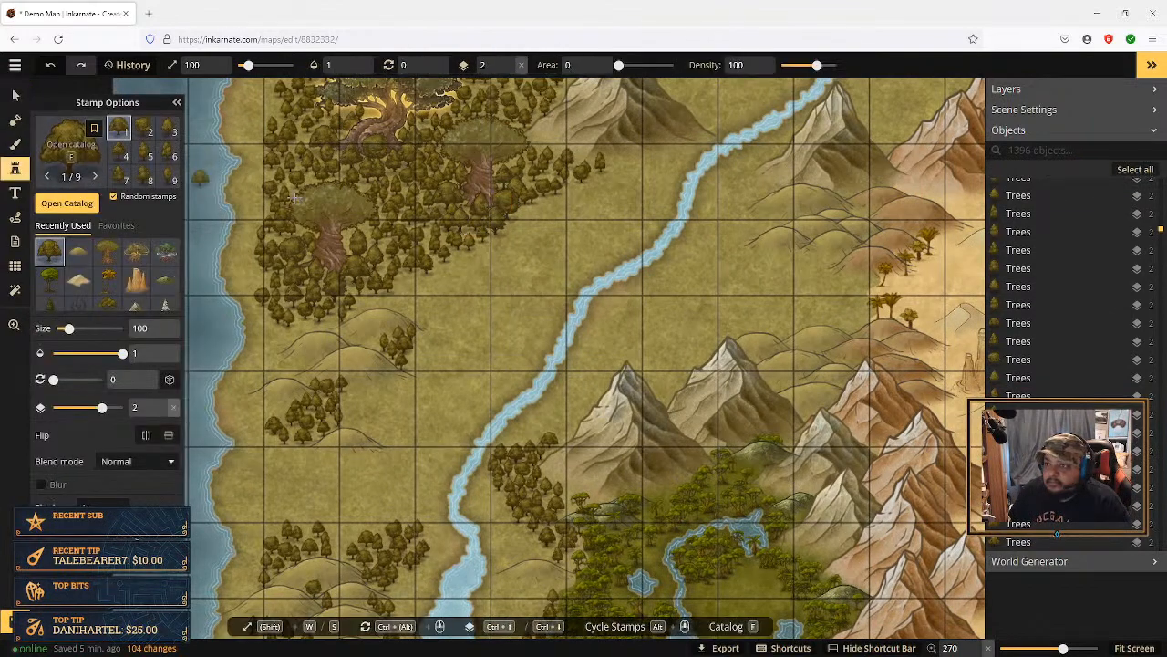
click(811, 271)
click(801, 271)
click(789, 269)
click(780, 268)
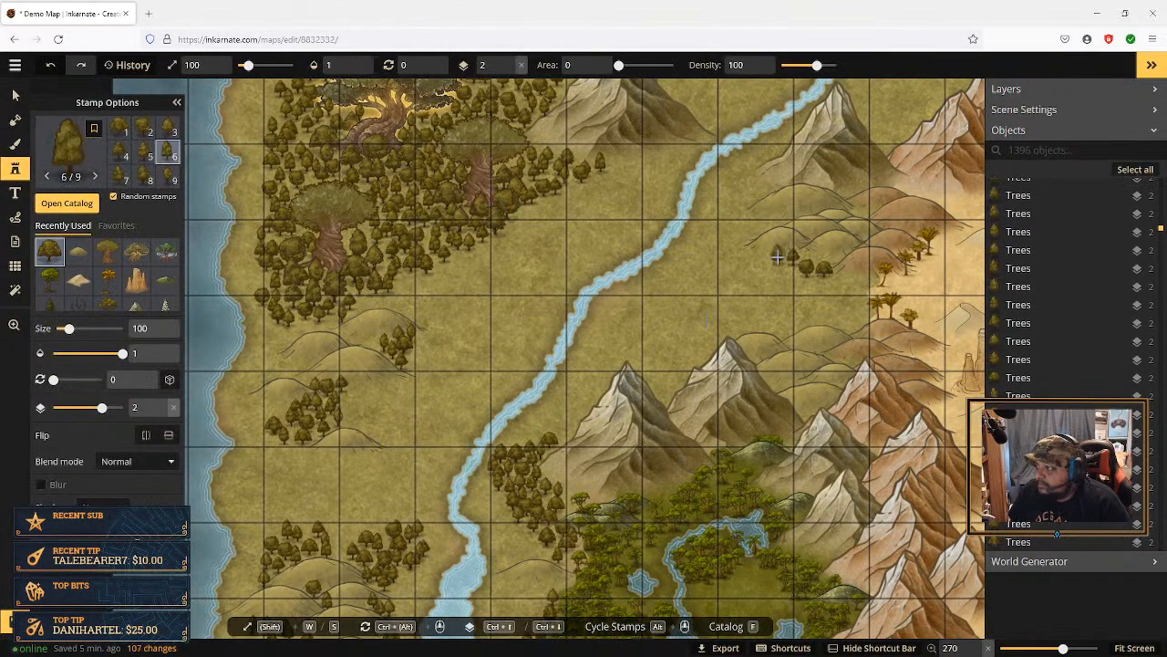
click(786, 272)
click(807, 281)
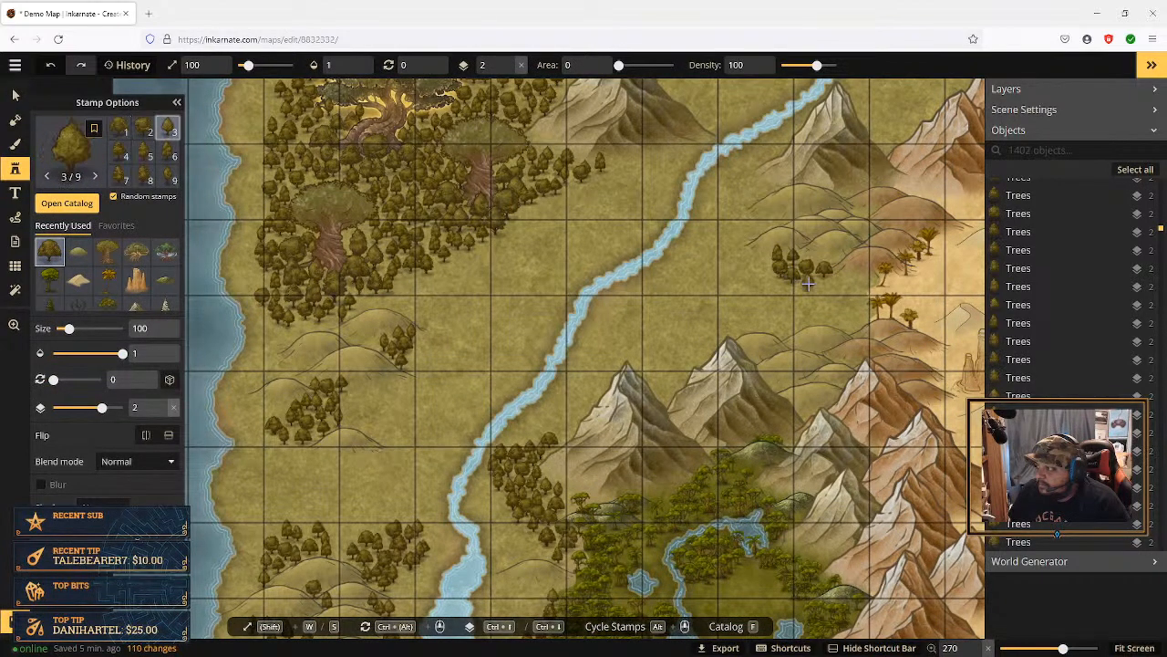
click(818, 284)
click(809, 286)
click(782, 290)
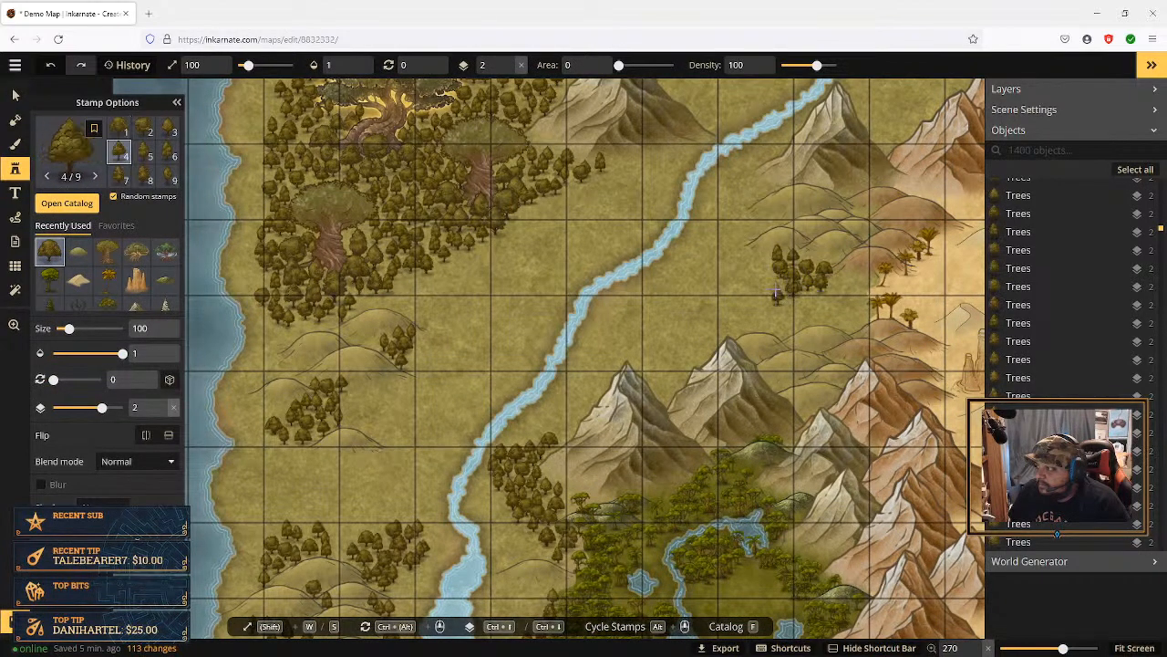
click(772, 290)
Step: Stamp a cluster of size 100 trees in the gap between the two grey peaks north of the jungle
click(668, 368)
click(663, 383)
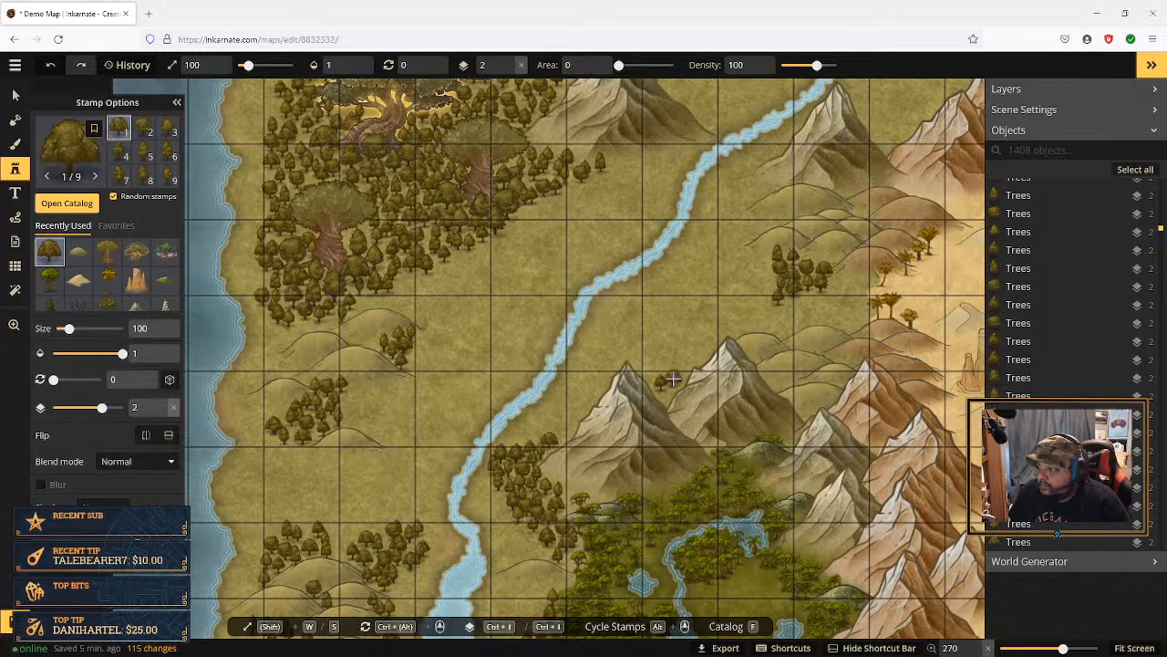
click(677, 375)
click(691, 362)
click(680, 363)
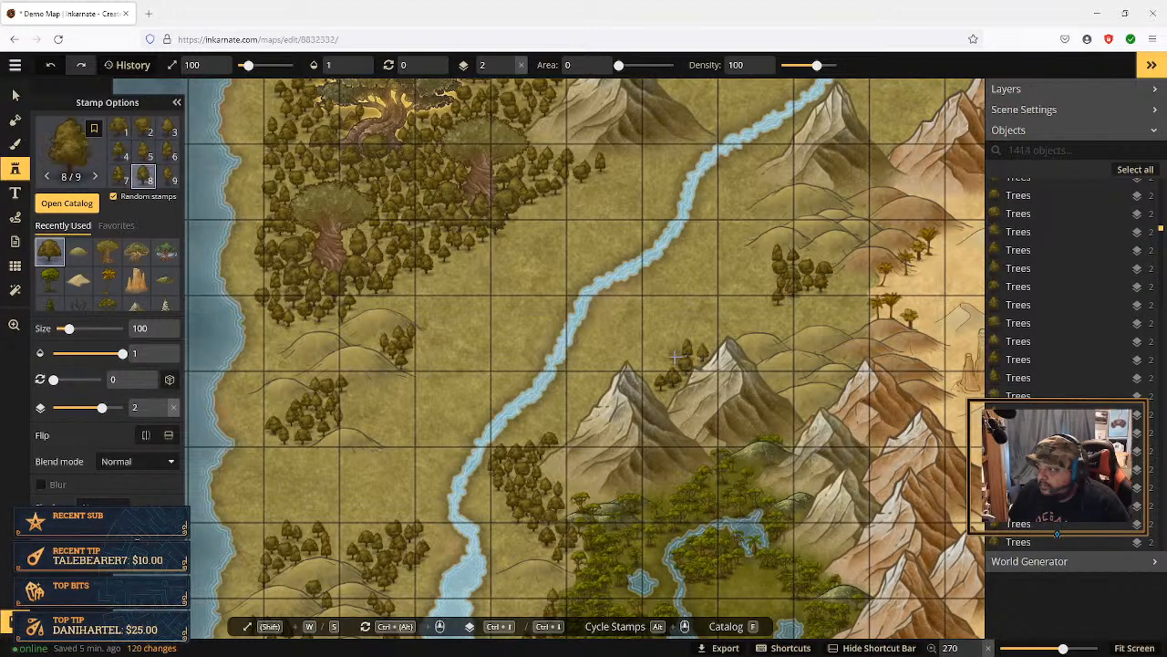
click(667, 365)
click(663, 367)
click(659, 376)
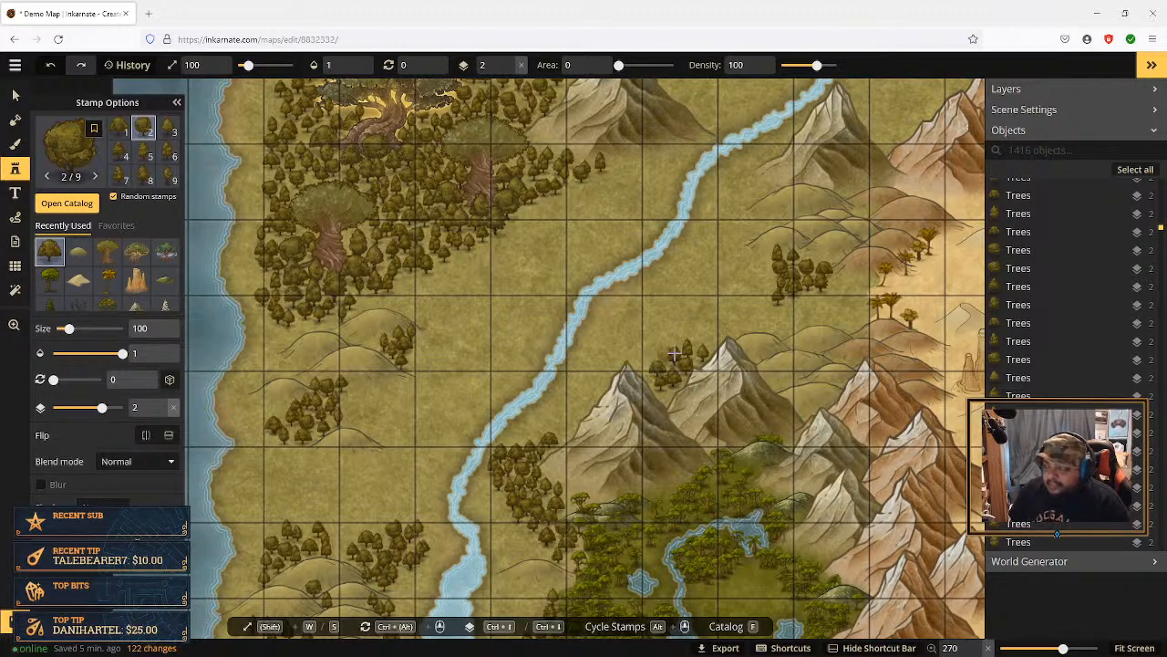
Step: Add a few size 100 trees along the crest of the green hill north-east of the two grey peaks
click(783, 329)
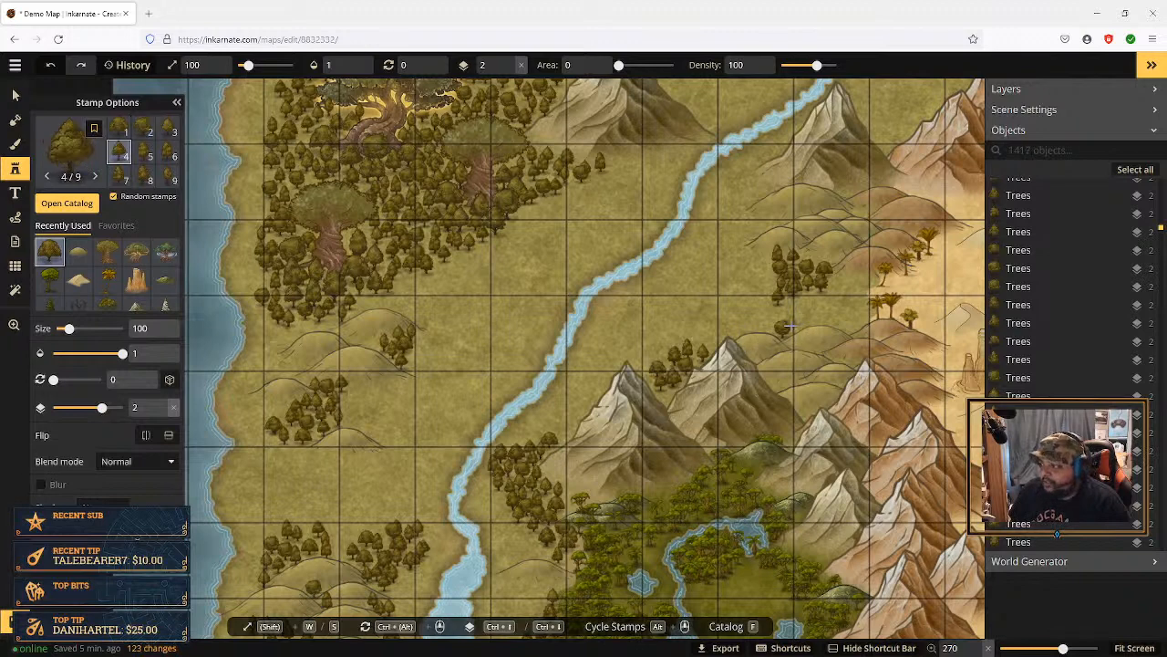
key(ctrl+z)
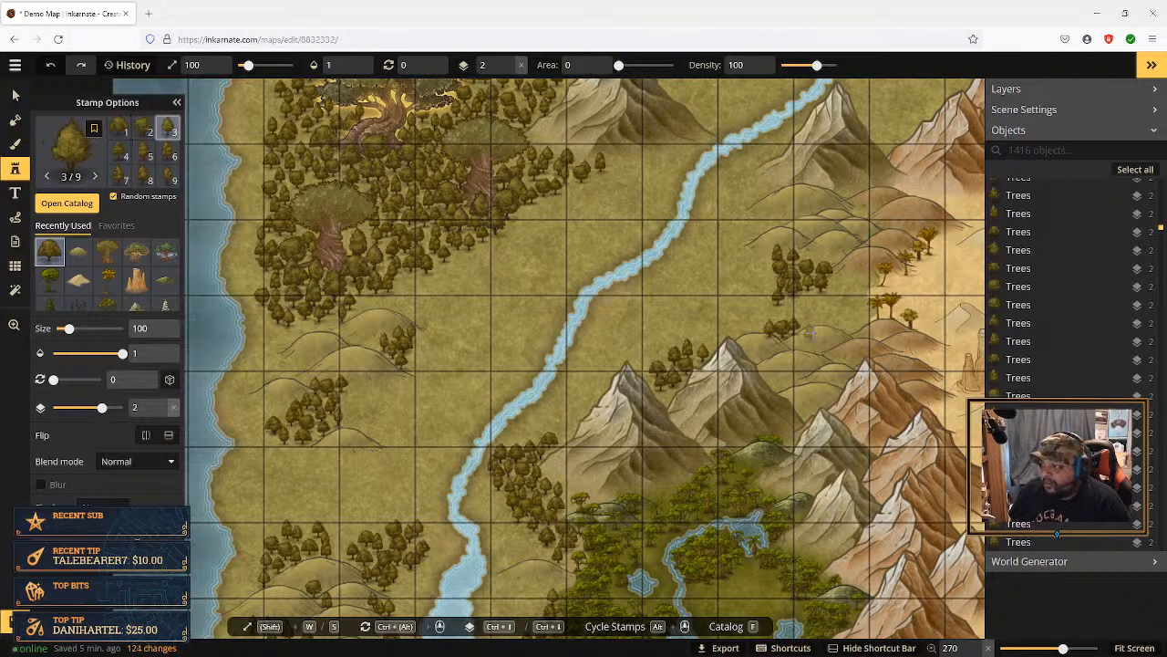
click(810, 333)
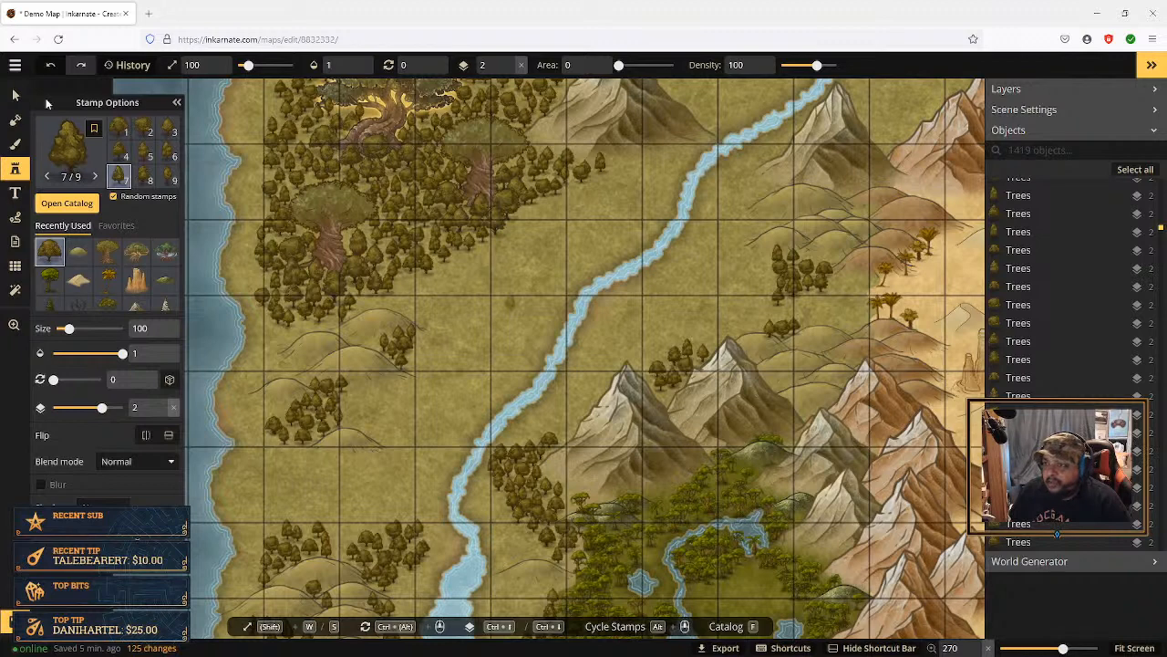
click(14, 94)
Step: Try the size 200 green hill beside the eastern grey peak on layer -4 and return it to layer -5
click(768, 337)
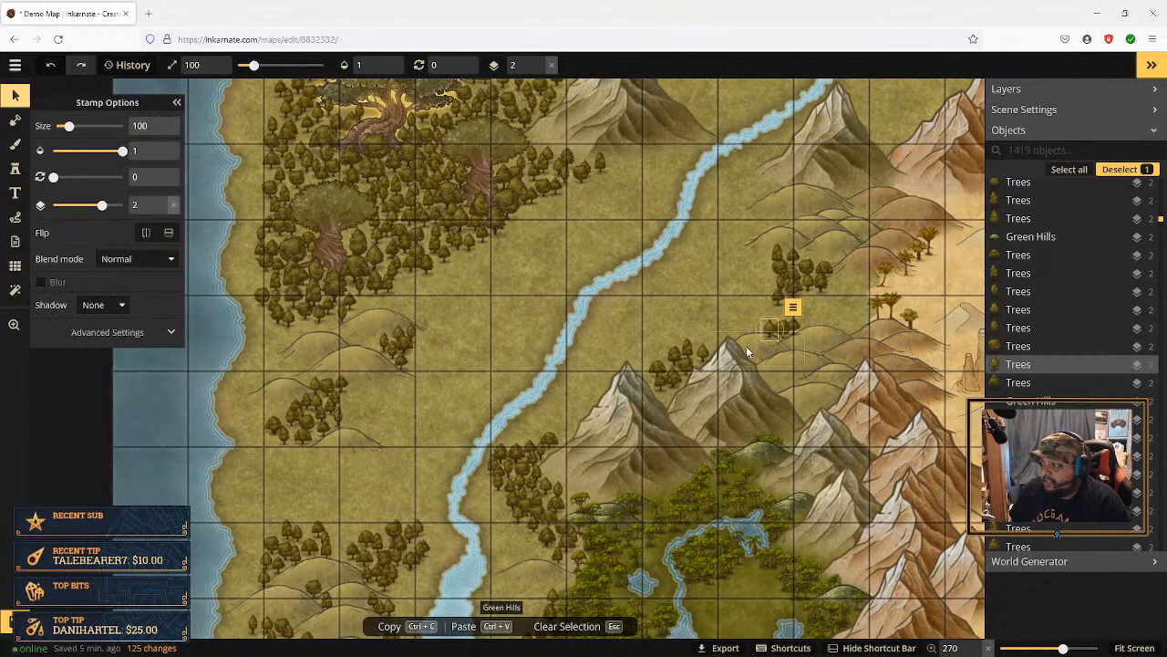
click(747, 347)
click(819, 320)
mouse_move(847, 344)
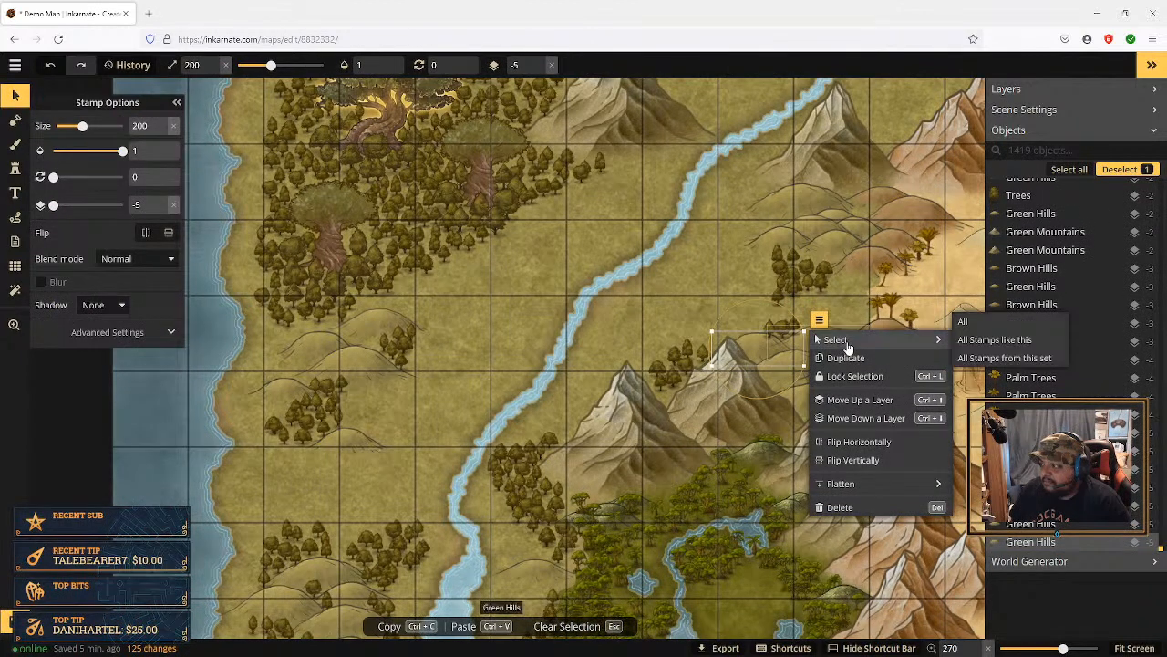
click(867, 407)
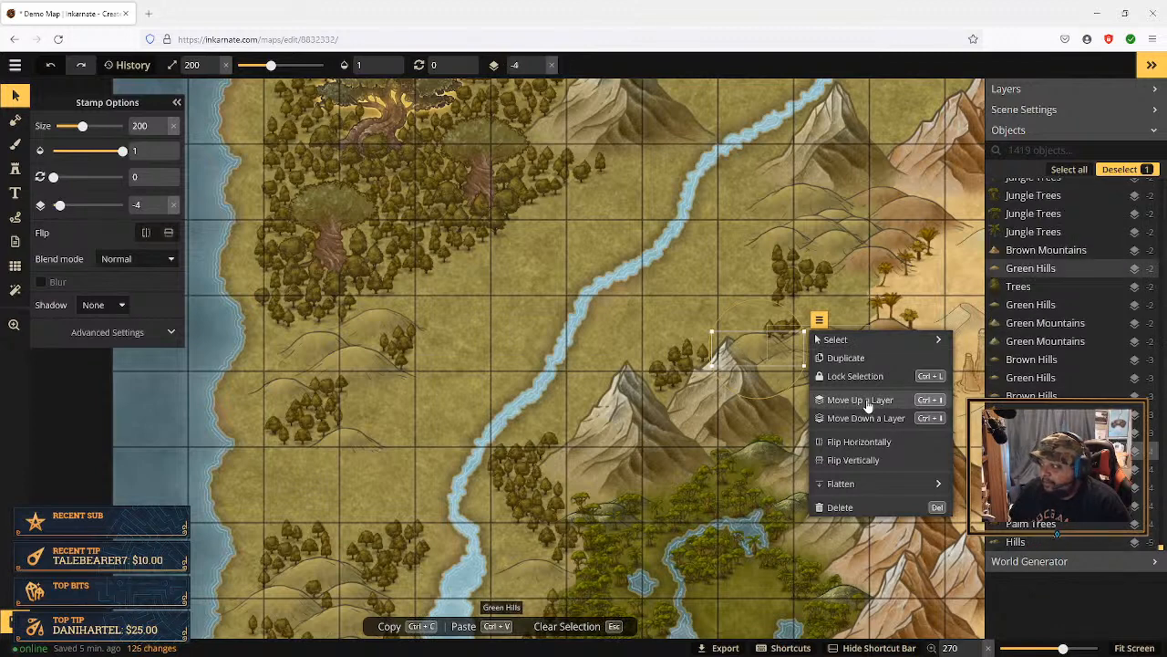
click(865, 418)
Step: Move the westernmost tree on the crest of that green hill down to layer -5 and clear the selection
click(769, 325)
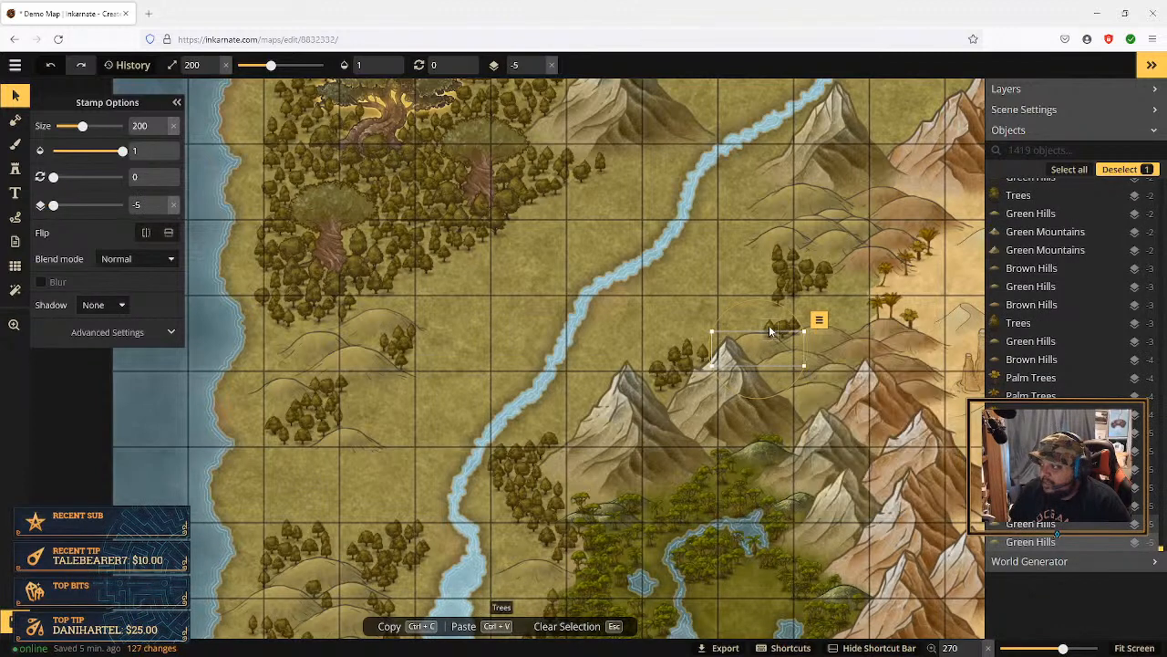
click(793, 309)
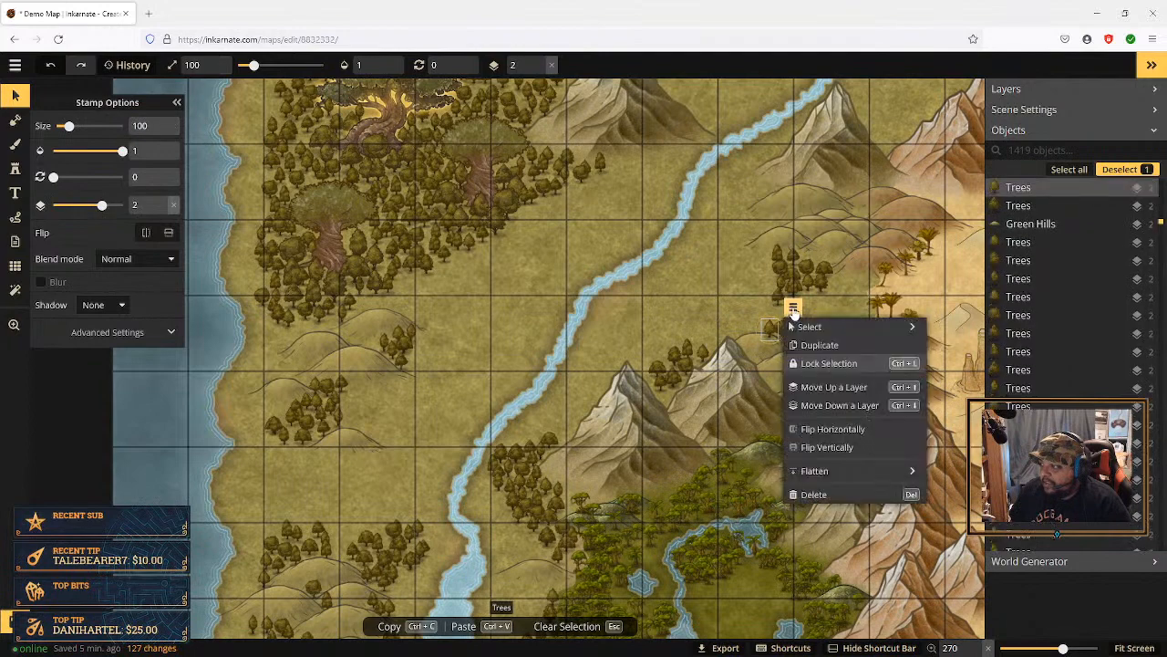
click(845, 408)
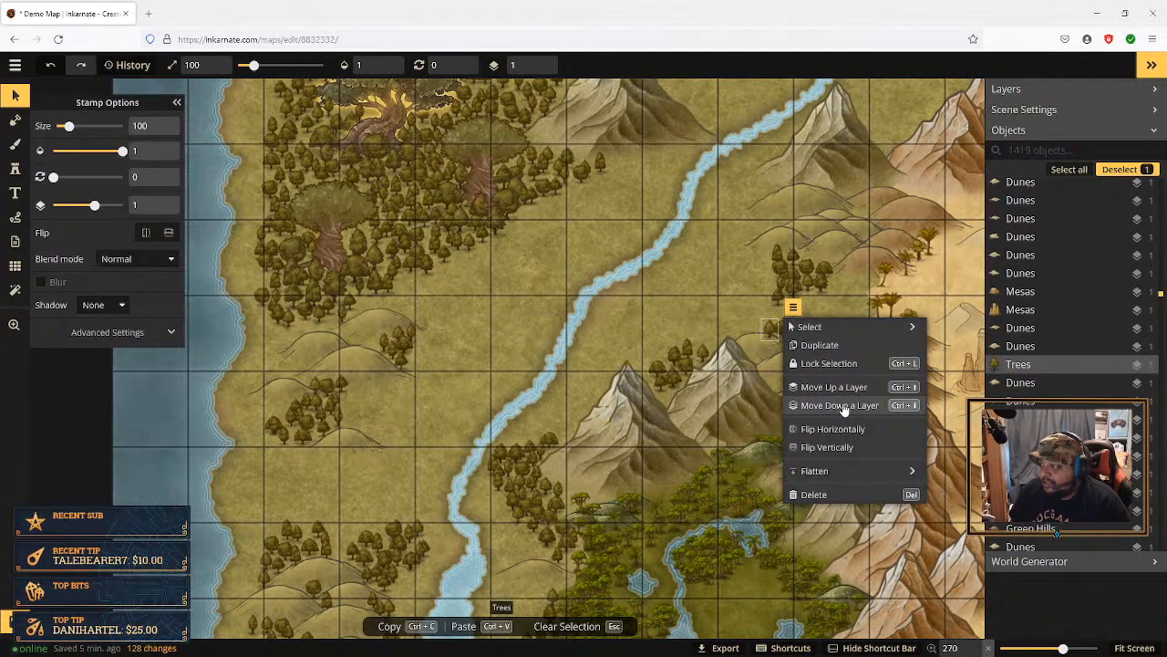
click(845, 408)
click(845, 408)
click(845, 408)
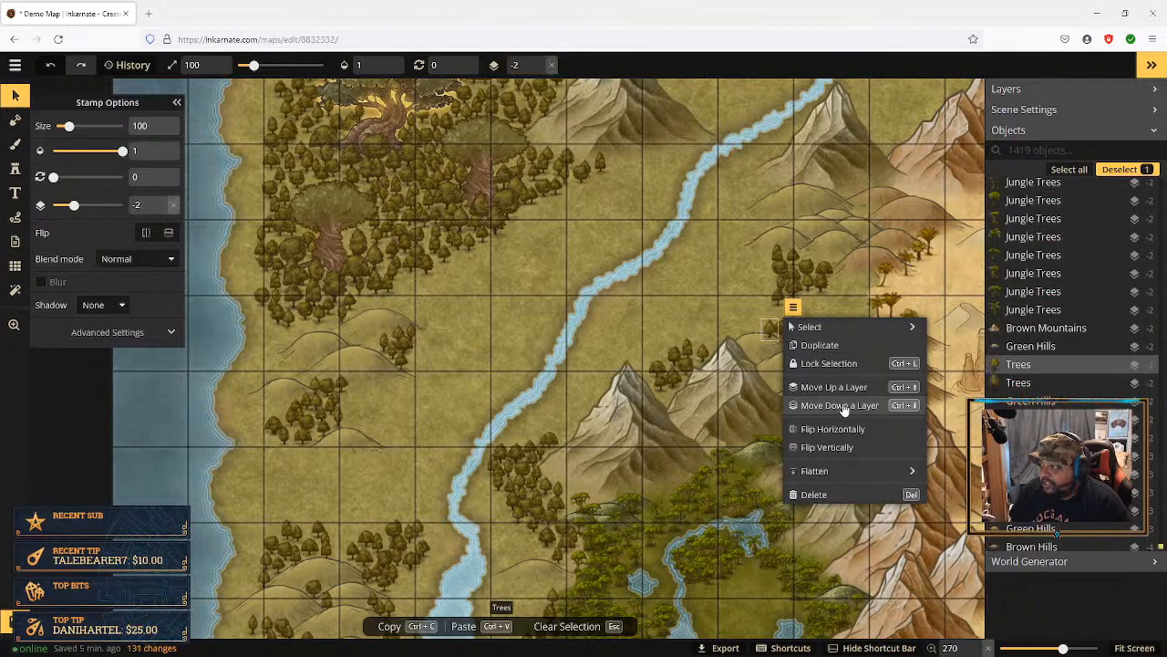
click(846, 409)
click(845, 408)
click(845, 408)
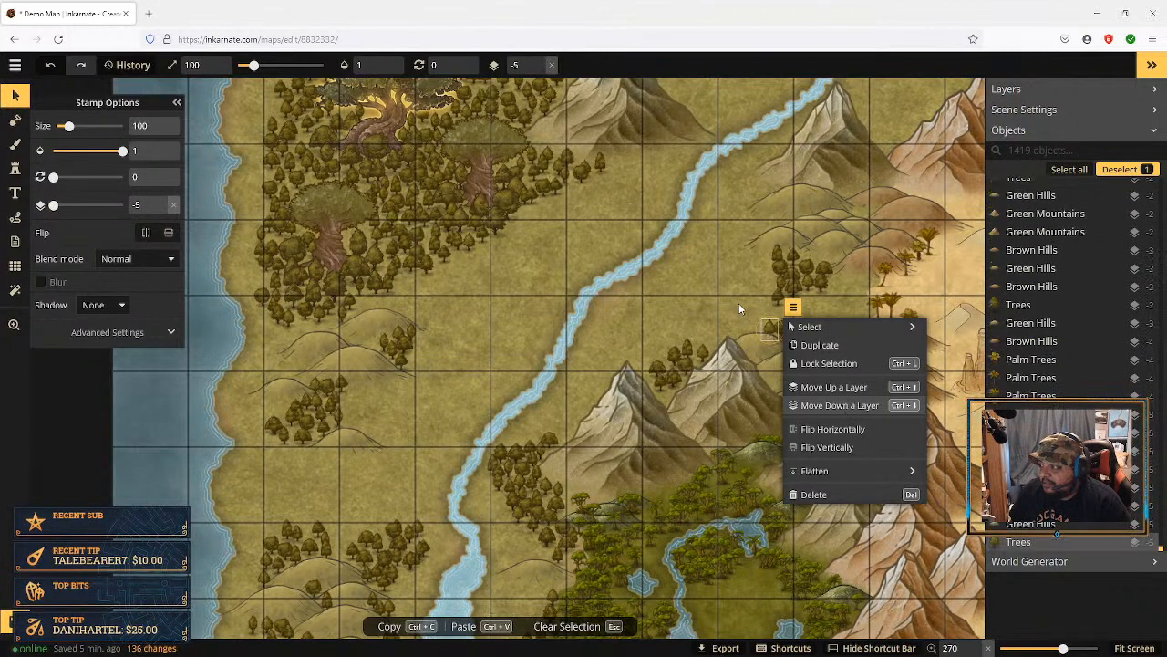
click(738, 303)
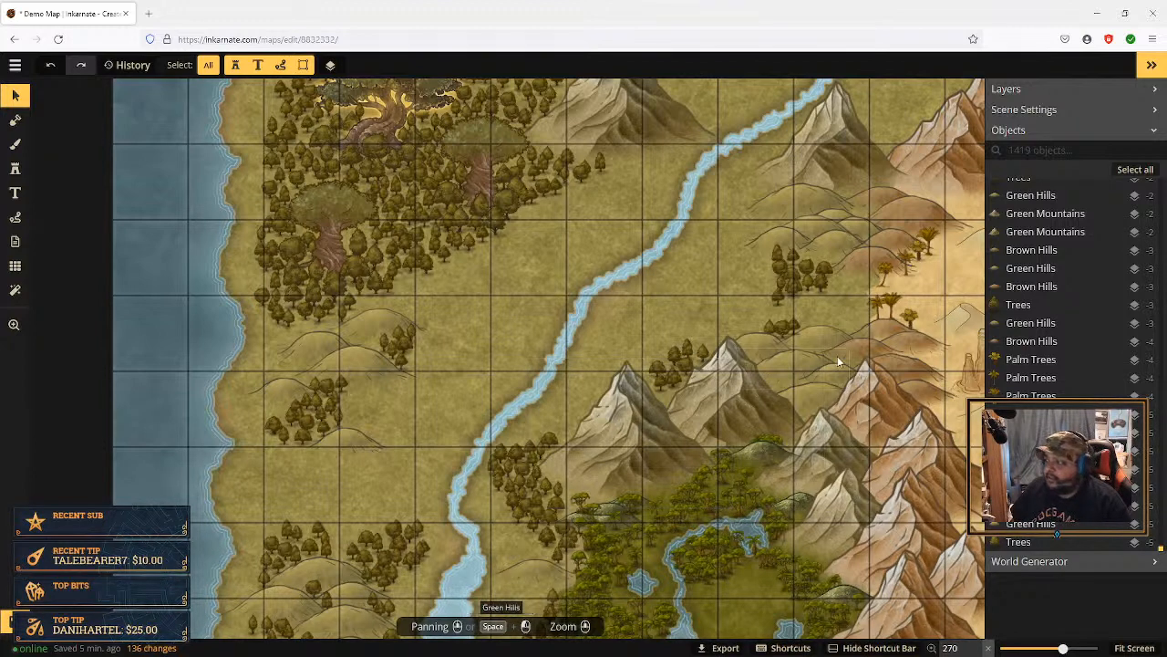
Step: Save the map
scroll(874, 339, up, 3)
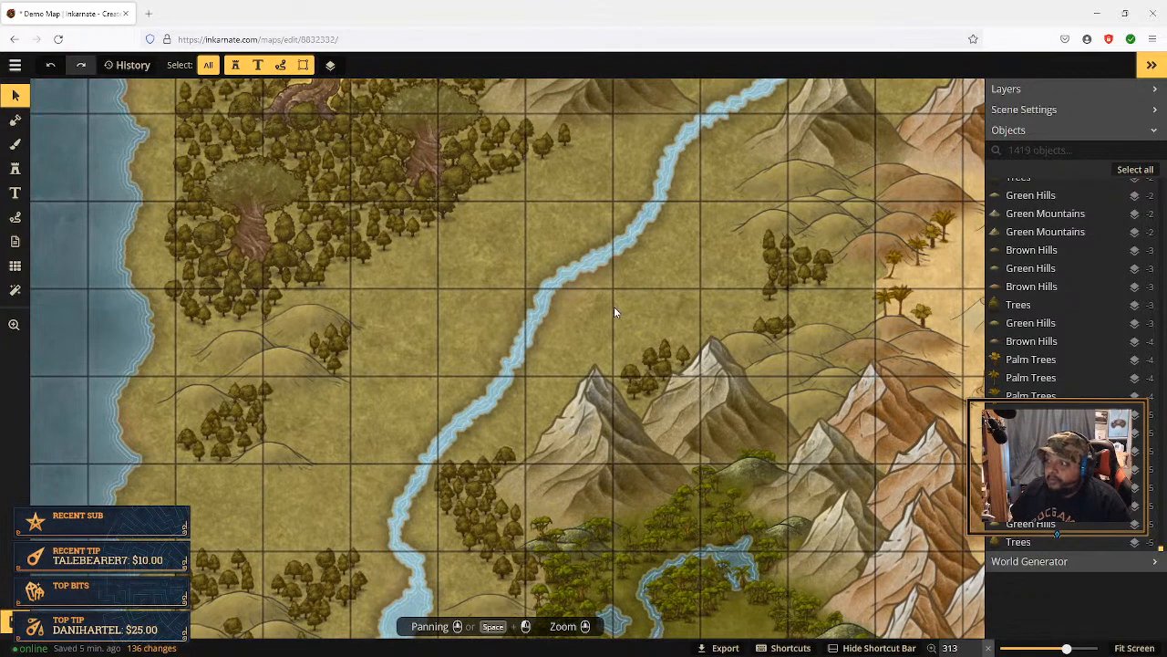
scroll(613, 306, down, 2)
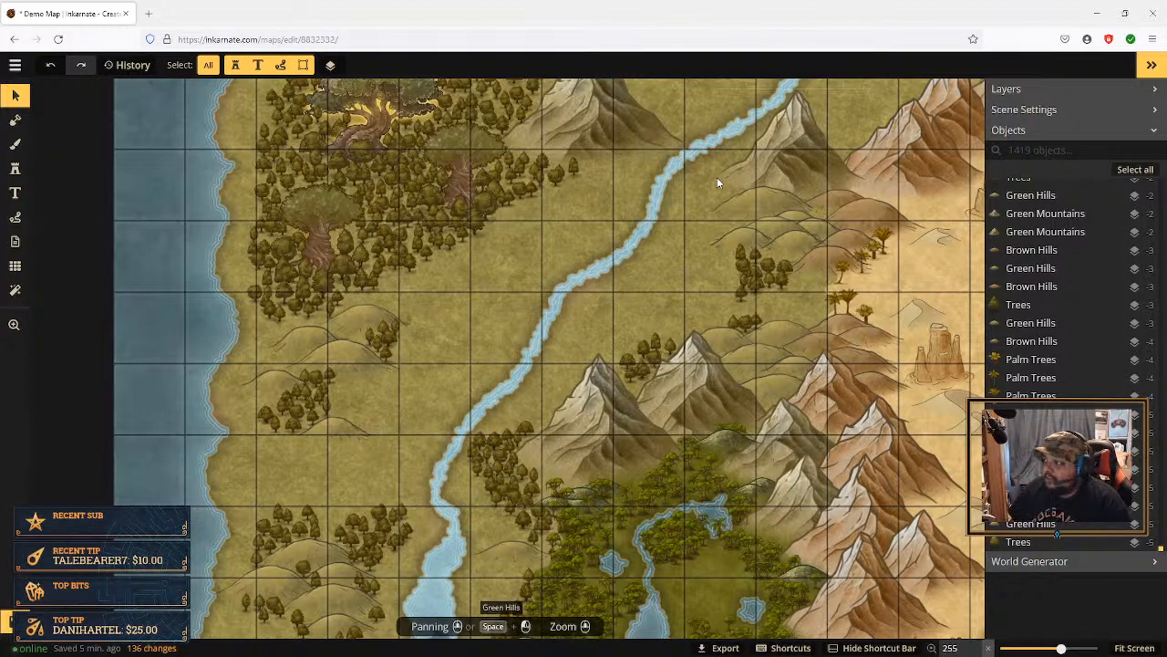
scroll(708, 184, up, 3)
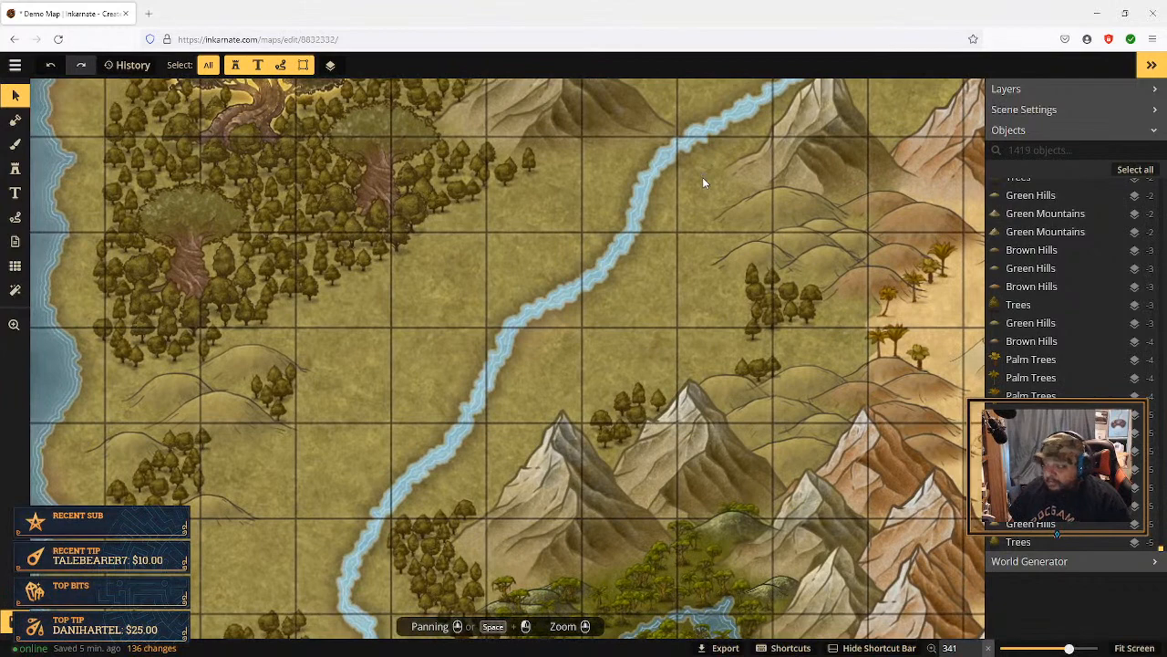
drag(702, 180, 656, 315)
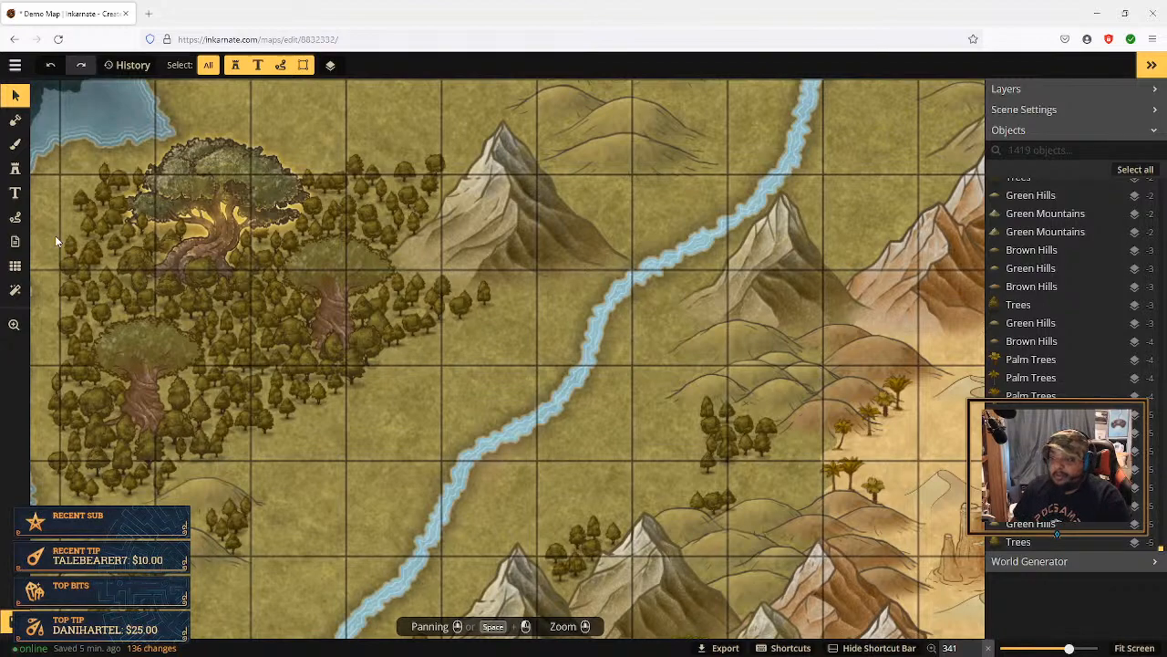
key(ctrl+s)
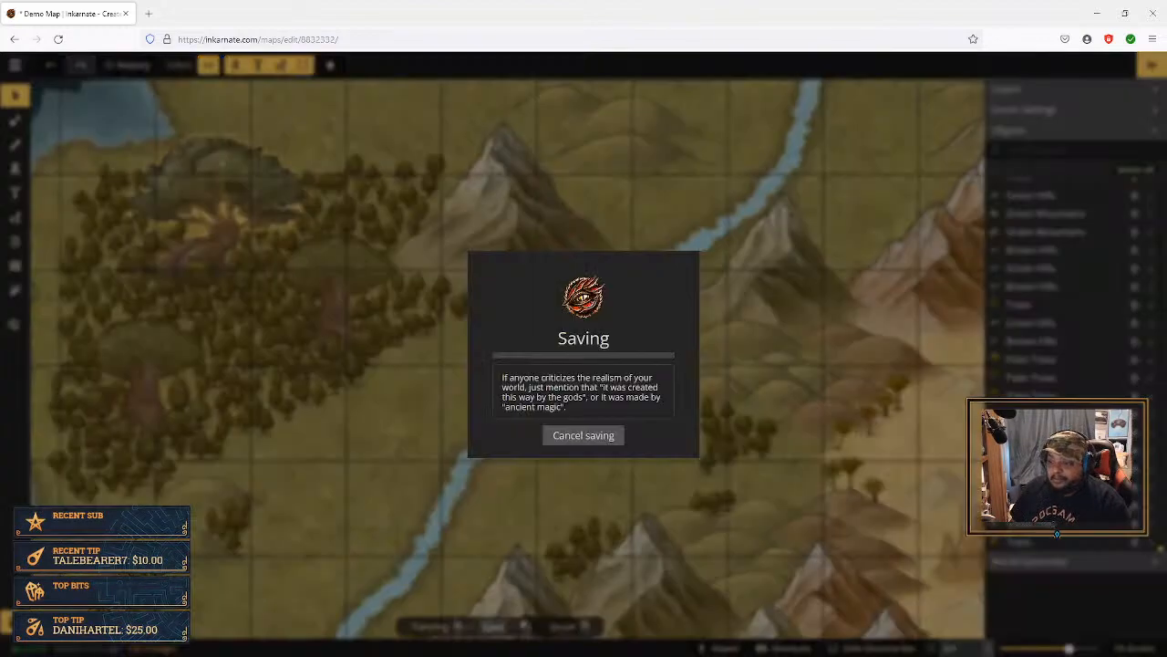
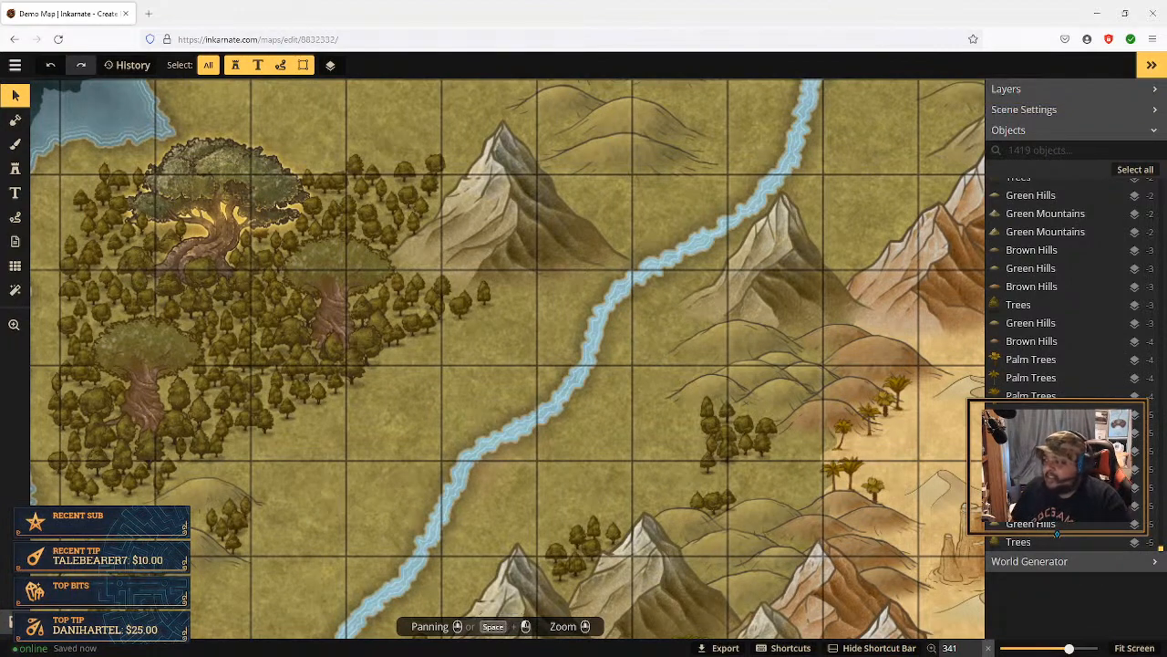
Step: Stamp a small cluster of four size 100 trees at the western end of the green hills east of the river
click(15, 168)
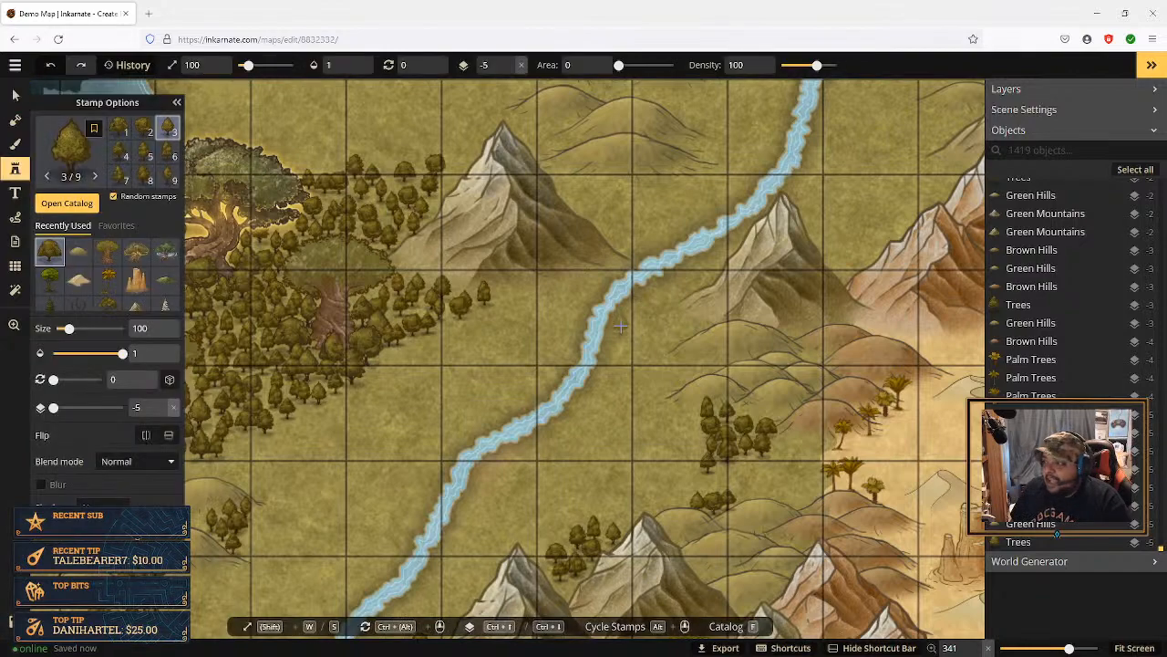
click(689, 365)
click(675, 374)
click(675, 374)
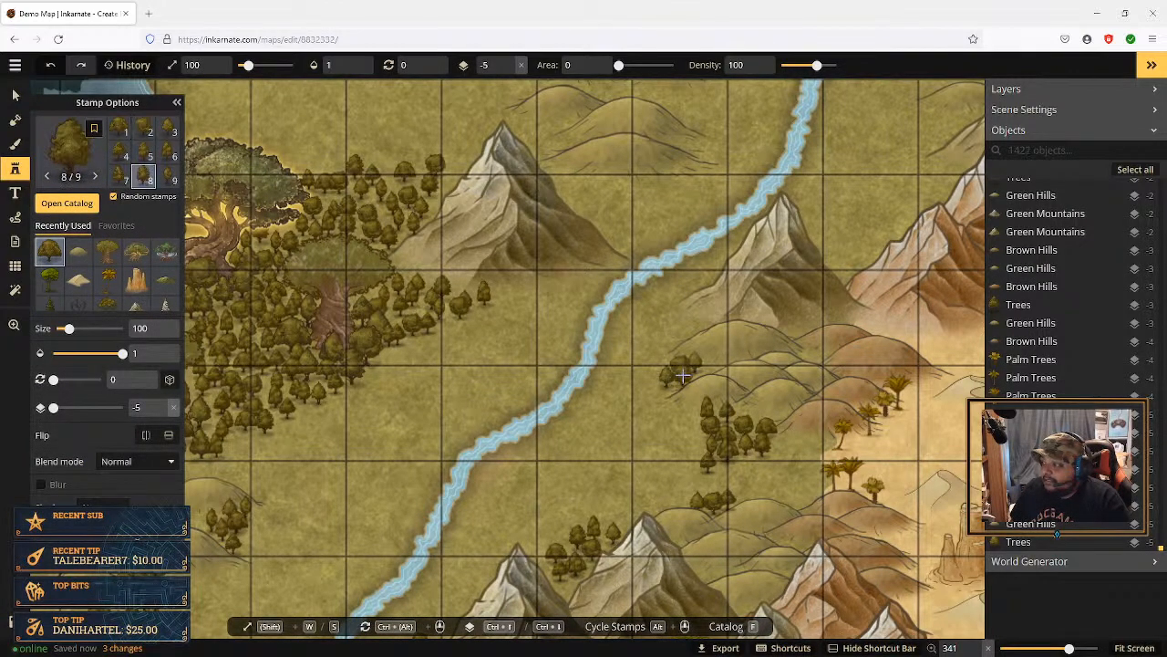
click(677, 371)
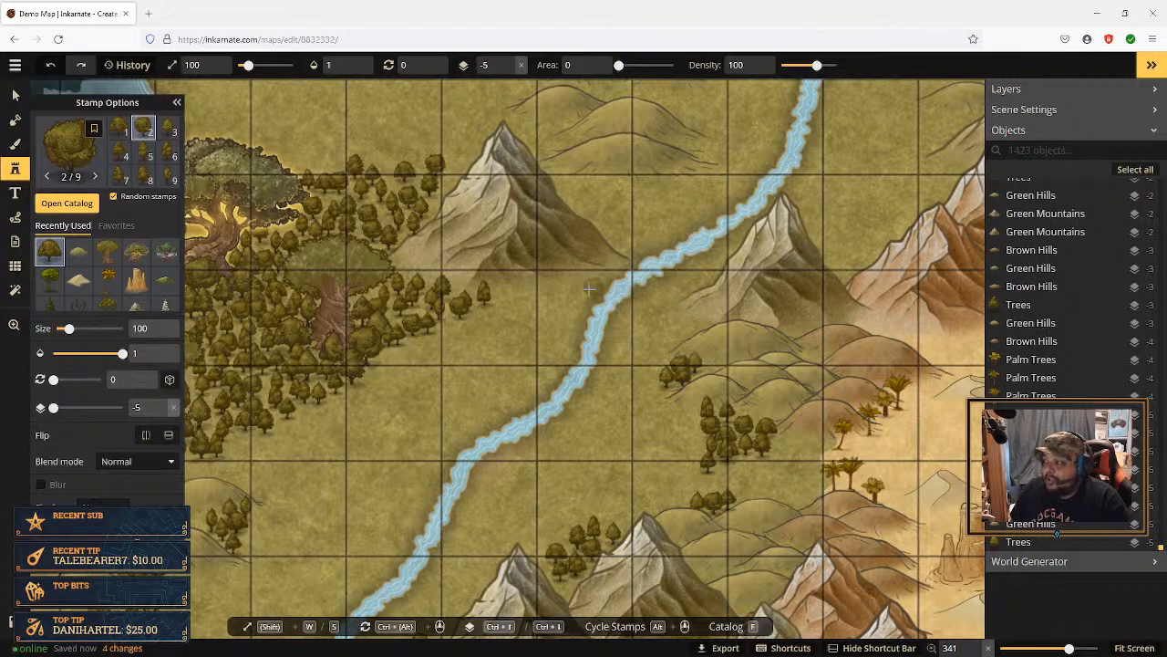
Step: Stamp a row of size 100 trees along the south-eastern foot of the grey mountain between the forest and the river
click(555, 289)
click(573, 285)
click(591, 280)
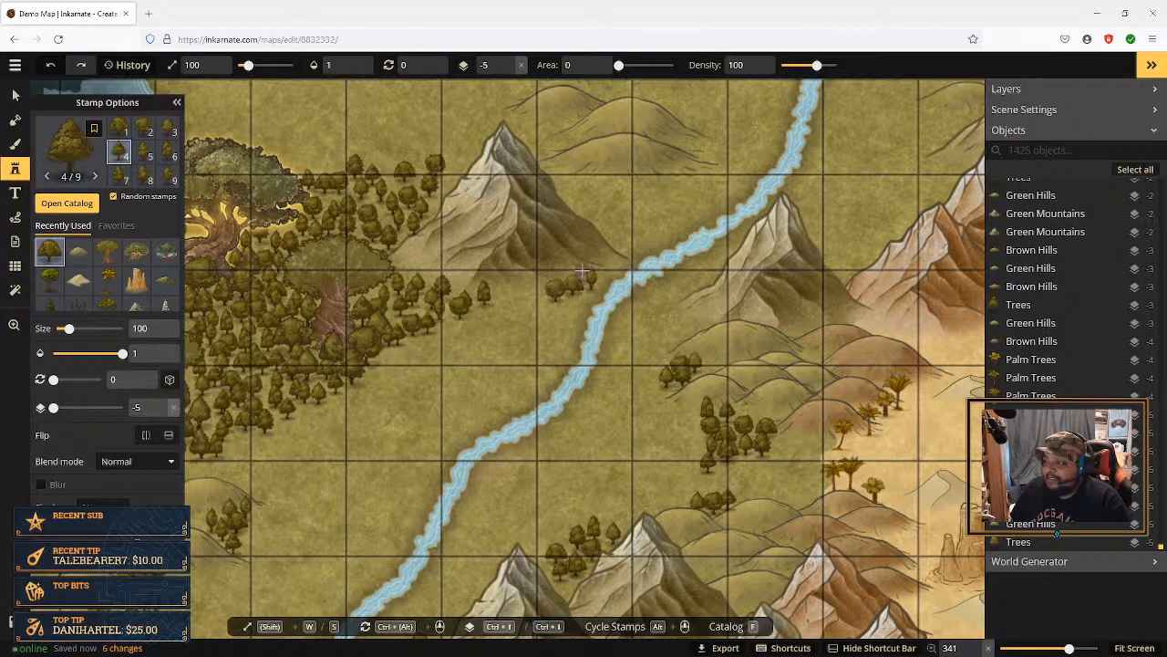
click(580, 281)
click(537, 289)
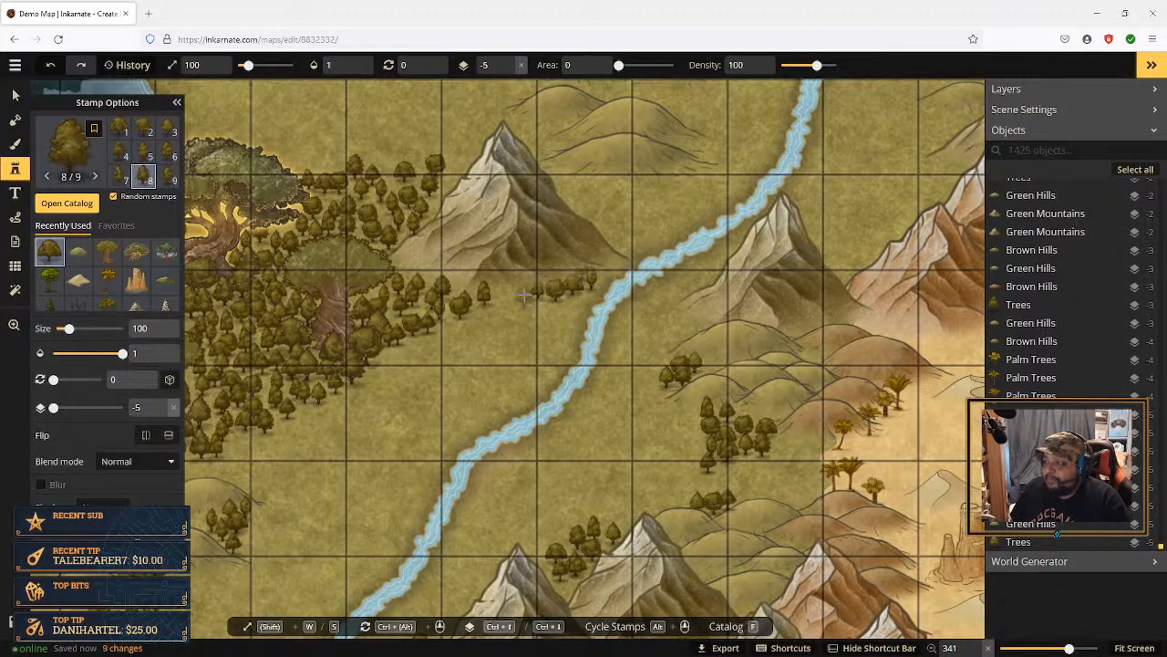
click(522, 294)
click(547, 306)
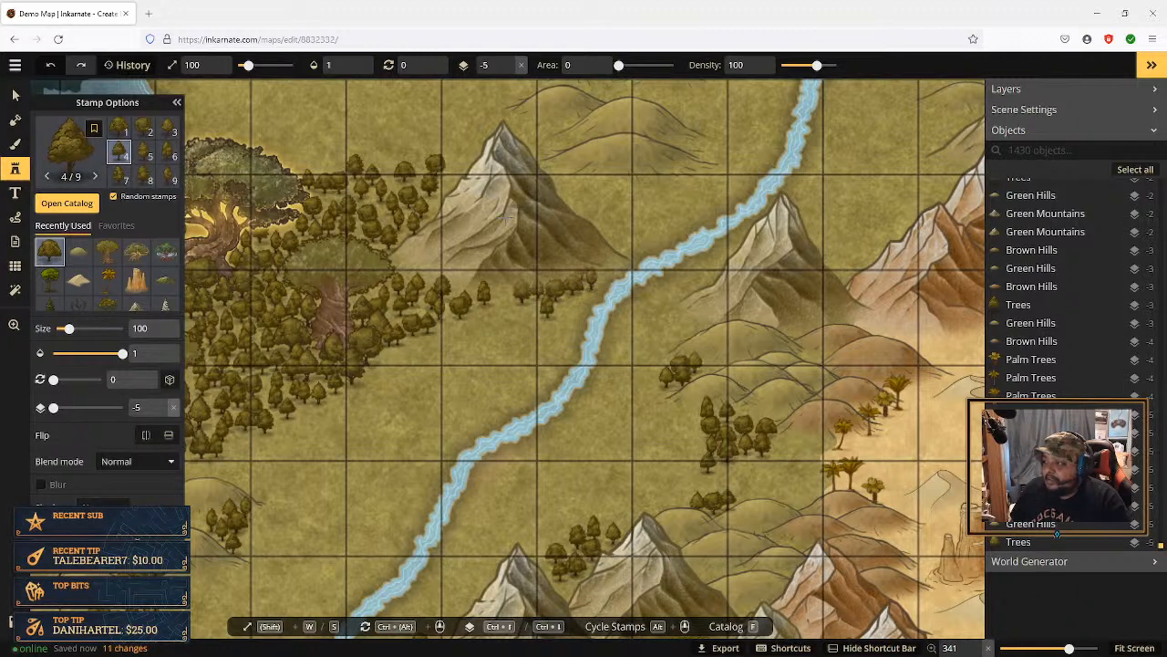
click(609, 266)
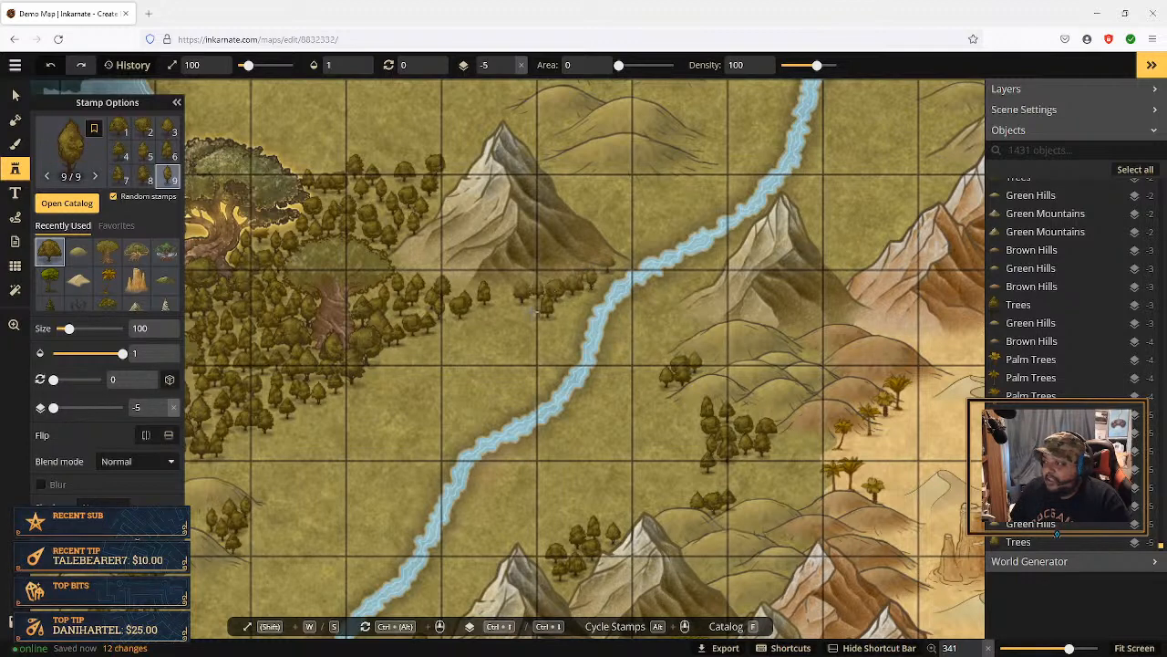
Step: Raise the easternmost tree of the new row through the layers until it sits in front of the grey mountain
key(v)
click(606, 264)
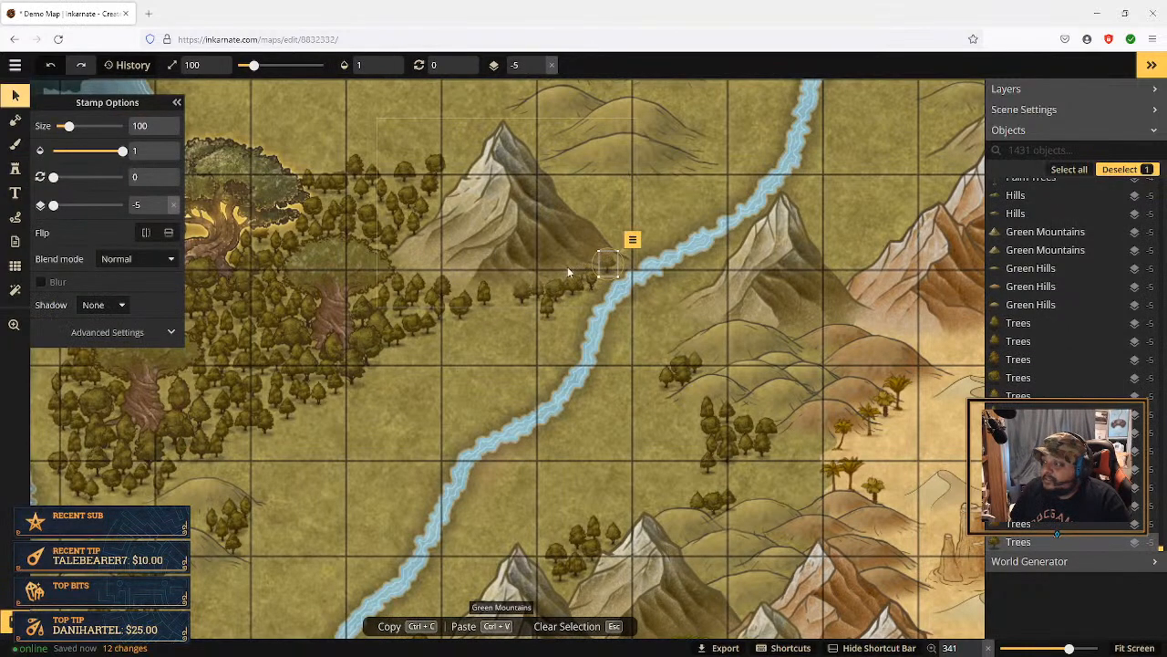
click(632, 240)
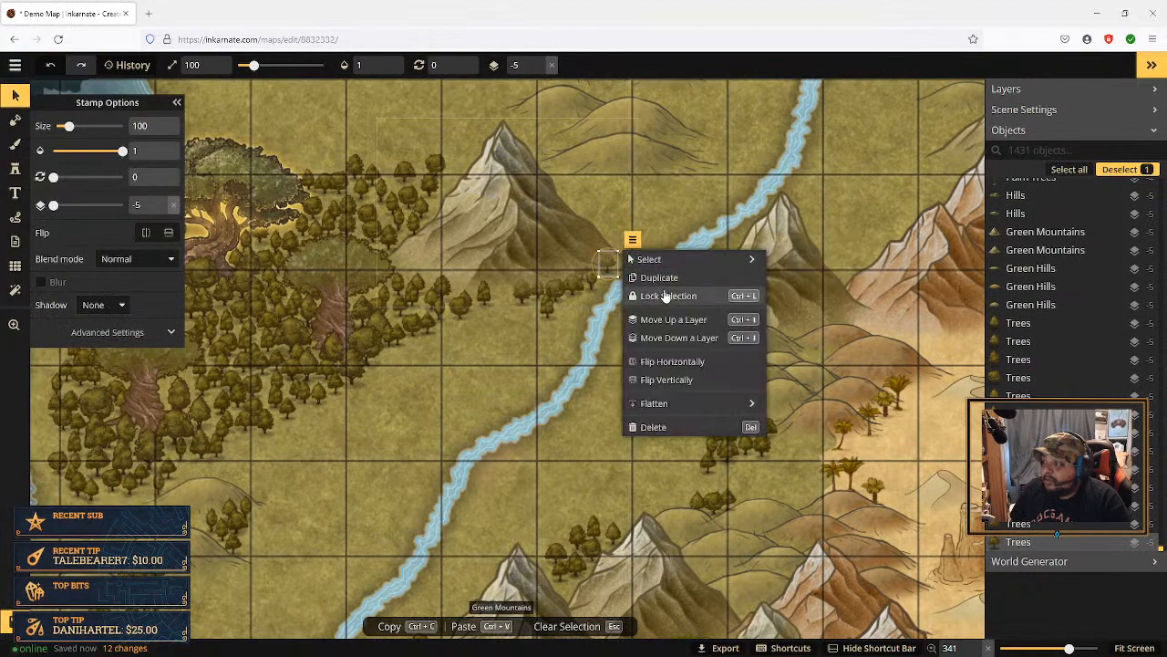
click(677, 321)
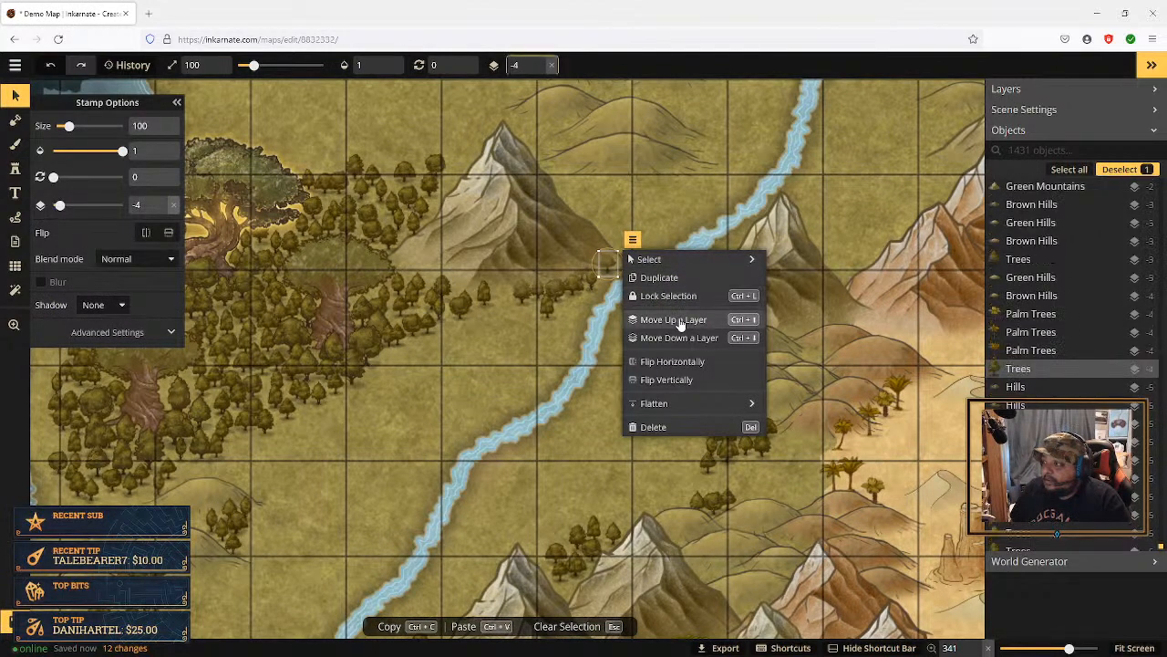
click(678, 324)
click(676, 320)
click(677, 320)
click(677, 320)
click(677, 320)
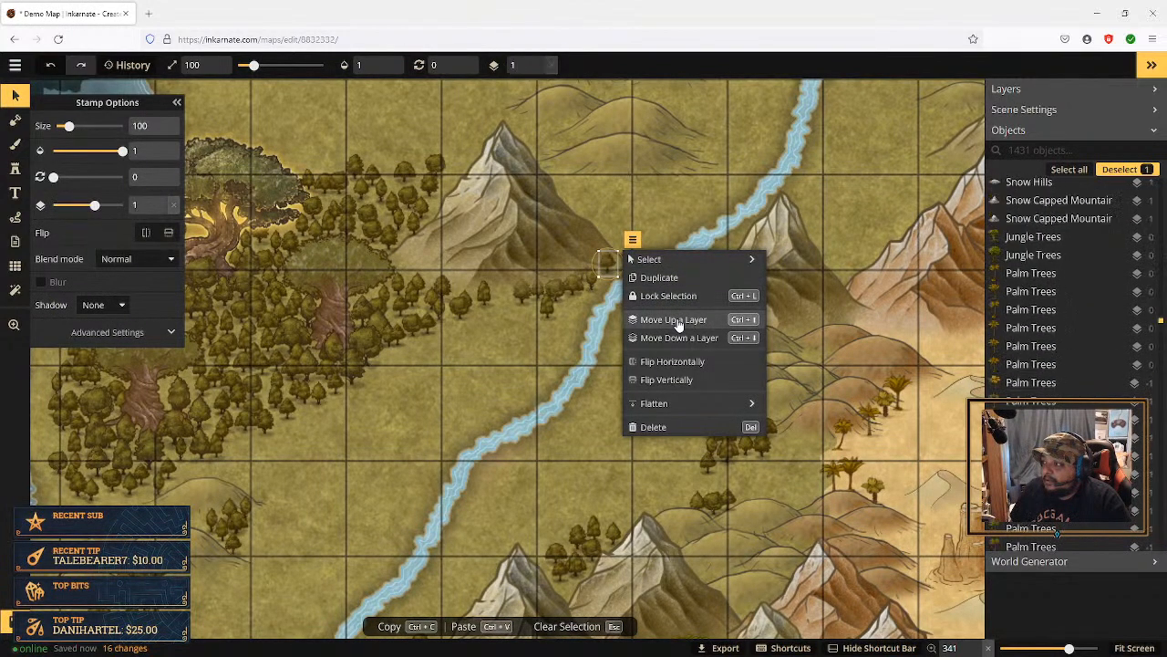
click(677, 320)
Step: Raise the second tree from the river in the row at the grey mountain's foot to layer 2
click(588, 281)
click(616, 254)
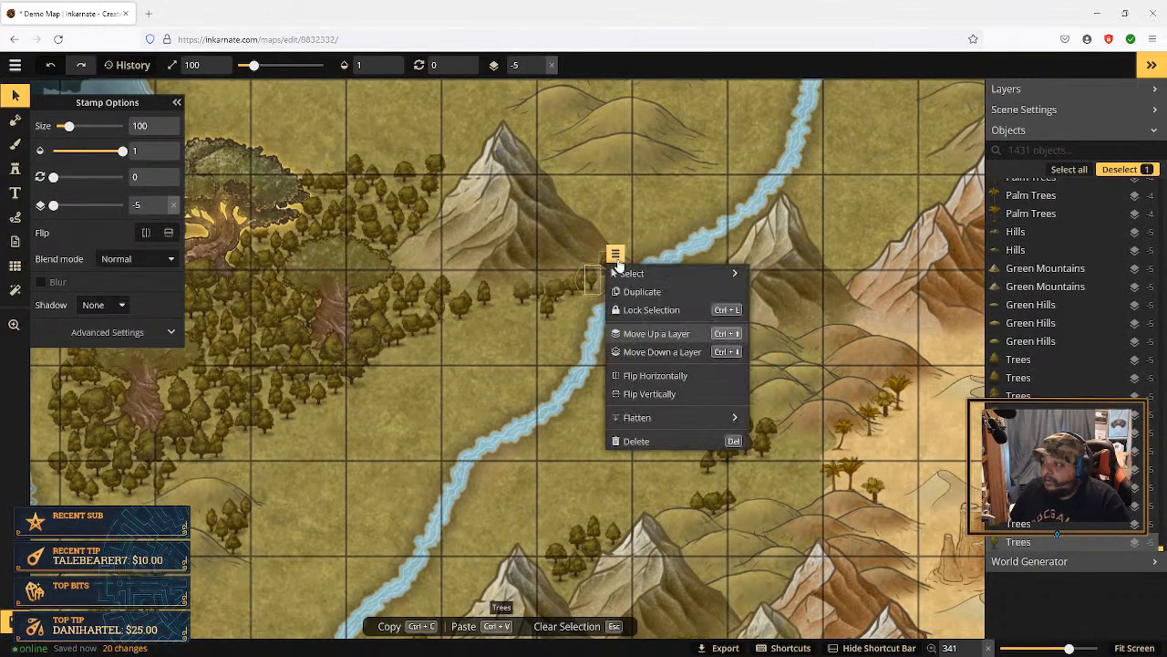
click(656, 334)
click(656, 337)
click(657, 337)
click(657, 336)
click(657, 337)
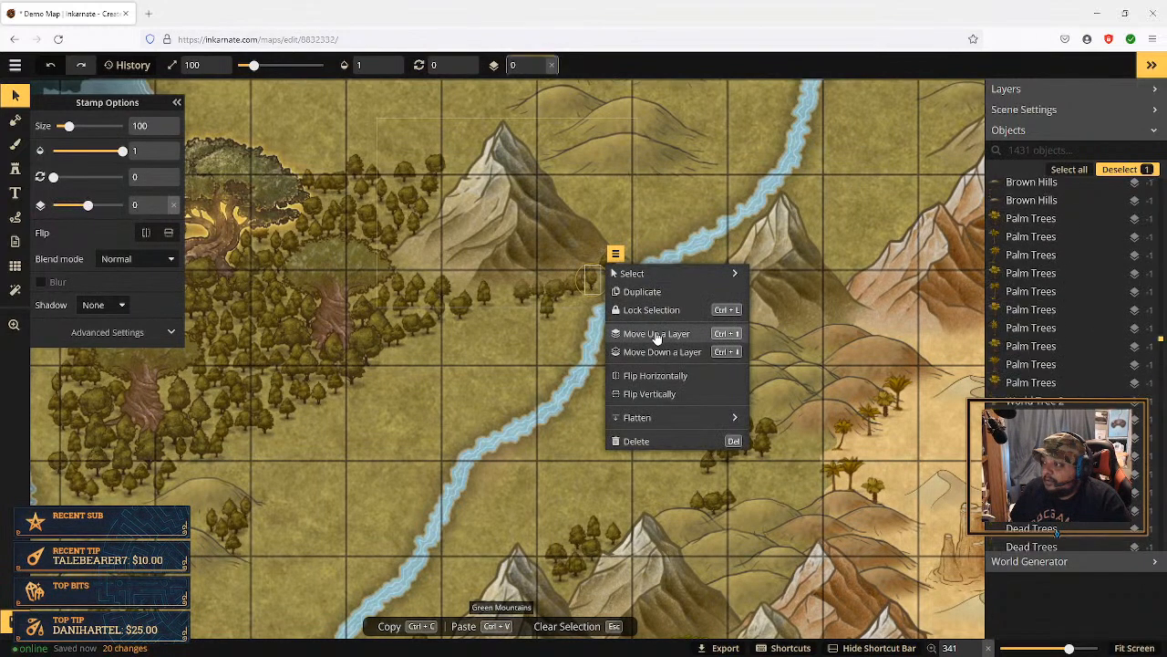
click(656, 337)
click(657, 337)
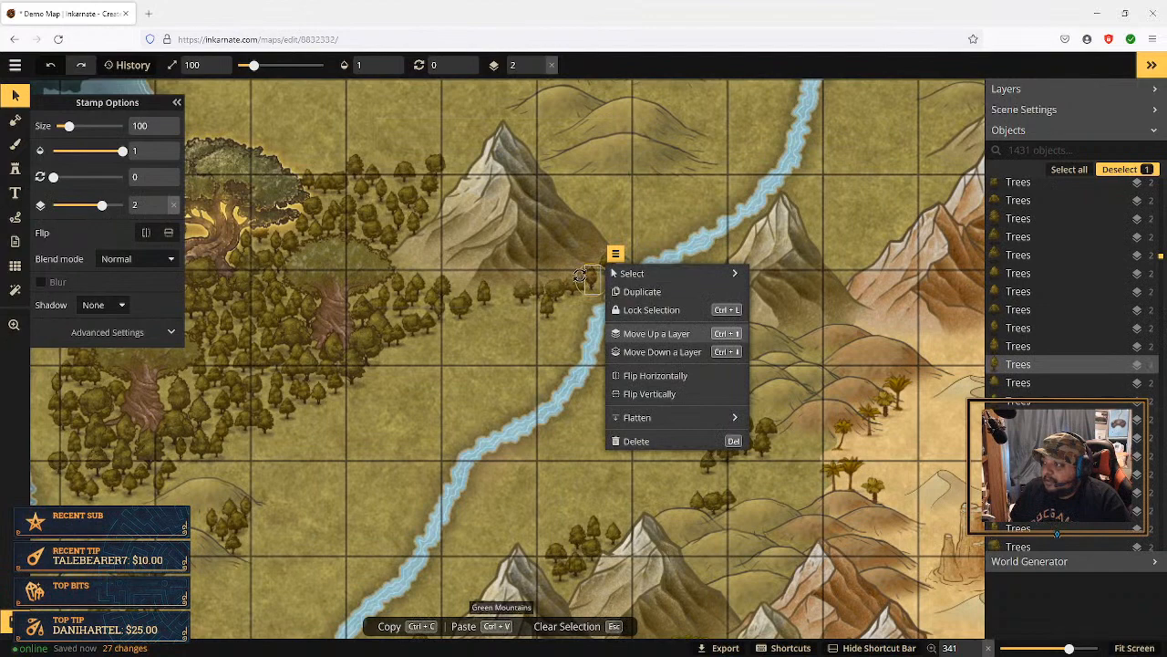
Step: Raise the third tree from the river in the mountain-foot row to layer 3 and clear the selection
click(580, 276)
click(572, 289)
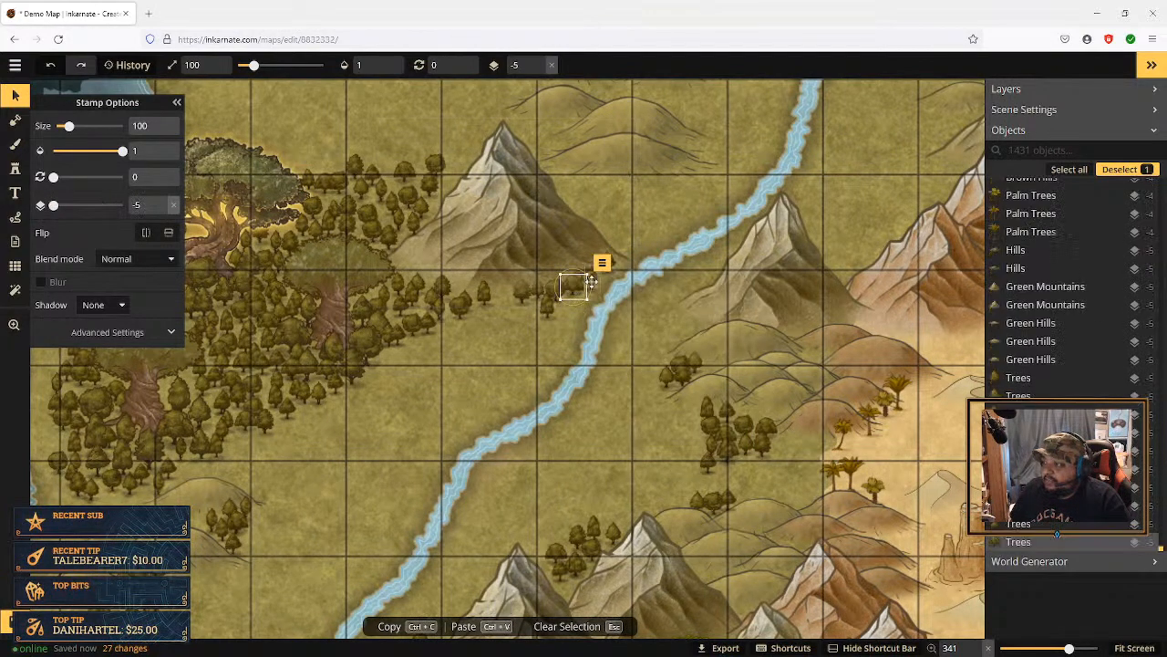
click(603, 266)
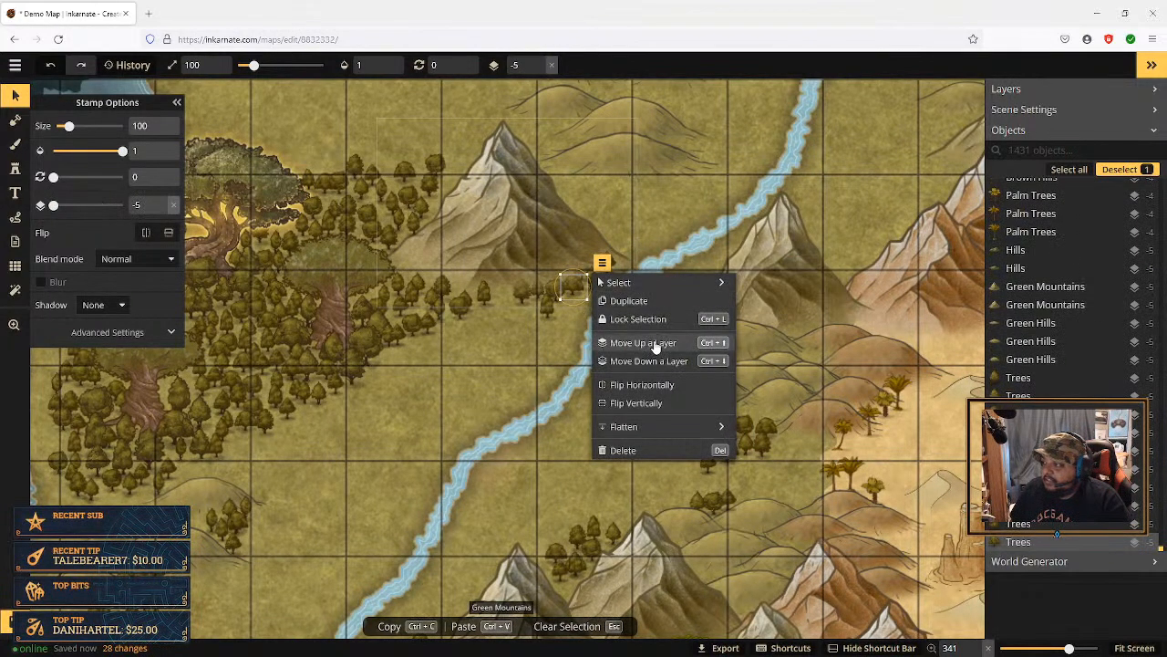
click(655, 344)
click(656, 344)
click(656, 344)
click(655, 344)
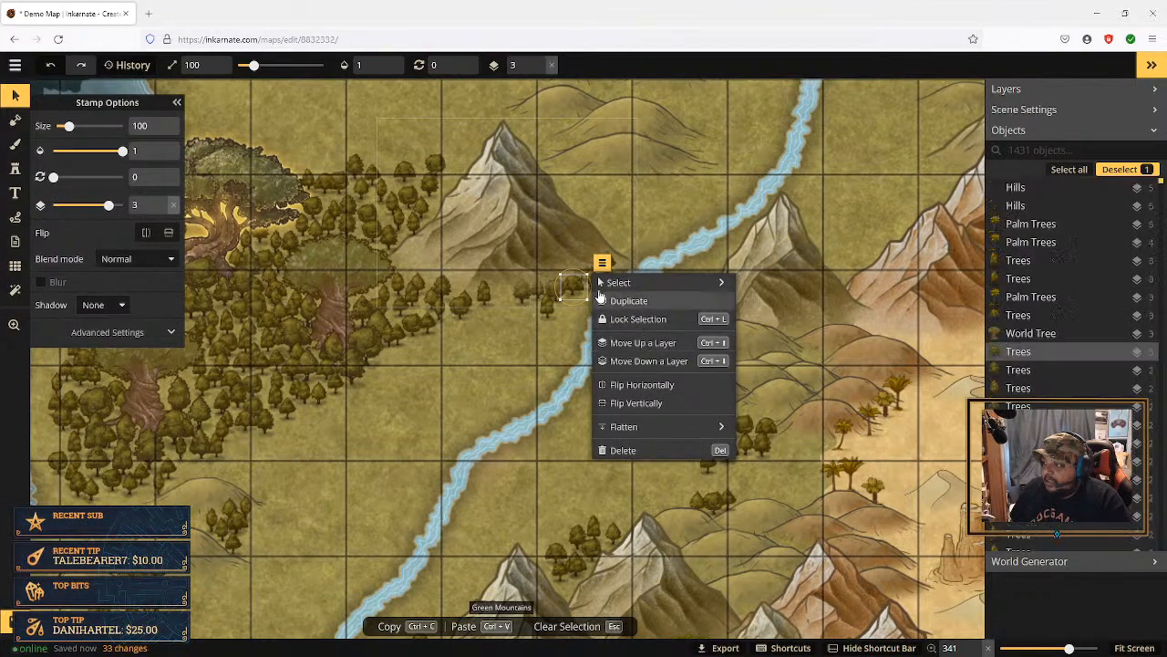
click(580, 273)
click(542, 337)
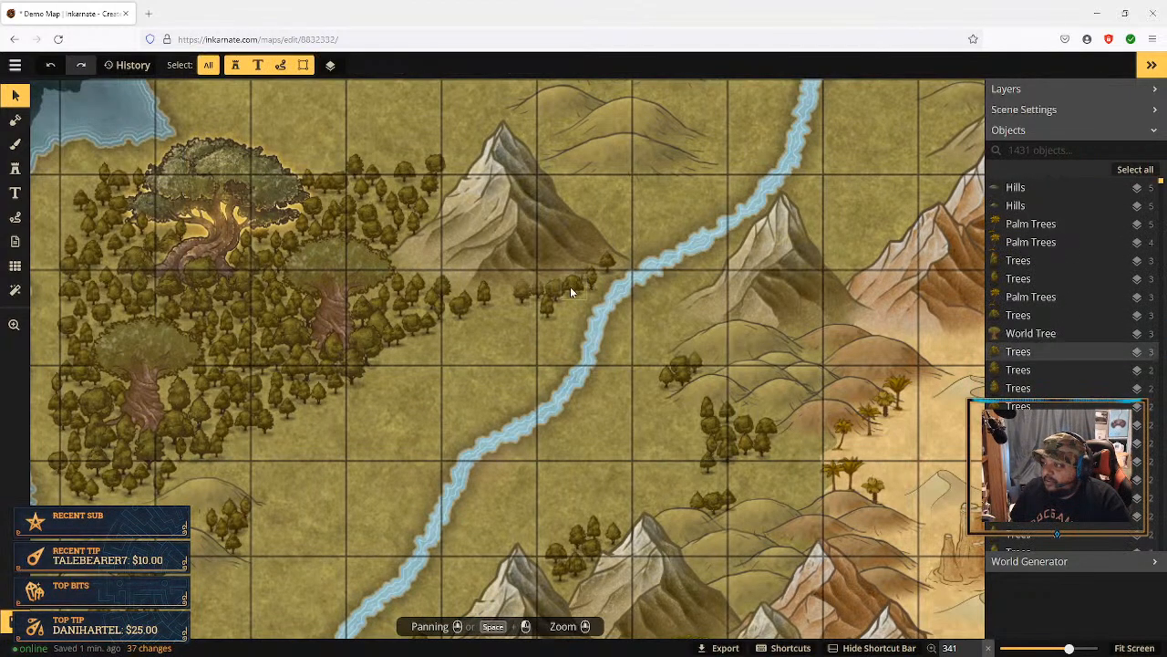
Step: Raise the tree hidden behind the mountain's edge, just above the layer 3 tree, to layer 3 as well
click(575, 289)
click(575, 290)
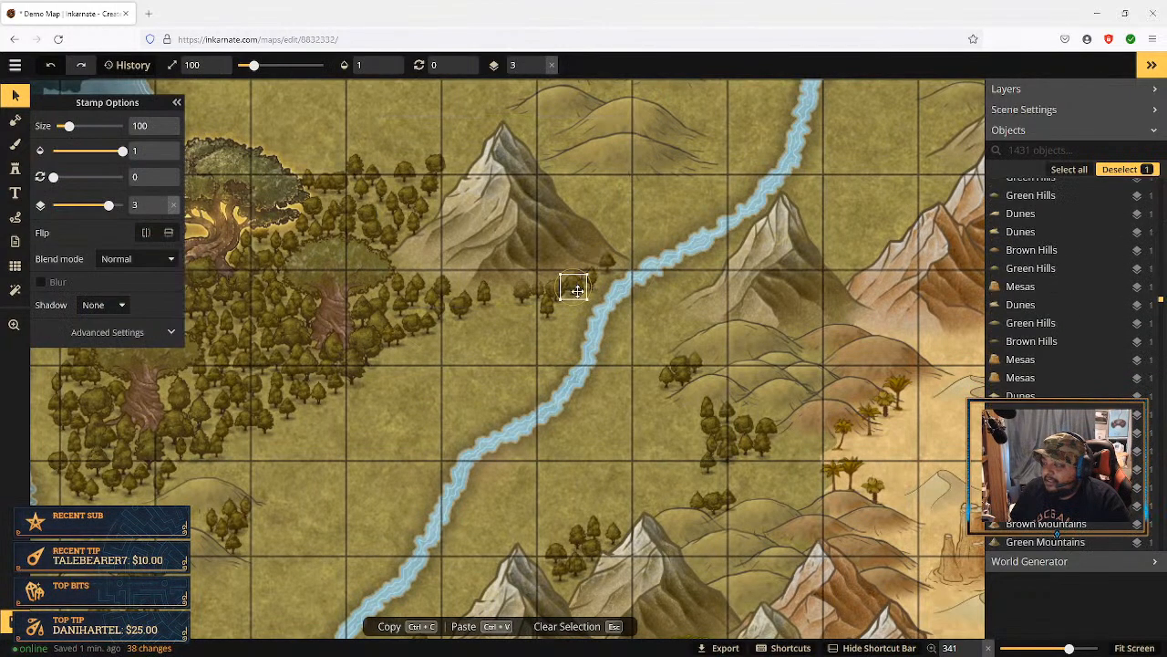
click(582, 271)
click(609, 250)
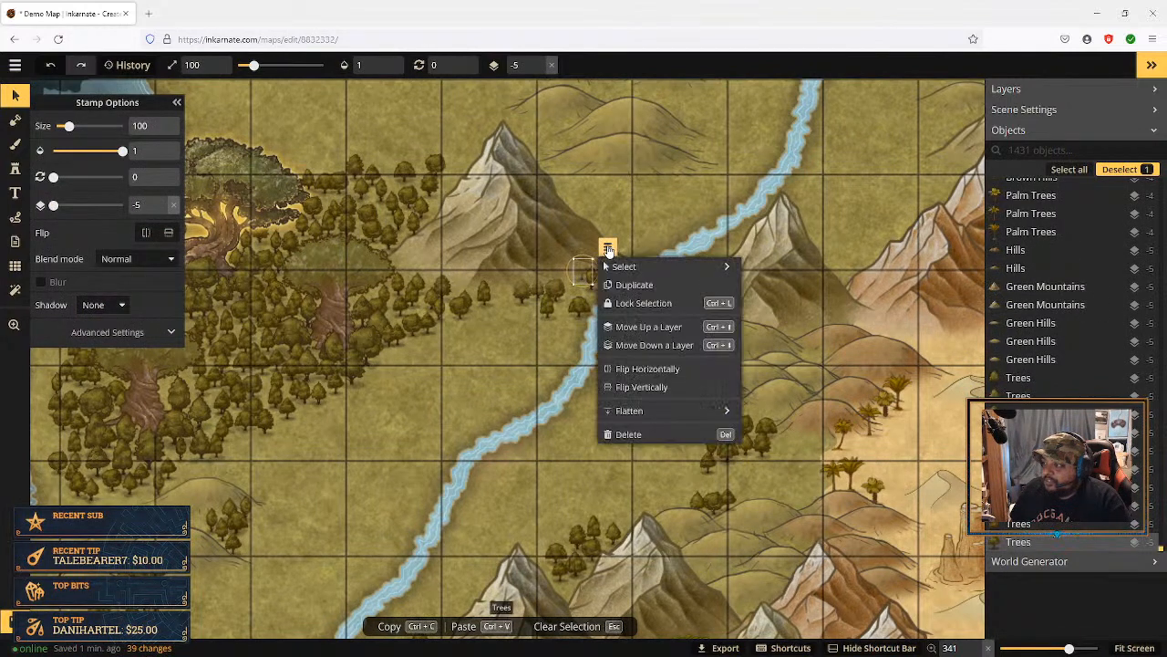
click(647, 327)
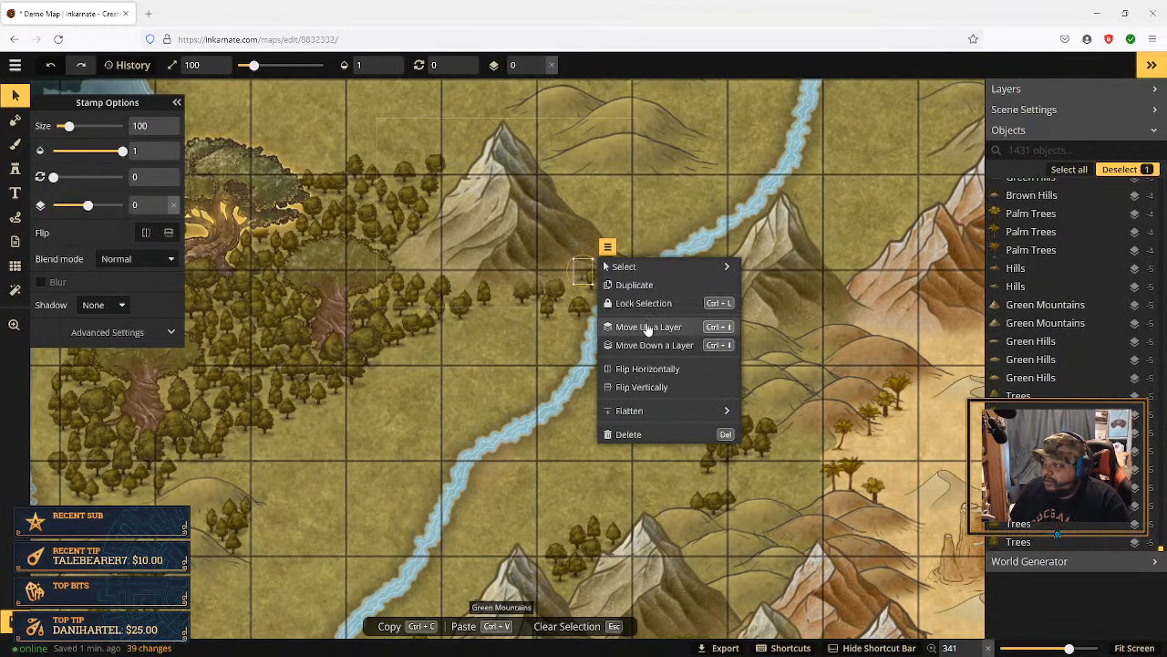
click(648, 328)
click(647, 328)
click(644, 328)
Step: Reposition the lower layer 3 tree so it stands within the row at the mountain's foot, and clear the selection
click(583, 309)
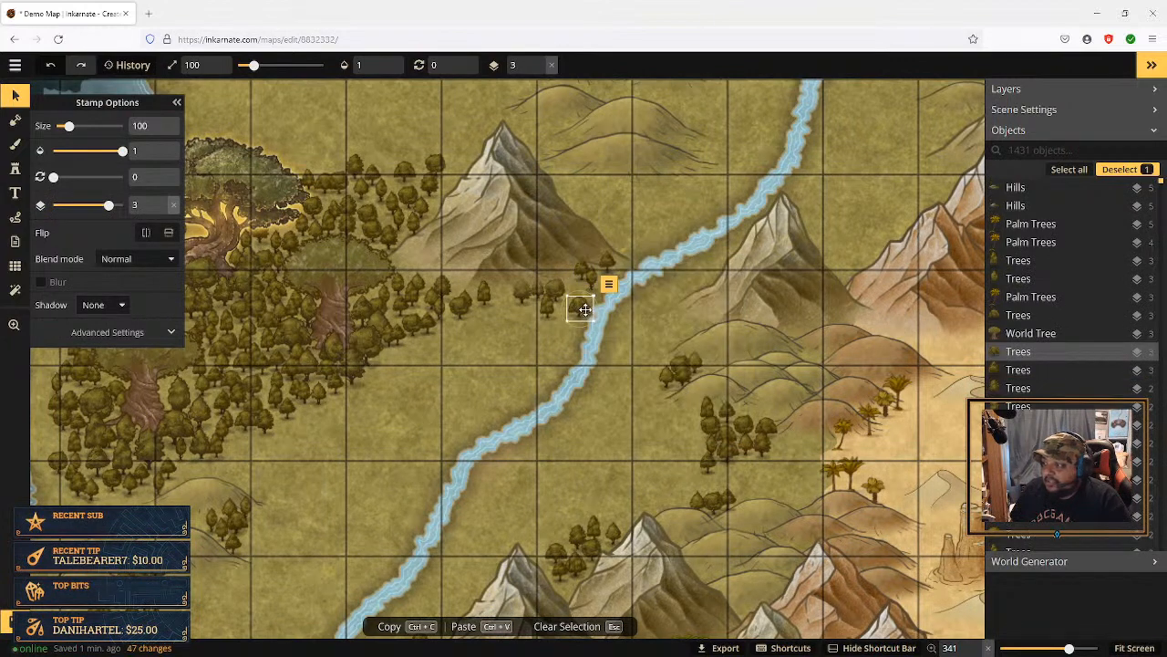
drag(585, 309, 577, 283)
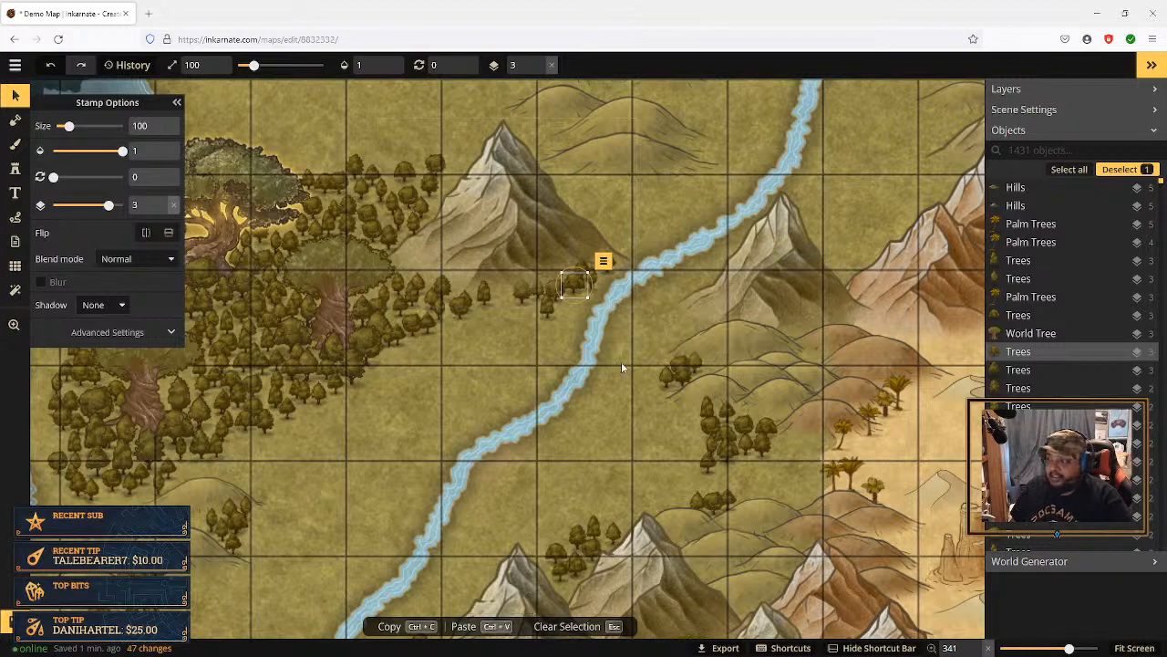
click(546, 341)
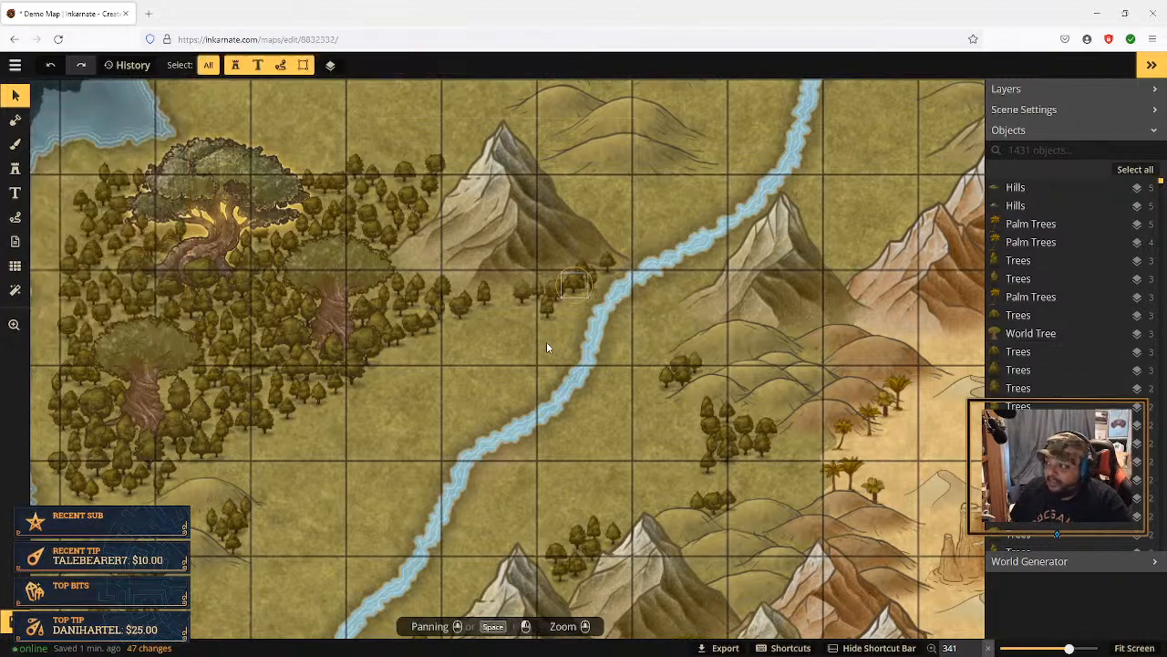
Step: Raise the westernmost tree of the mountain-foot row to layer 2 and clear the selection
click(521, 299)
right_click(544, 279)
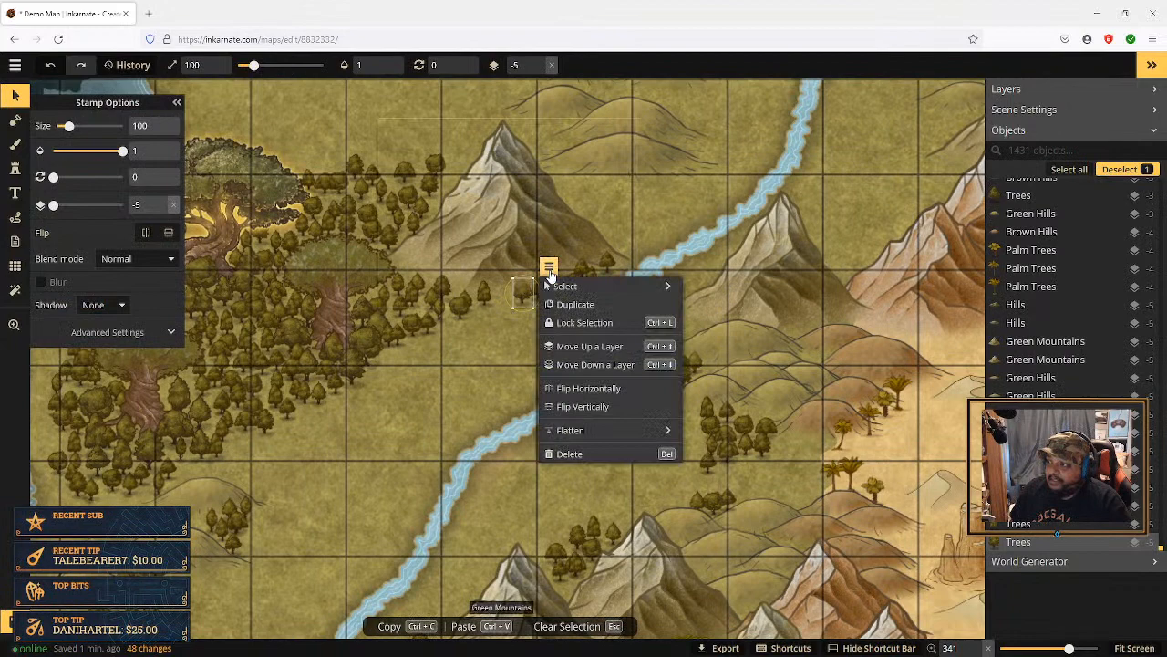
click(606, 348)
click(606, 348)
click(606, 347)
click(607, 347)
click(606, 348)
click(606, 347)
click(607, 348)
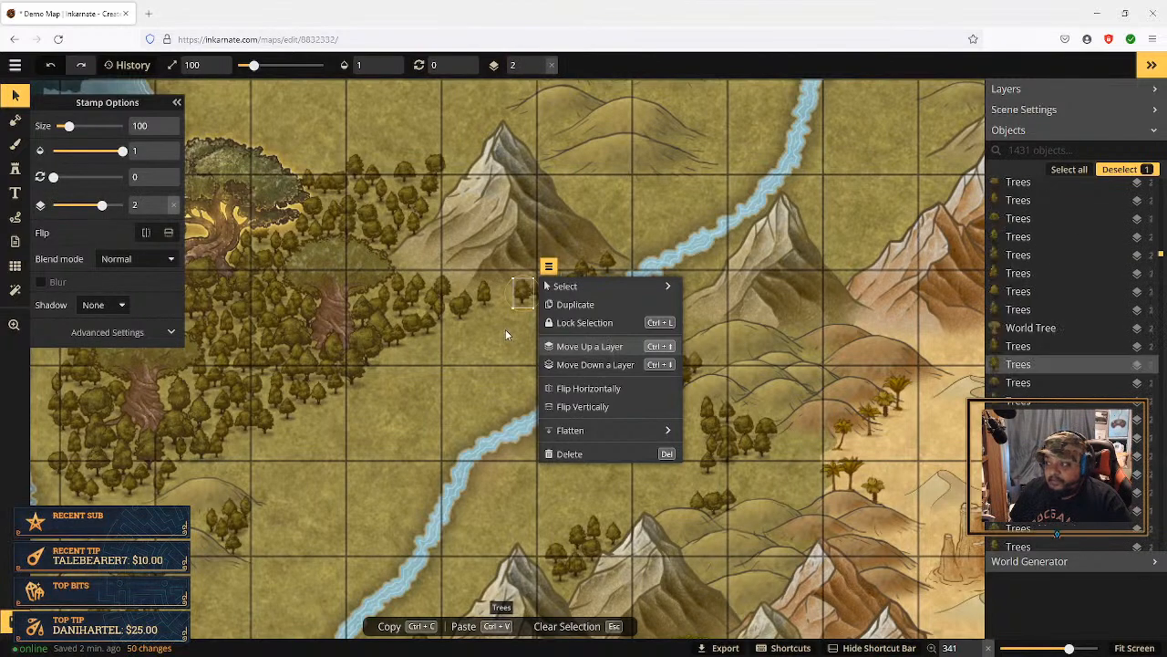
click(507, 335)
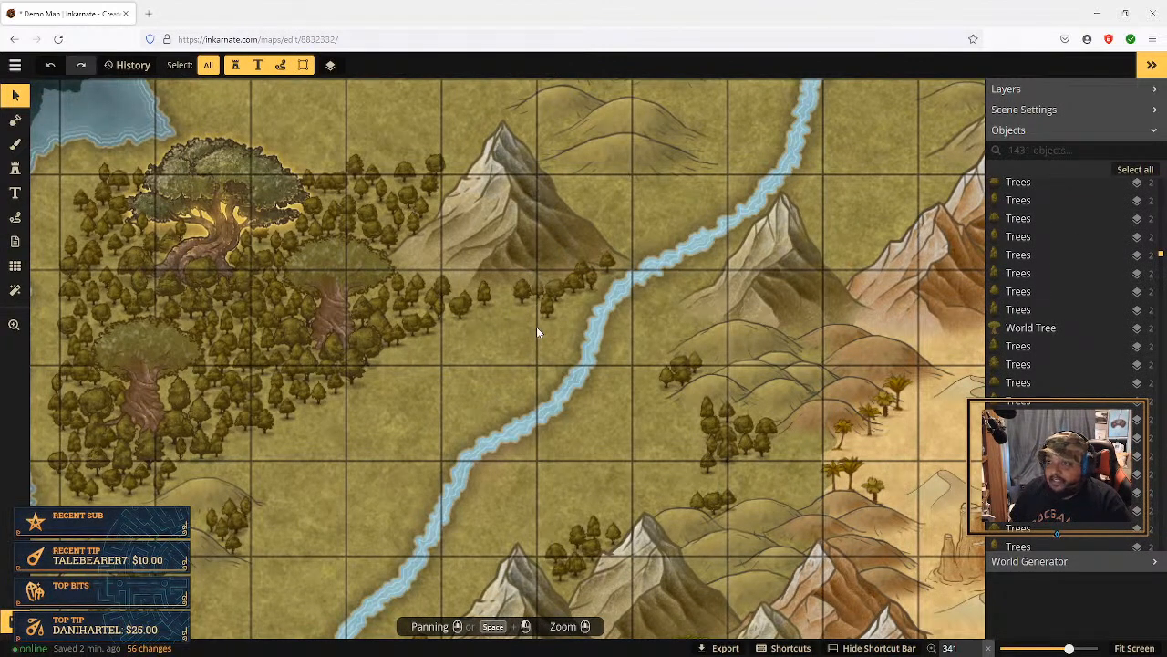
Step: Raise the second tree from the western end of the mountain-foot row to layer 2 and clear the selection
click(535, 289)
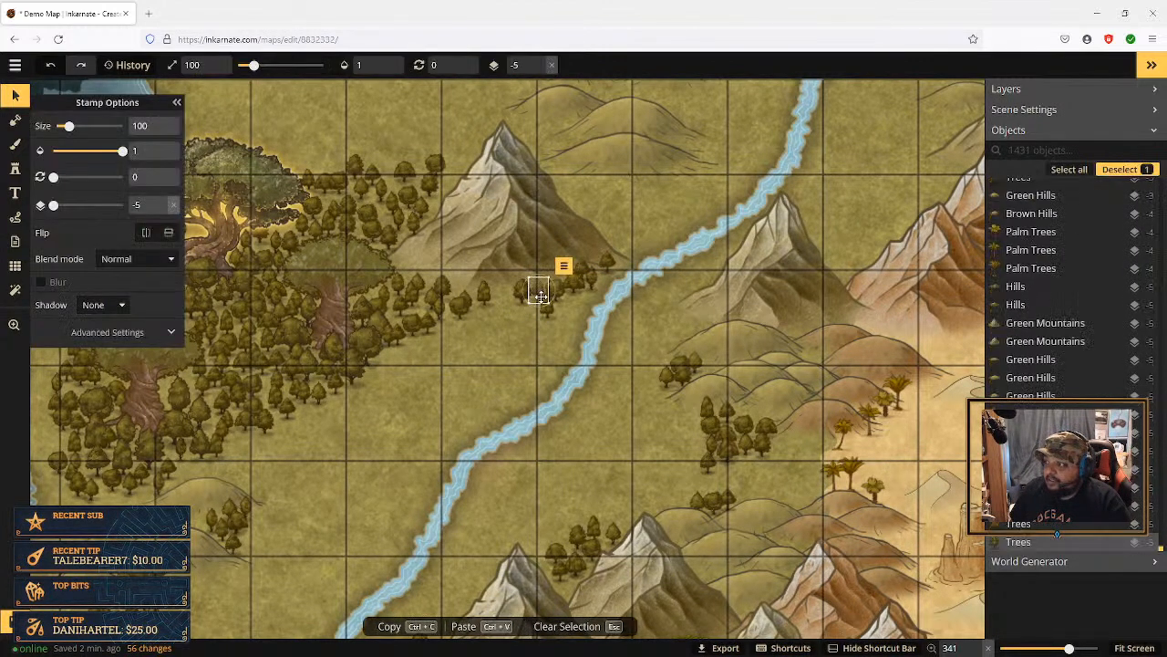
click(564, 265)
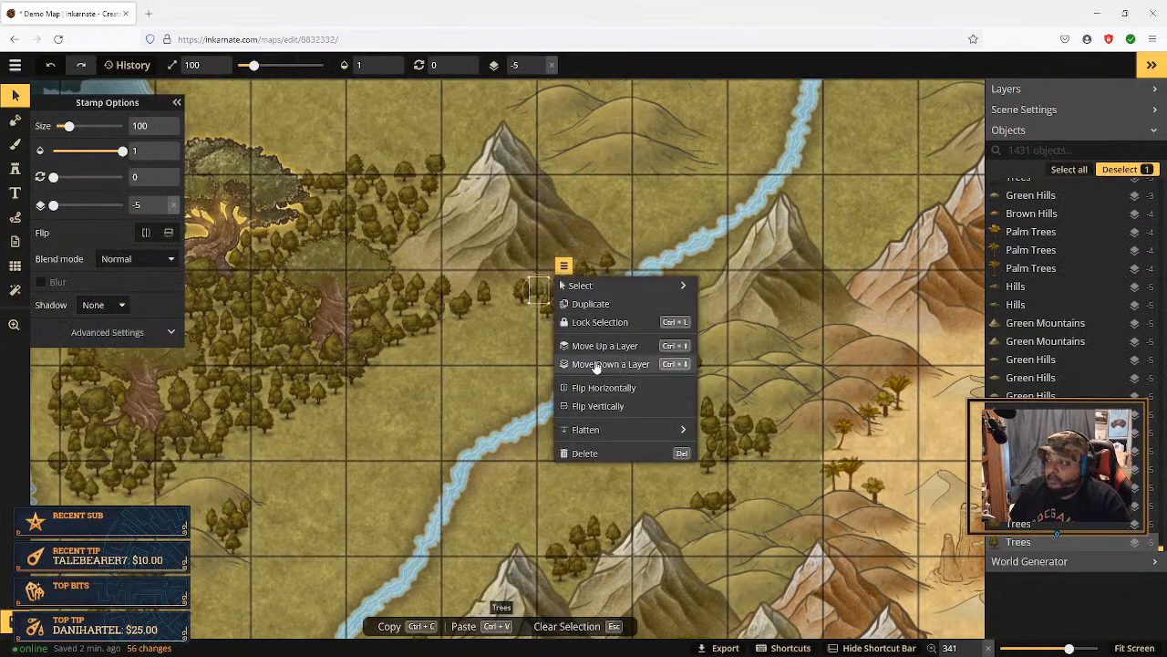
click(614, 349)
click(614, 349)
click(614, 350)
click(614, 349)
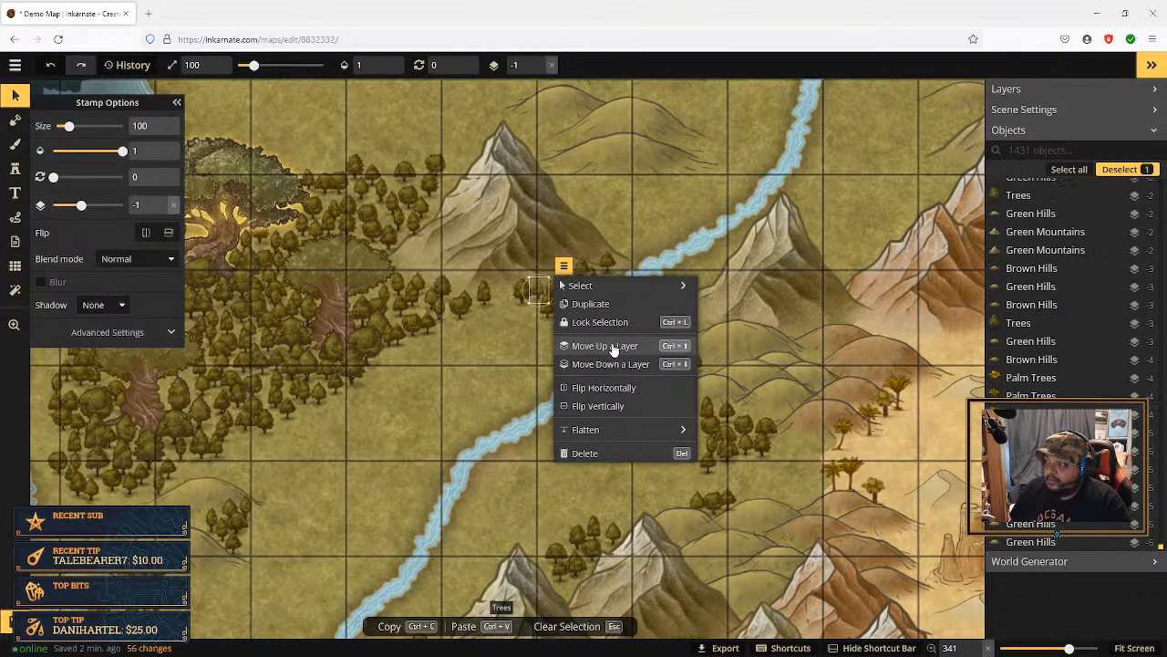
click(614, 349)
click(614, 349)
click(613, 349)
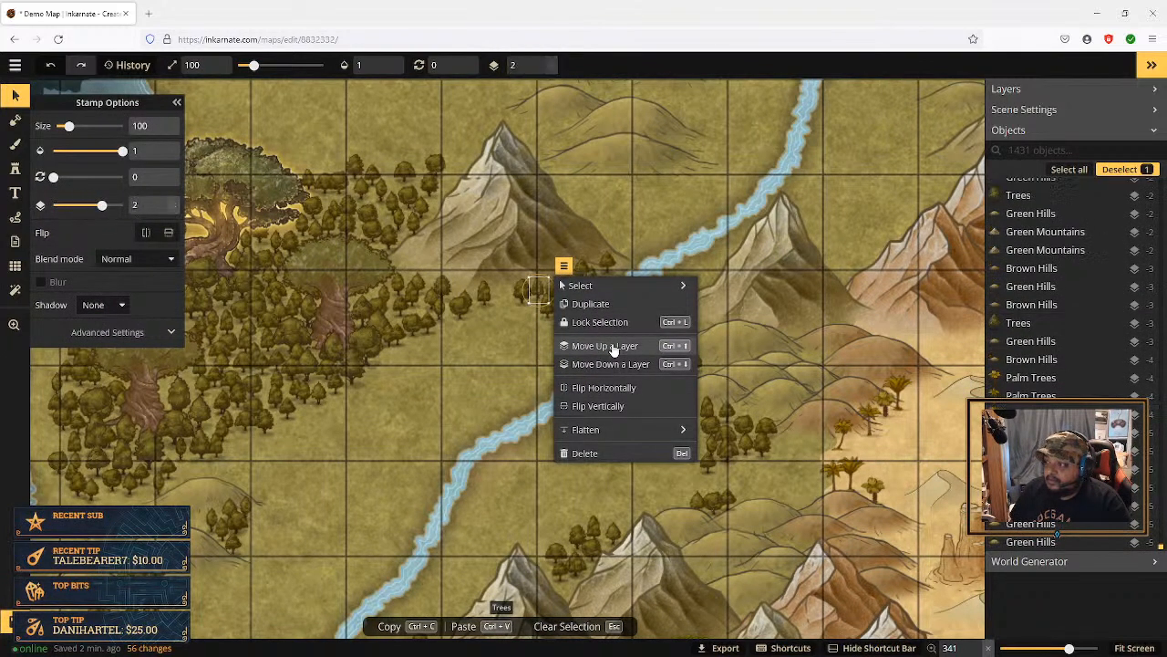
click(487, 332)
click(487, 333)
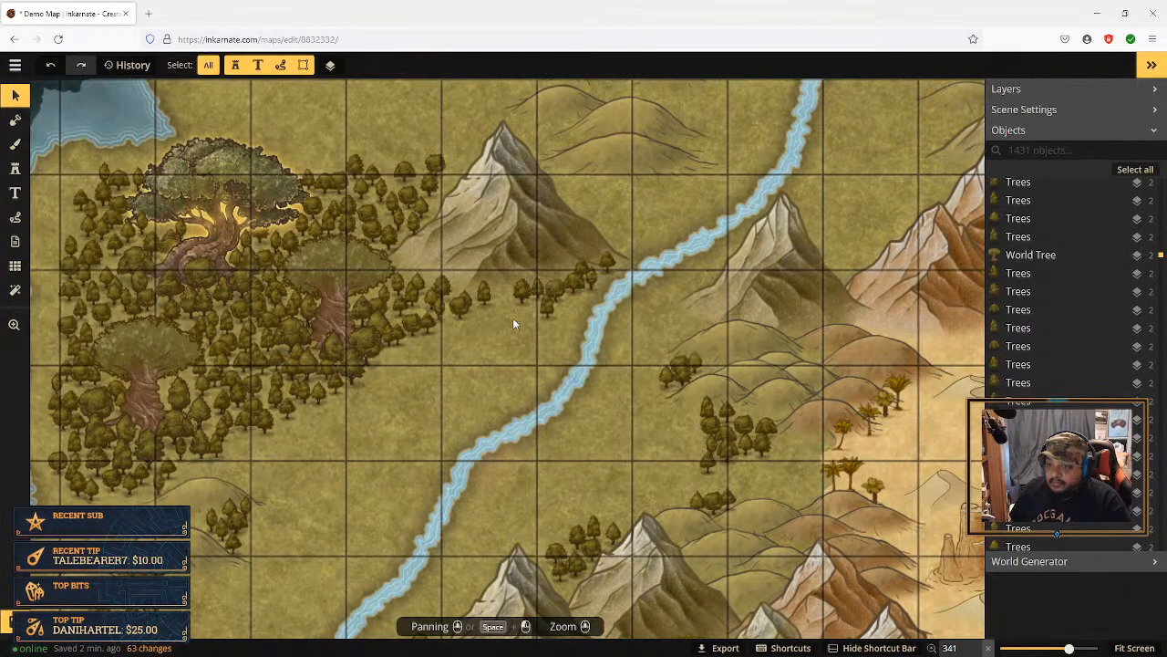
Step: Raise the lower tree near the eastern end of the mountain-foot row to layer 3 and clear the selection
click(550, 288)
click(581, 267)
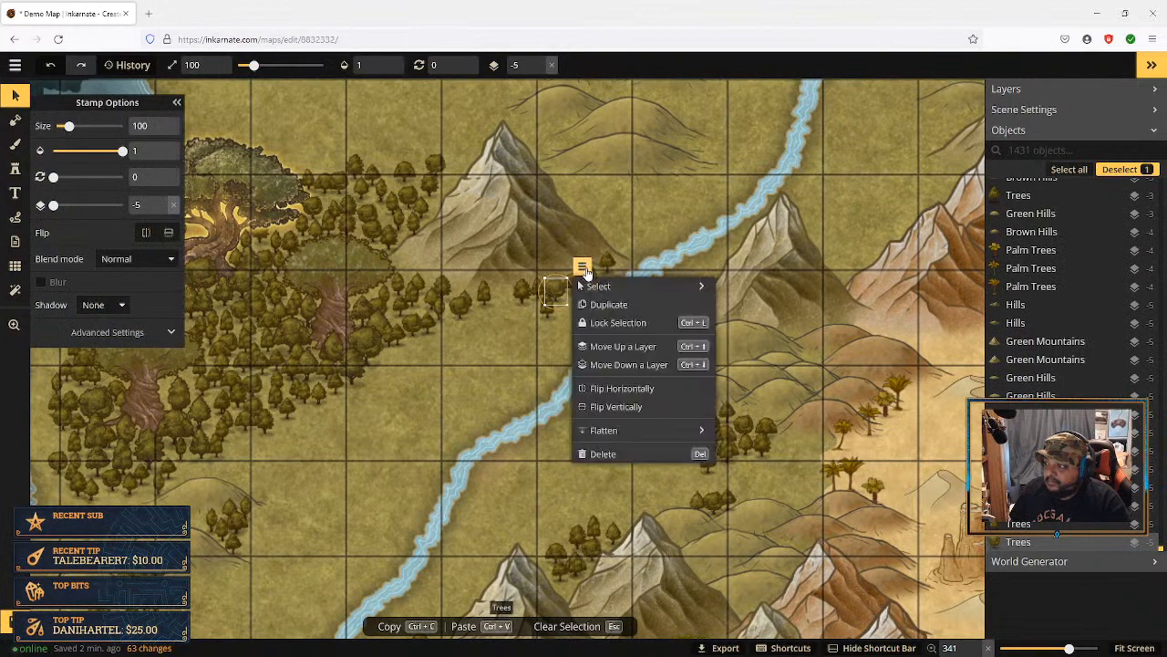
click(616, 349)
click(616, 349)
click(616, 349)
click(617, 349)
click(617, 349)
click(617, 349)
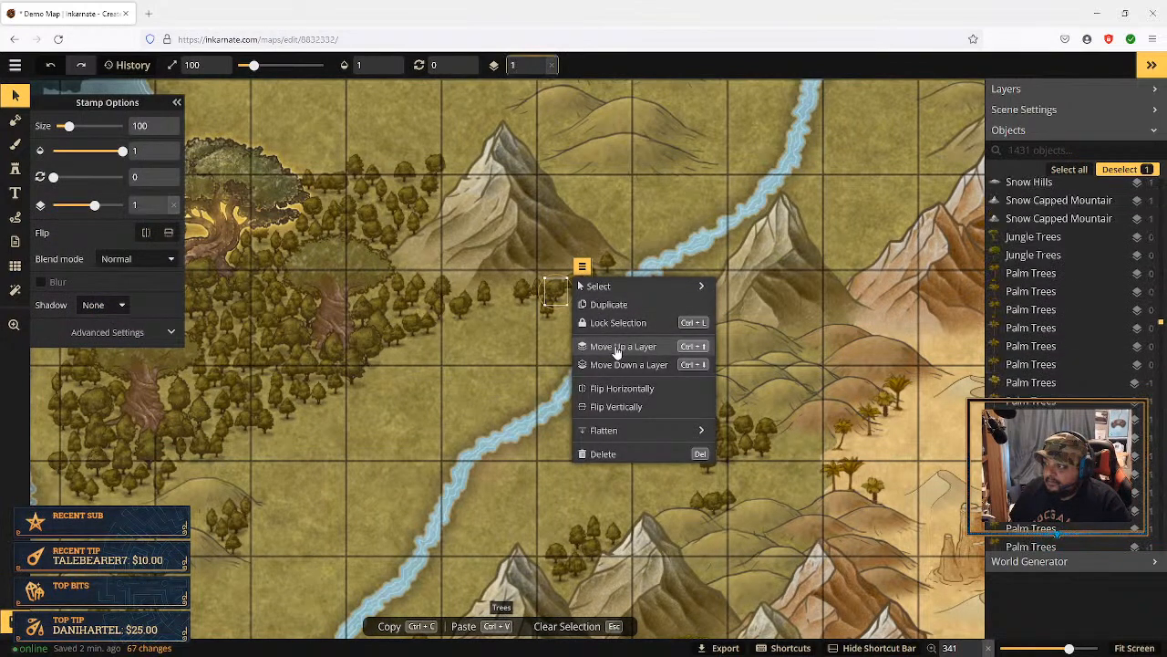
click(616, 349)
click(617, 350)
click(526, 330)
click(531, 316)
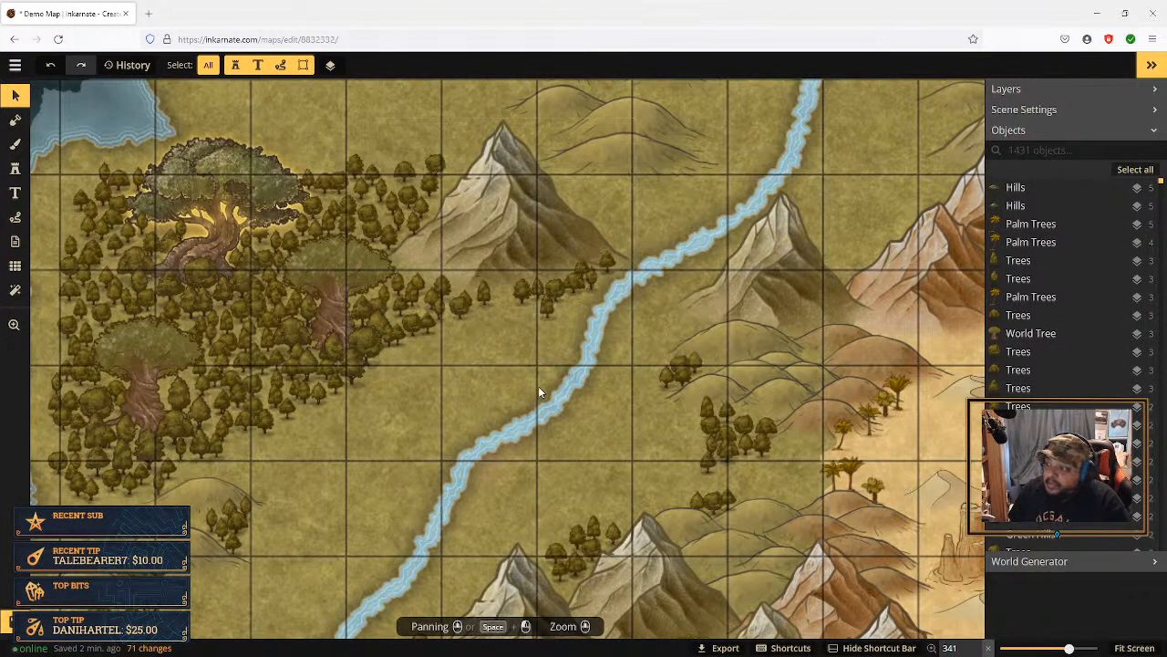
Step: Save the map and bring the whole map into view
drag(462, 429, 484, 276)
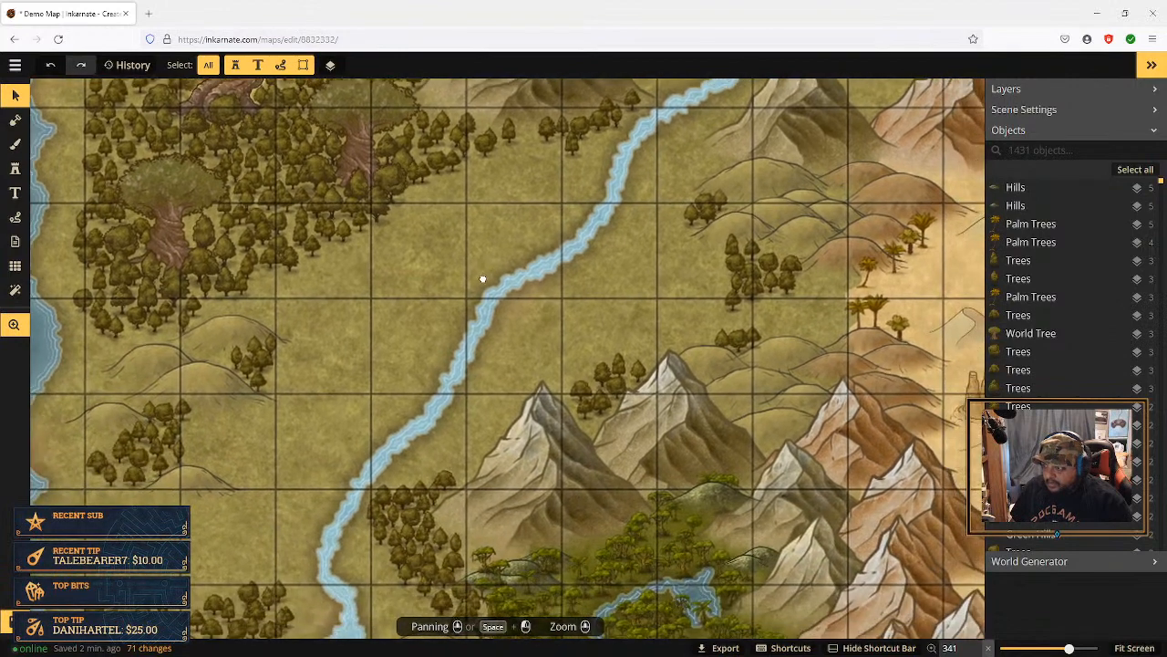
click(15, 623)
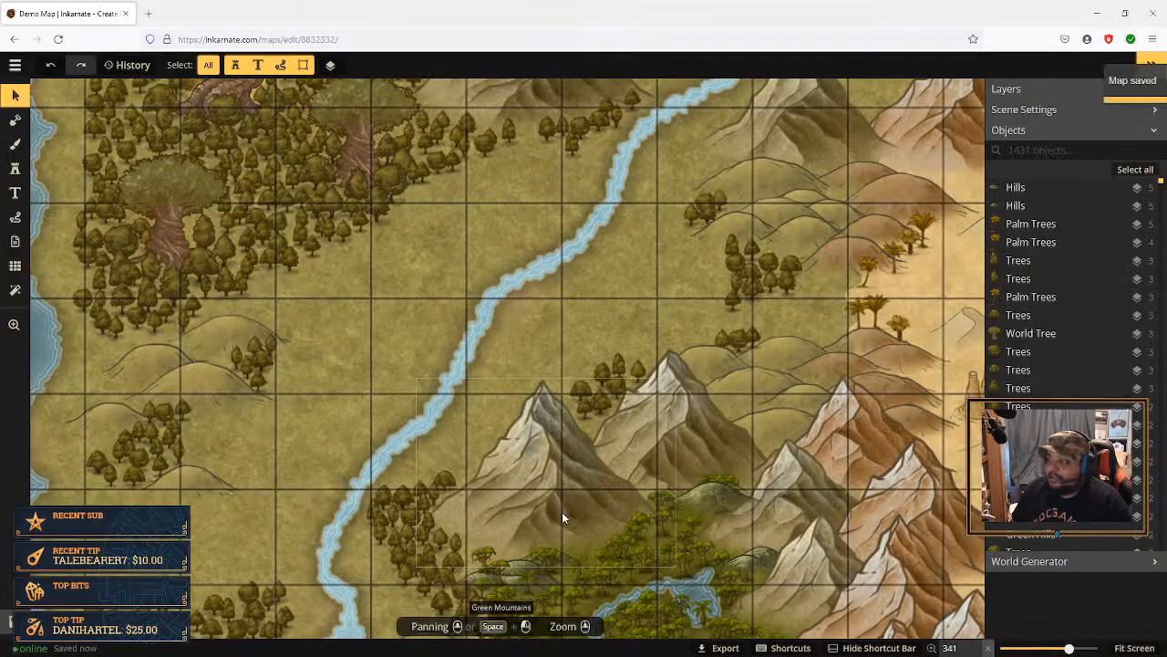
click(1134, 649)
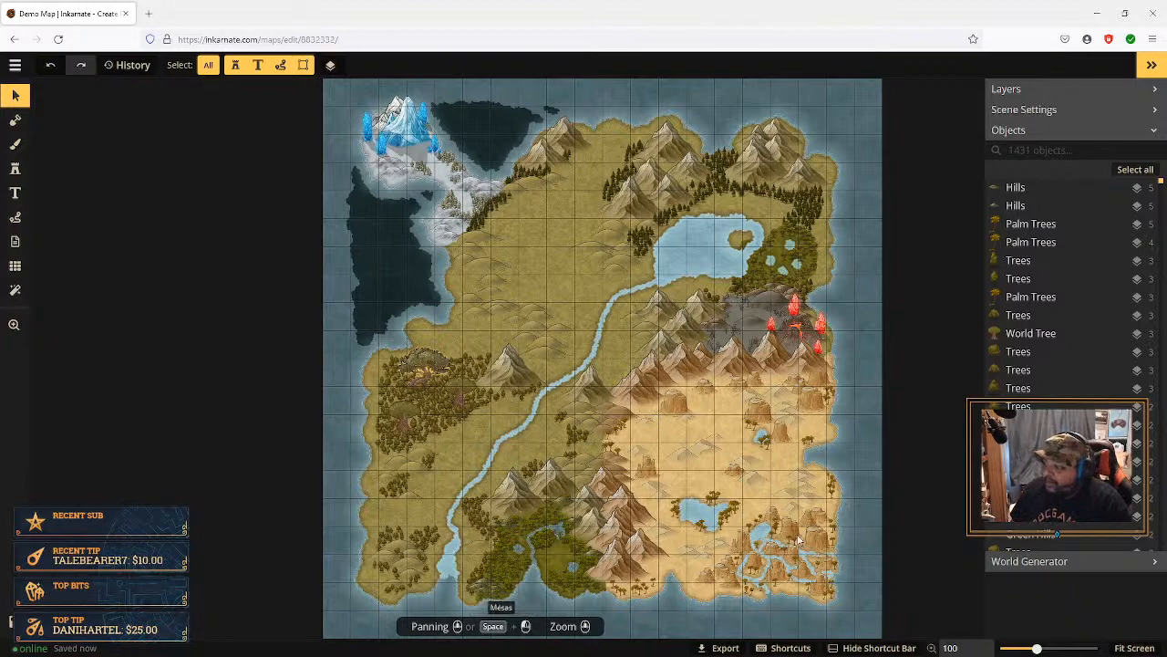
Step: Place size 100 palm trees on layer 3, one among the southeastern desert mesas and one at the oasis lake's northern shore
scroll(806, 547, up, 10)
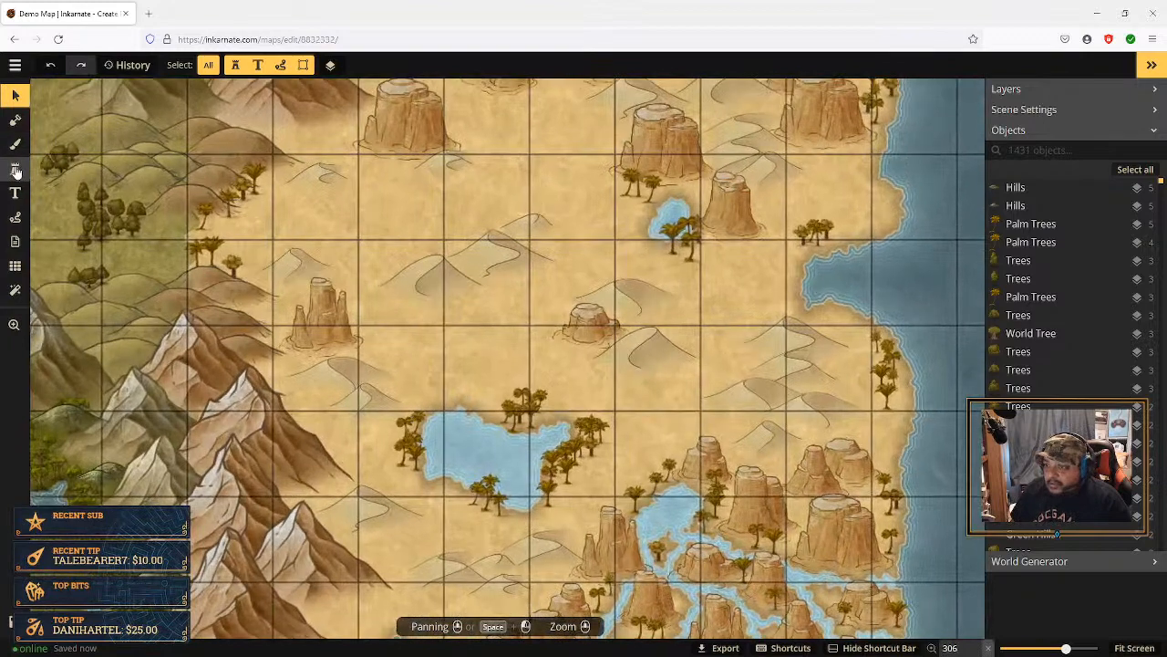
click(15, 171)
click(106, 280)
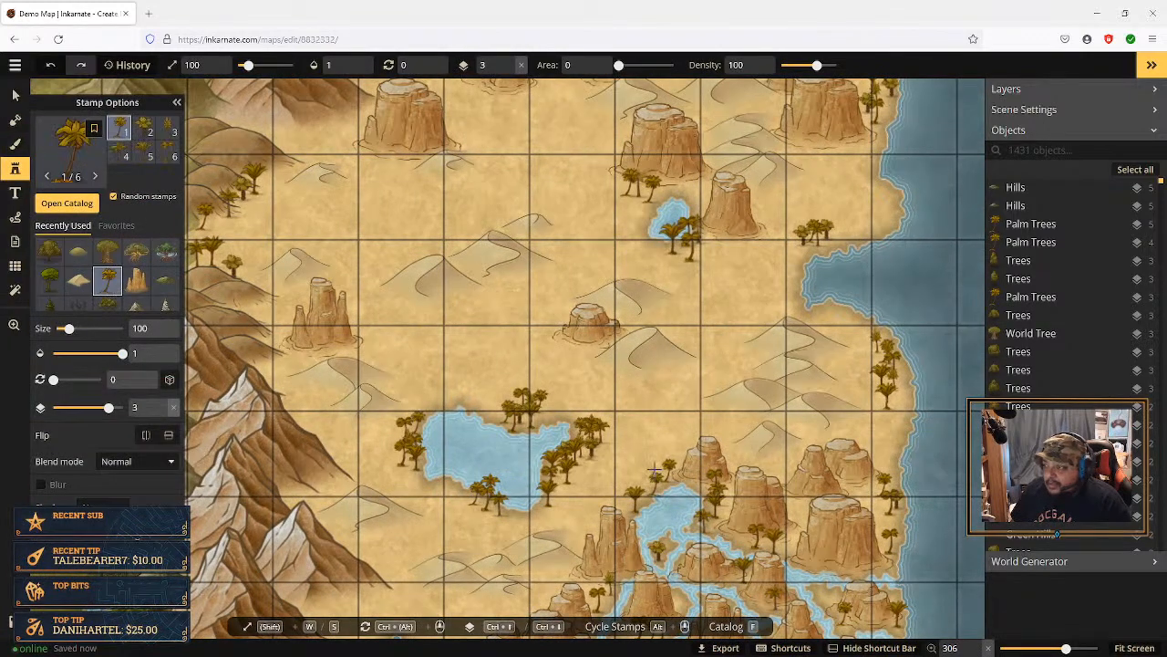
click(798, 507)
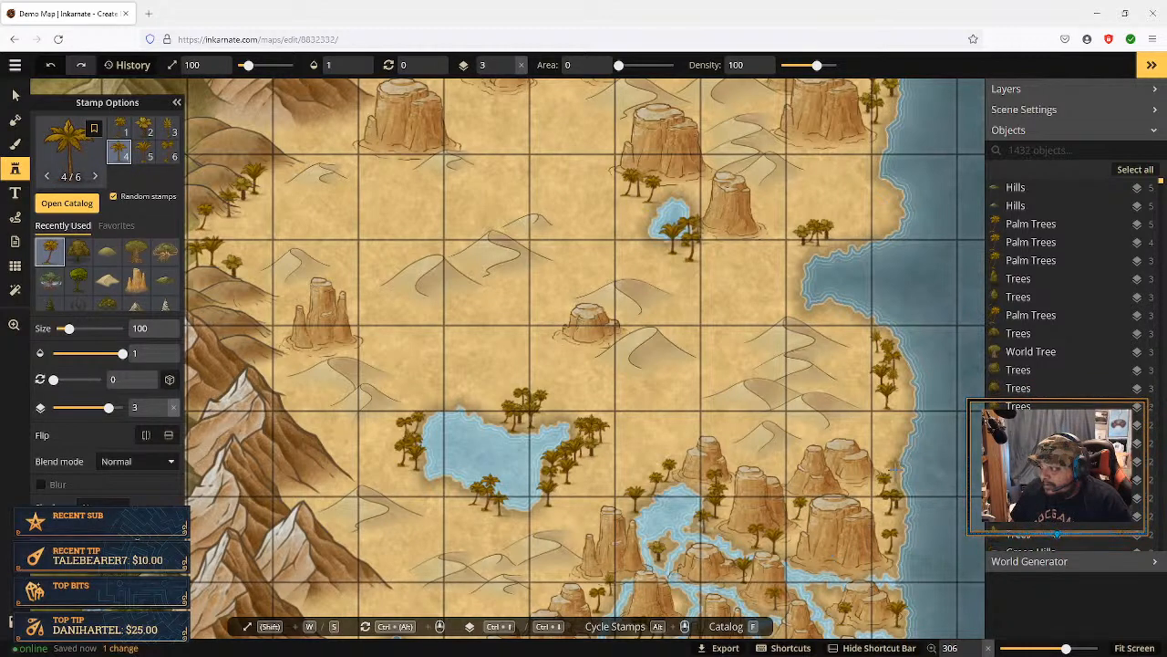
scroll(673, 547, down, 1)
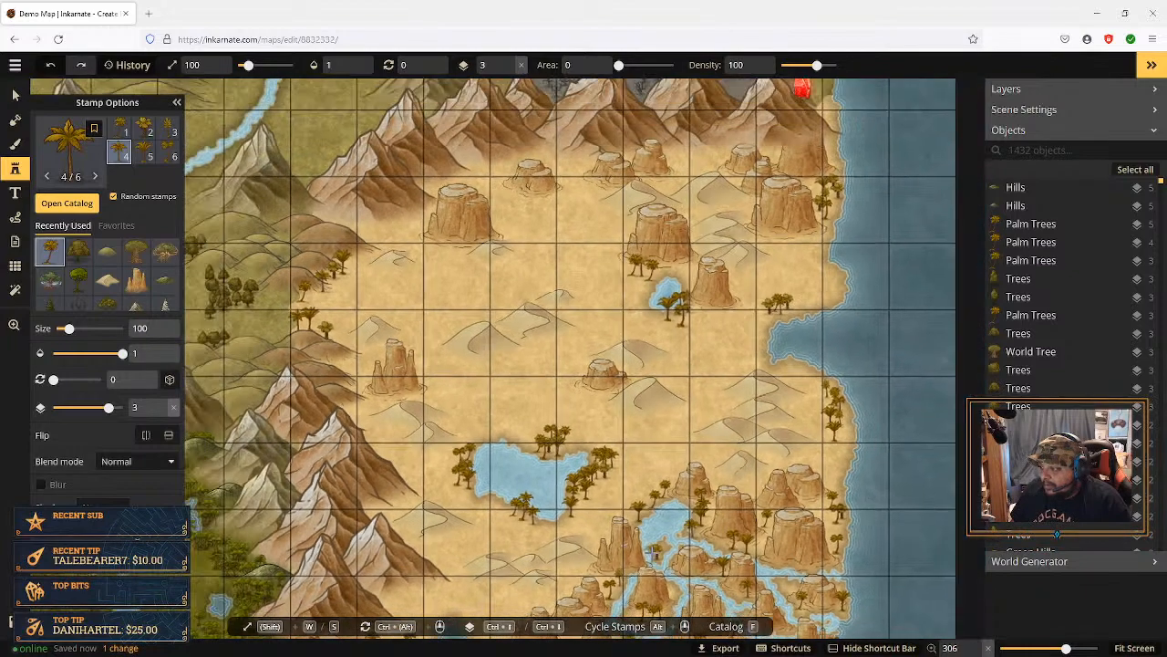
scroll(599, 552, down, 2)
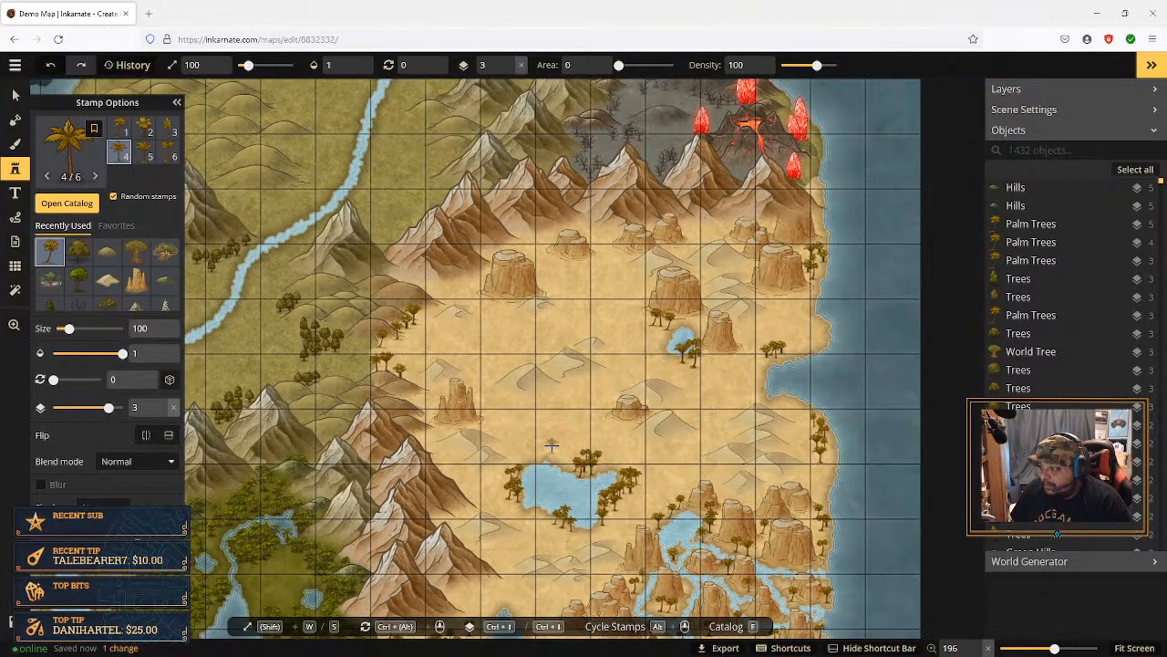
click(554, 450)
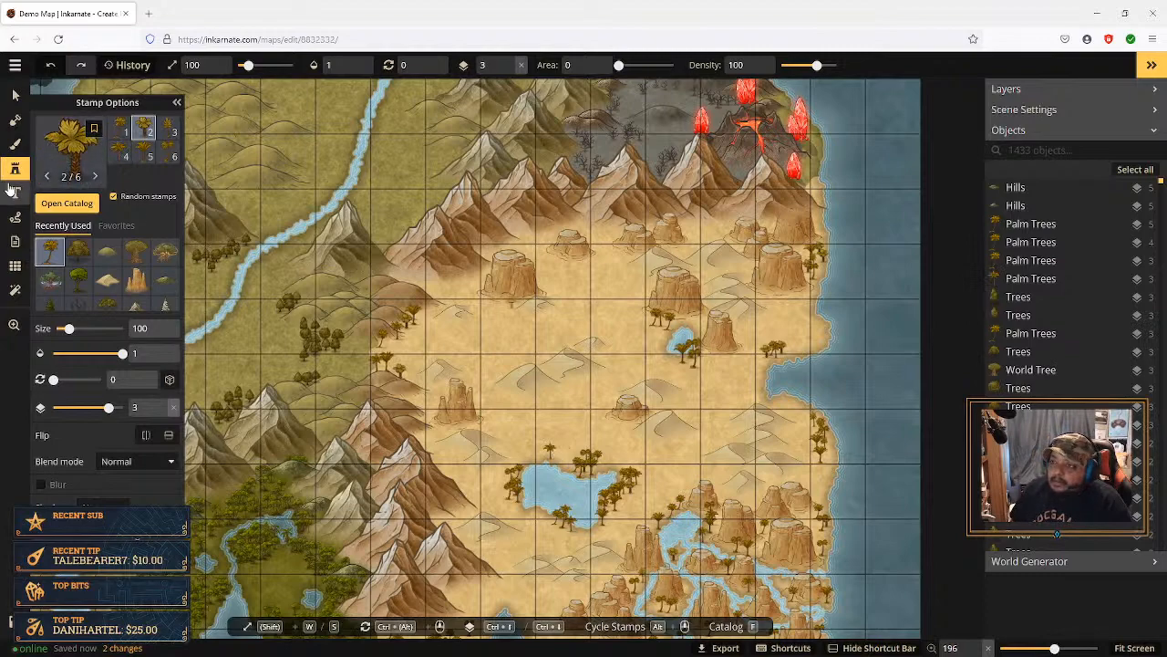
click(15, 94)
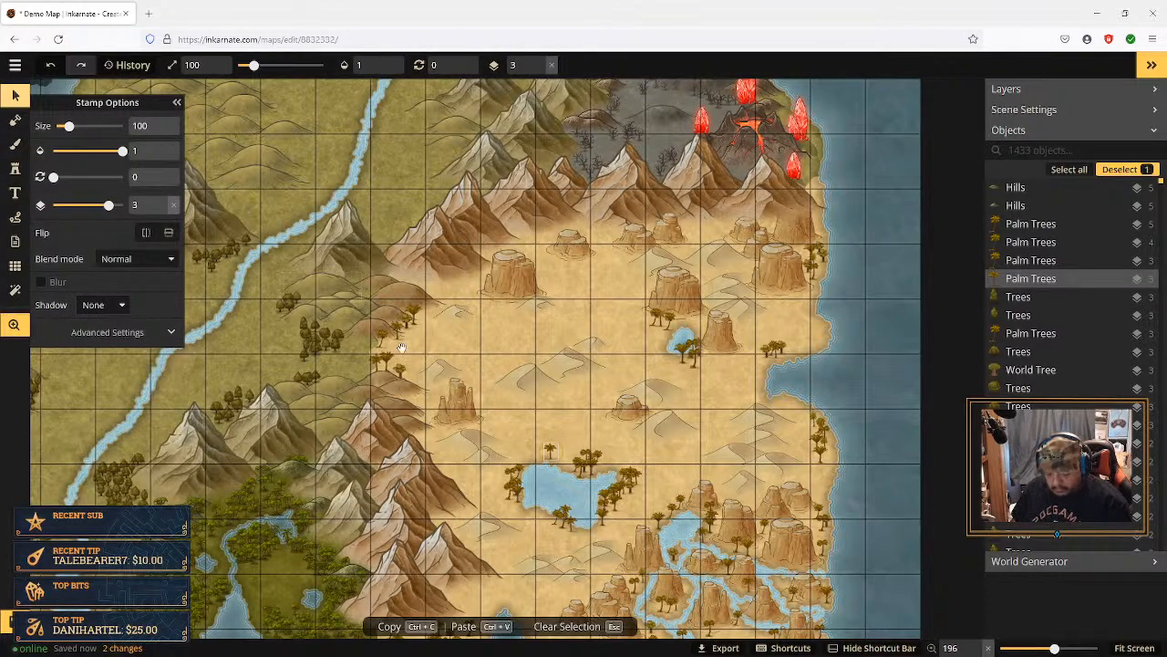
Step: Examine the plains, mountains, desert and volcanic region for spots that still need detail or layering fixes
drag(429, 358, 581, 273)
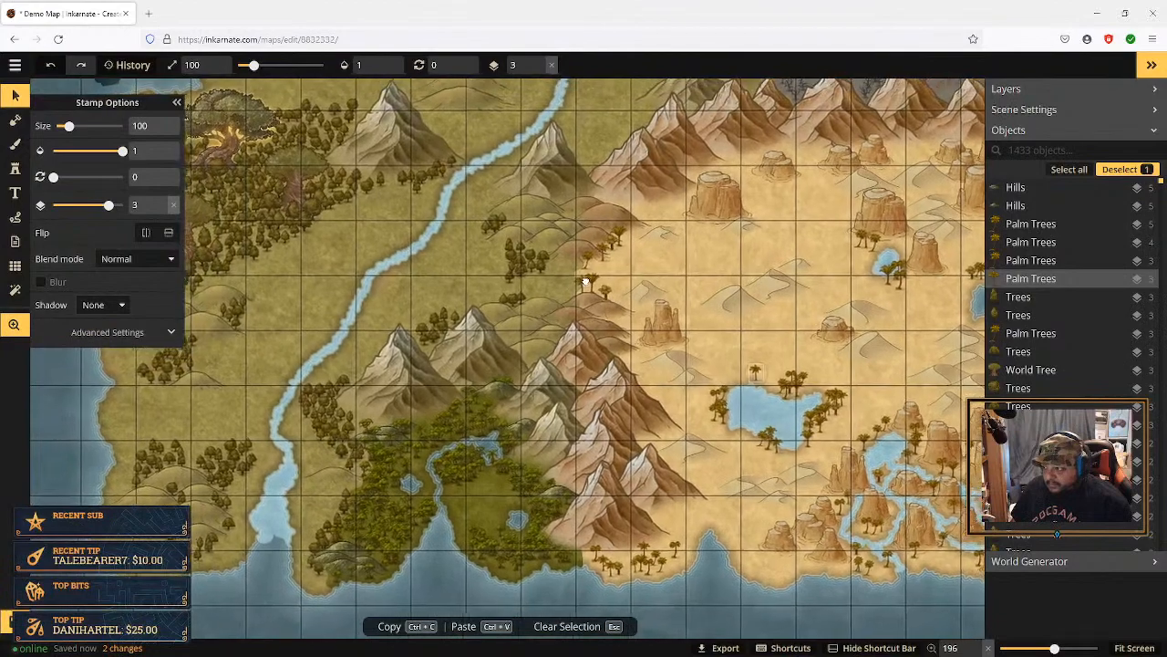
drag(373, 263, 455, 425)
scroll(482, 381, down, 6)
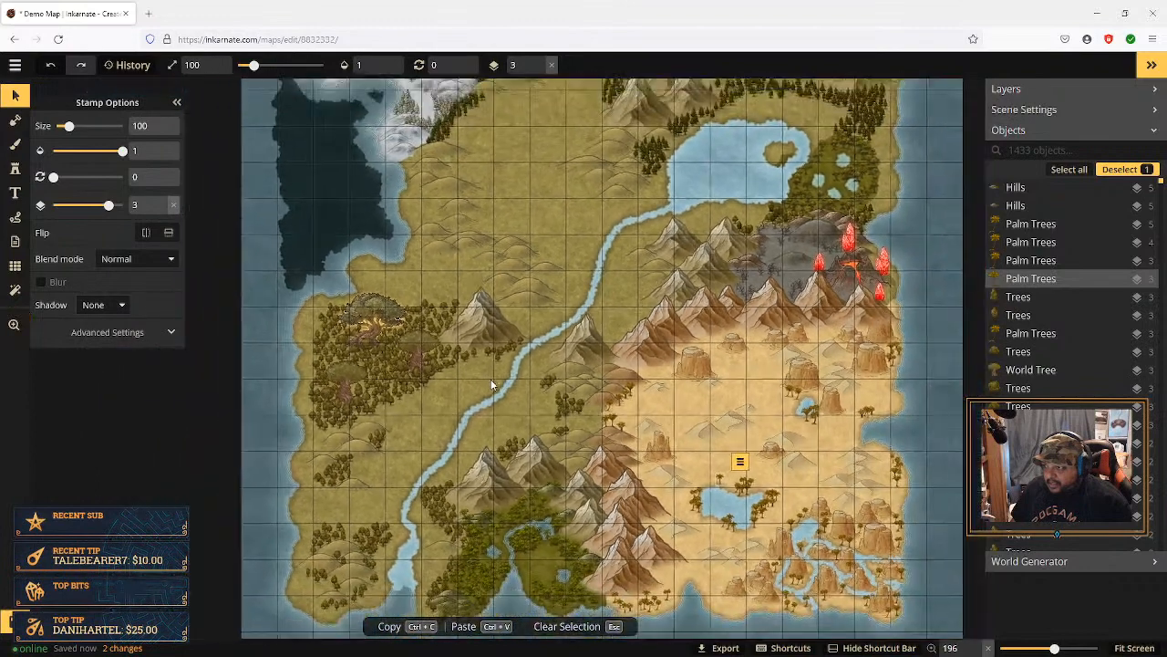
scroll(490, 381, down, 2)
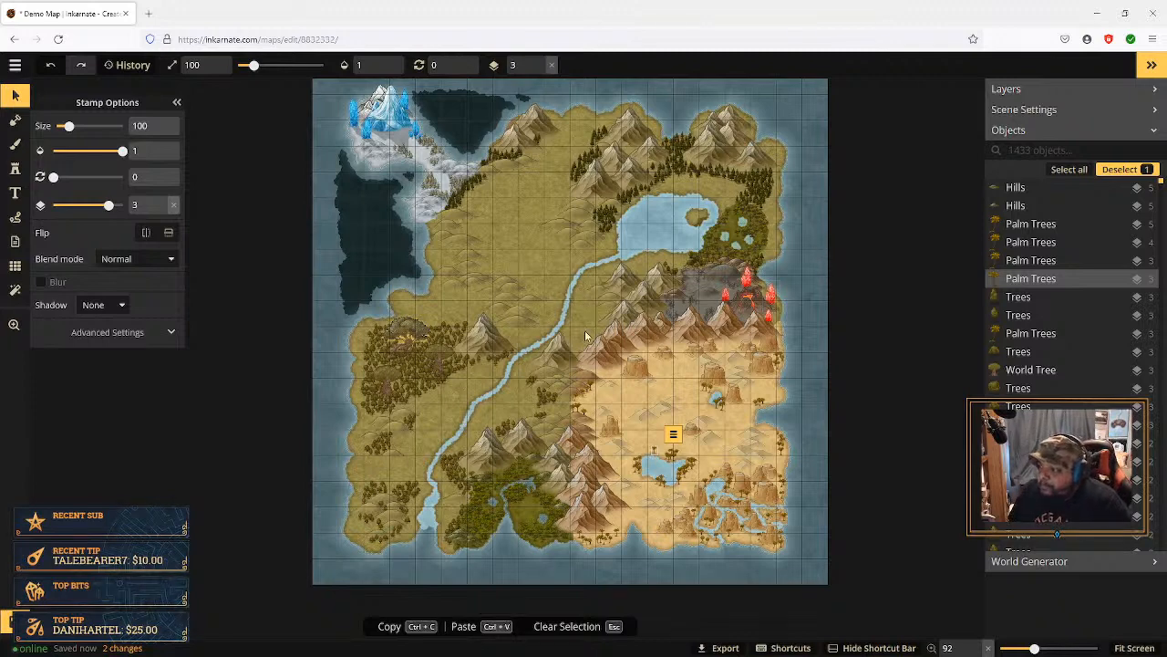
scroll(588, 340, up, 5)
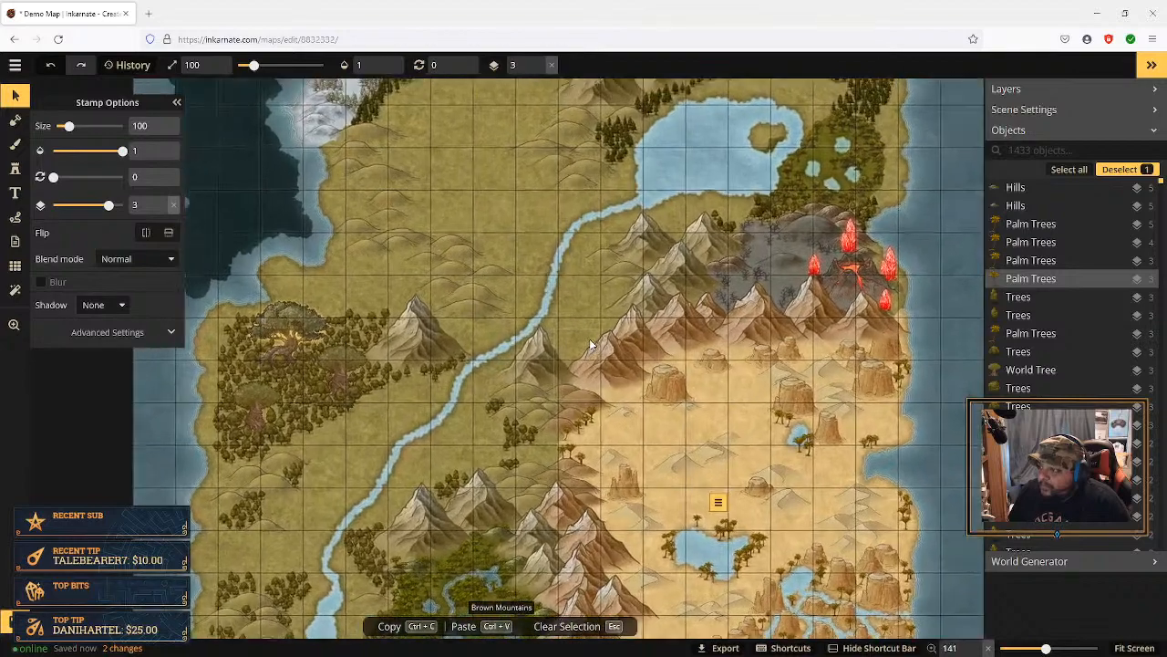
scroll(589, 342, up, 1)
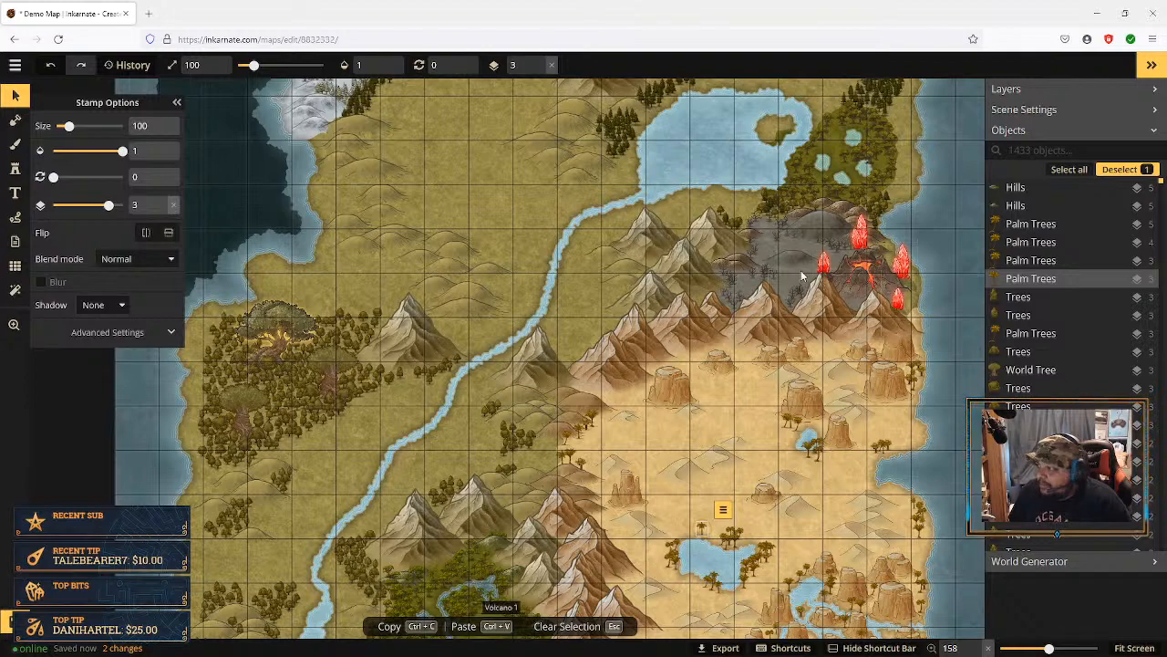
Step: Try lowering the large dark hill beside the volcano's red crystals to layer 1, and return it to layer 2
scroll(802, 275, up, 8)
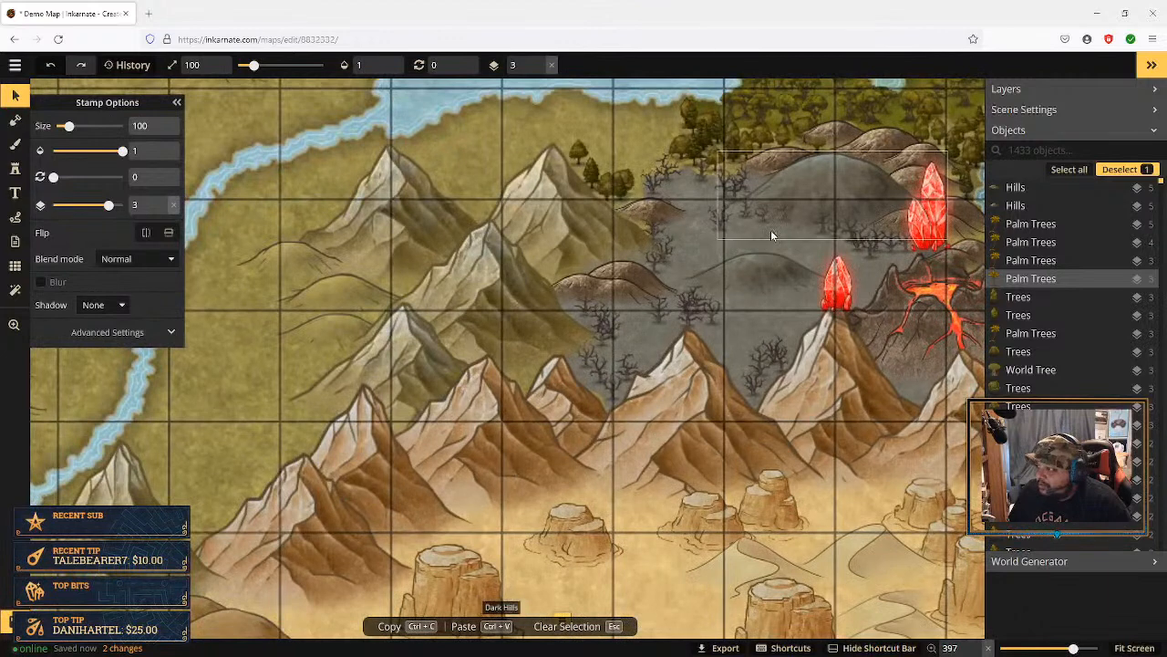
click(830, 196)
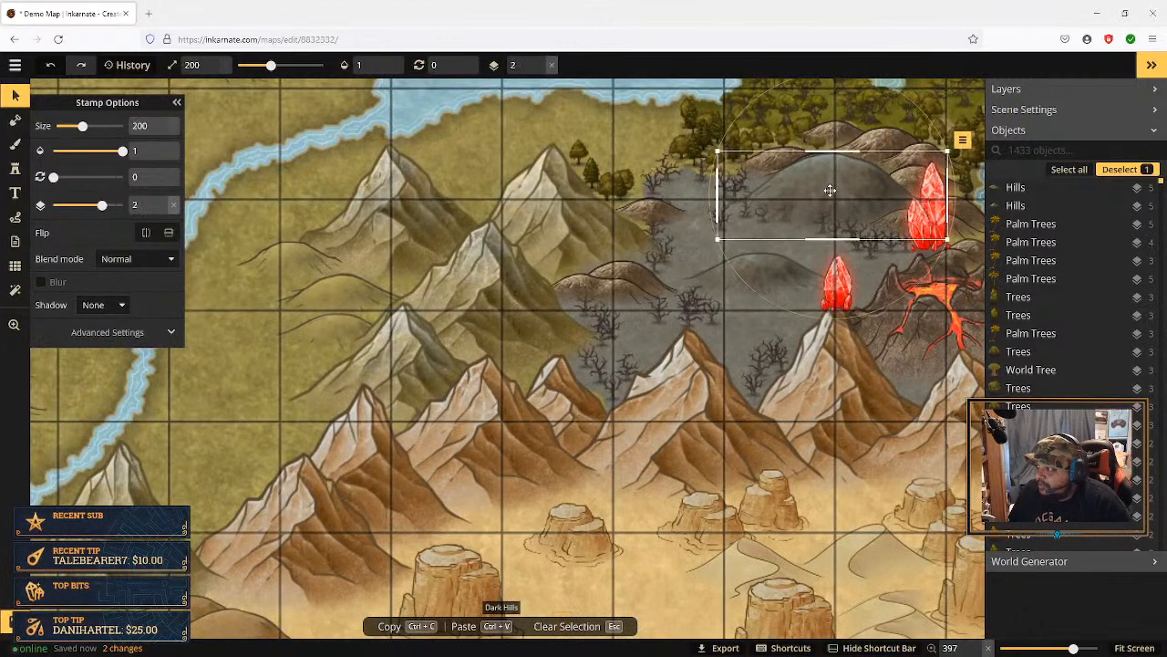
click(962, 142)
click(1007, 238)
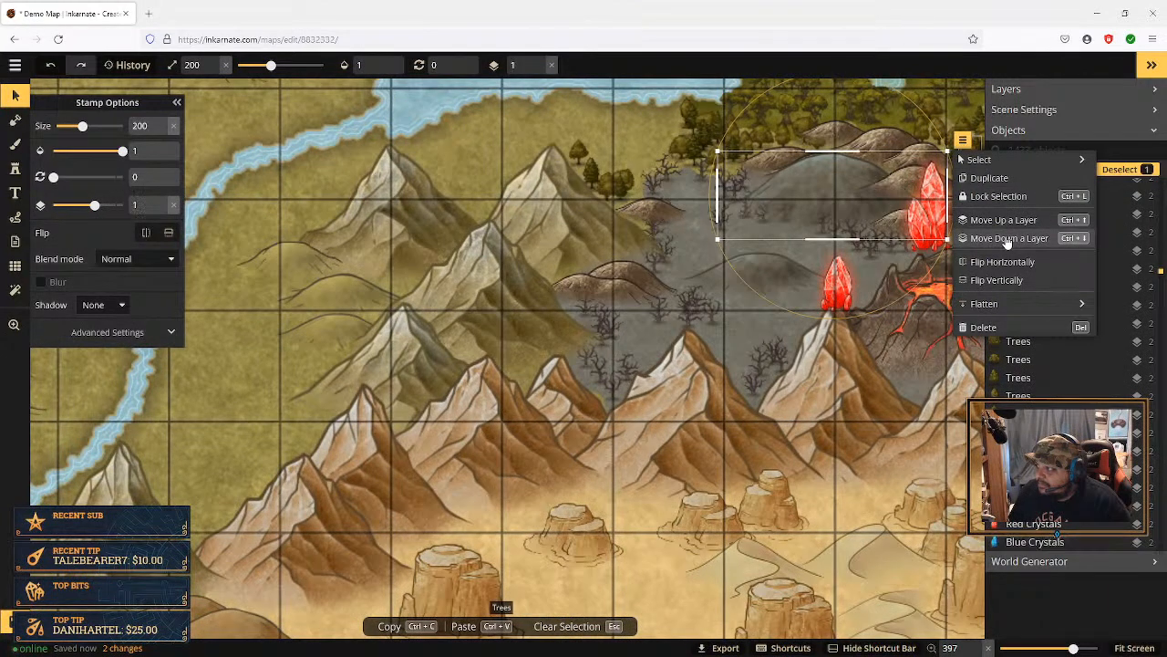
click(1006, 220)
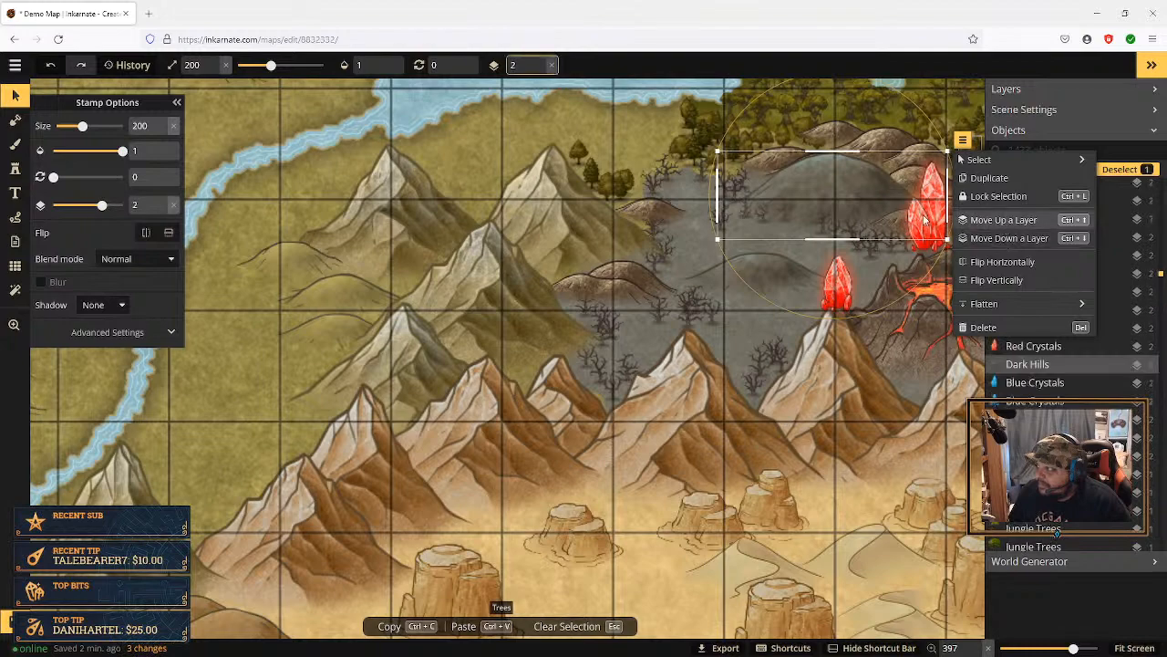
Step: Select the dead tree at the western edge of the large dark hill in the volcanic wasteland
click(743, 215)
click(743, 215)
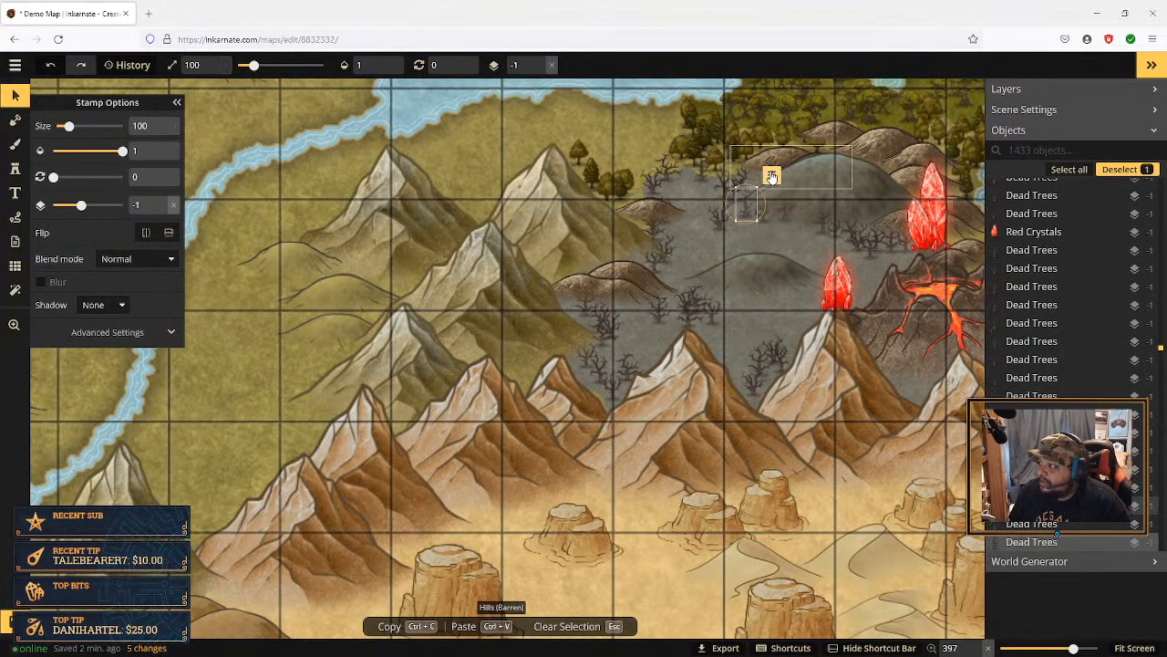
Step: Move the dead trees stamp at the left foot of the large dark hill up to layer 5
click(772, 174)
click(824, 257)
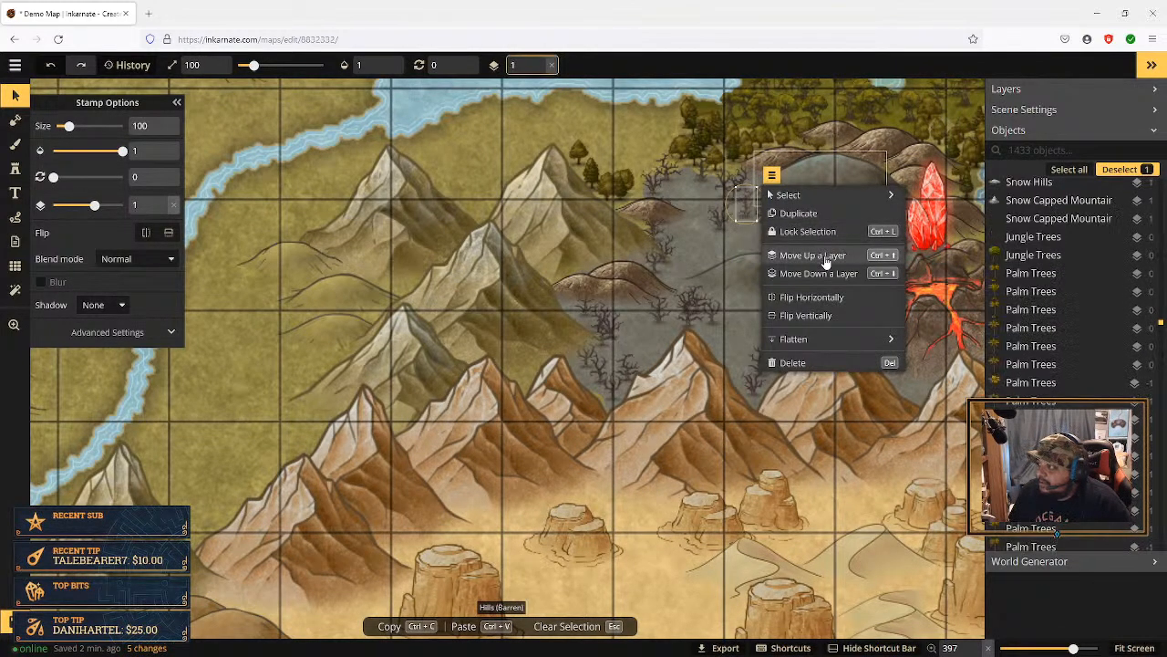
click(826, 261)
click(826, 261)
click(743, 237)
click(743, 237)
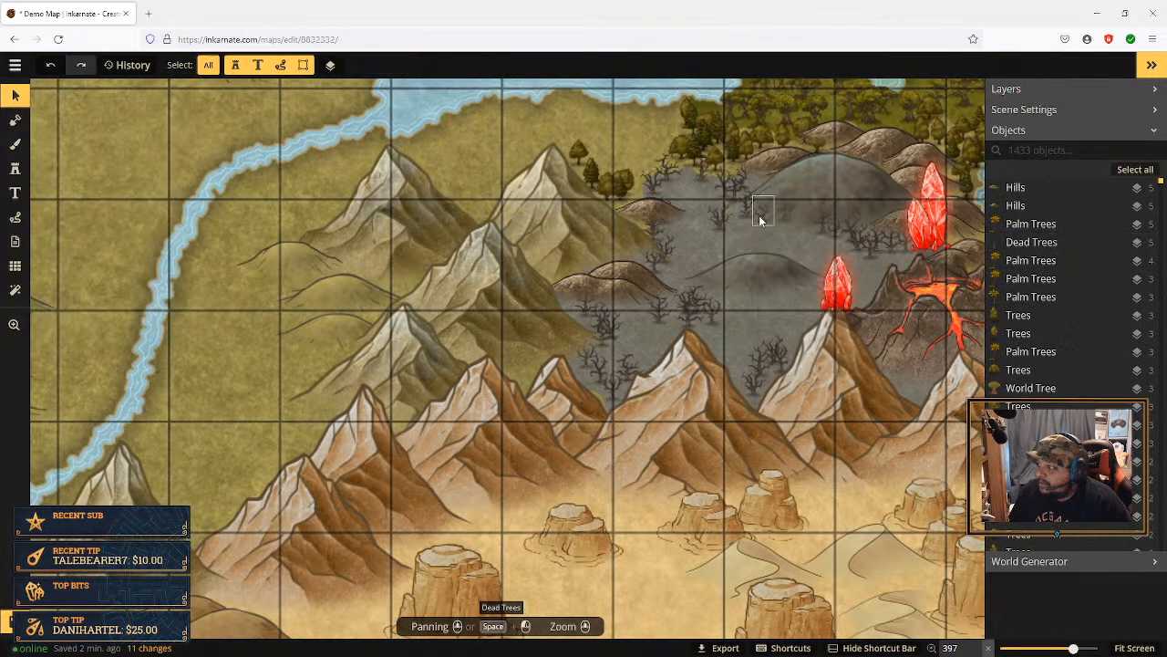
Step: Move the second dead trees stamp from the left along the large dark hill's foot up to layer 4
click(763, 219)
click(789, 184)
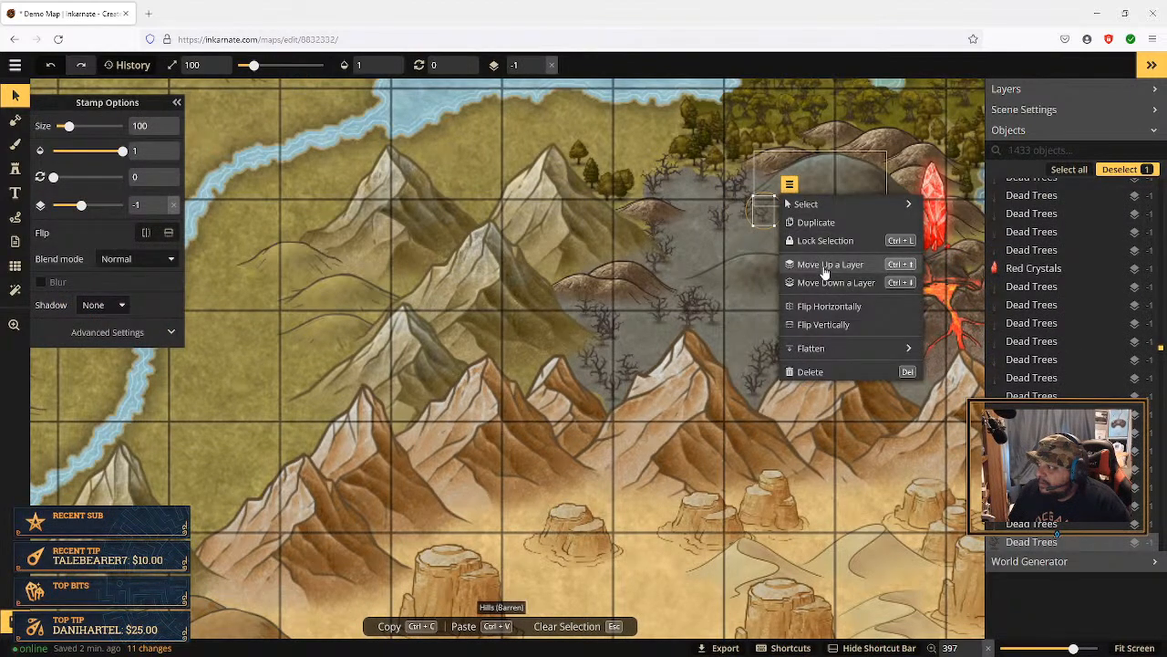
click(824, 265)
click(825, 268)
click(757, 243)
Step: Move the third dead trees stamp from the left along the large dark hill's foot up to layer 3
click(785, 217)
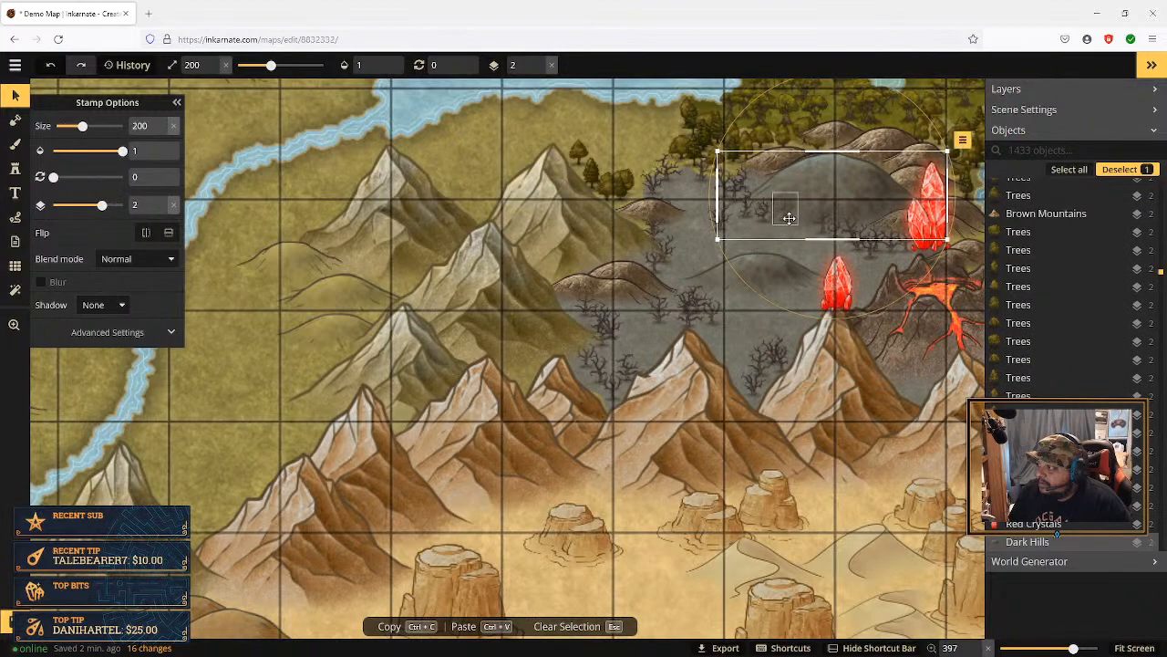
click(786, 215)
click(812, 185)
click(846, 263)
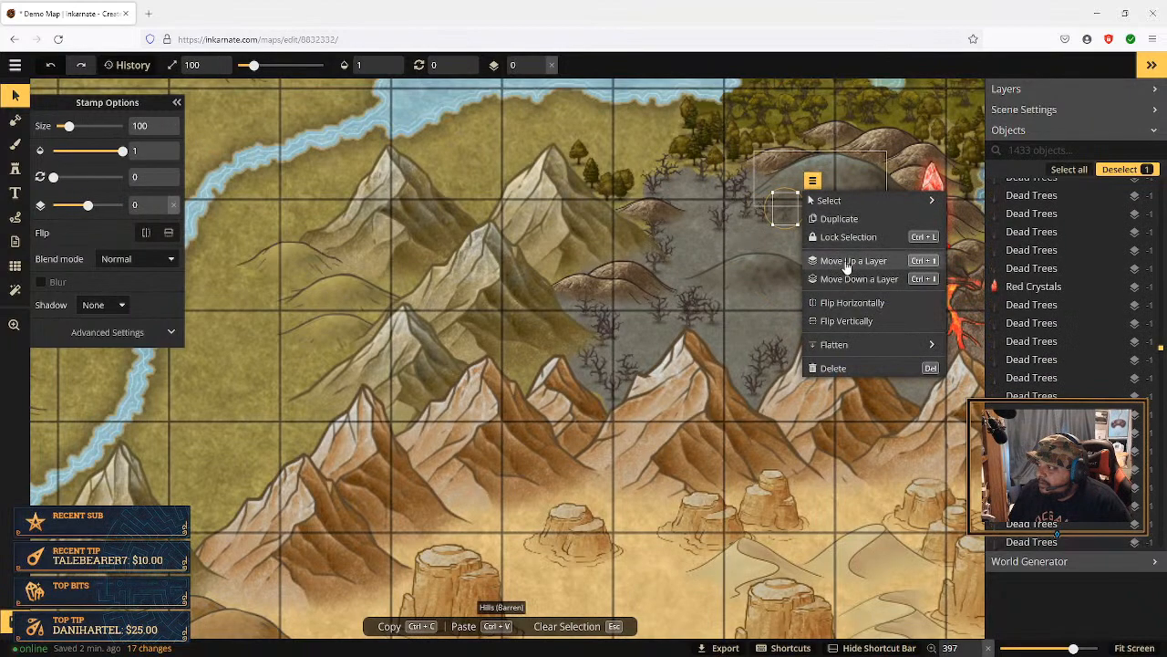
click(846, 264)
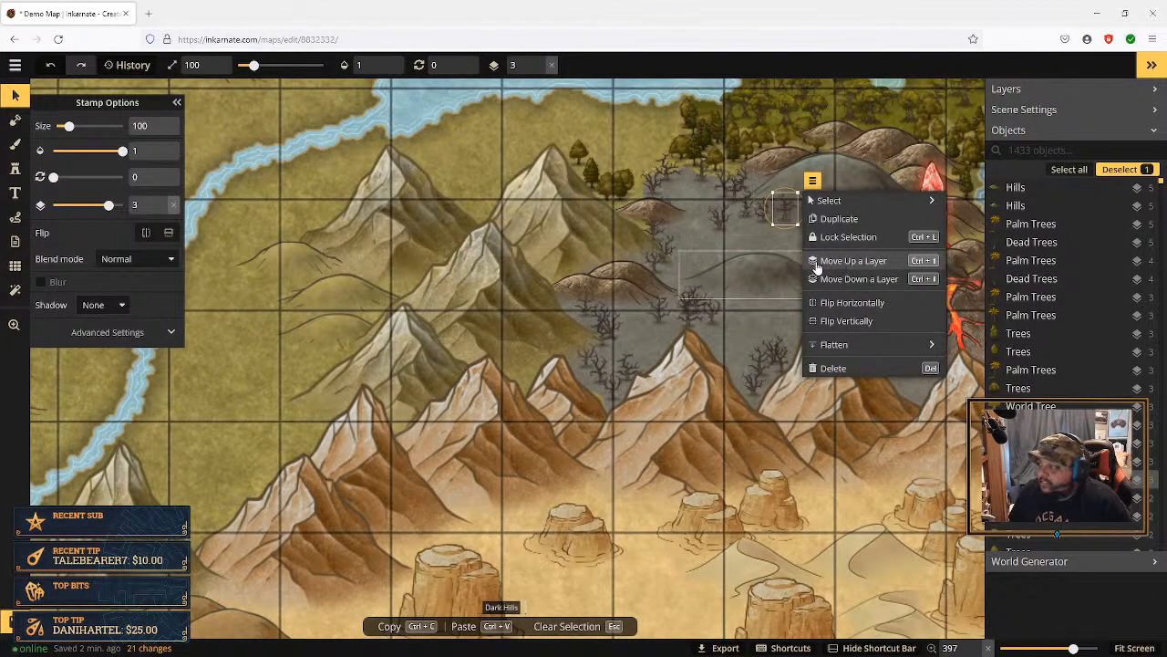
click(832, 232)
Step: Flip the dead trees stamp at the middle of the large dark hill's foot horizontally
click(821, 229)
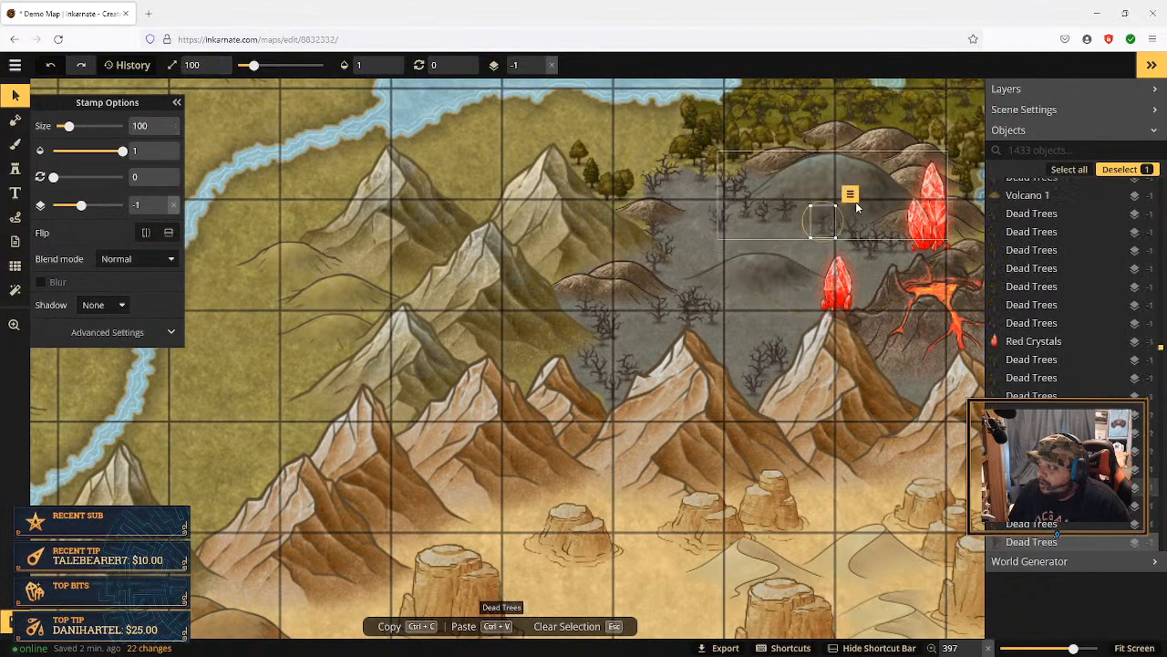
click(850, 194)
click(881, 316)
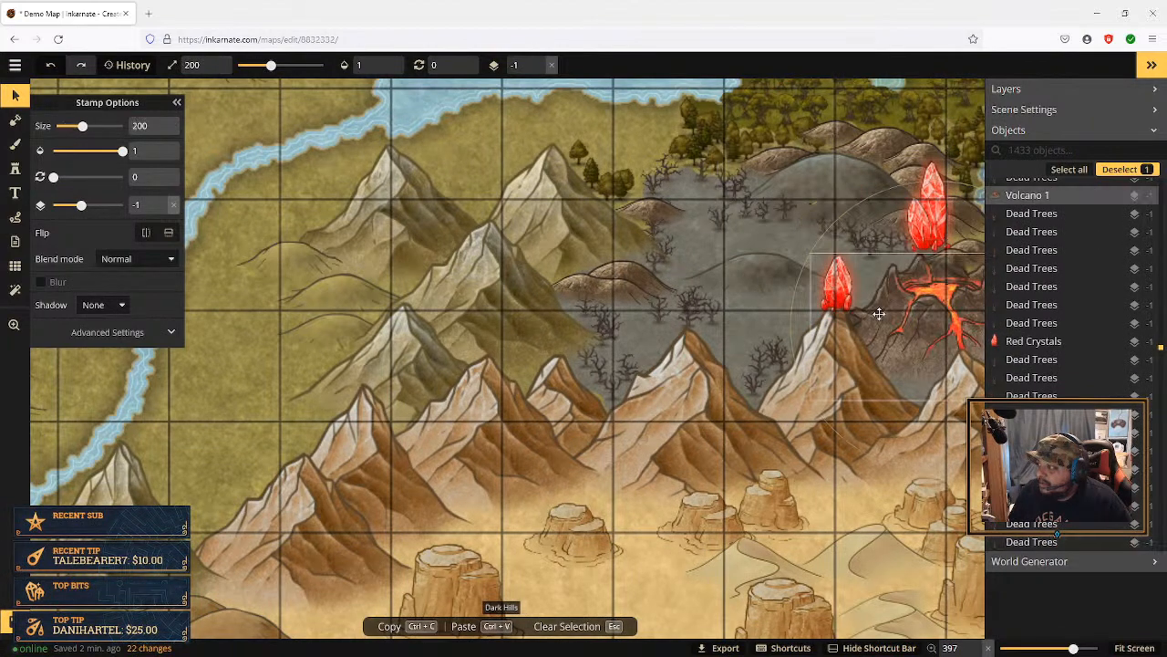
click(839, 256)
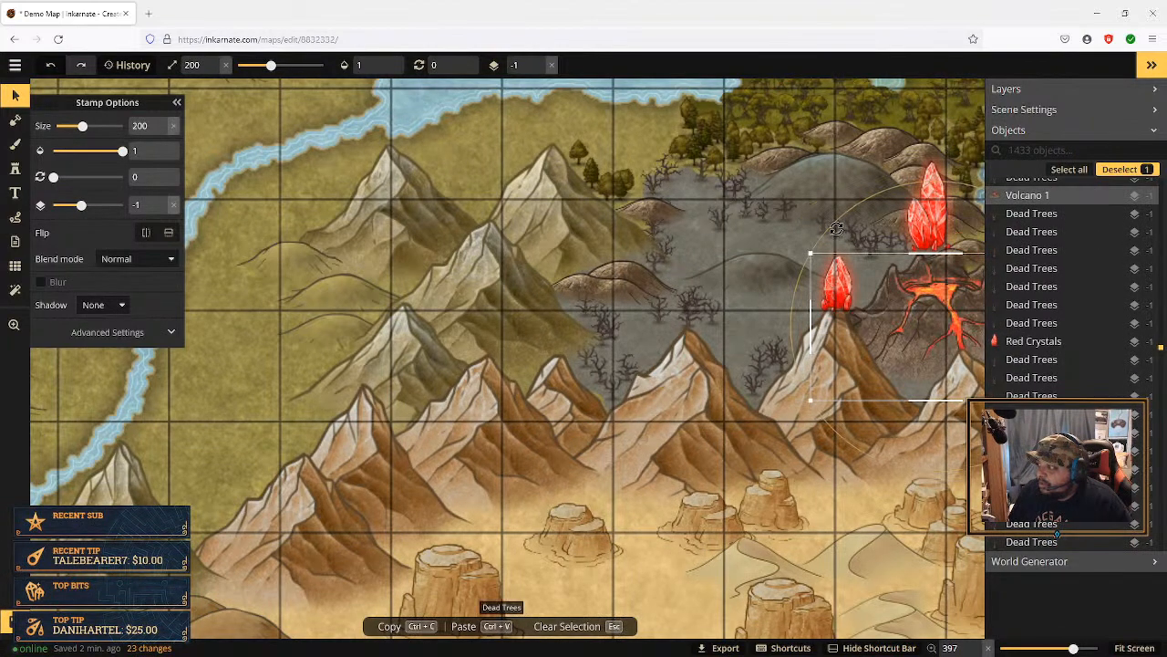
Step: Move the dead trees stamp directly above the small red crystal left of the volcano up to layer 2
click(838, 230)
click(860, 199)
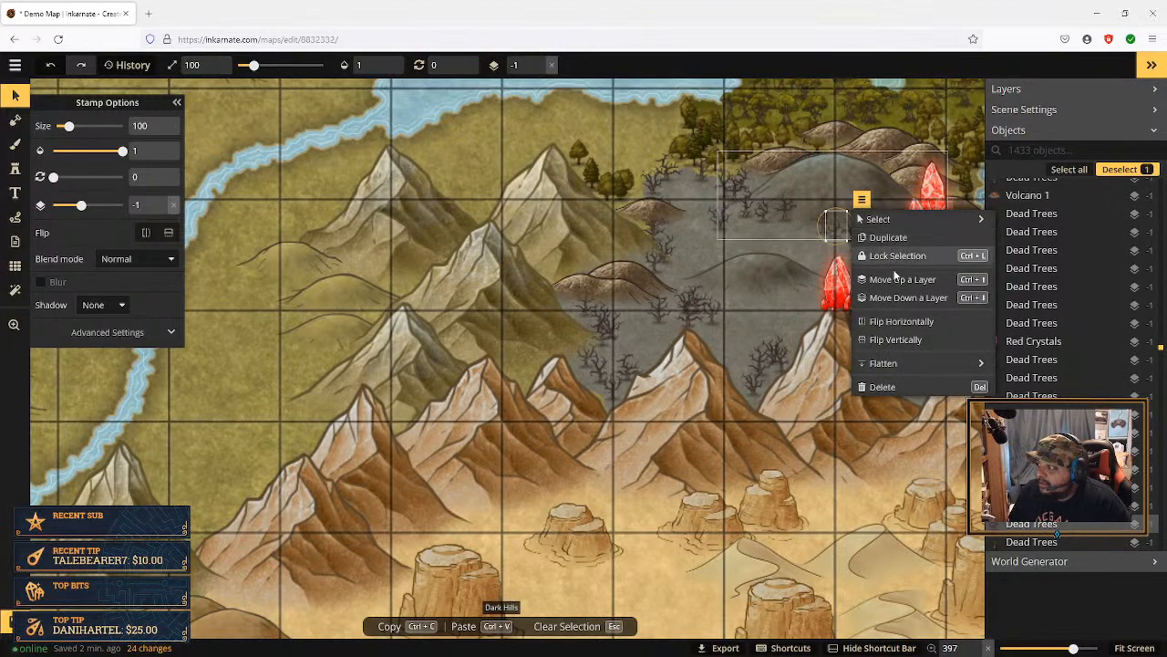
click(902, 279)
click(902, 279)
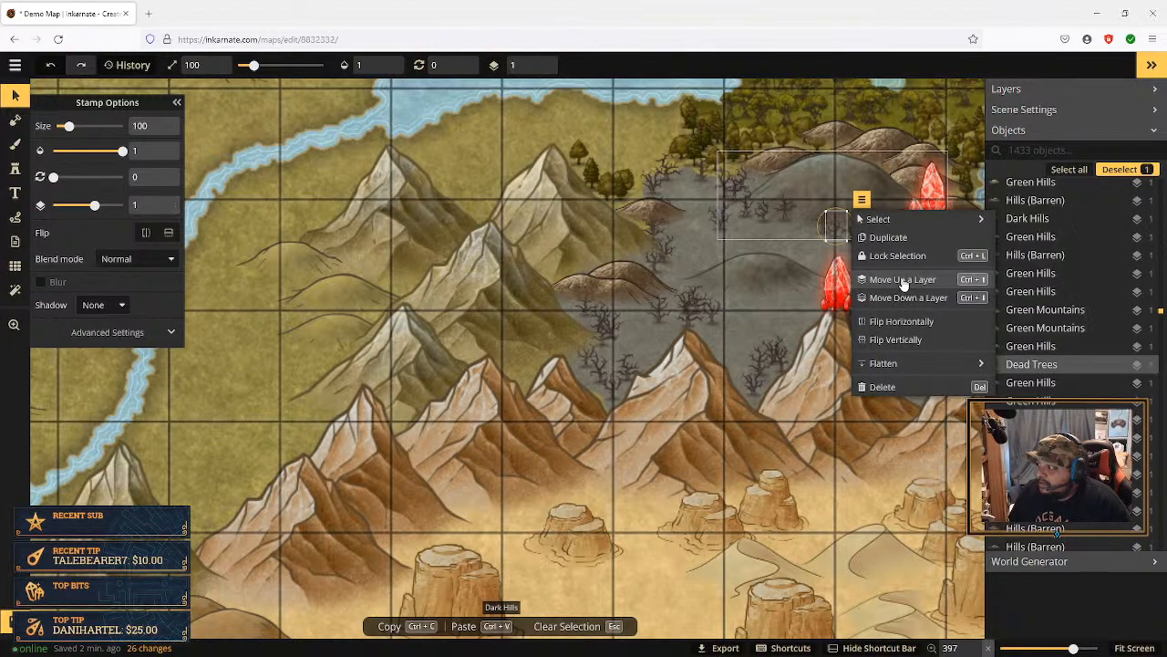
click(902, 279)
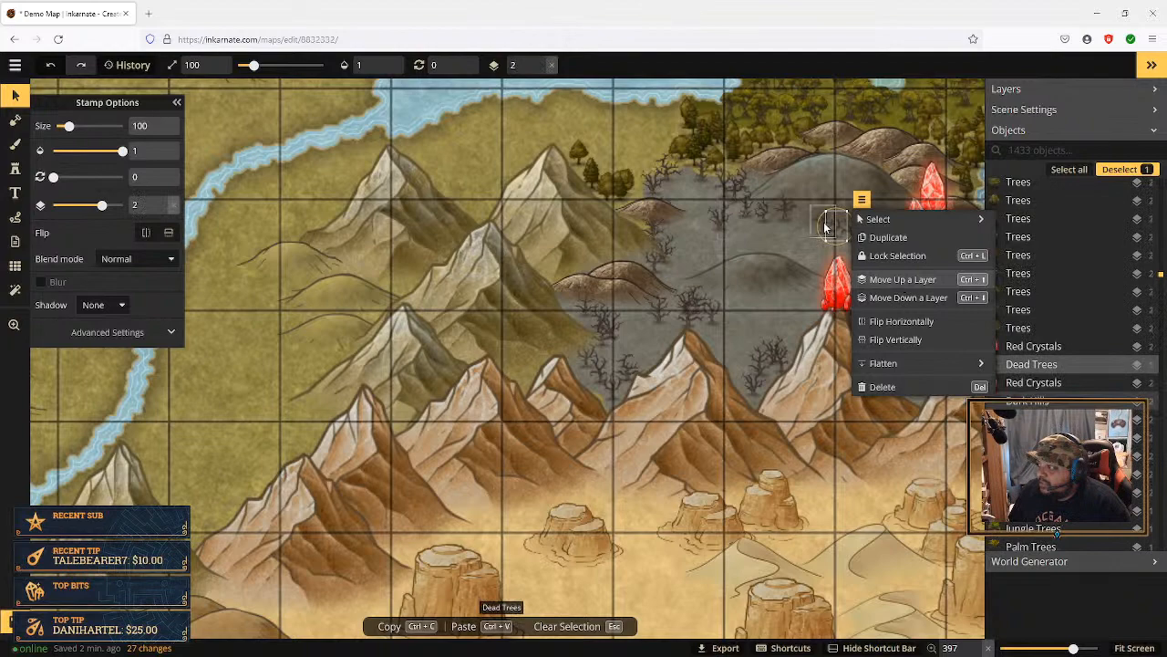
Step: Move the horizontally flipped dead trees stamp at the dark hill's foot up to layer 4 and clear the selection
click(830, 223)
click(850, 194)
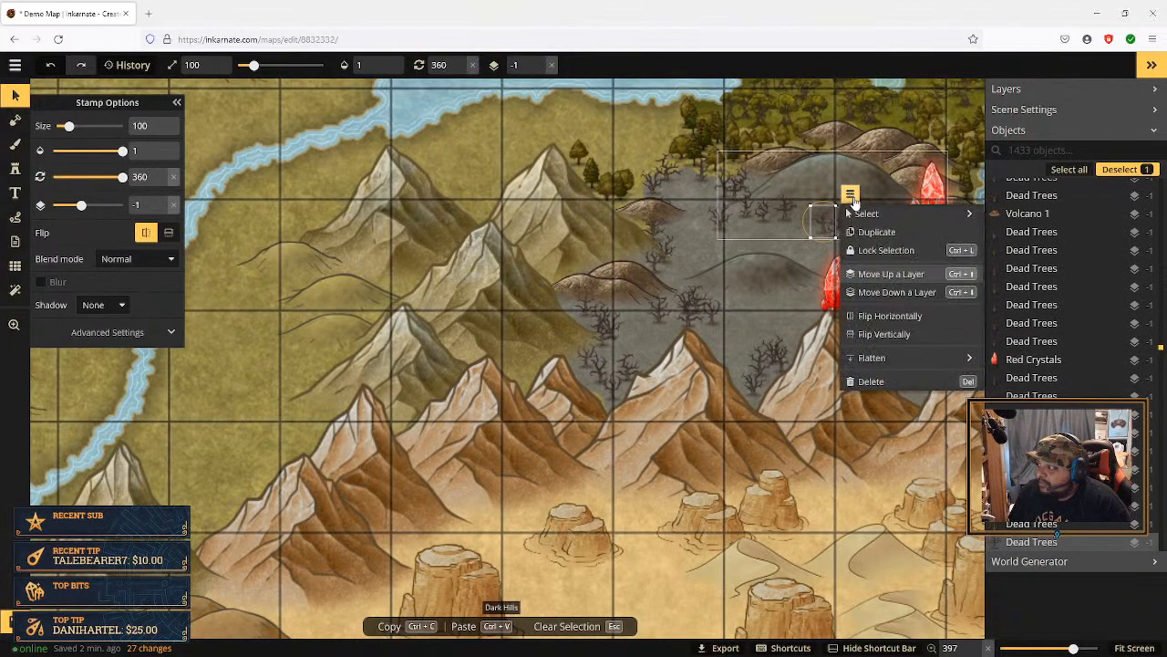
click(891, 277)
click(890, 277)
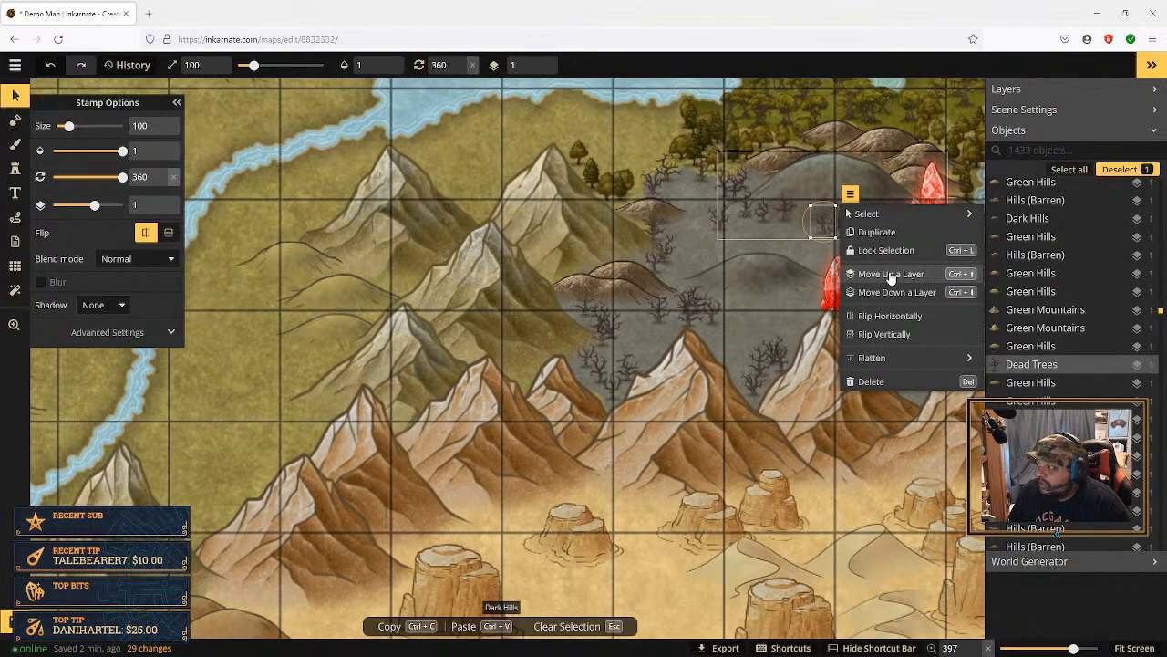
click(891, 278)
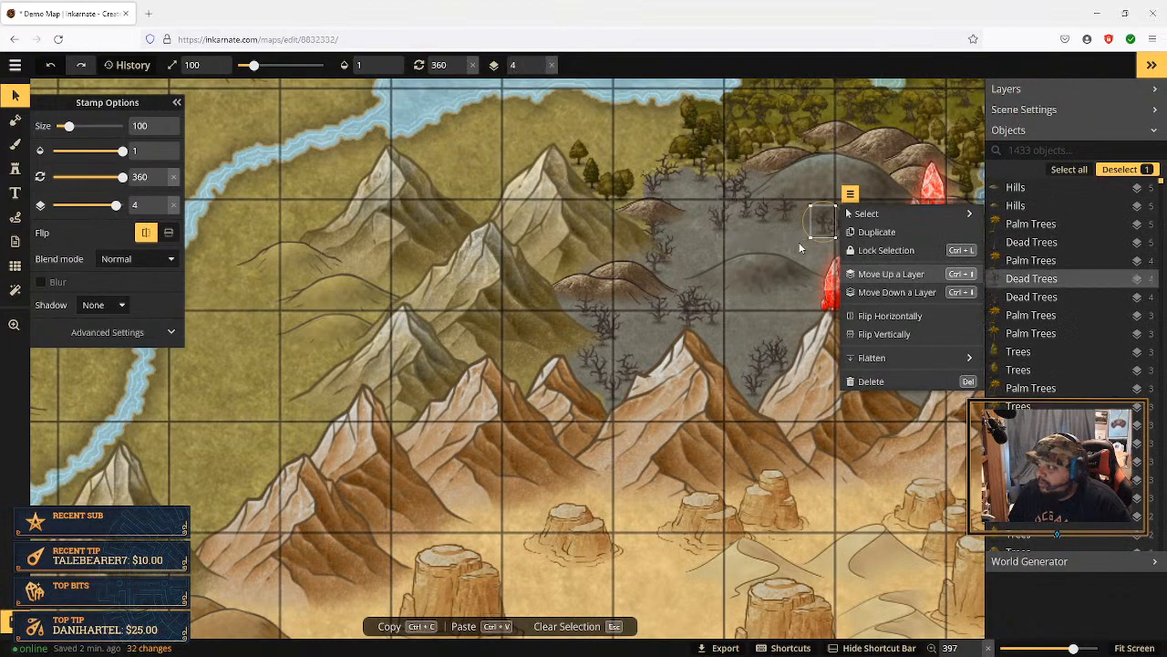
key(Escape)
Step: Move the dead trees stamp just above and right of the small red crystal up to layer 3
click(859, 233)
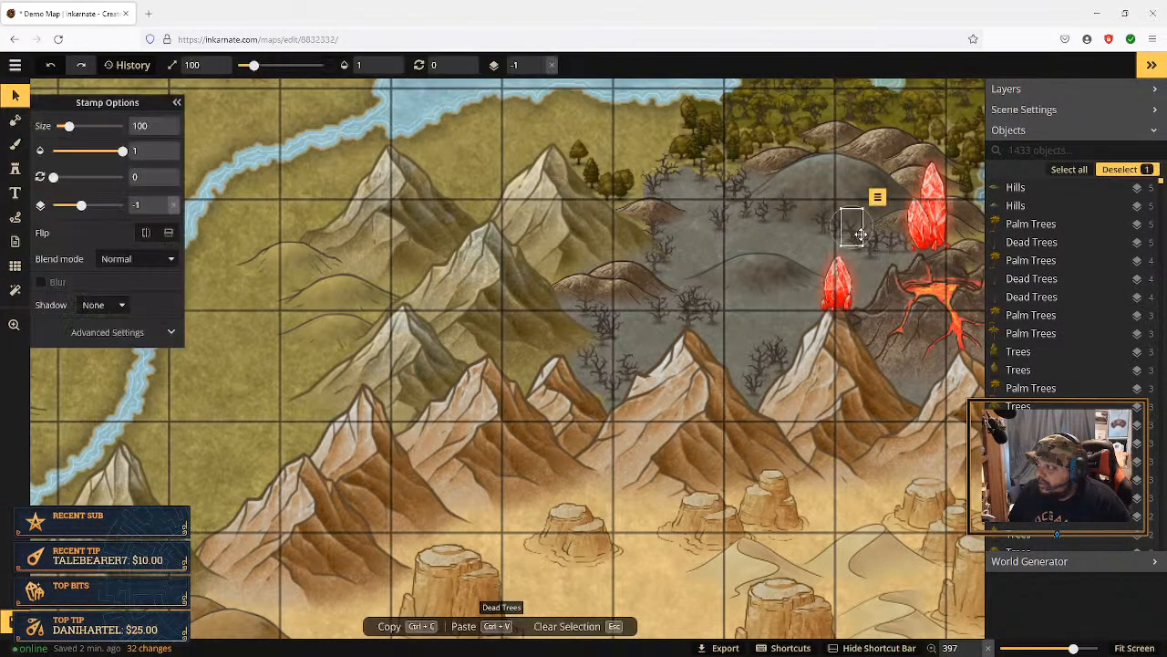
click(877, 196)
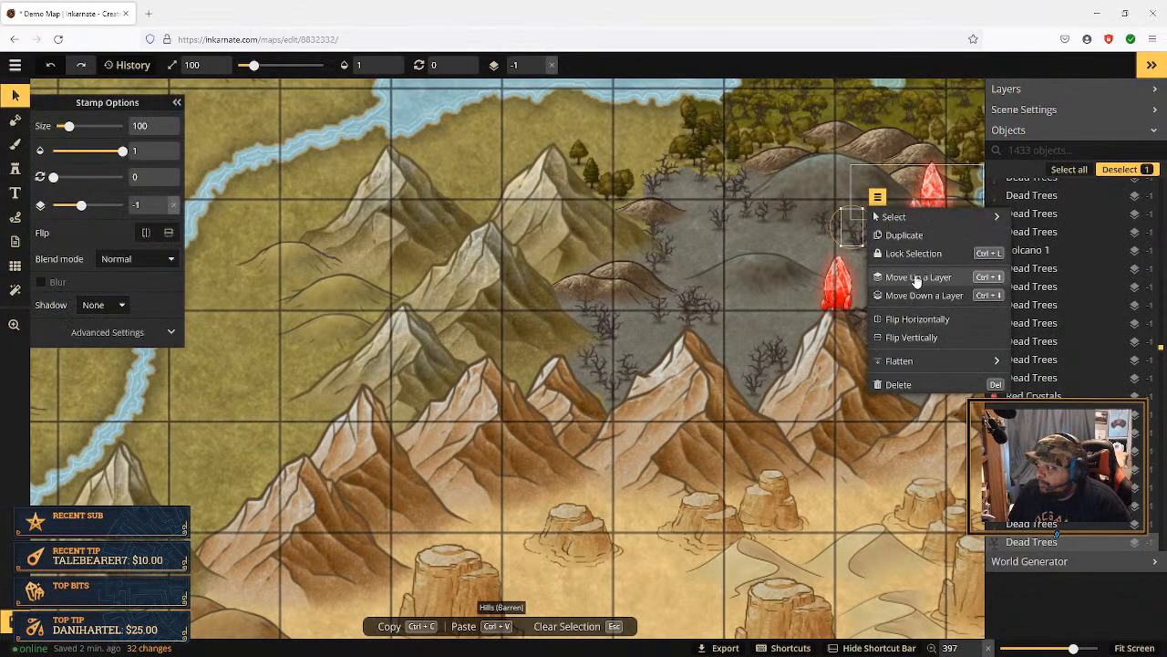
click(916, 277)
click(917, 277)
click(916, 277)
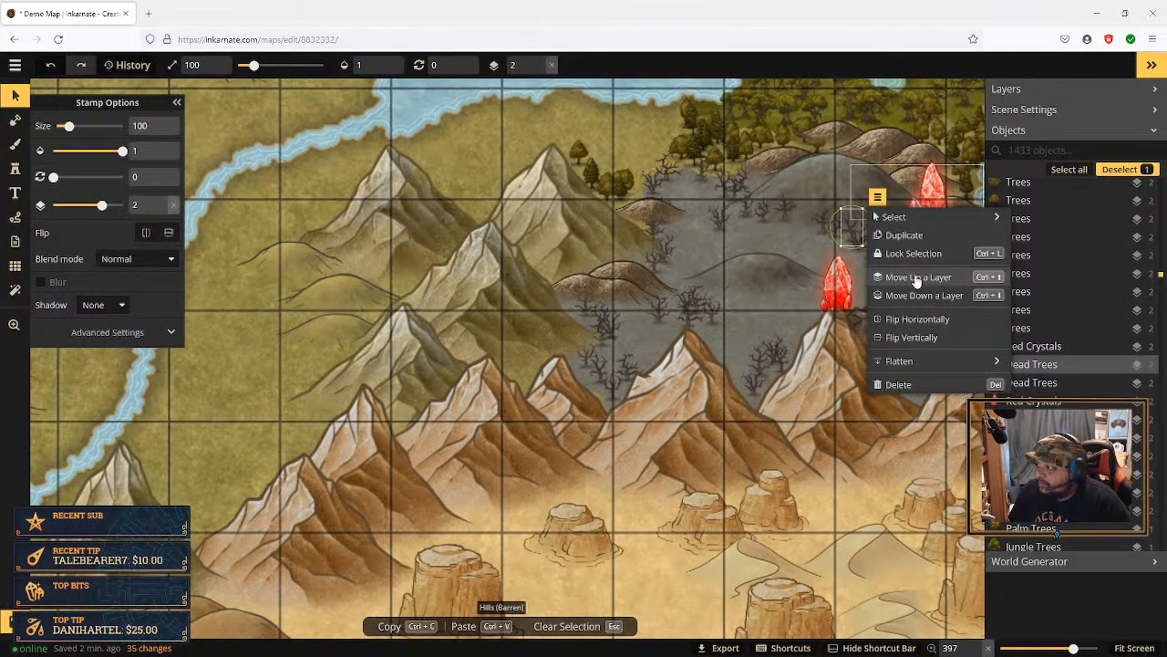
click(917, 277)
click(794, 239)
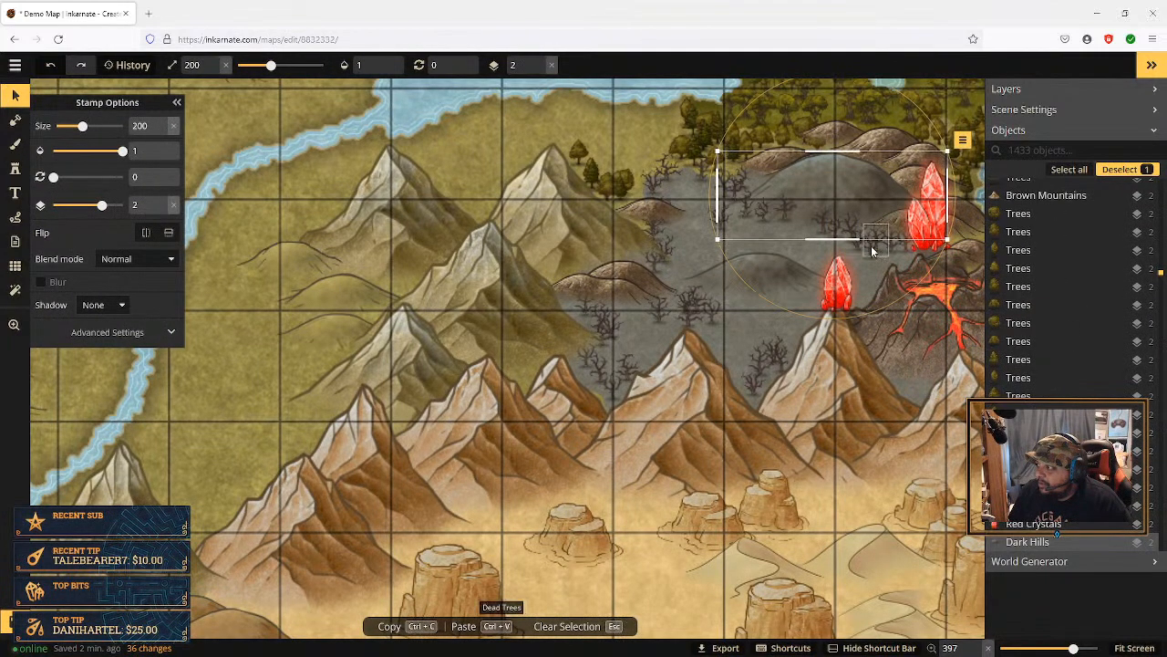
Step: Move the dead trees stamp at the right foot of the large dark hill, above the volcano's left slope, up to layer 0
click(871, 243)
click(903, 213)
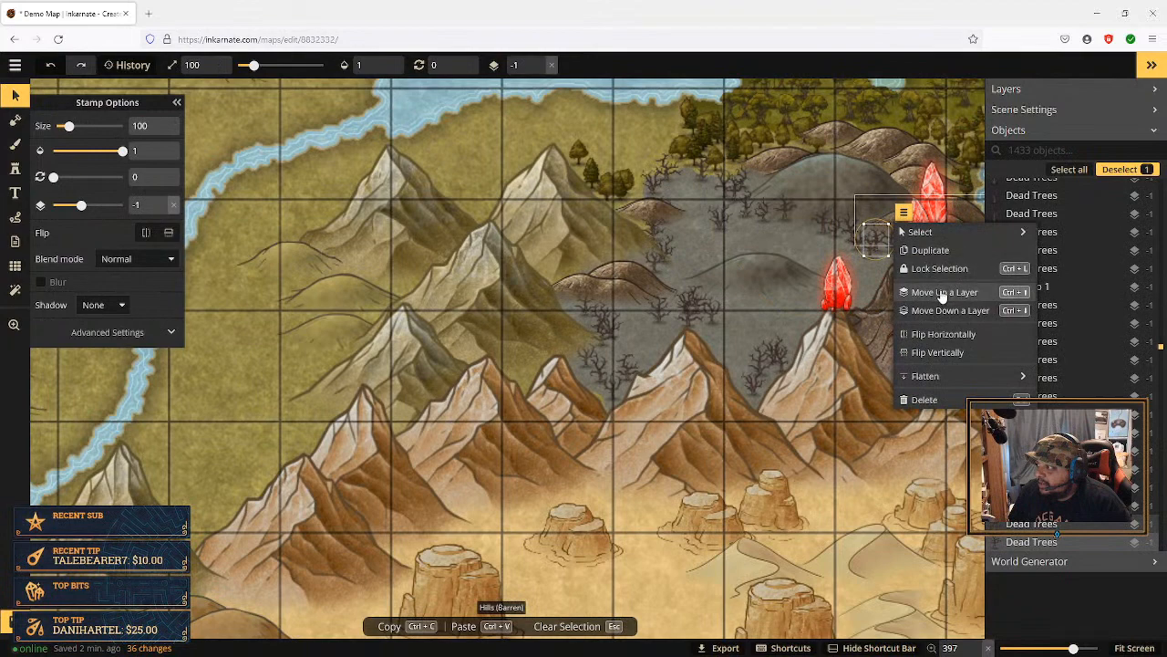
click(942, 292)
click(802, 234)
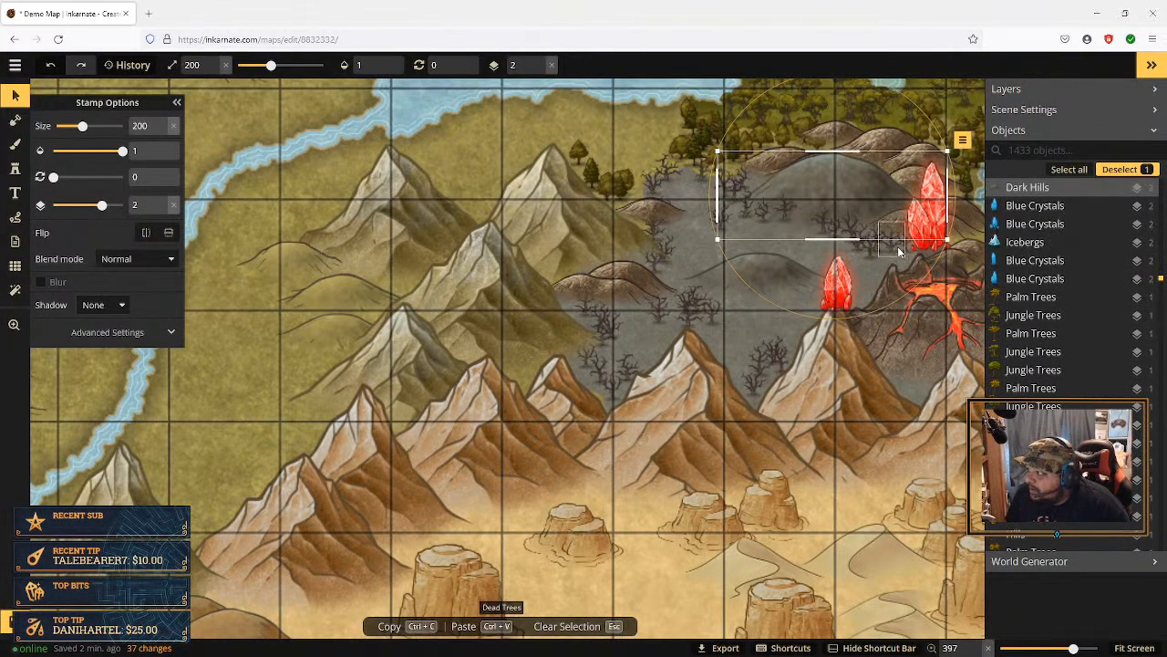
Step: Move the dead trees stamp immediately left of the large red crystal's base to layer 1
click(902, 244)
click(932, 212)
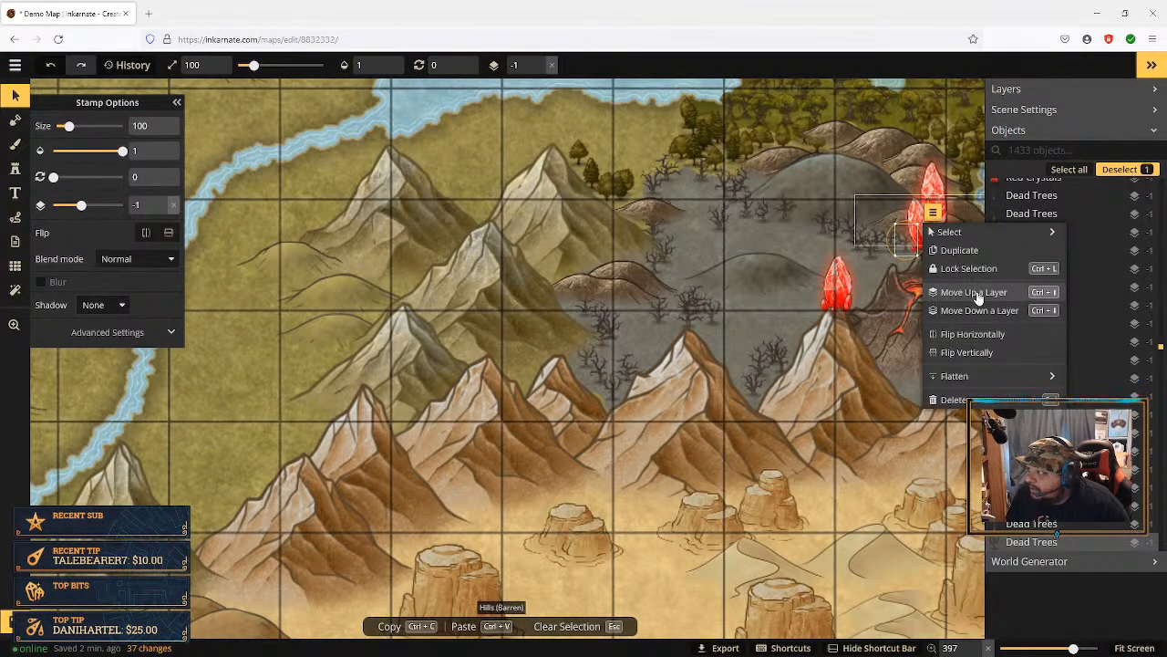
click(974, 292)
click(974, 292)
click(974, 291)
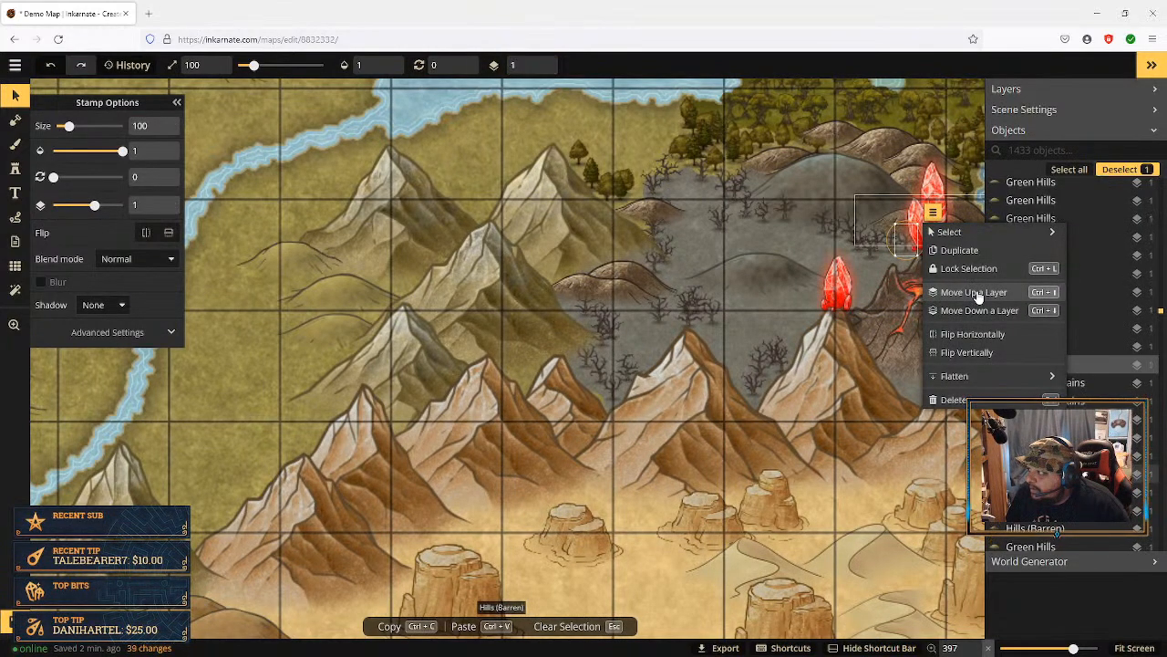
click(974, 291)
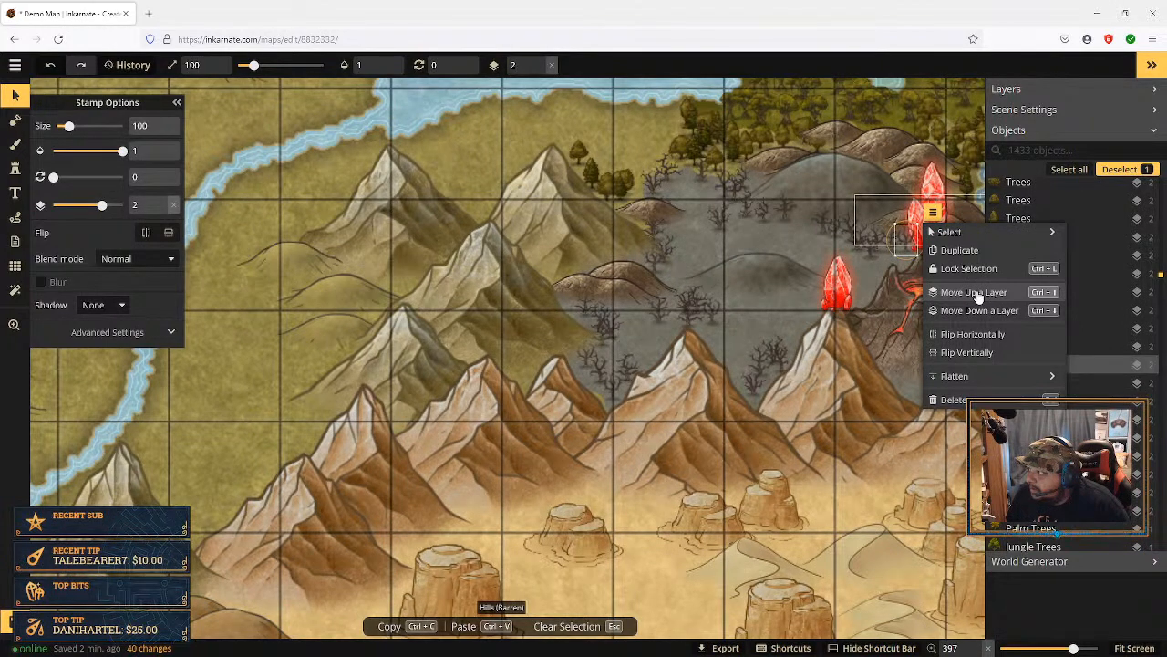
click(976, 310)
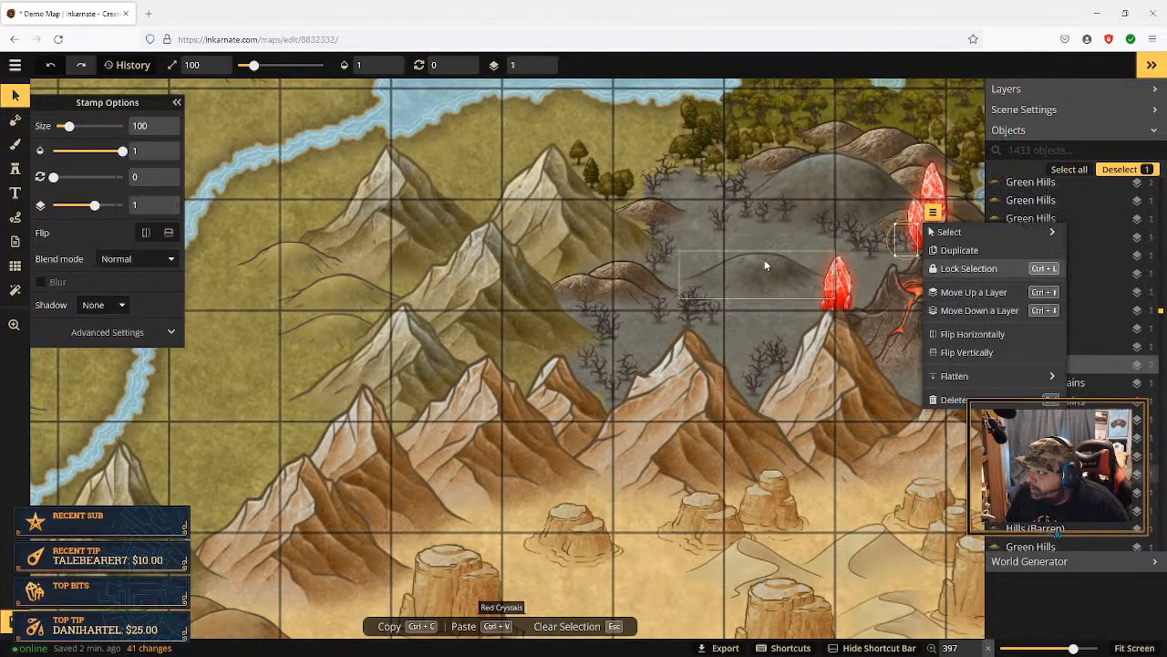
Step: Move the barren hill behind the large red crystal down to layer -4
click(765, 261)
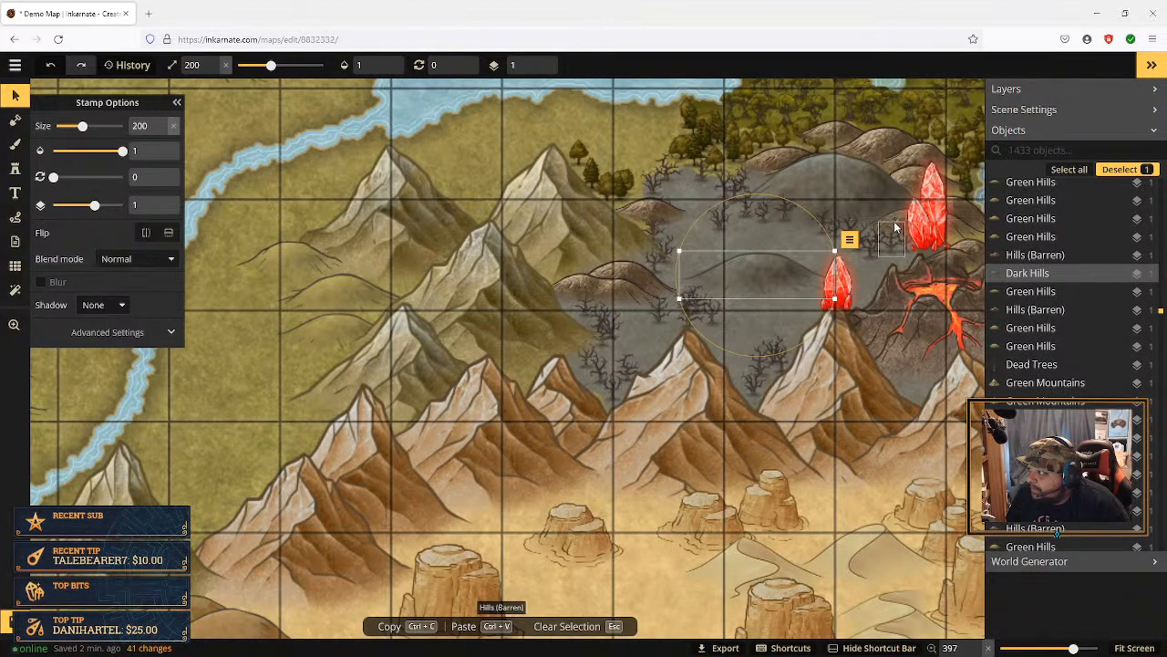
click(896, 223)
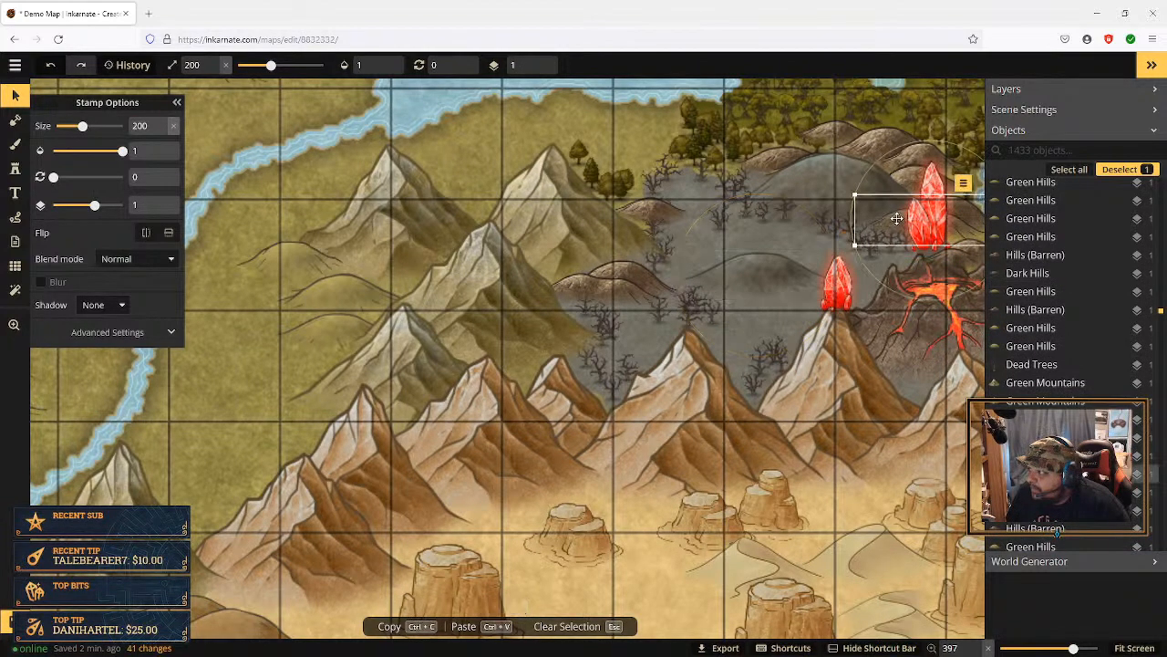
click(963, 182)
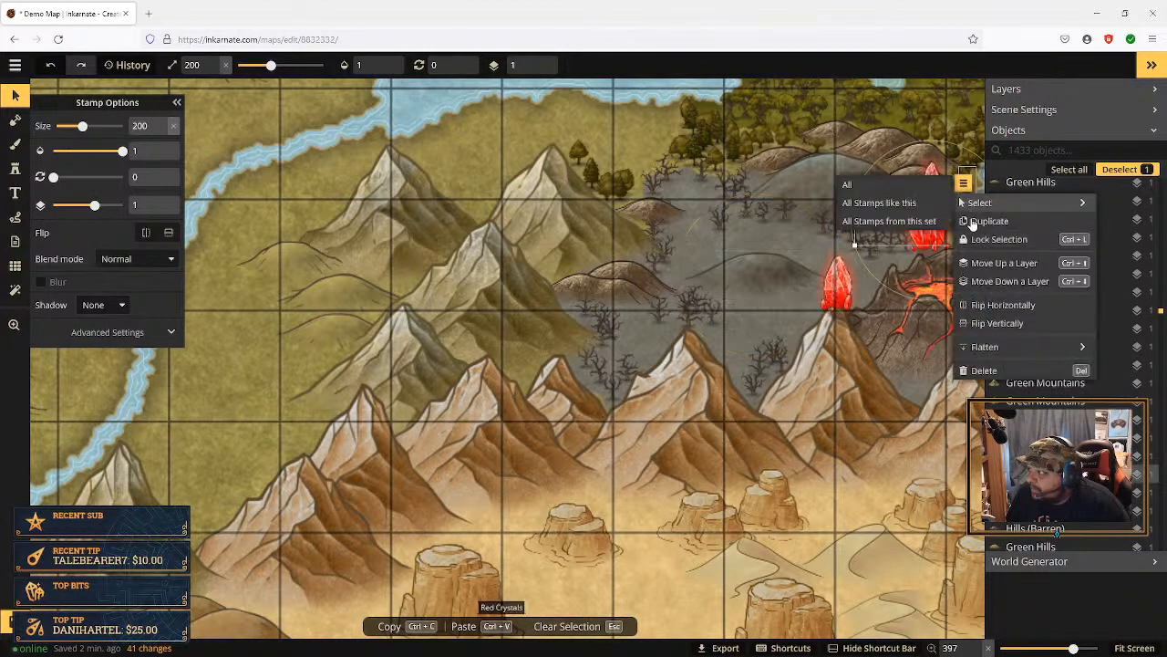
click(1001, 283)
click(1001, 283)
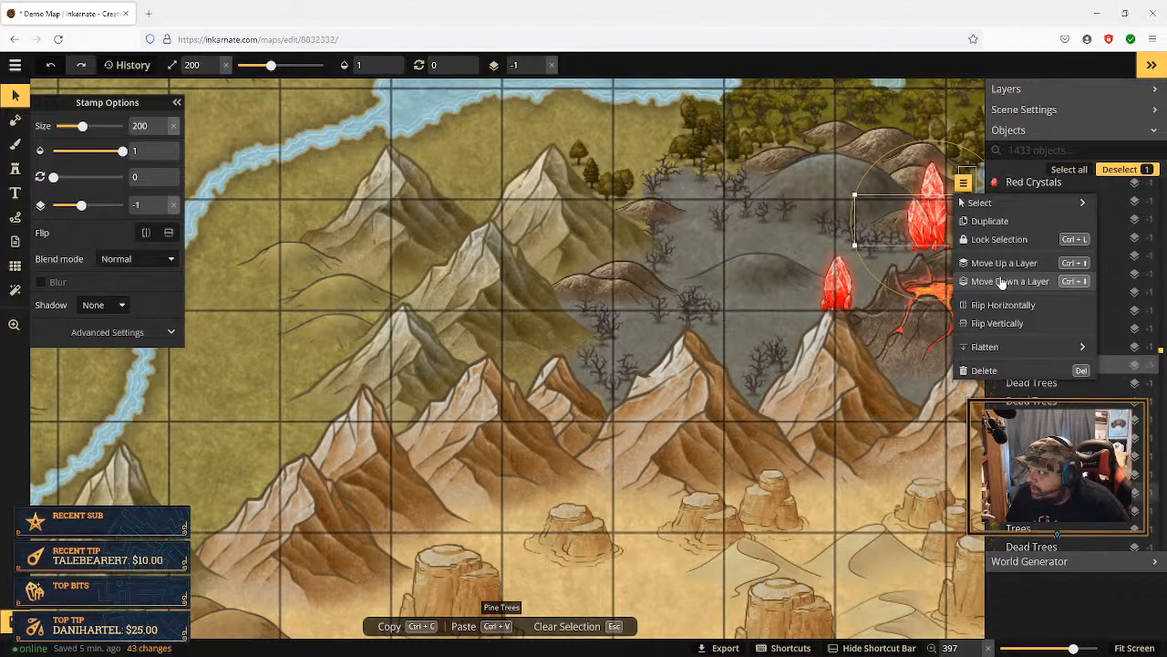
click(1001, 283)
click(1001, 283)
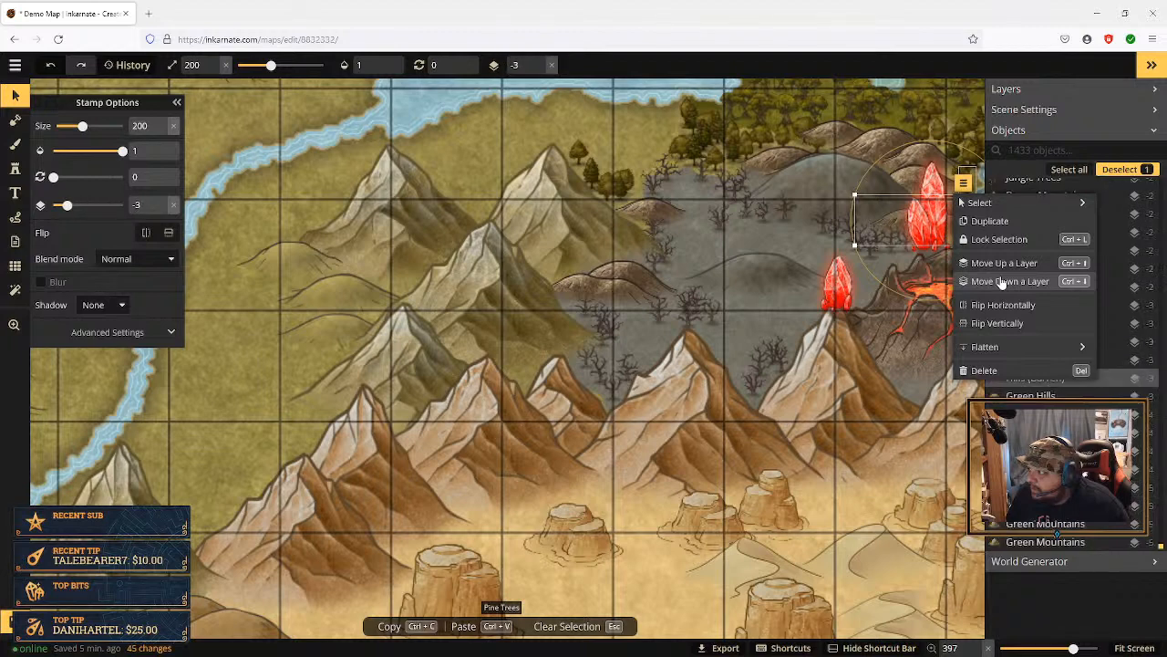
click(1001, 283)
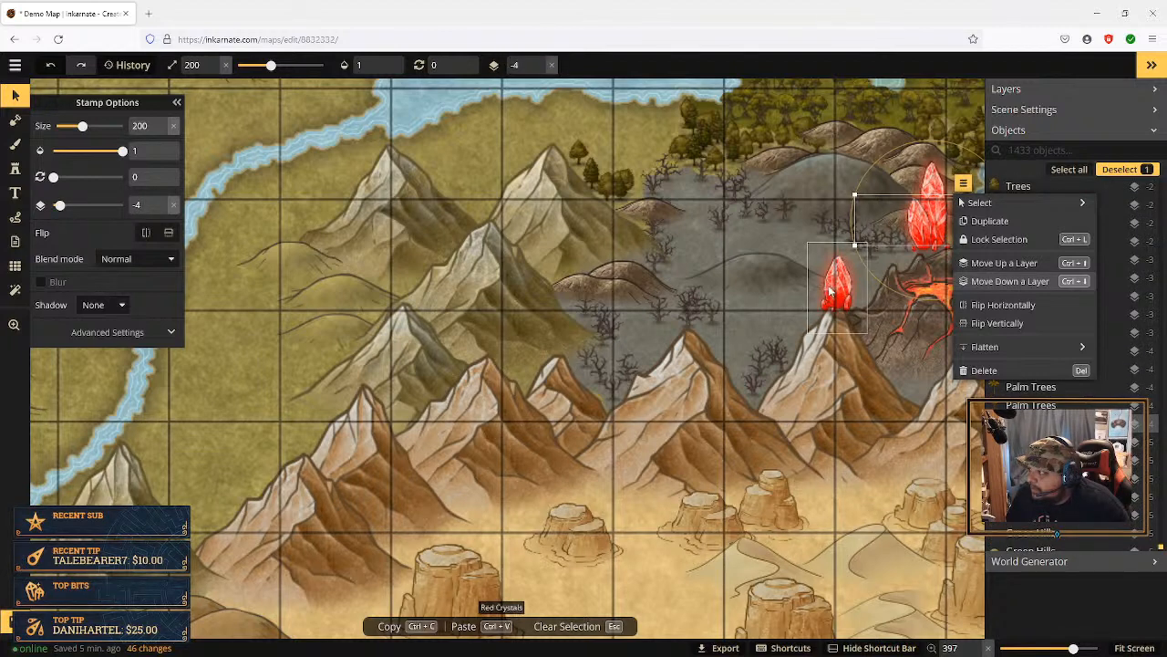
Step: Move the large dark hill north of the volcano down to layer -1
drag(888, 354, 790, 347)
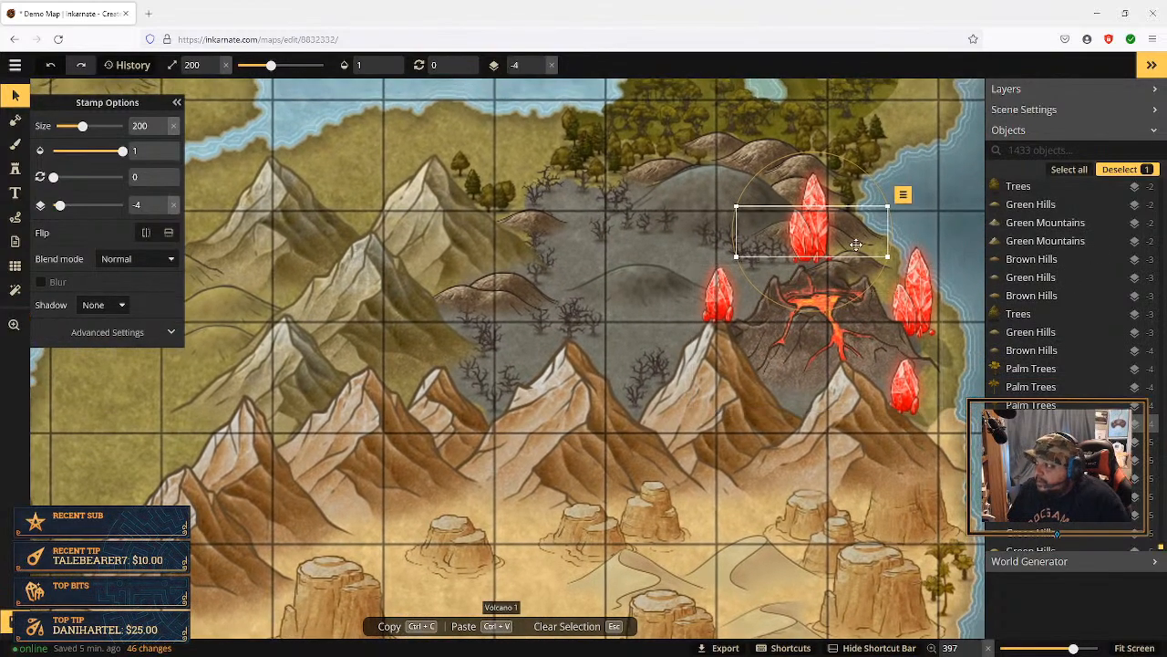
click(724, 187)
click(844, 155)
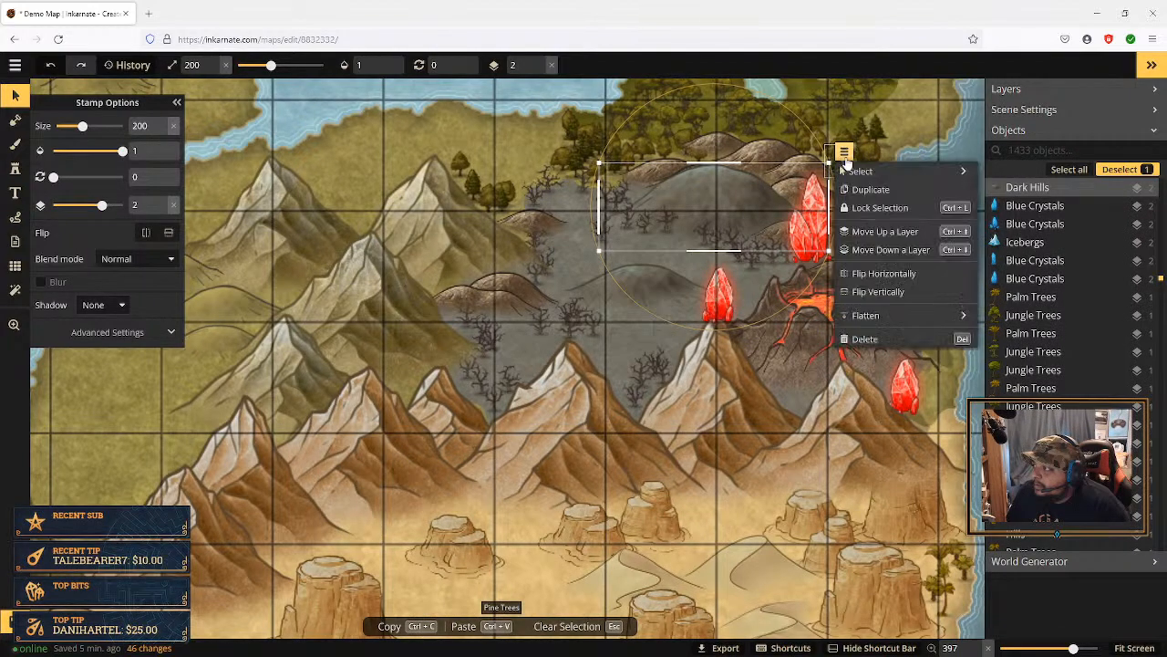
click(887, 250)
click(886, 250)
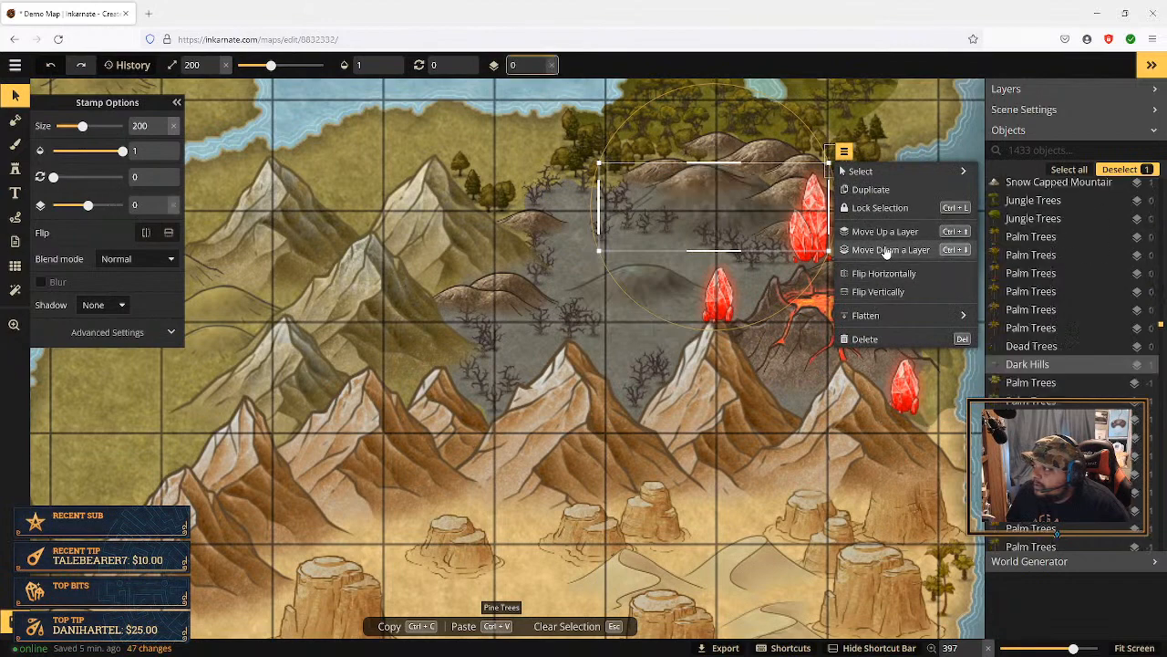
click(886, 251)
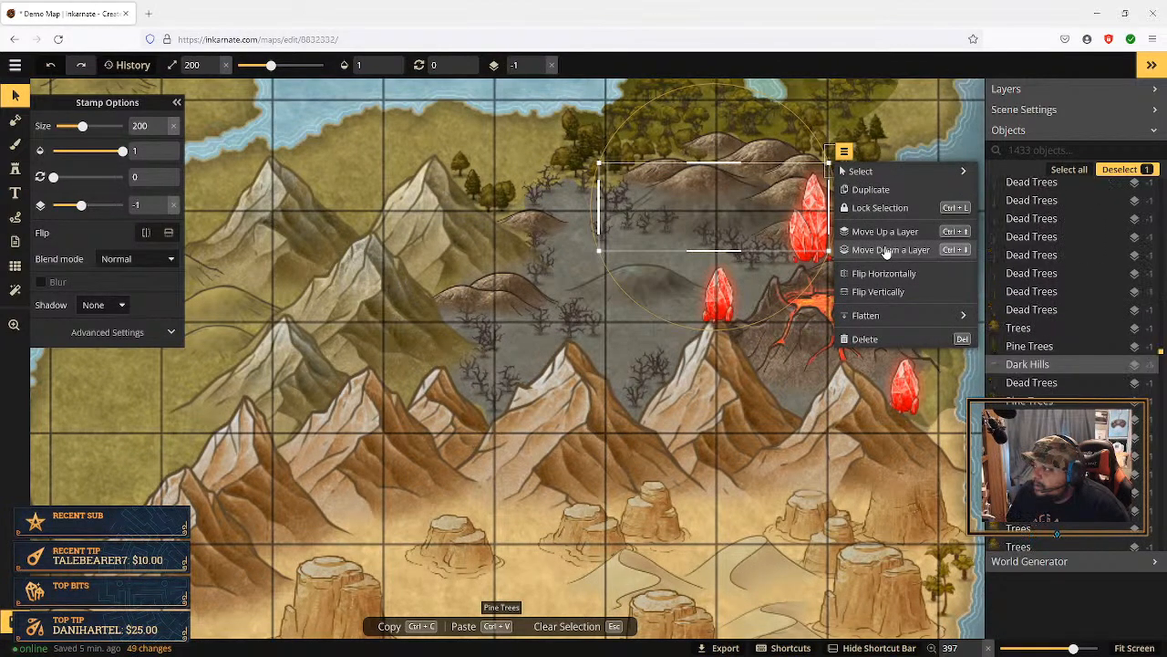
Step: Move the large dark hill north of the volcano to layer 1 and the barren hill behind the large red crystal to layer 0
click(890, 233)
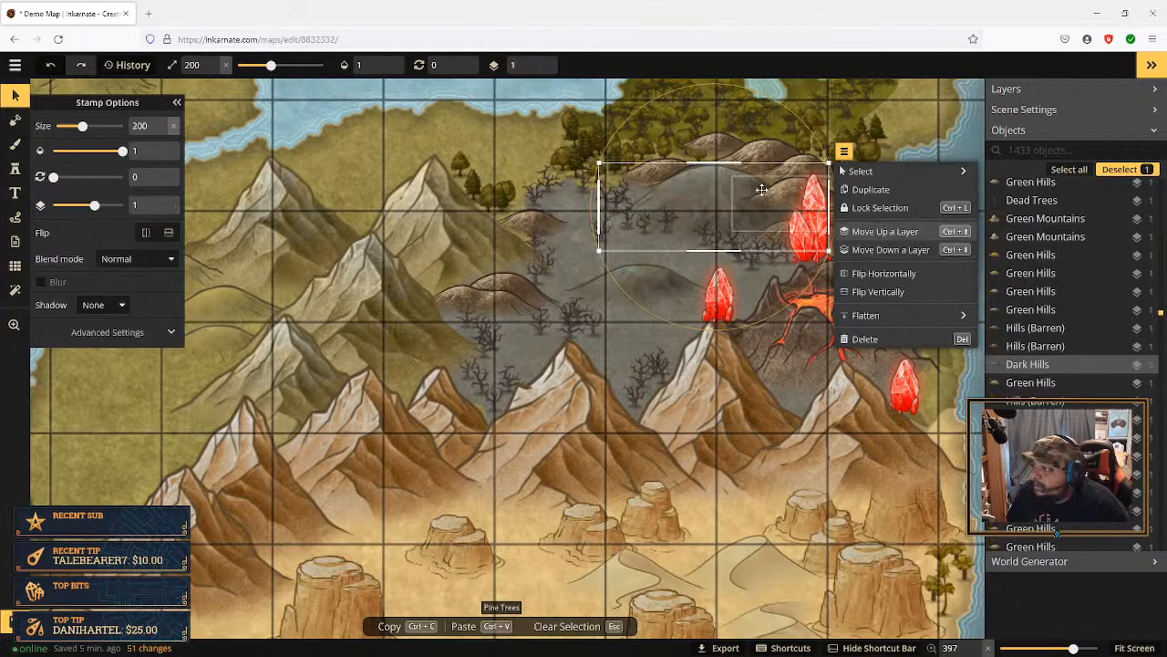
click(780, 196)
click(877, 165)
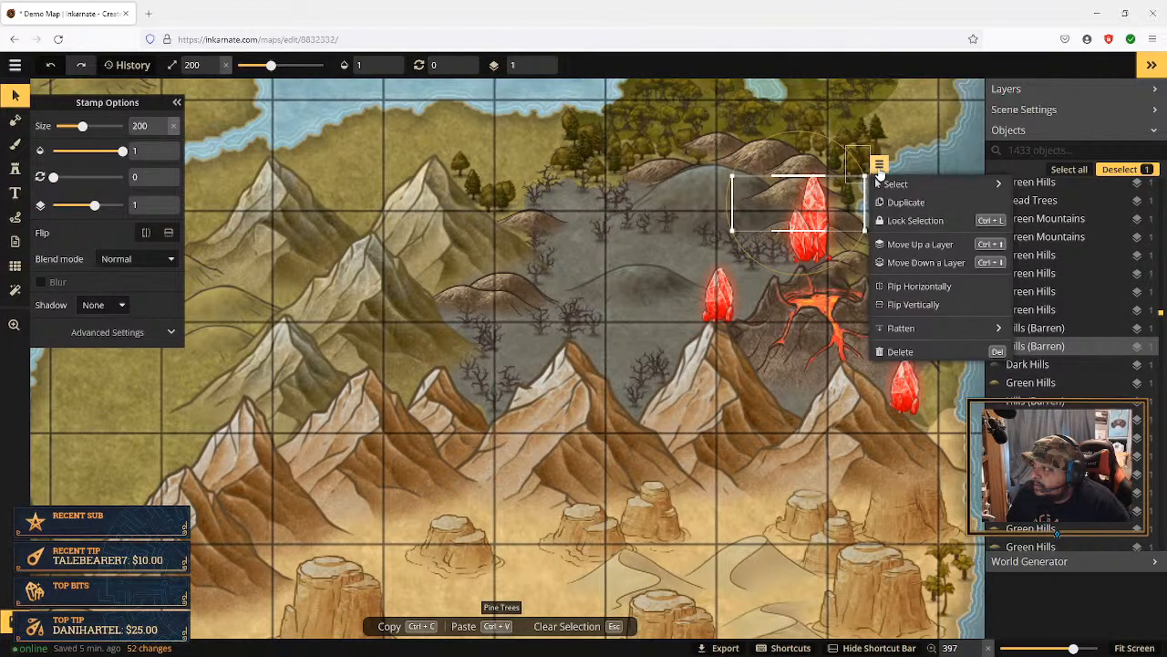
click(909, 264)
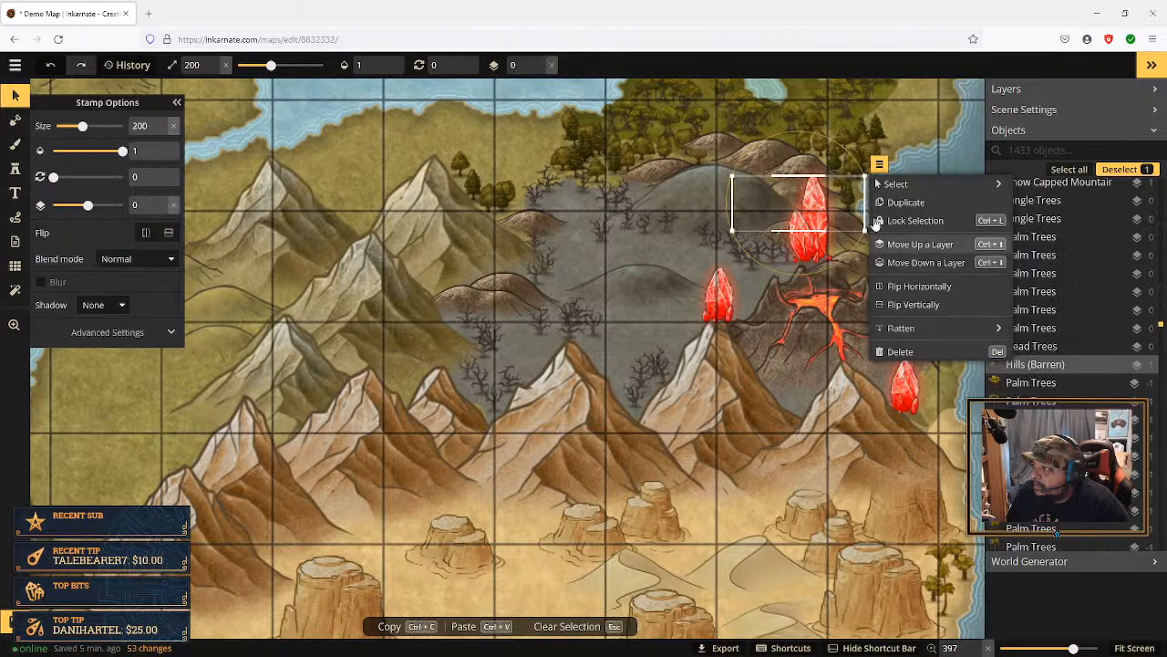
Step: Move the barren hill at the upper-left edge of the large dark hill down to layer -1
click(656, 171)
click(653, 169)
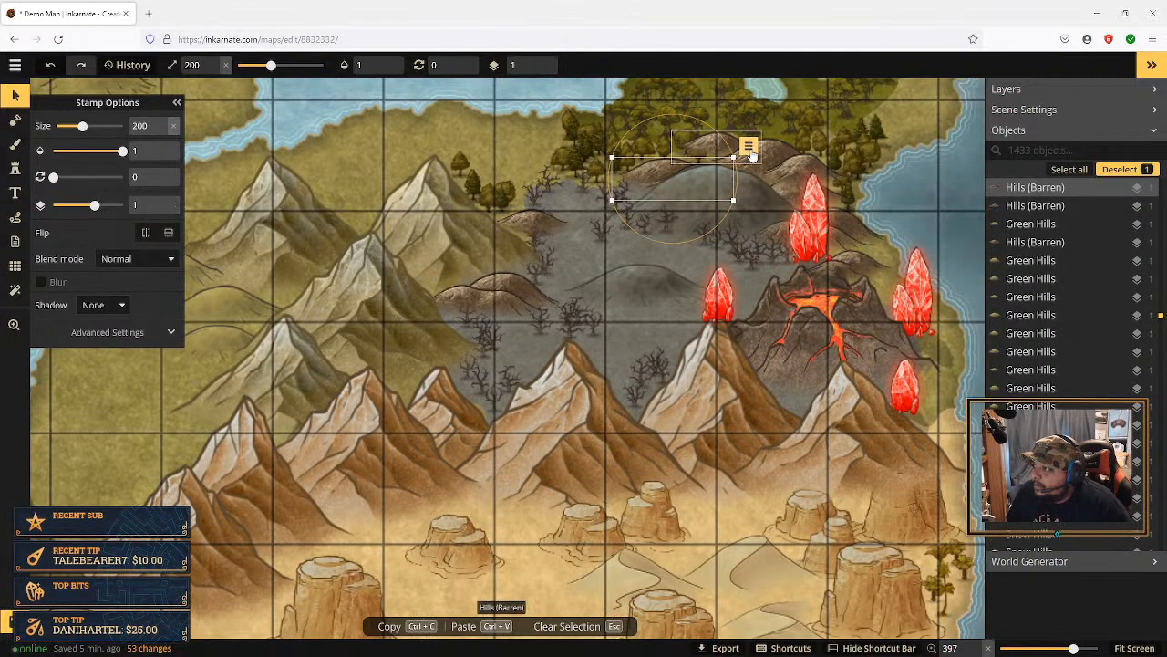
click(748, 147)
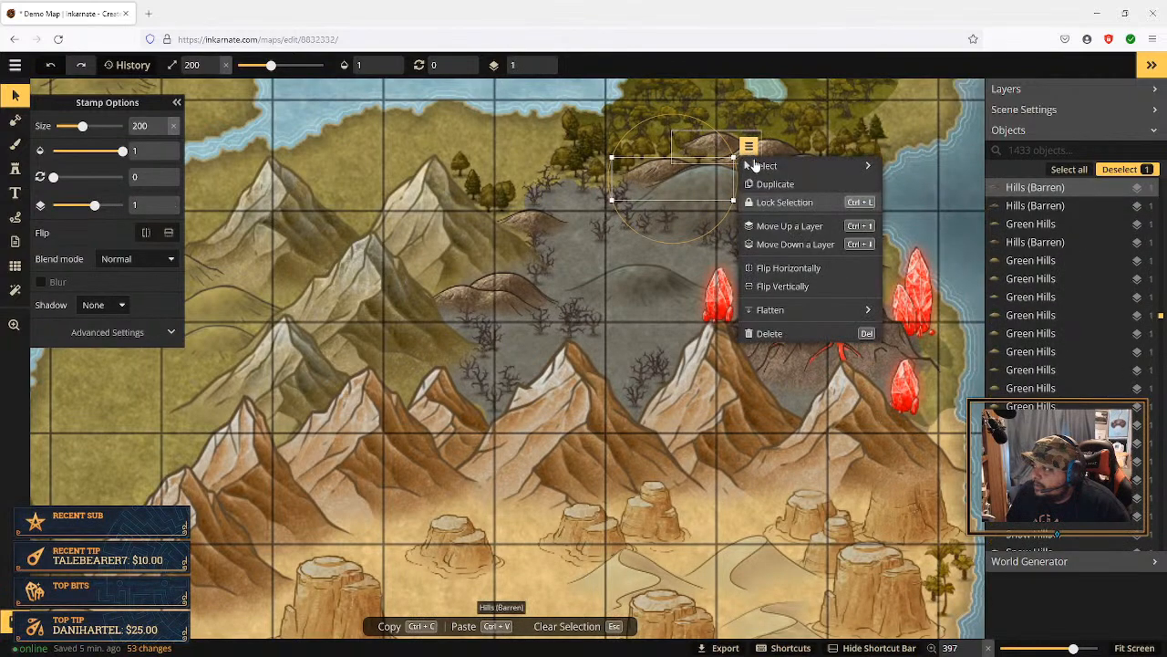
click(799, 245)
click(799, 244)
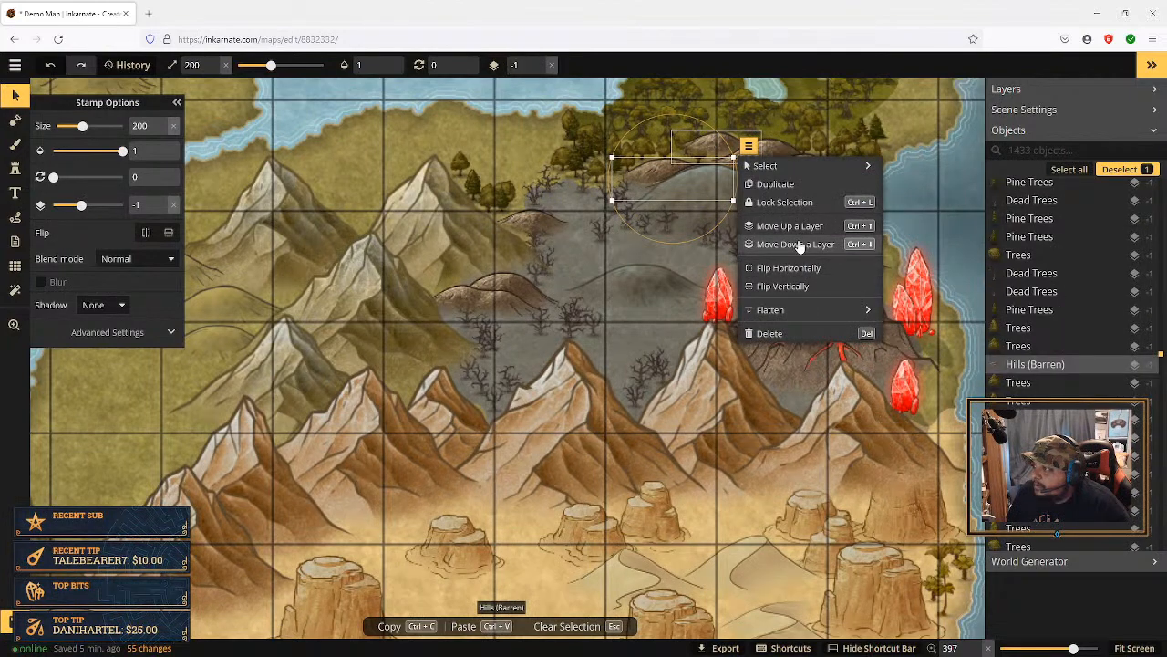
click(799, 245)
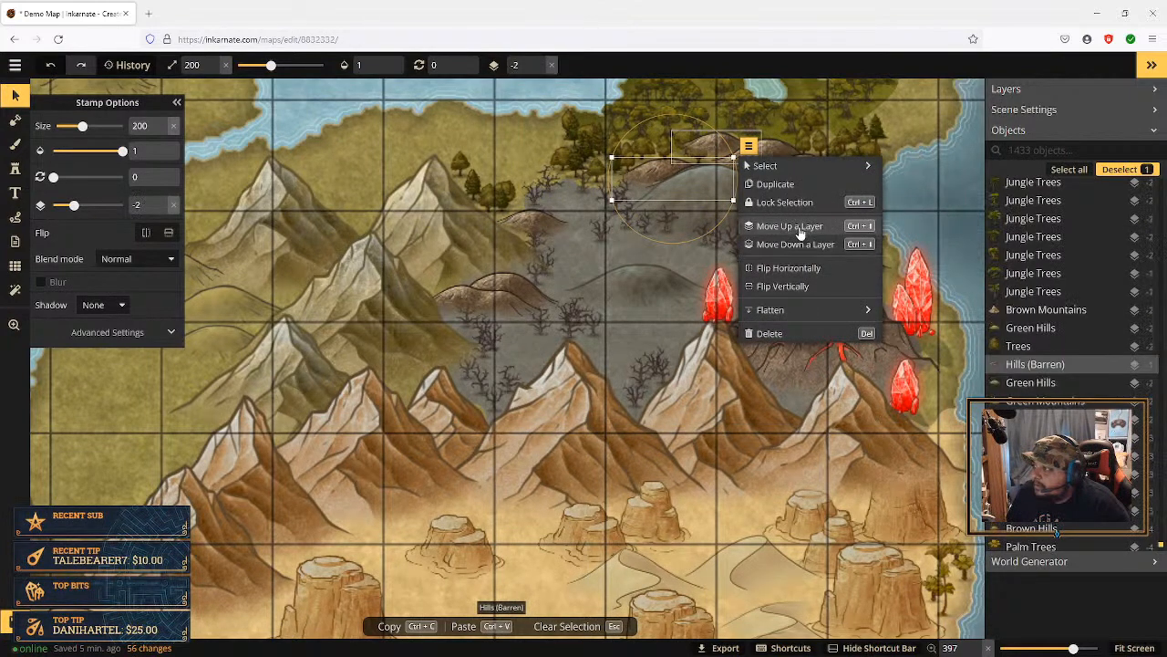
click(789, 226)
Step: Move the small barren hill directly behind the large dark hill's crest down to layer -2, and clear the selection
click(718, 149)
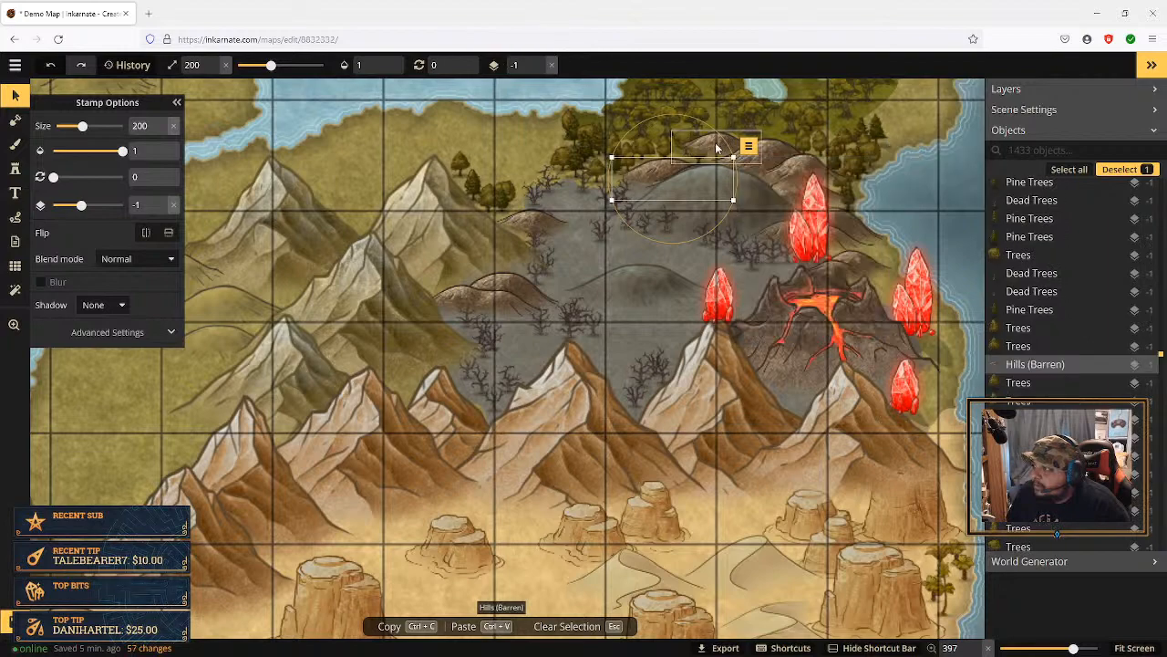
click(777, 120)
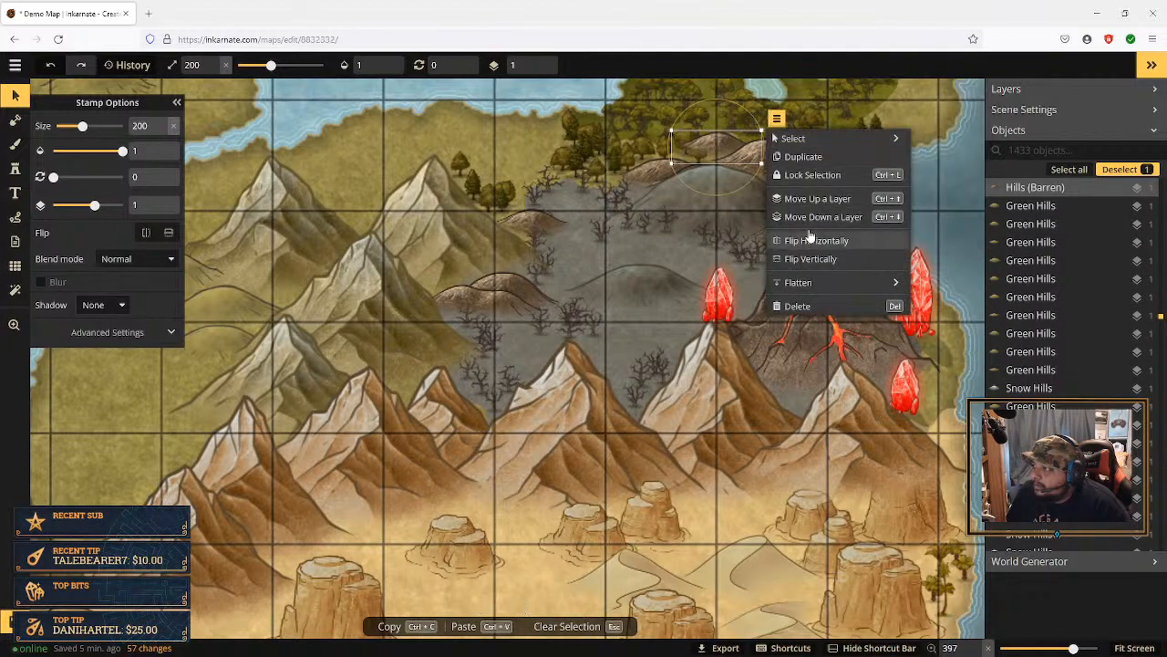
click(815, 219)
click(814, 219)
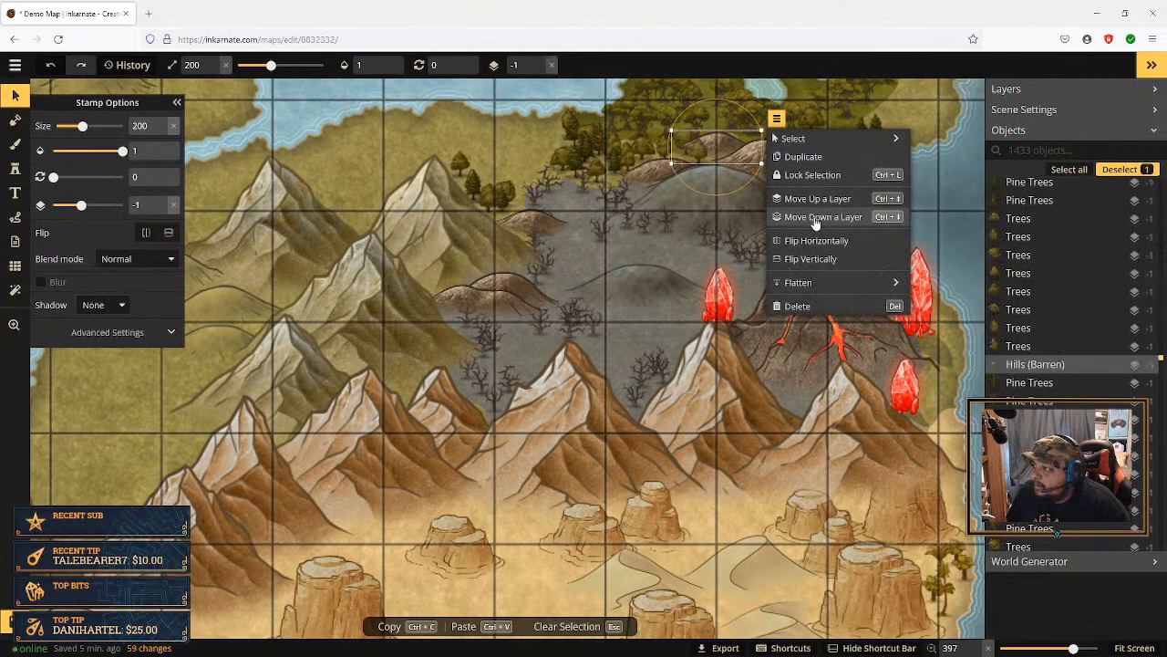
click(814, 219)
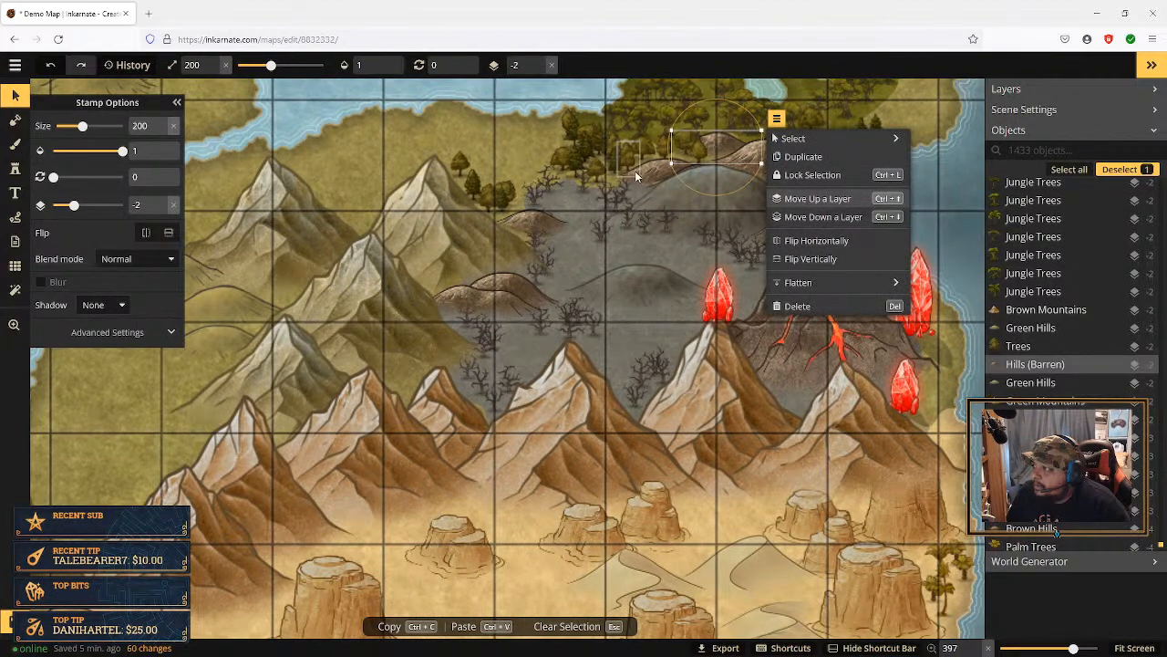
click(658, 172)
click(927, 226)
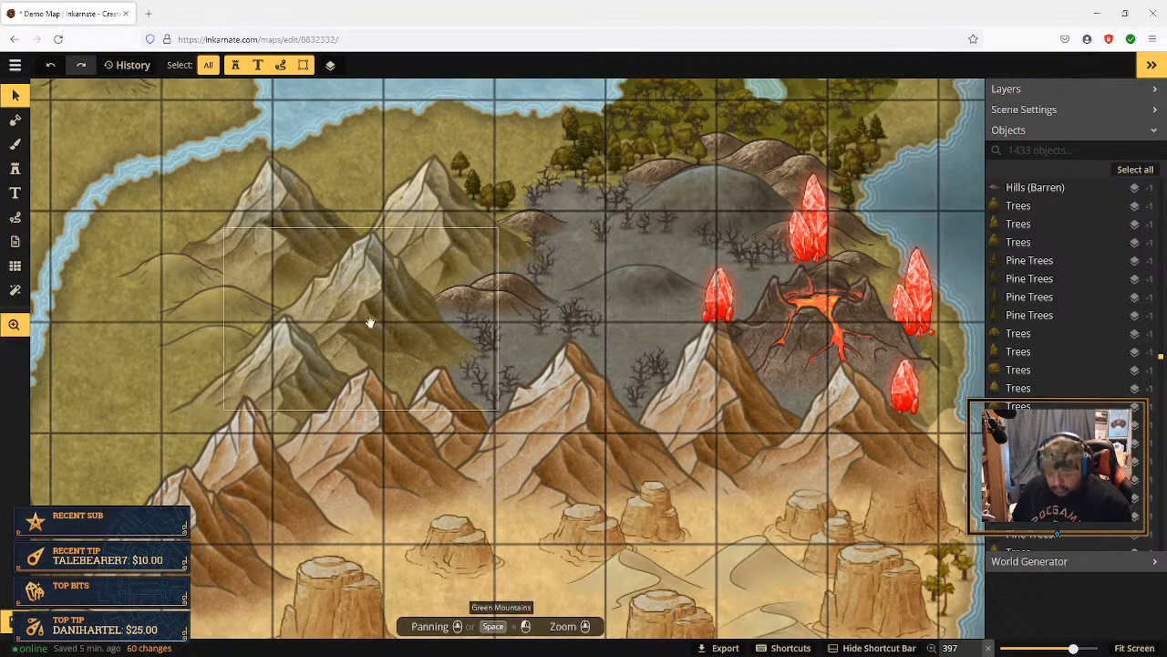
Step: Choose the Trees stamp at size 100 and place a small cluster at the western foot of the hills south of the western forest
drag(372, 324, 801, 192)
drag(414, 352, 788, 192)
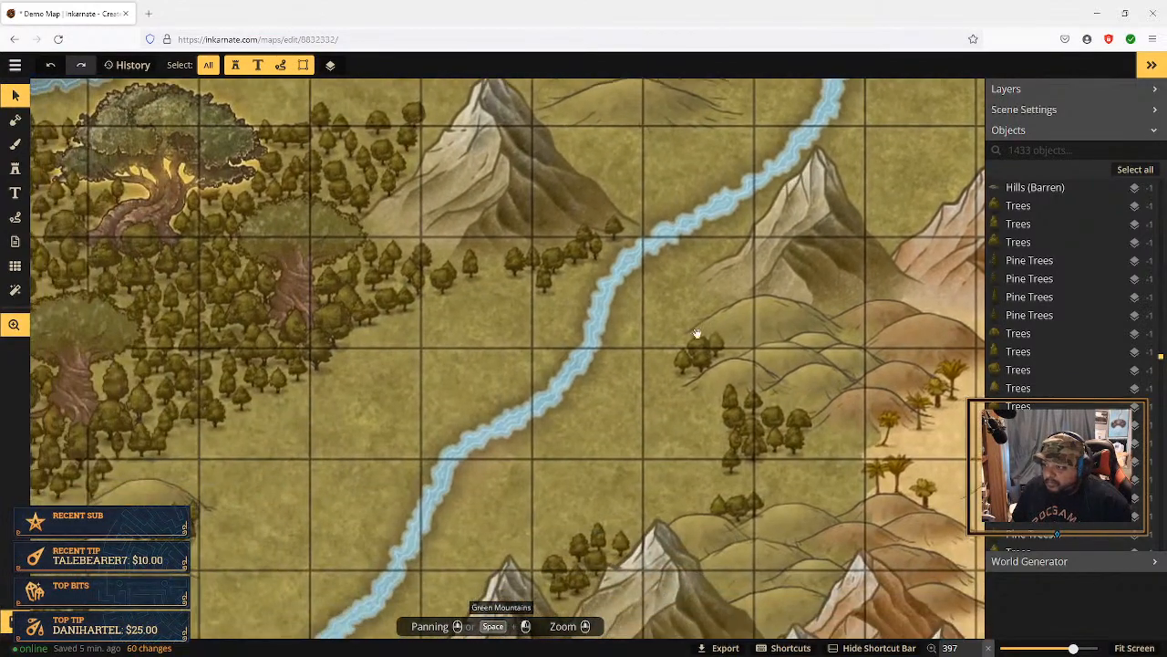
drag(549, 427, 738, 313)
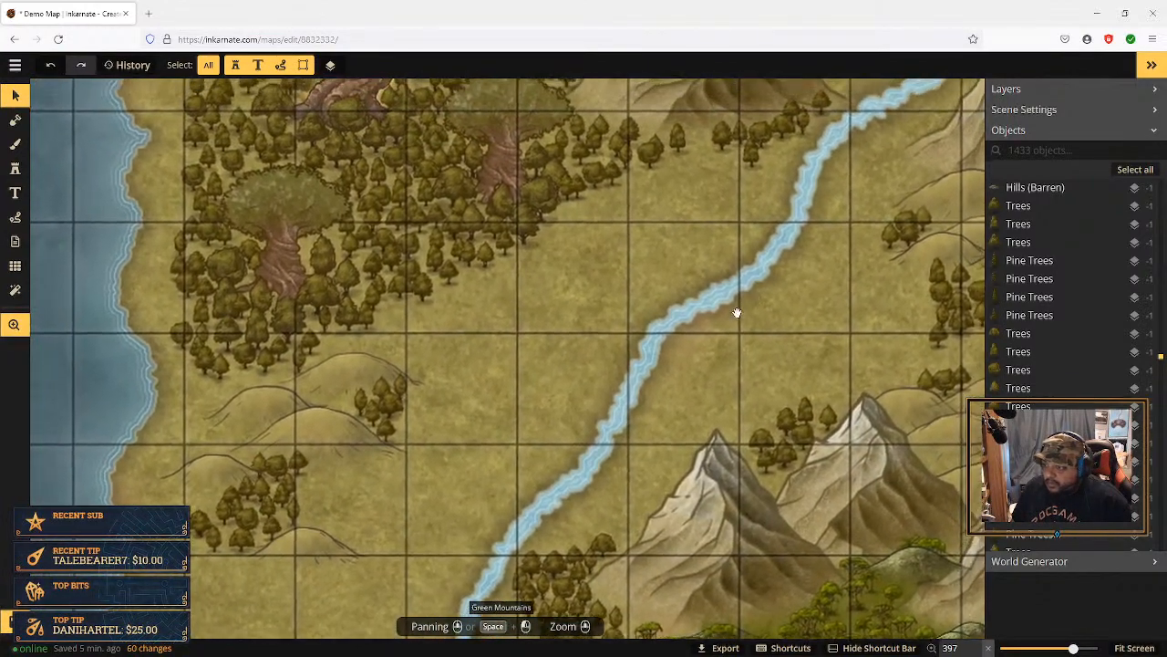
click(16, 170)
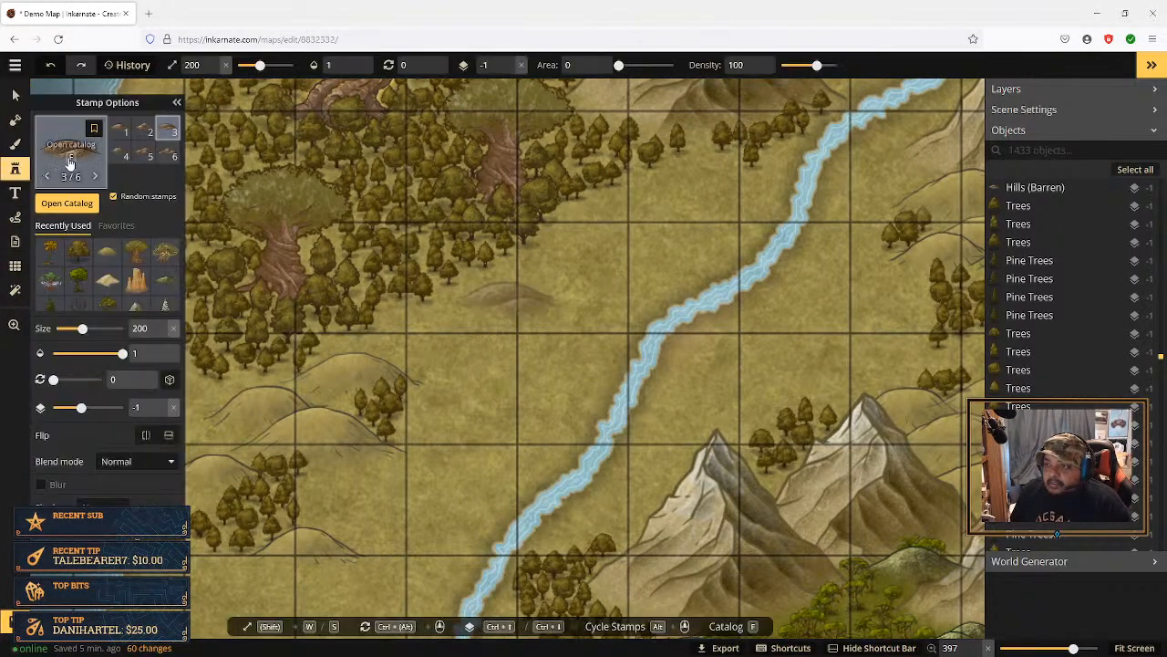
click(79, 254)
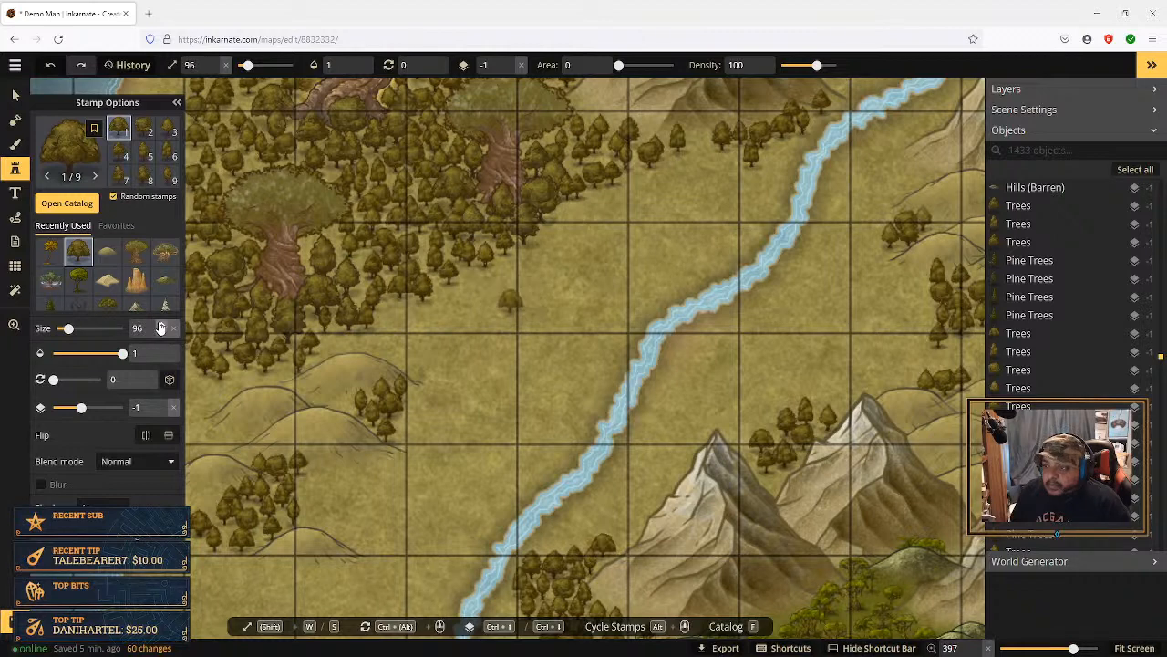
click(161, 325)
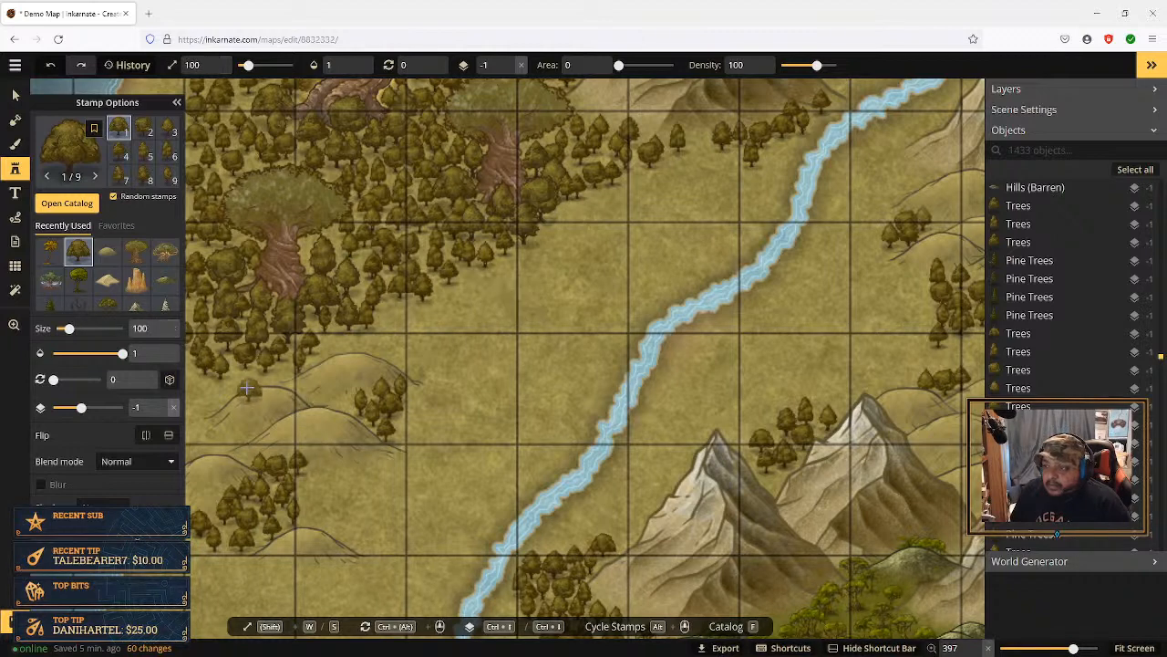
drag(250, 430, 409, 433)
click(412, 432)
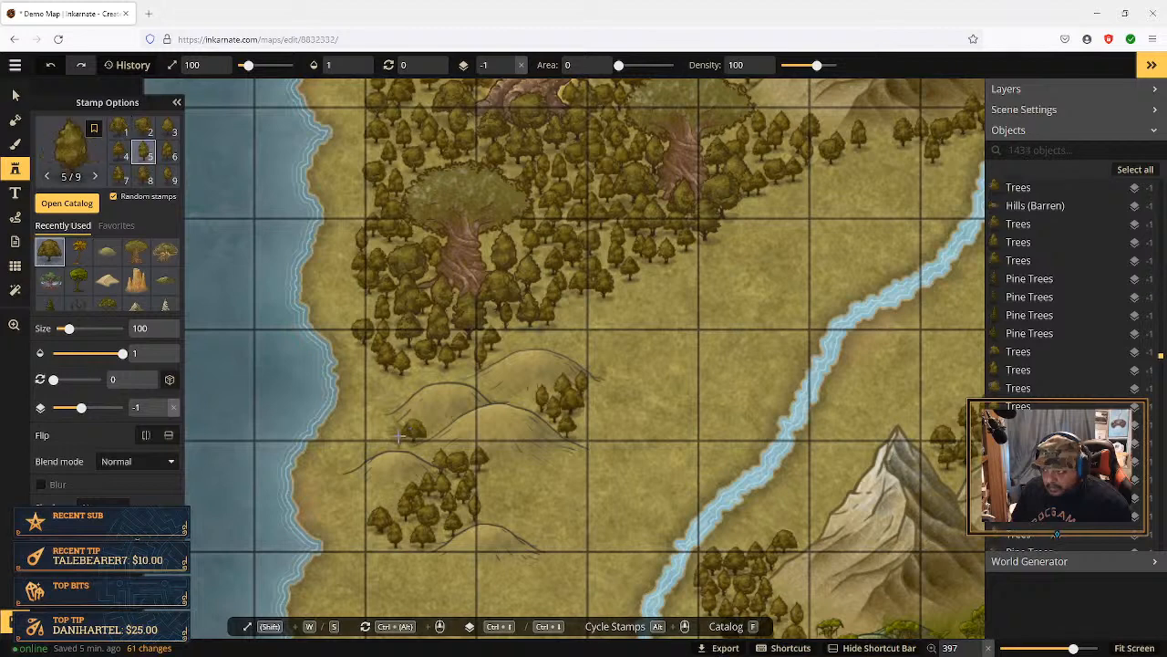
click(391, 434)
click(384, 437)
click(378, 441)
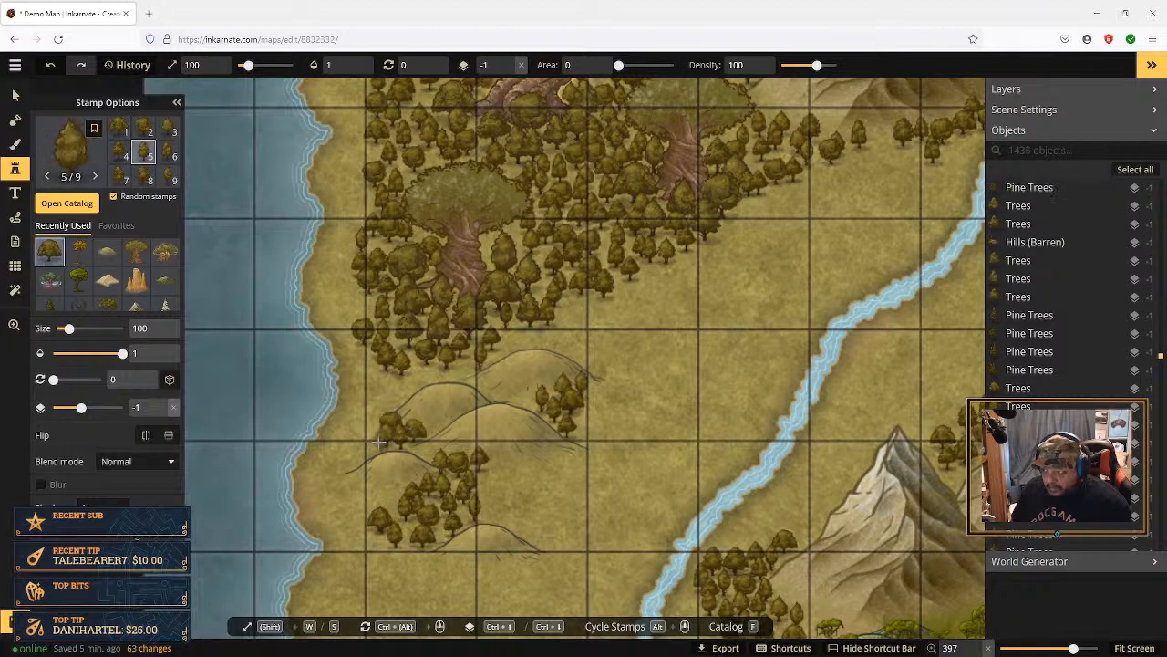
click(308, 521)
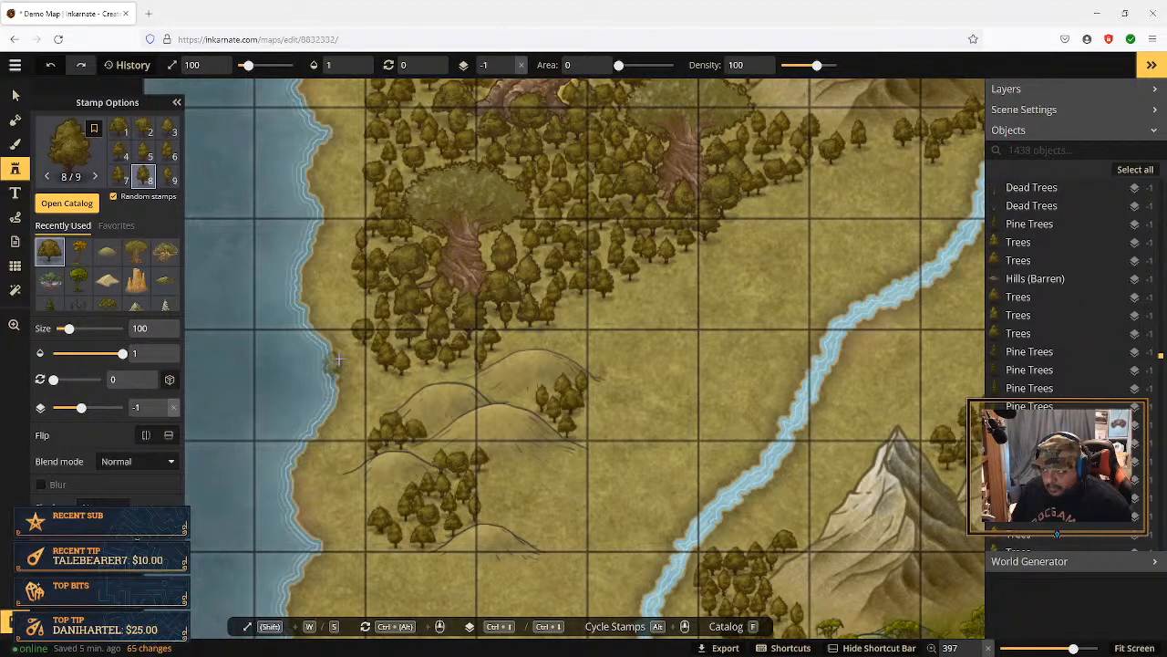
Step: Stamp more trees along the coastal edge of the forest, west of the southwestern giant tree
click(356, 299)
click(342, 285)
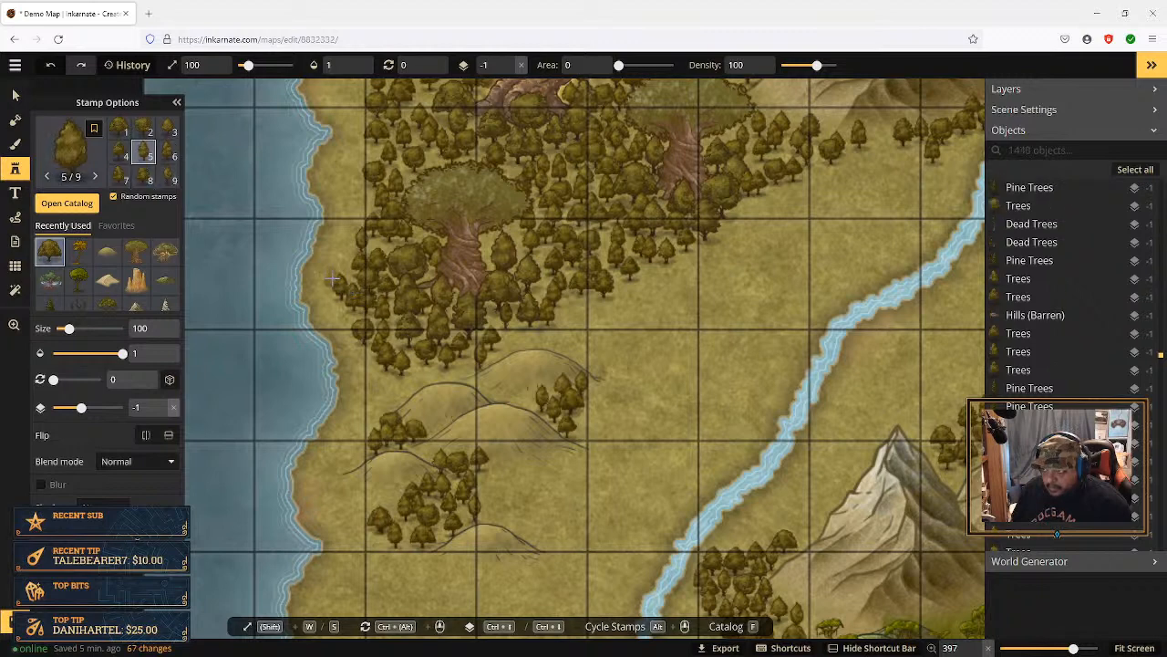
click(344, 269)
click(349, 268)
click(349, 197)
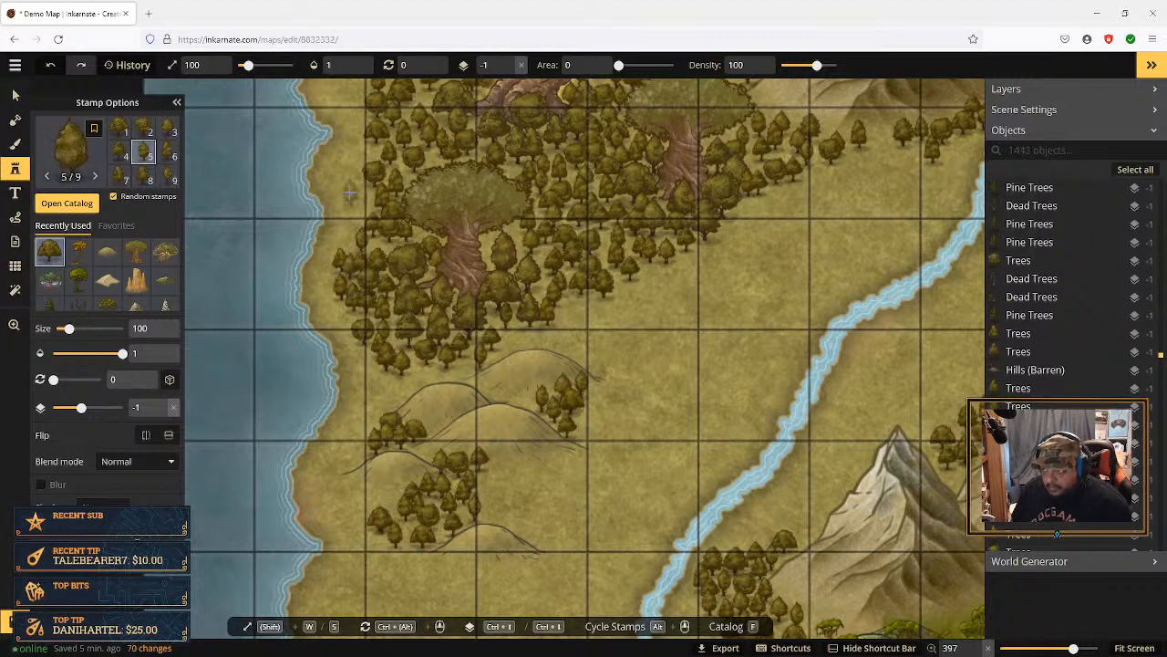
click(342, 180)
click(361, 191)
click(356, 208)
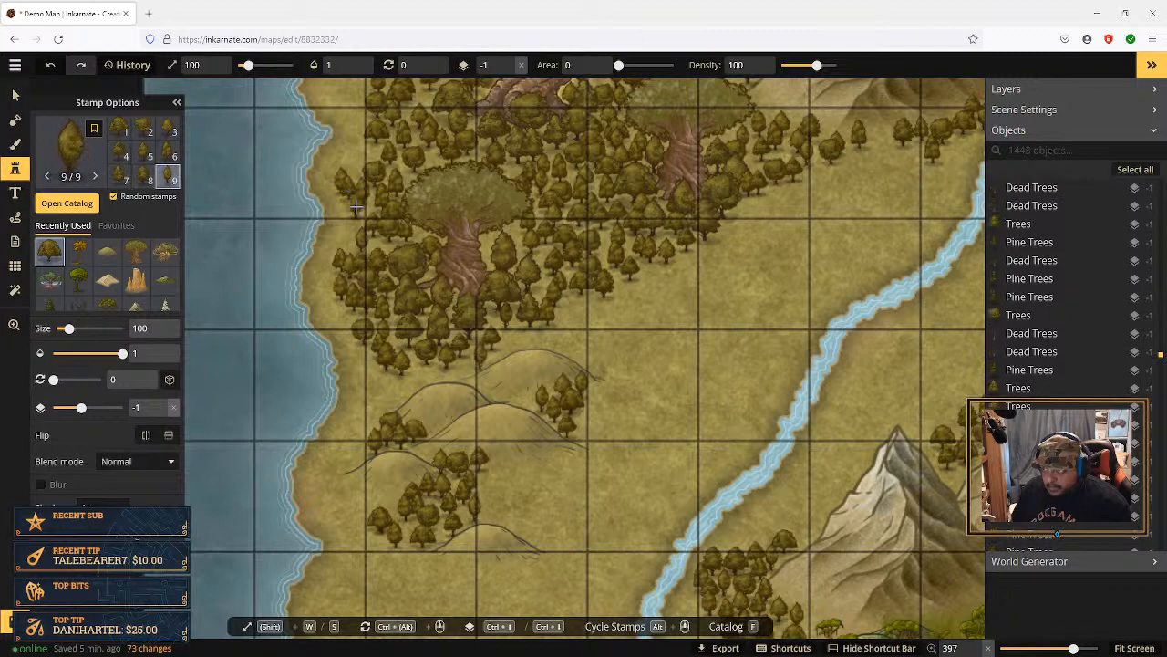
click(354, 222)
click(353, 225)
Step: Extend the forest with tree stamps along the coast to the west and northwest of the large glowing tree
key(space)
drag(431, 152, 473, 366)
click(402, 290)
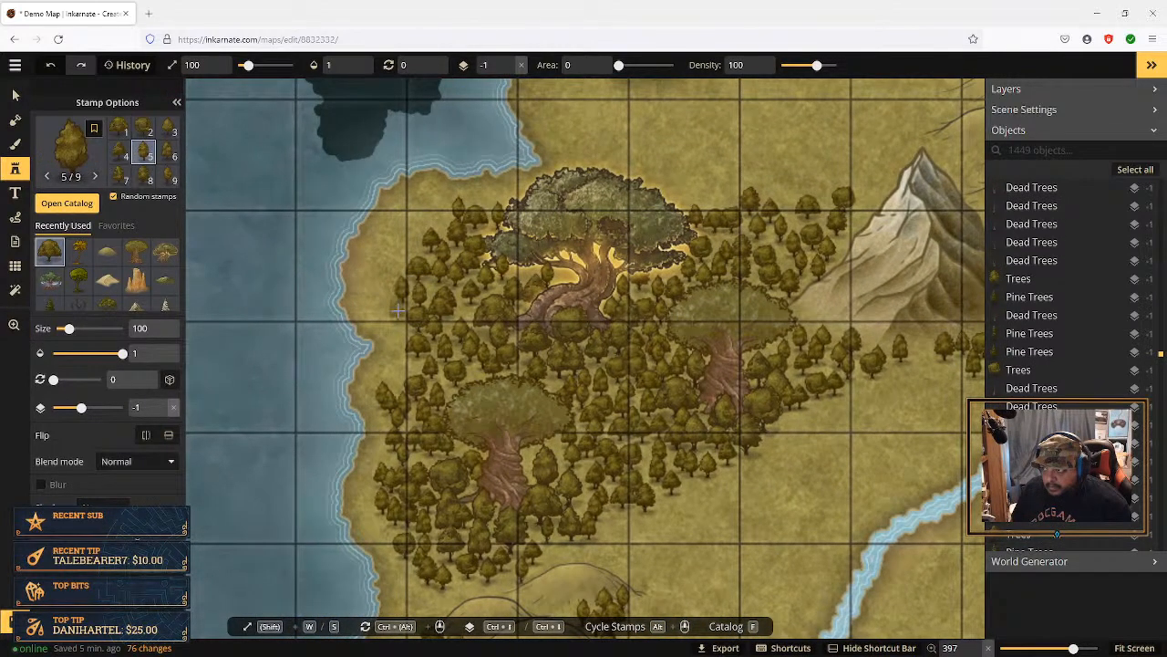
click(403, 319)
click(402, 363)
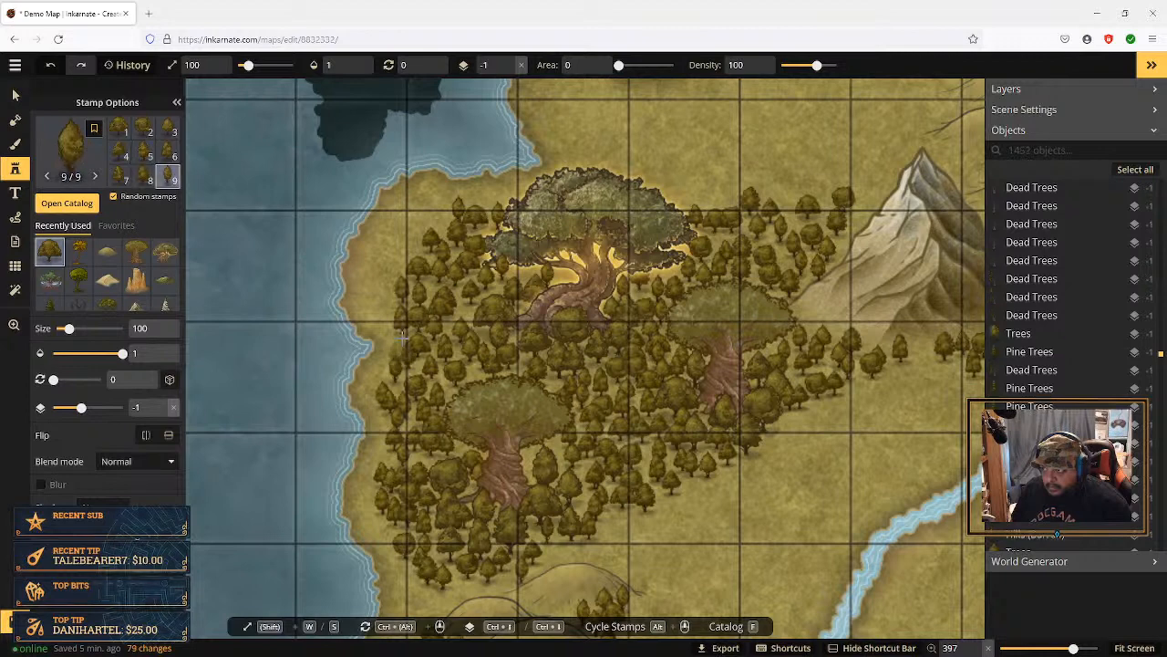
click(407, 228)
click(380, 244)
click(375, 276)
click(394, 259)
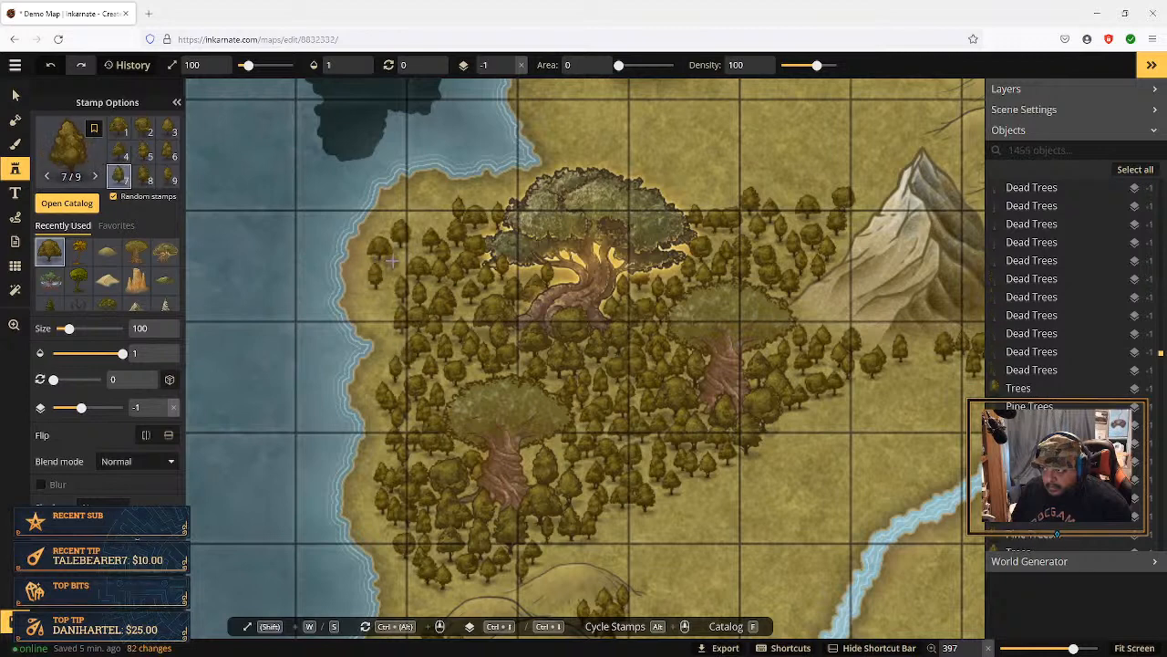
click(413, 241)
click(422, 214)
click(417, 208)
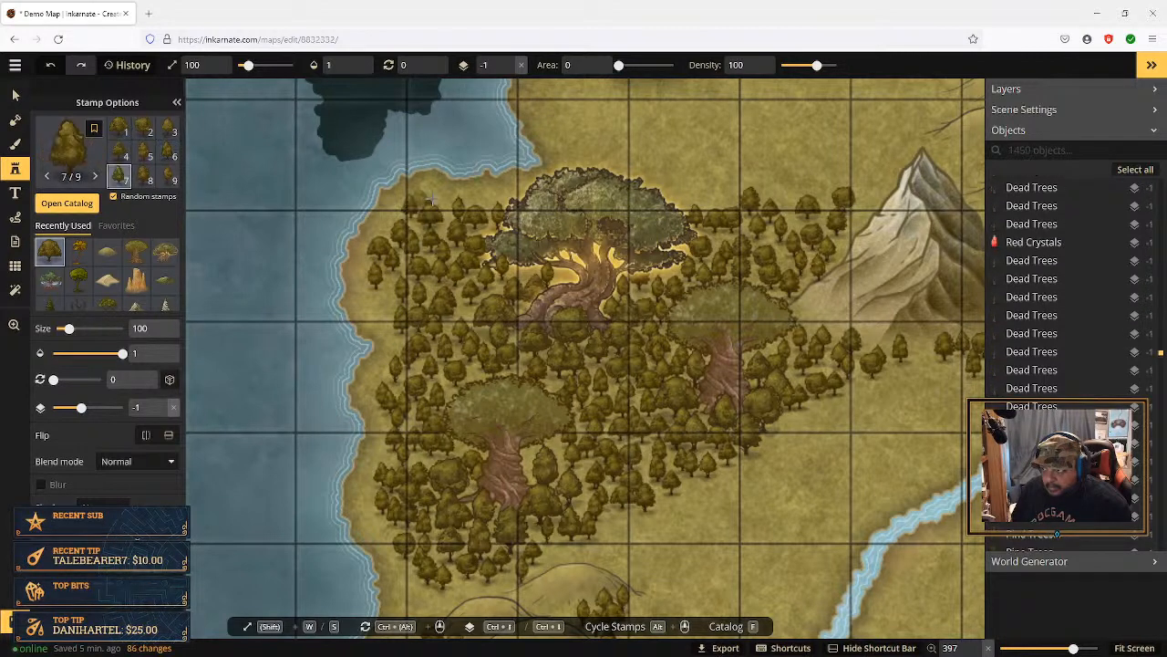
Step: Place trees behind the large glowing tree's crown and just northeast of it
click(684, 180)
click(707, 187)
click(685, 192)
click(580, 157)
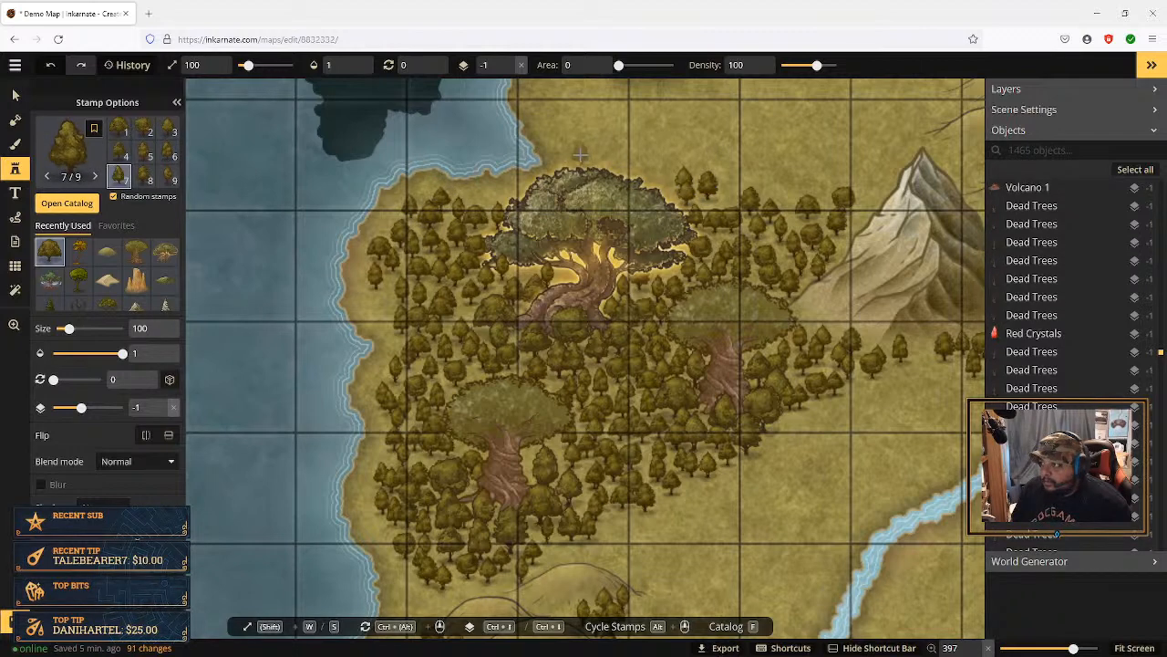
click(571, 161)
click(609, 164)
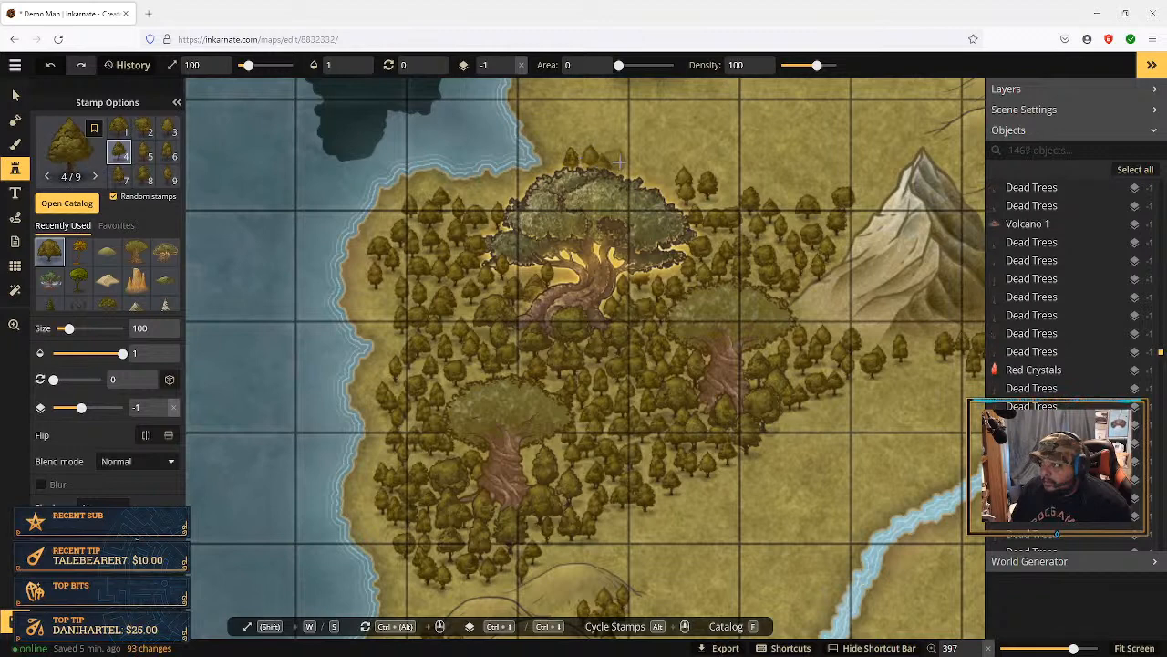
click(624, 161)
click(647, 169)
click(653, 180)
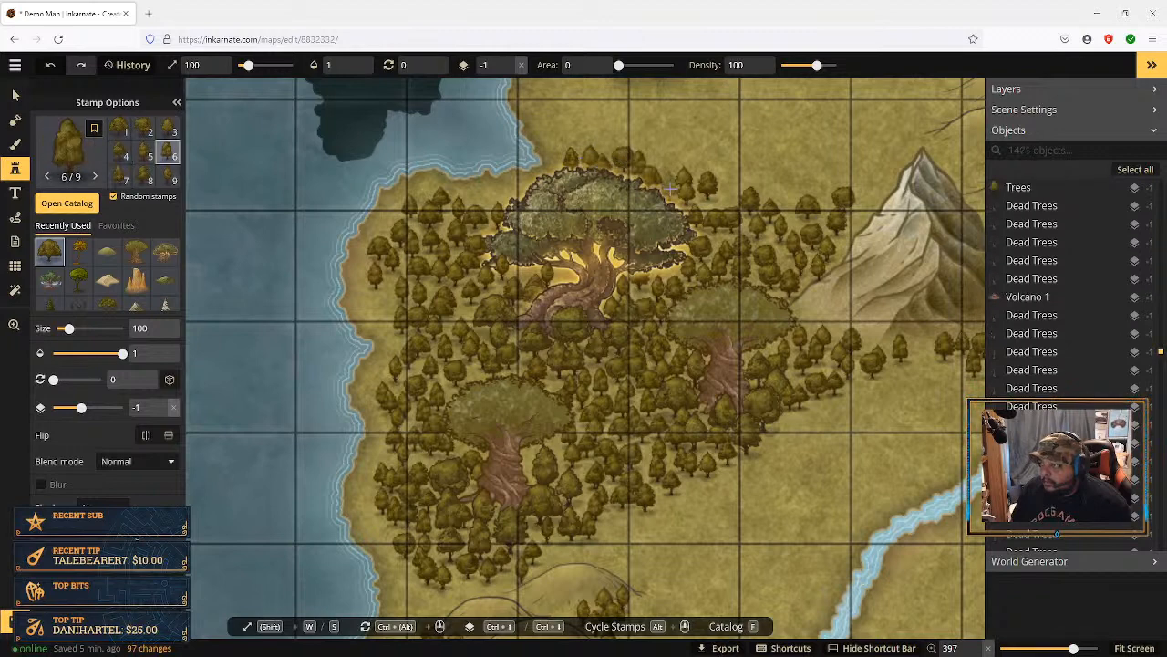
Step: Fill the forest's northern edge between the glowing tree and the mountain with trees, undoing one misplaced stamp
click(677, 189)
click(720, 194)
click(761, 183)
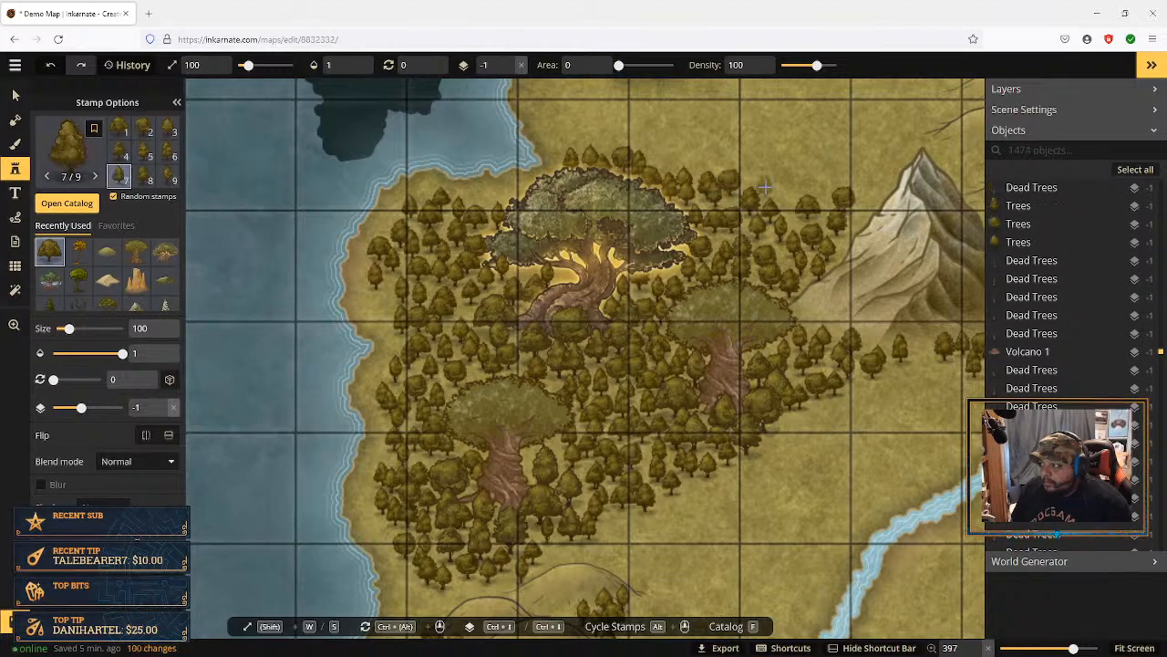
click(768, 188)
click(788, 212)
key(ctrl+z)
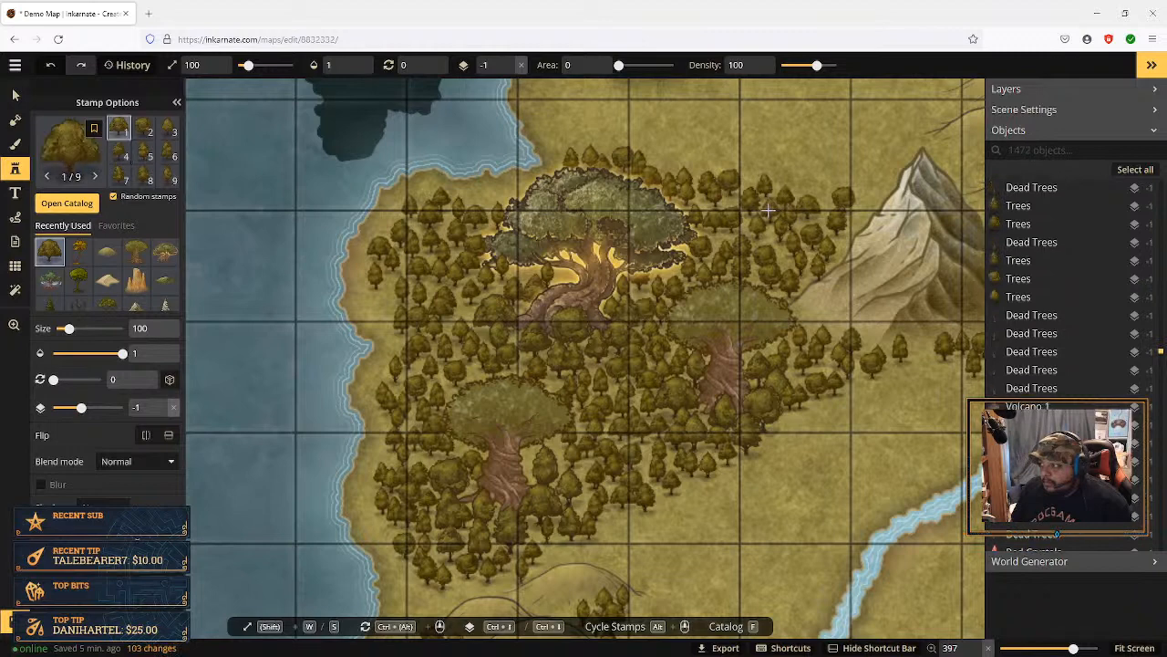
click(838, 237)
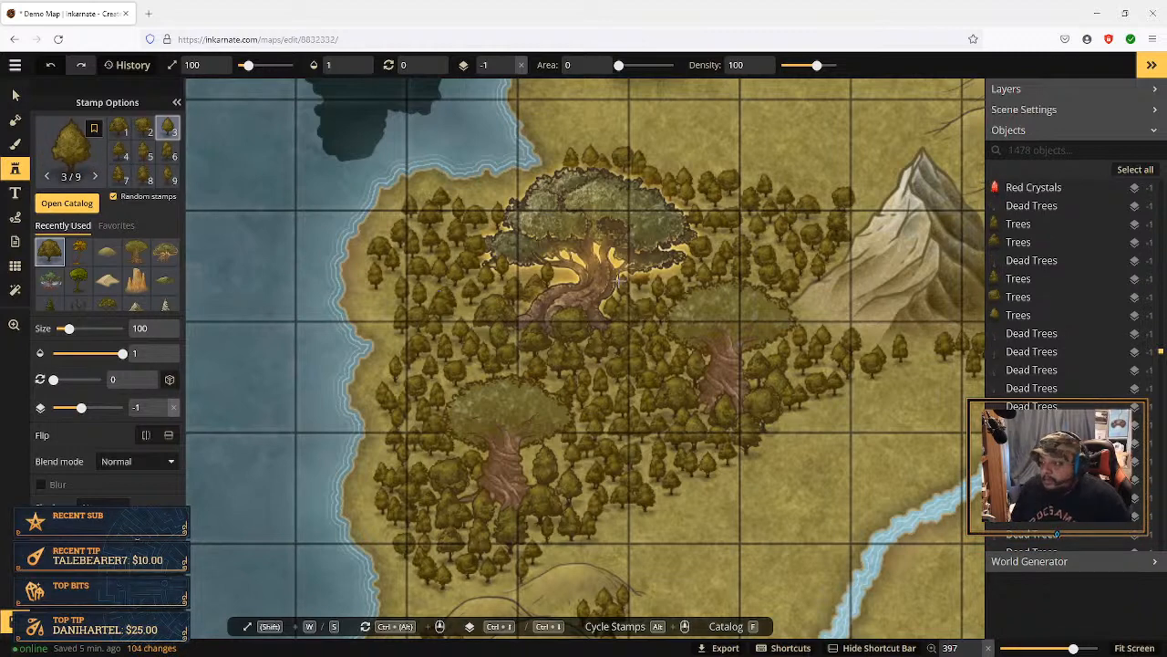
drag(748, 213, 673, 311)
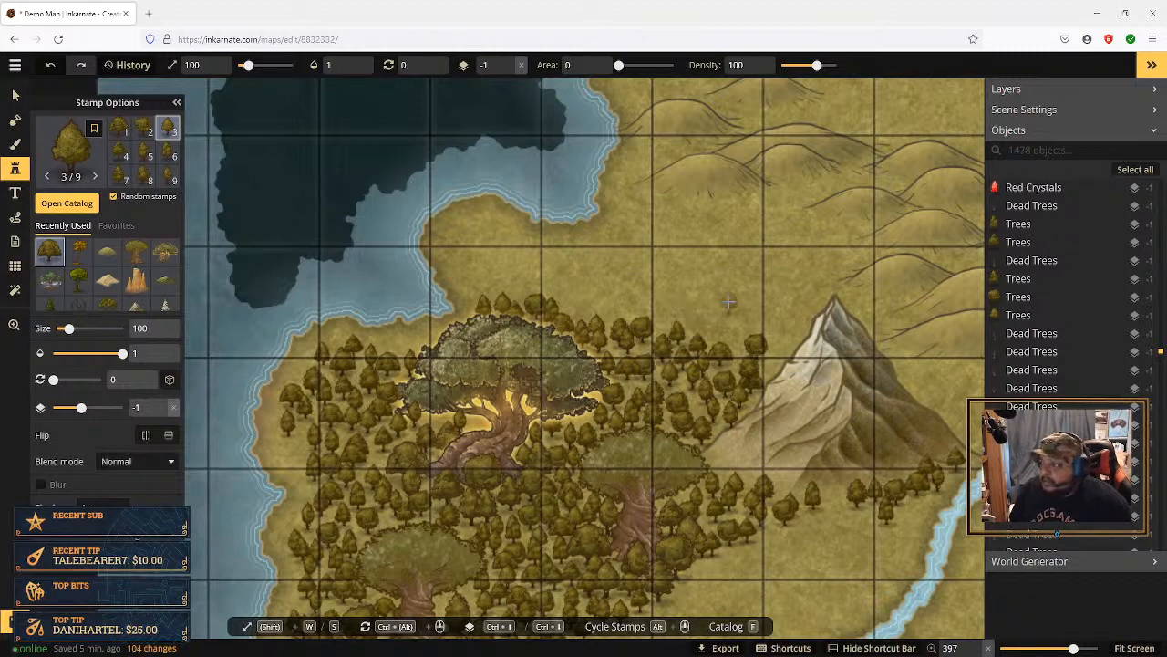
drag(725, 294, 624, 349)
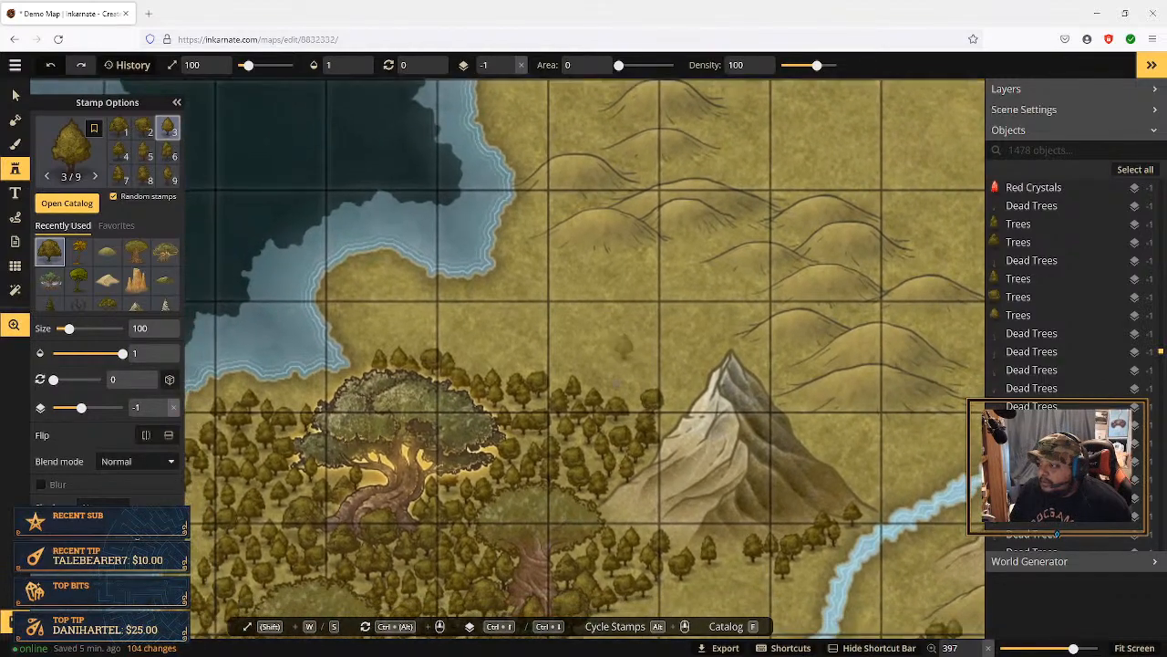
Step: Fill the gap west of the mountain with trees and stamp a small cluster north of the glowing tree's crown
click(580, 441)
click(597, 456)
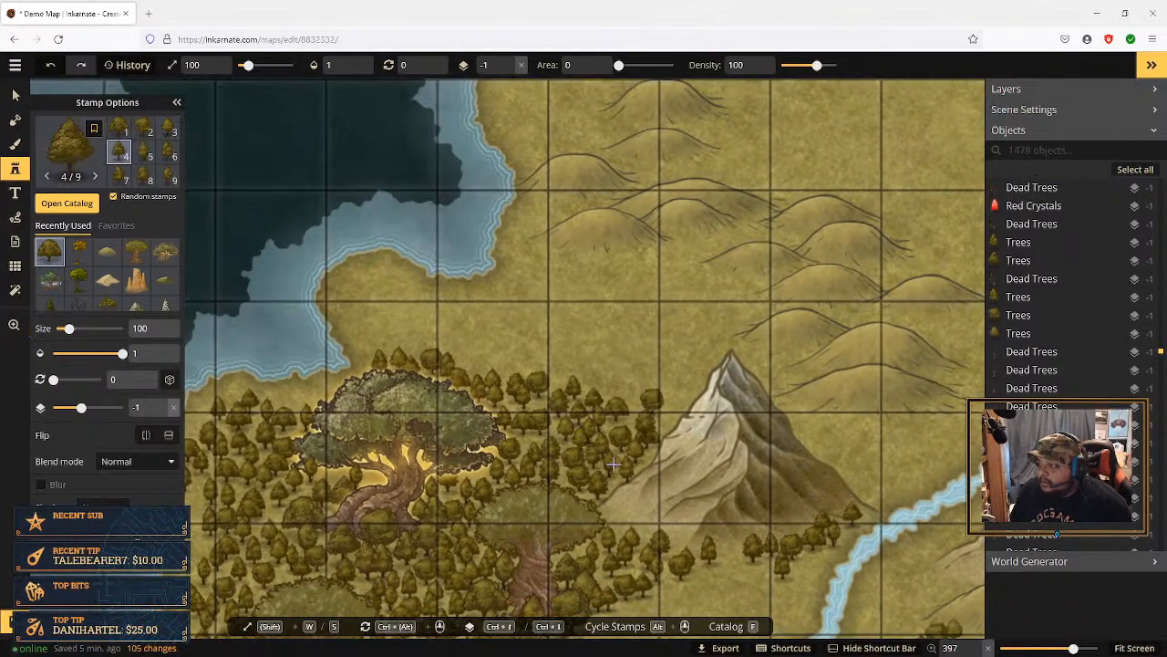
click(410, 339)
click(402, 335)
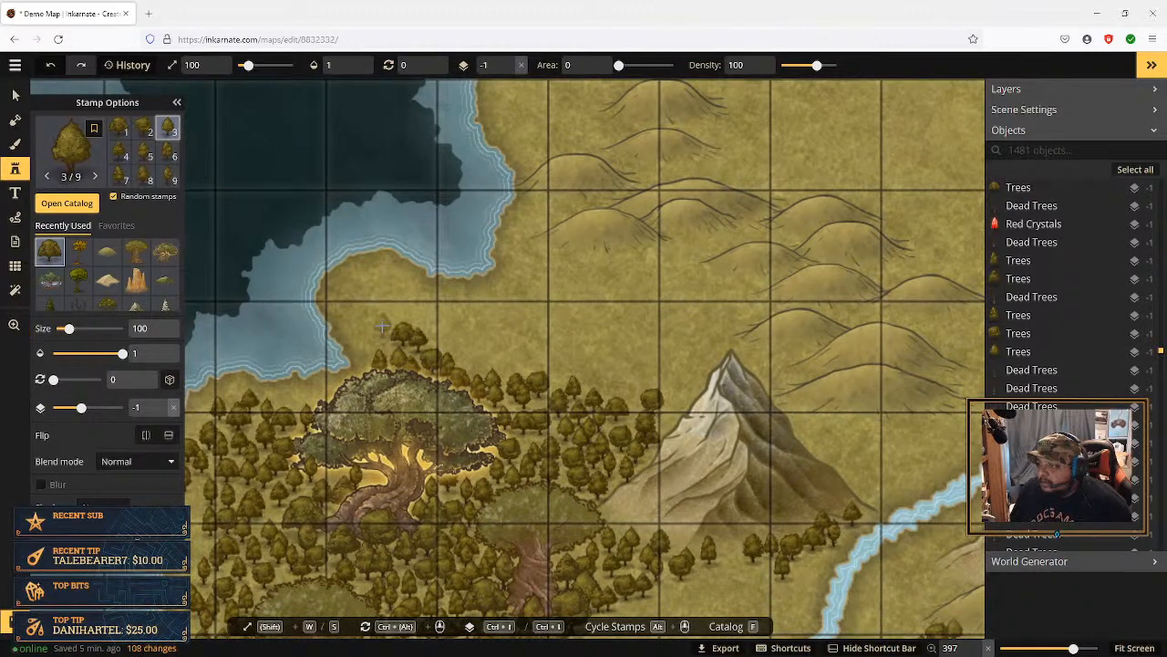
click(381, 332)
click(374, 337)
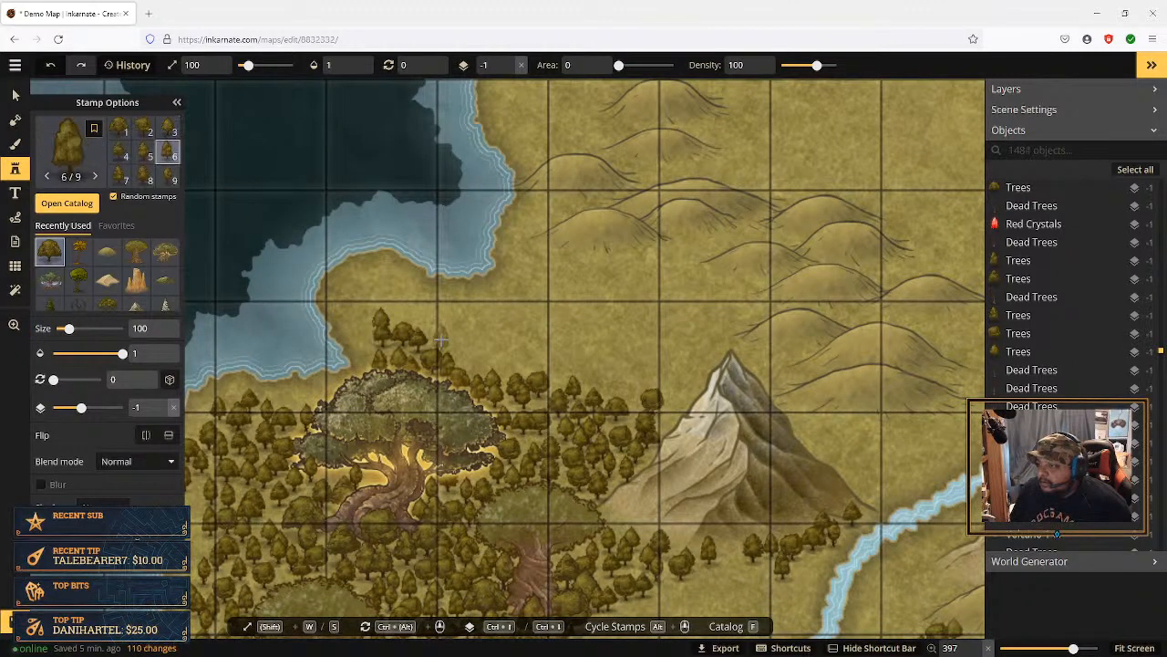
Step: Extend the forest's northeastern edge with trees up to the northwest slope of the mountain
click(637, 388)
click(679, 401)
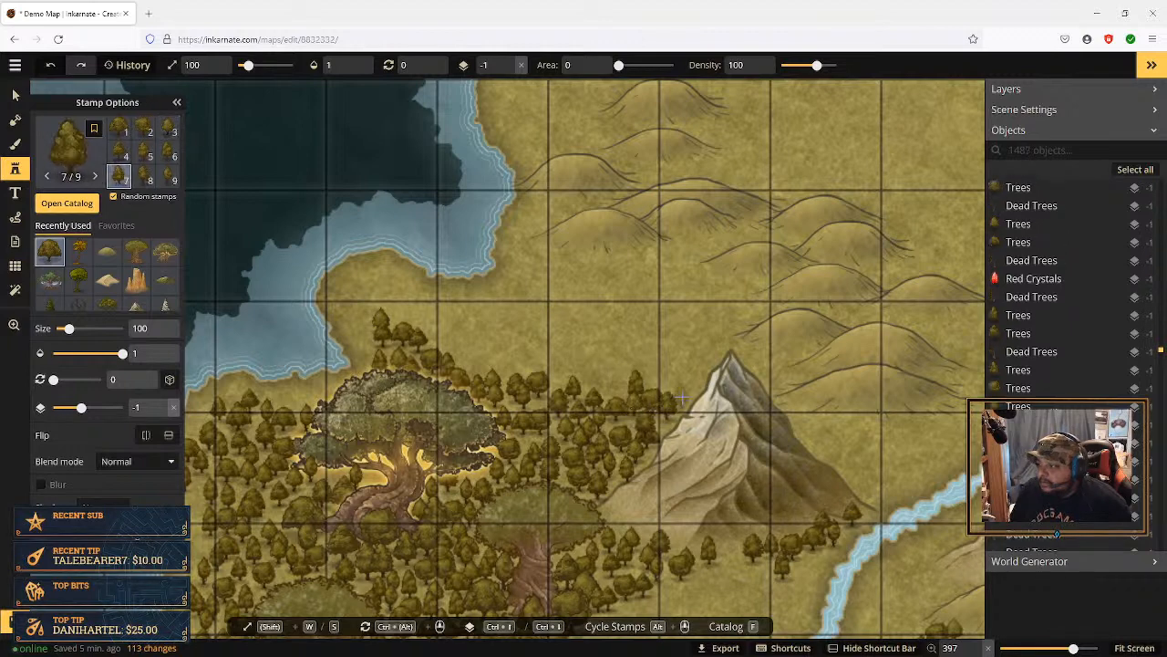
click(673, 383)
click(676, 364)
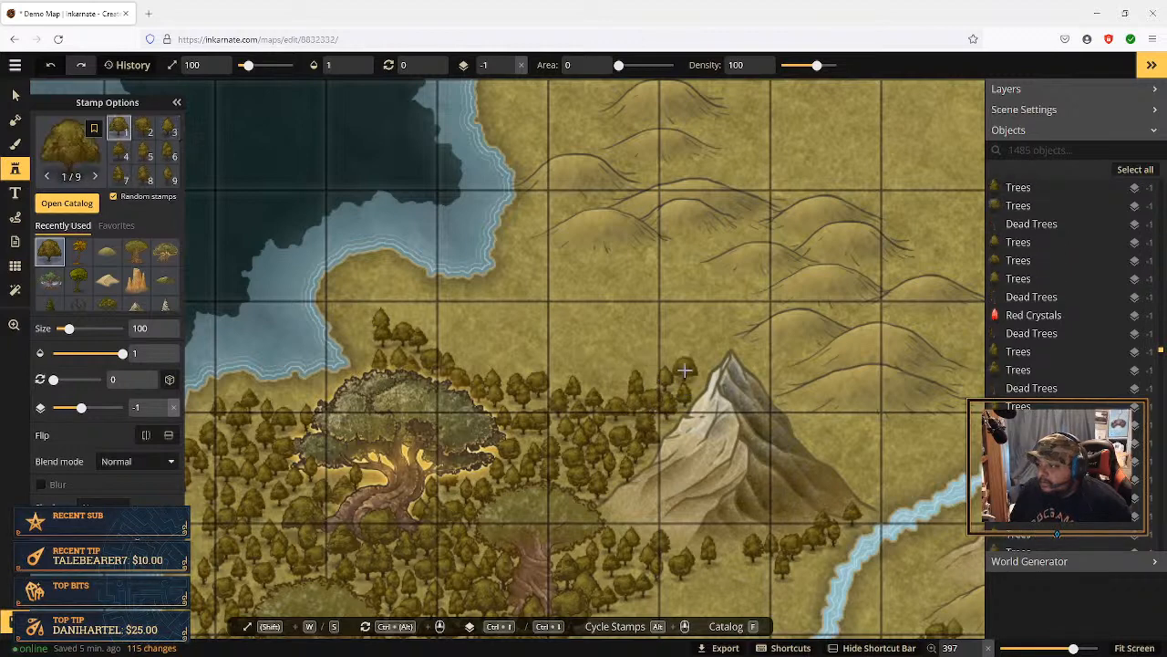
click(684, 371)
click(613, 384)
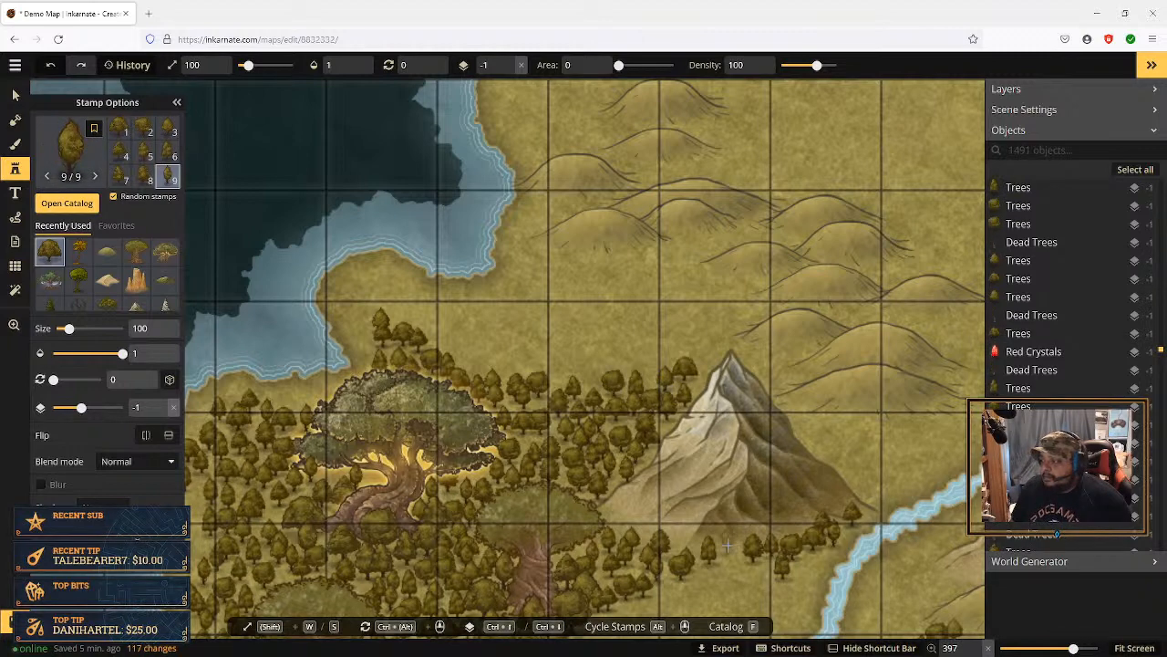
Step: Stamp a few more trees along the forest edge at the southwestern foot of the mountain
click(665, 556)
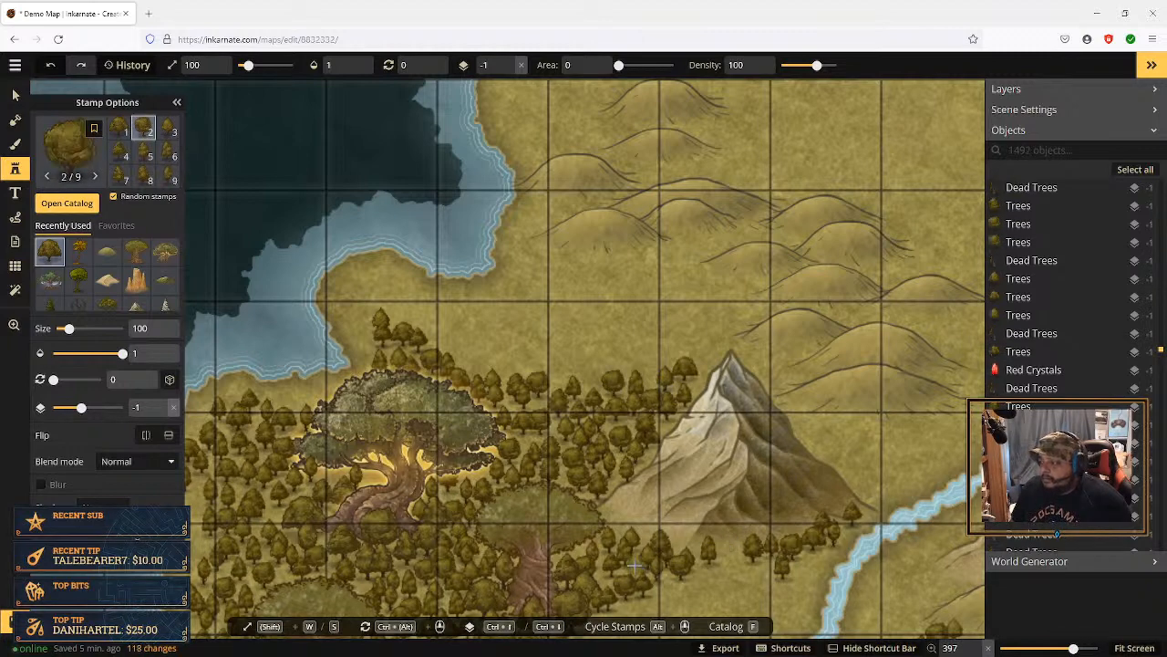
click(611, 572)
click(684, 554)
Step: Look over the mountain surroundings, fit the whole map in view and save it
key(space)
drag(712, 571, 658, 450)
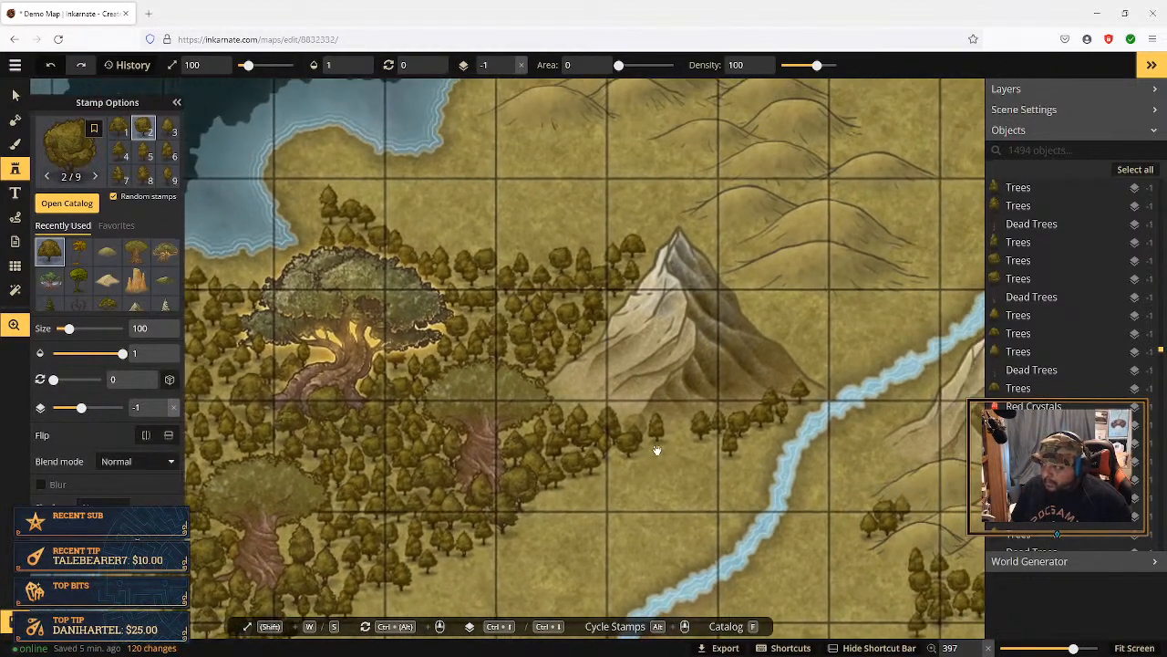
drag(742, 361, 594, 553)
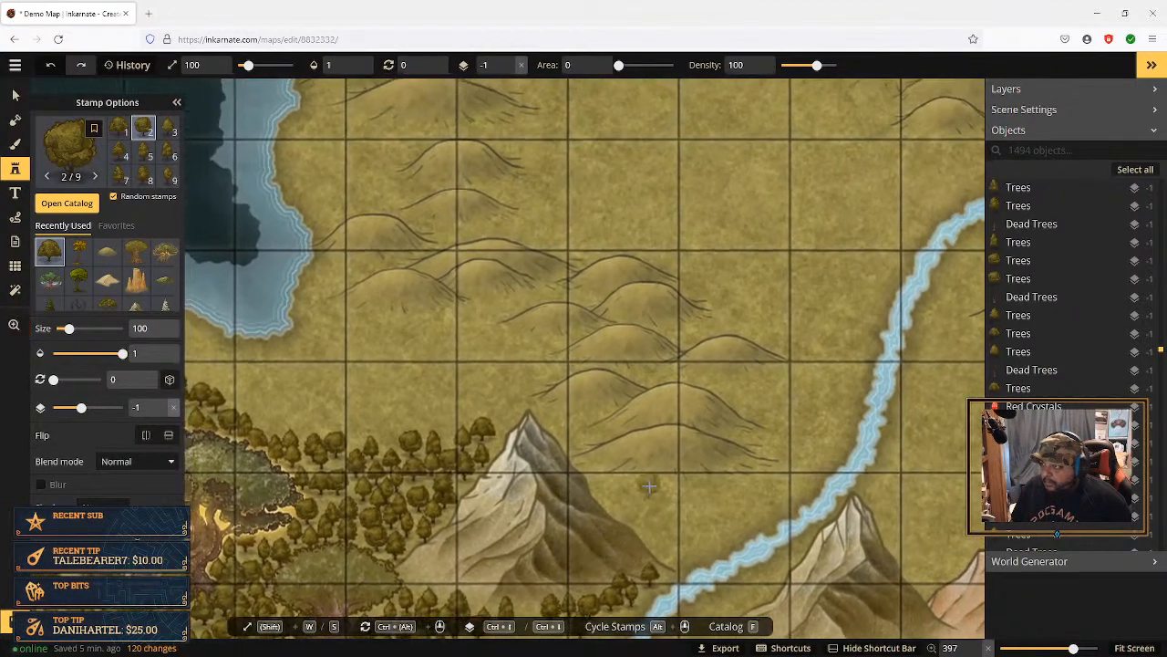
scroll(648, 485, down, 5)
scroll(647, 485, down, 5)
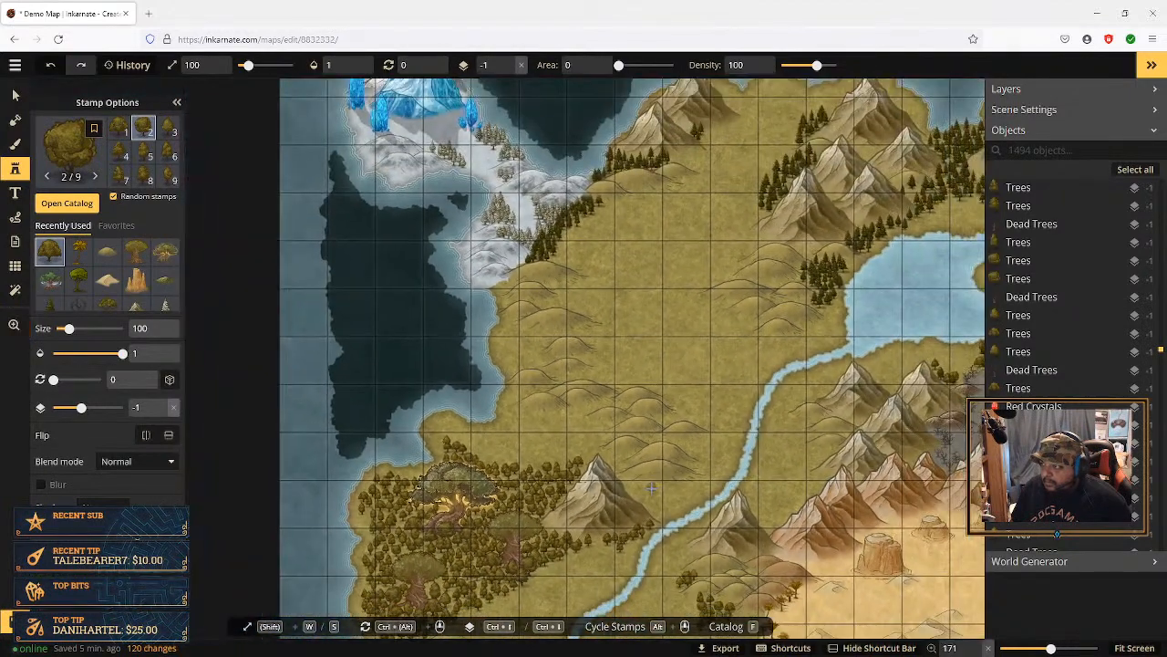
scroll(653, 492, up, 1)
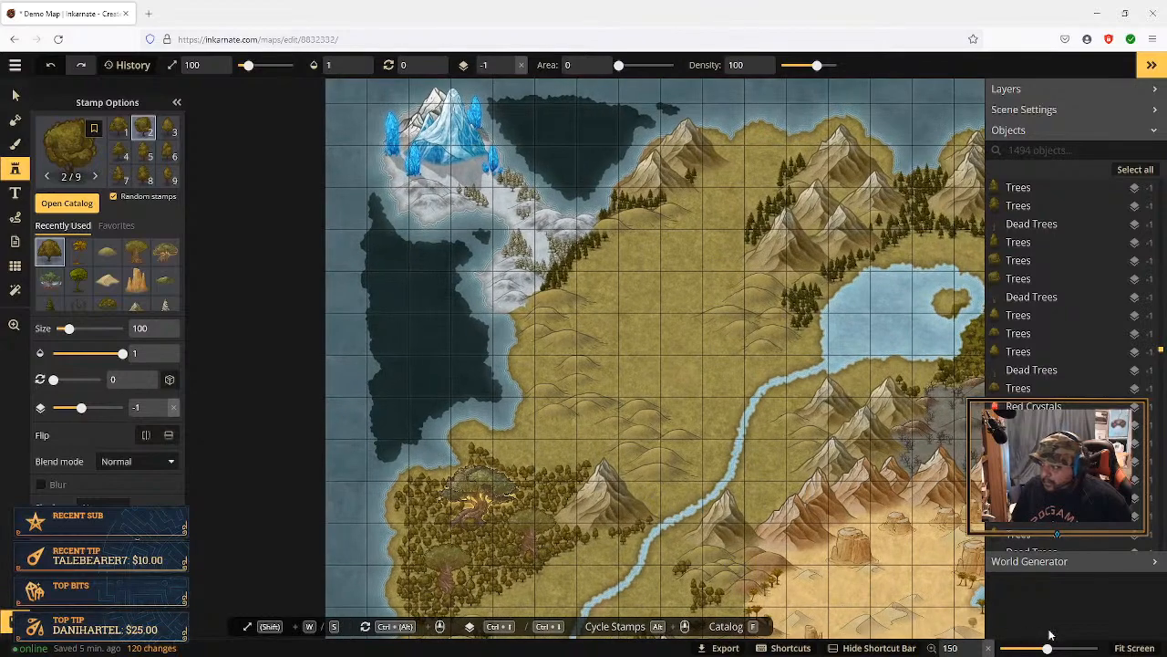
click(1133, 647)
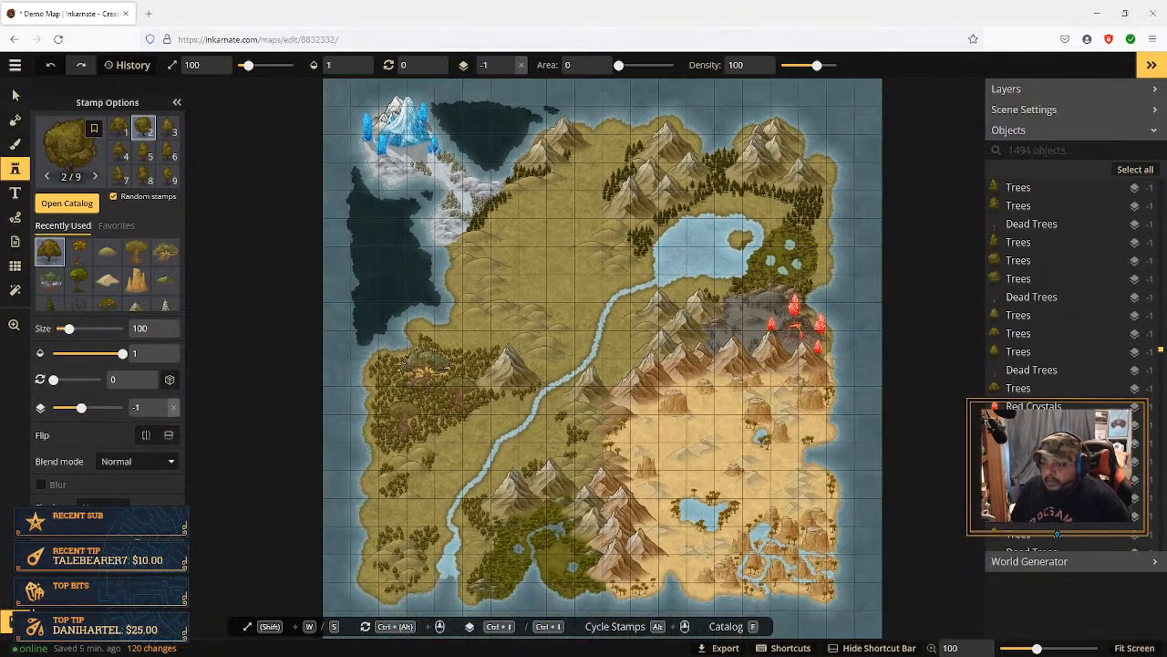
key(ctrl+s)
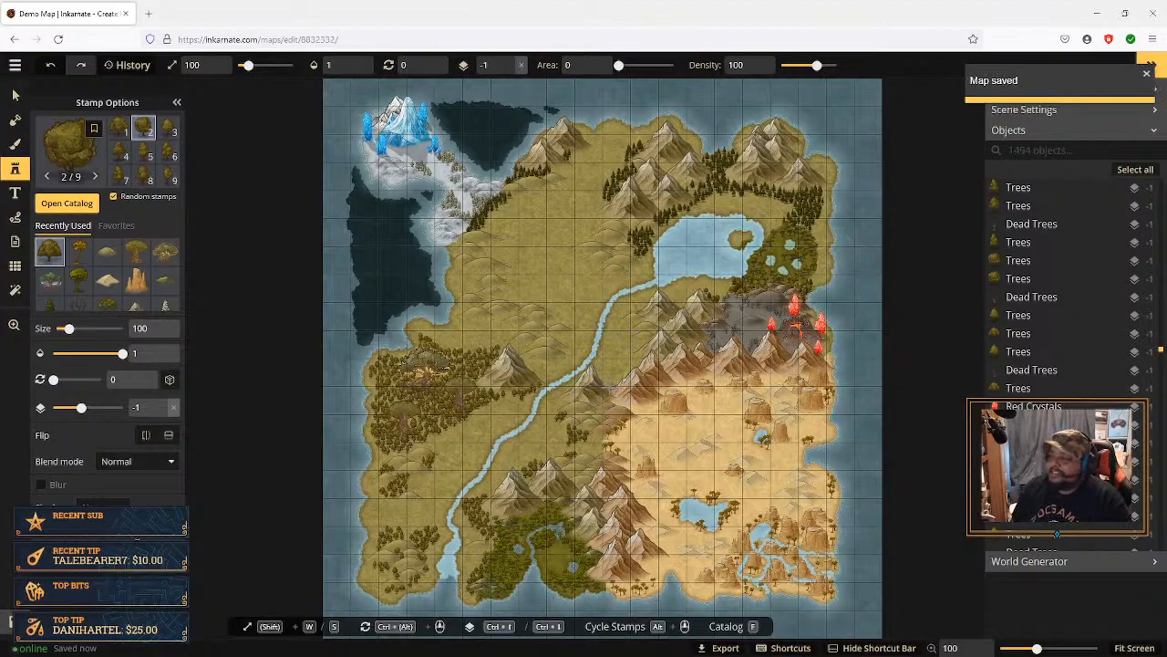
Step: Stamp a small tree cluster at the western foot of the mountain east of the river and one tree across the river
scroll(580, 397, up, 8)
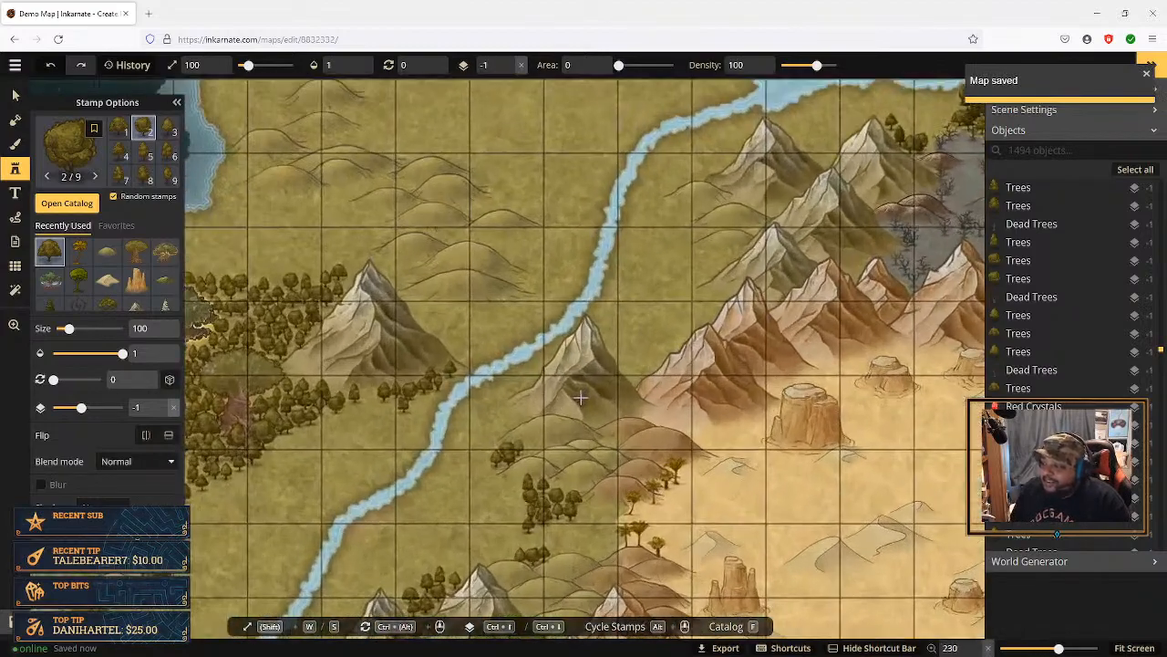
scroll(580, 398, up, 4)
click(506, 415)
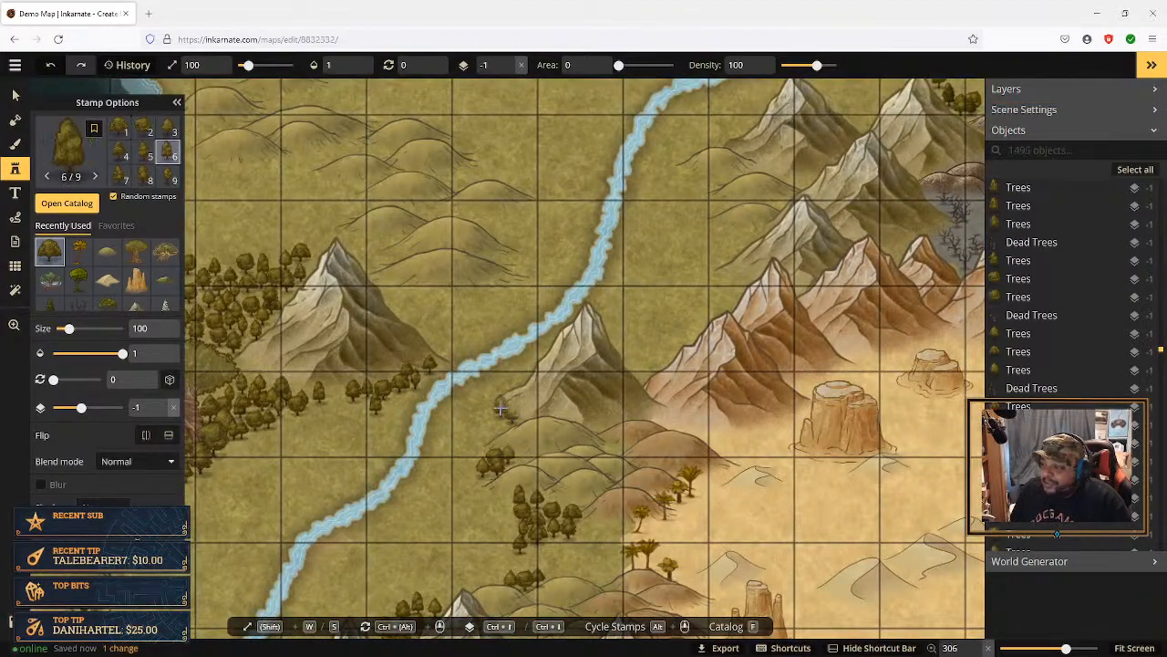
click(506, 416)
click(507, 420)
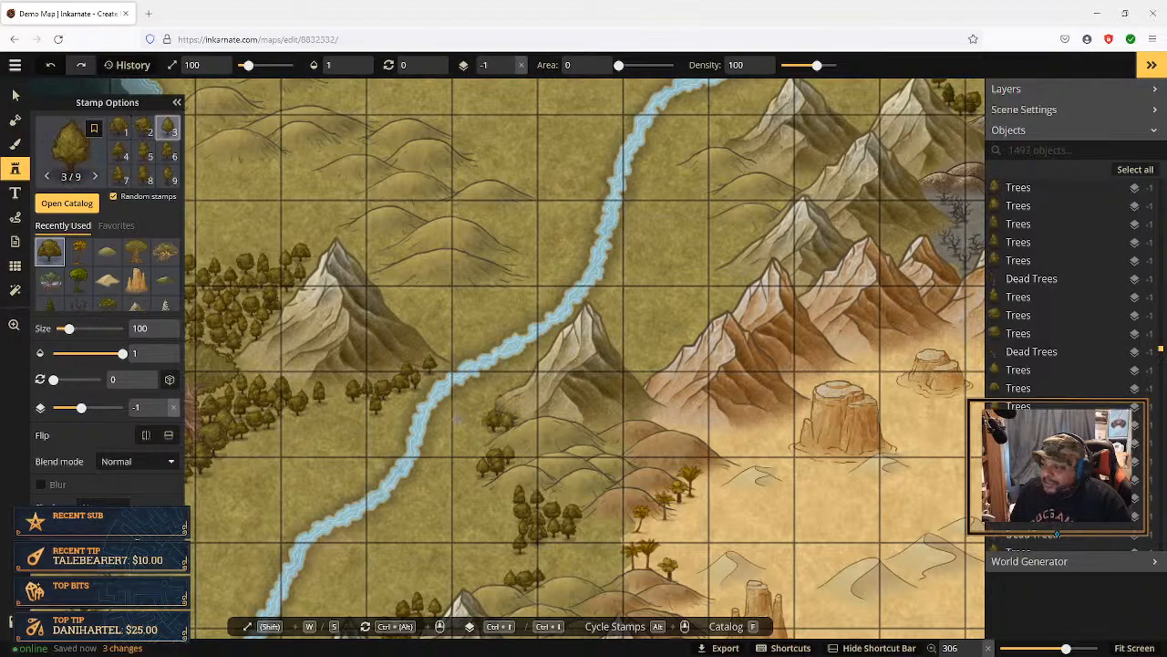
click(370, 363)
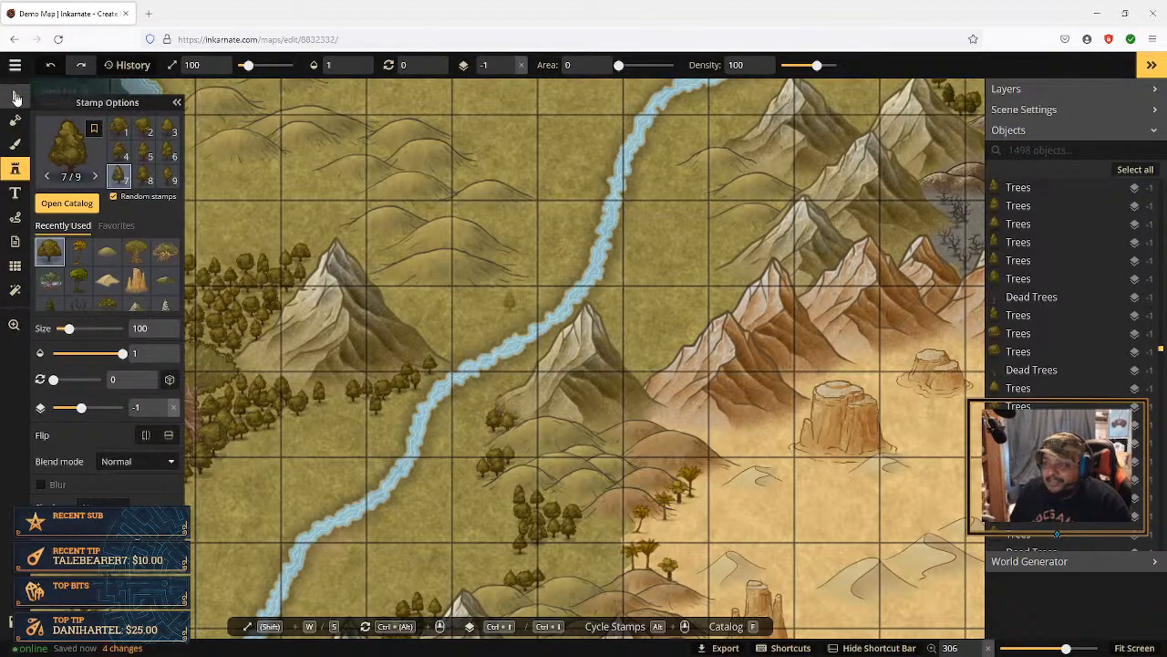
Step: Lower the green mountain just east of the river to layer -3 so the new trees sit in front of it
click(15, 95)
click(507, 418)
click(590, 372)
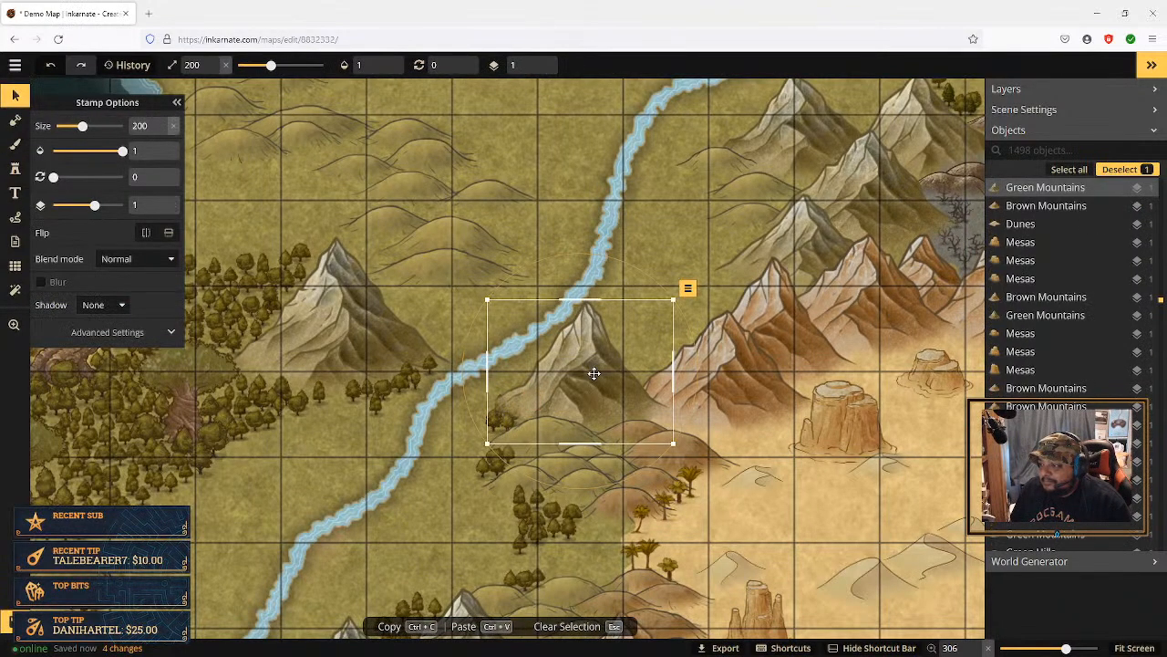
click(687, 288)
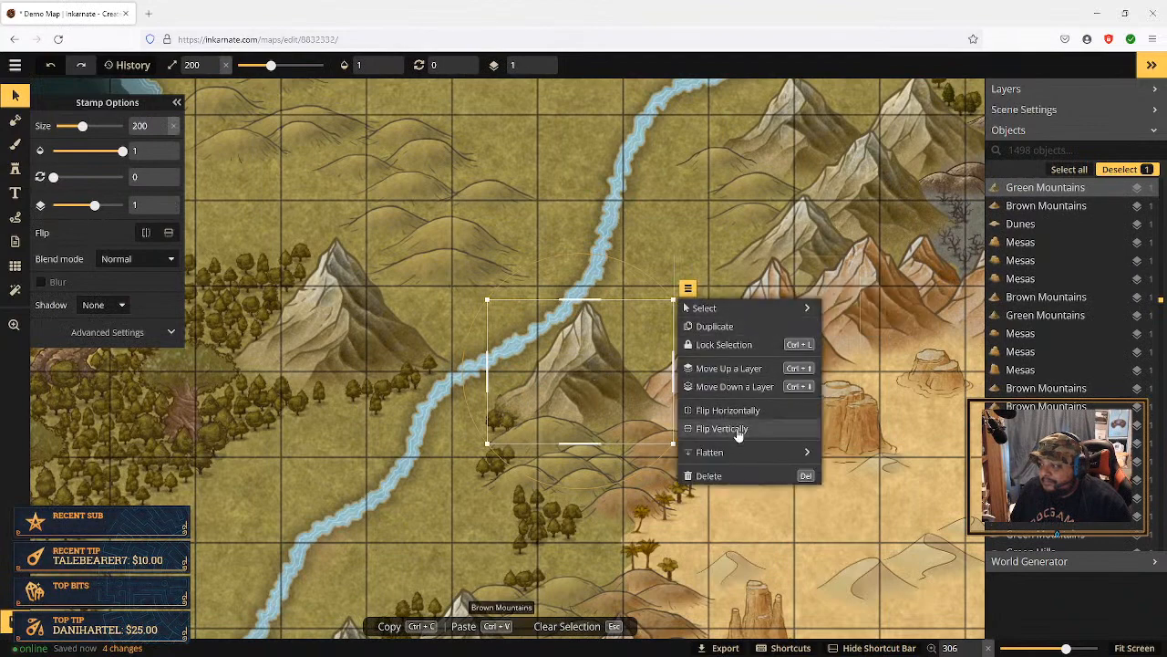
click(751, 394)
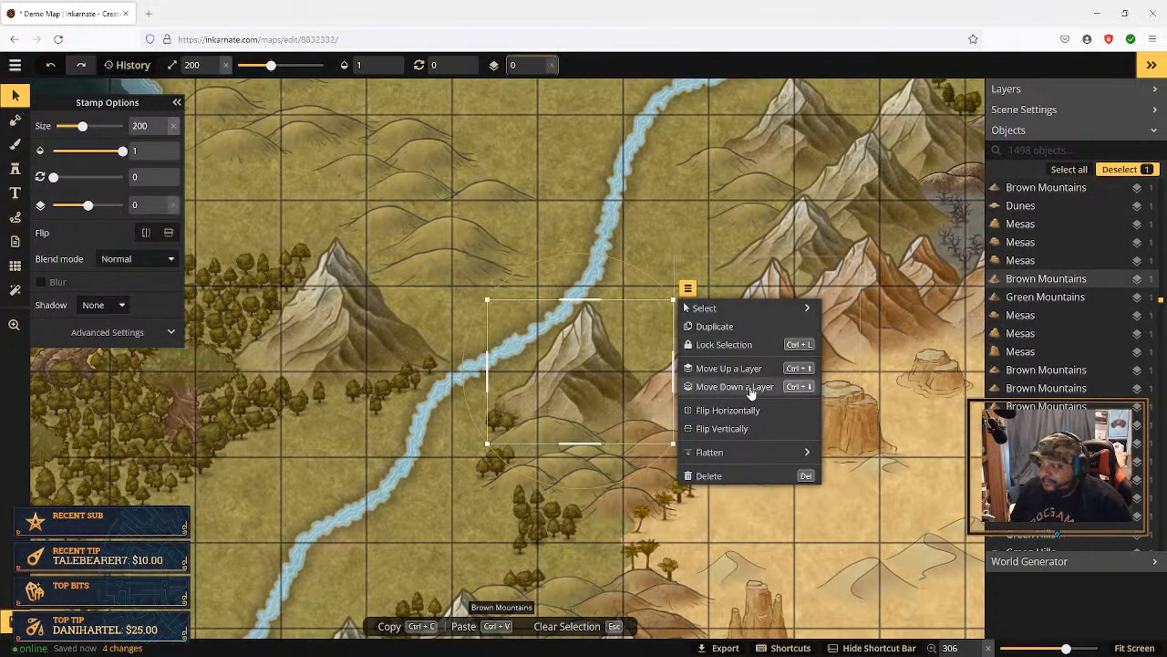
click(750, 392)
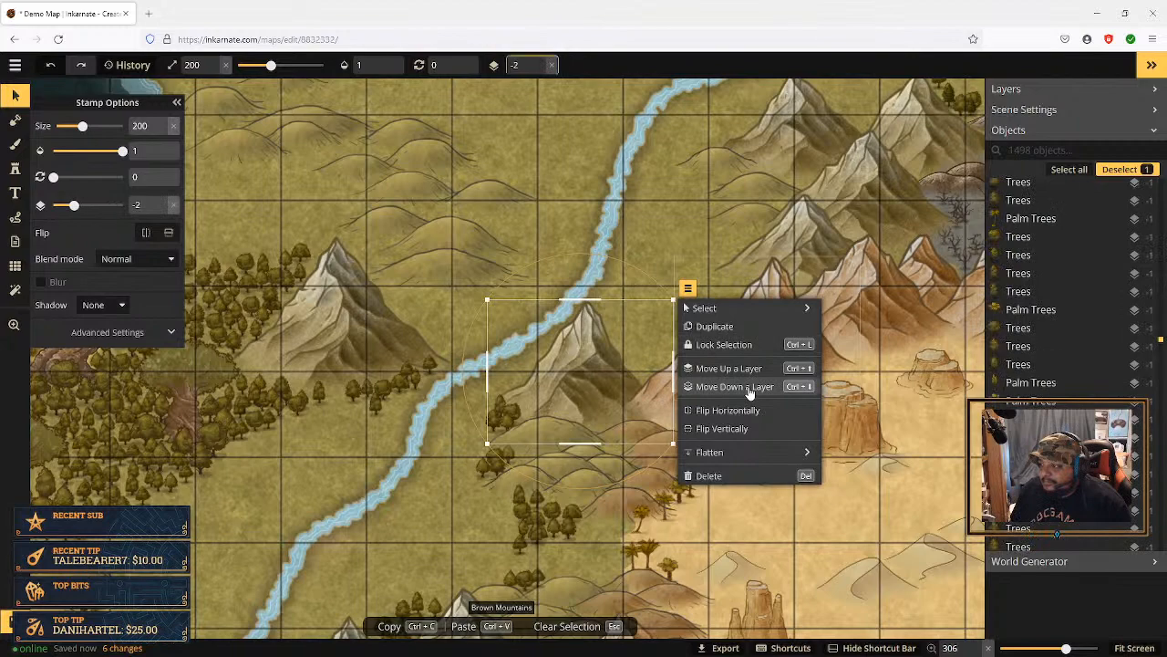
click(749, 392)
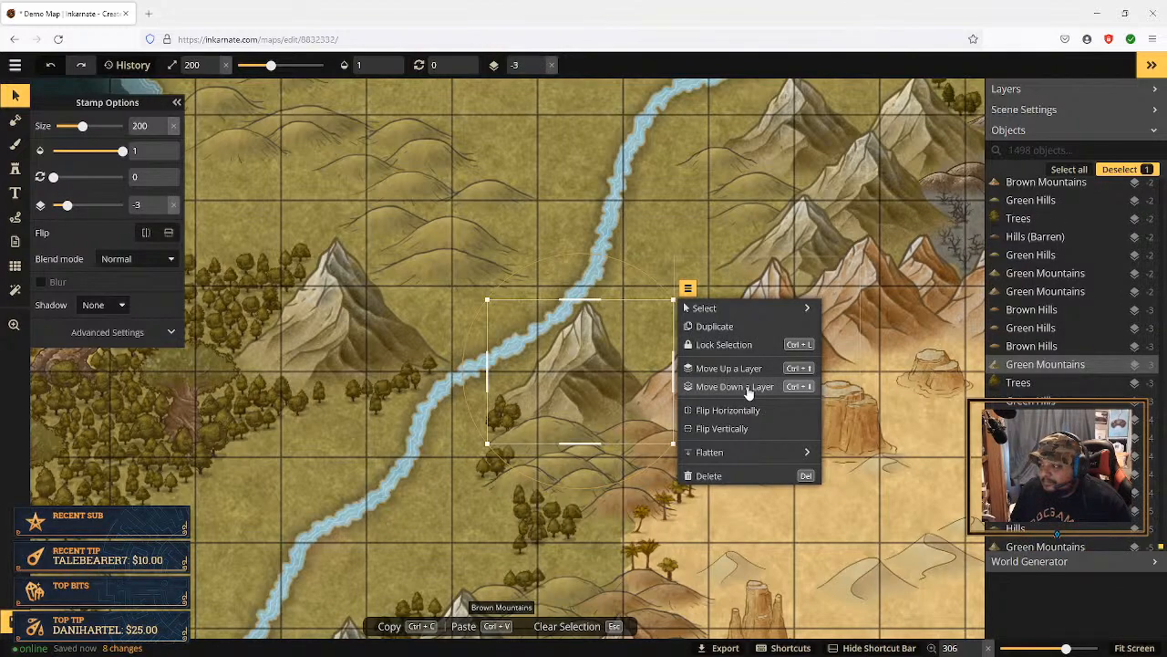
click(440, 486)
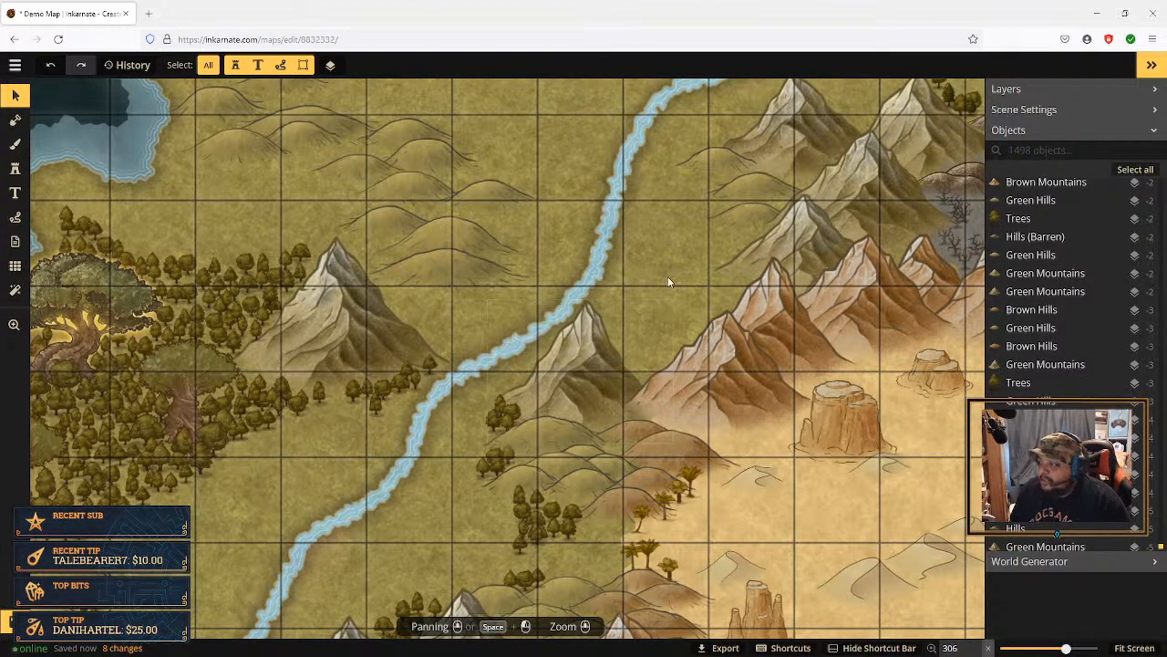
Step: Raise the dead tree at the western edge of the volcanic area, on the barren hill, by several layers
drag(661, 232, 498, 339)
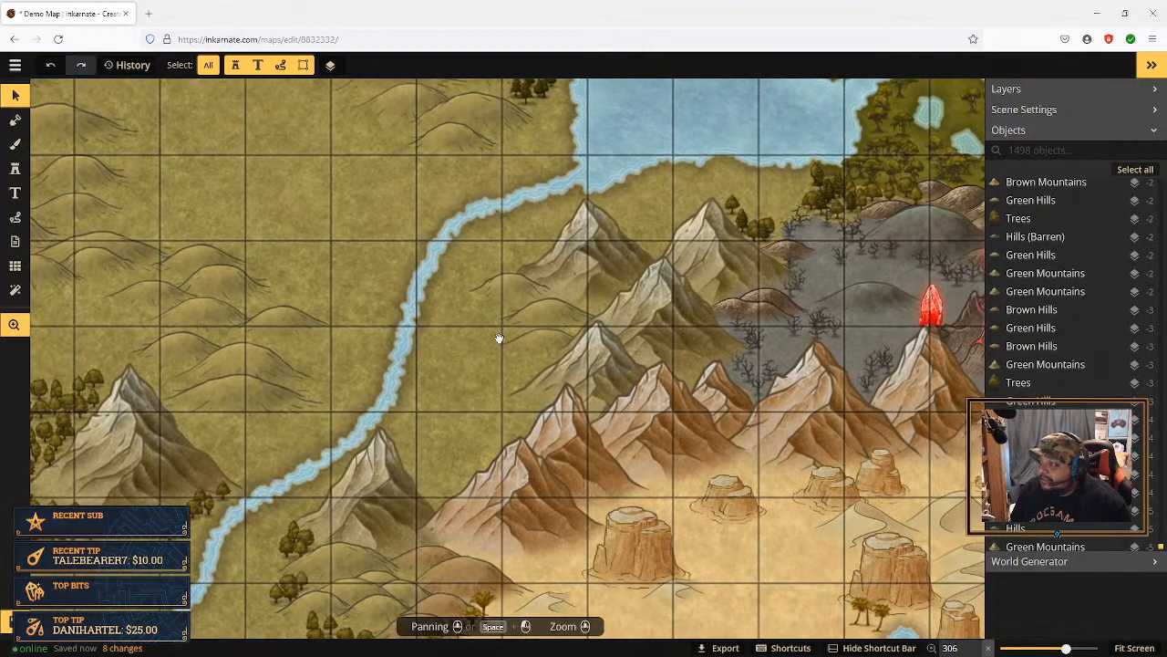
click(737, 324)
click(763, 296)
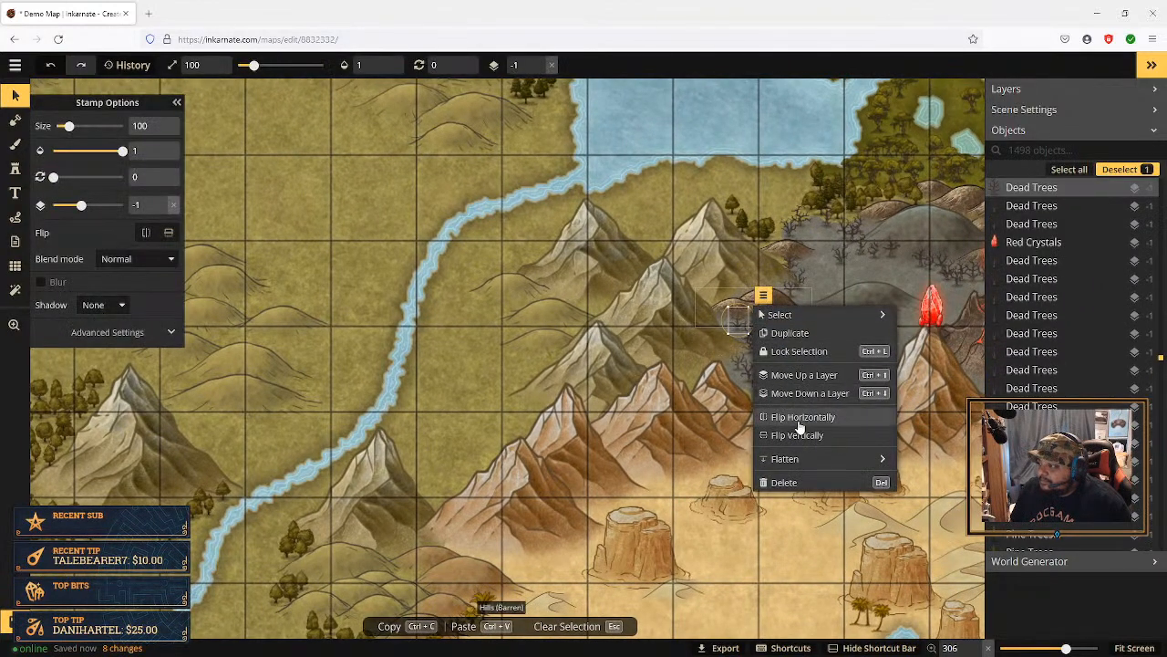
click(823, 381)
click(823, 381)
Step: Raise the dead tree just southeast of the one on the barren hill to layer 3
click(750, 331)
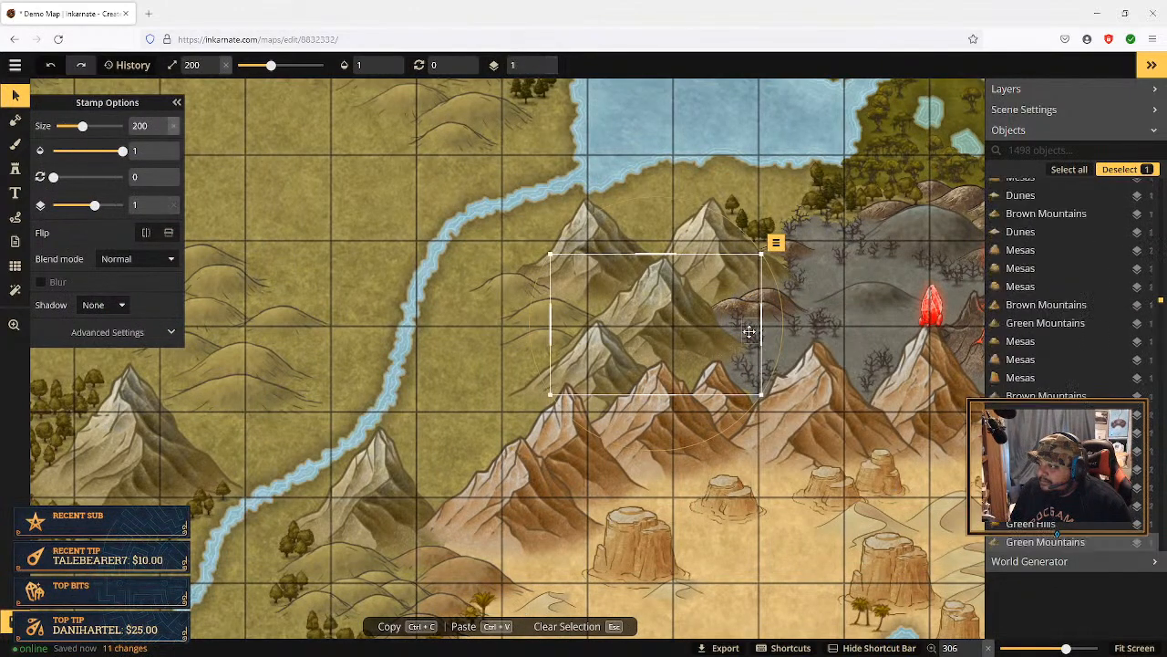
click(751, 330)
click(774, 305)
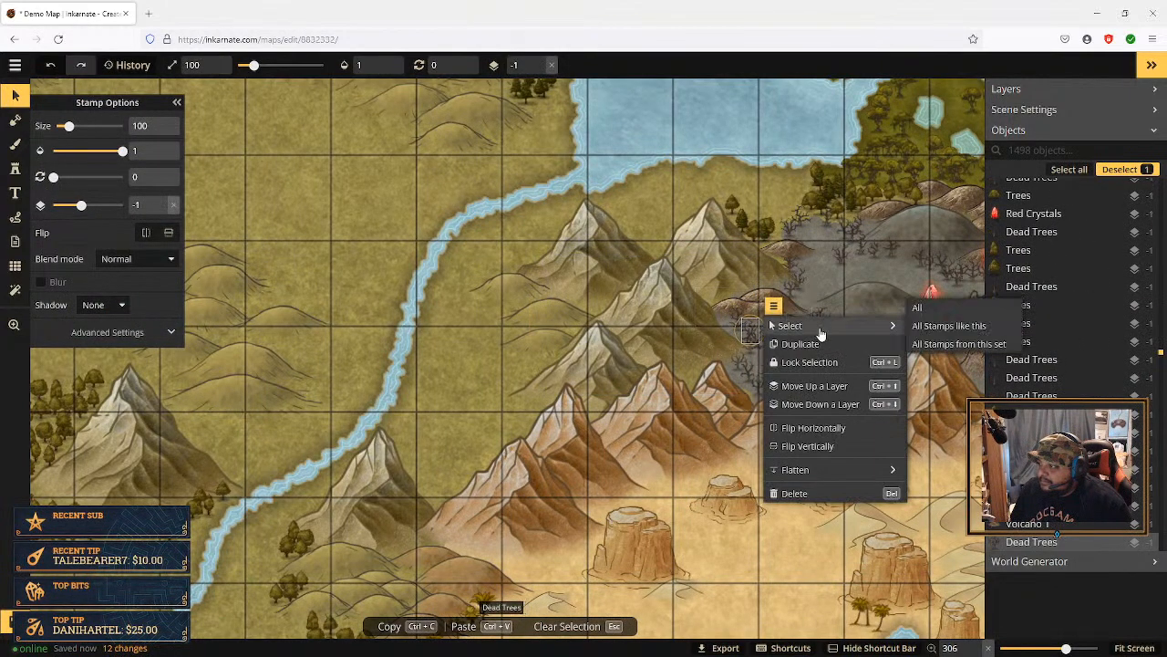
click(828, 388)
click(828, 389)
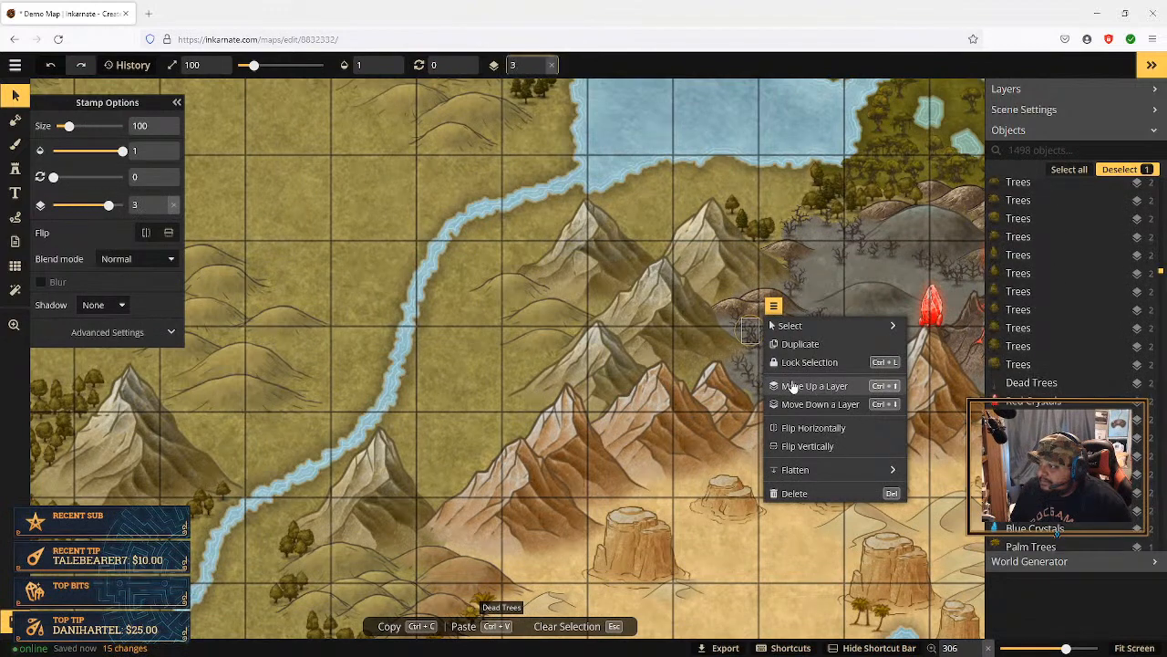
click(699, 347)
Step: Move the dead tree behind the small brown peak at the volcanic area's southwestern edge up several layers
click(741, 363)
click(762, 338)
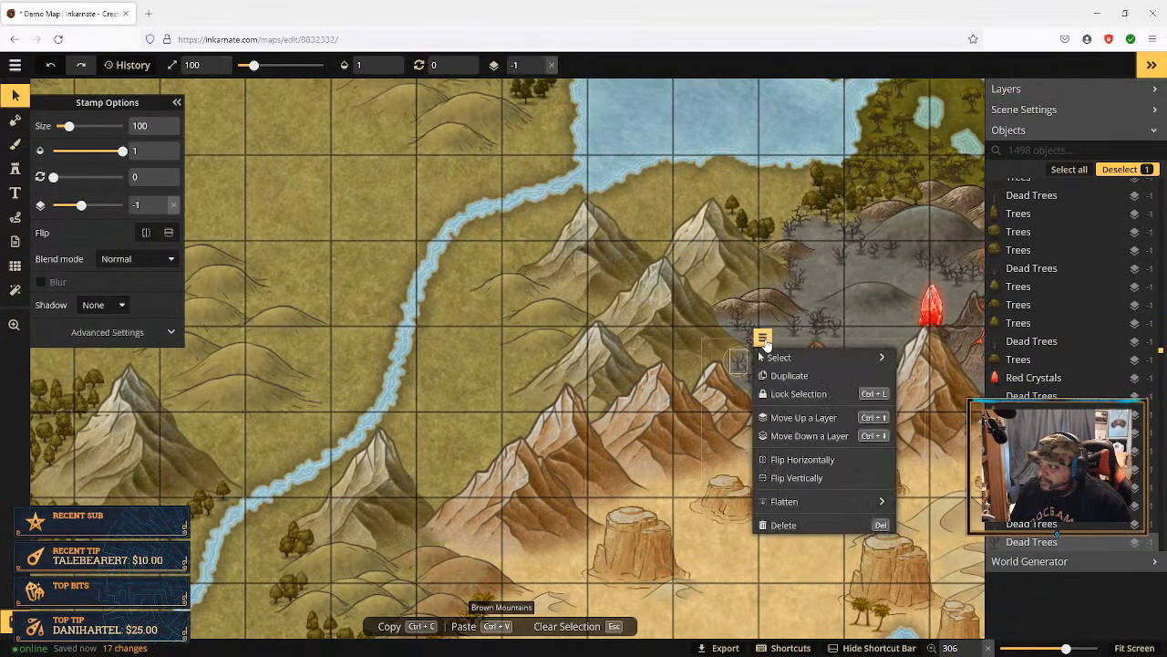
click(820, 418)
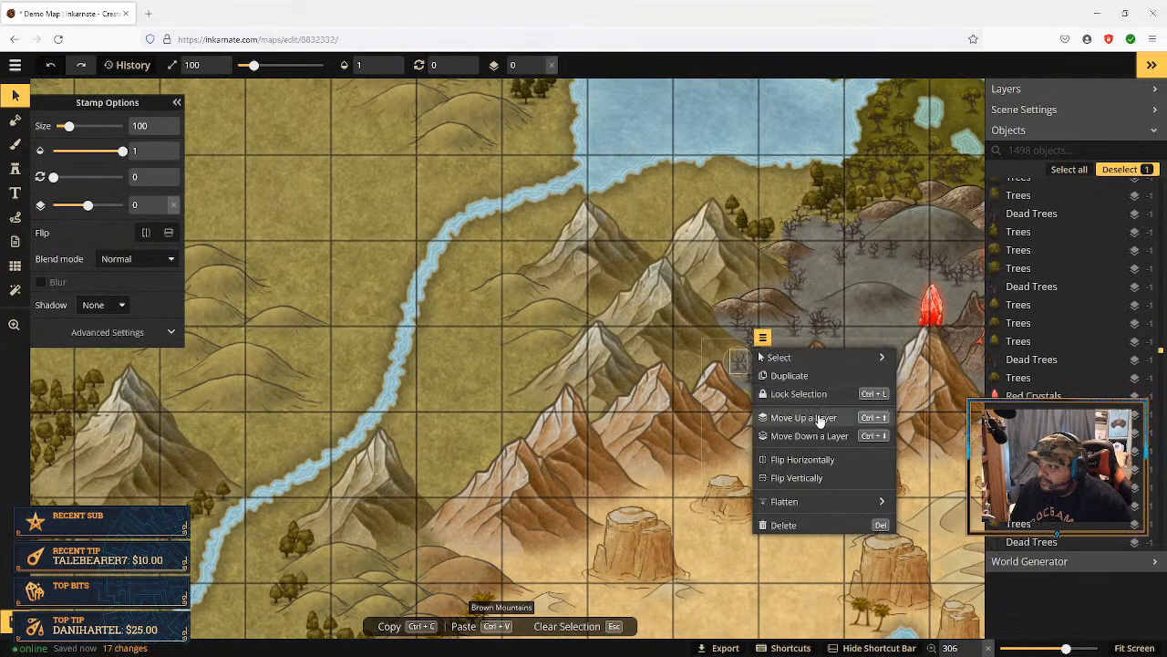
click(689, 344)
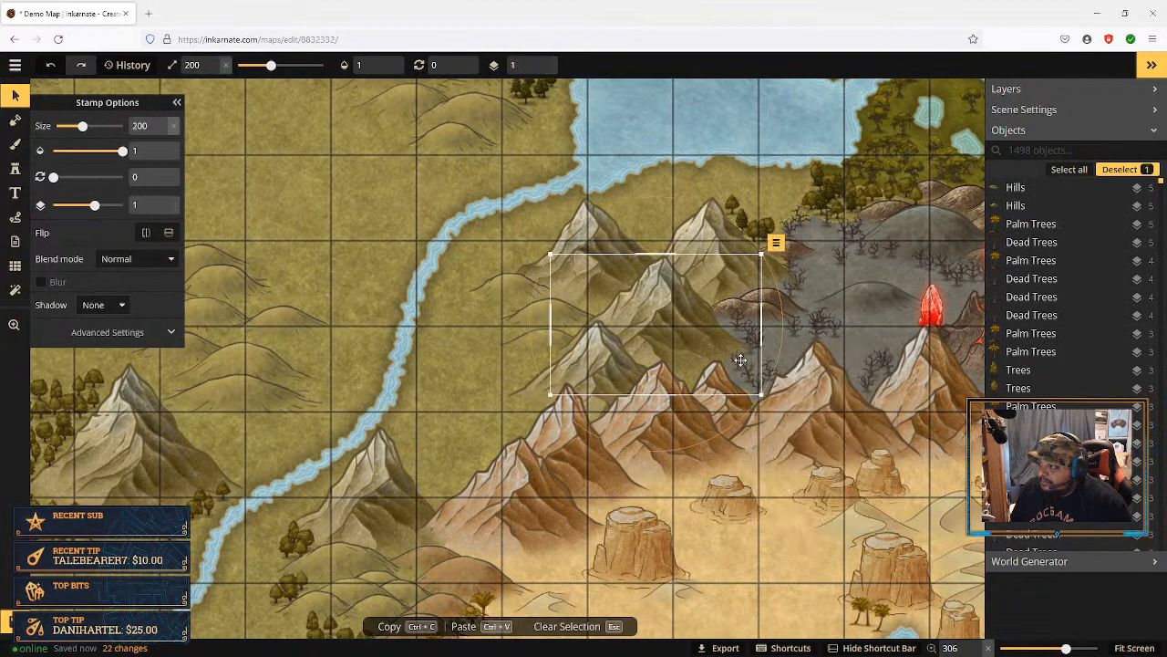
Step: Move up the dead tree by the northwestern barren hills, and raise the one just southeast of it to layer 3
click(792, 263)
click(815, 230)
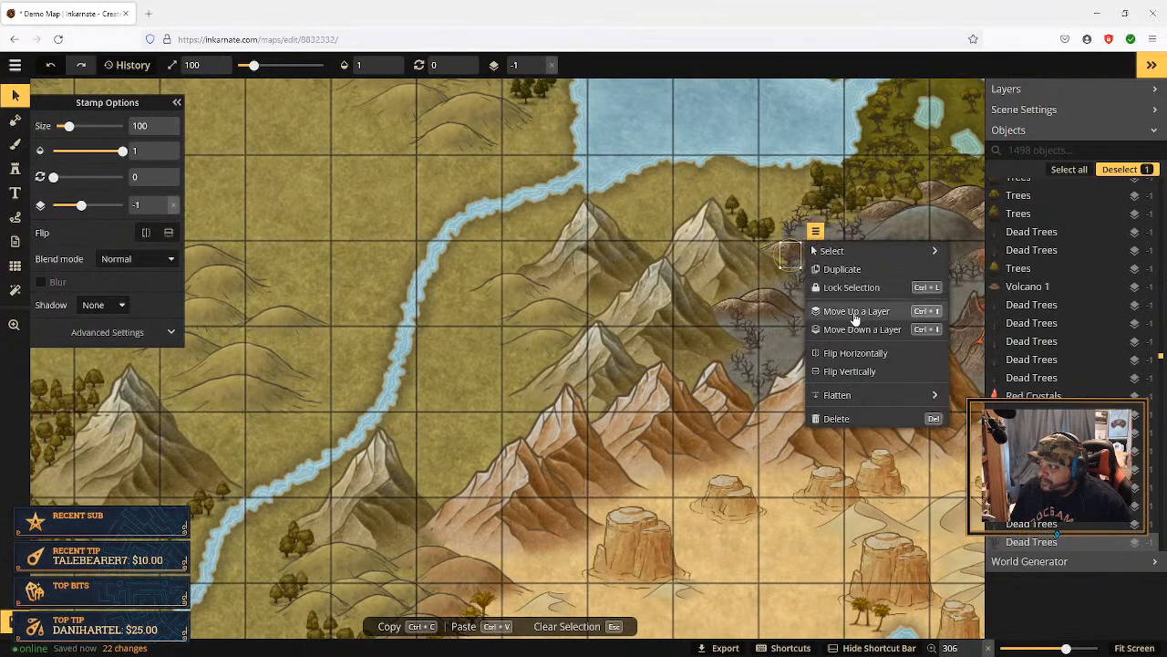
click(852, 311)
click(789, 292)
click(790, 291)
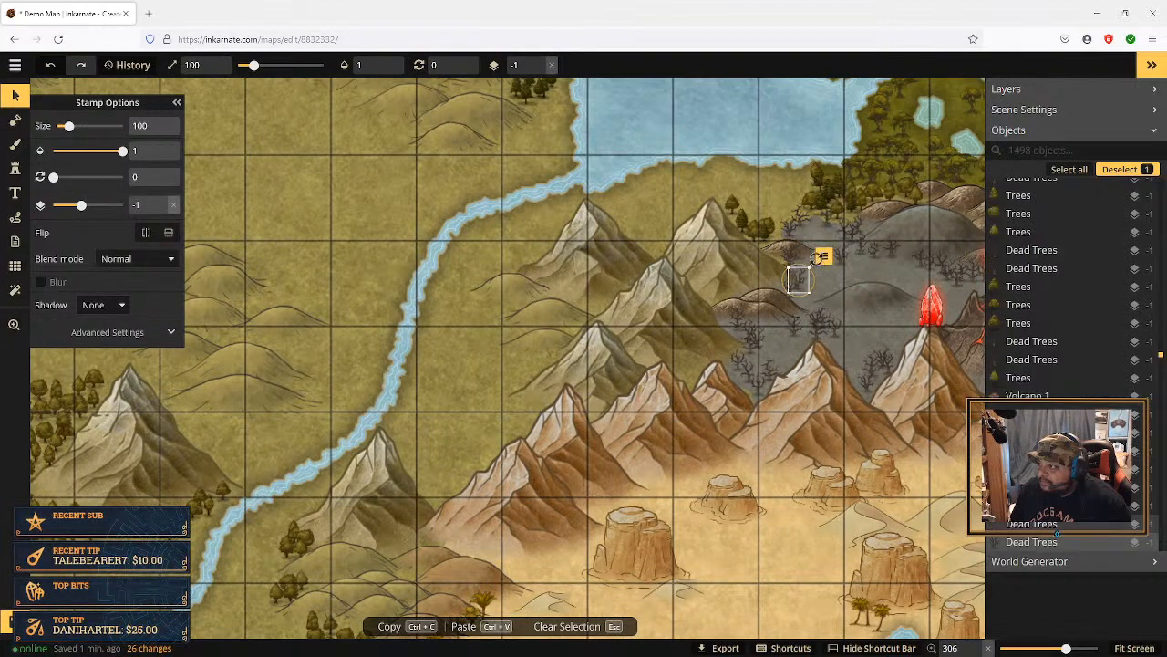
click(824, 256)
click(850, 338)
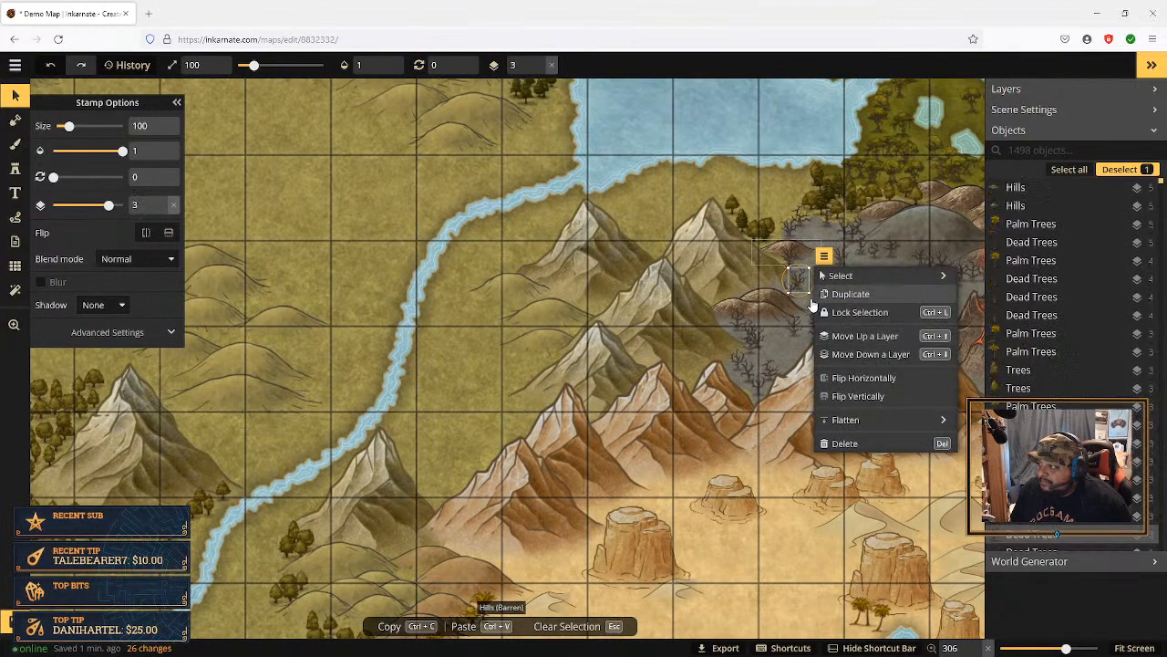
click(786, 293)
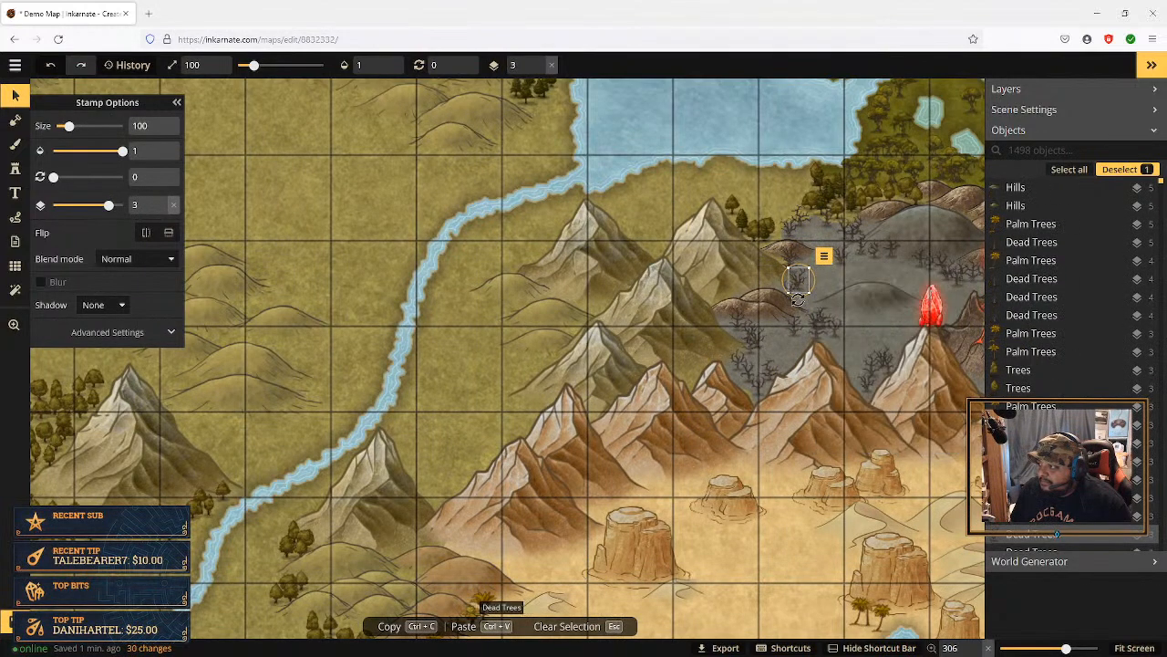
Step: Raise the dead tree just north of the western barren hills in the volcanic area to layer 3
click(818, 310)
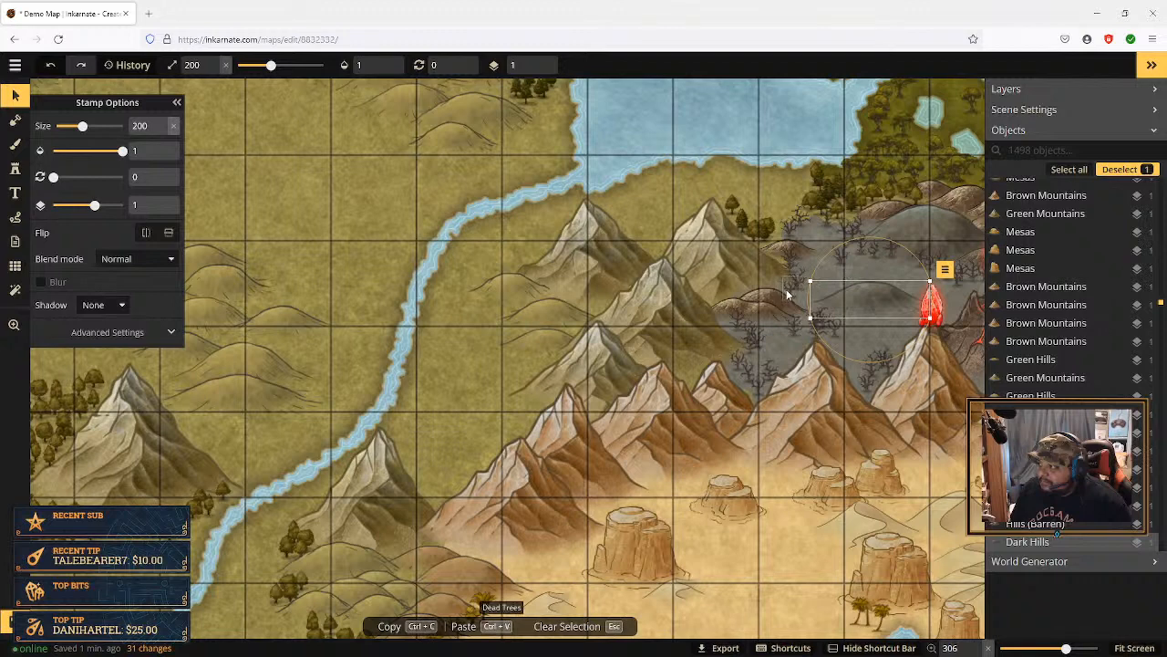
click(788, 293)
click(814, 265)
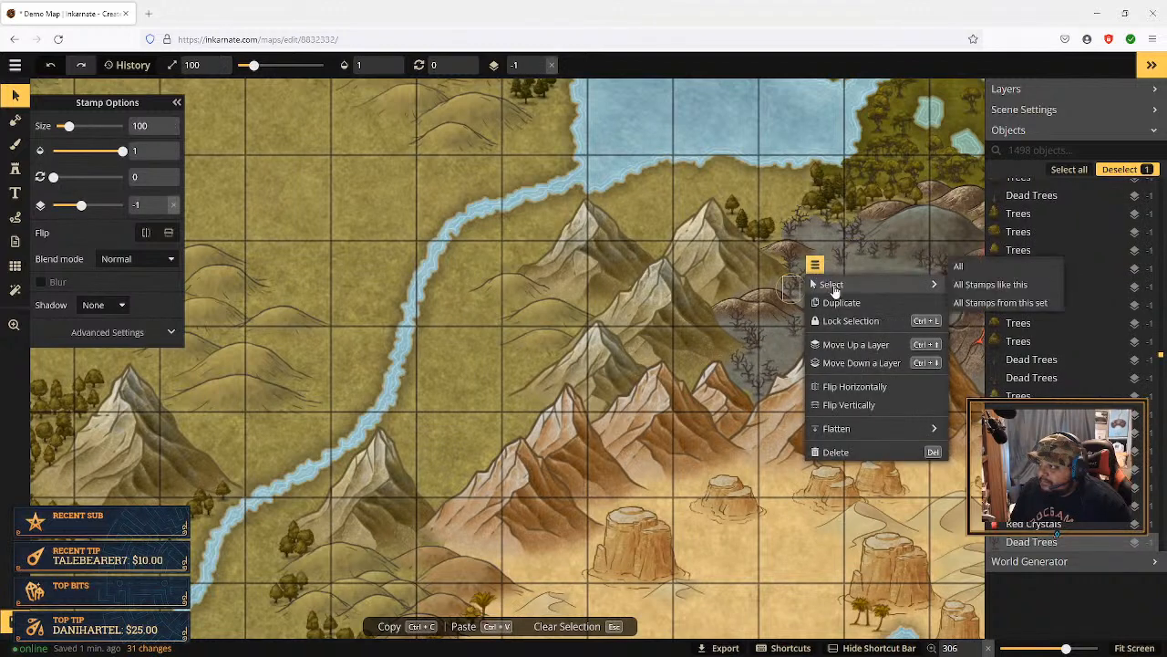
click(857, 345)
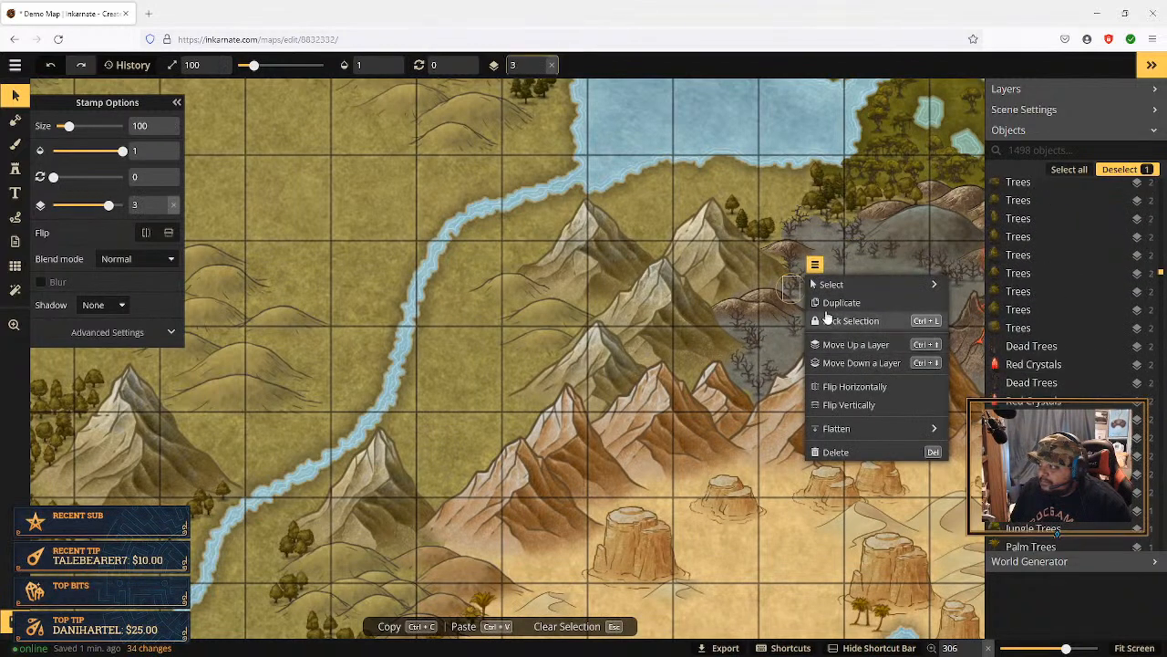
Step: Raise the dead tree at the volcanic area's northwestern edge, near the lakeside forest, to layer 5
click(821, 220)
click(849, 192)
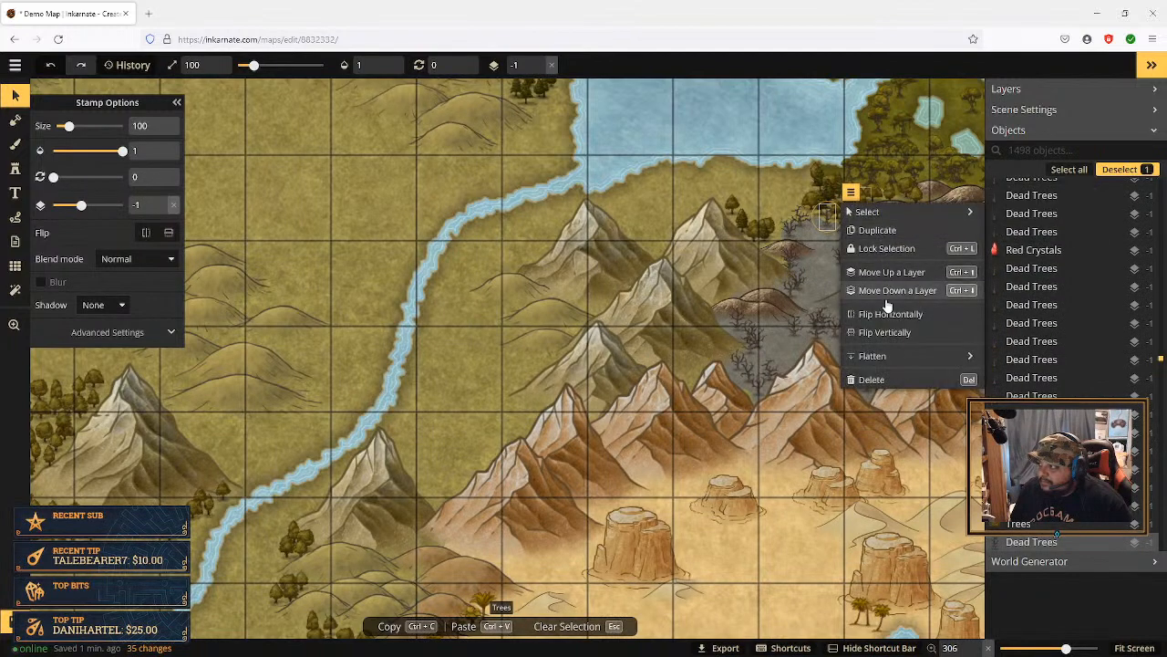
click(891, 272)
click(892, 272)
click(892, 272)
click(892, 271)
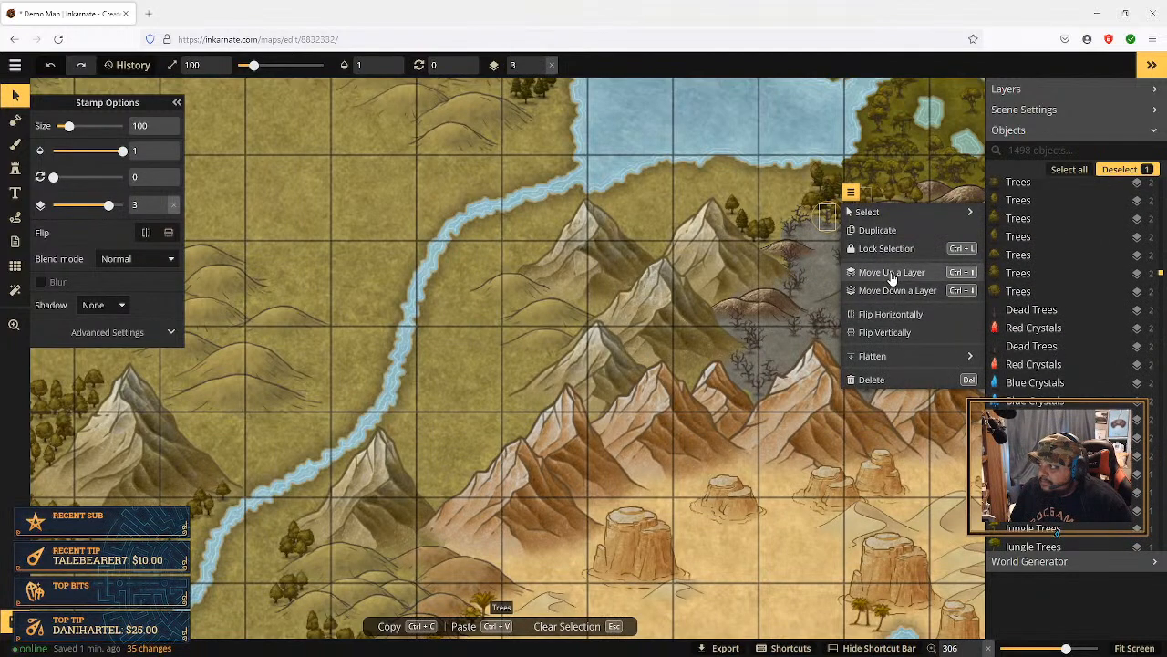
click(892, 272)
click(892, 272)
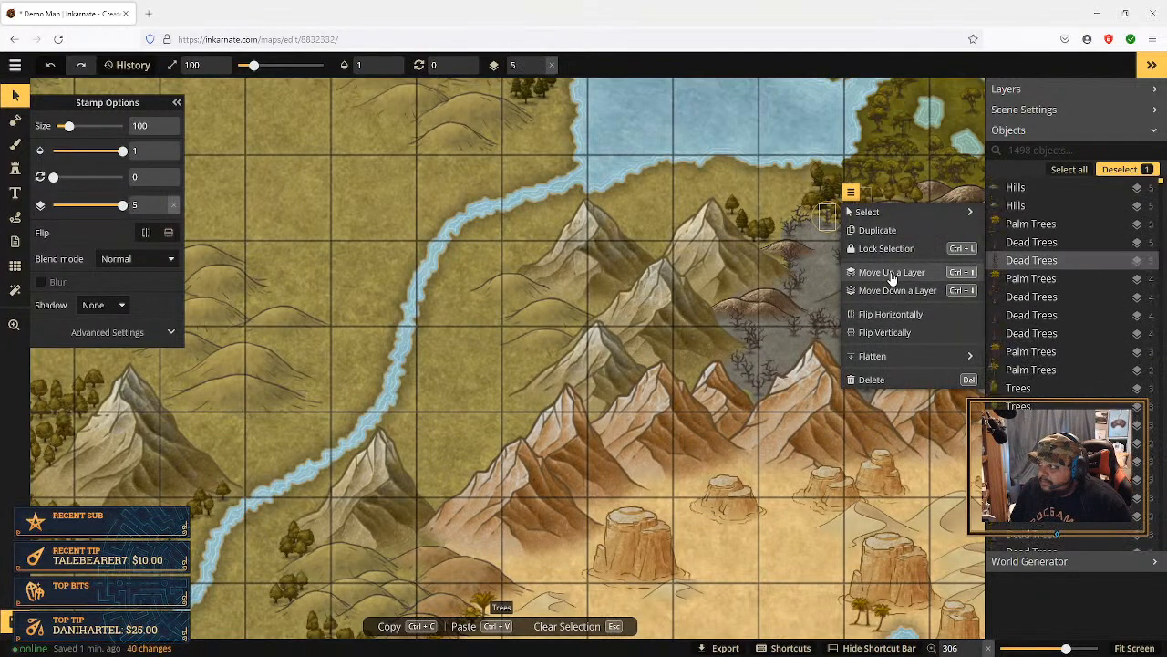
click(816, 259)
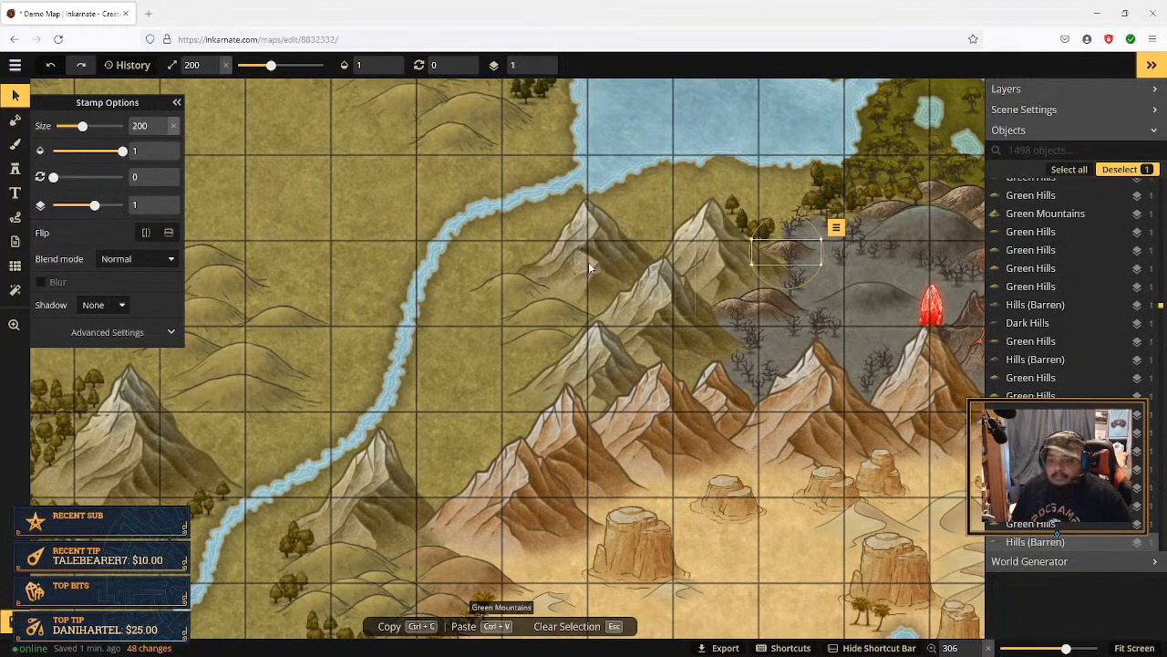
Step: Clear the selection and review the whole map, from the western coast to the desert and northern mountains, for areas needing more detail
drag(402, 313, 721, 401)
drag(487, 283, 635, 365)
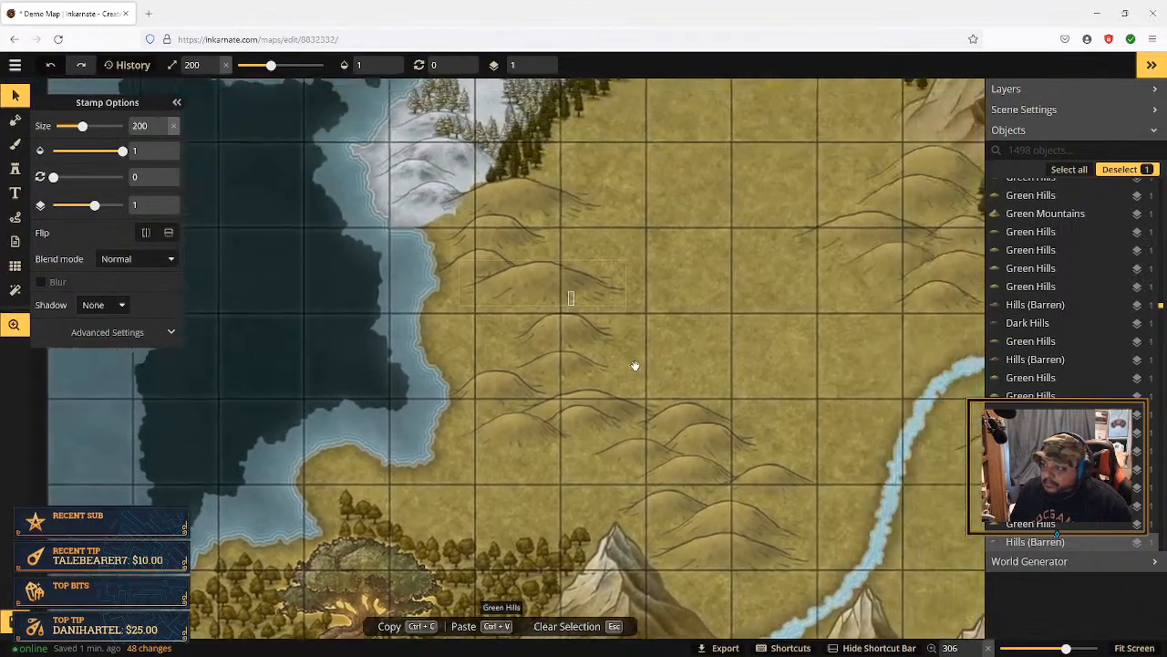
scroll(653, 354, down, 4)
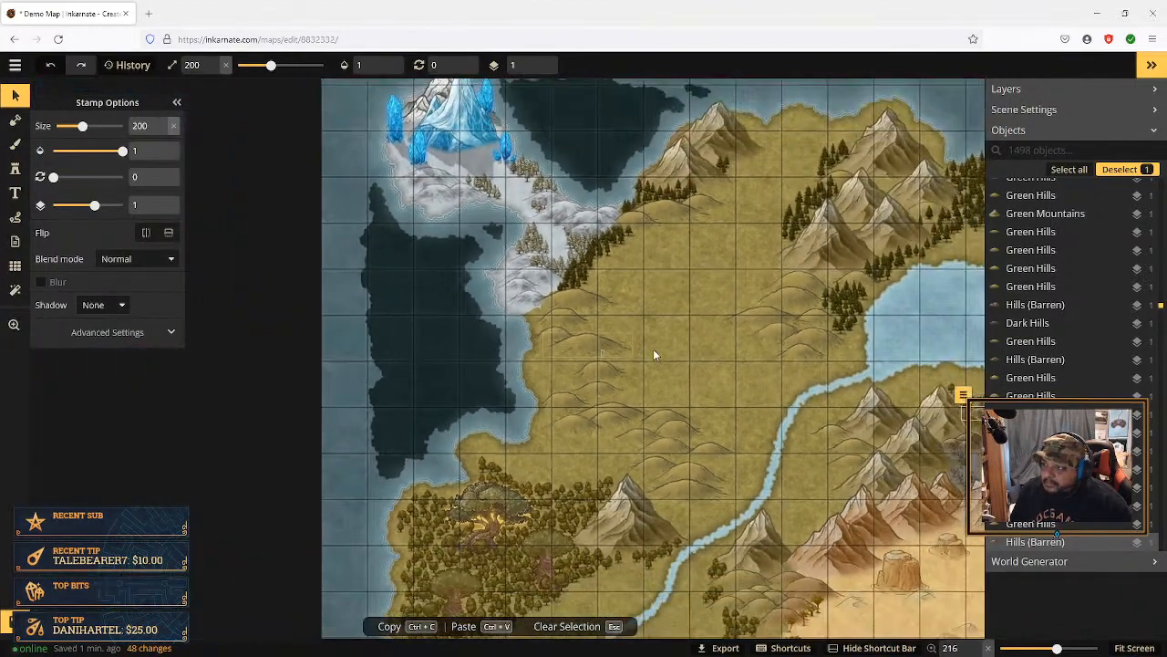
scroll(653, 354, down, 5)
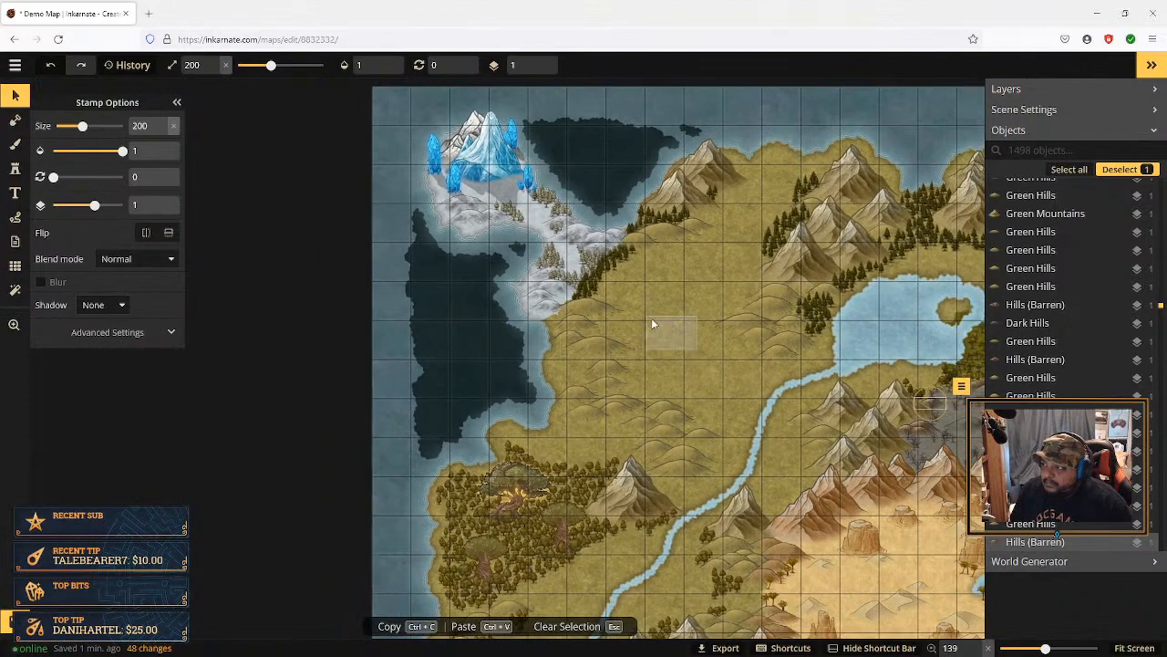
key(Escape)
drag(696, 354, 543, 235)
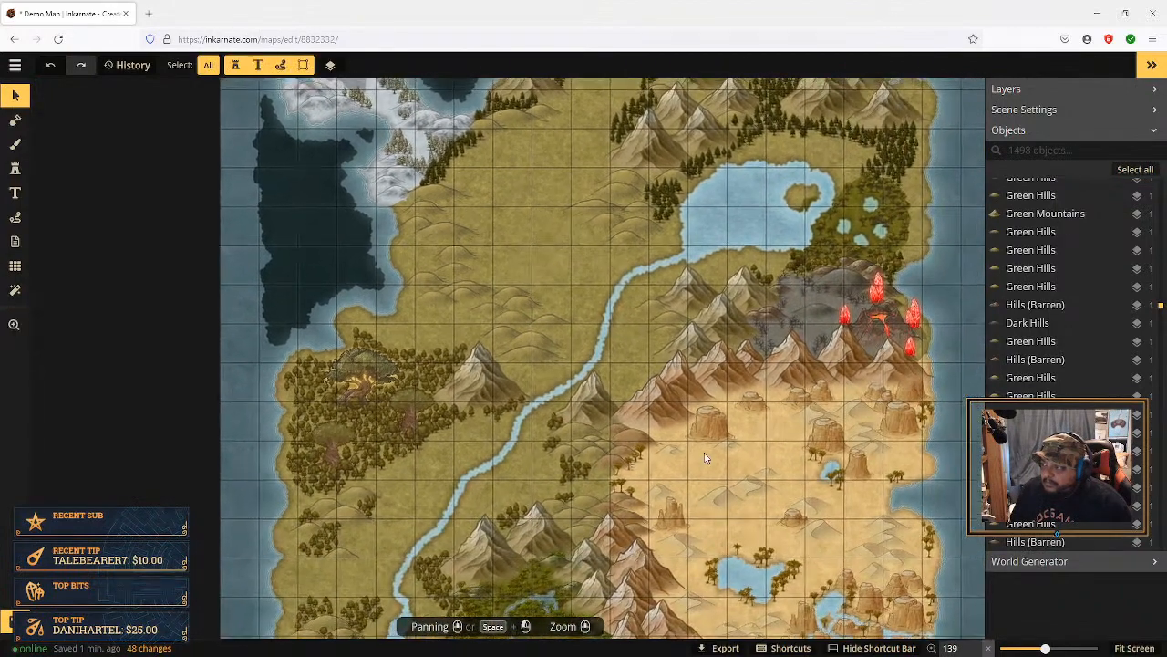
click(1136, 648)
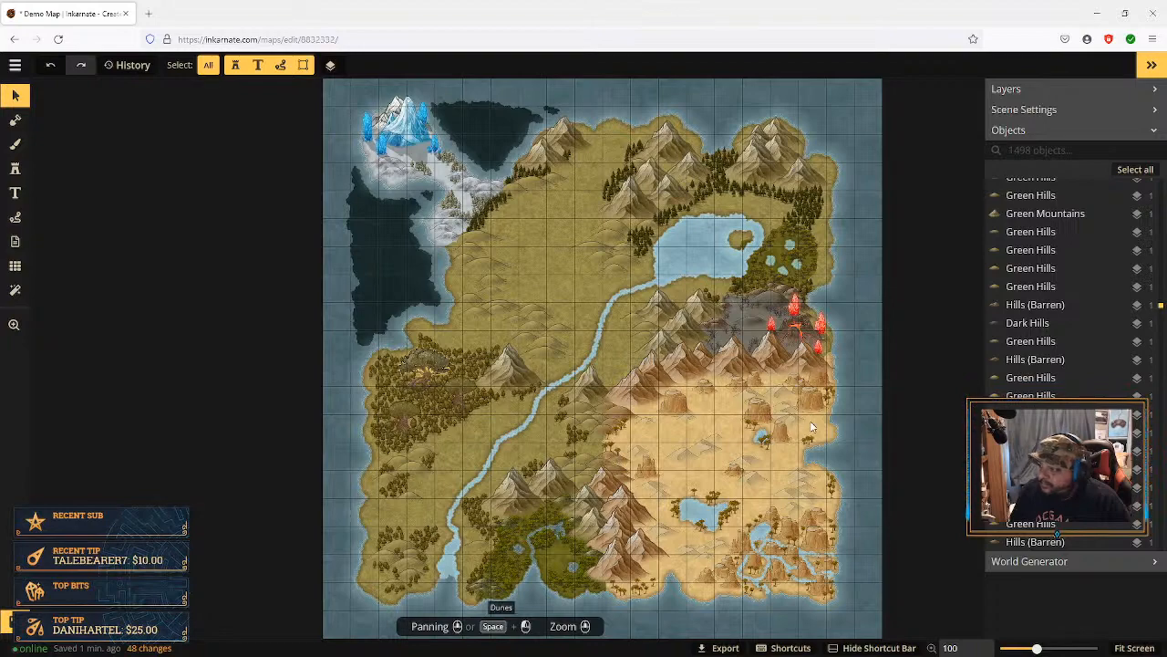
scroll(810, 420, up, 2)
scroll(797, 438, down, 2)
scroll(793, 456, up, 1)
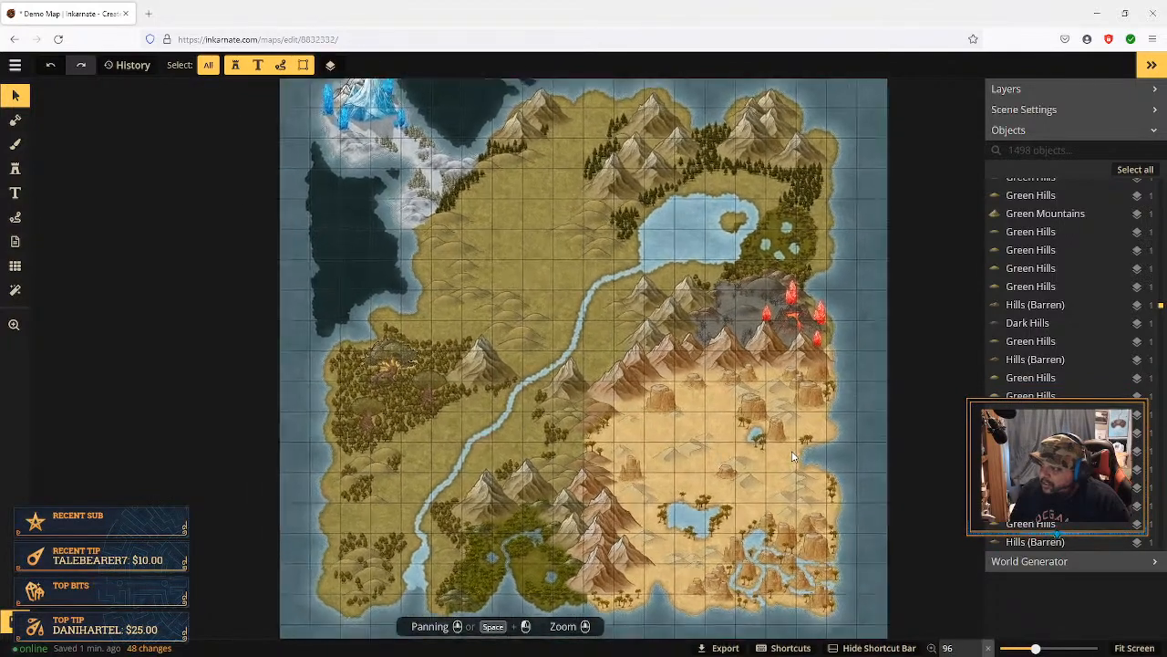
scroll(792, 456, up, 1)
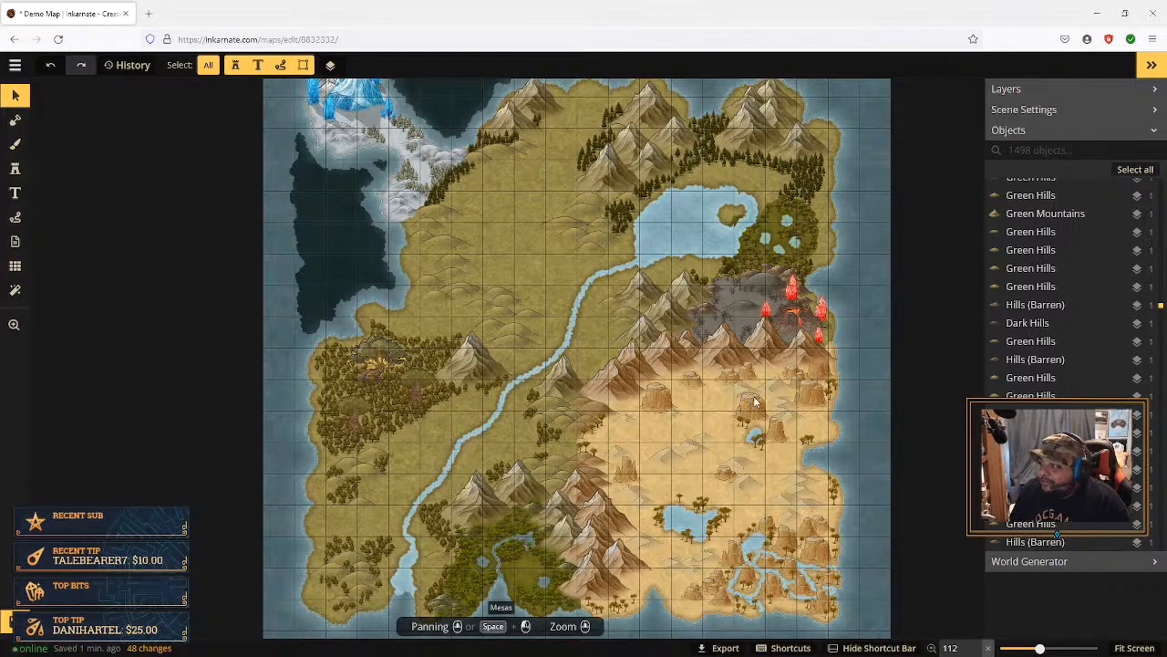
scroll(747, 400, down, 2)
scroll(744, 394, up, 6)
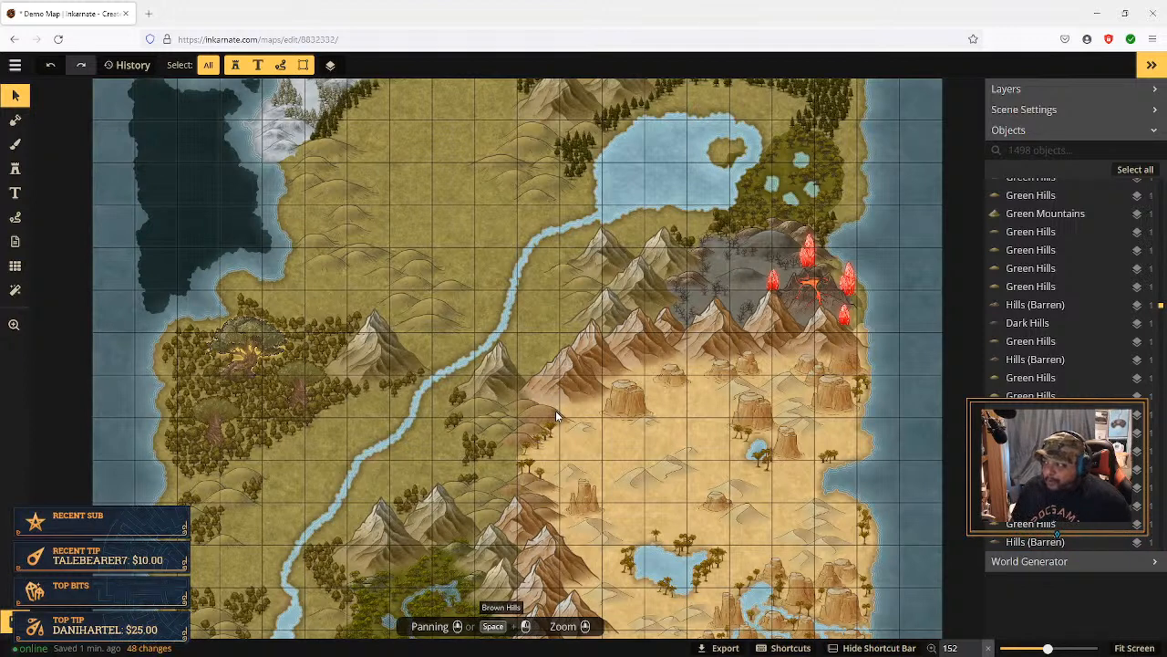
key(space)
drag(532, 310, 566, 465)
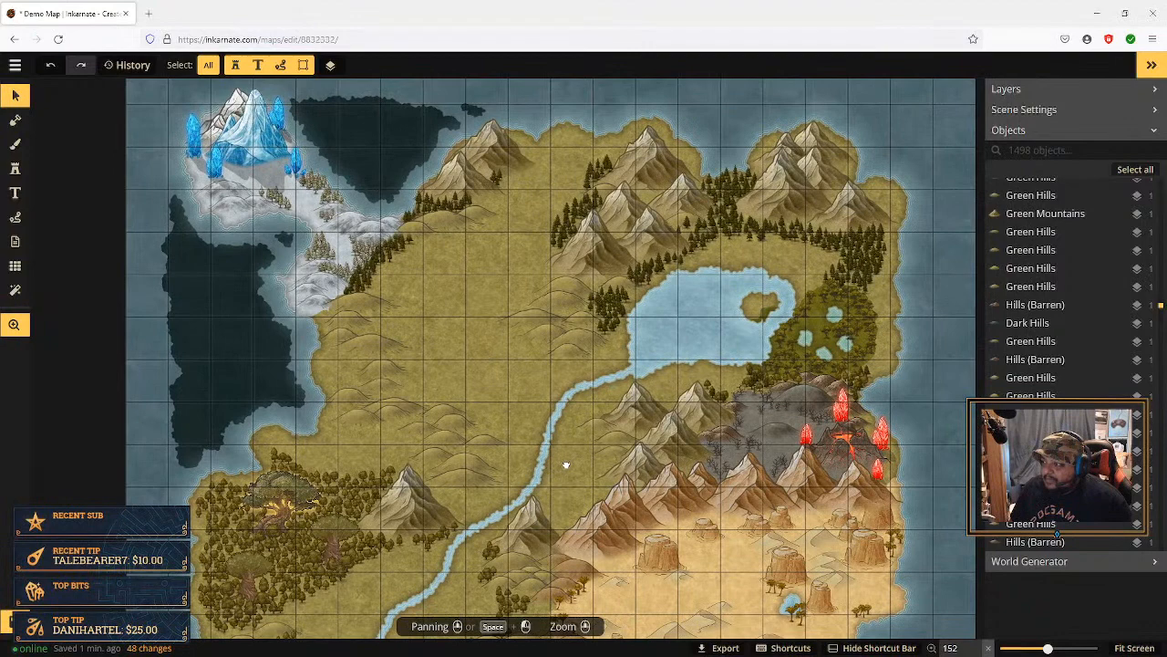
scroll(681, 369, up, 3)
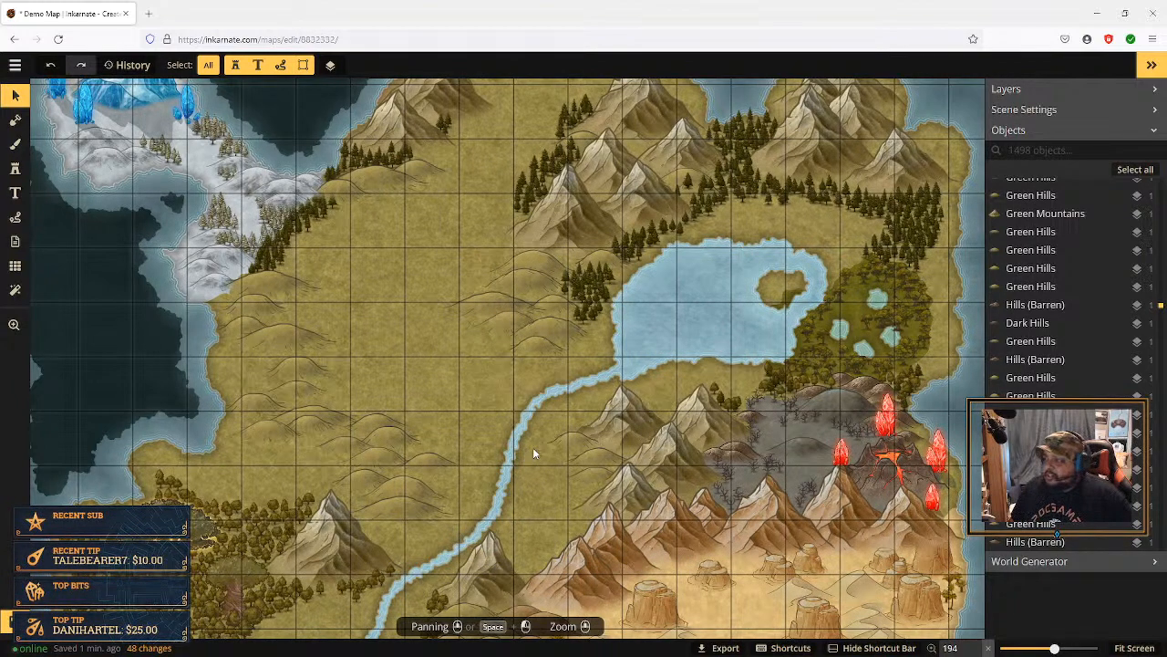
Step: Stamp a few trees at size 100 along the western forest's northern edge, above the glowing giant tree
drag(541, 381, 789, 317)
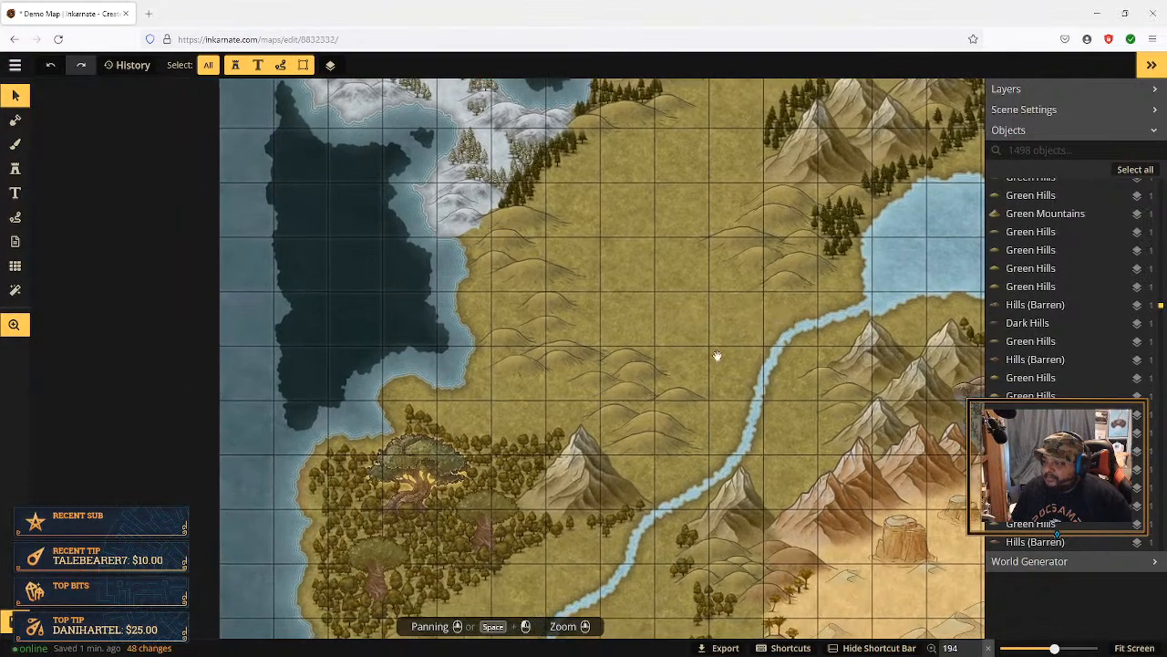
drag(665, 371, 683, 280)
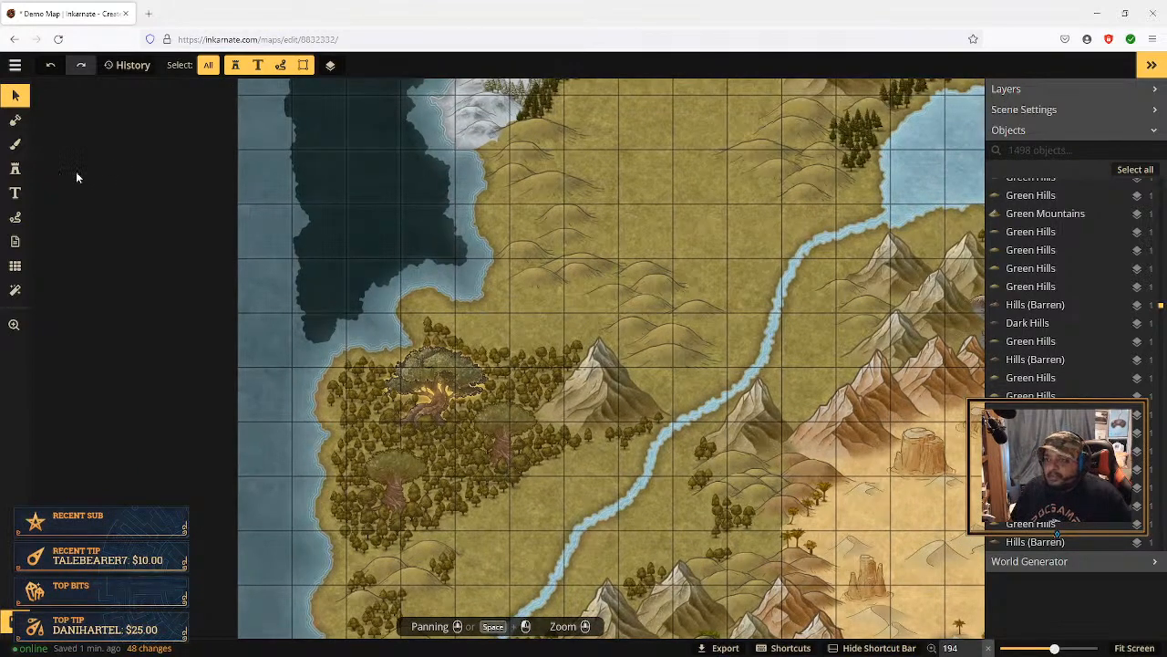
click(15, 168)
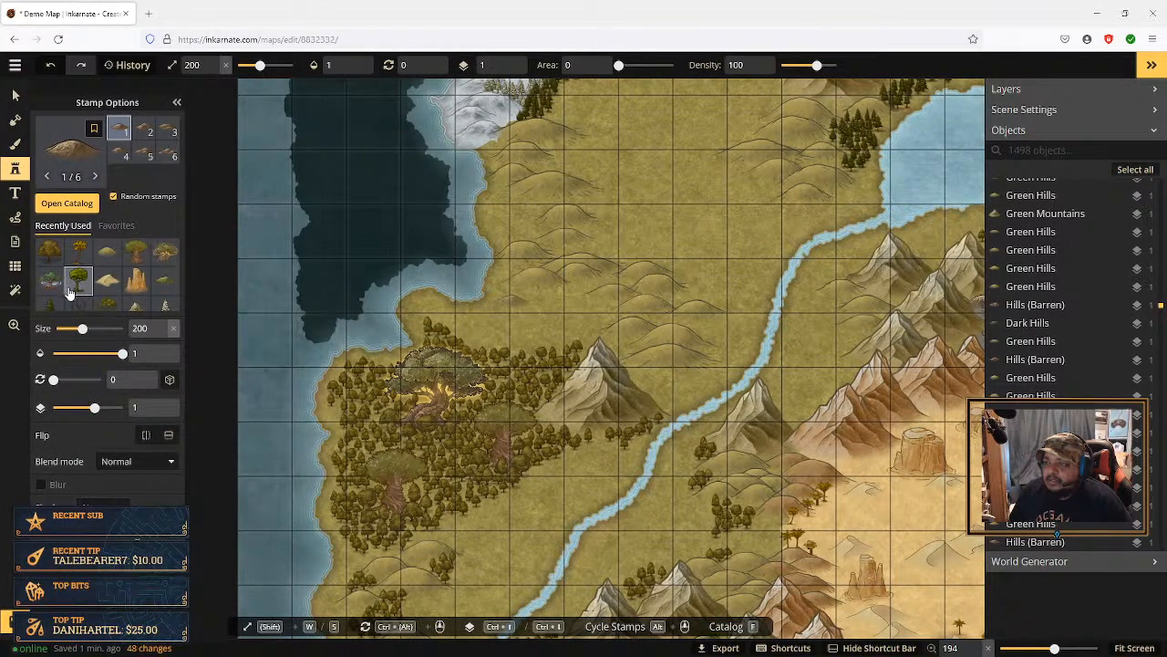
click(52, 253)
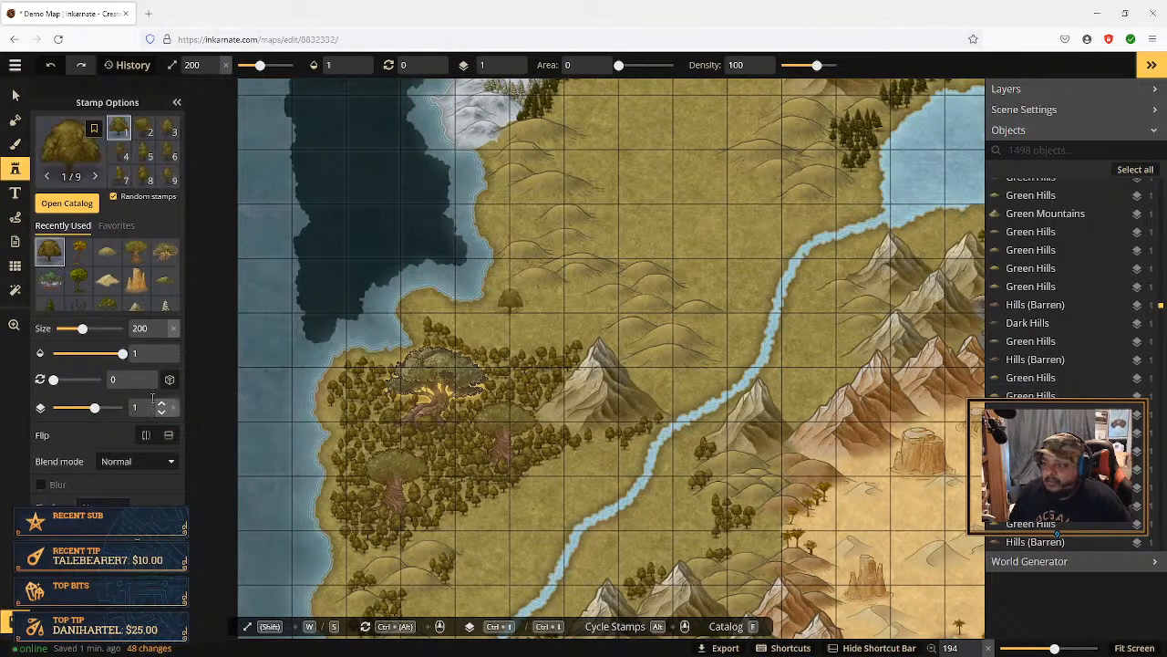
click(163, 337)
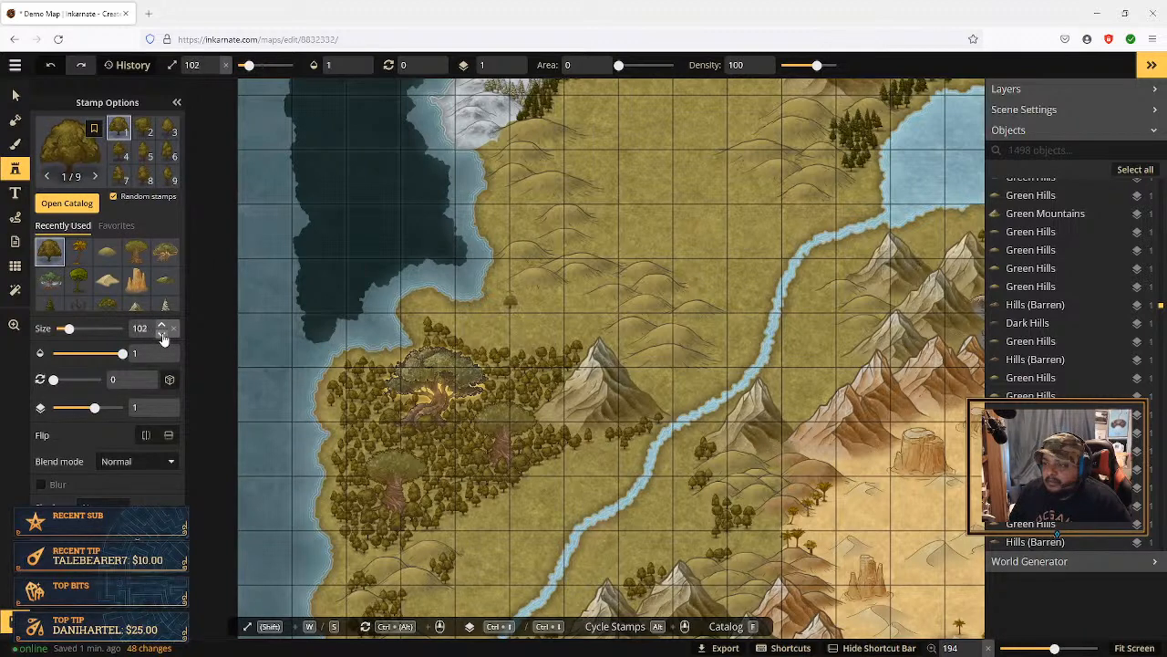
click(163, 337)
click(163, 326)
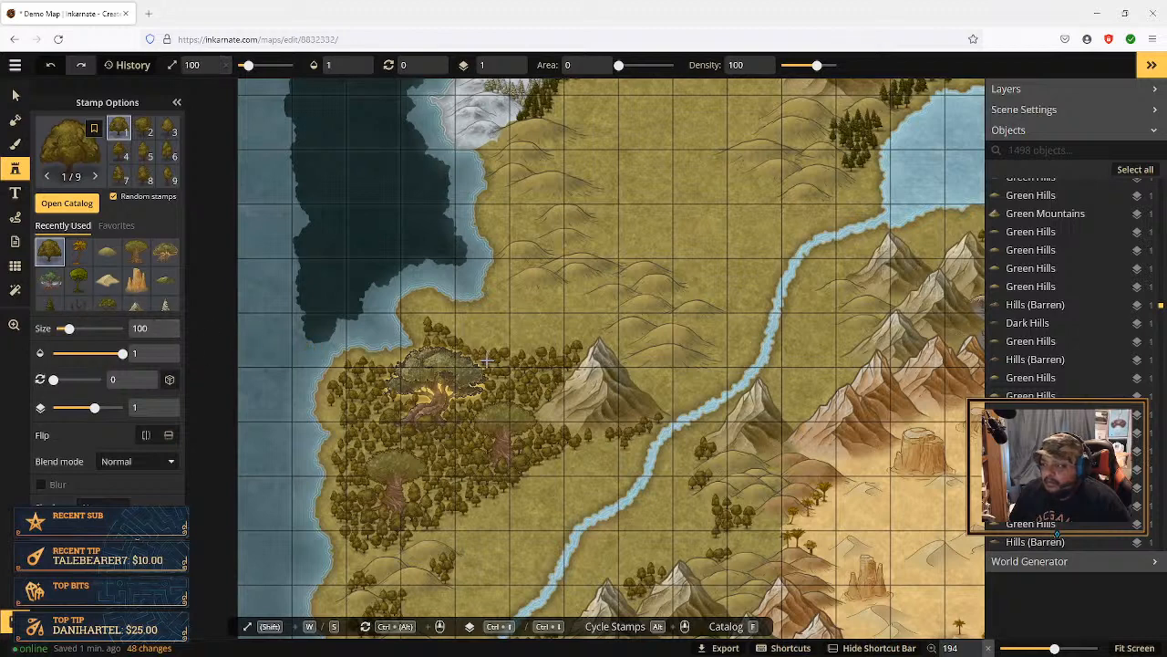
click(458, 324)
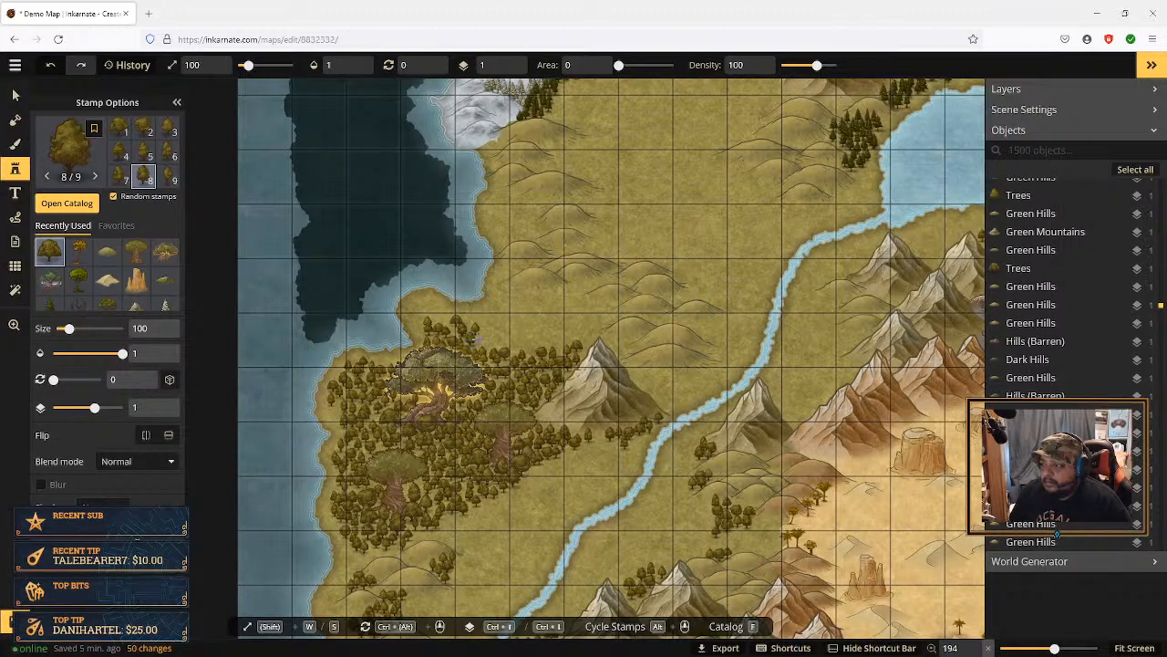
click(478, 339)
click(485, 338)
Step: Stamp an arc of trees along the foot of the hills, from the coastal inlet towards the lone mountain
scroll(521, 327, up, 3)
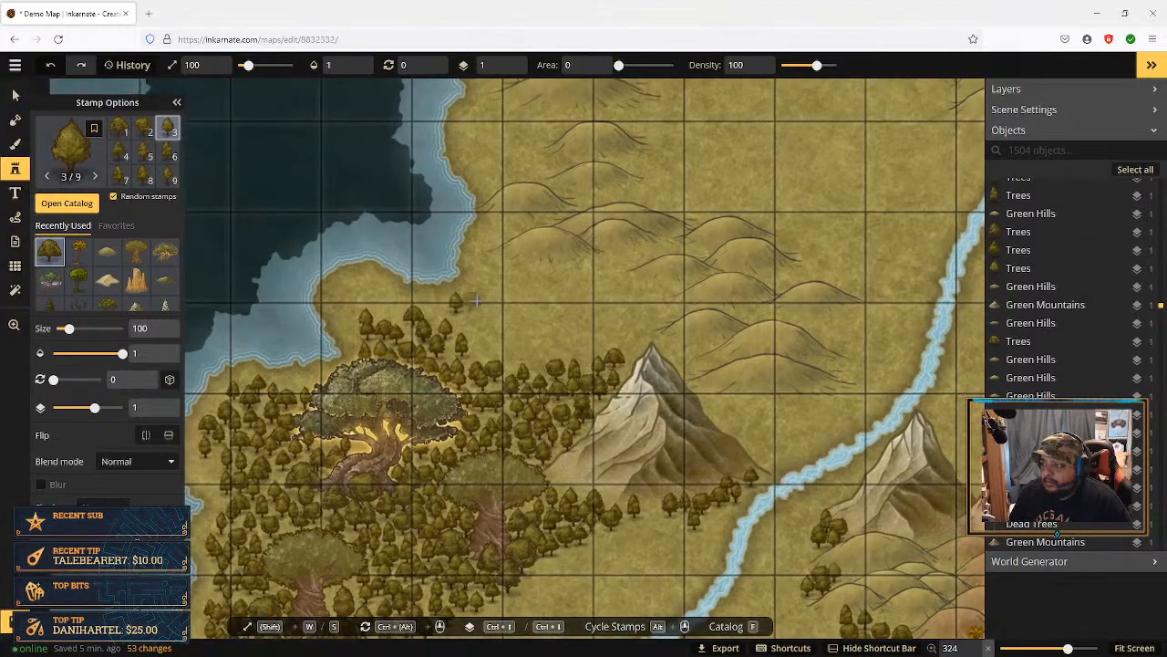
click(480, 297)
click(504, 274)
click(535, 270)
click(555, 275)
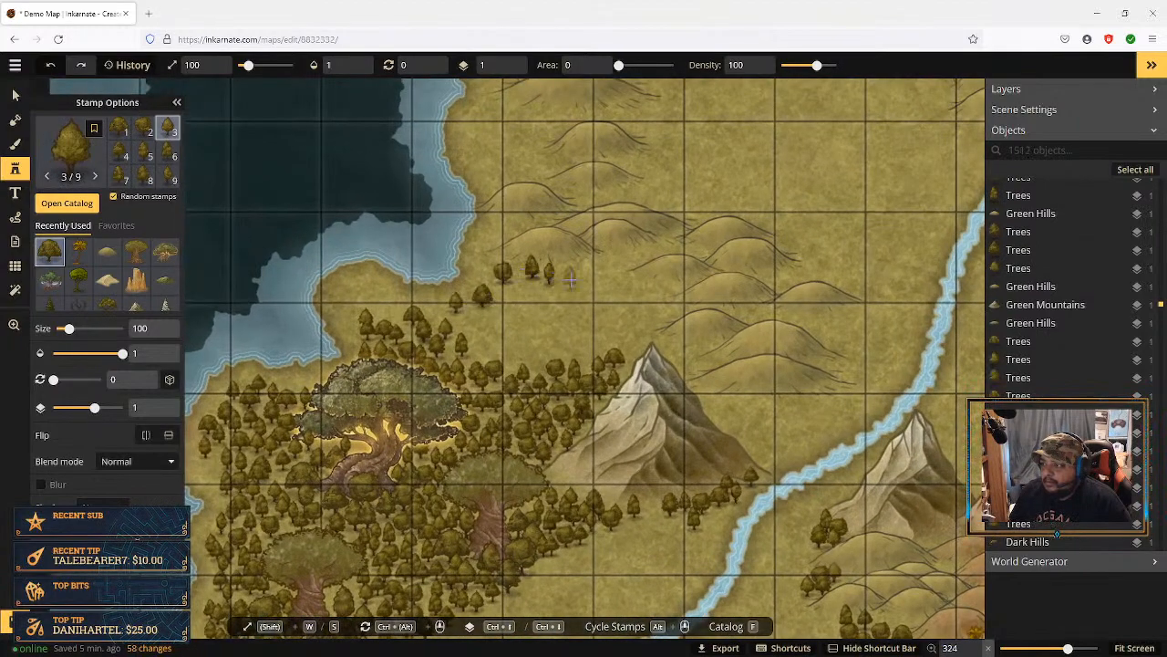
click(577, 283)
click(602, 286)
click(628, 293)
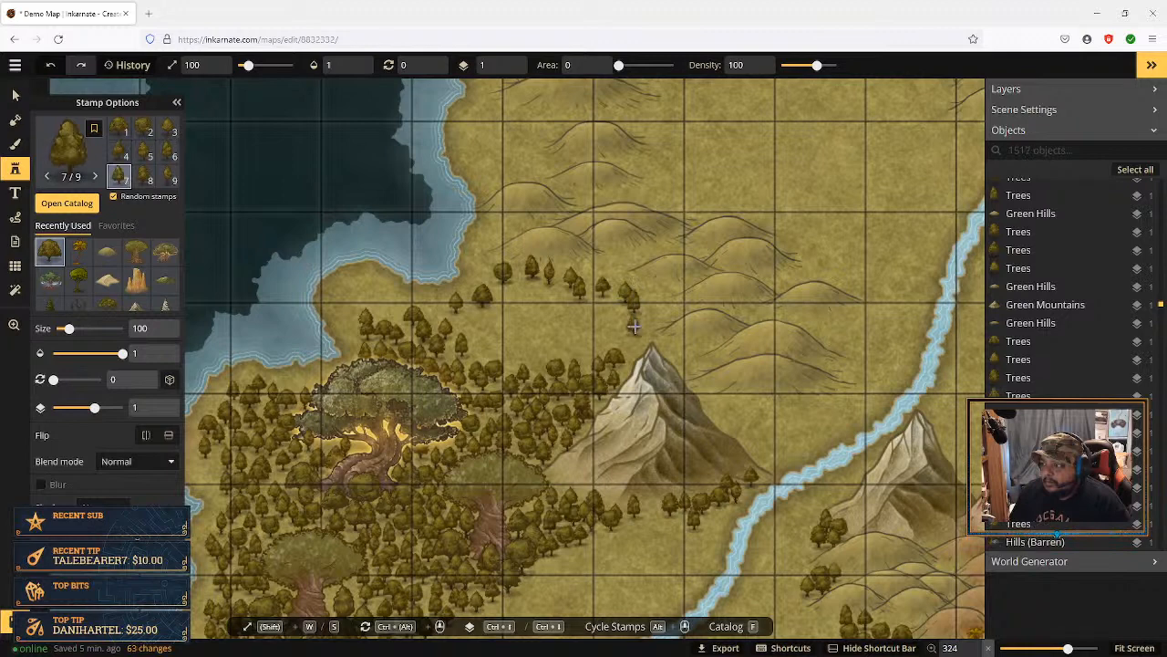
Step: Stamp a small cluster of trees around the northern side of the lone mountain's peak
click(634, 324)
click(636, 339)
click(657, 342)
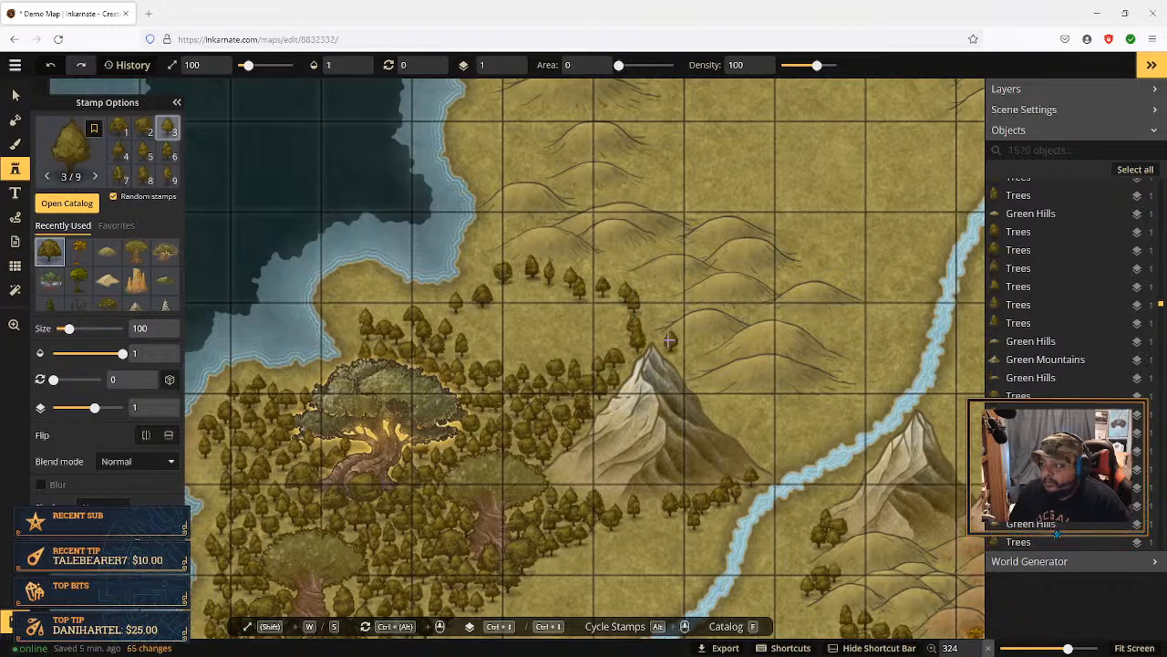
click(669, 340)
click(660, 319)
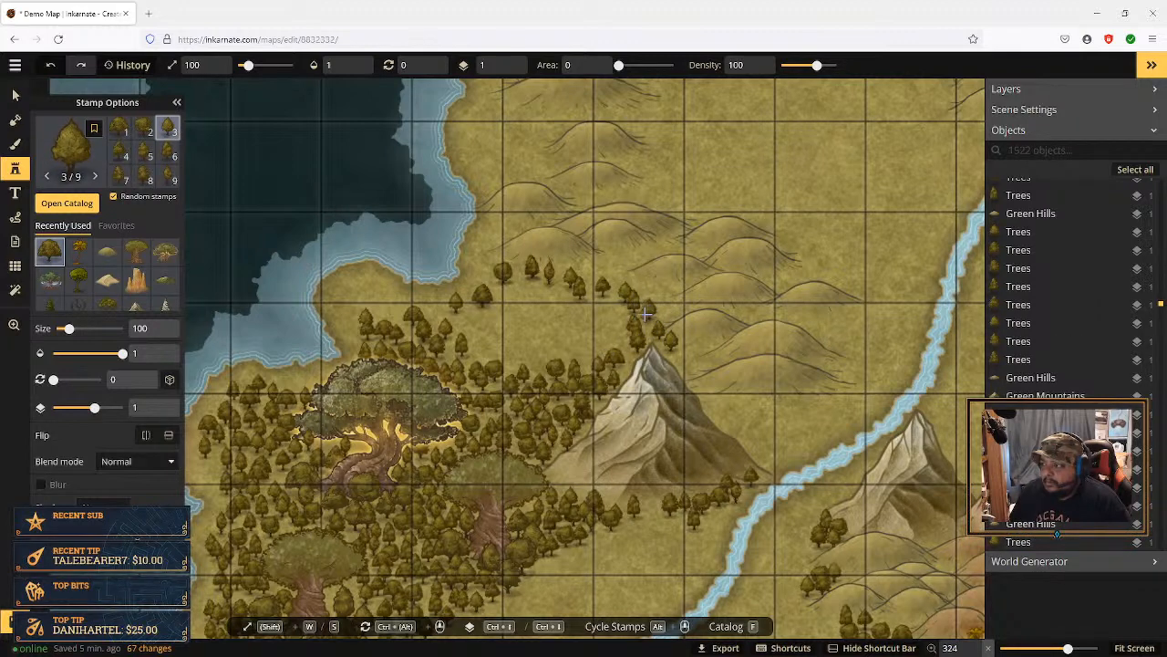
Step: Fill the open ground northwest of the lone mountain with trees, working west along the existing forest edge
click(620, 329)
click(598, 340)
click(586, 348)
click(579, 361)
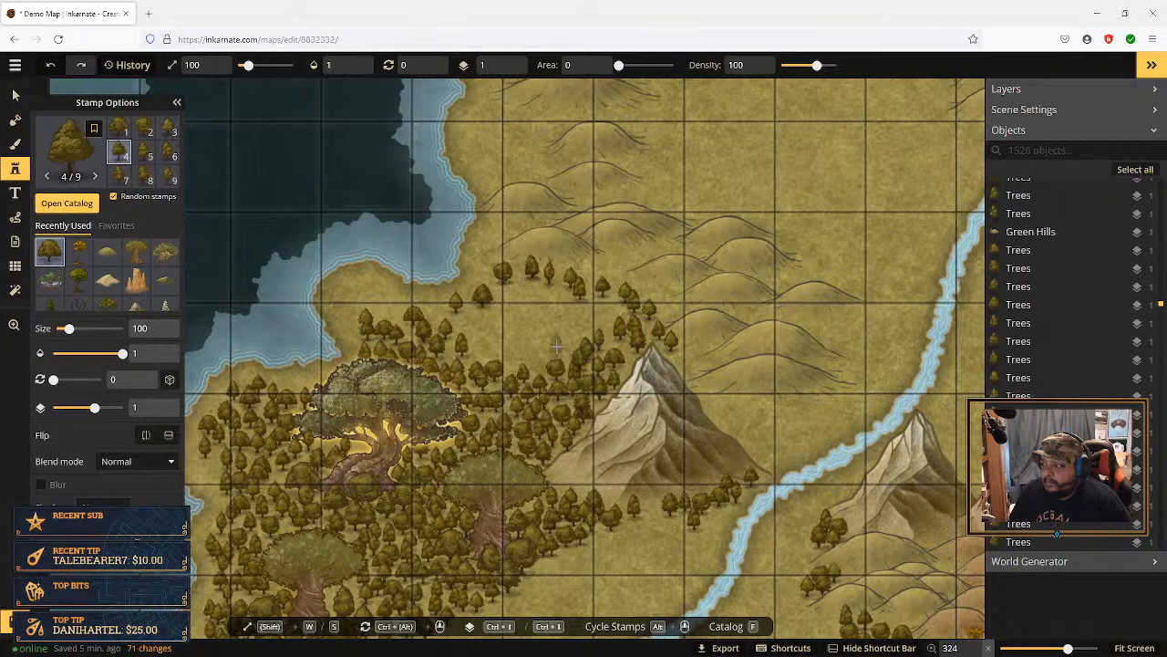
click(552, 347)
click(545, 354)
click(537, 361)
click(508, 354)
click(494, 345)
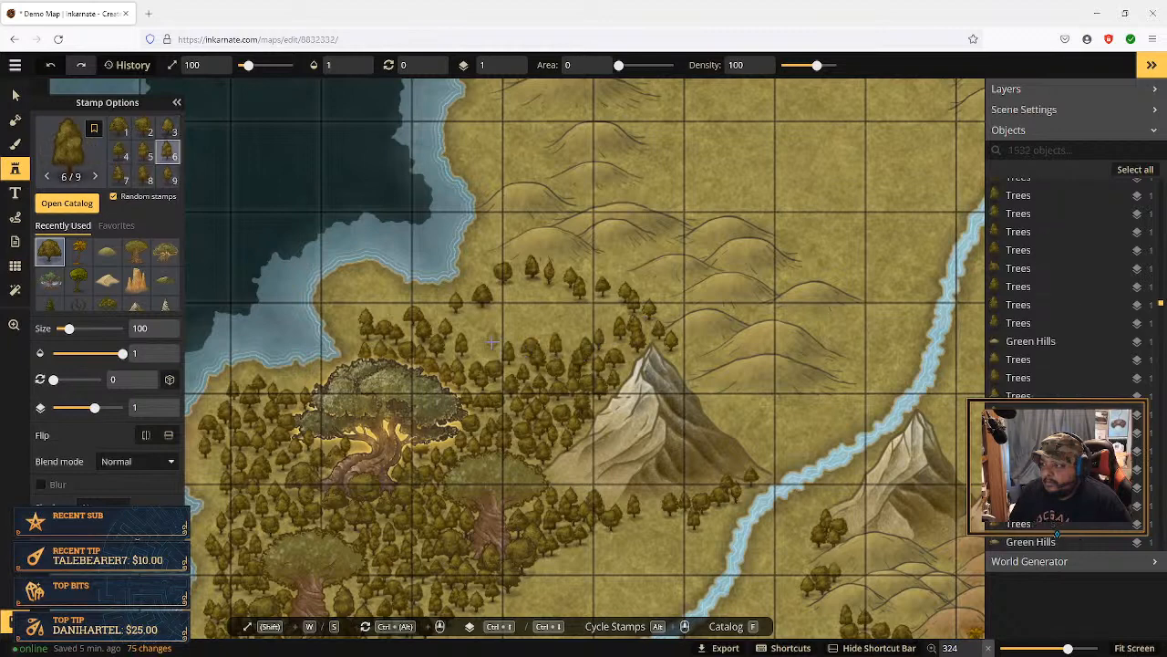
Step: Fill the gap northeast of the glowing giant tree with more trees, up towards the coastal inlet
click(490, 344)
click(479, 336)
click(467, 328)
click(468, 321)
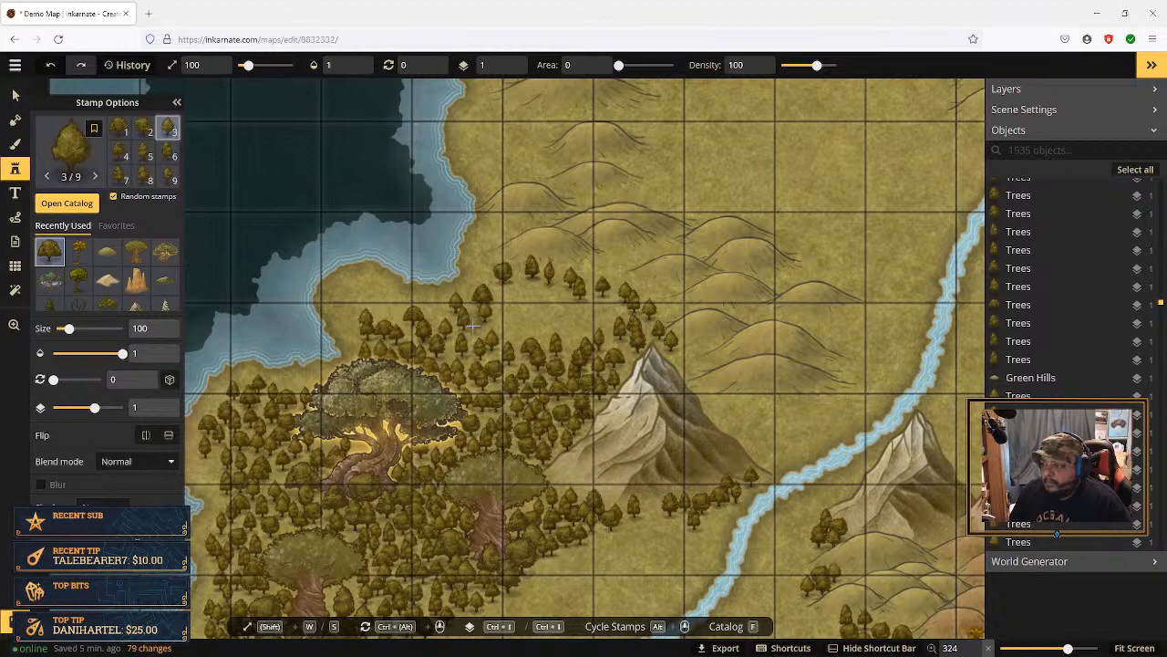
click(481, 330)
click(498, 347)
click(476, 350)
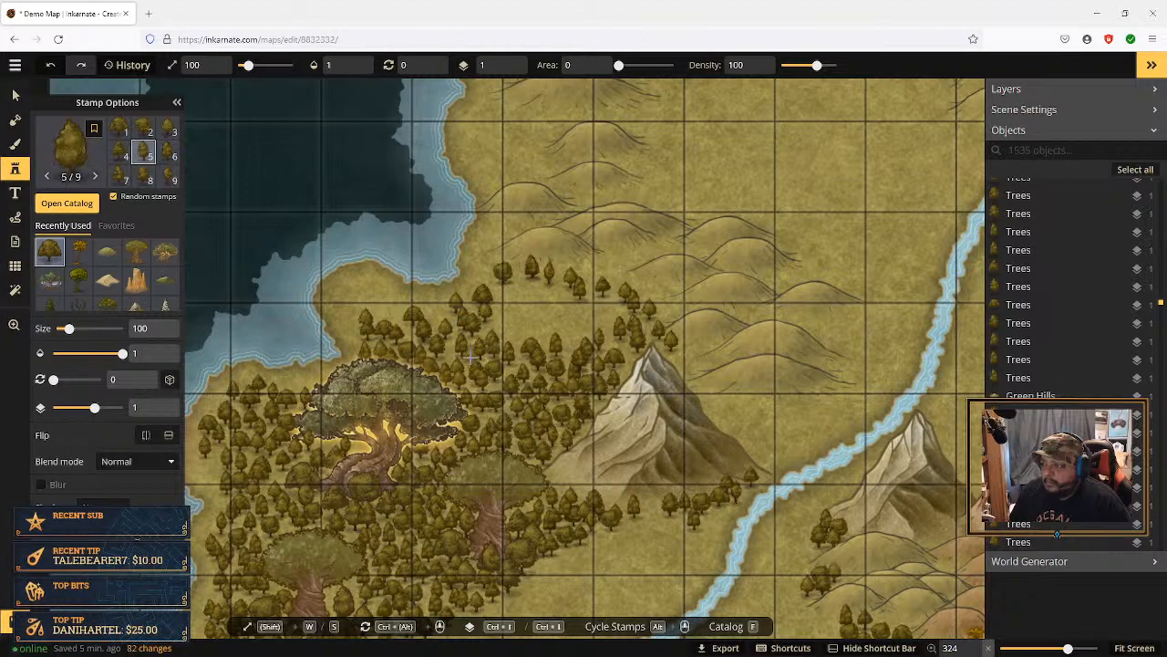
click(461, 351)
click(465, 329)
Step: Thicken the forest's northern edge just southeast of the coastal inlet with more tree stamps
click(509, 294)
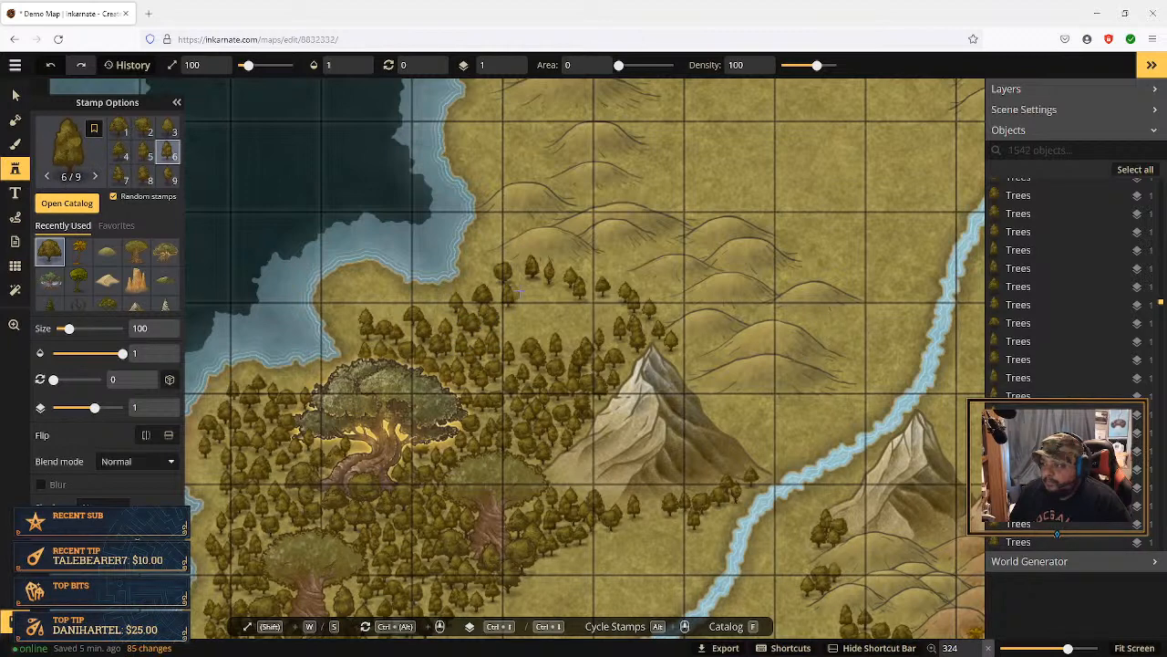
click(528, 284)
click(497, 288)
click(493, 276)
click(480, 263)
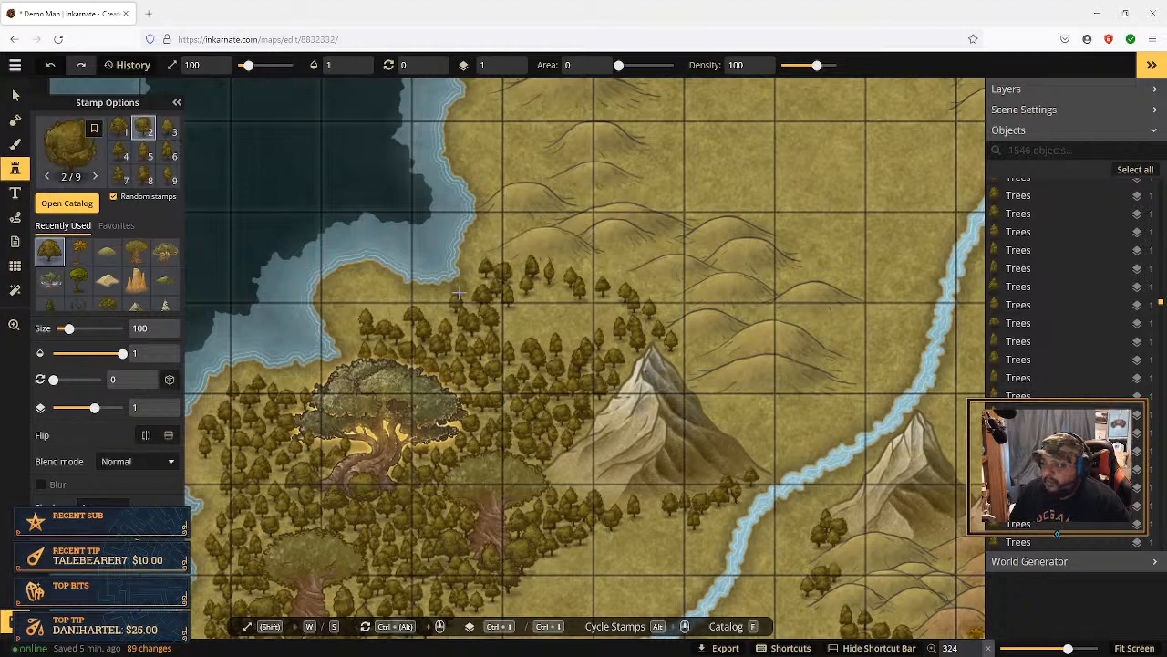
click(468, 296)
click(433, 312)
click(518, 312)
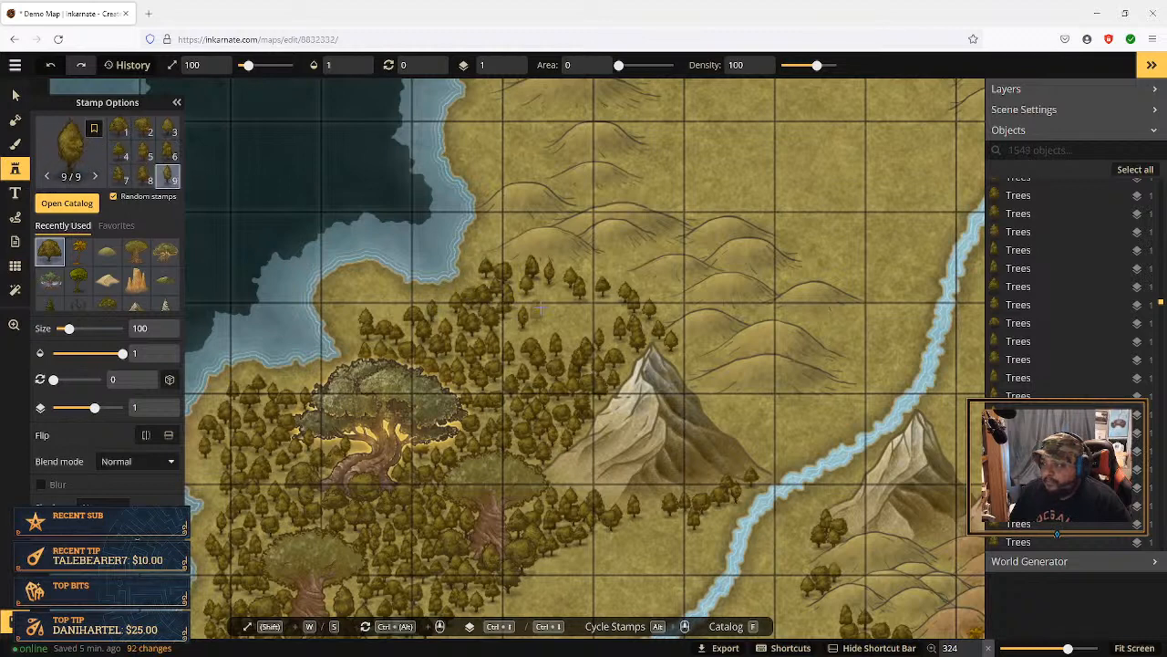
Step: Stamp trees around the clearing northwest of the lone mountain, leaving its centre open
click(546, 301)
click(574, 290)
click(597, 301)
click(613, 321)
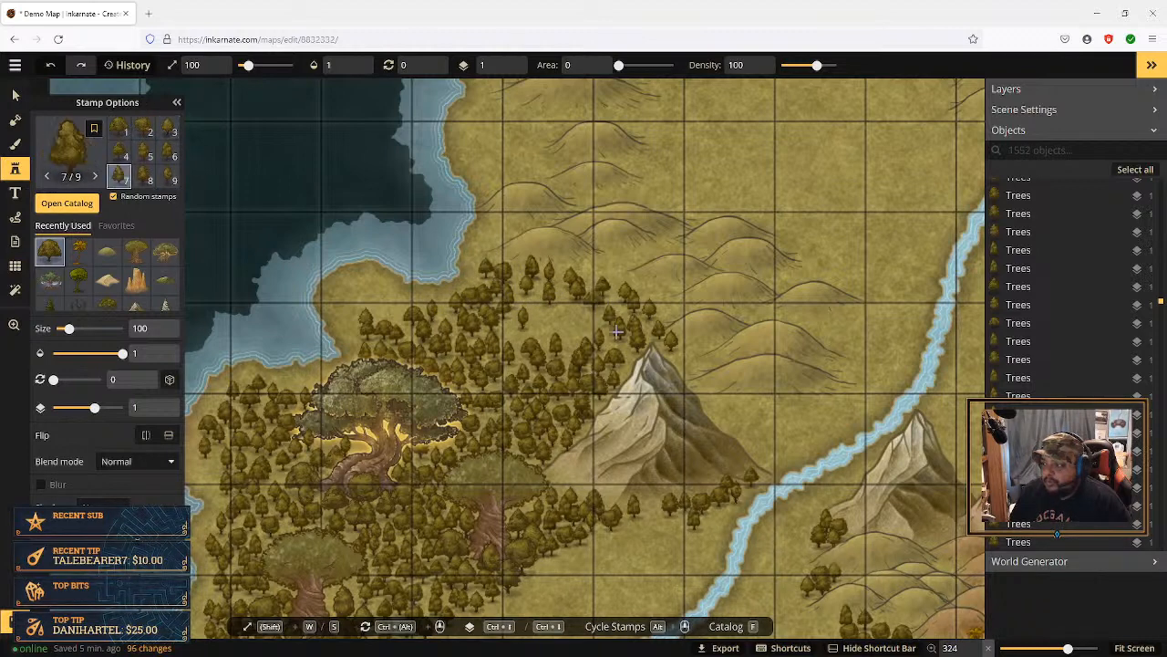
click(615, 337)
click(629, 344)
click(581, 340)
click(541, 340)
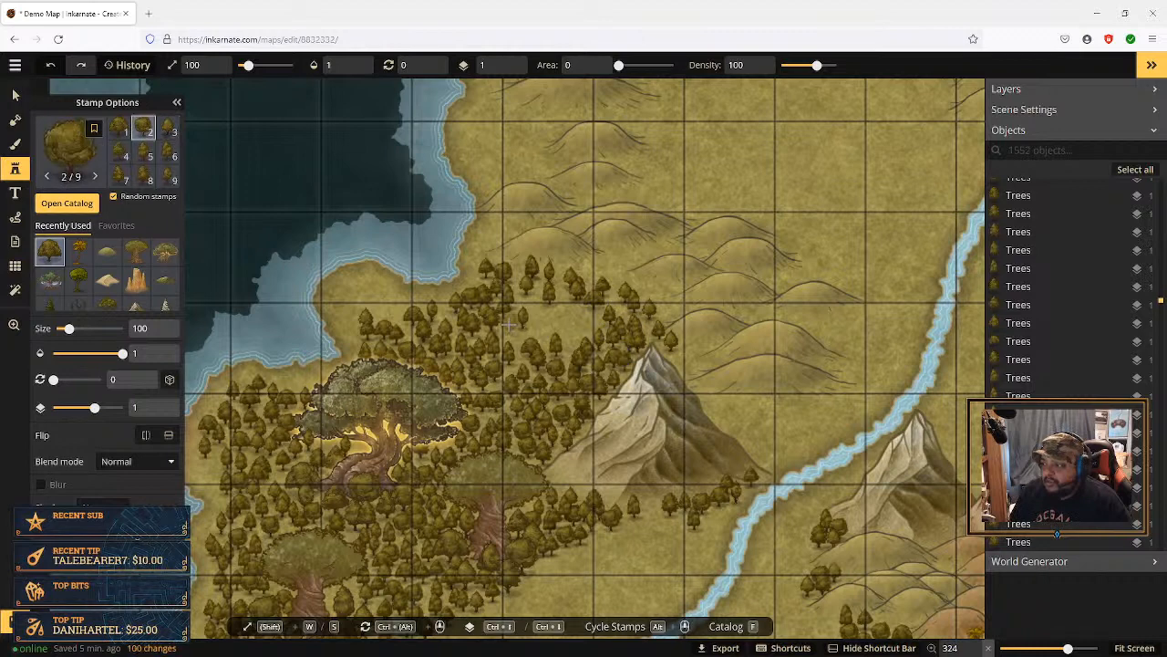
click(509, 324)
click(518, 342)
click(517, 358)
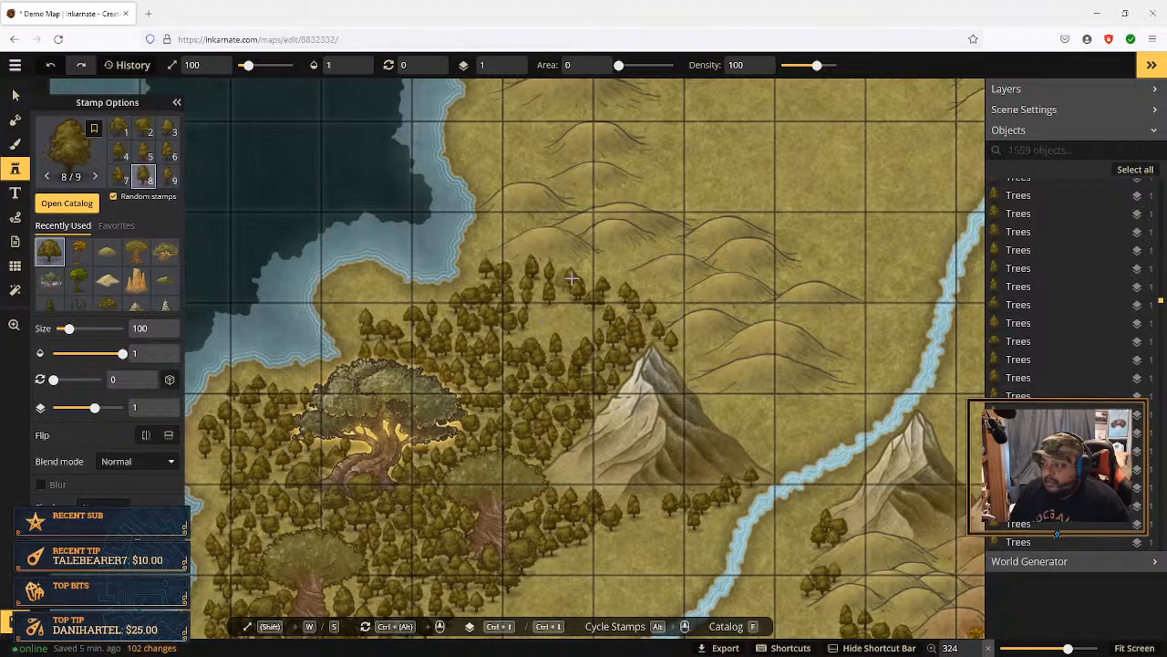
Step: Thicken the forest's northeastern edge with trees, from the foot of the hills down to the lone mountain's peak
click(597, 264)
click(608, 266)
click(616, 290)
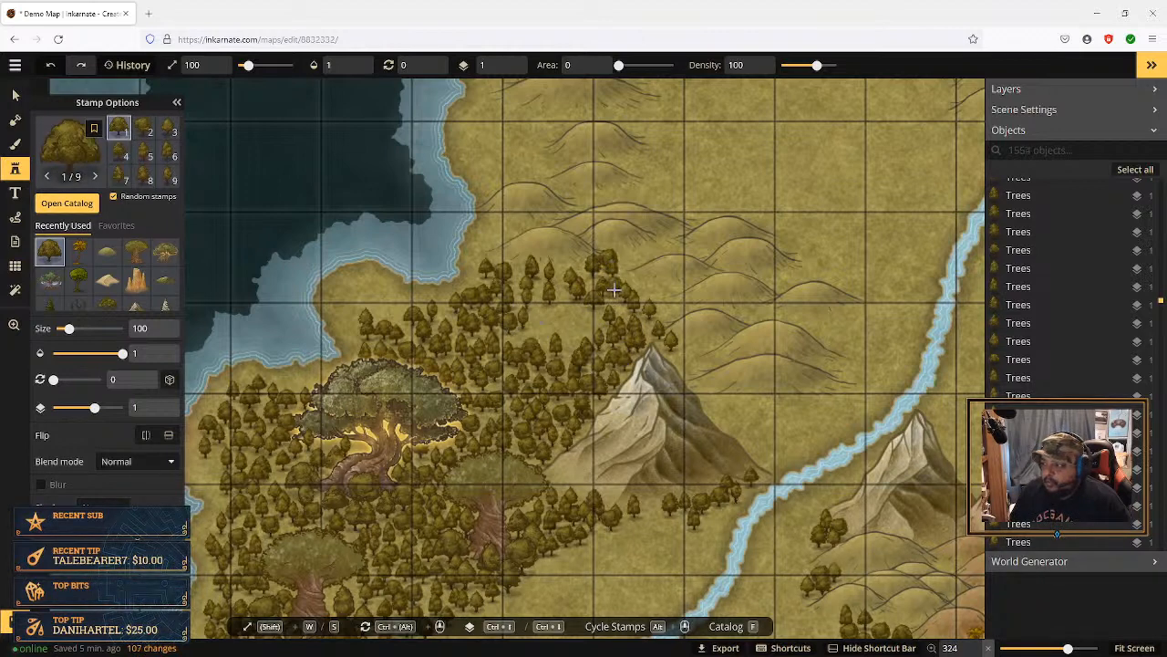
click(622, 304)
click(587, 278)
click(646, 290)
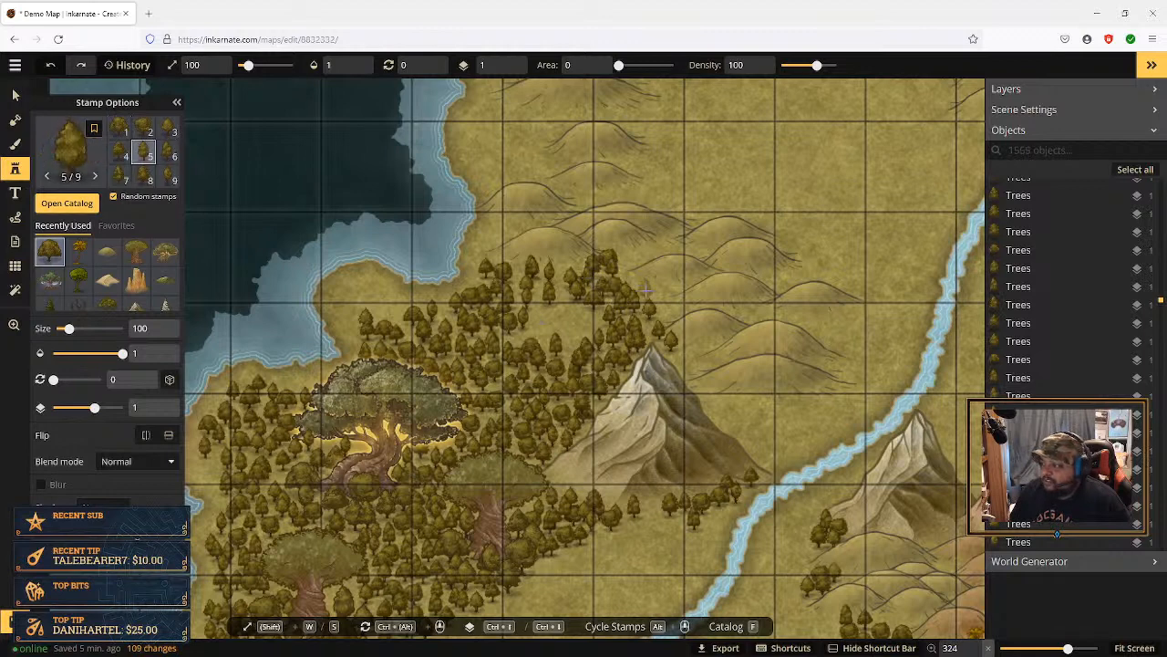
click(664, 305)
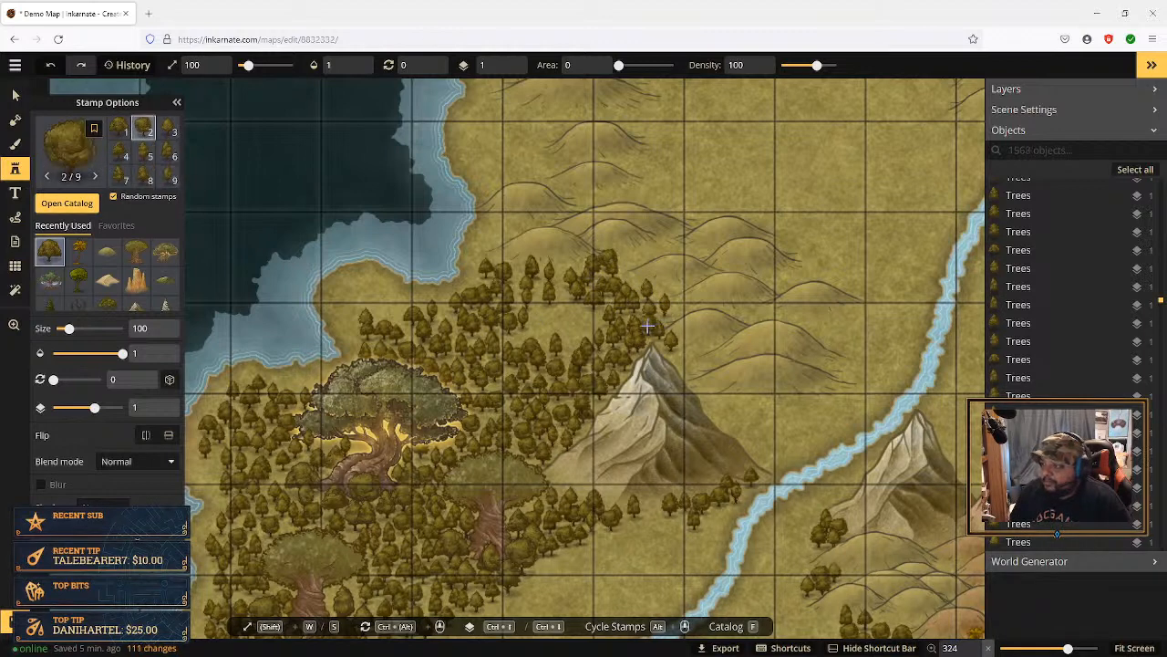
click(647, 326)
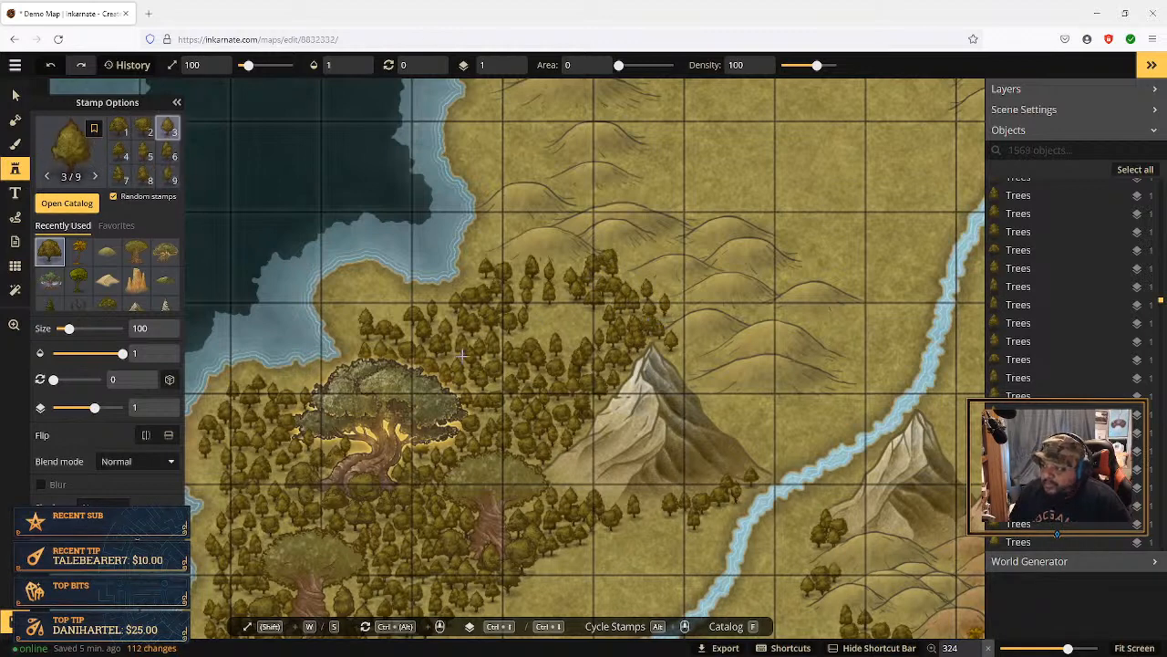
Step: Carve a small lake into the forest clearing by subtracting land with a size 11 mask brush
click(16, 120)
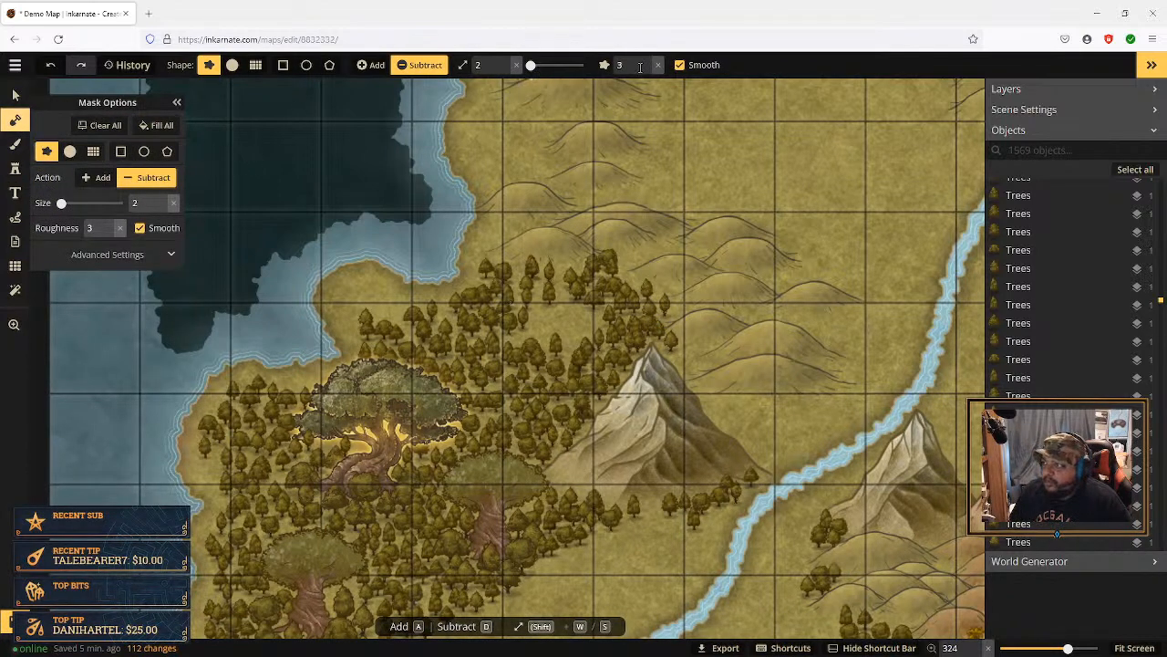
click(507, 63)
click(506, 63)
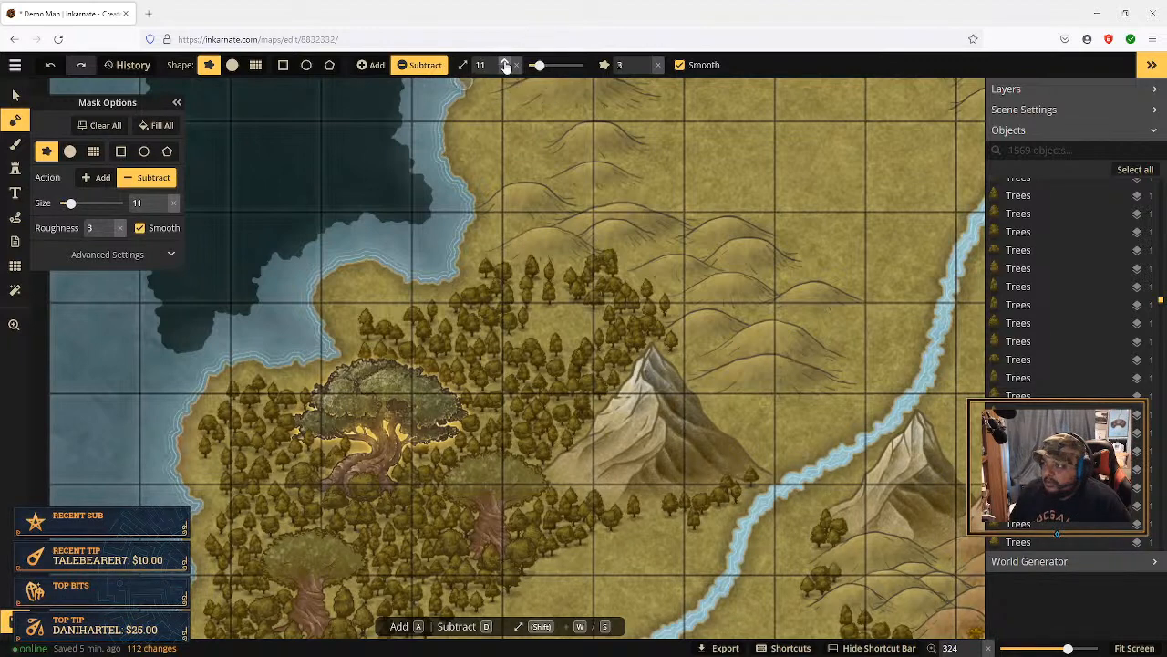
mouse_move(564, 315)
mouse_down()
mouse_move(541, 324)
mouse_move(582, 323)
mouse_move(570, 333)
mouse_up()
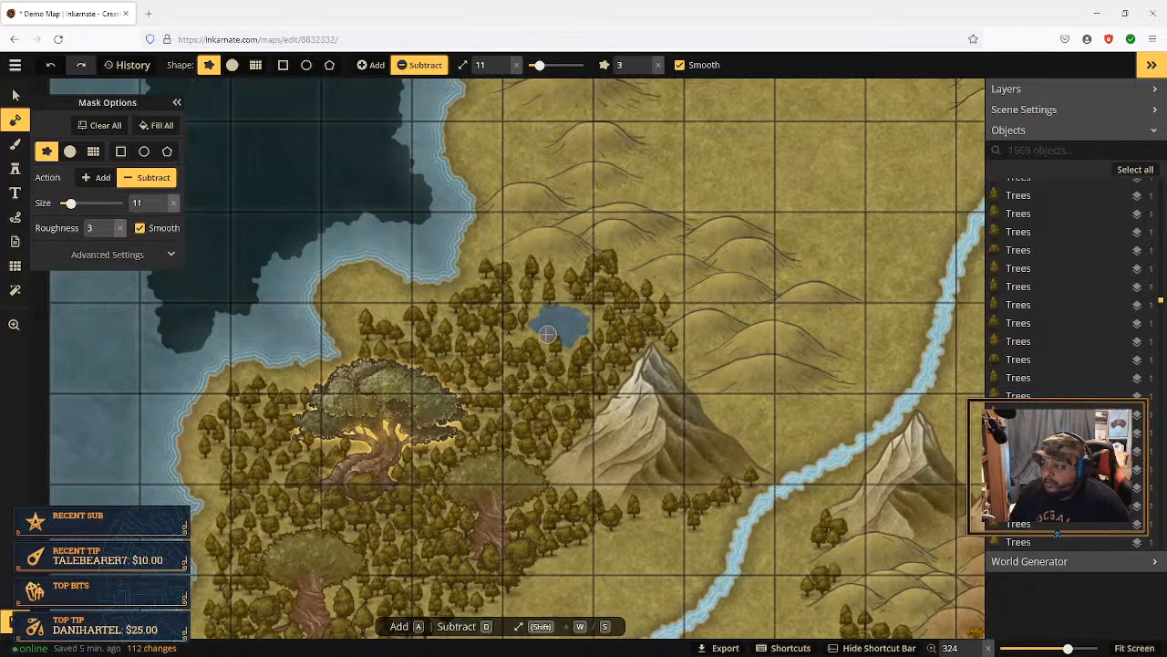
drag(542, 340, 581, 325)
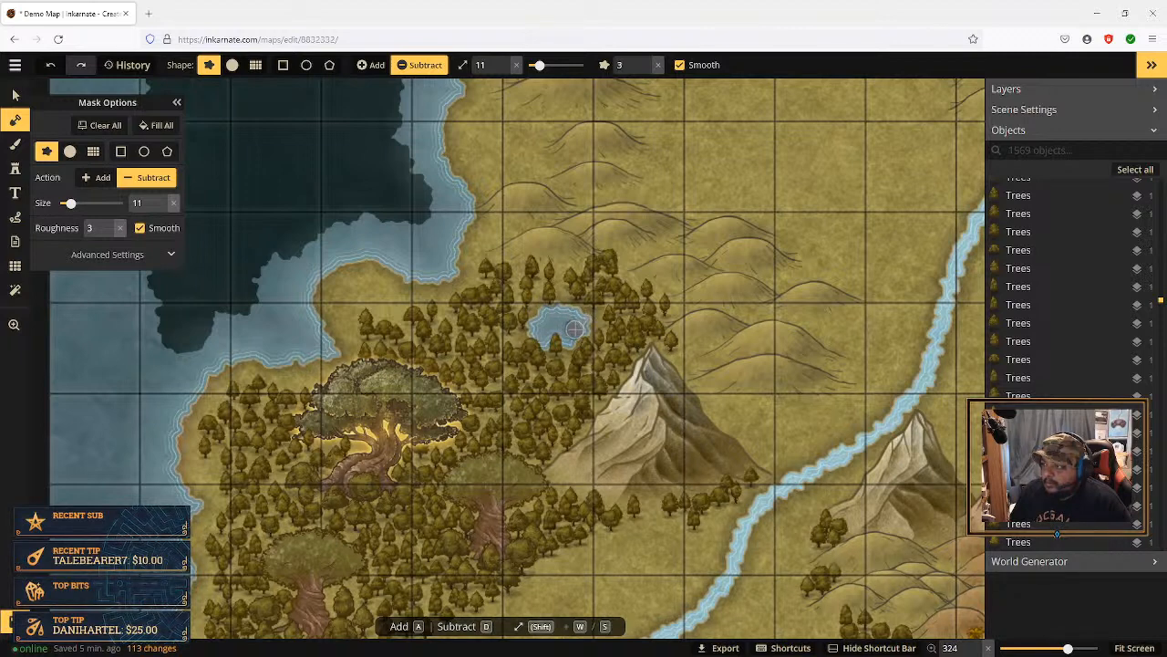
click(587, 325)
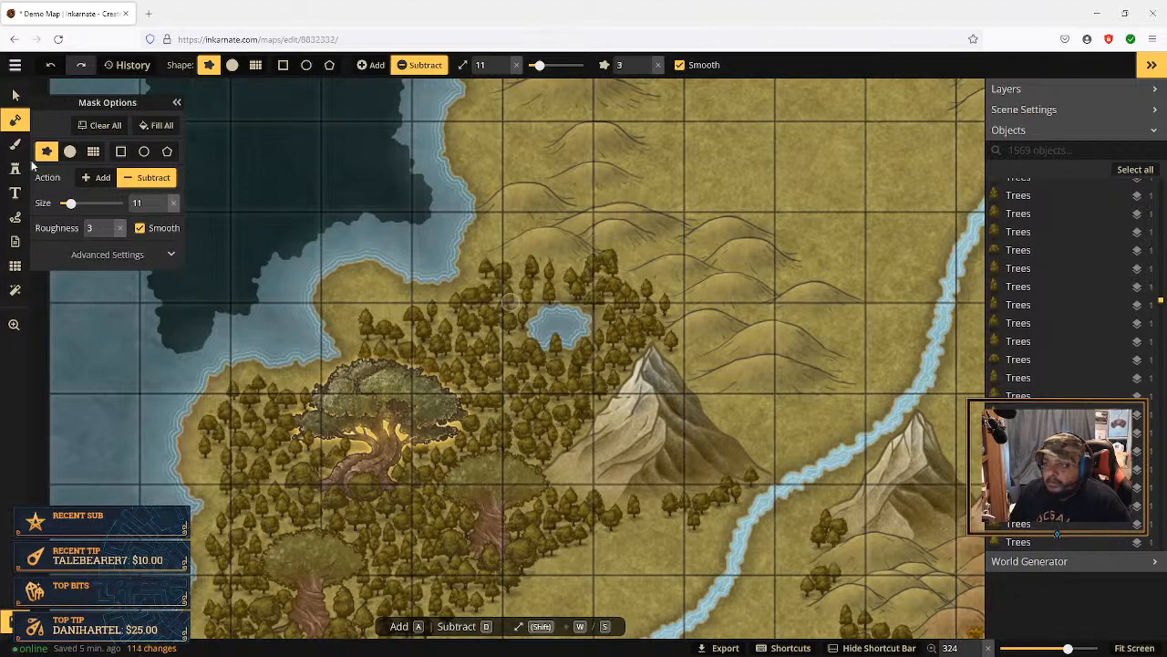
Step: Add a tiny island in the middle of the forest lake with a size 4 land mask brush
click(96, 177)
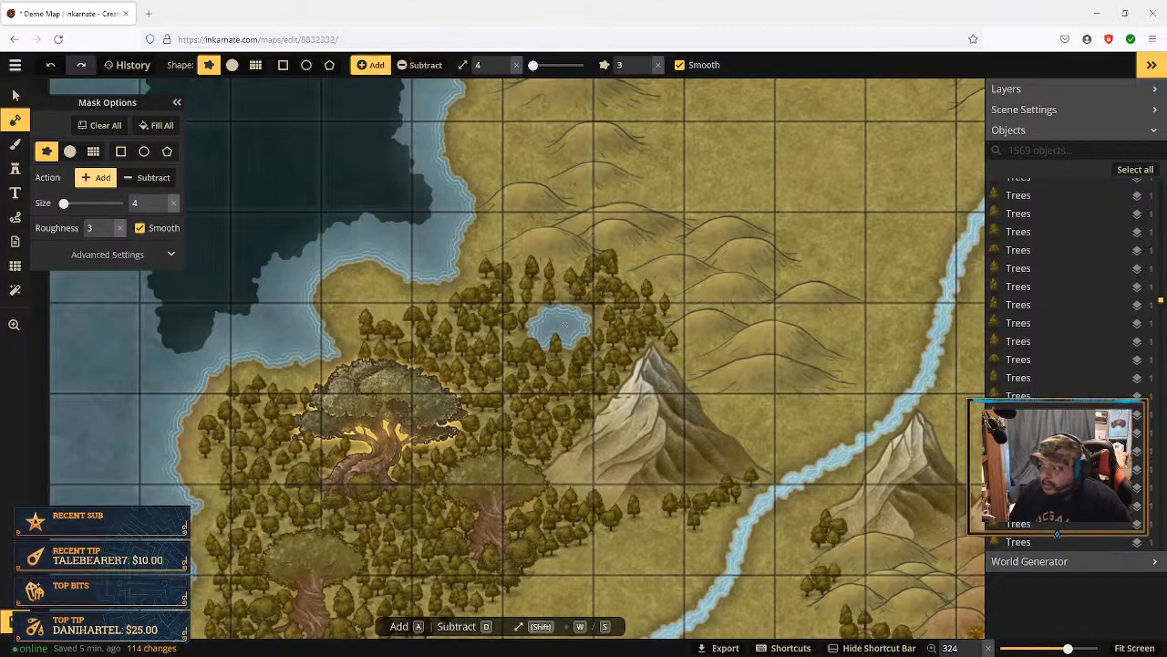
click(561, 323)
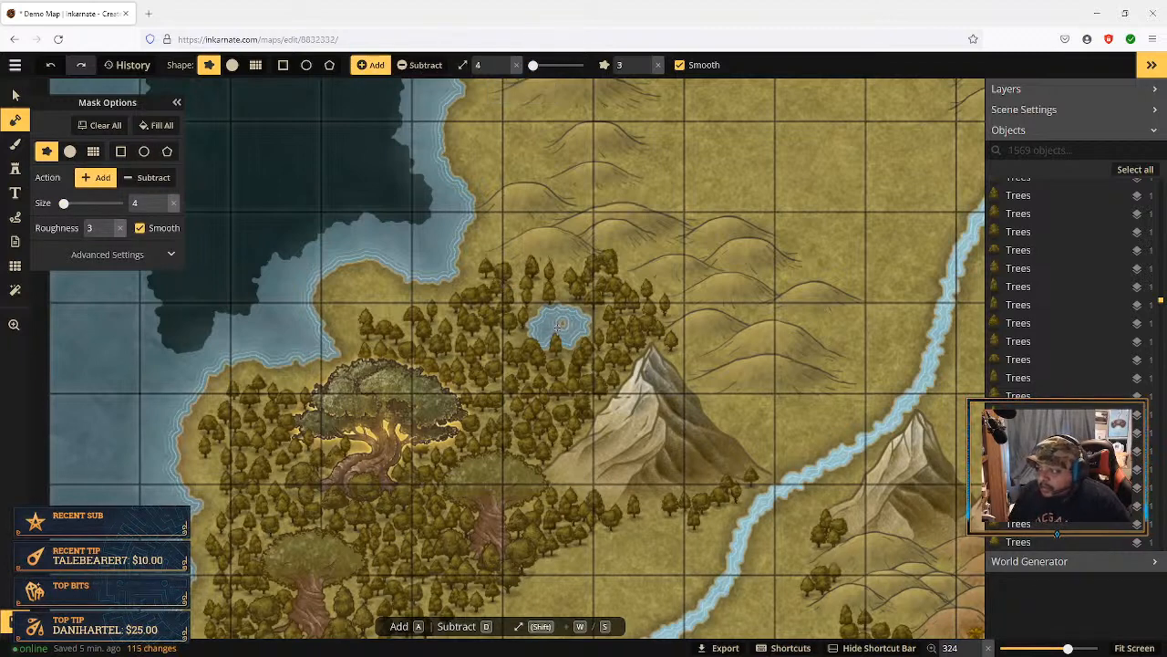
click(561, 324)
click(561, 324)
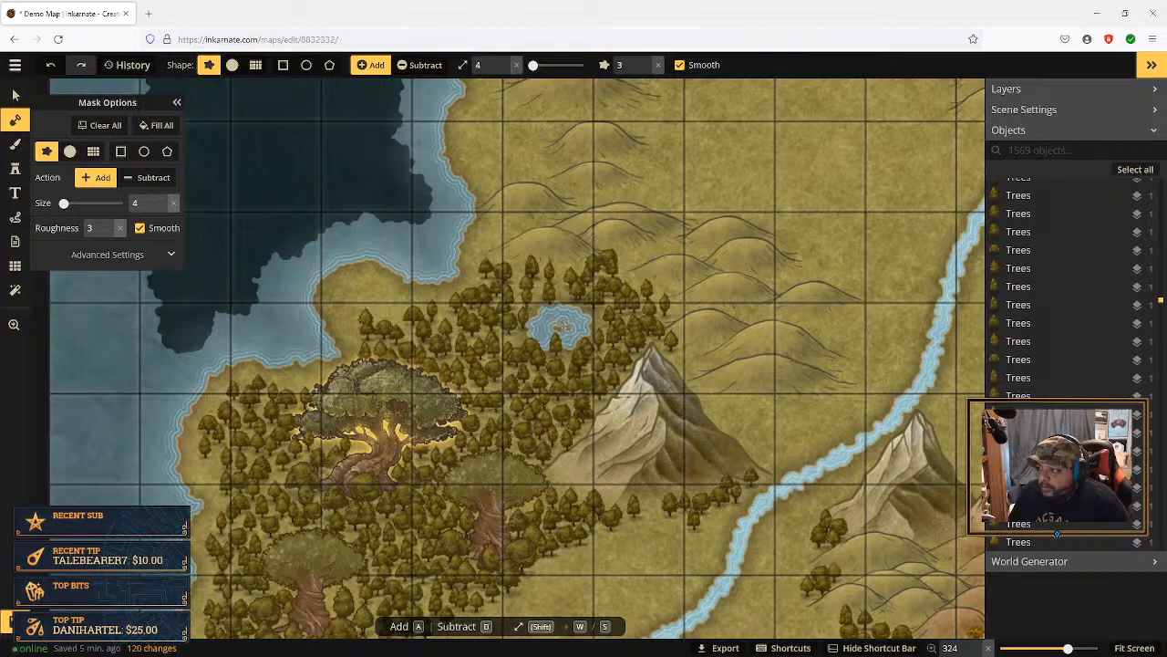
scroll(570, 327, up, 5)
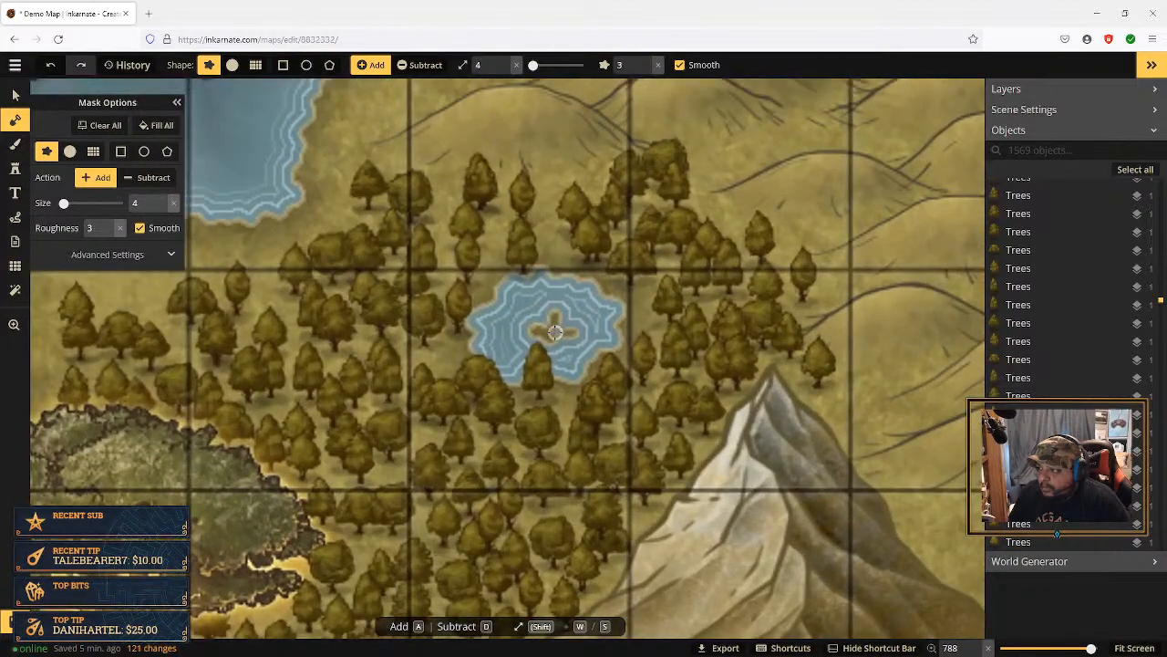
click(559, 323)
scroll(558, 317, down, 3)
scroll(645, 304, down, 2)
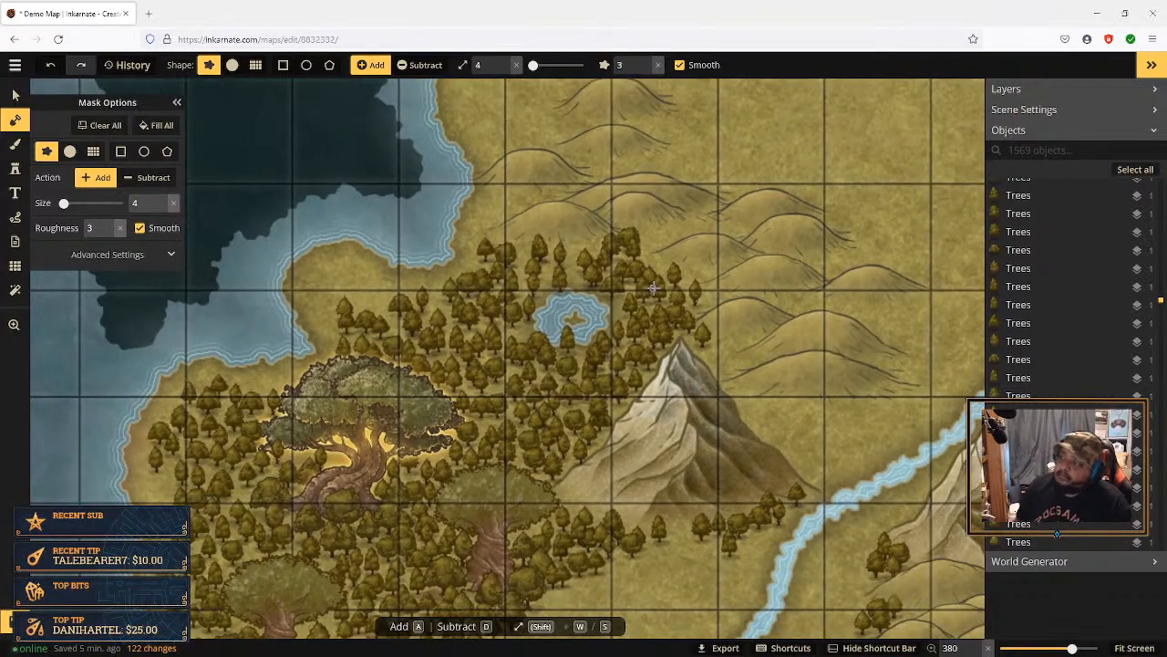
scroll(641, 292, down, 2)
scroll(638, 283, up, 1)
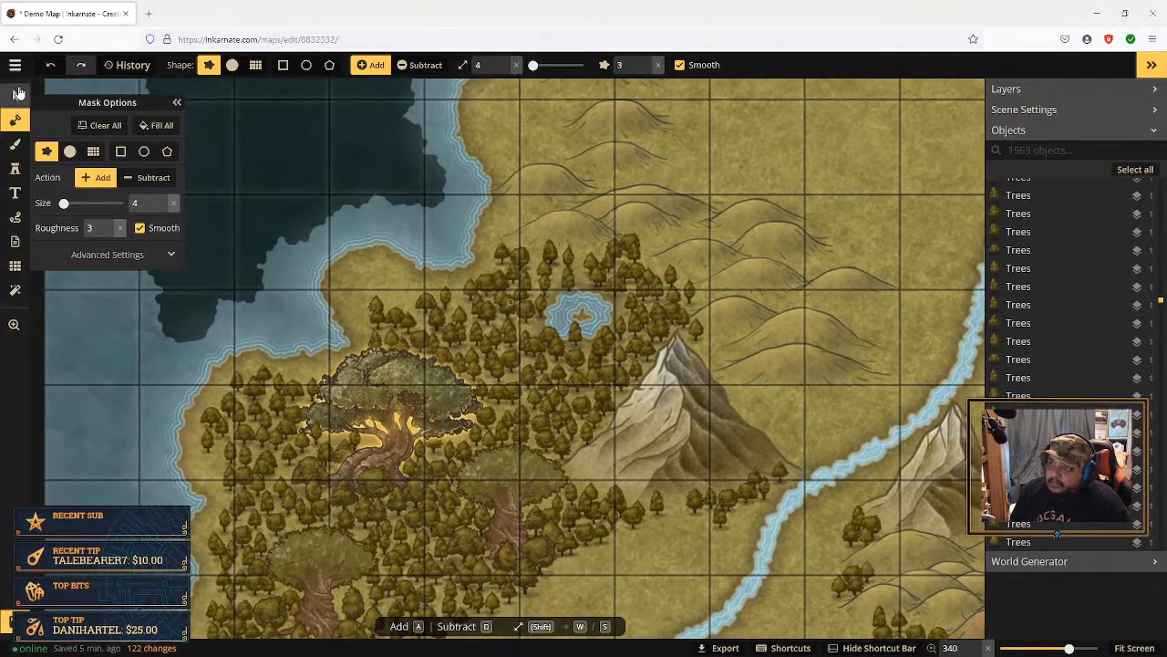
Step: Paint the forest lake's water on the background layer with a pale grey-green ocean texture at brush size 29
click(14, 143)
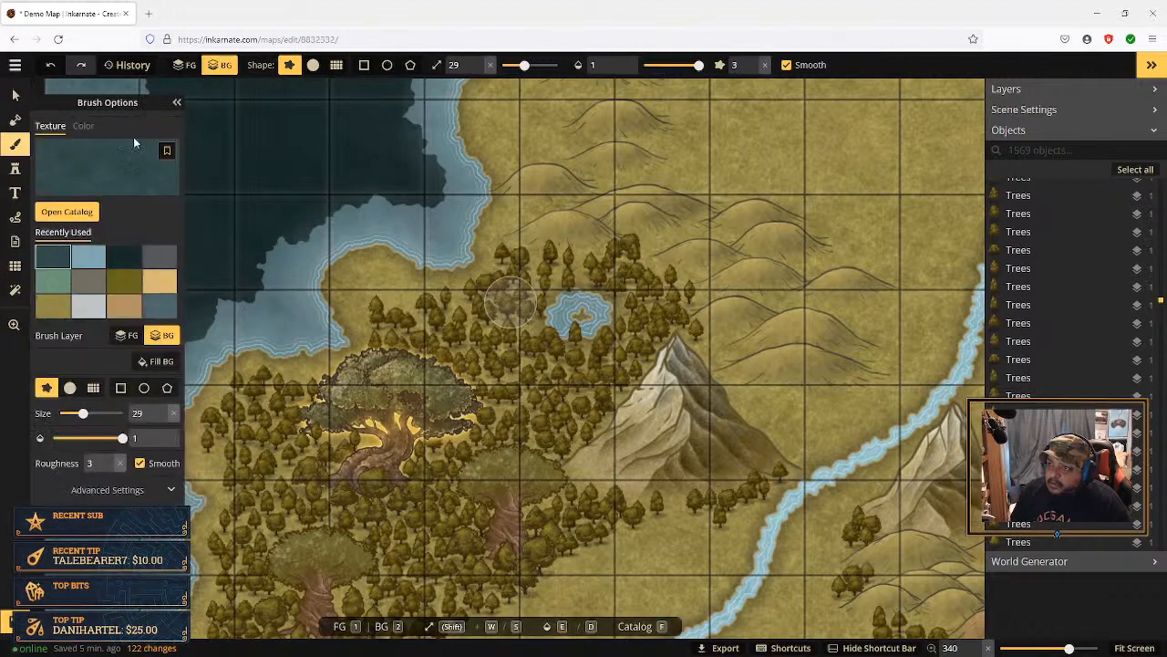
click(66, 211)
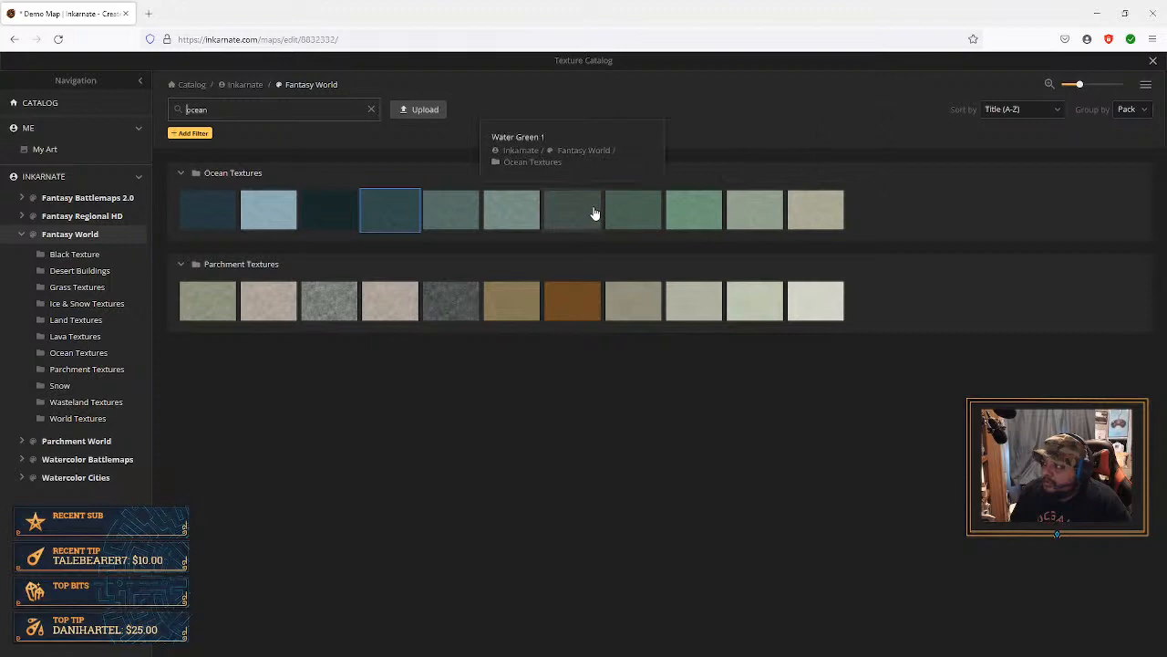
click(532, 216)
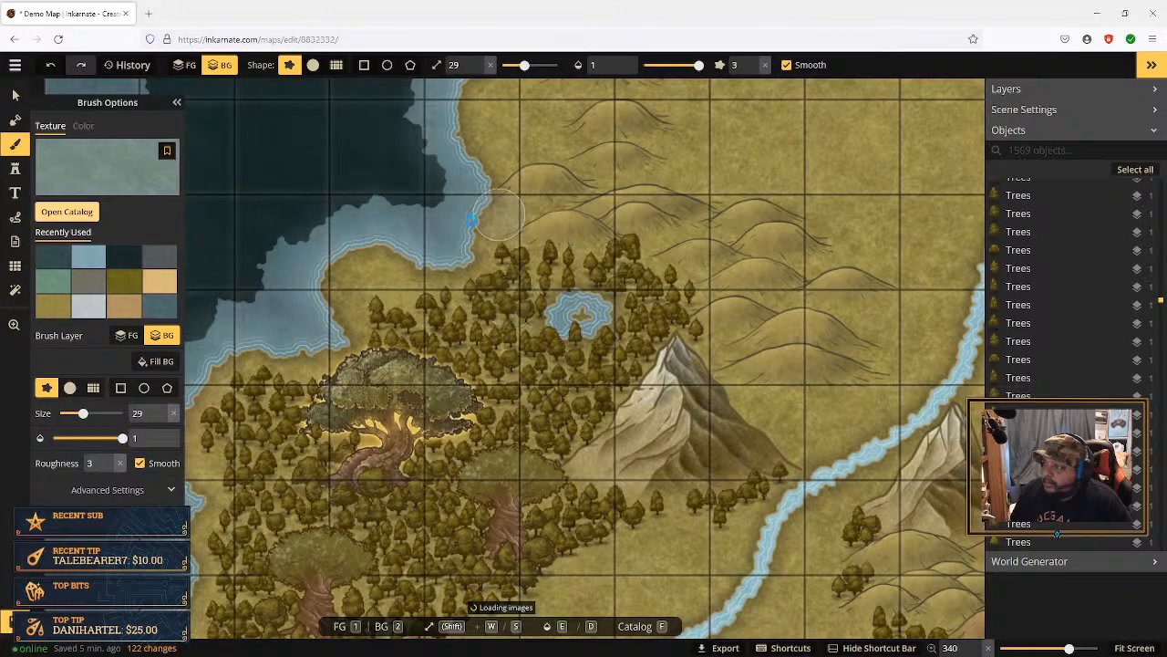
drag(554, 332, 583, 319)
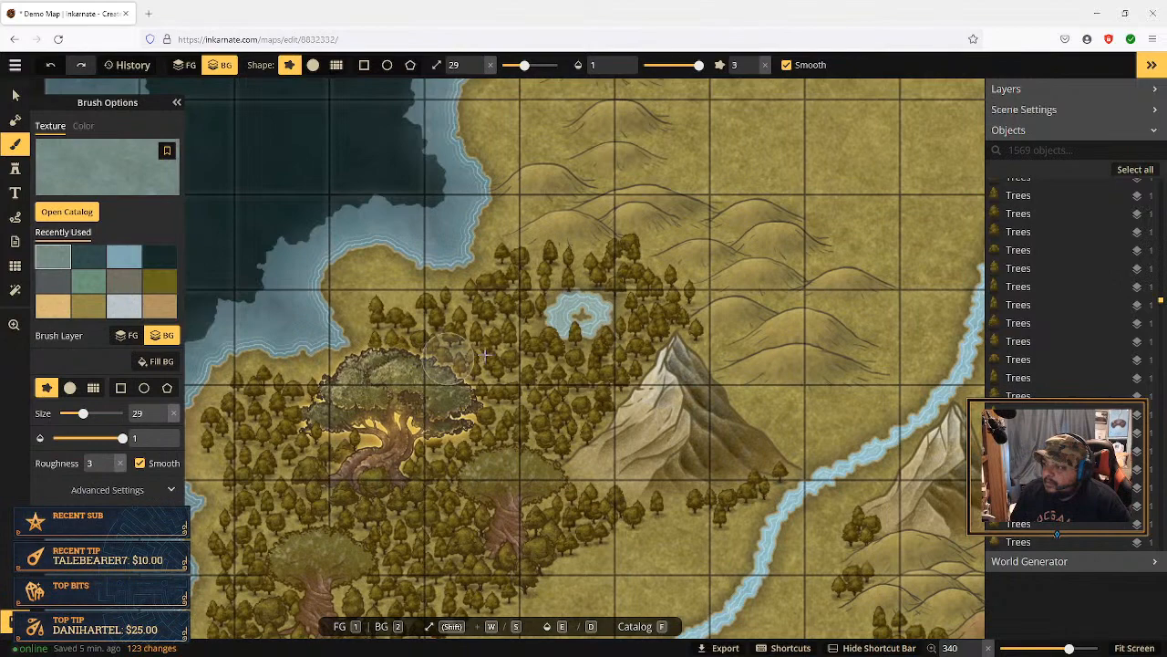
scroll(456, 345, up, 5)
scroll(495, 349, down, 3)
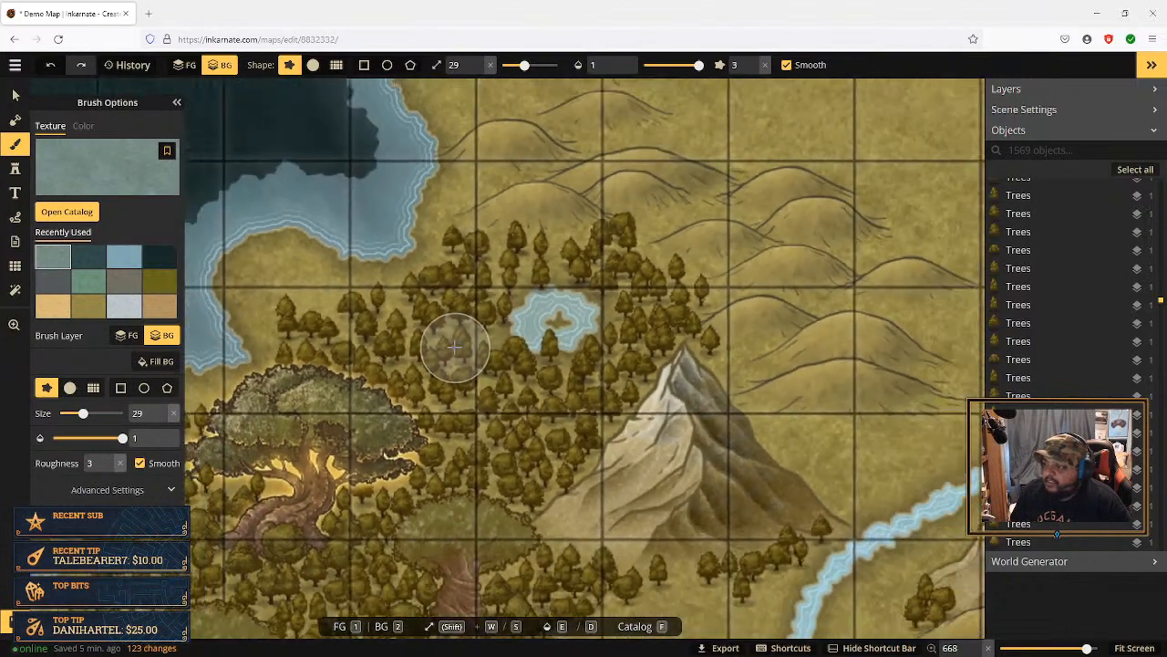
Step: Stamp more random trees along the forest edge from the coastal inlet to the north side of the lake
click(14, 170)
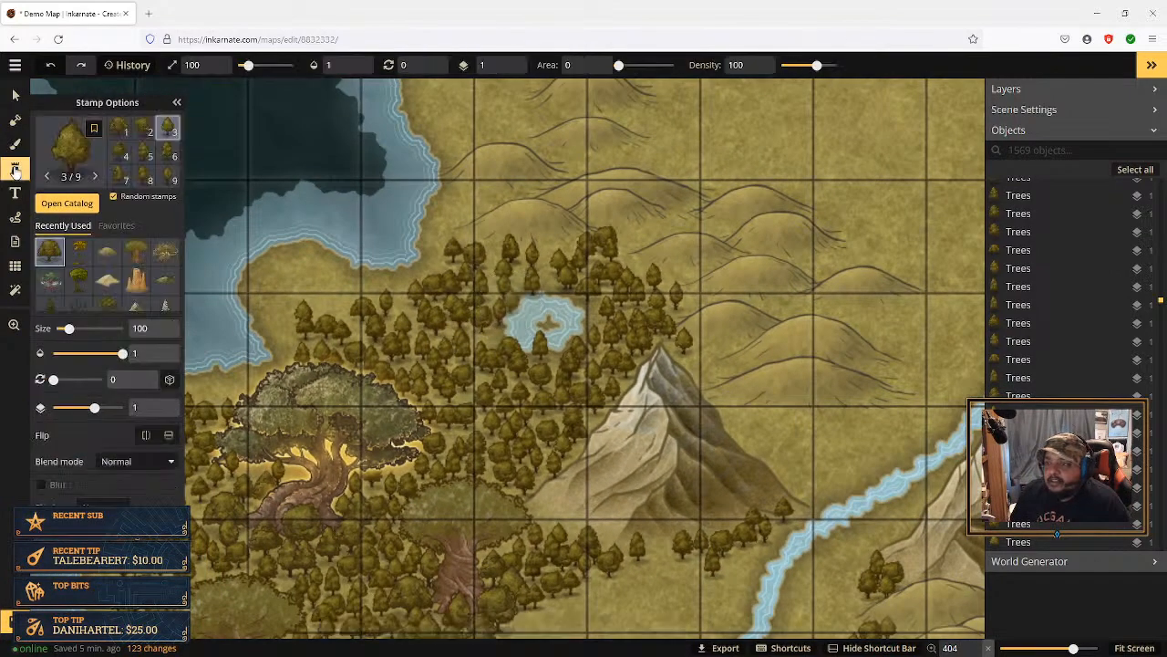
click(56, 258)
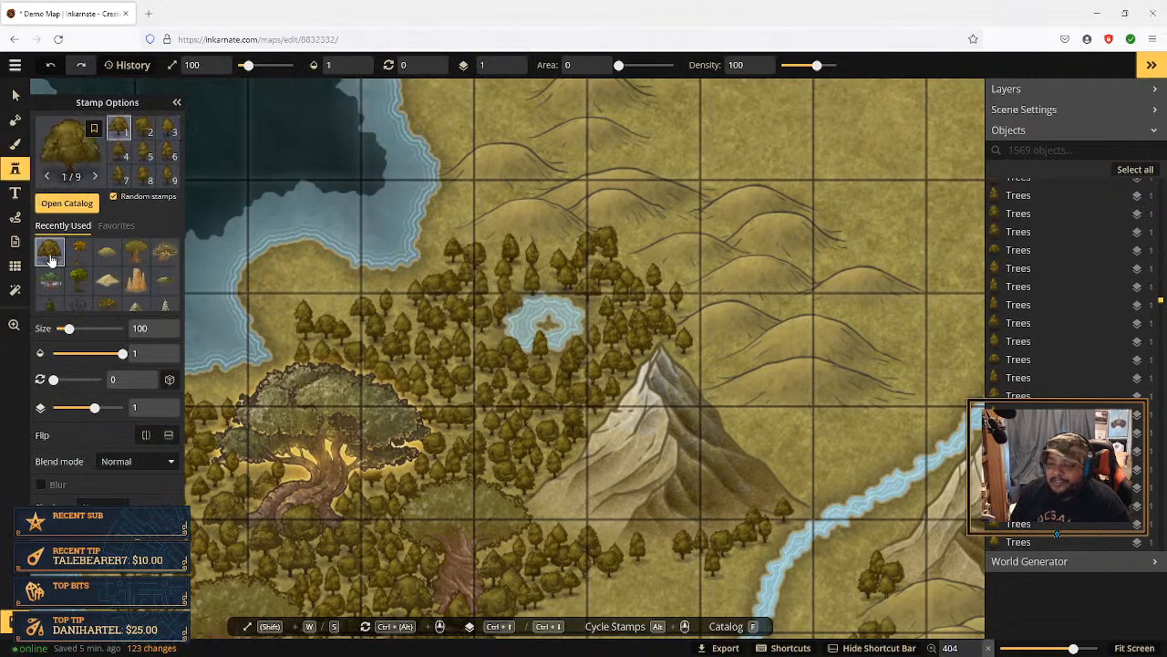
click(405, 299)
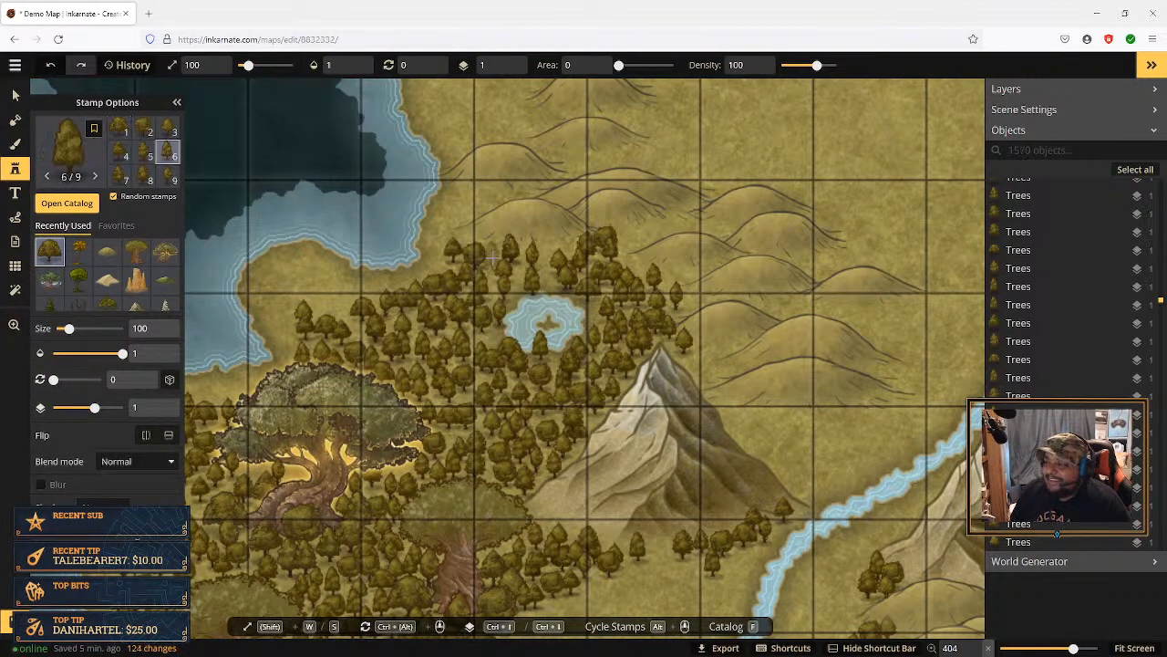
click(492, 261)
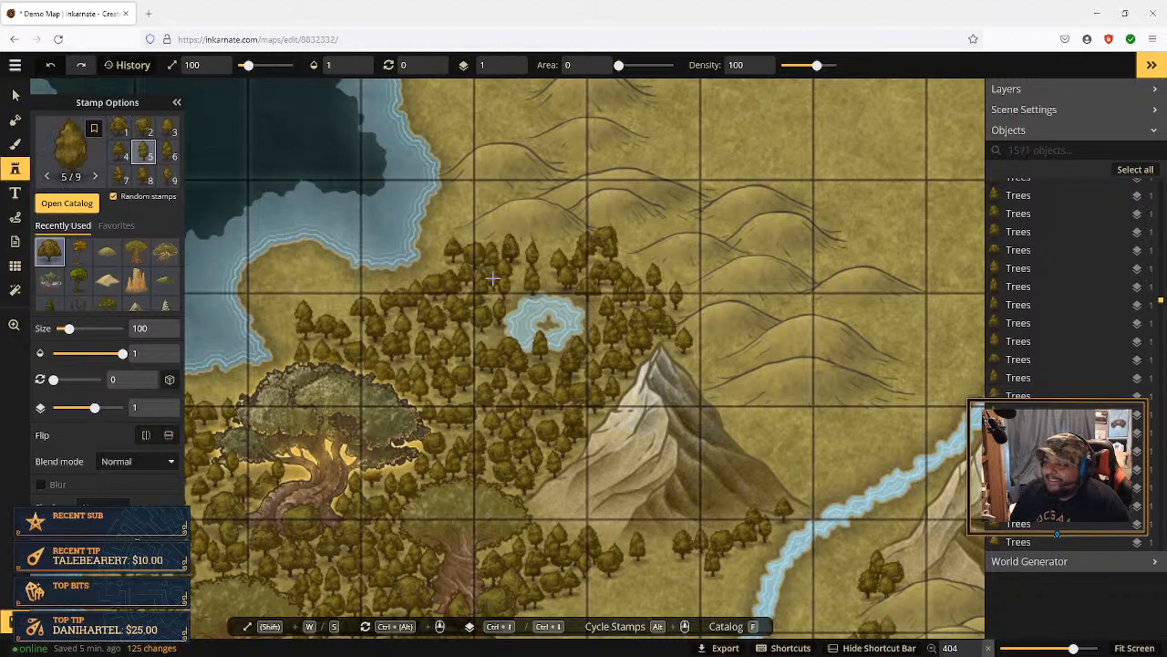
click(517, 265)
Step: Fill the gaps north of the glowing giant tree with trees and add one more north of the lake
click(325, 302)
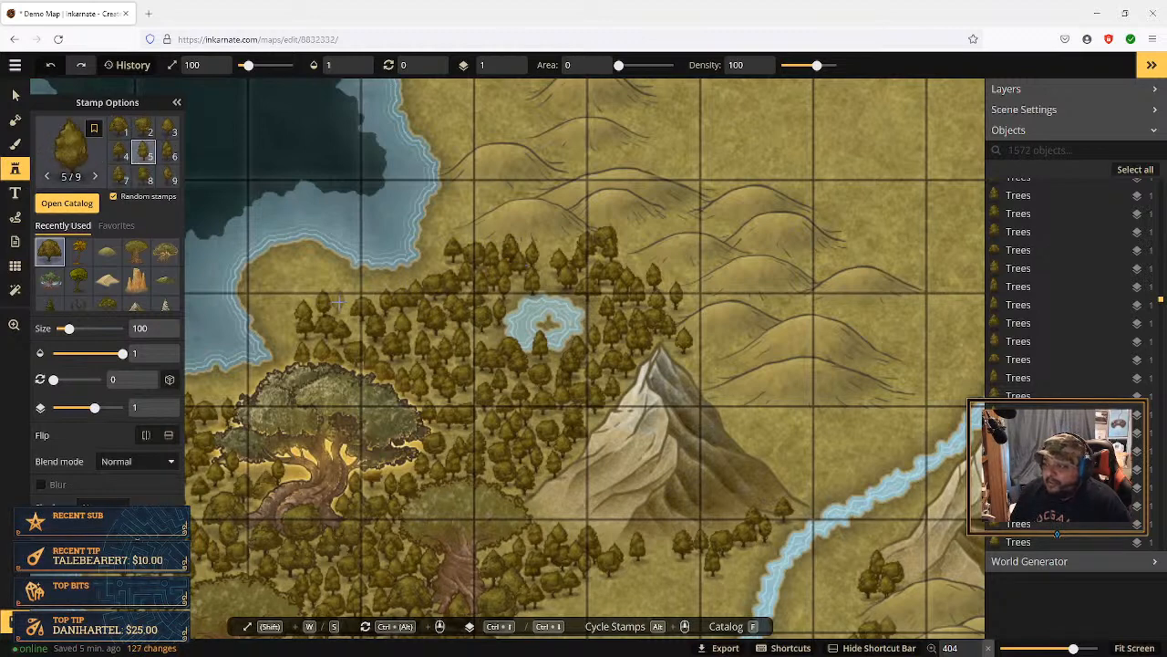
click(343, 307)
click(347, 311)
click(360, 324)
click(328, 344)
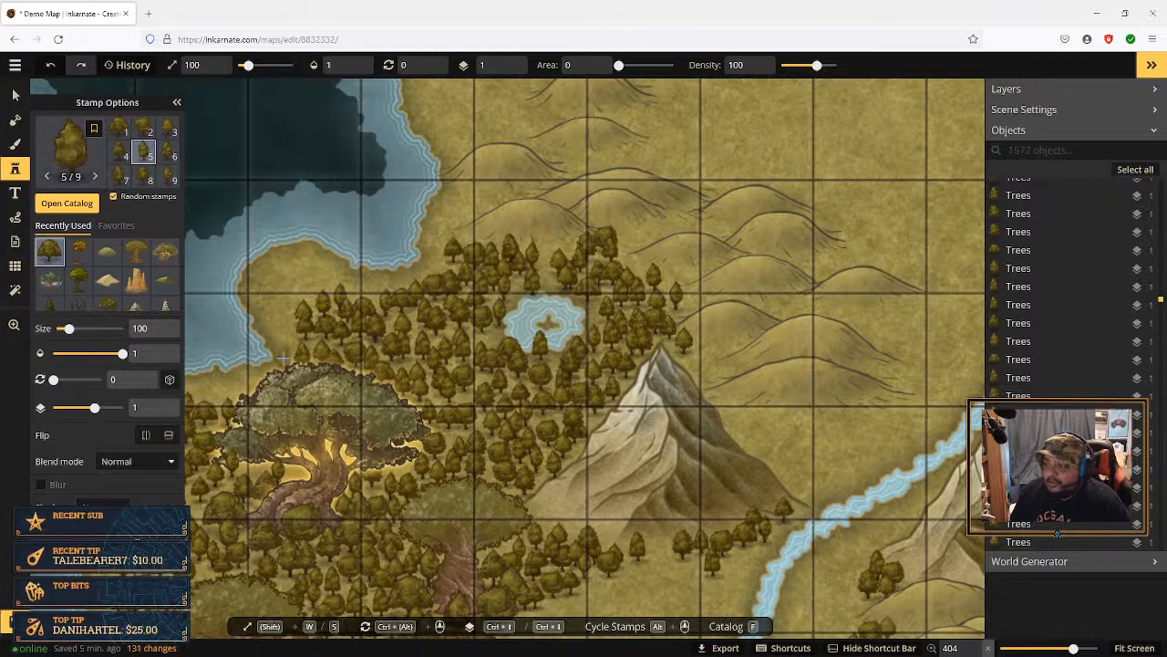
click(544, 257)
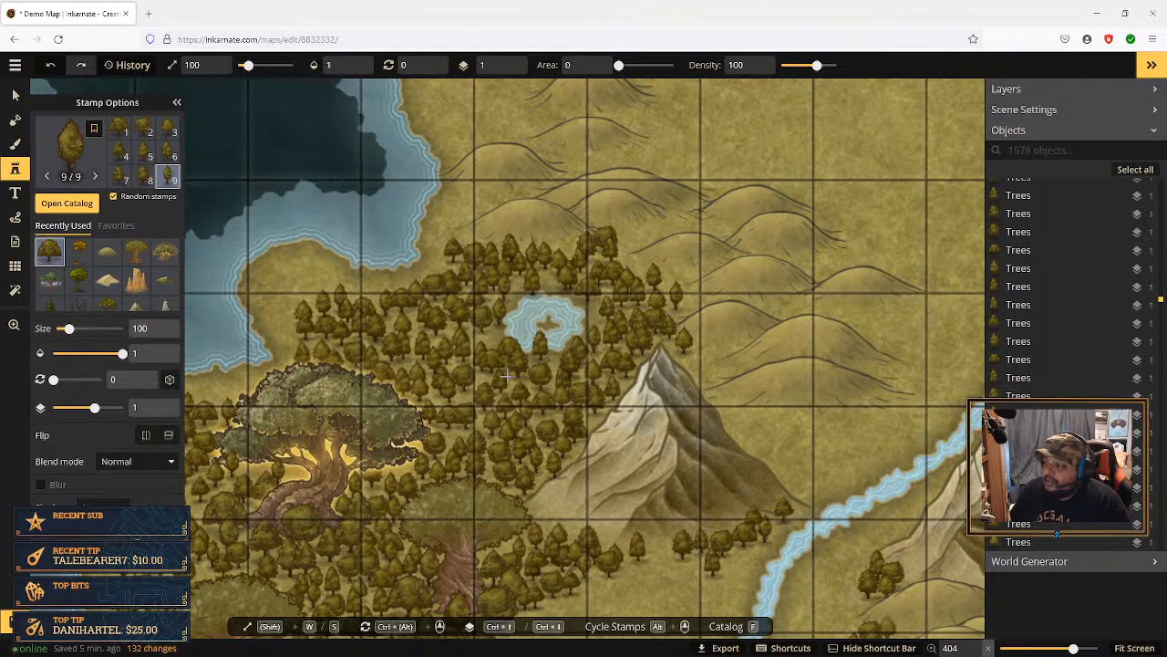
scroll(502, 402, down, 4)
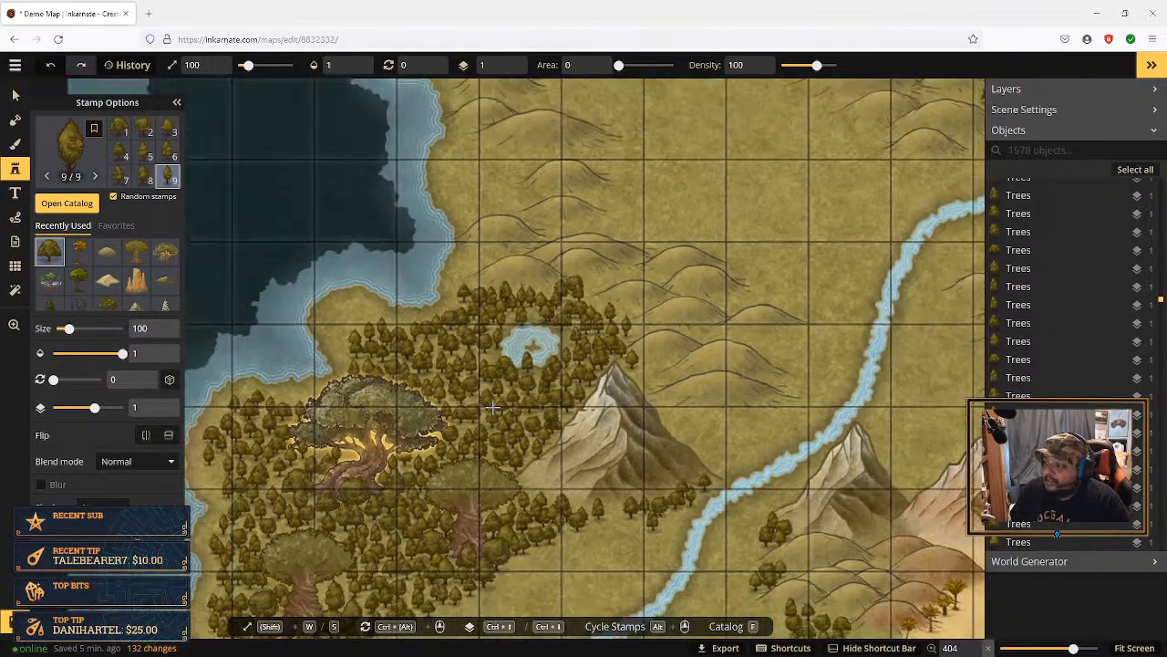
scroll(492, 407, down, 3)
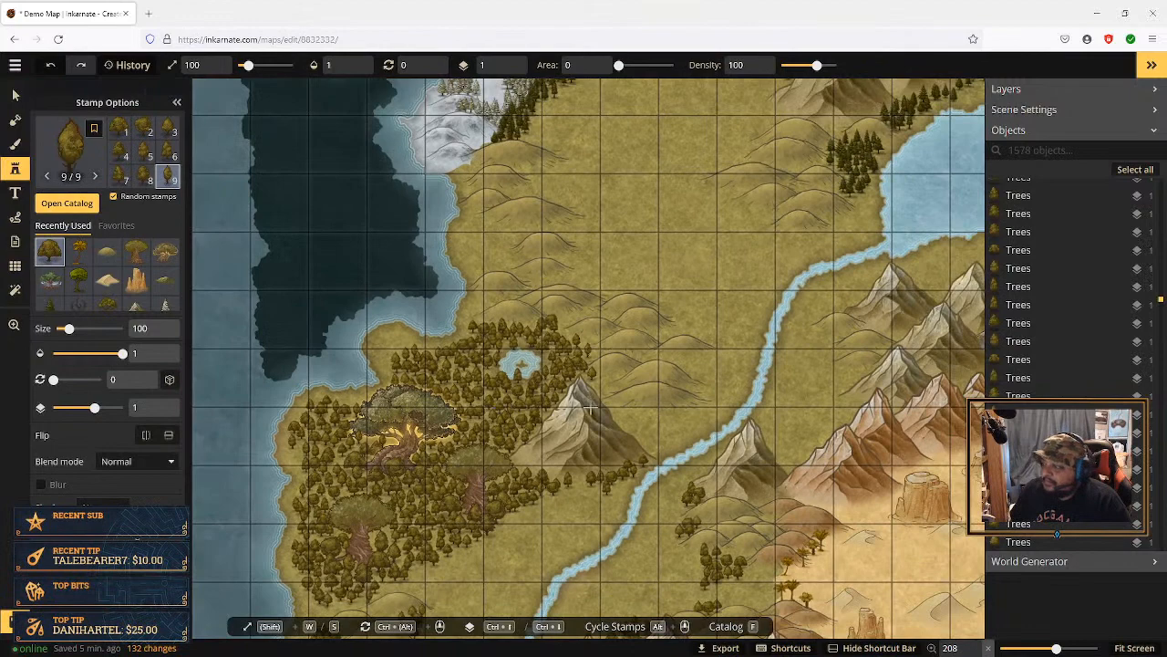
Step: Stamp a few more random trees at the forest's edge by the mountain peak, northeast of the lake and near the inlet
scroll(591, 411, up, 5)
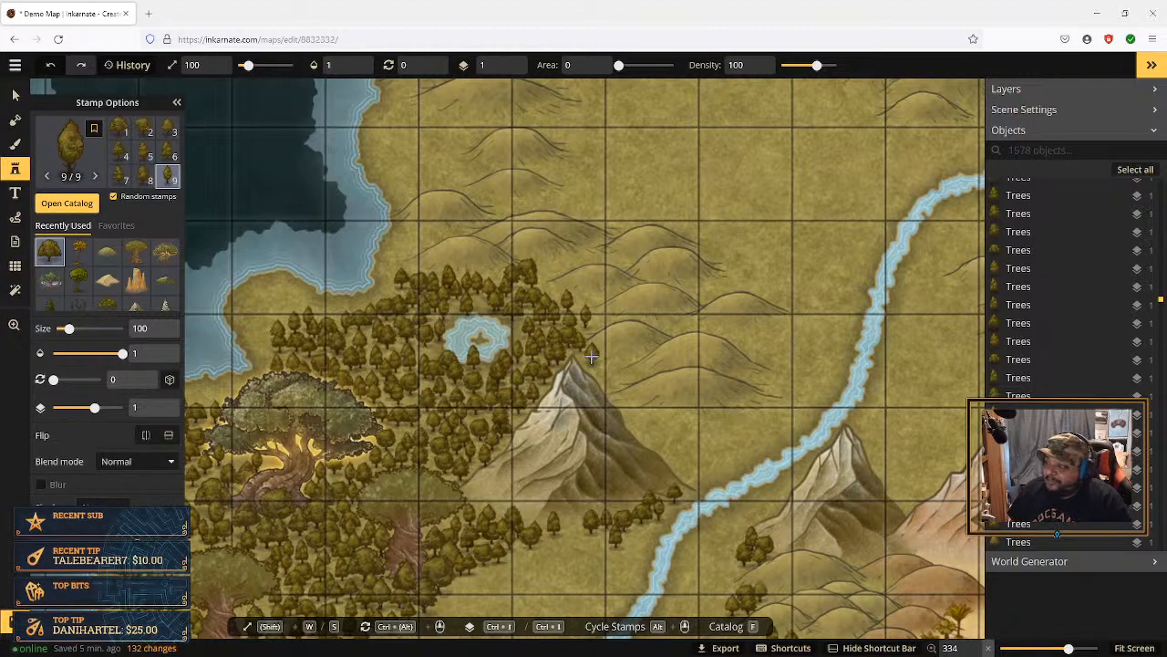
click(597, 369)
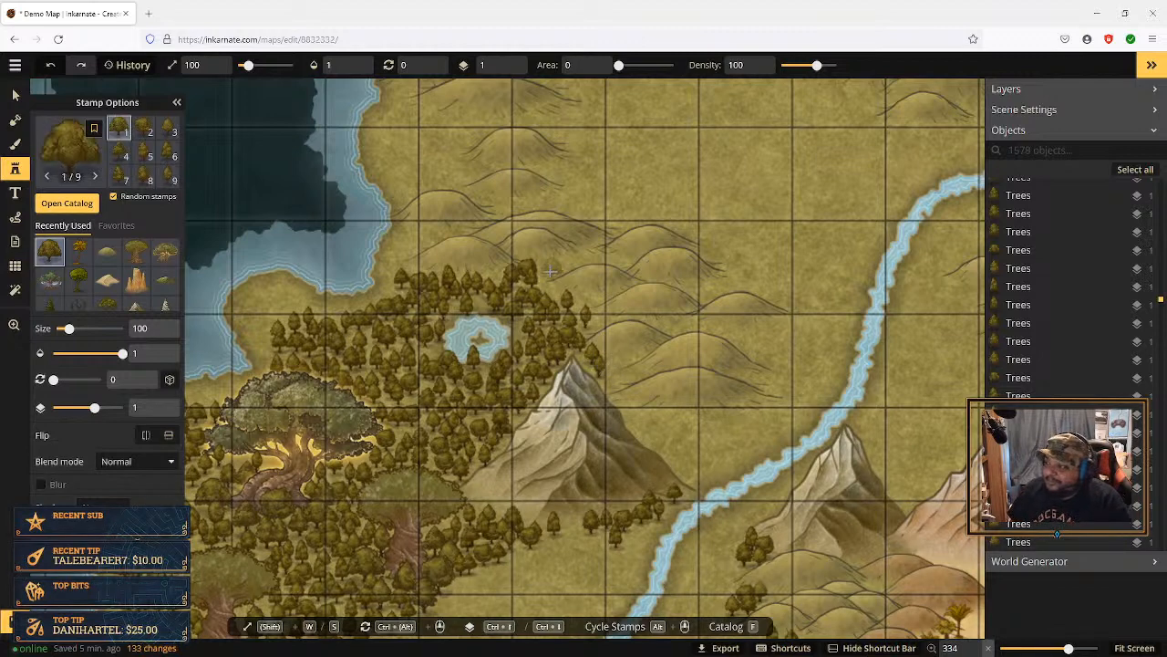
click(529, 299)
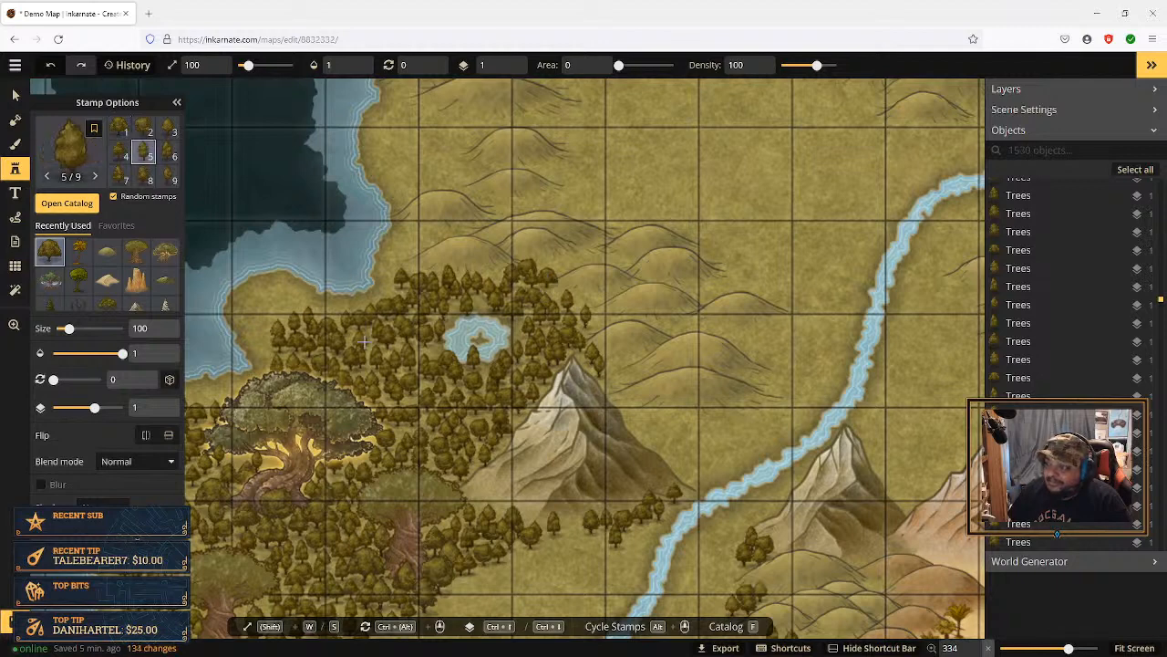
click(336, 310)
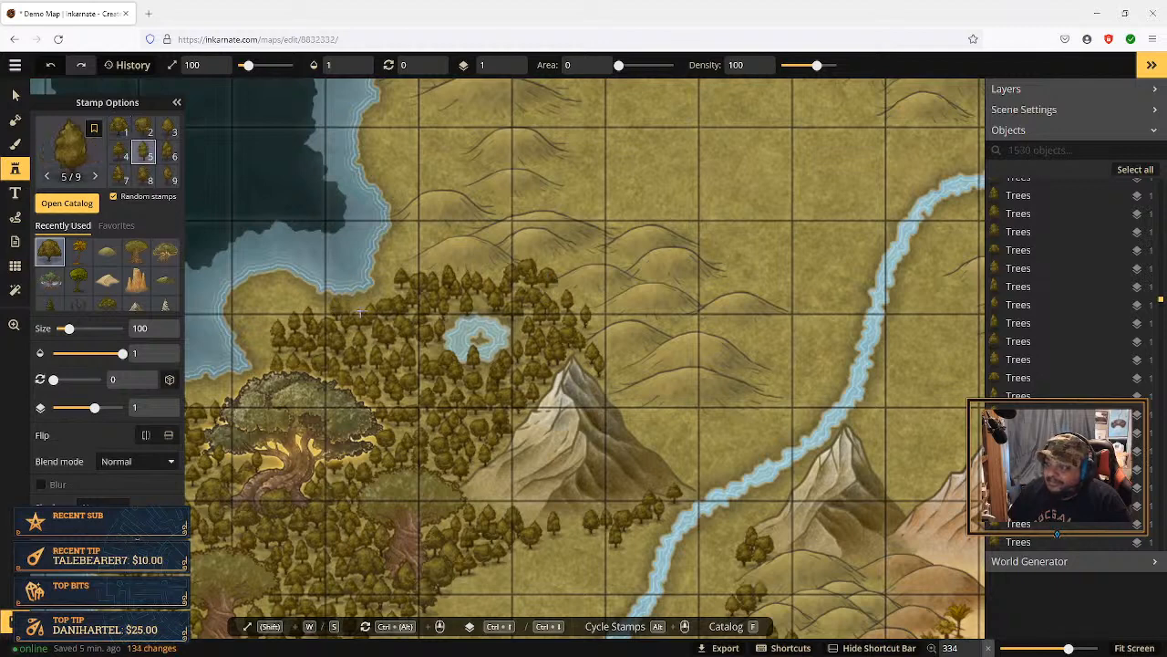
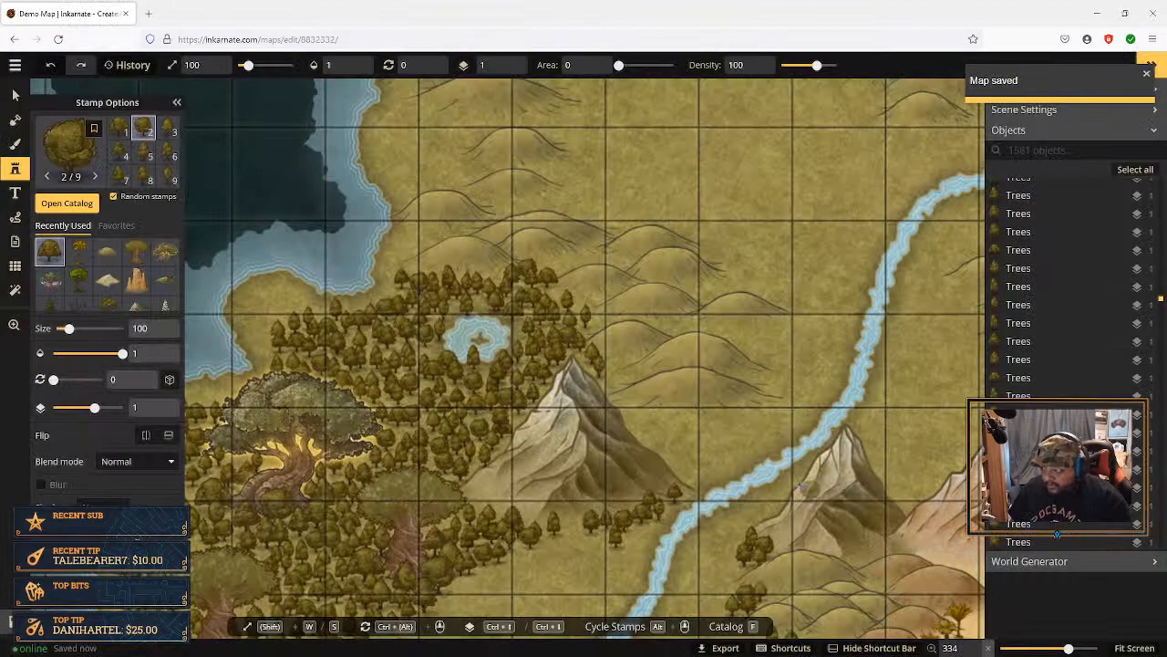
Step: Search the Fantasy World stamp catalog for "cave" and "mine" stamps
scroll(757, 460, down, 1)
click(1132, 648)
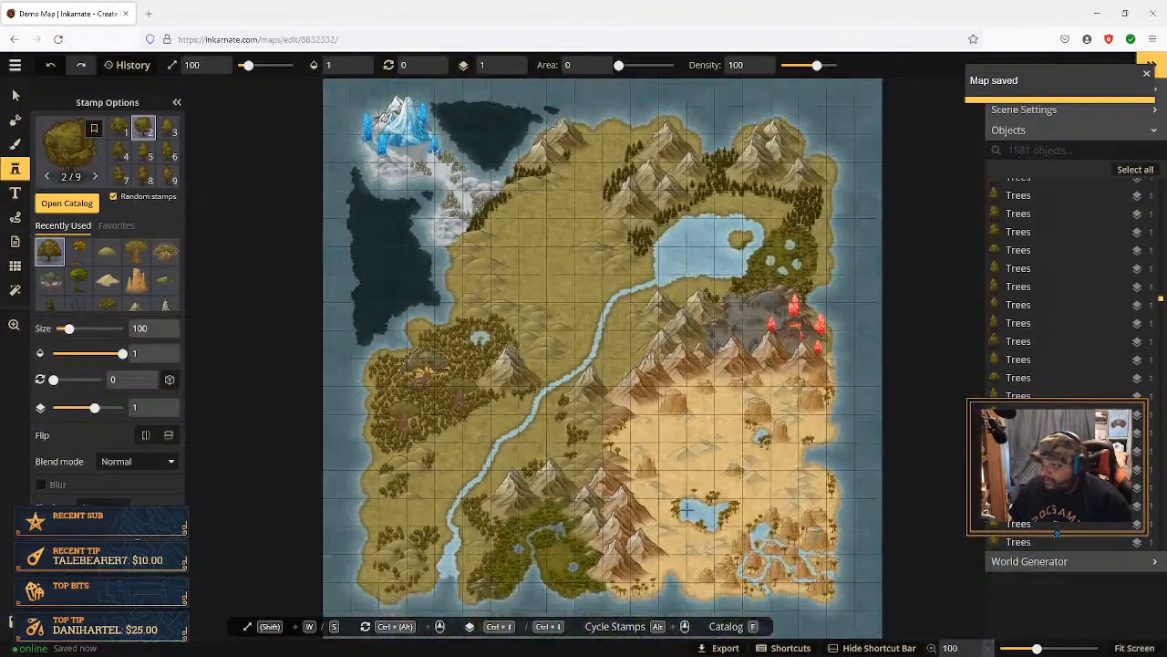
click(15, 170)
click(15, 171)
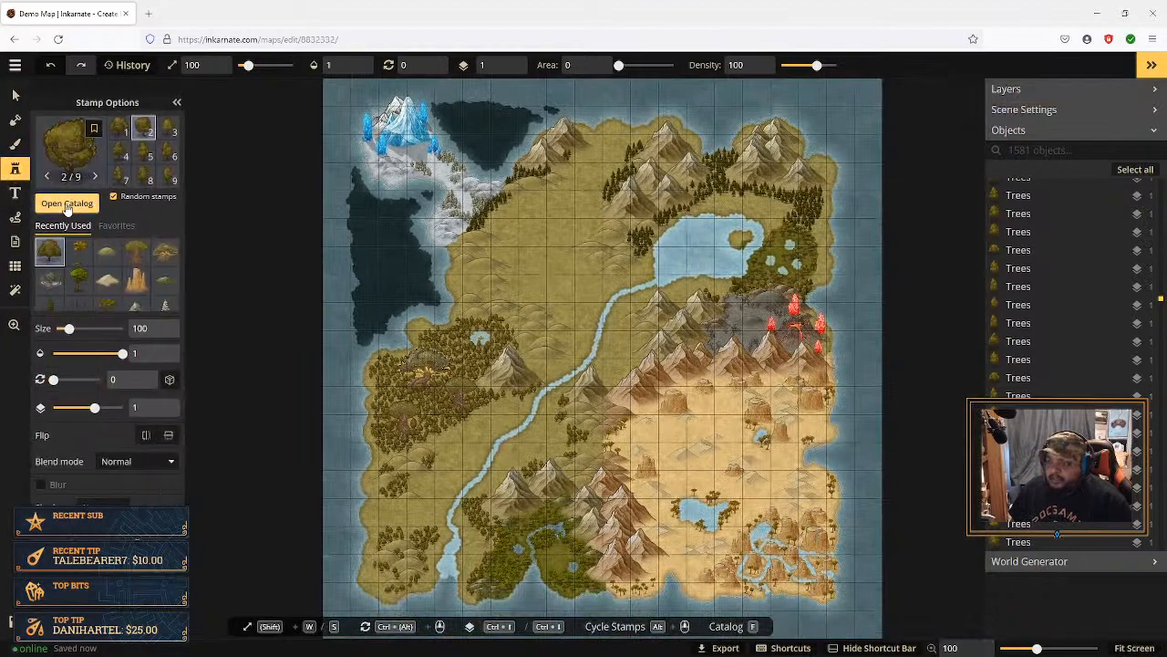
click(137, 172)
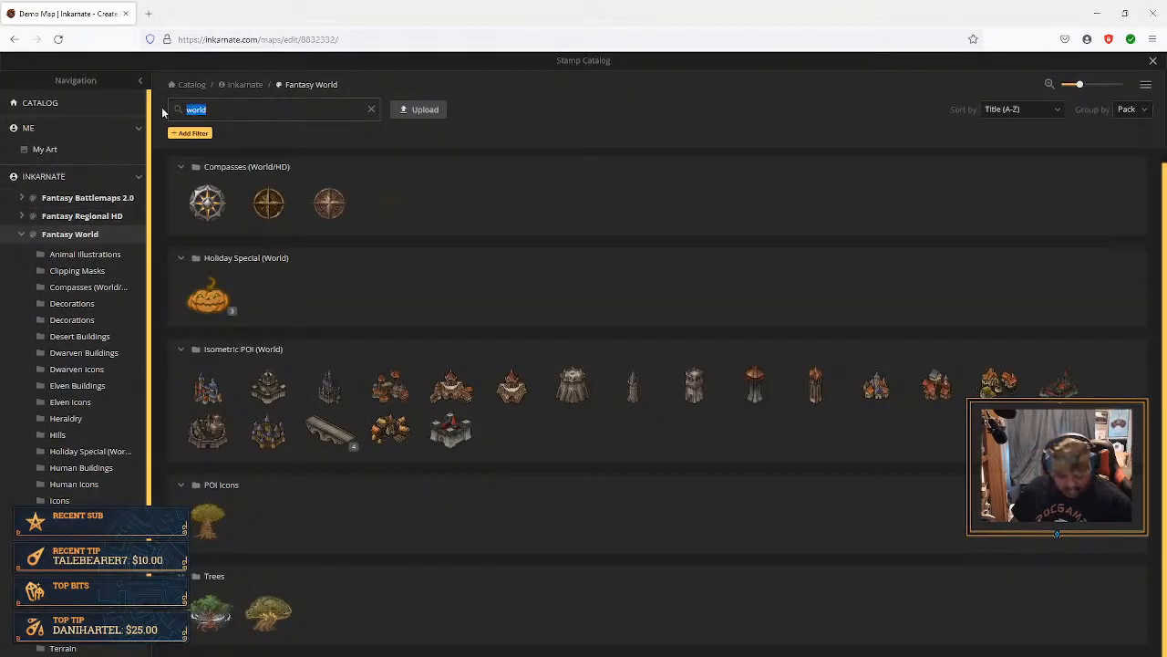
text(cas)
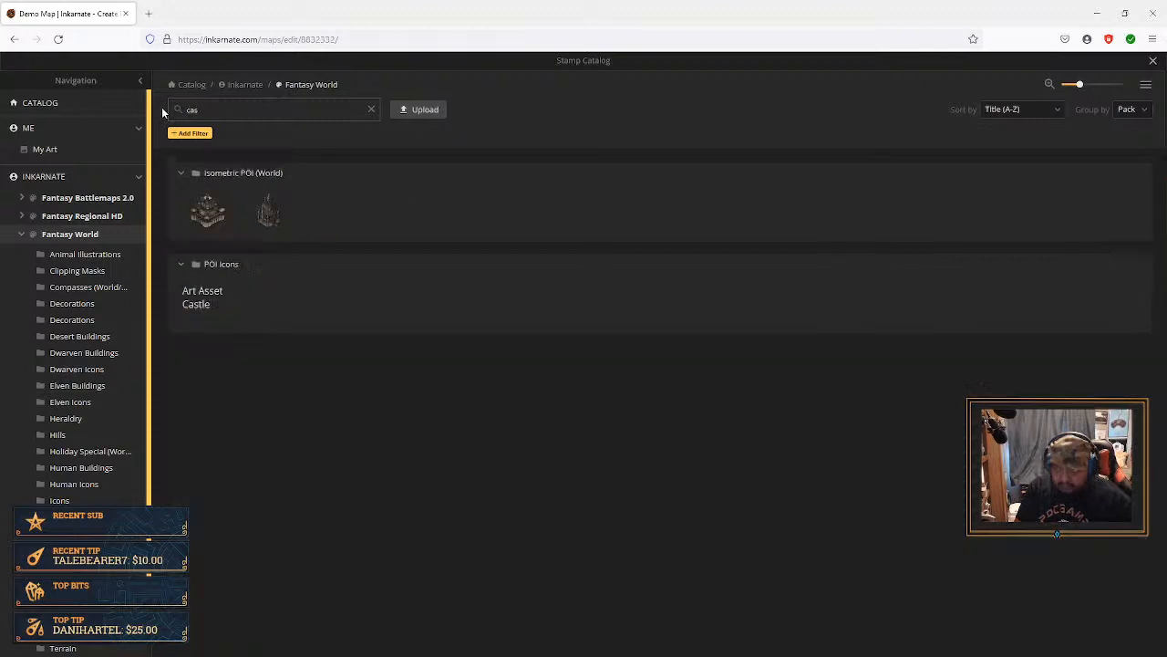
key(BackSpace)
text(ve)
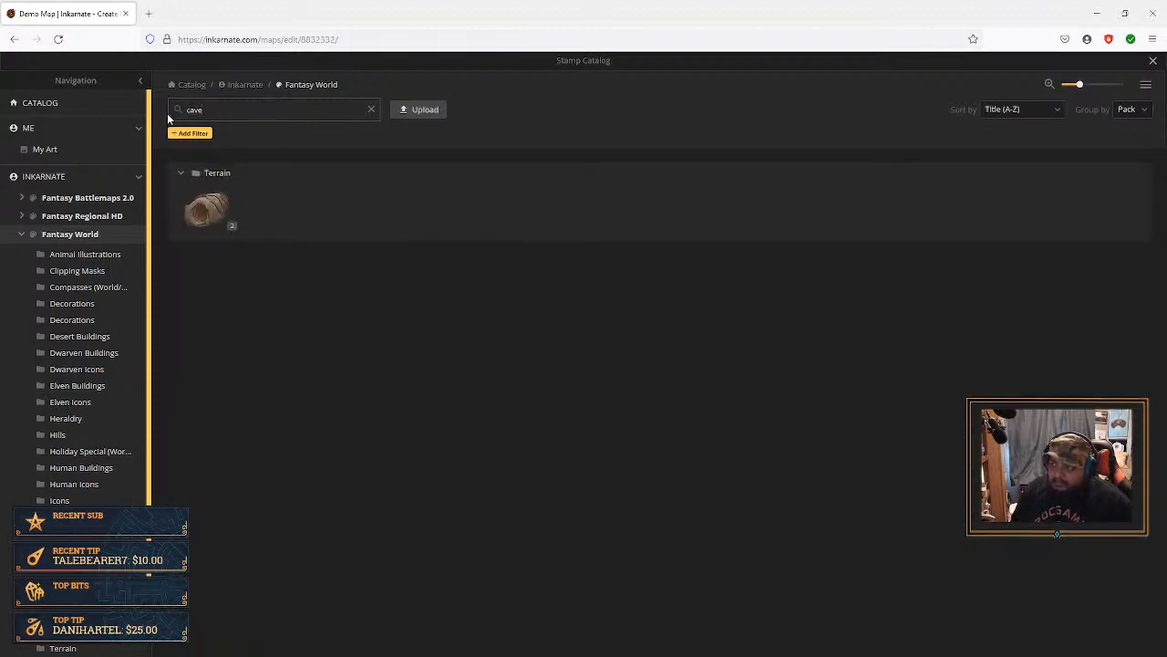
key(BackSpace)
key(BackSpace)
key(BackSpace)
key(BackSpace)
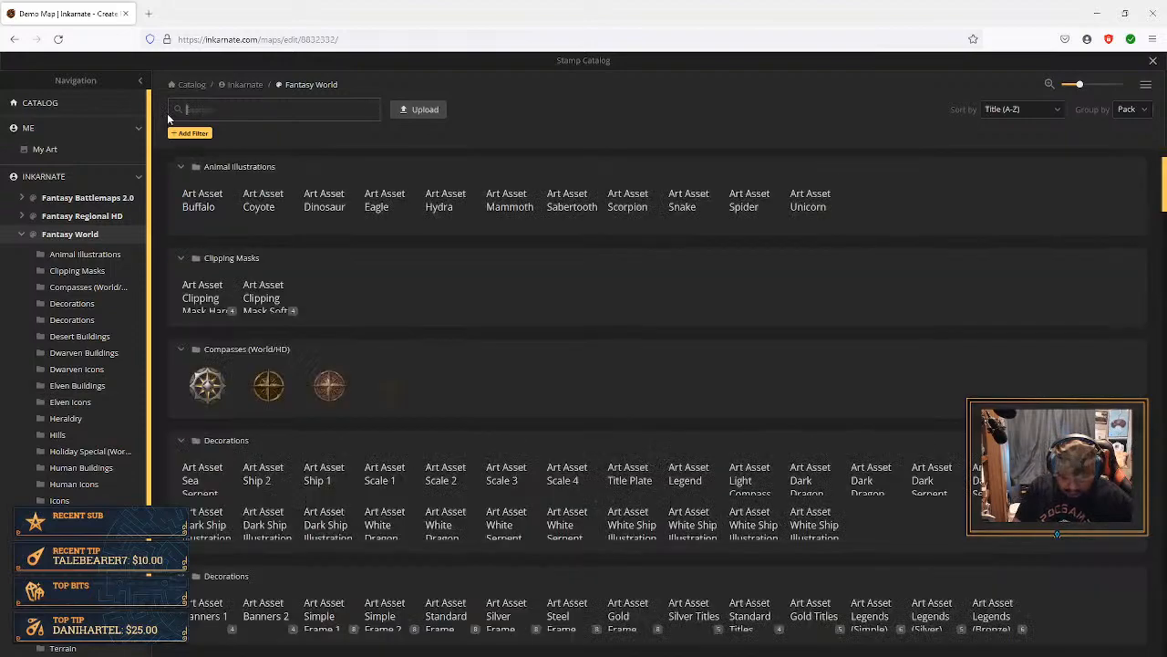
text(mine)
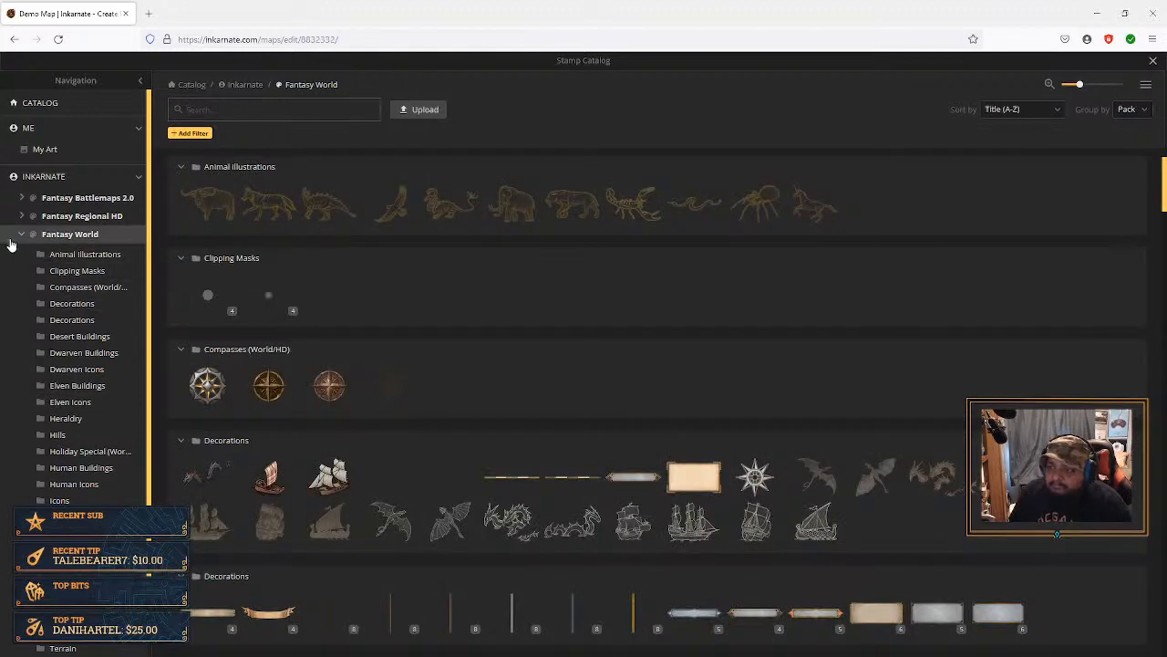
Step: Look over the Fantasy Regional HD packs, search the catalog for "cave" and choose the Caves stamp from Terrain
scroll(11, 244, down, 1)
scroll(16, 250, up, 1)
click(21, 234)
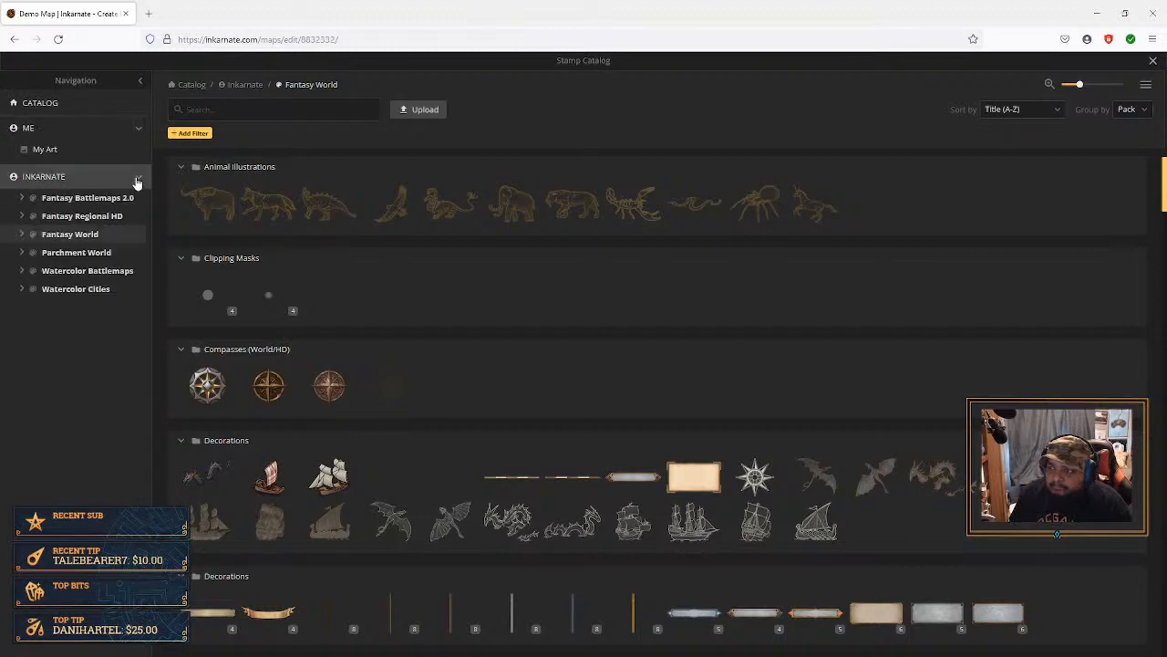
click(22, 216)
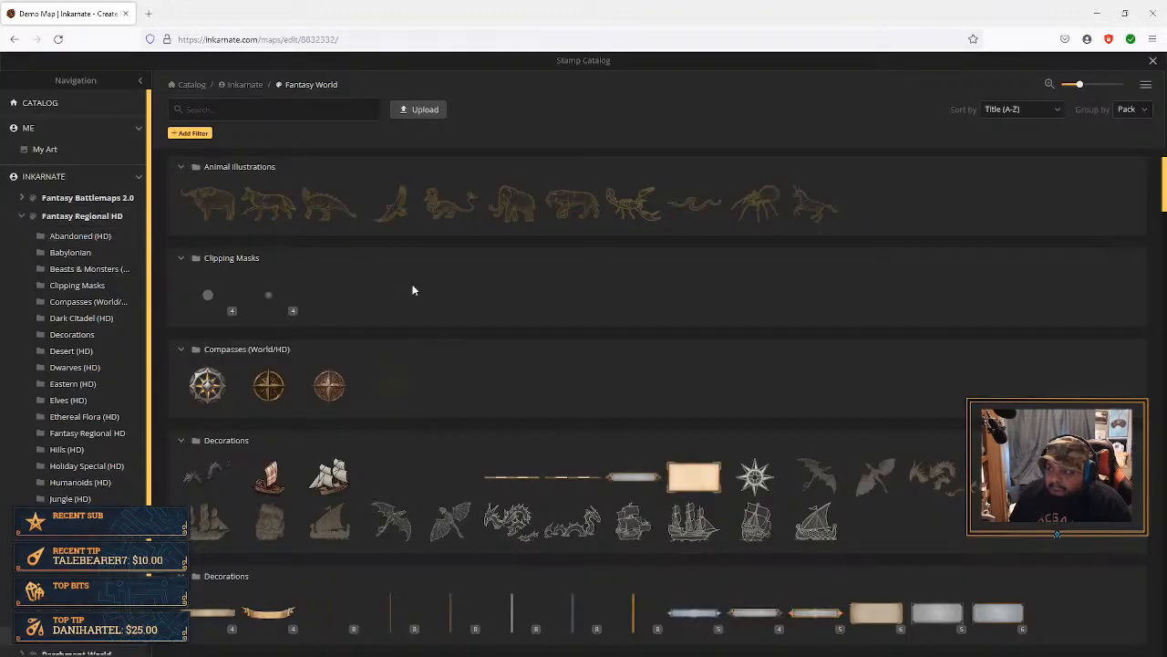
scroll(383, 273, down, 2)
scroll(346, 254, up, 2)
click(249, 111)
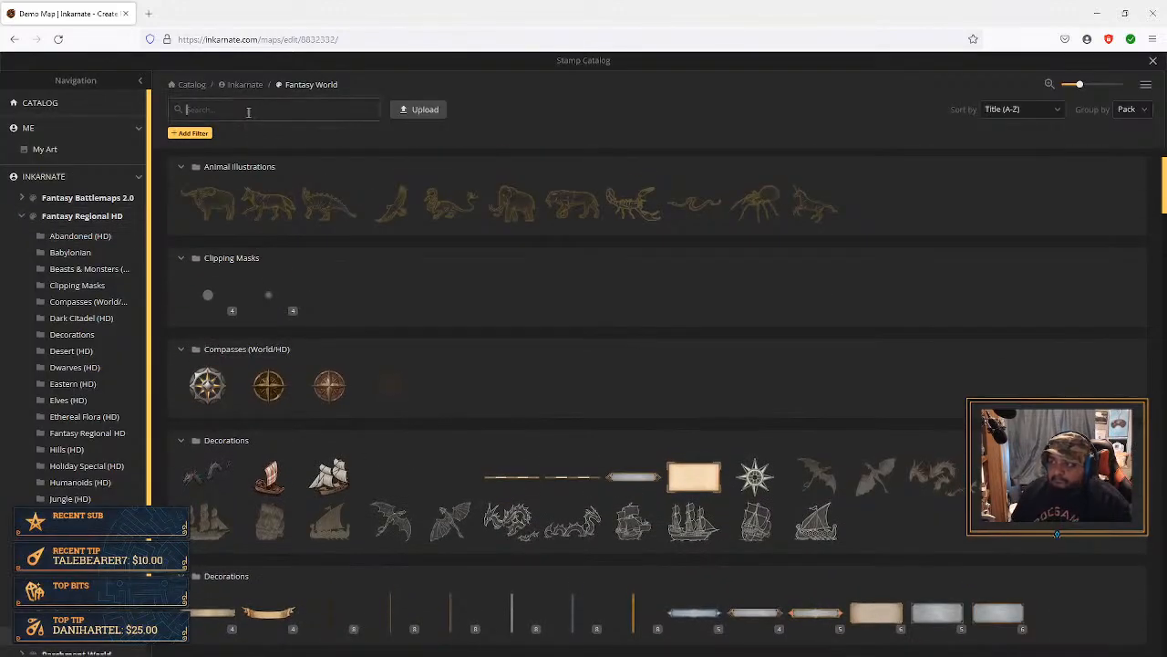
text(cave)
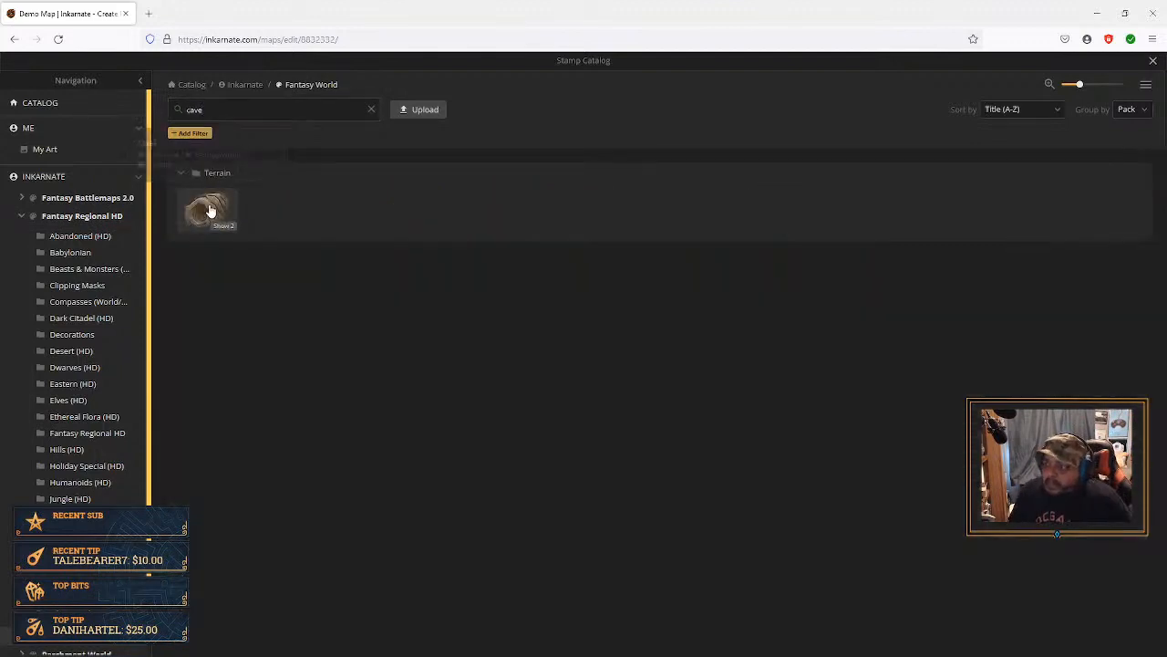
click(207, 209)
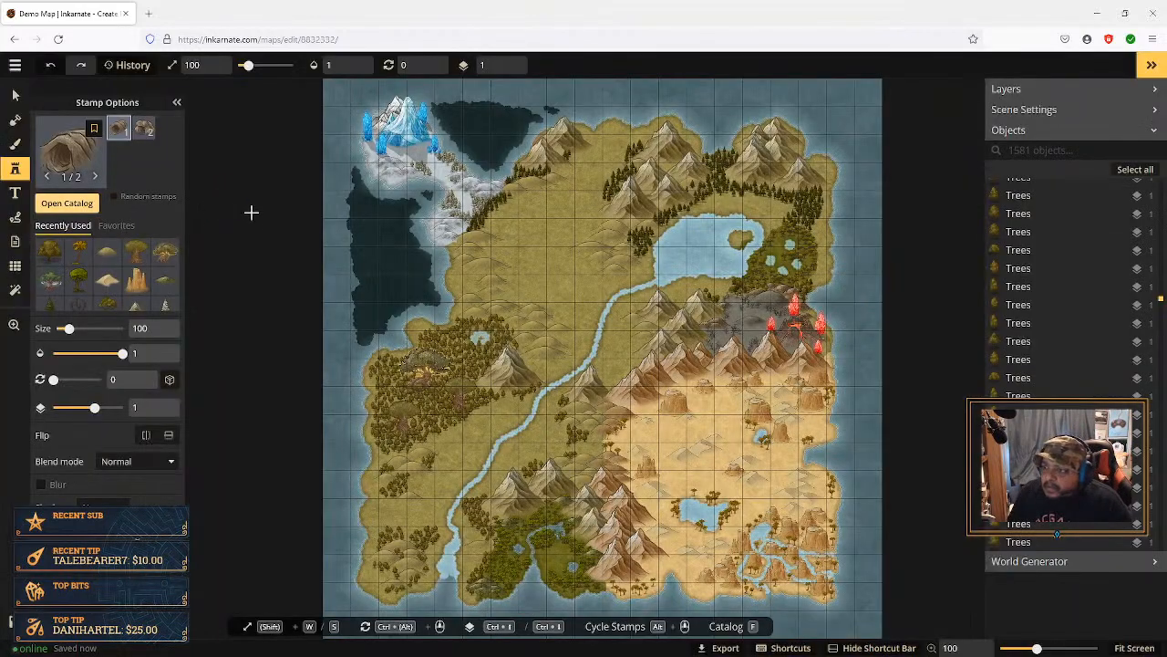
Step: Place the second Caves variant at size 100 at the southeastern foot of the ice mountain
click(118, 133)
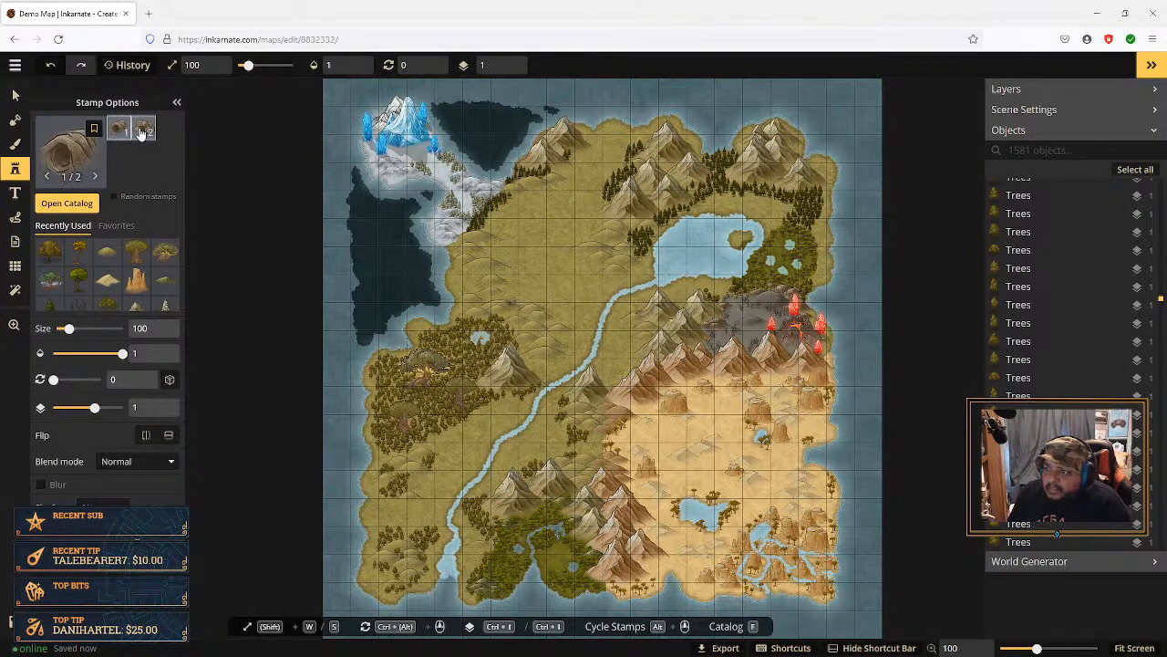
click(143, 130)
scroll(419, 152, up, 3)
scroll(424, 153, up, 10)
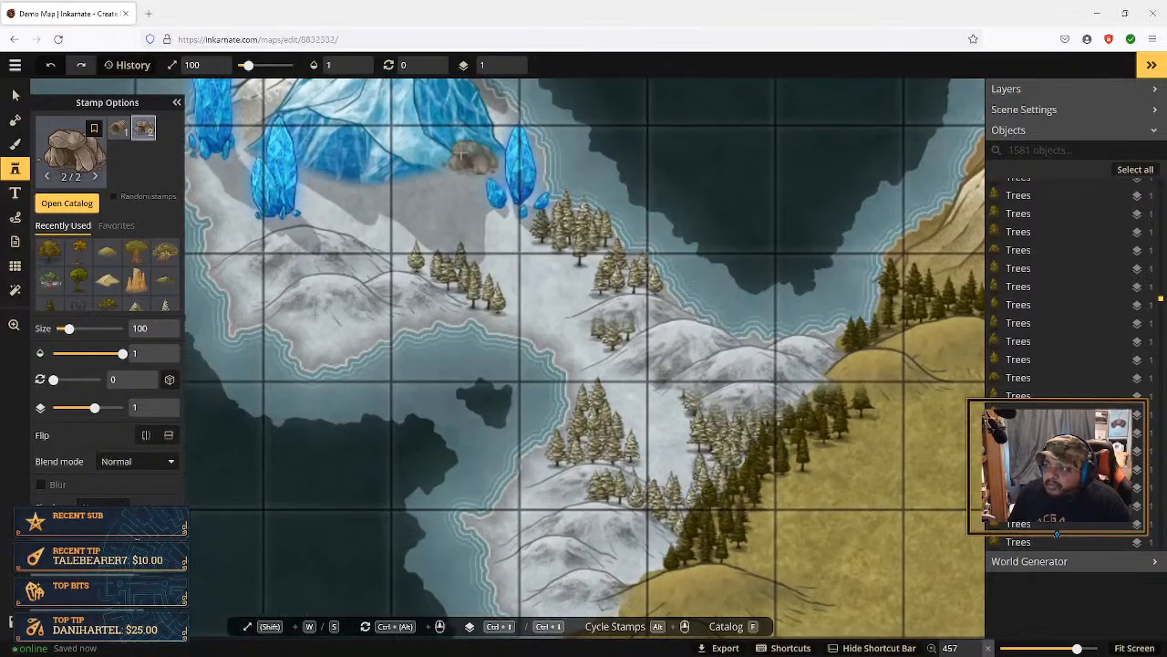
click(439, 162)
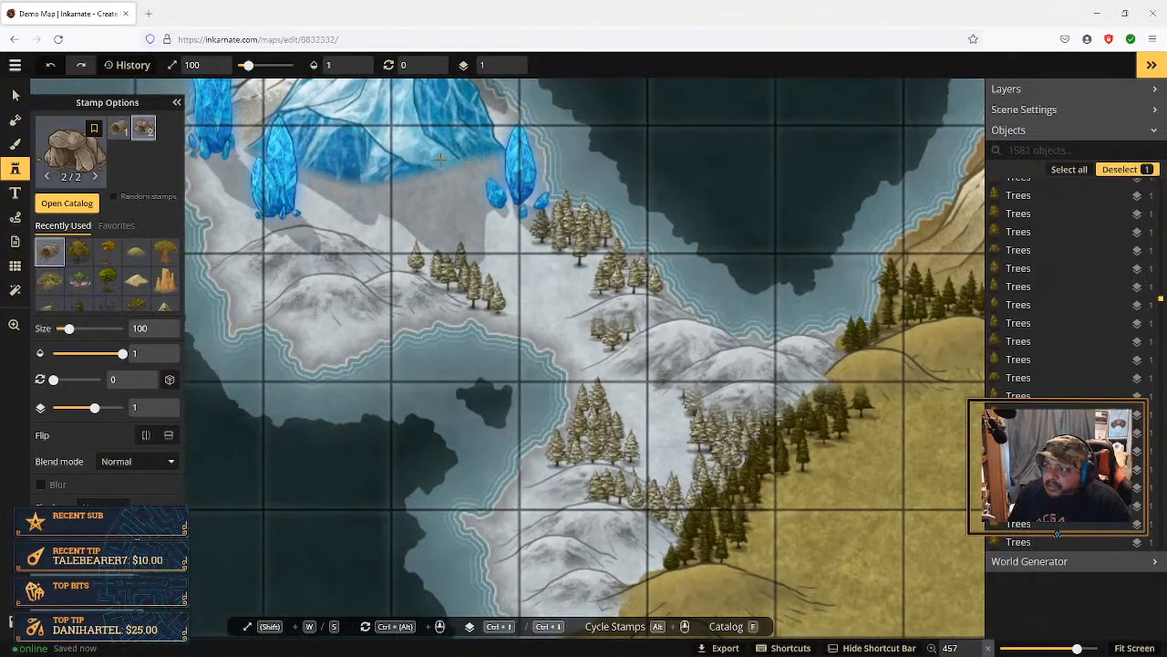
Step: Raise the placed cave stamp to layer 3
click(484, 130)
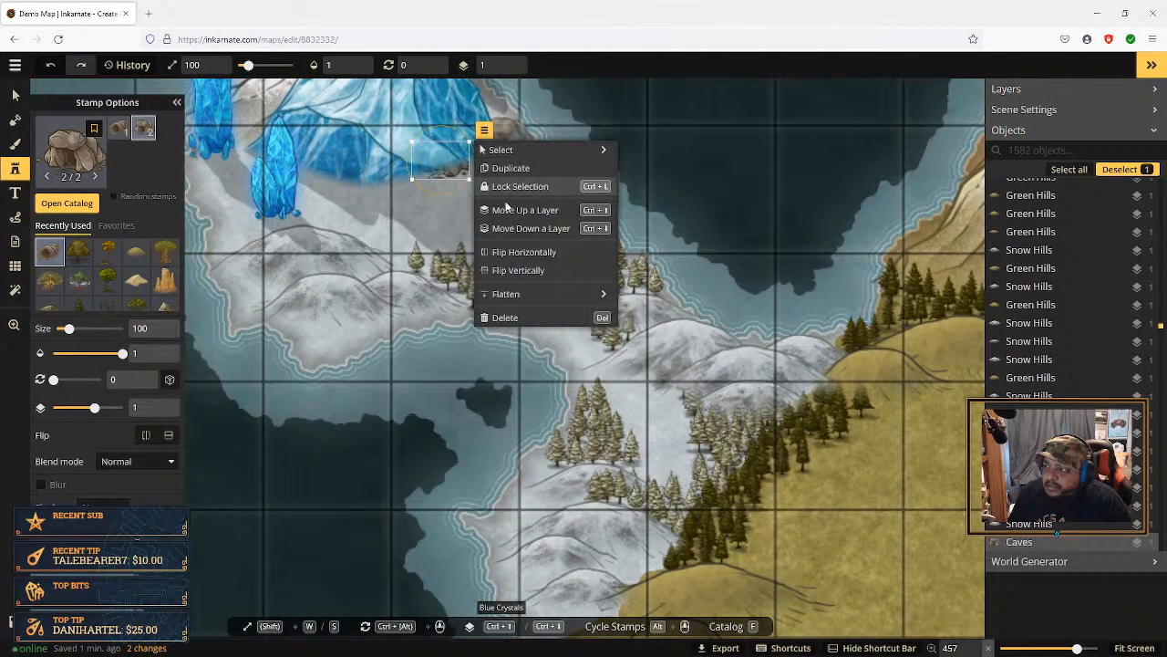
click(531, 211)
click(531, 210)
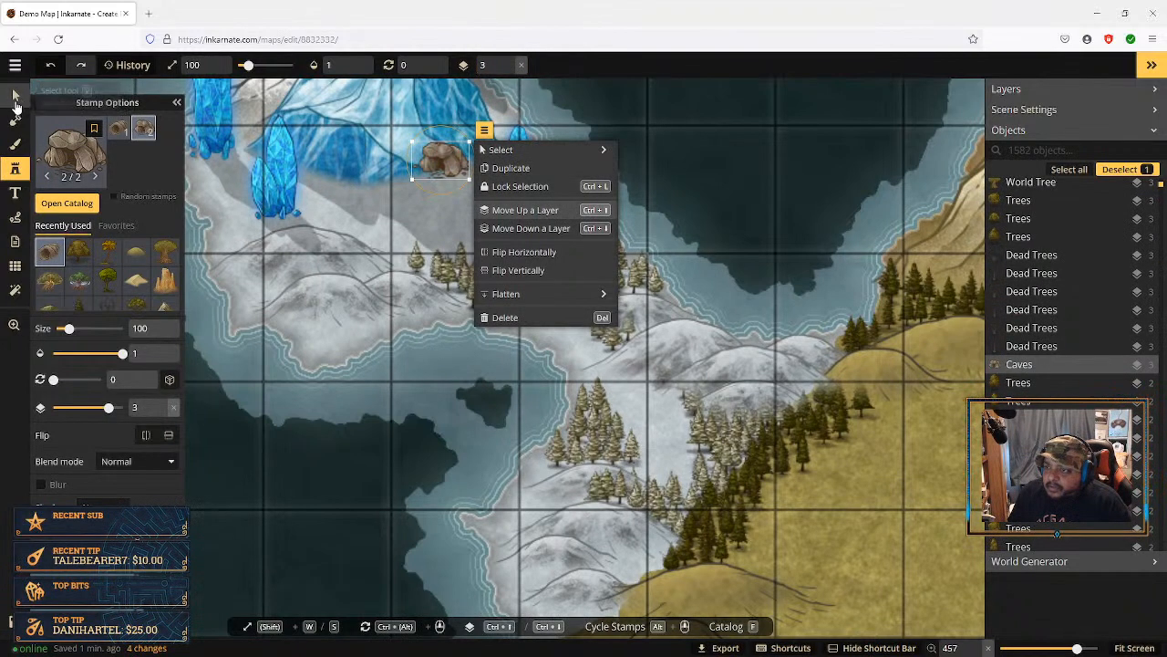
Step: Flip the cave stamp horizontally and nudge it slightly west along the ice mountain's base
click(16, 95)
click(484, 130)
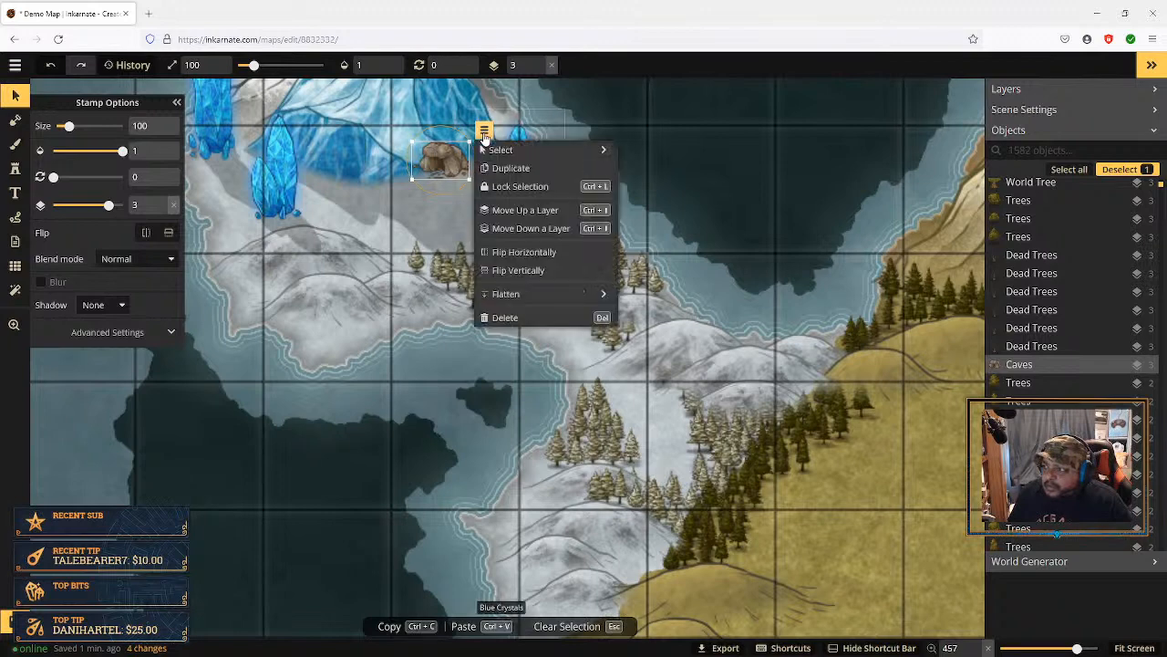
click(547, 252)
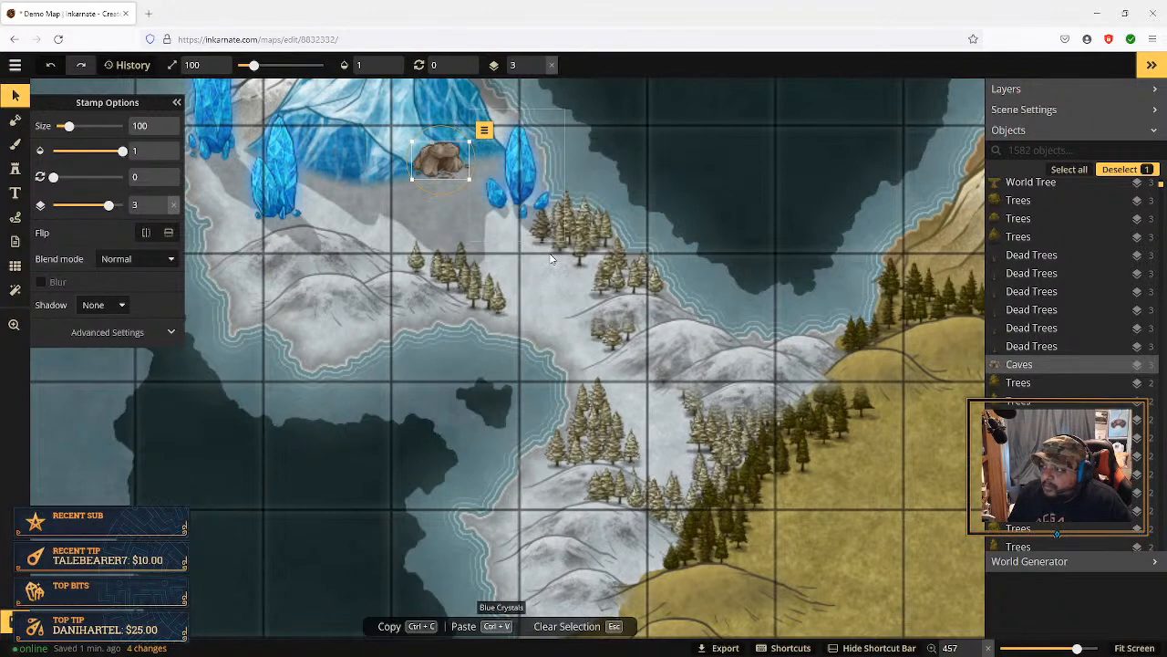
click(441, 165)
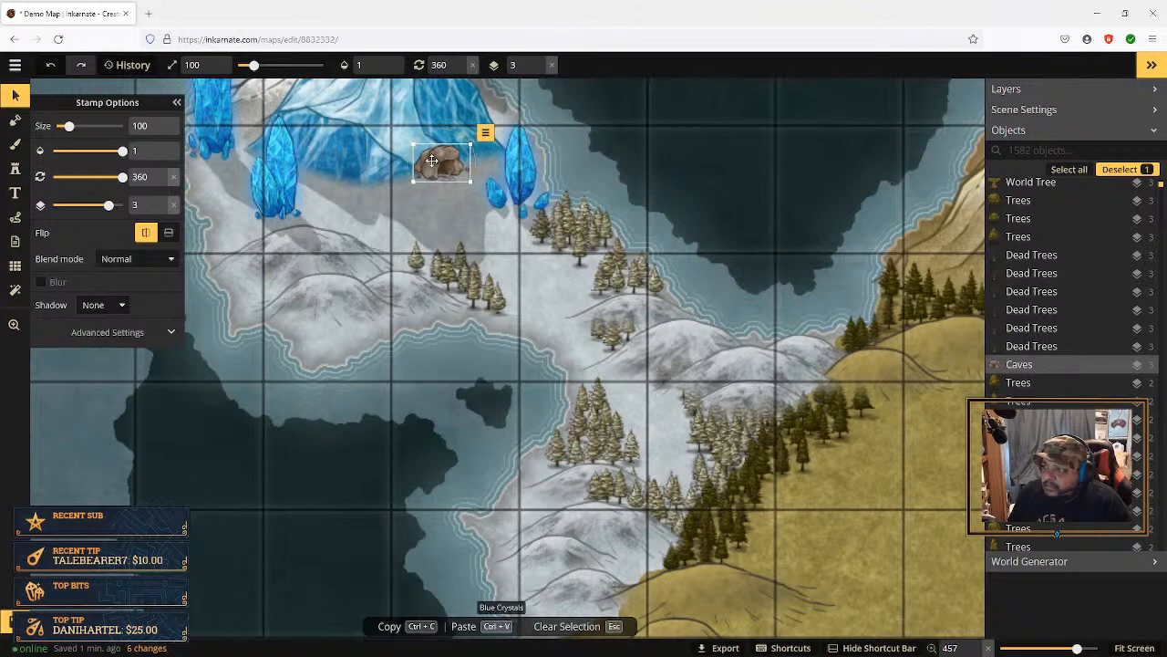
key(Left)
key(Left)
key(Left)
key(Left)
key(Left)
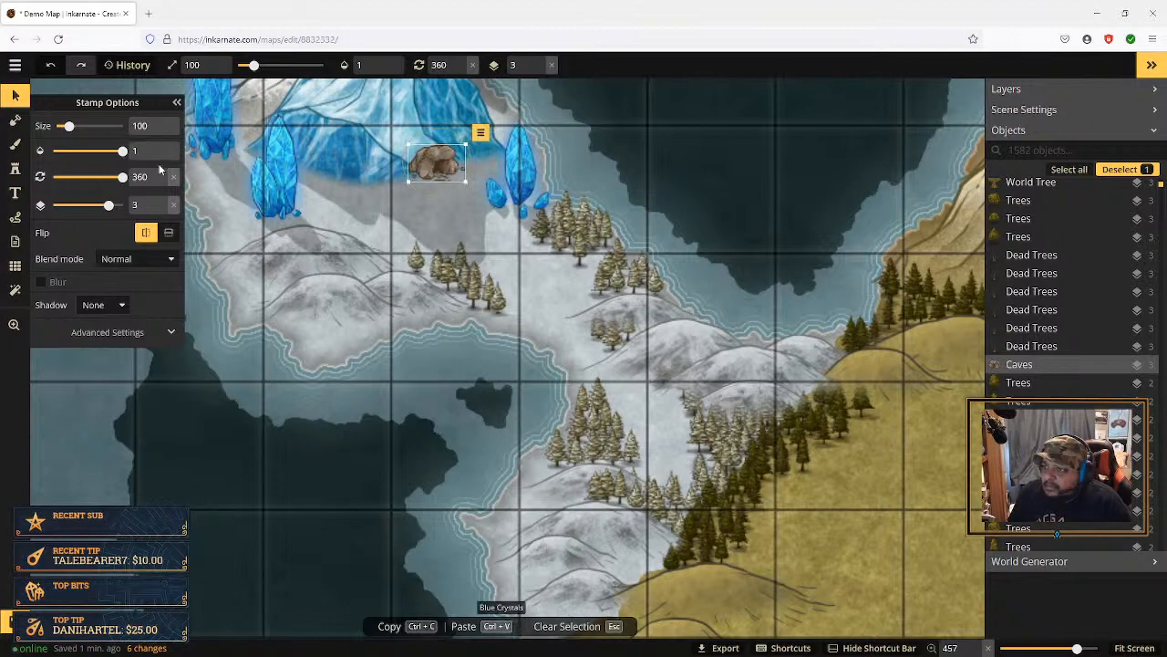
Step: Place the second Blue Crystals variant at size 25 on layer 3 beside the western edge of the cave
scroll(423, 151, up, 3)
scroll(423, 151, down, 8)
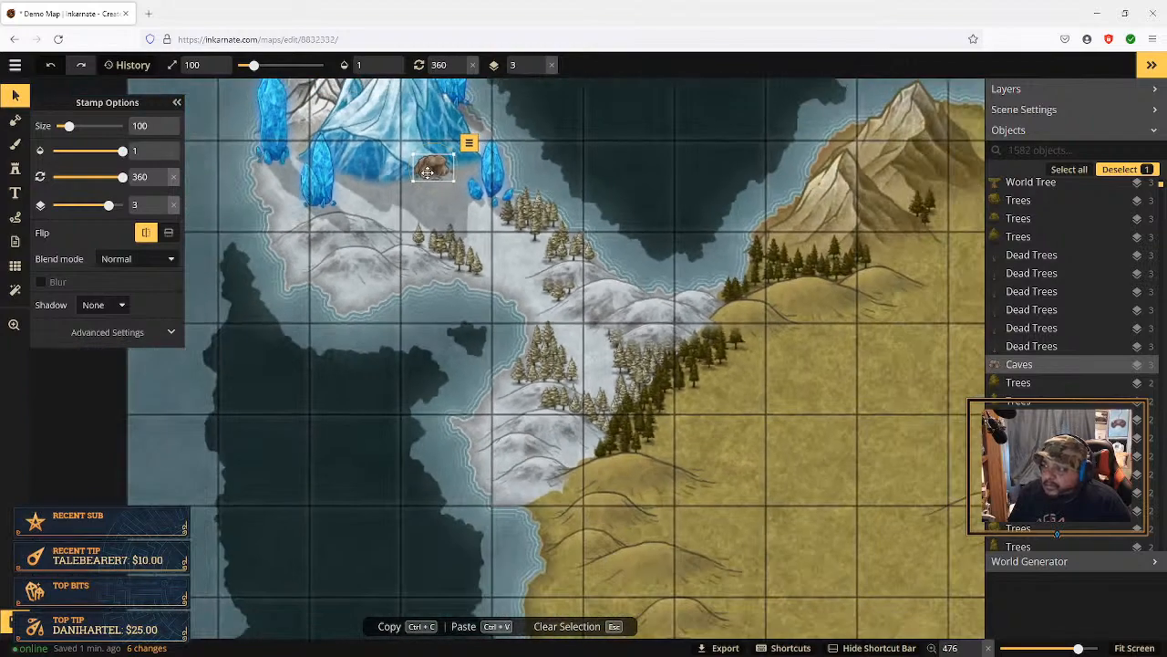
scroll(423, 150, up, 3)
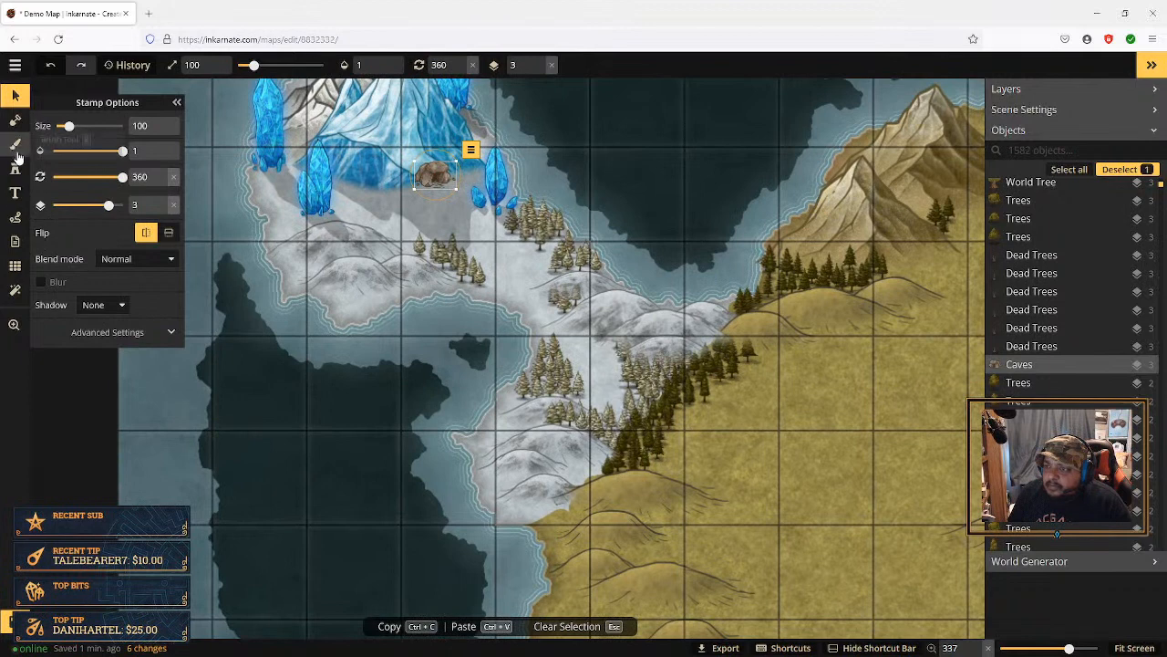
click(14, 168)
scroll(149, 258, down, 2)
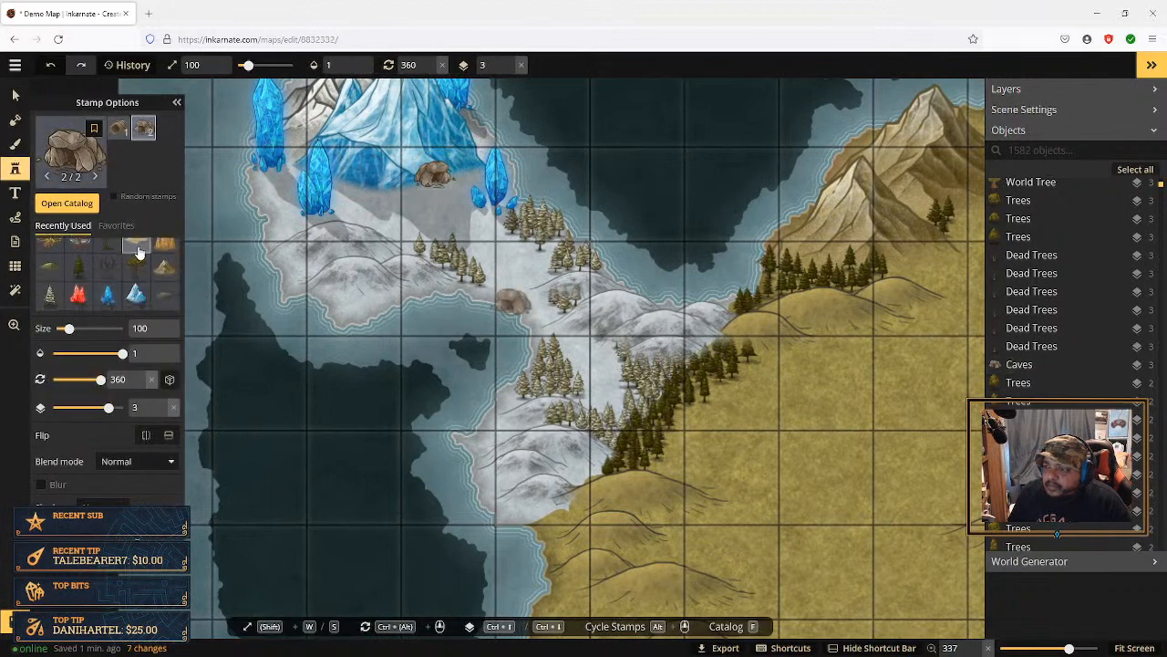
click(107, 295)
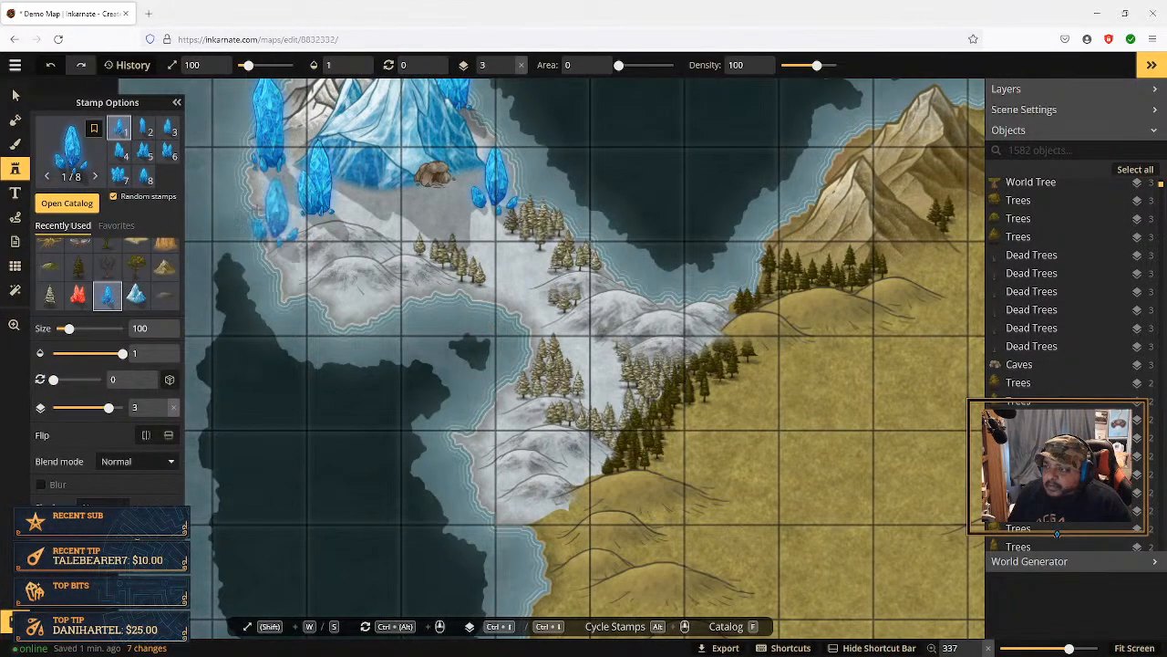
click(511, 296)
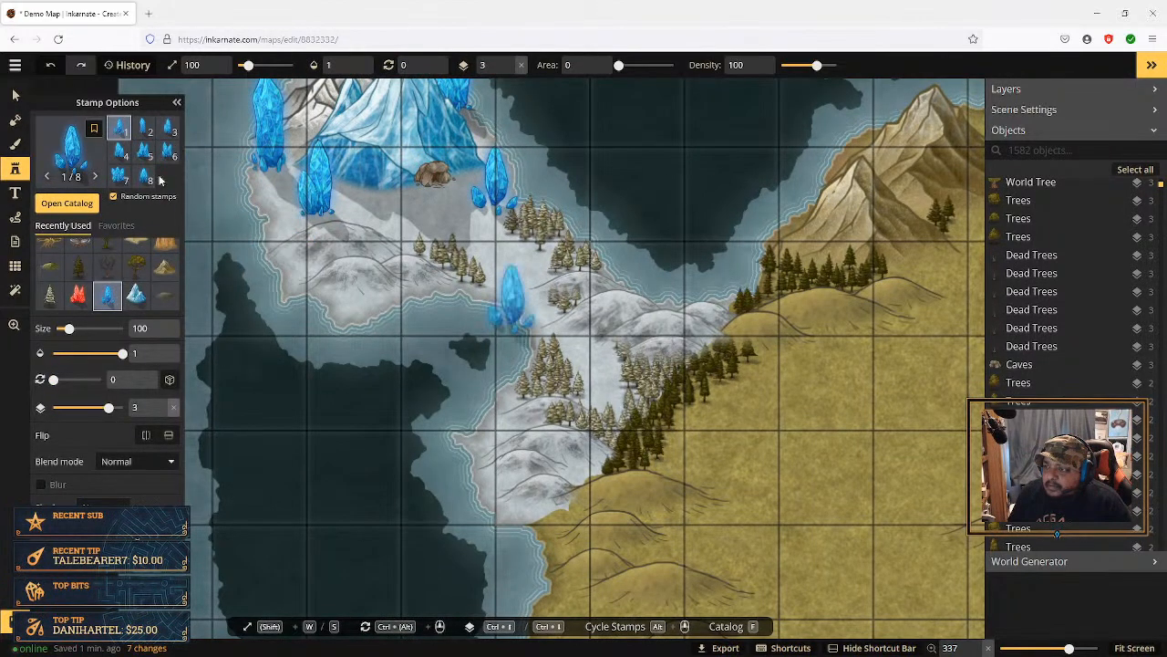
click(163, 335)
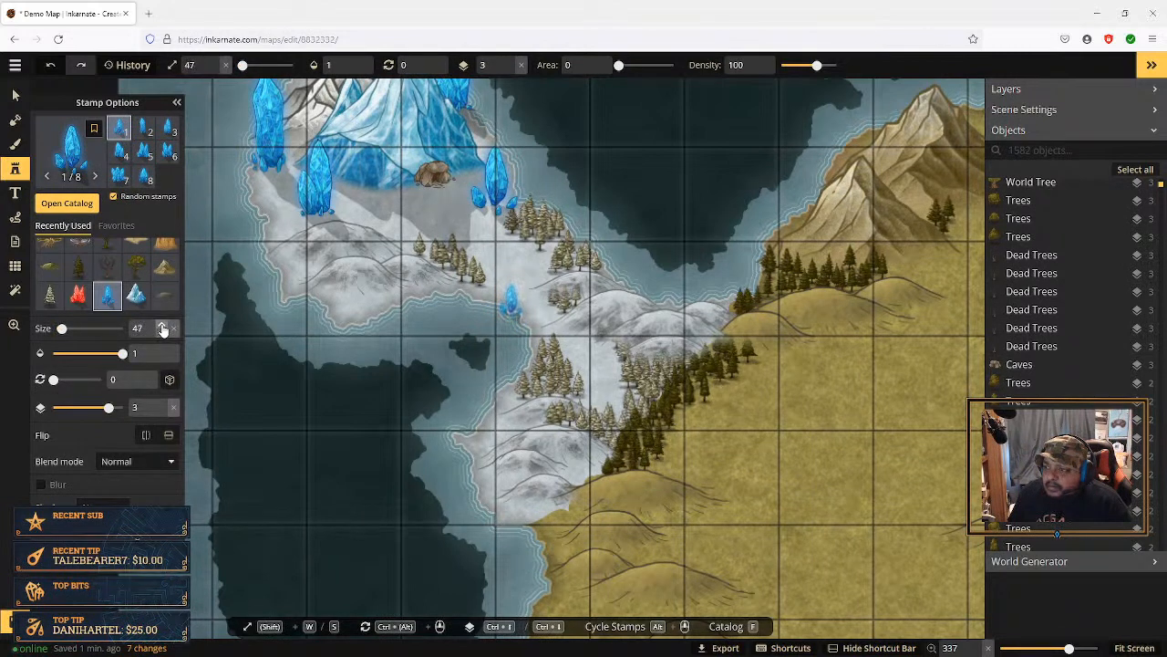
click(143, 129)
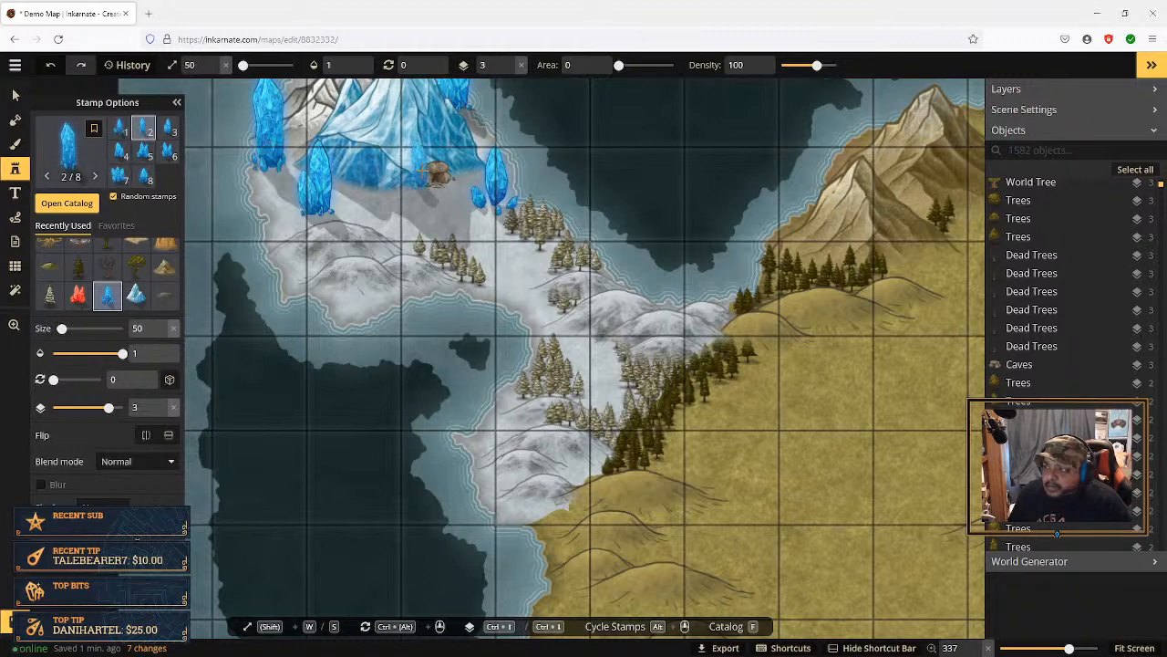
click(161, 334)
click(160, 335)
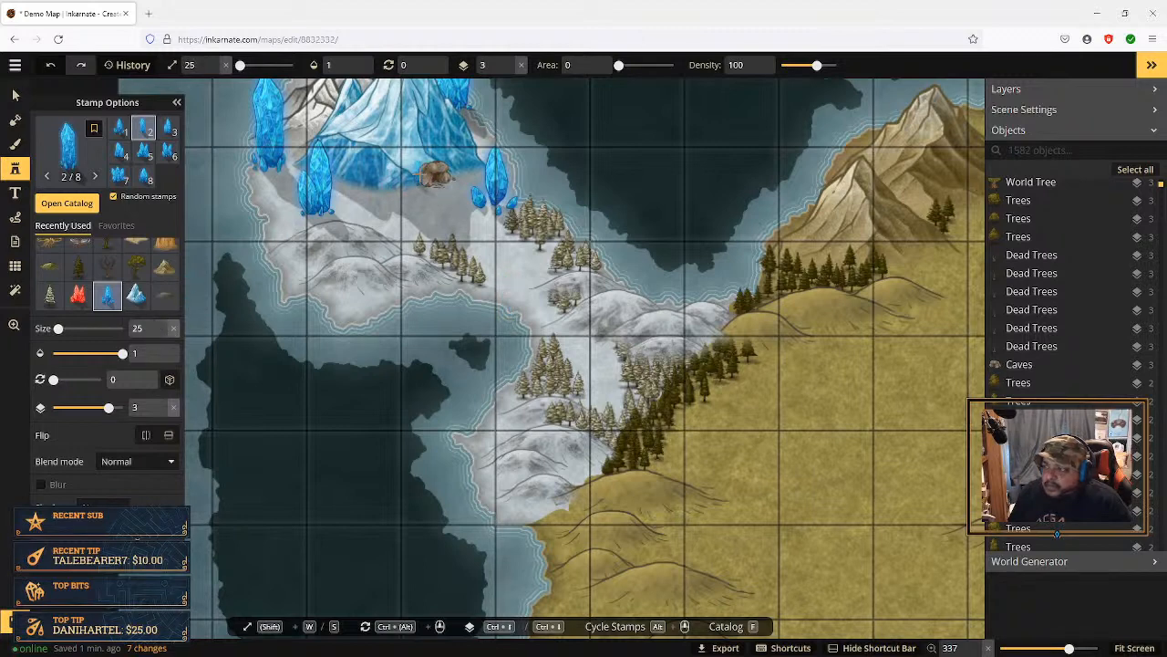
click(424, 180)
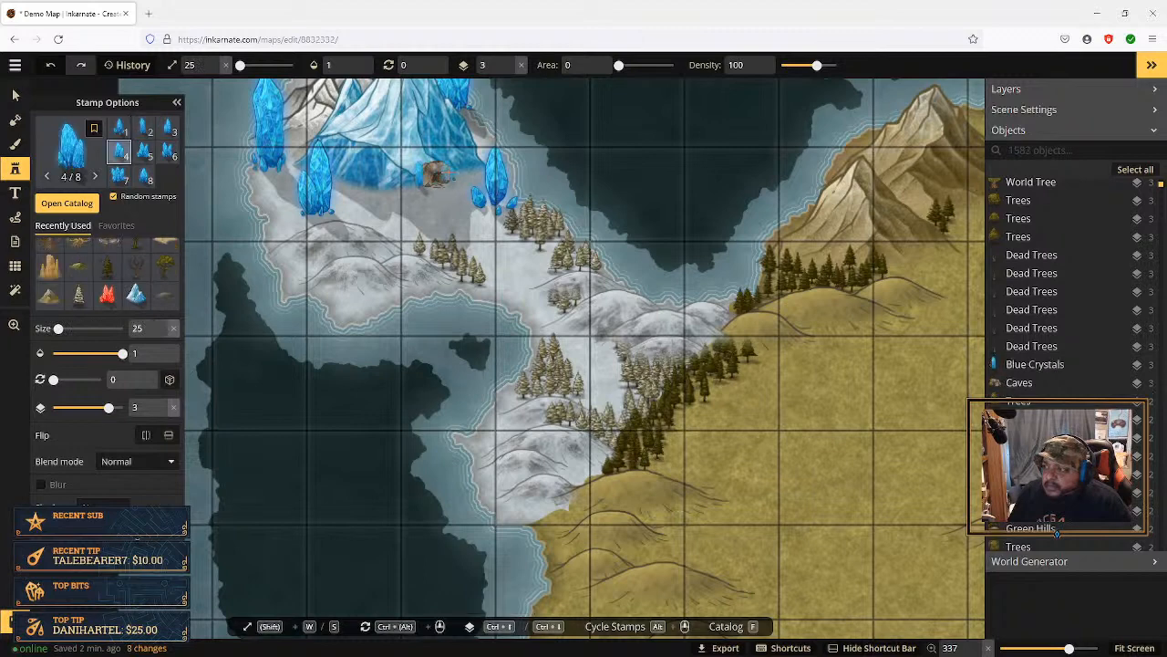
Step: Place random Blue Crystals stamps at size 25 on layer 3 around the western and eastern sides of the cave
click(419, 167)
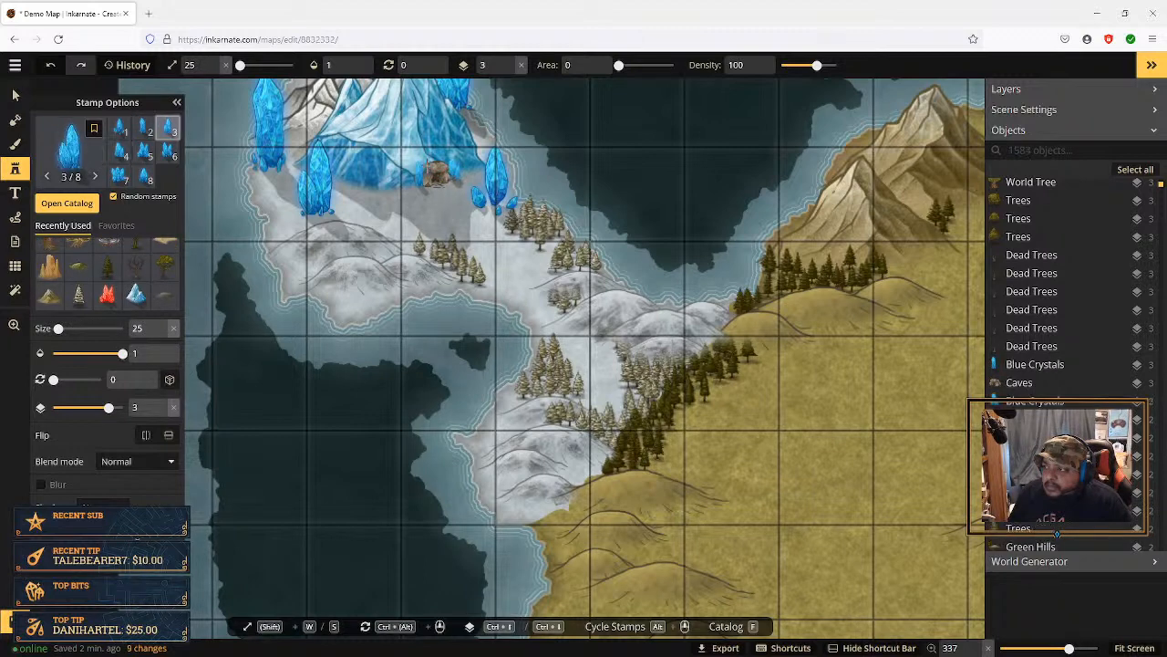
click(421, 177)
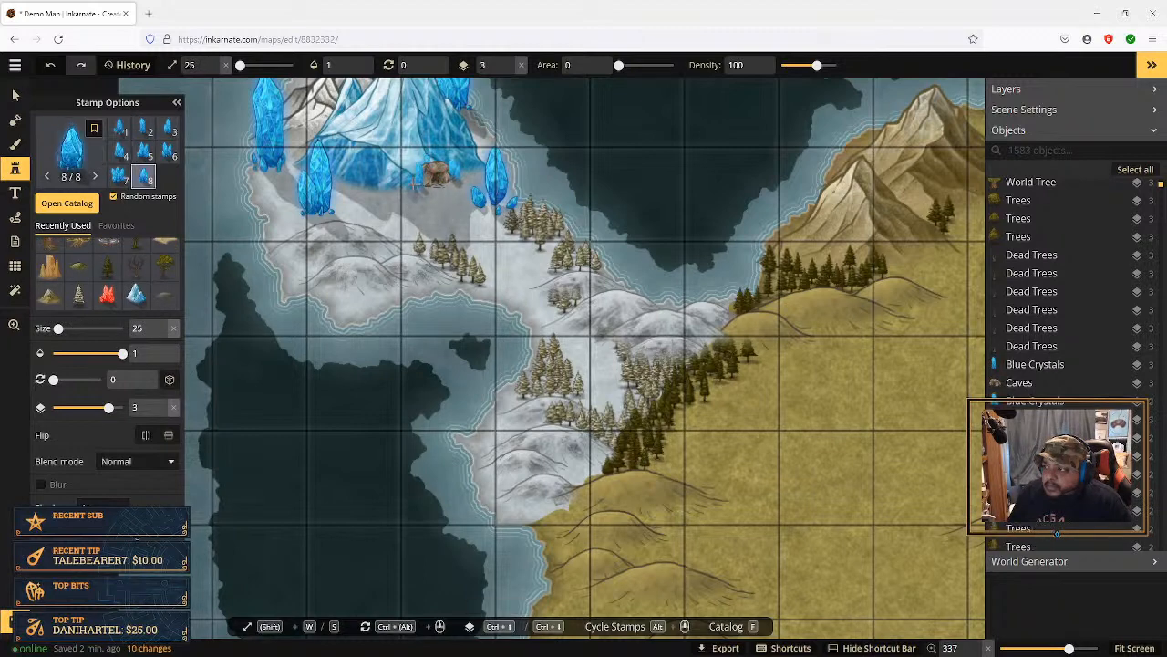
click(425, 172)
click(429, 170)
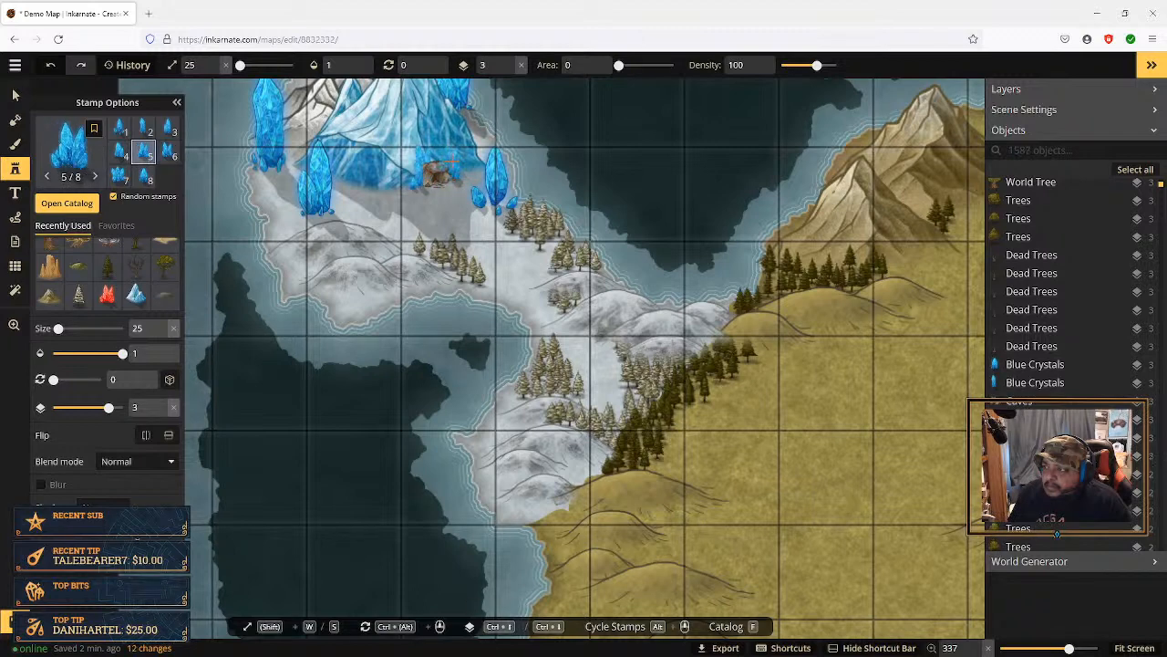
click(422, 186)
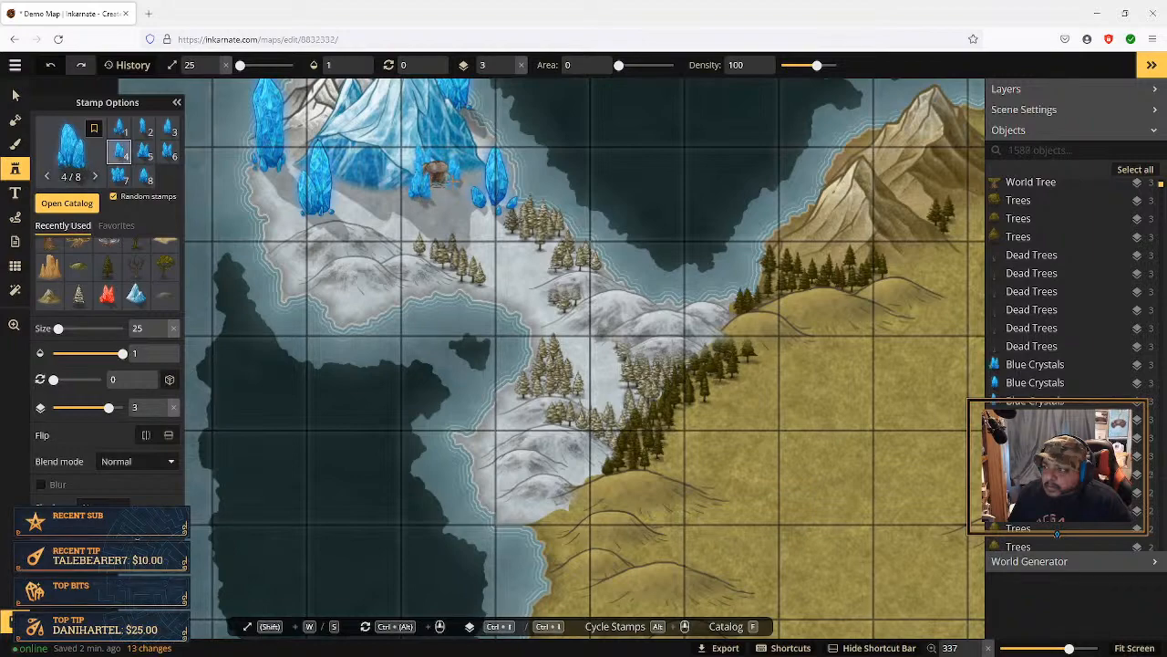
click(454, 174)
scroll(461, 160, up, 1)
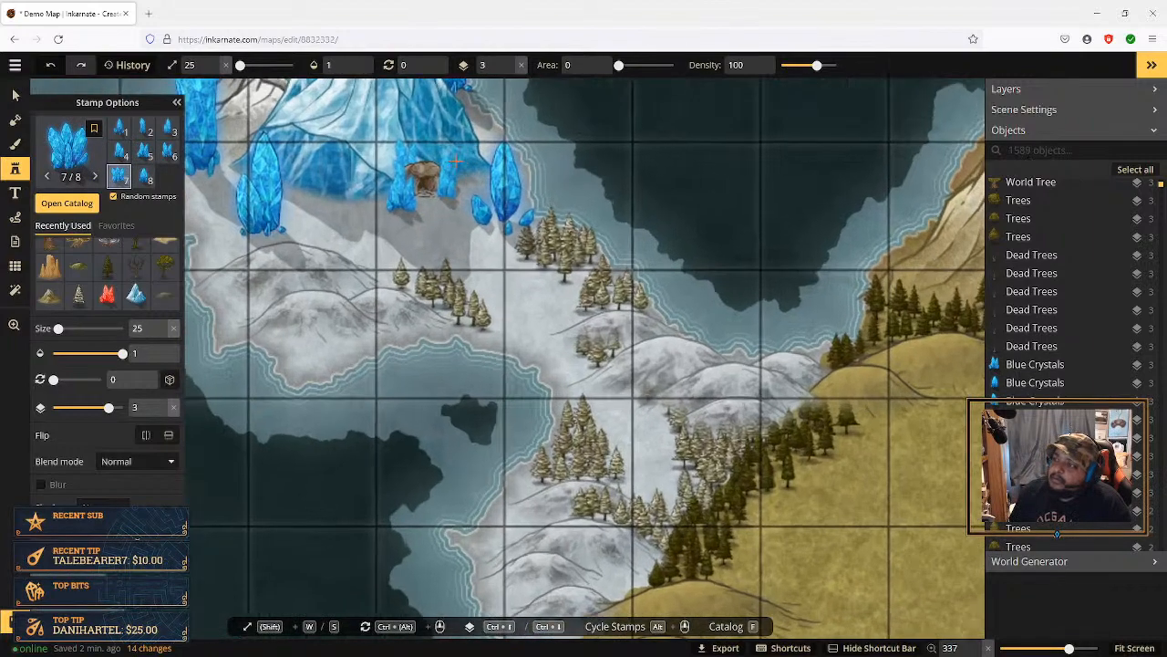
Step: Place Pine Trees (Snow) stamps at size 100 on layer 3 along the western edge of the snowy hills below the ice mountain
scroll(455, 160, down, 1)
scroll(446, 182, down, 2)
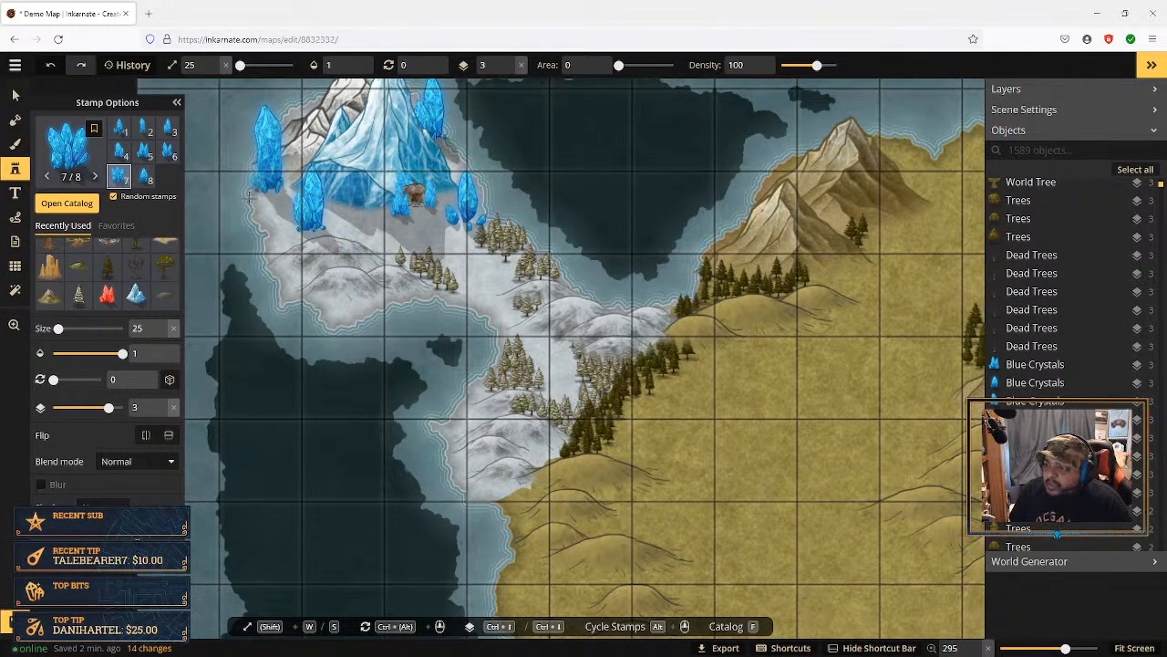
click(88, 292)
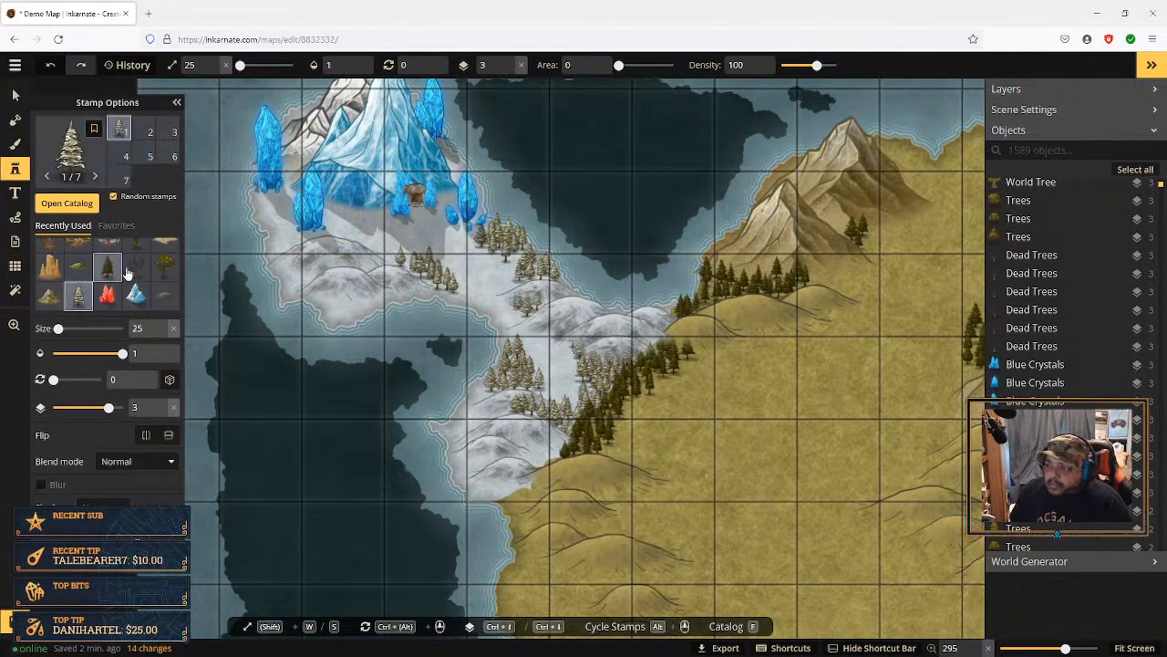
click(162, 326)
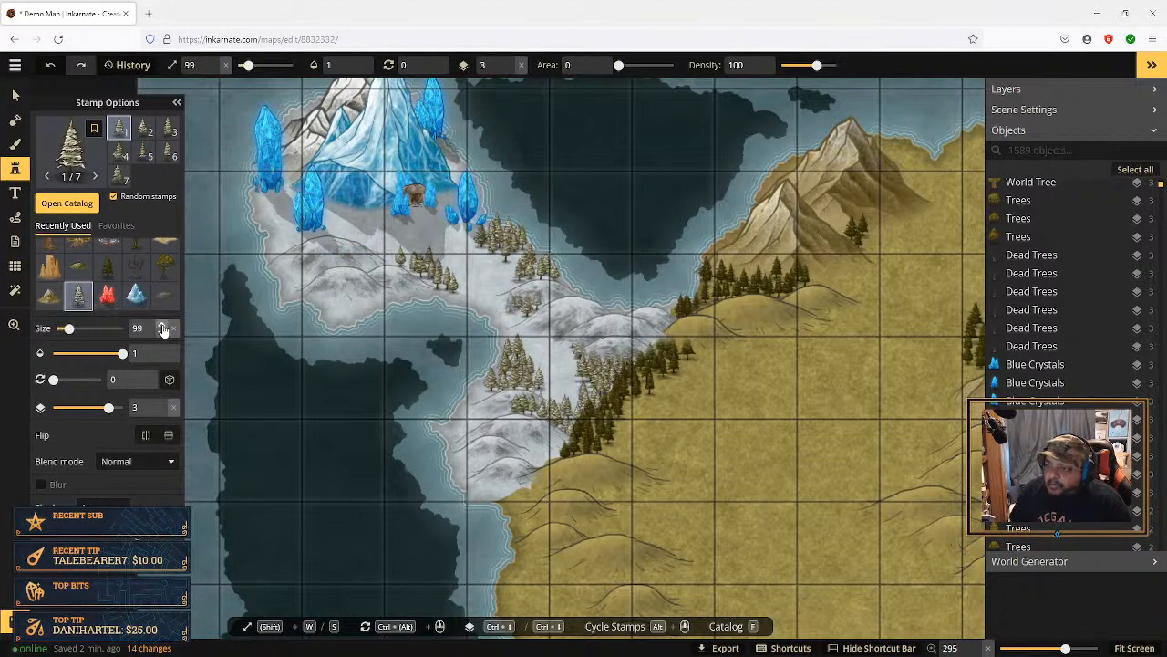
click(162, 326)
click(288, 239)
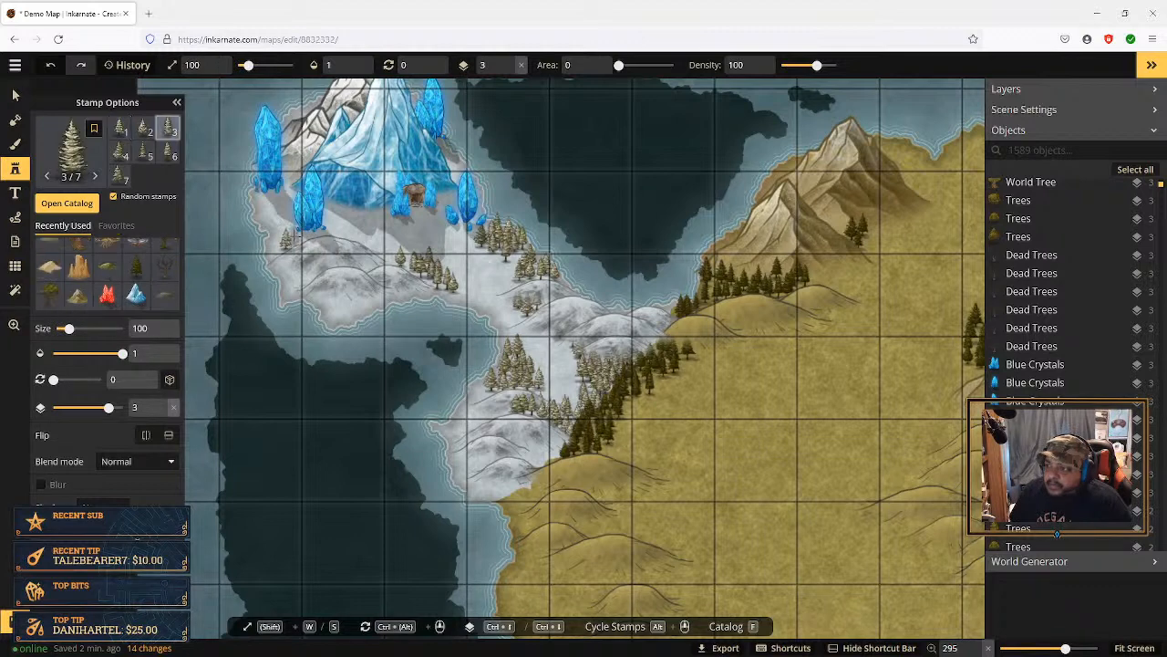
click(292, 239)
click(295, 275)
click(308, 271)
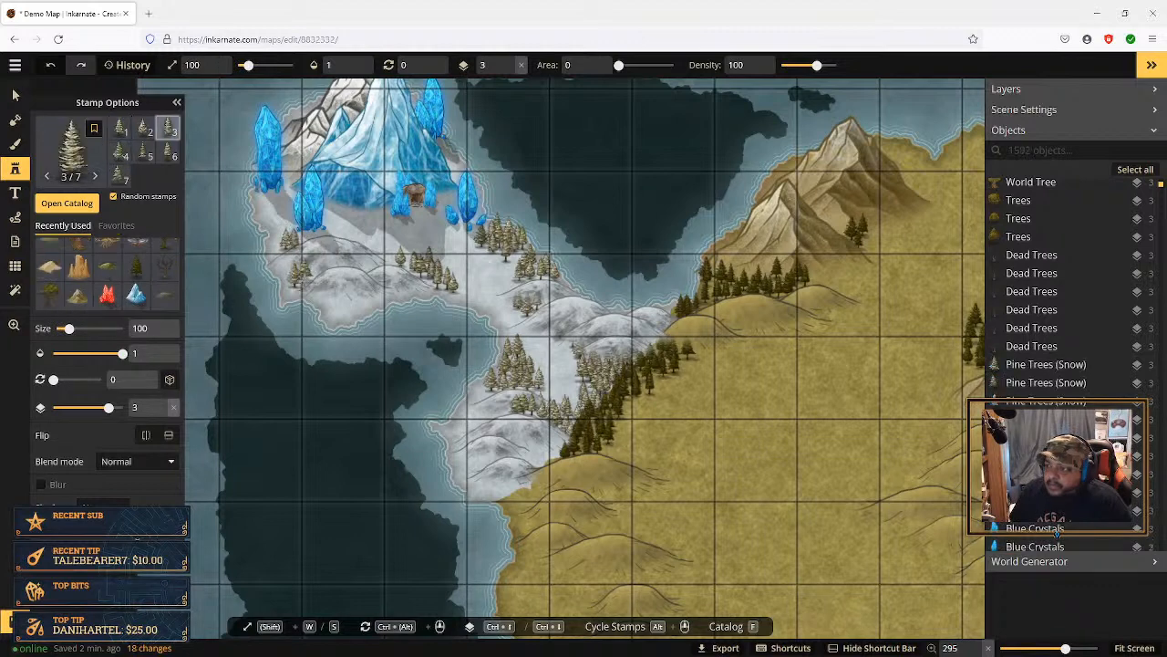
Step: Add more snowy pines to the southern and eastern parts of the snow hills below the ice mountain
click(390, 288)
click(392, 284)
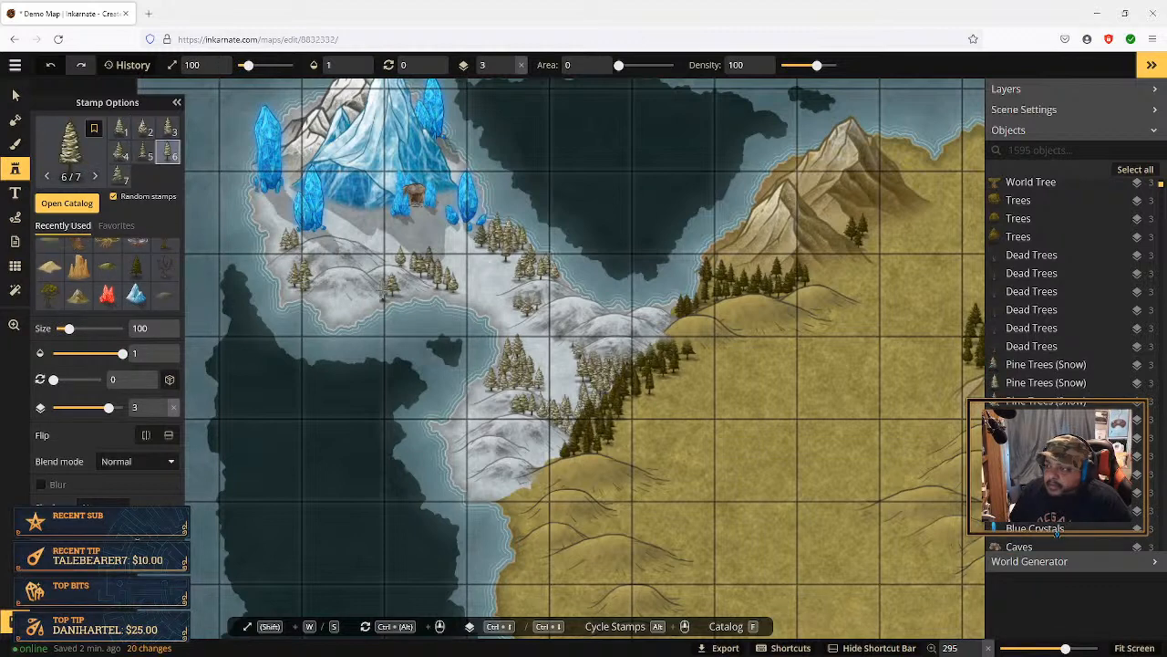
click(384, 288)
click(452, 277)
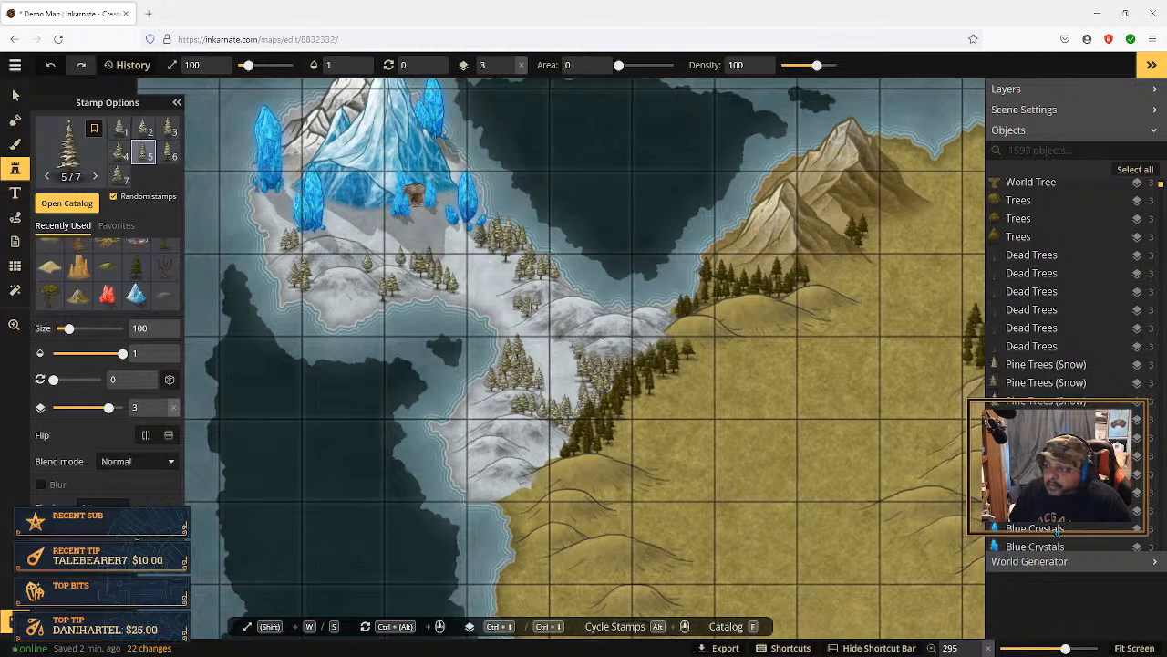
Step: Lower the Snow Hills stamp at the western end of the snowy isthmus to layer -1
click(17, 97)
click(368, 261)
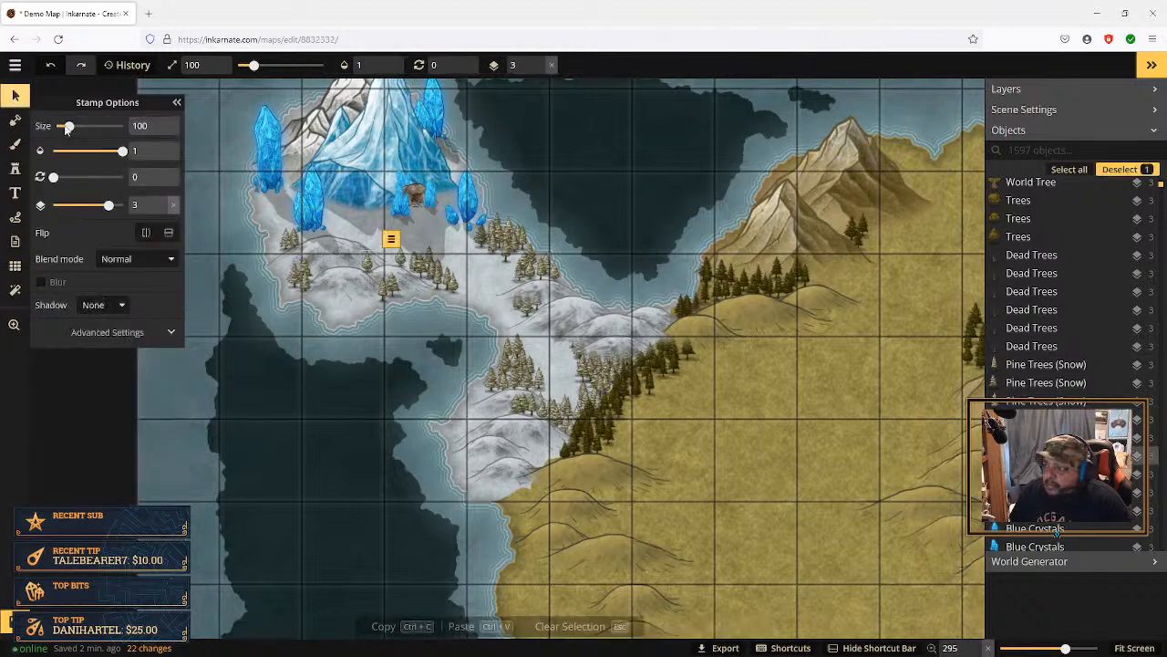
click(551, 294)
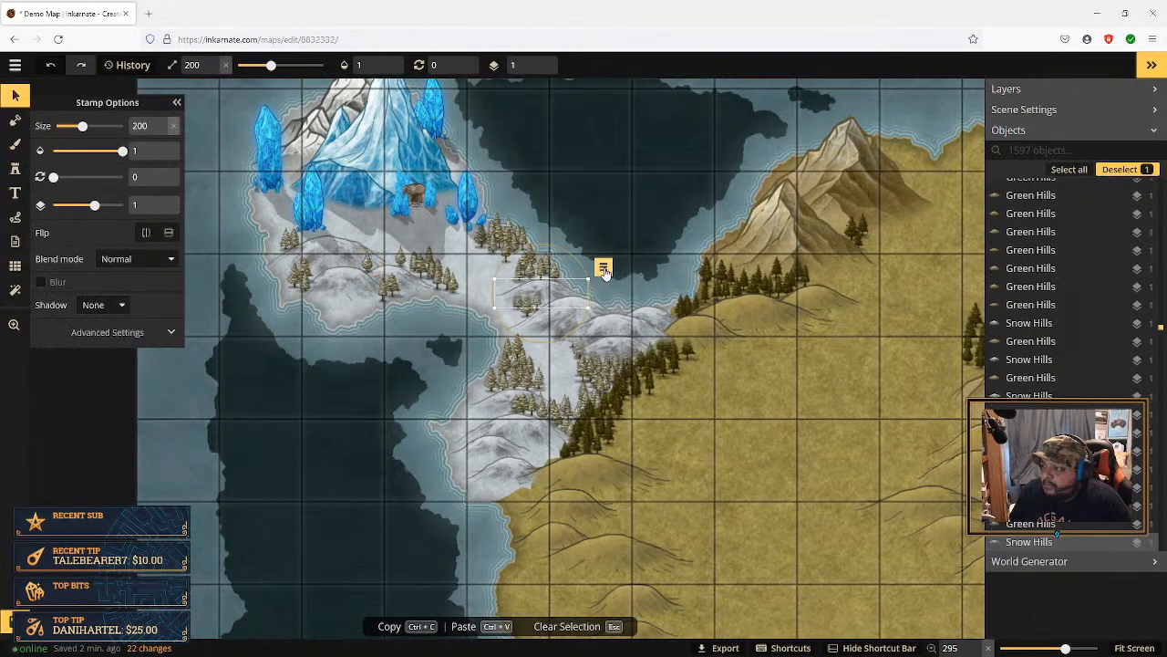
click(605, 270)
click(656, 366)
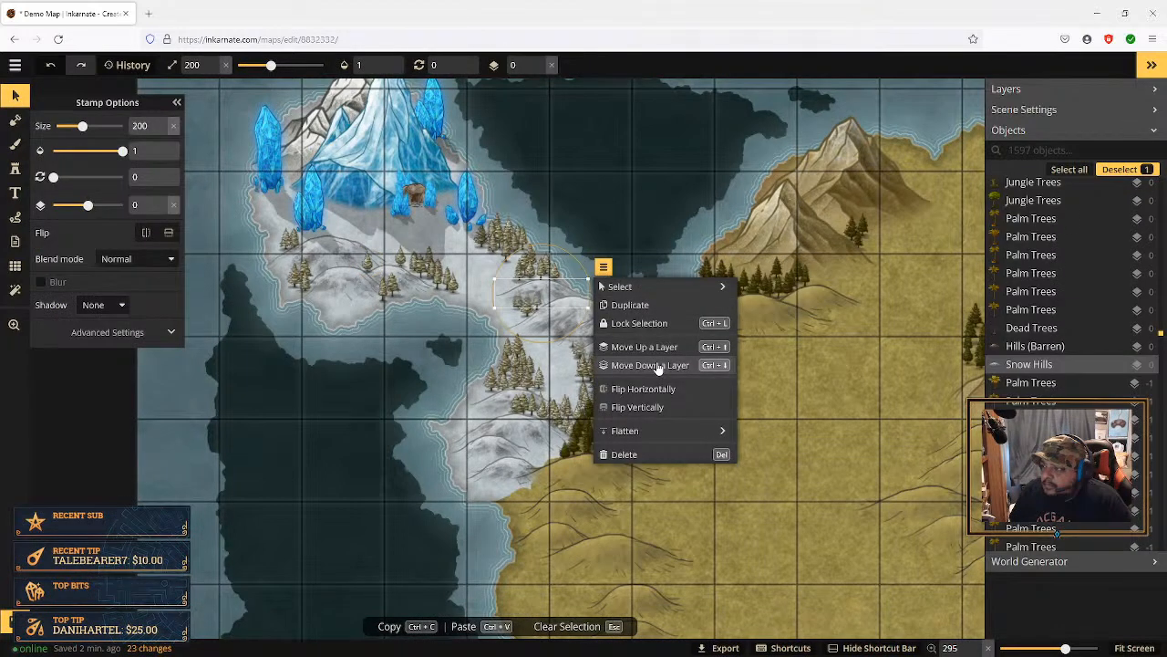
click(656, 366)
click(656, 366)
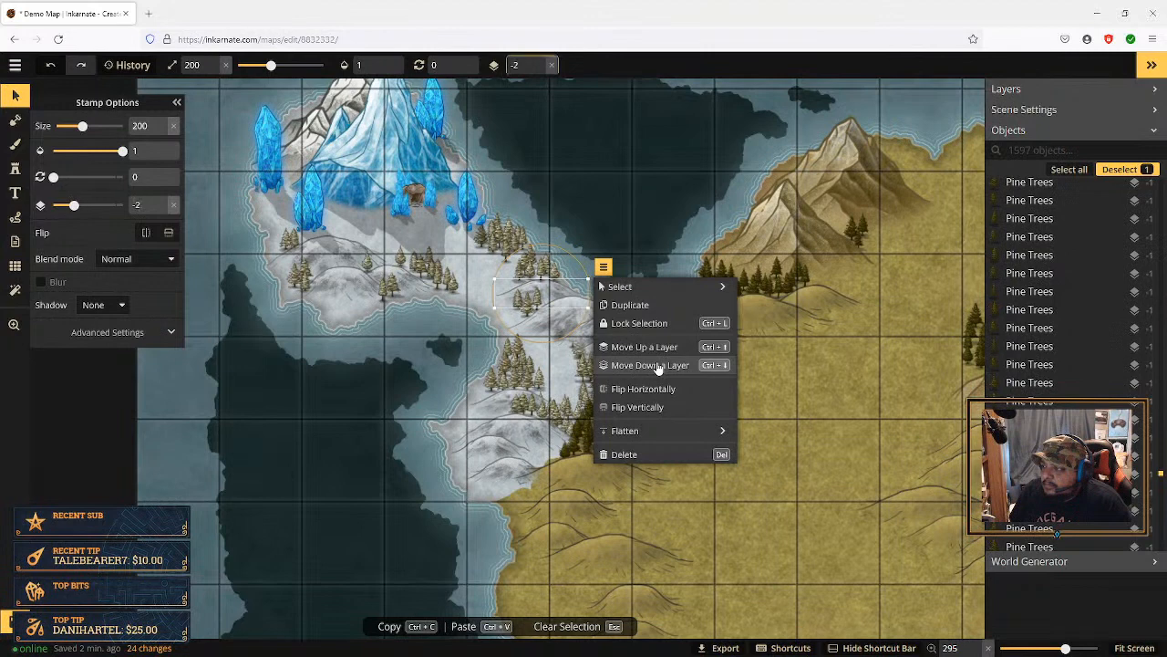
click(657, 347)
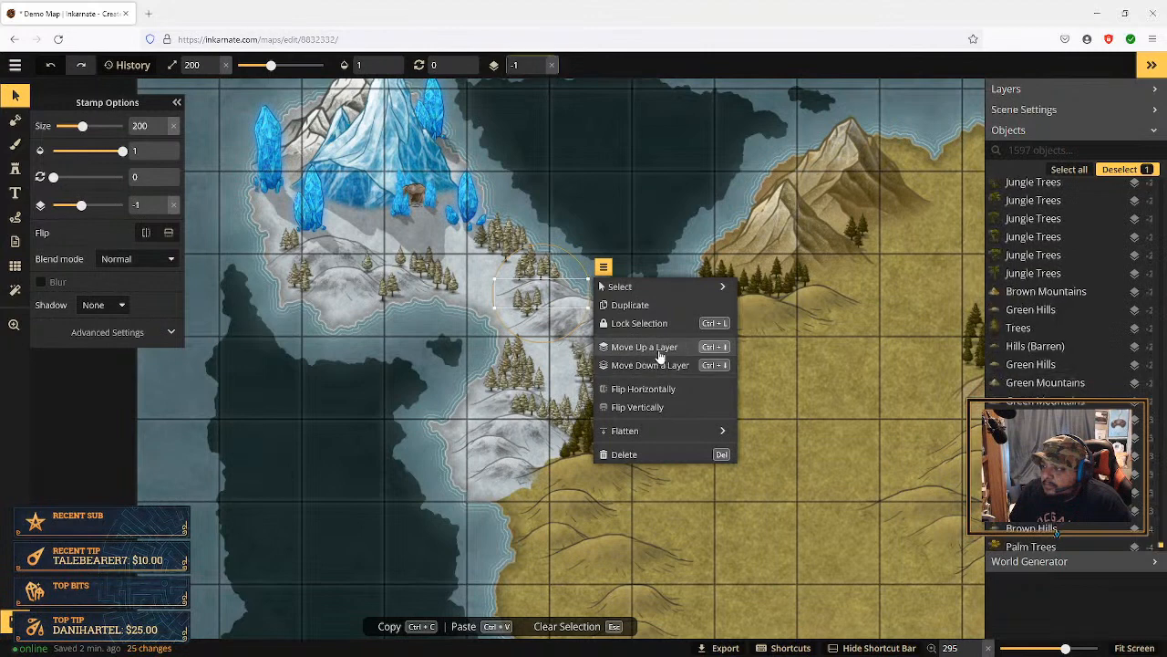
Step: Try lowering the larger Snow Hills stamp at the isthmus's eastern end to layer 0, and return it to layer 1
click(555, 336)
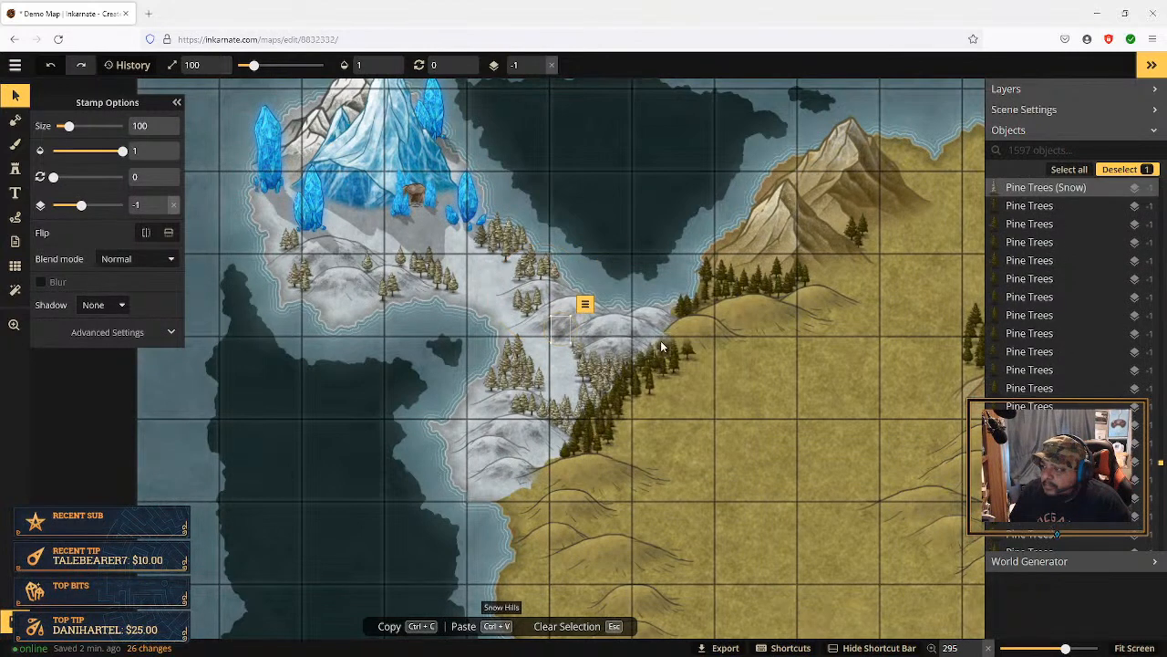
click(613, 345)
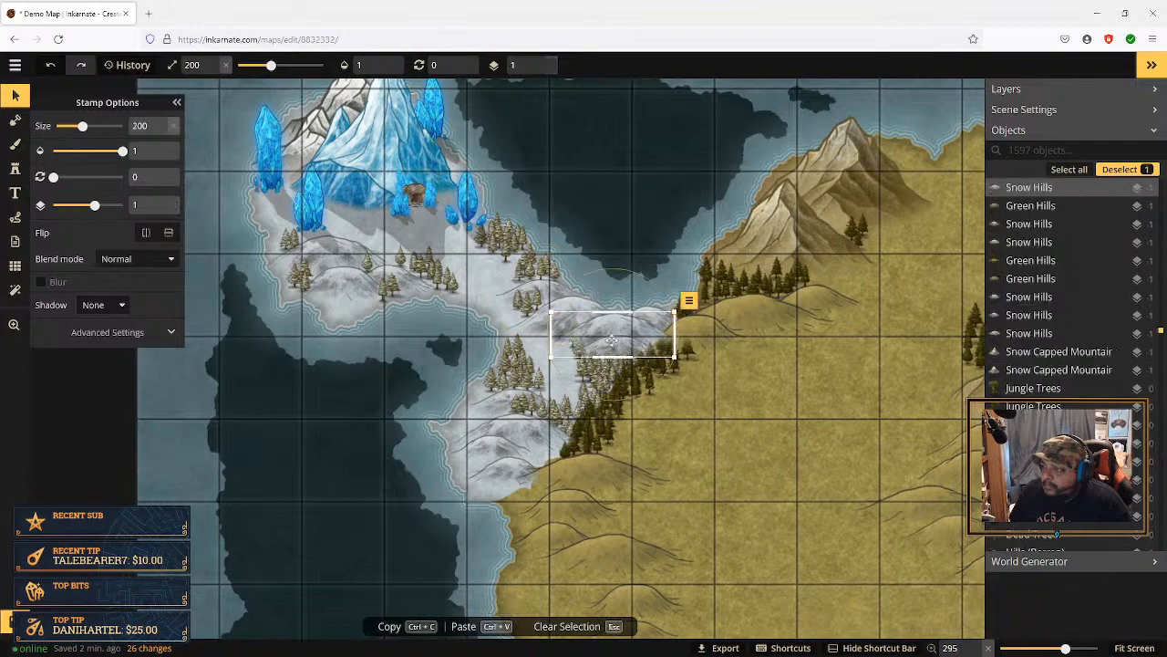
click(690, 302)
click(735, 400)
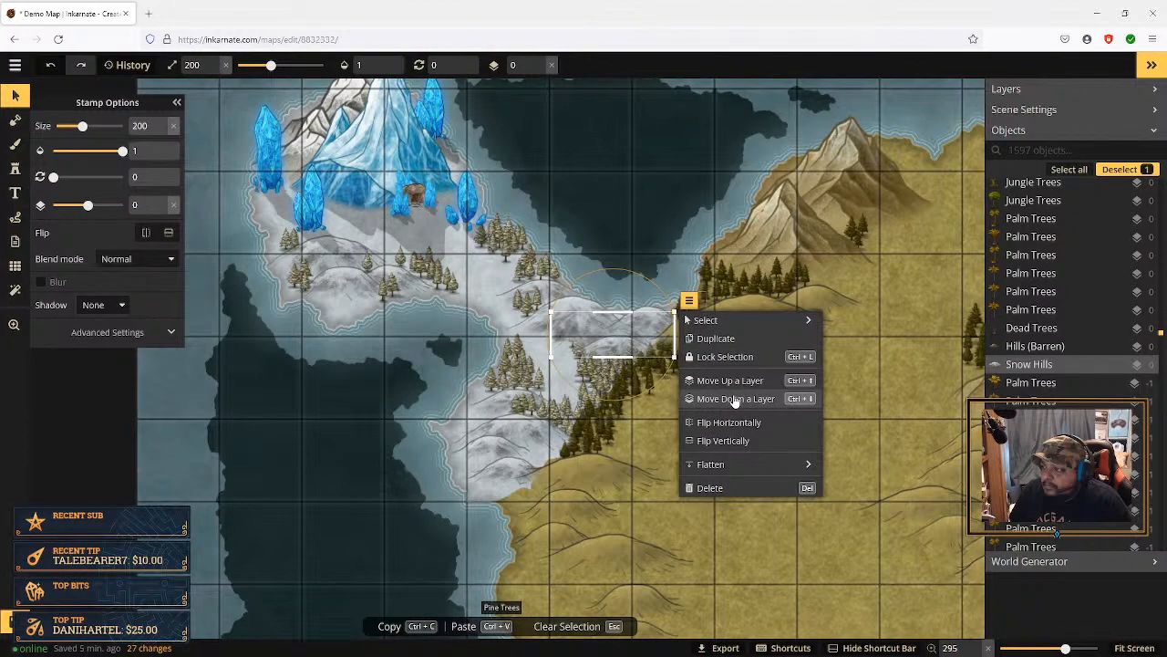
click(732, 380)
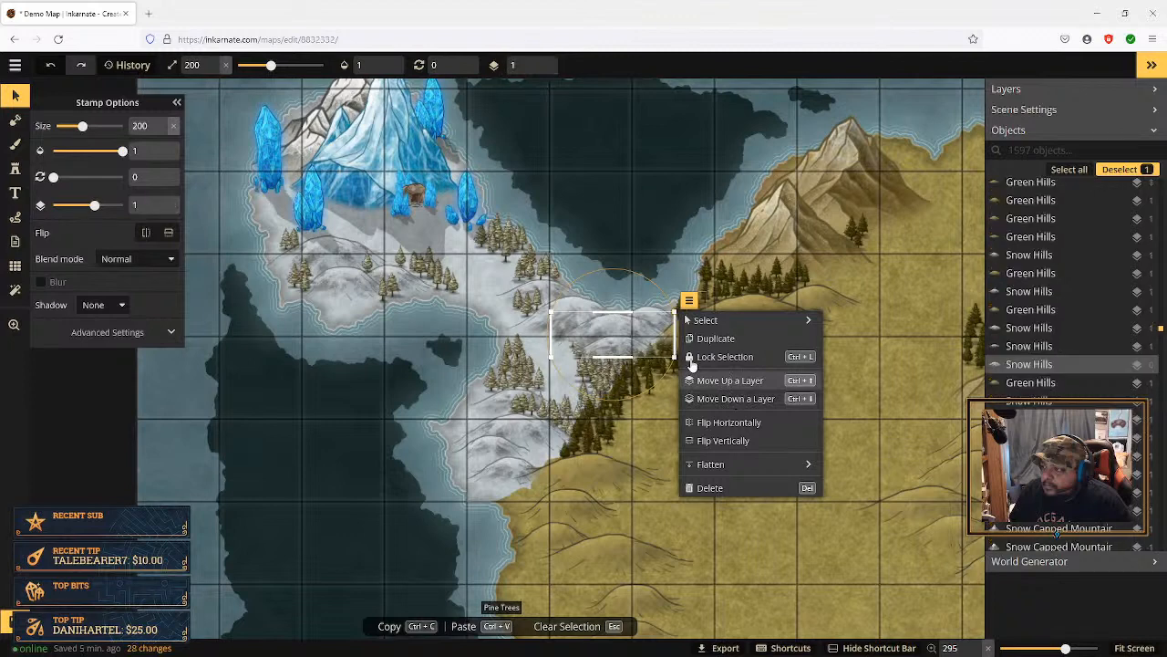
Step: Lower the smaller Snow Hills stamp beside the pine border at the isthmus's eastern end to layer -5
click(618, 353)
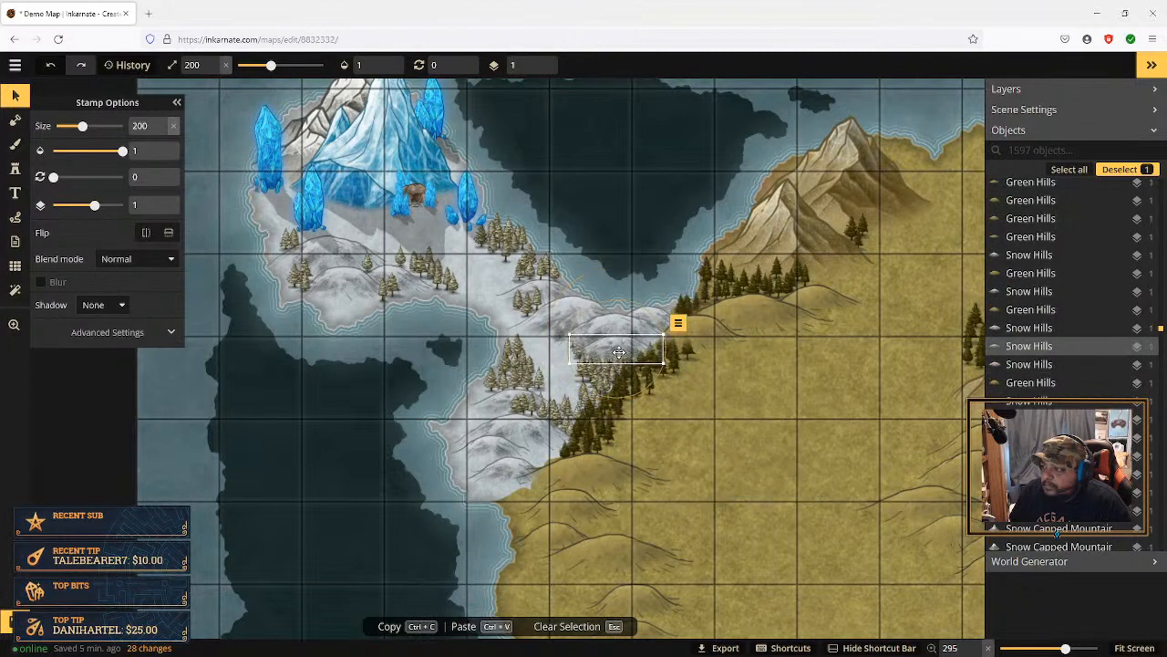
click(678, 322)
click(718, 421)
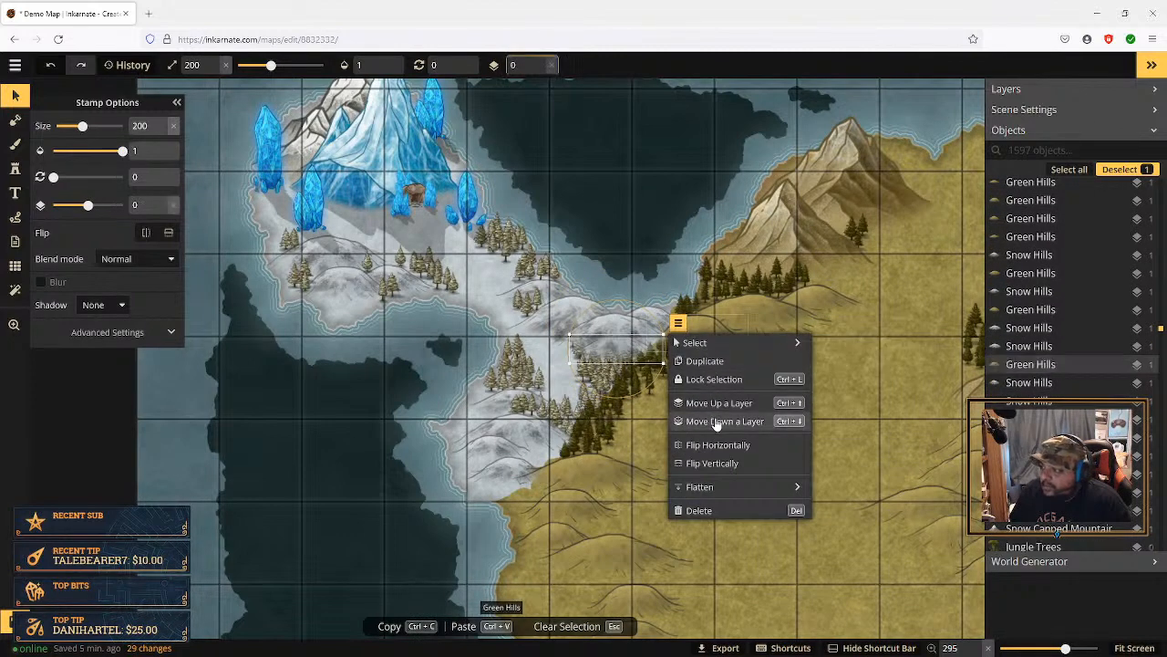
click(717, 421)
click(718, 421)
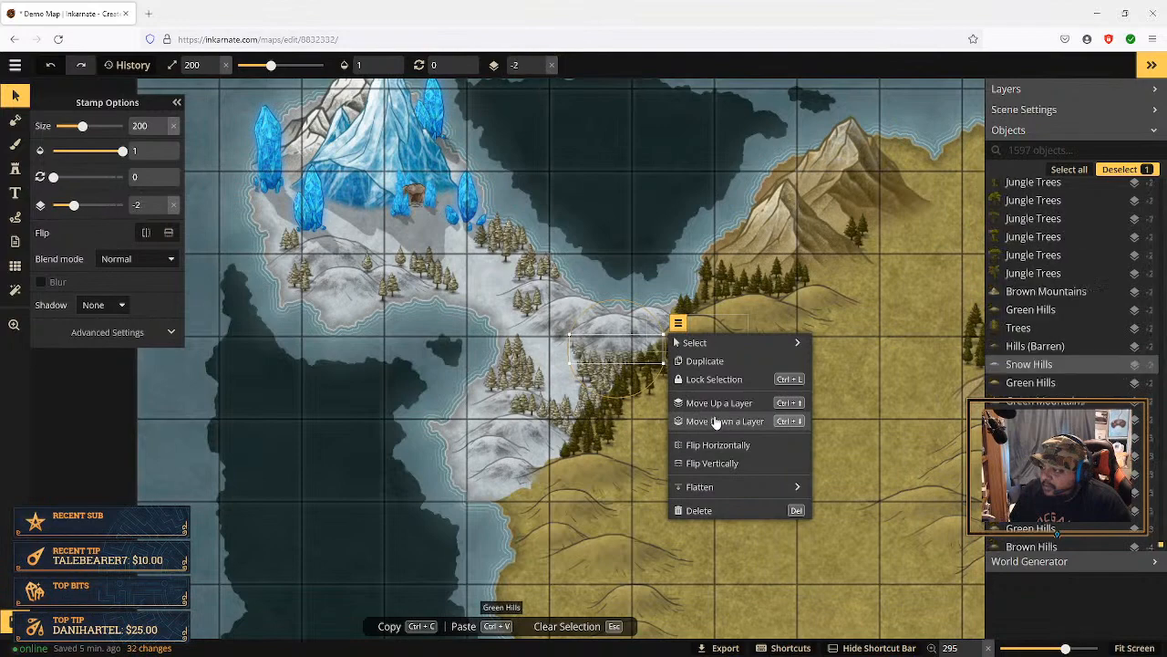
click(717, 421)
click(717, 421)
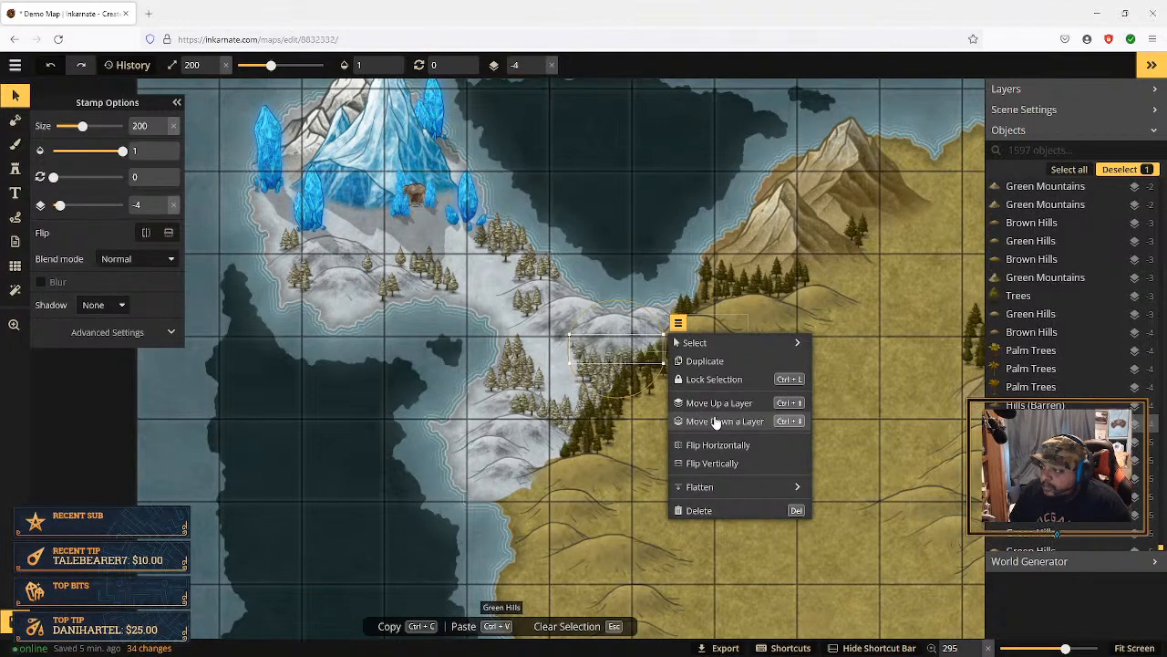
click(717, 421)
click(717, 420)
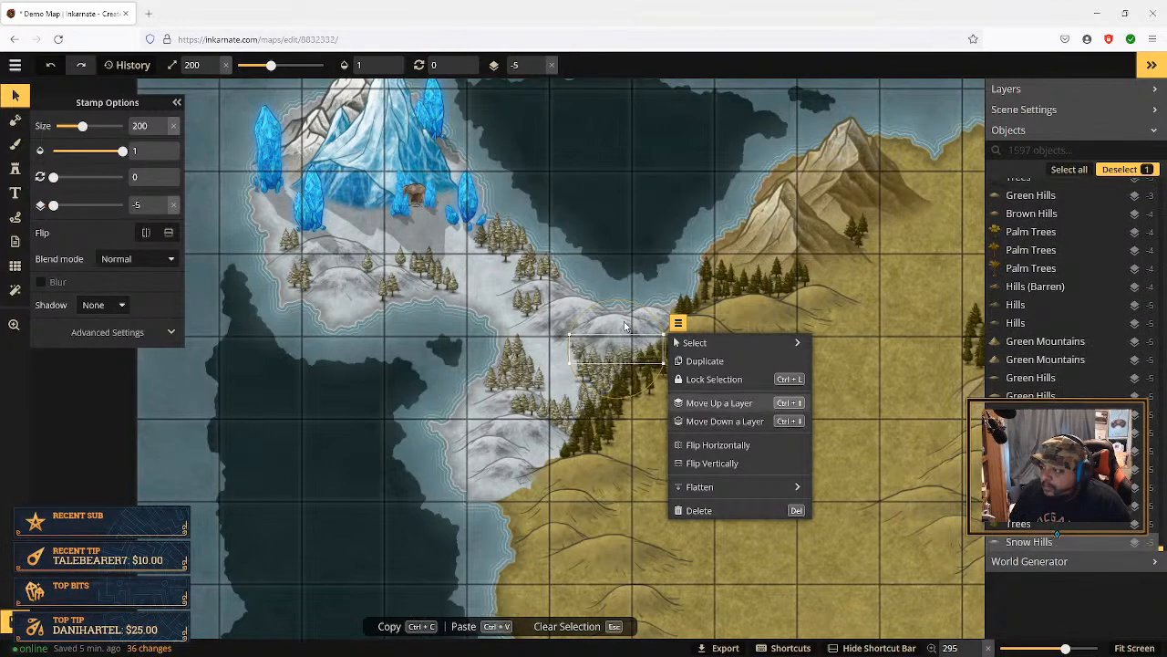
Step: Lower the larger Snow Hills stamp at the isthmus's eastern end to layer -3
click(618, 325)
click(690, 304)
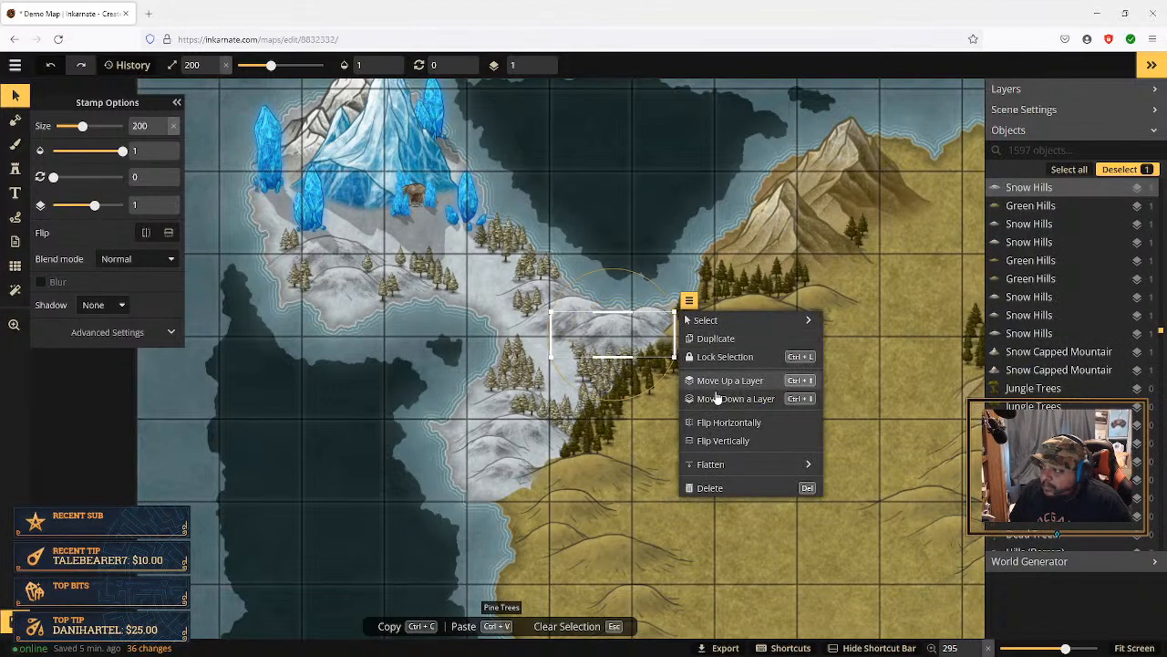
click(723, 402)
click(722, 401)
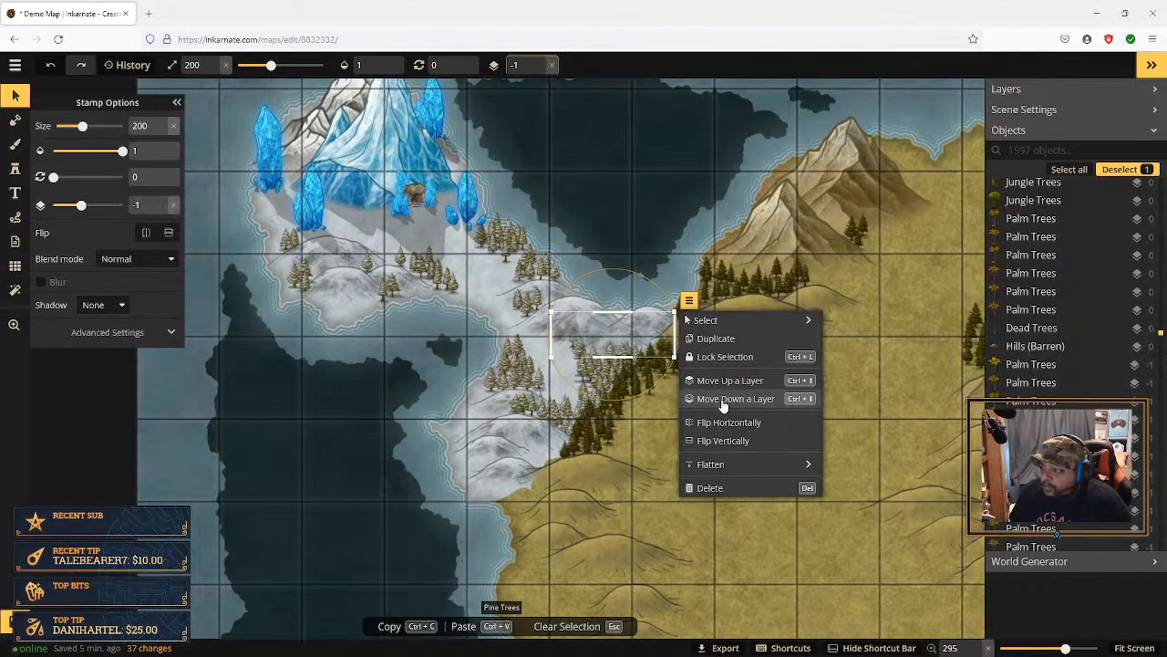
click(722, 401)
click(722, 401)
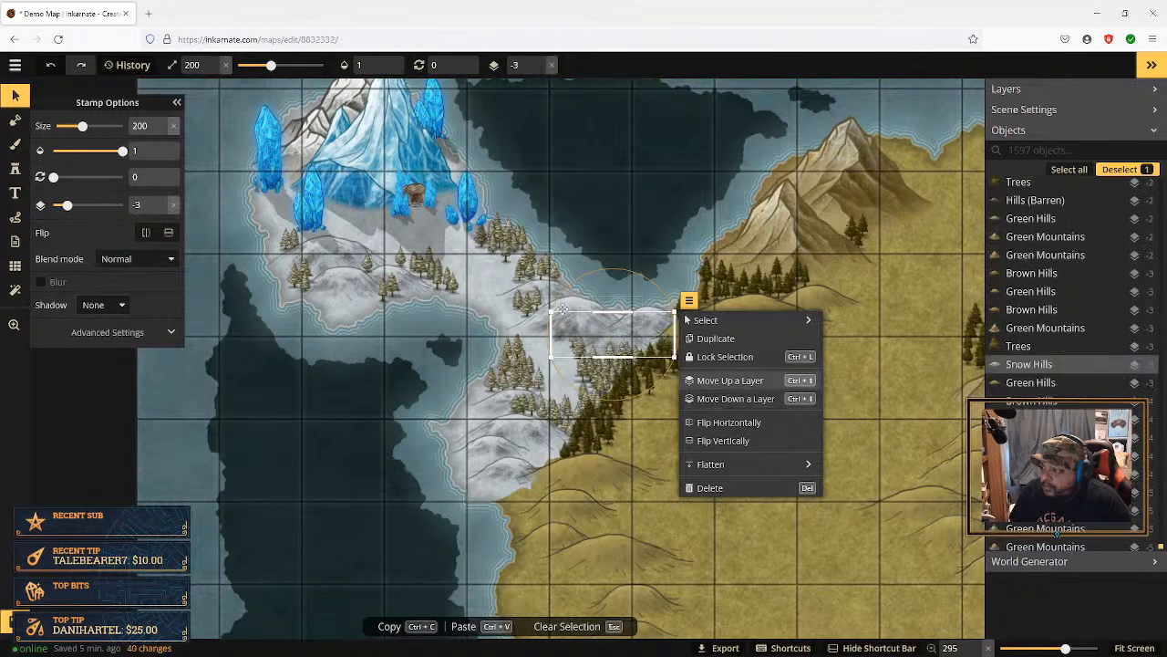
Step: Lower the large Snow Hills stamp in the middle of the snowy isthmus to layer -1
click(631, 305)
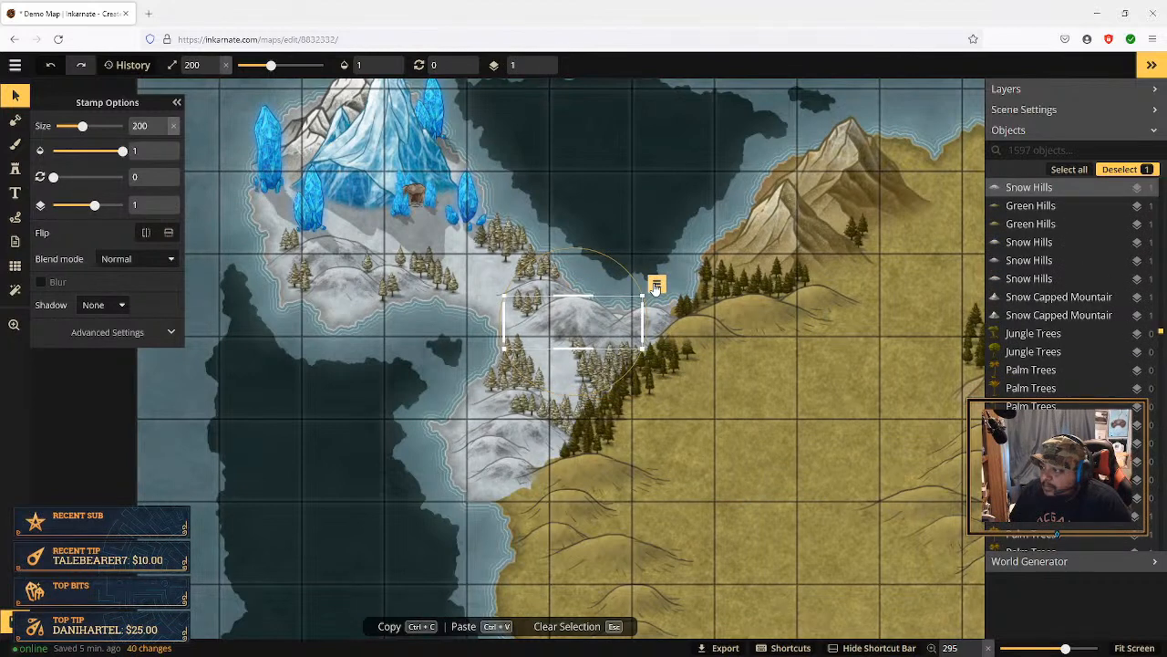
click(656, 284)
click(712, 385)
click(712, 385)
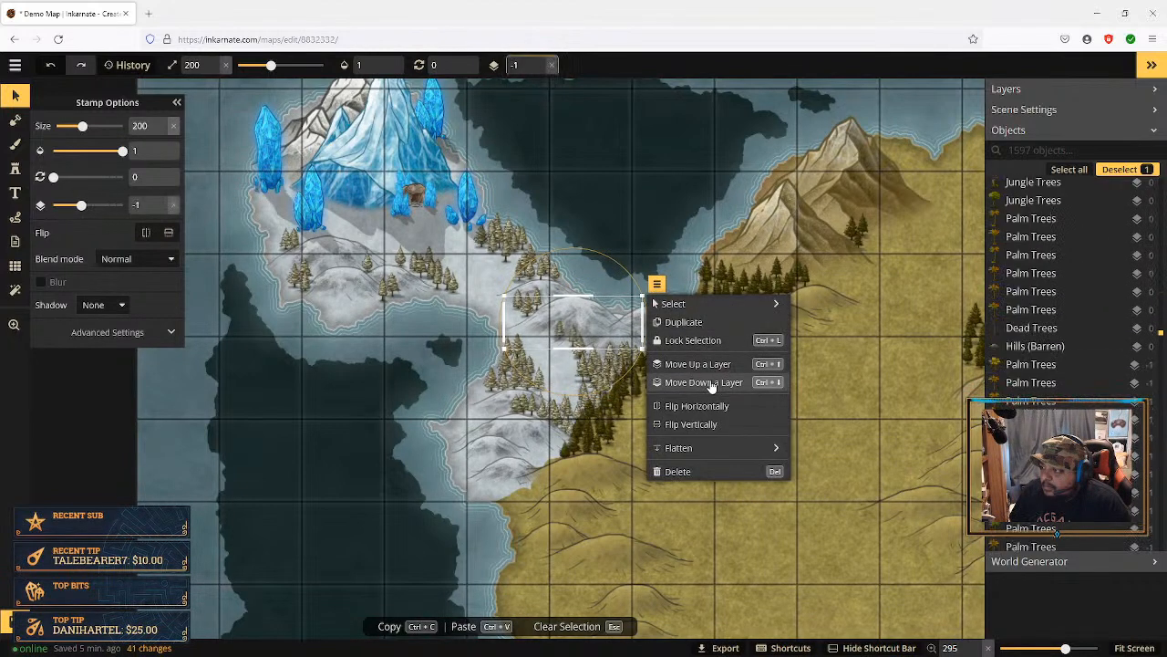
click(712, 385)
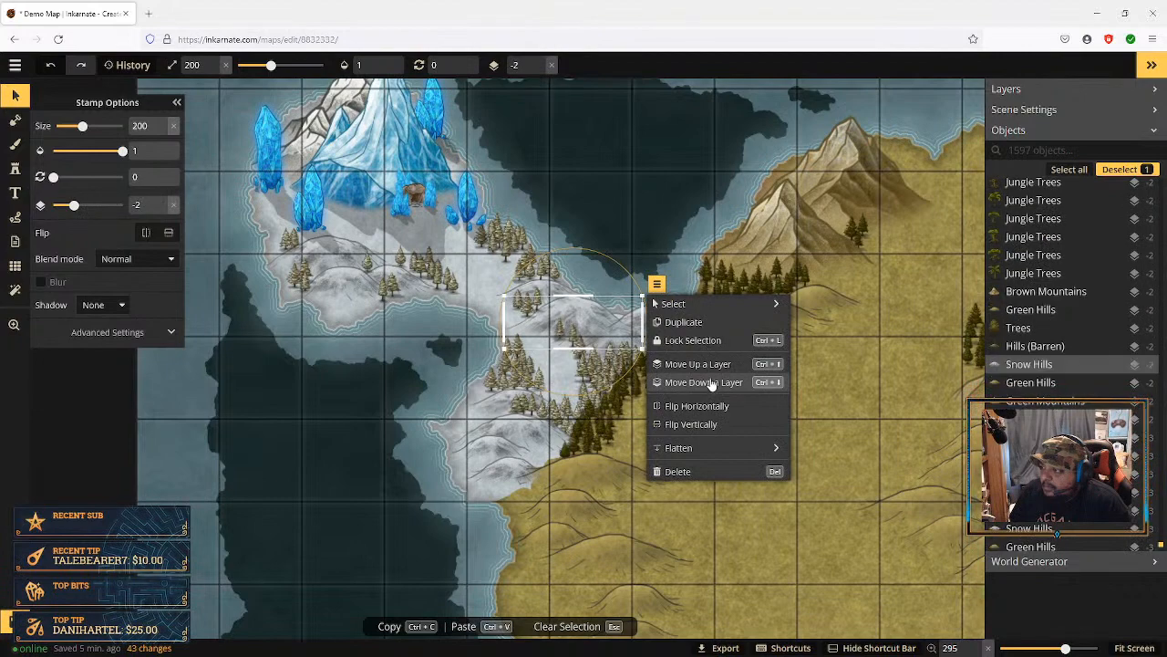
click(698, 364)
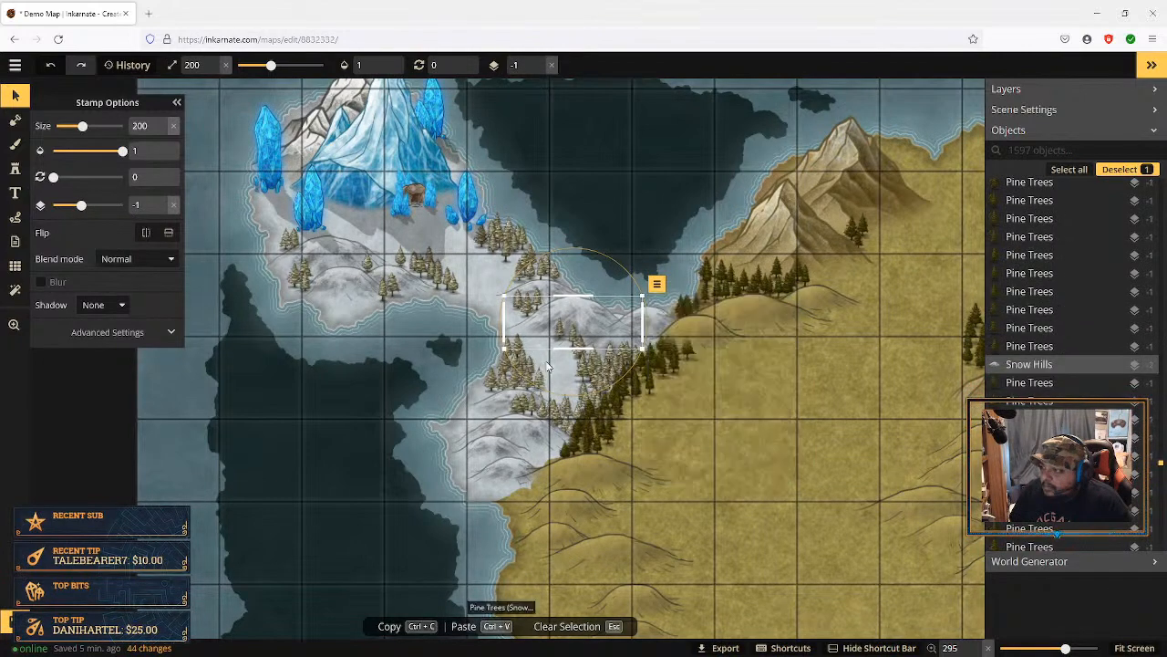
Step: Lower the Snow Hills stamp on the isthmus's northeastern shore, beside the green hills, to layer -2
click(547, 365)
scroll(647, 316, up, 5)
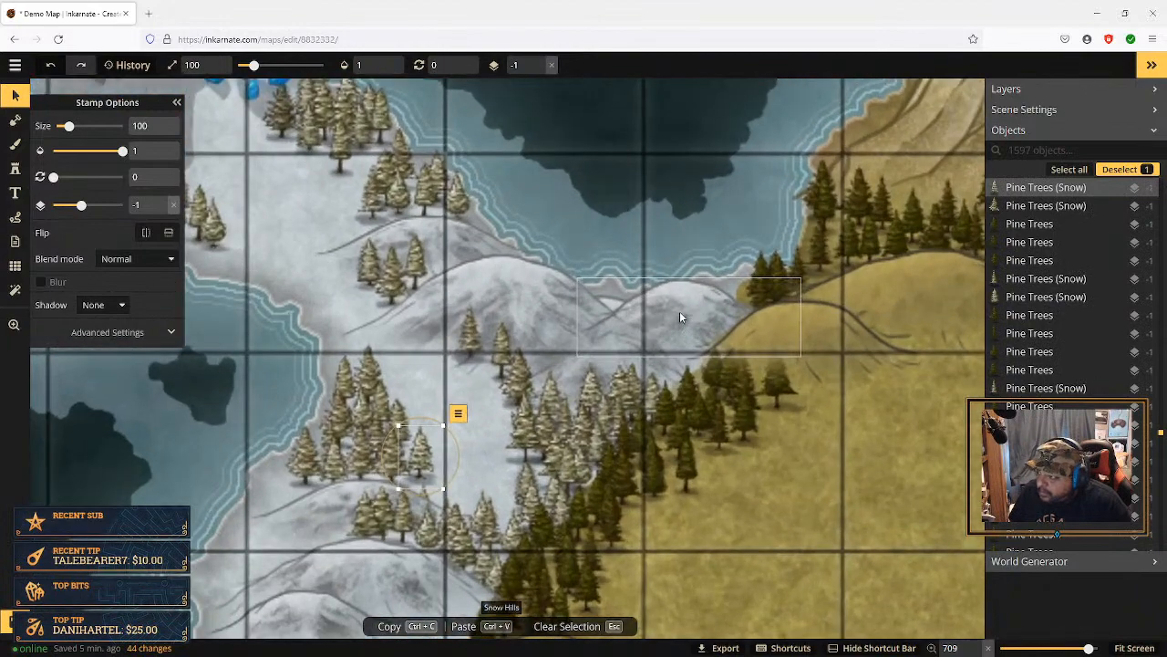
click(680, 316)
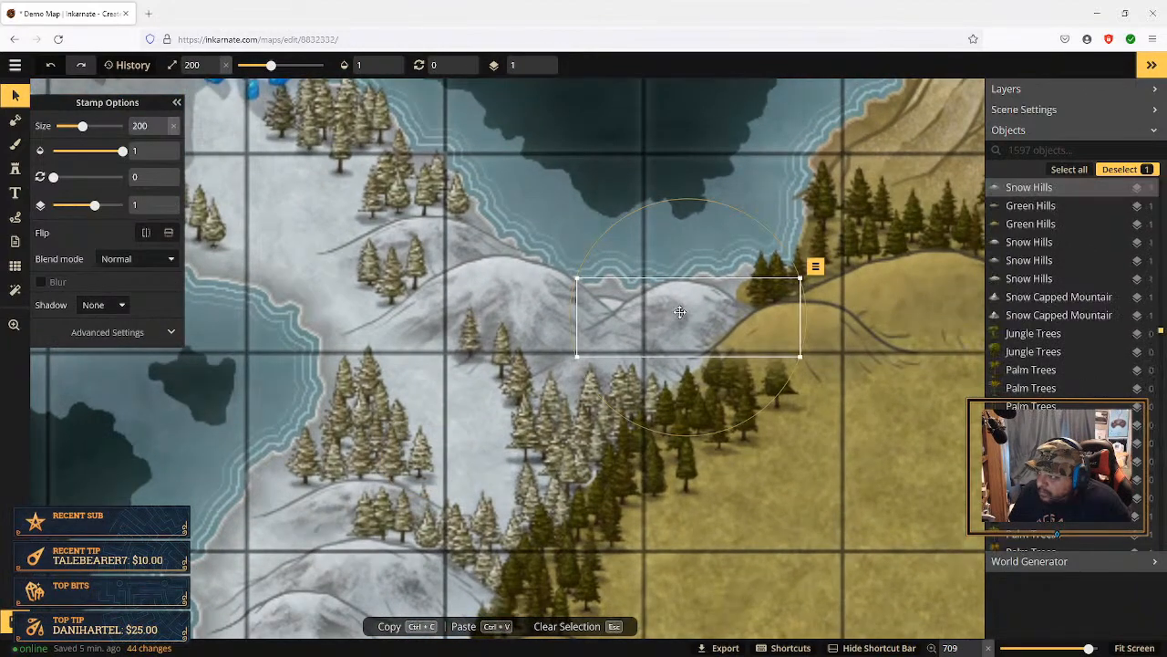
click(815, 266)
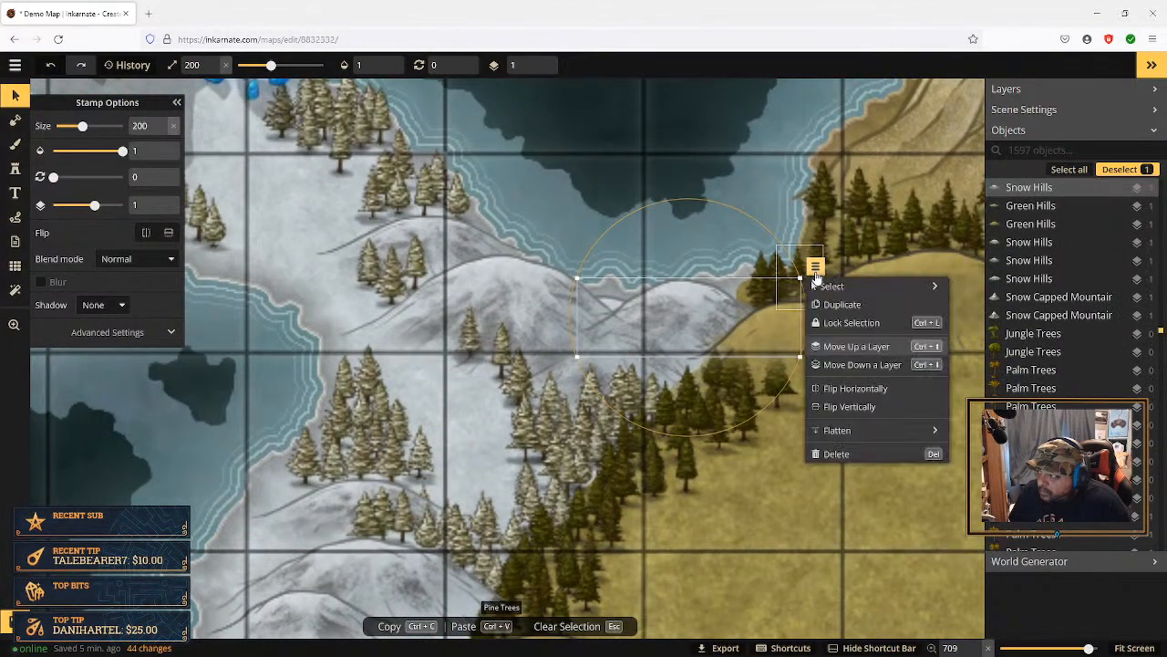
click(852, 366)
click(852, 366)
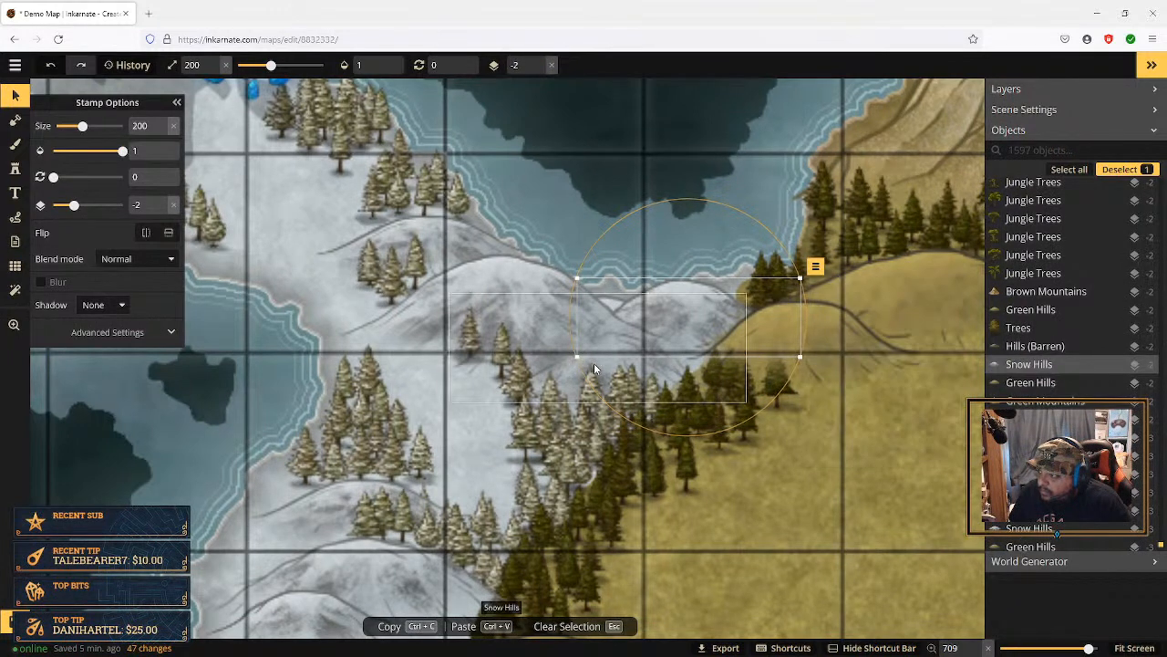
Step: Raise the larger Snow Hills stamp at the isthmus's eastern end to layer -1
click(594, 368)
click(762, 280)
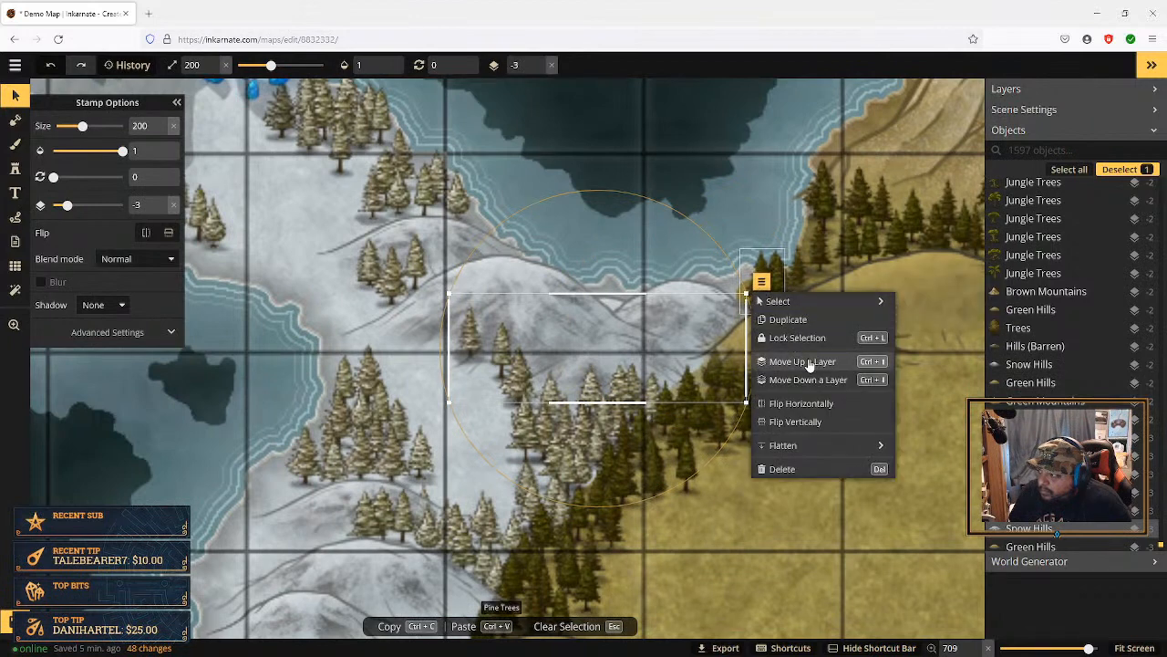
click(809, 364)
click(809, 365)
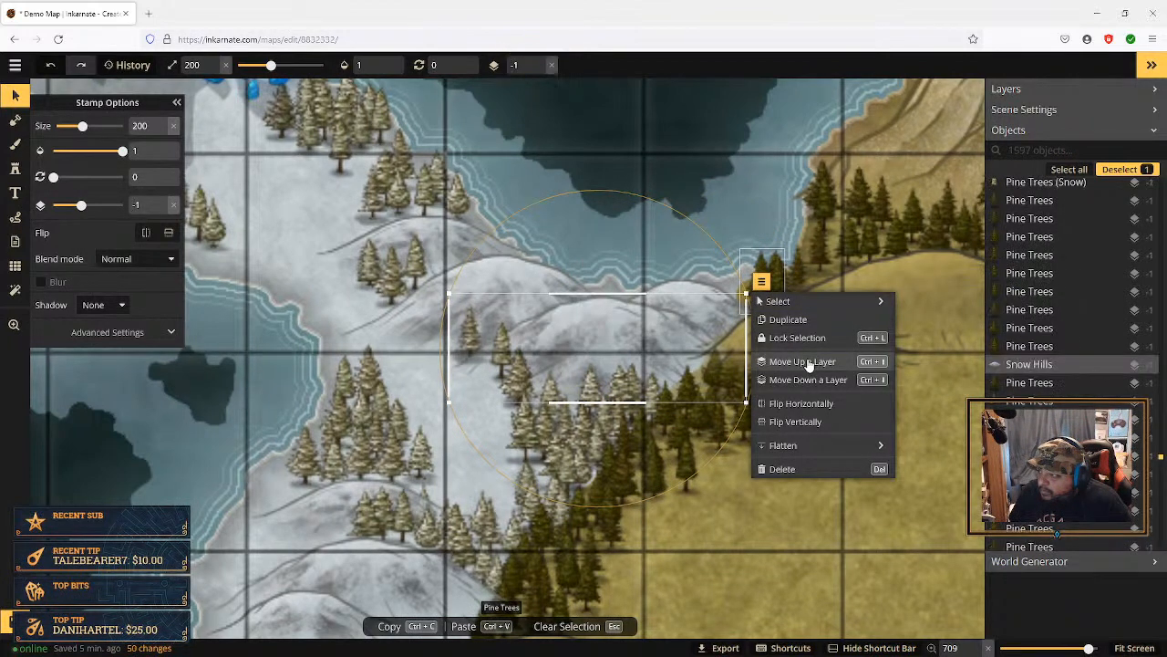
click(809, 365)
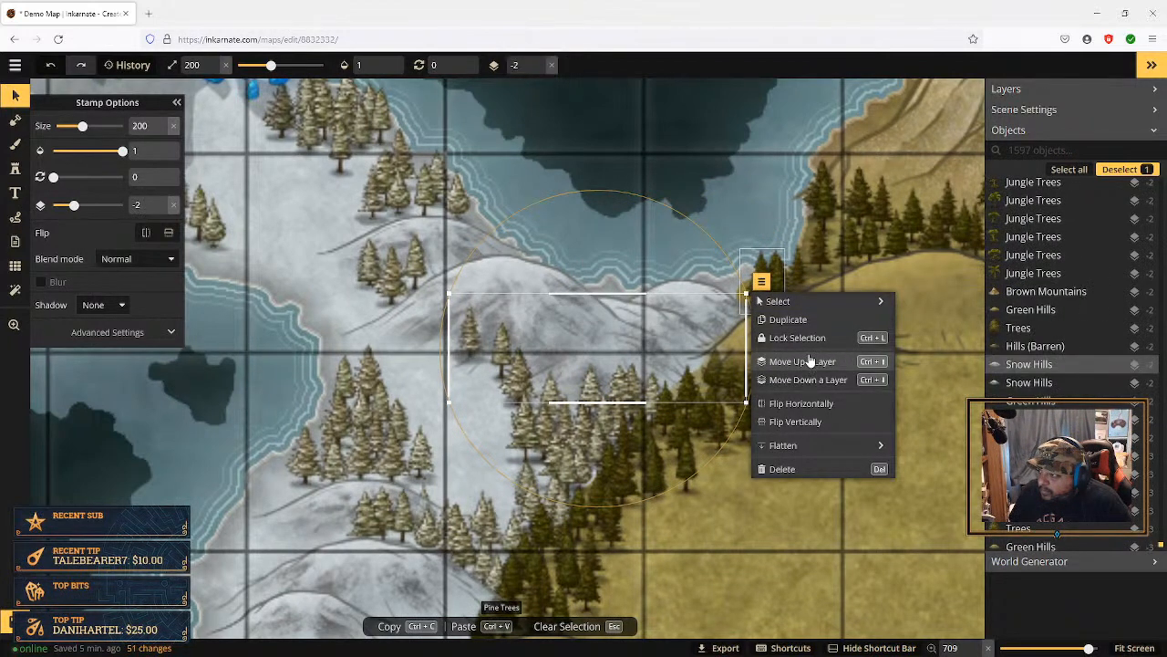
click(809, 362)
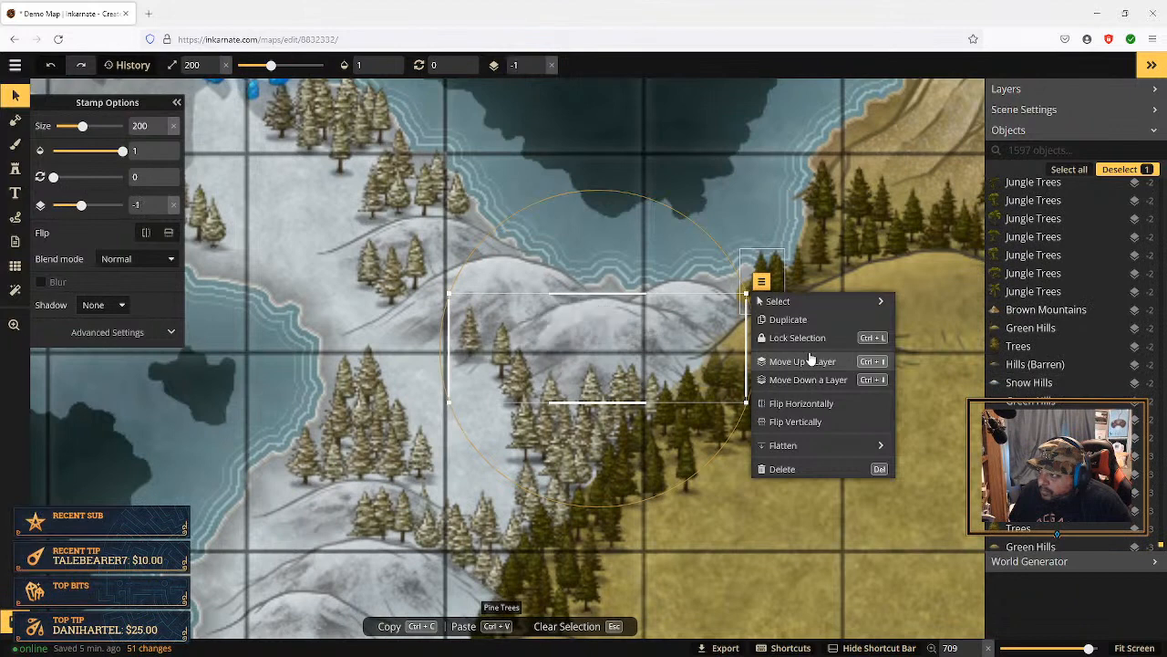
Step: Raise the smaller Snow Hills stamp beside the pine border at the isthmus's eastern end to layer -1
click(606, 367)
click(734, 343)
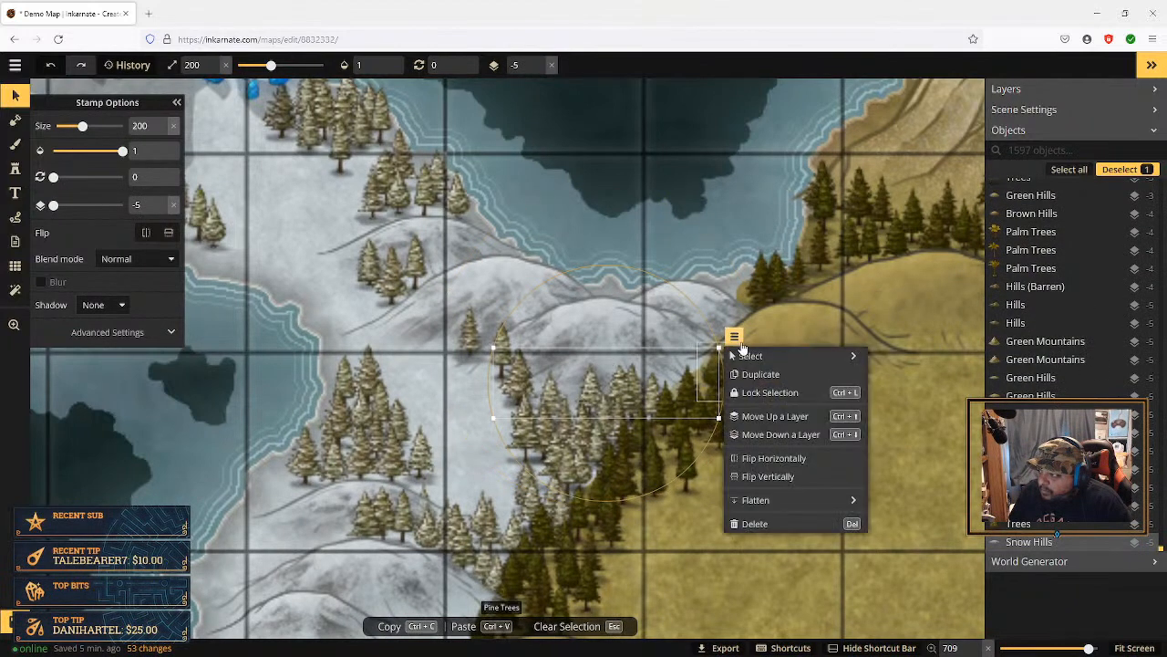
click(768, 420)
click(768, 420)
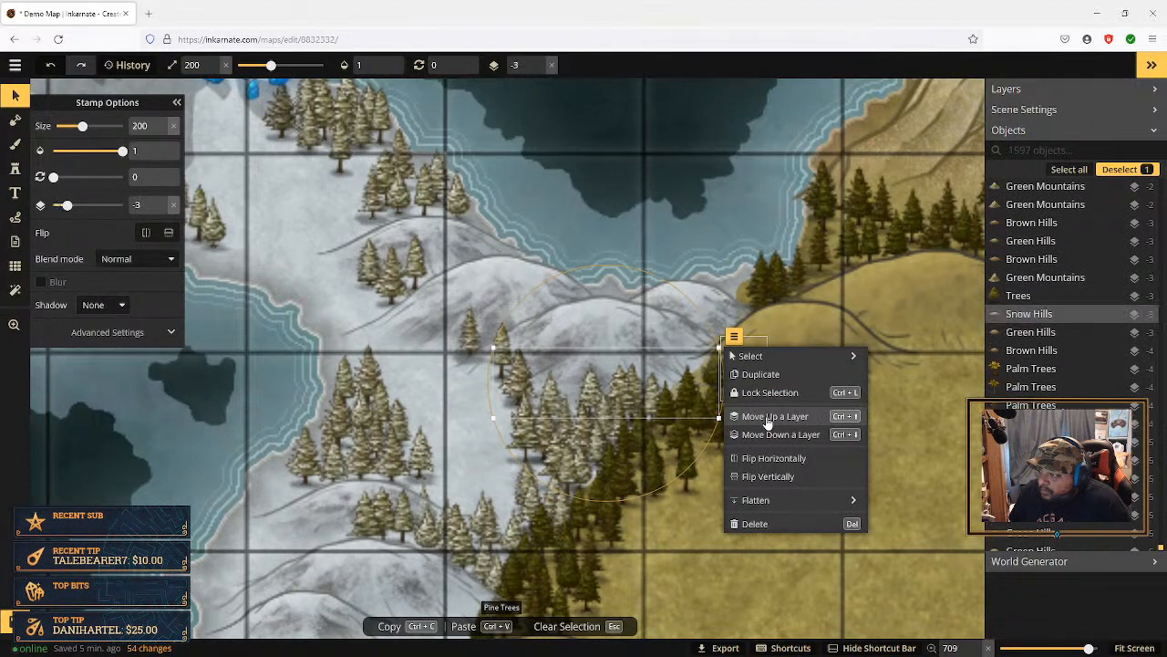
click(768, 419)
click(767, 419)
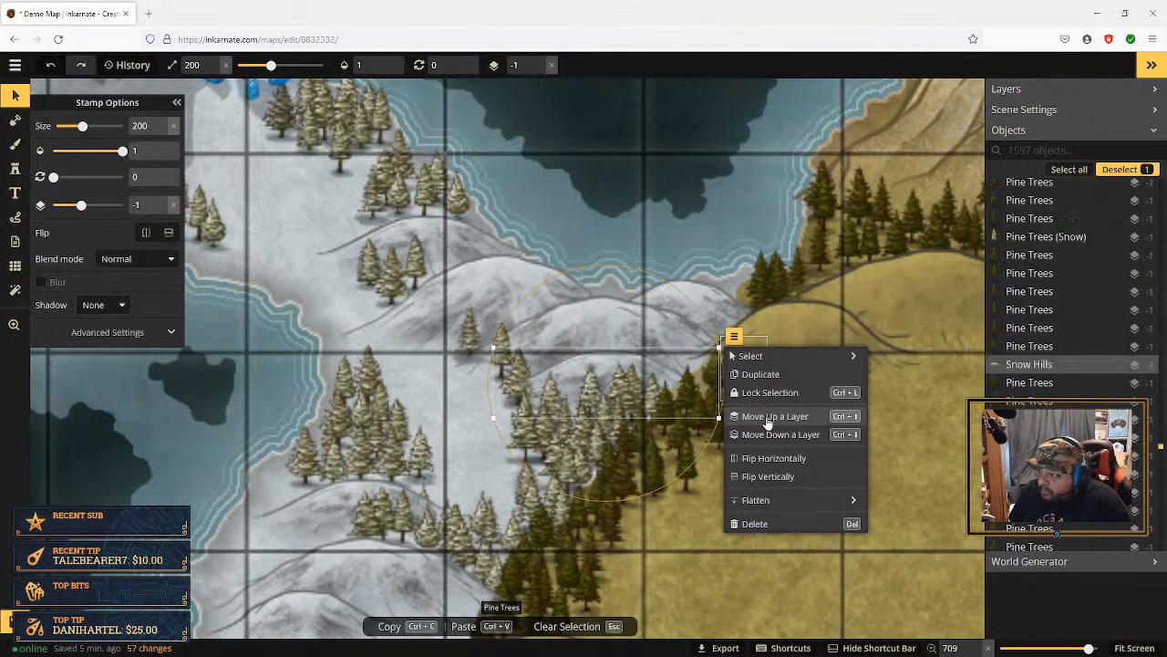
Step: Raise the snowy pine stamp at the western edge of the smaller snow hill to layer 1, and clear the selection
click(523, 388)
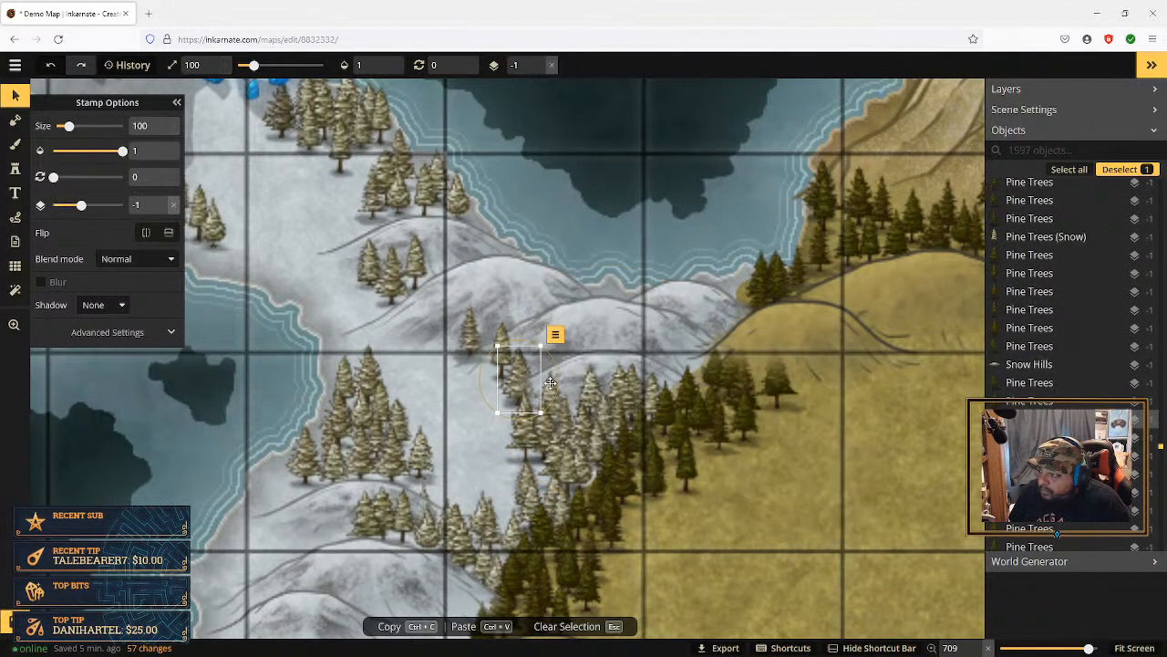
click(554, 339)
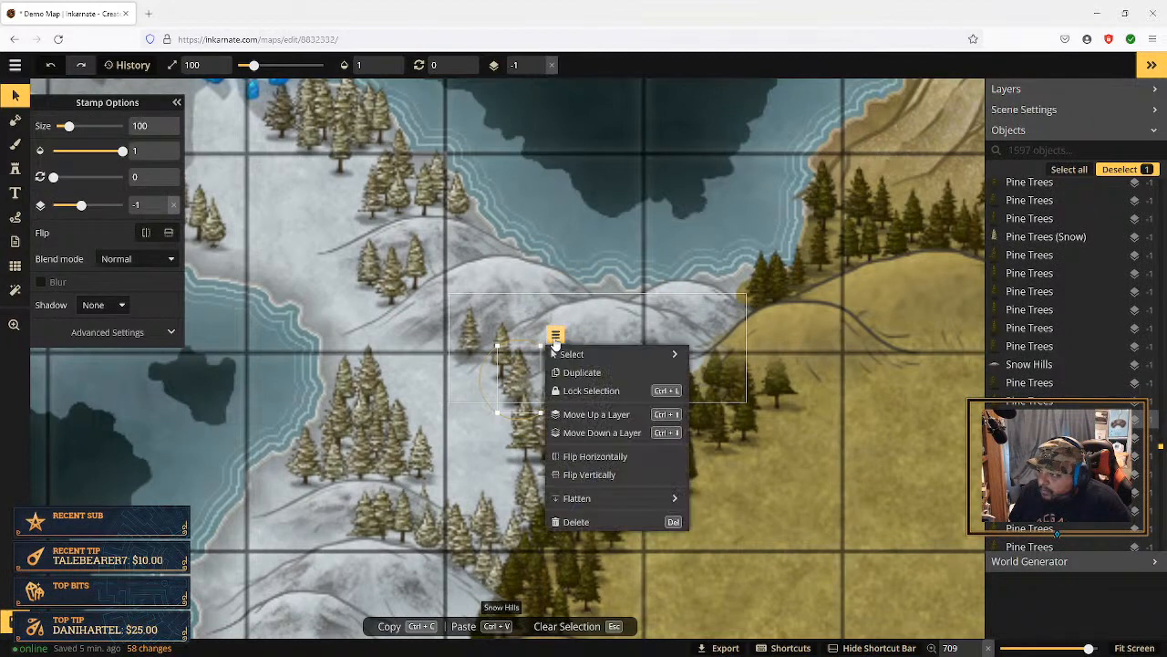
click(616, 418)
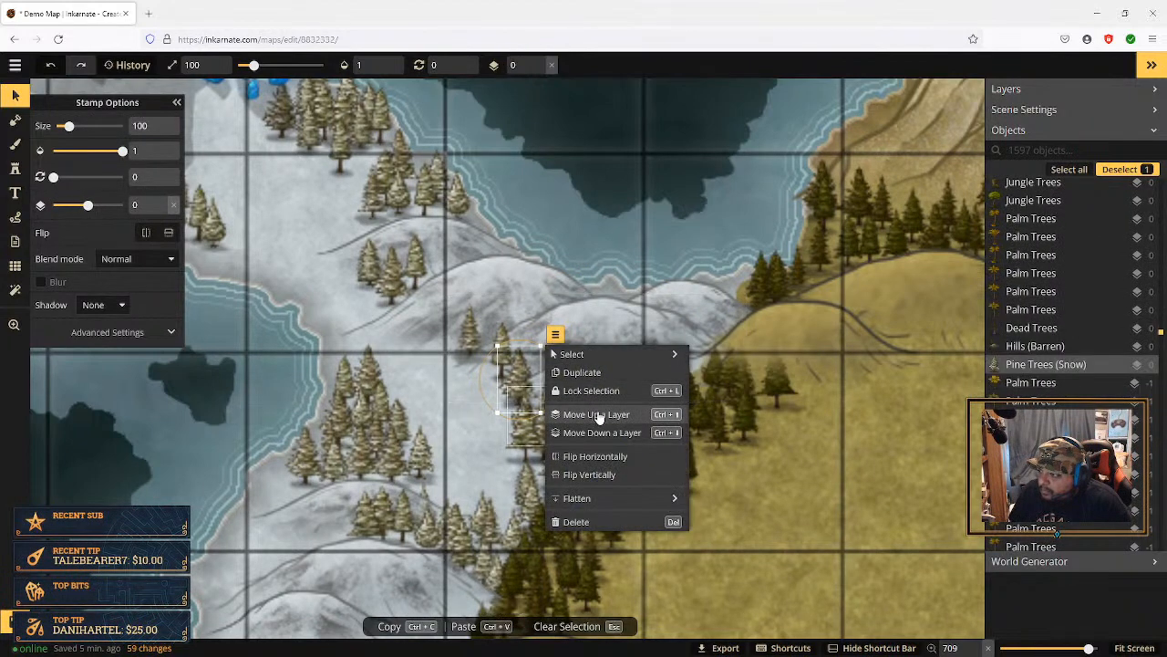
click(598, 417)
click(489, 430)
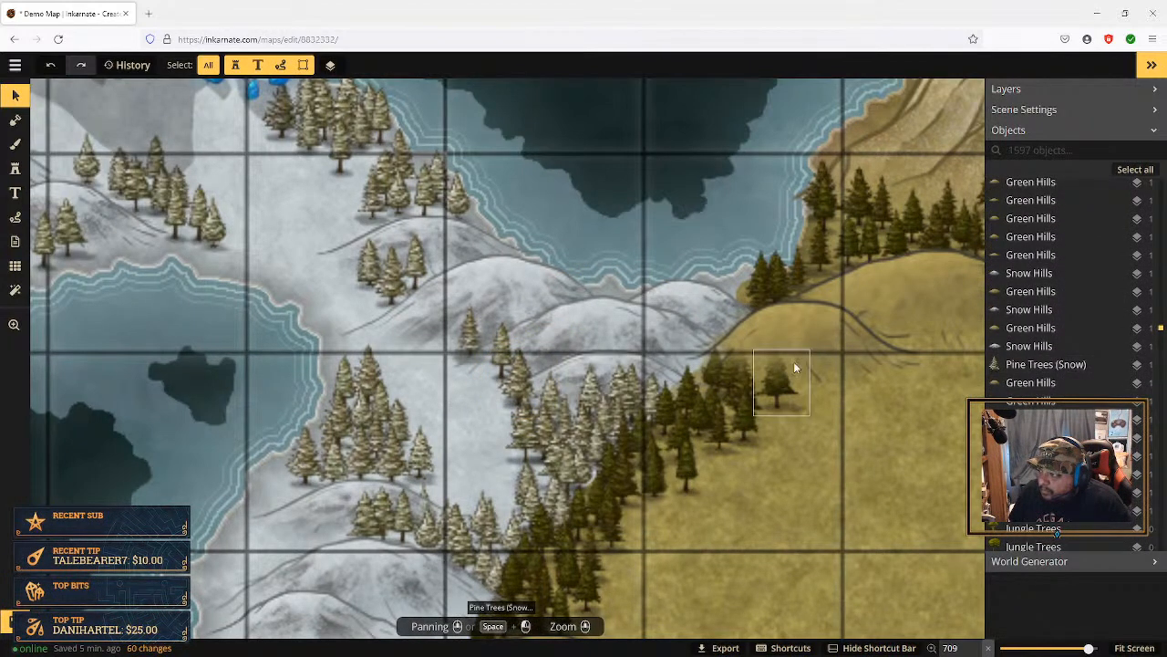
Step: Try lowering the smaller Green Hills stamp at the eastern end of the snow border to layer -1
scroll(793, 362, down, 2)
click(812, 331)
scroll(816, 336, down, 3)
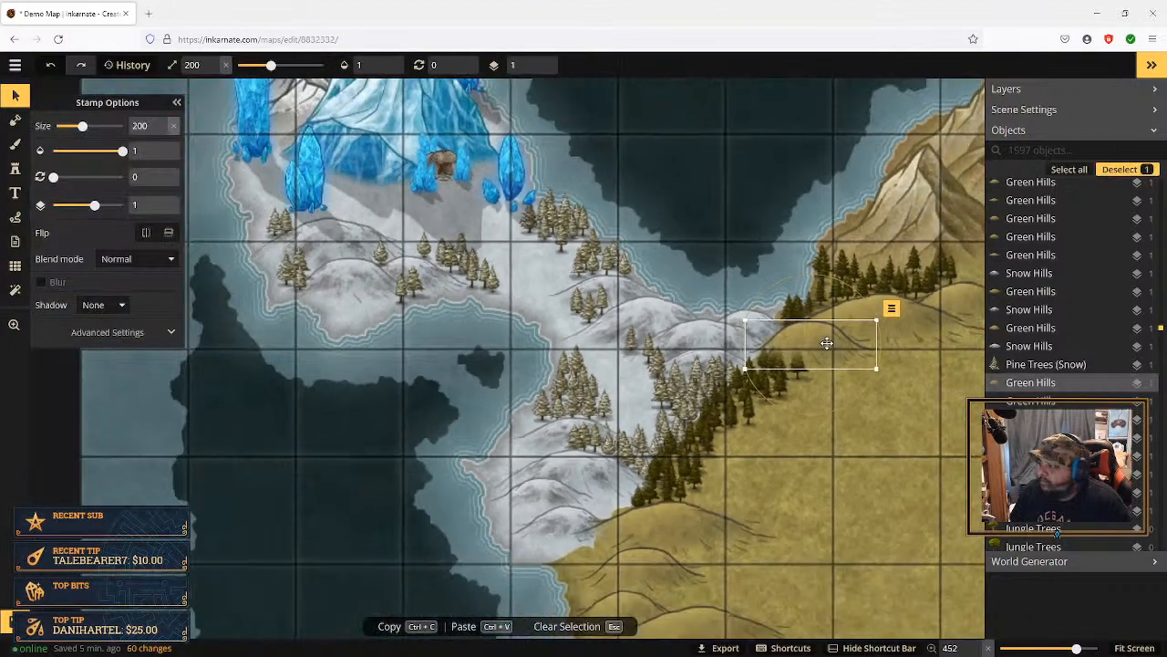
click(891, 311)
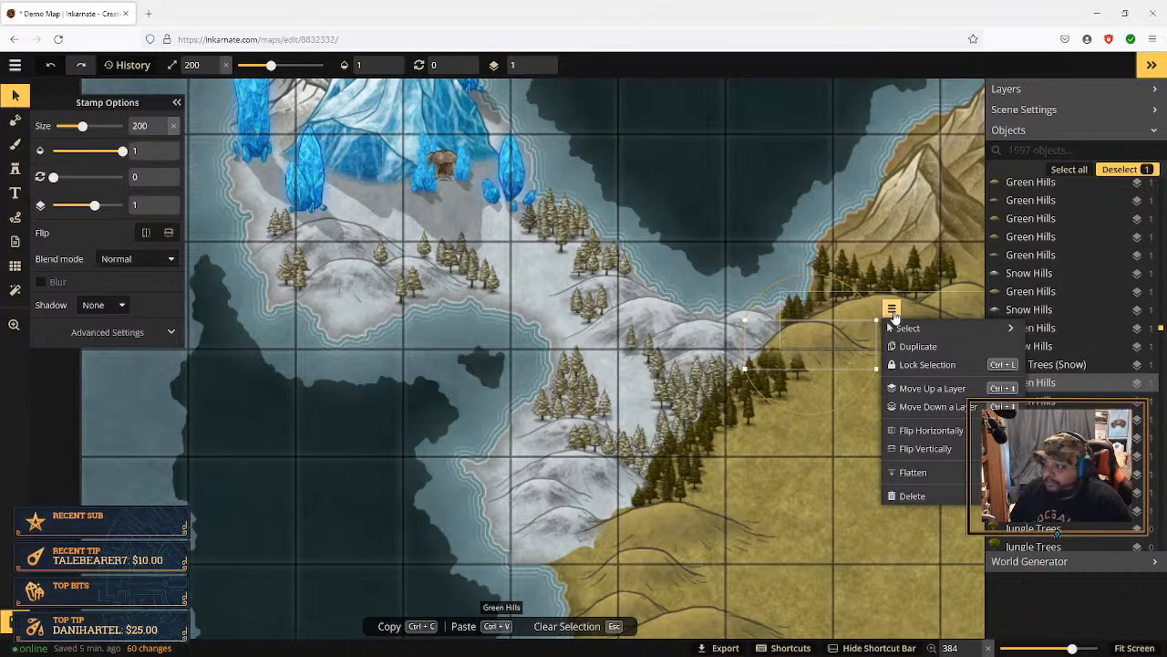
click(935, 406)
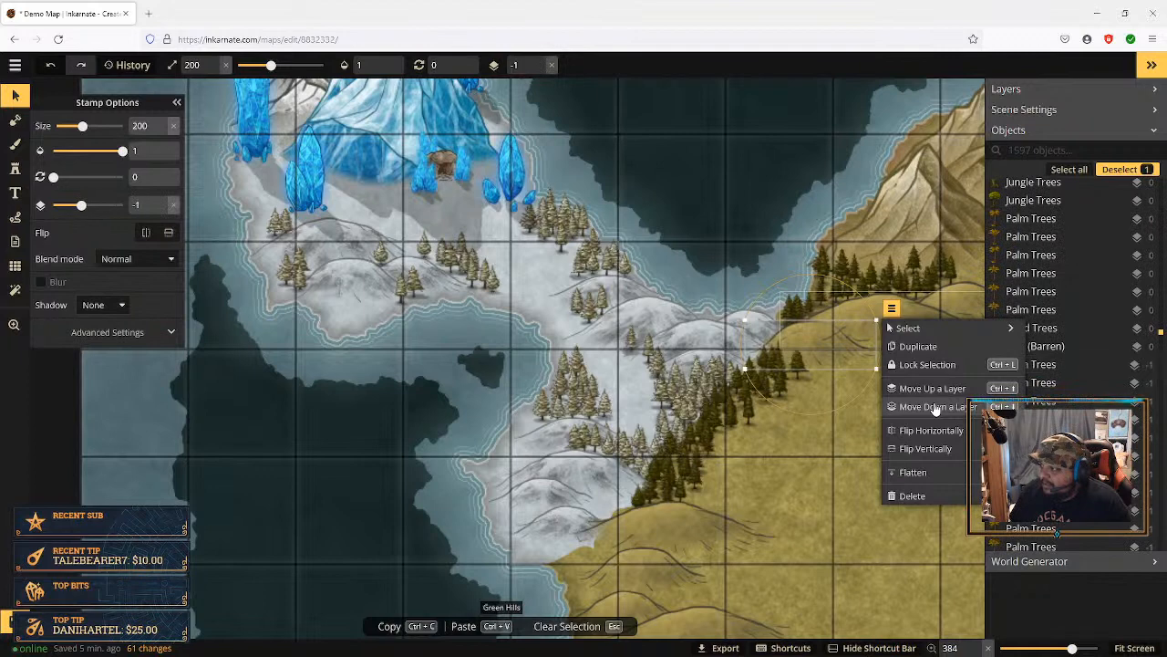
click(934, 407)
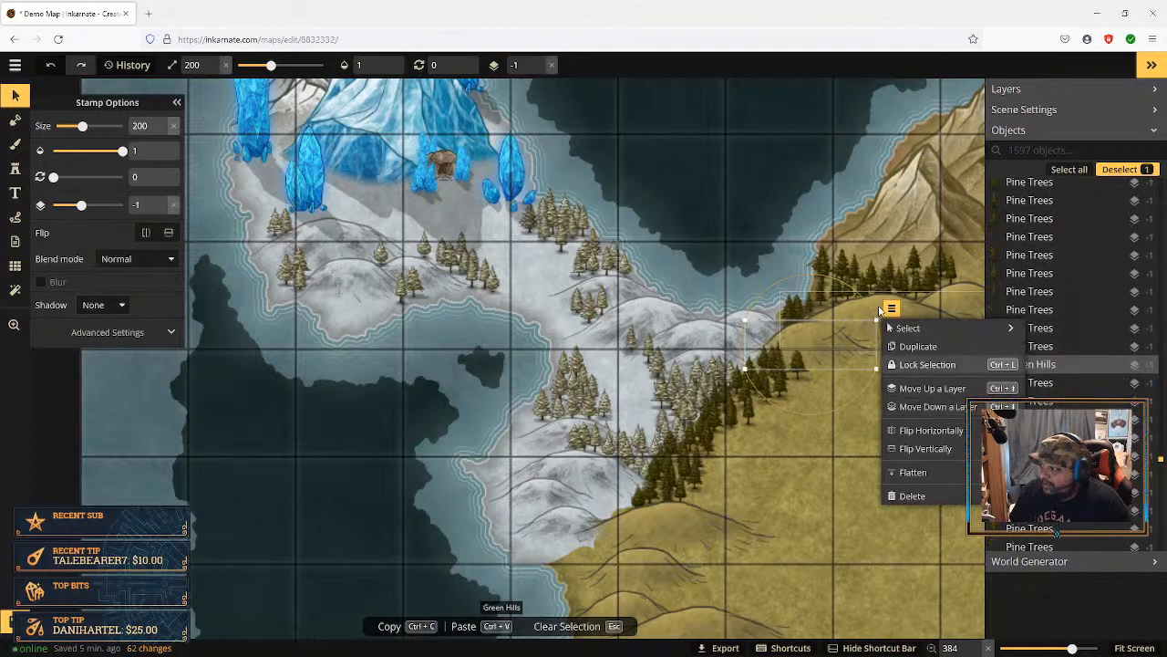
Step: Try the larger Green Hills stamp below the brown mountain on layers 3, 2 and 0, and return it to layer 1
click(919, 314)
click(919, 314)
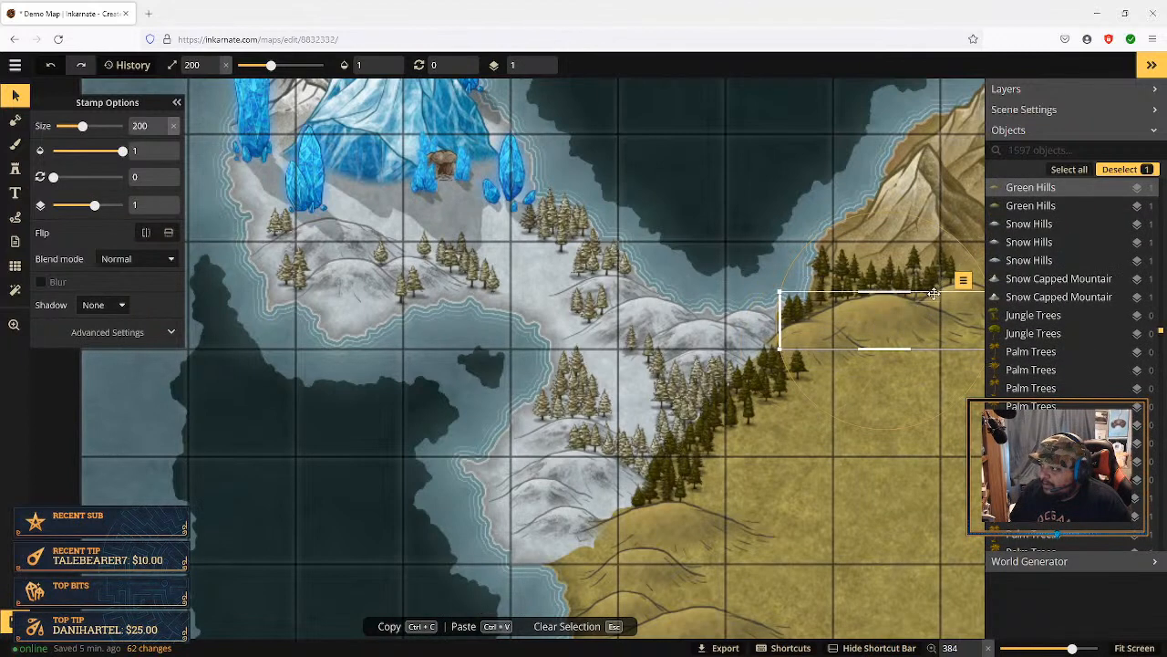
click(963, 280)
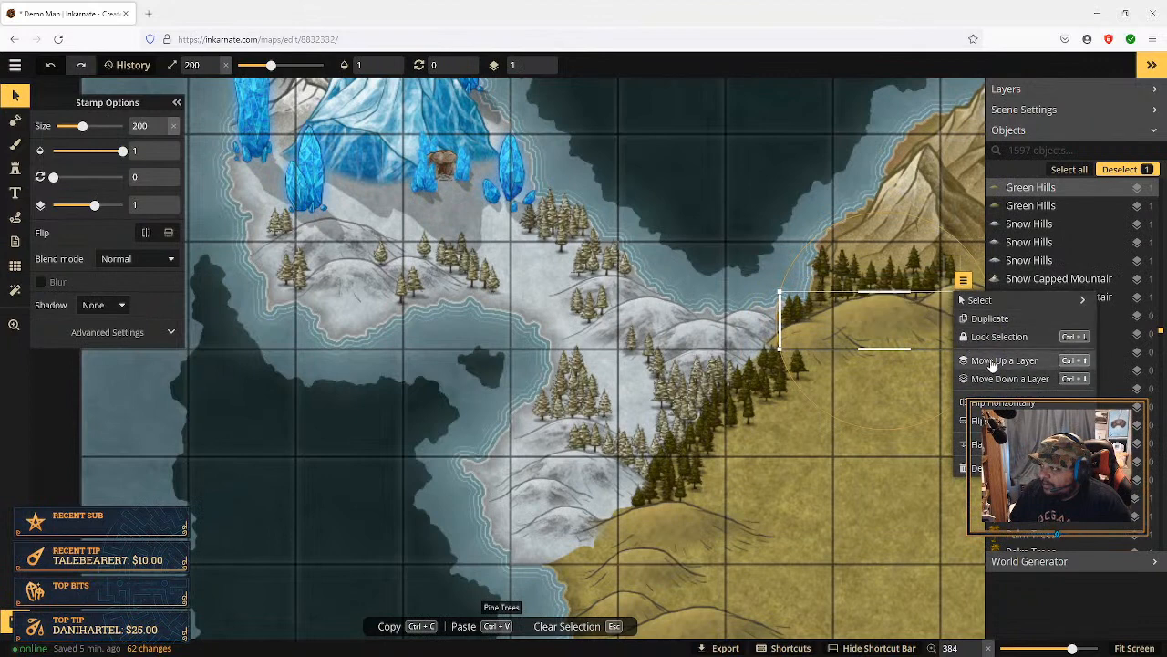
click(992, 363)
click(992, 364)
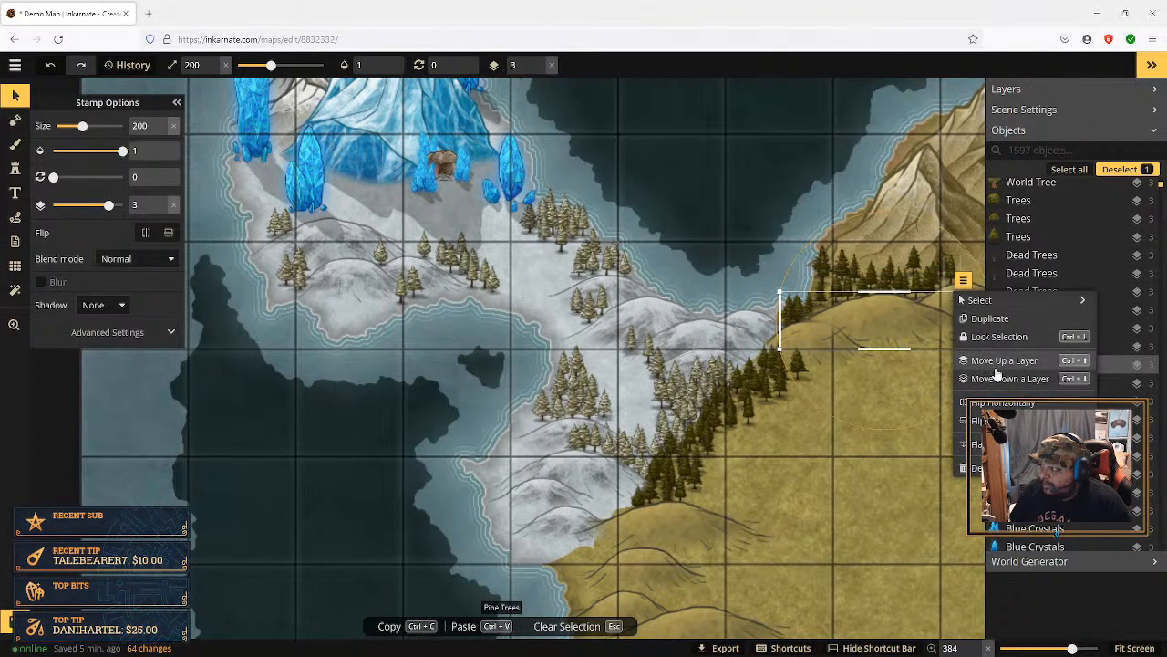
click(997, 378)
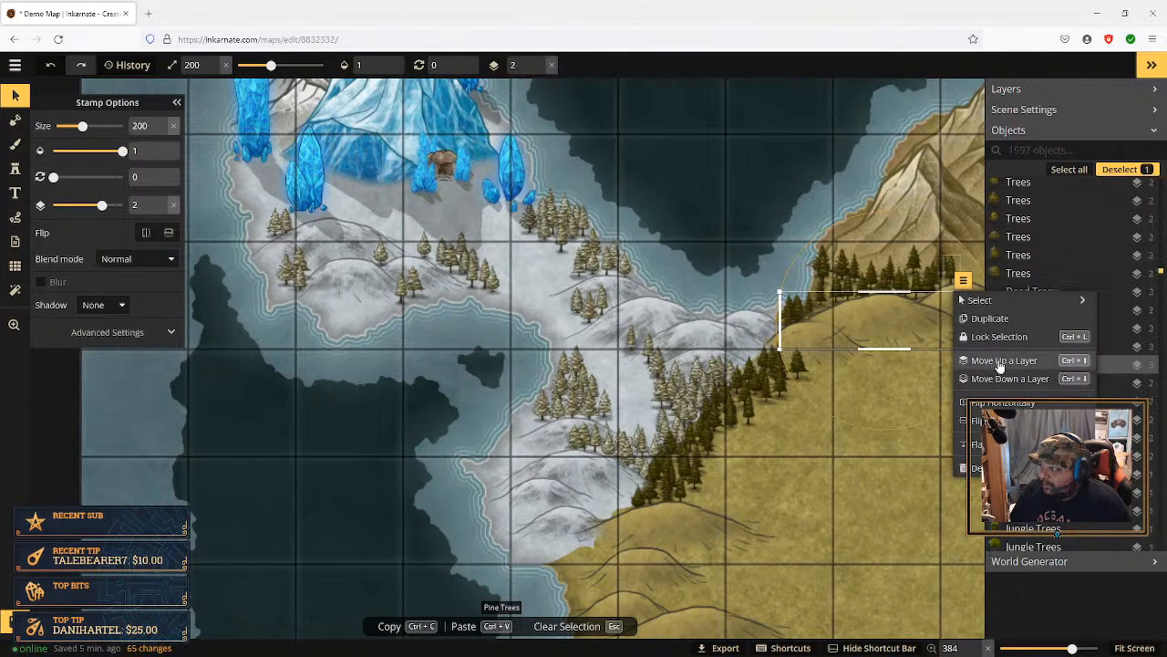
click(1003, 378)
click(1003, 379)
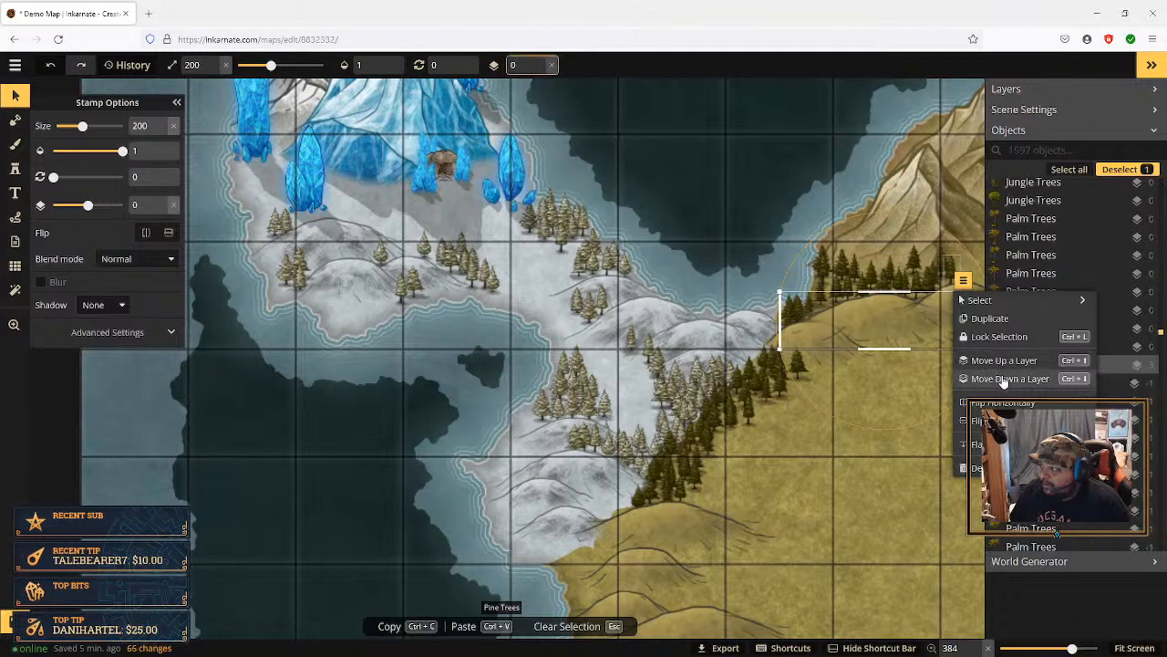
click(1003, 361)
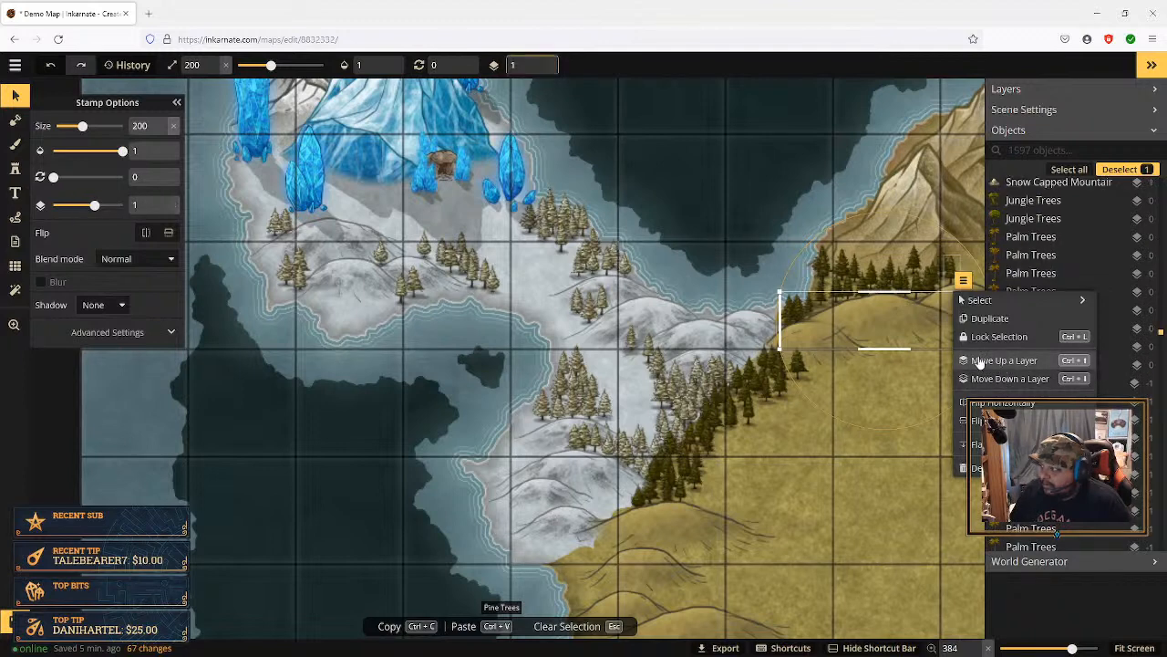
Step: Set the smaller Green Hills stamp beside the snow border to layer 0
click(831, 358)
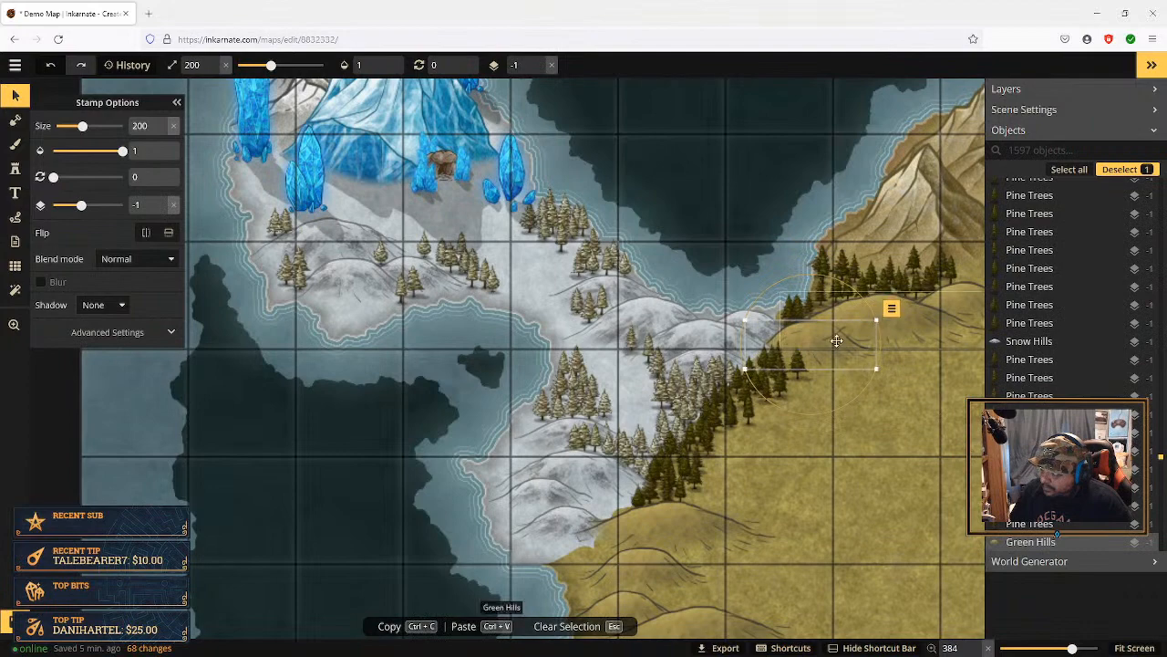
click(891, 309)
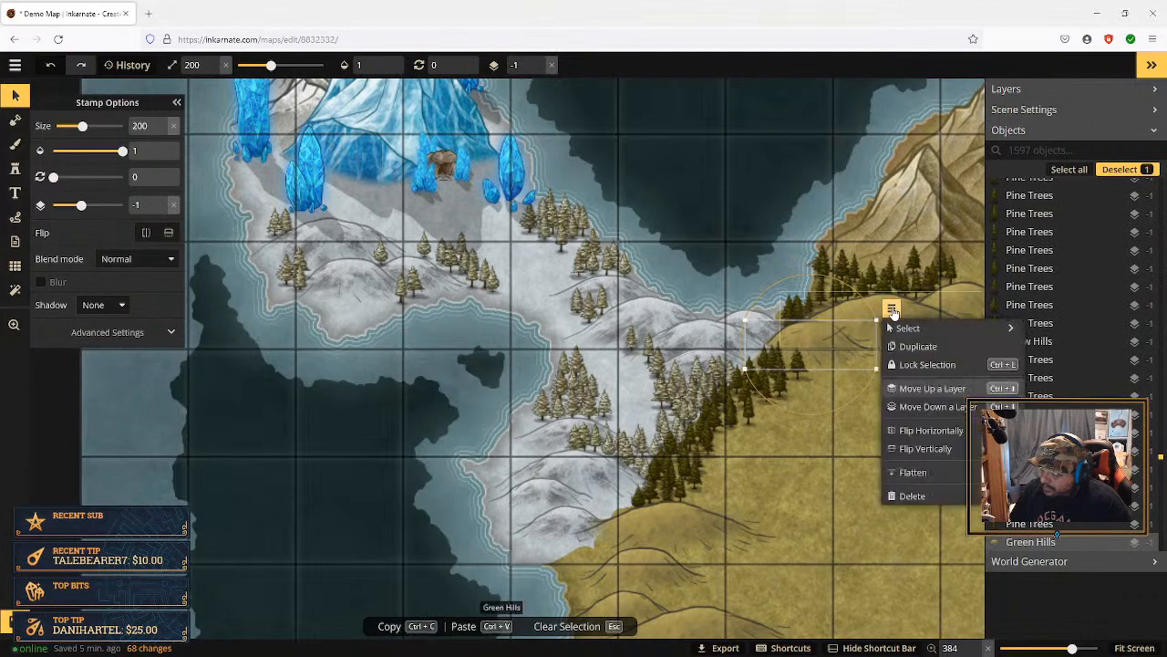
click(939, 389)
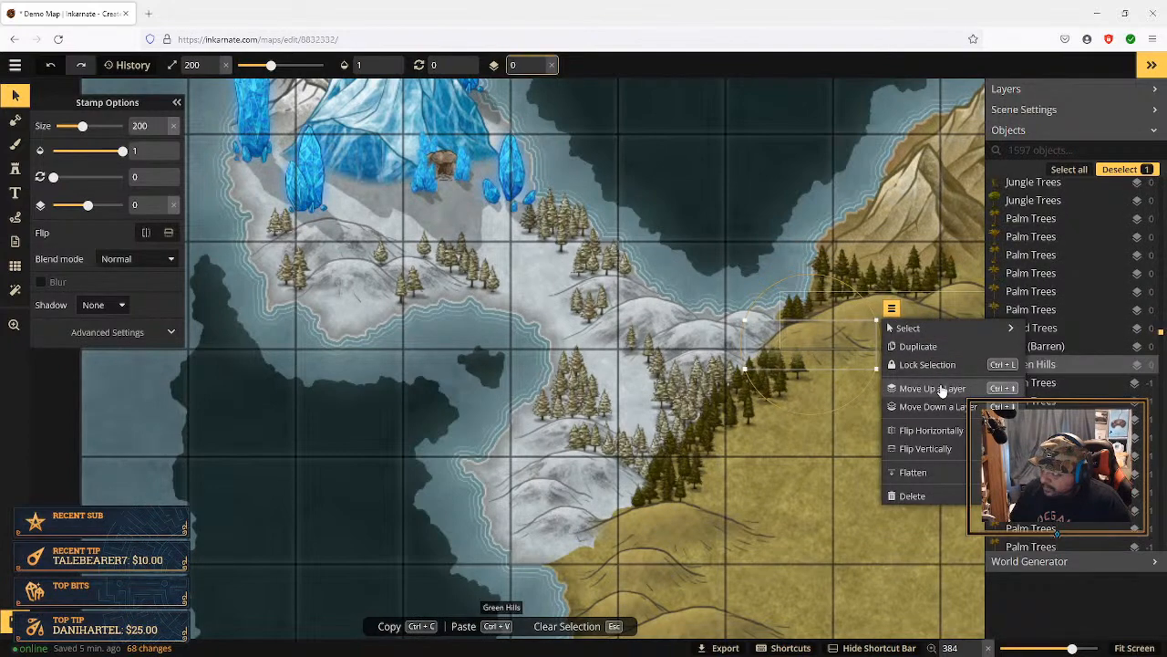
Step: Raise two neighbouring Pine Trees stamps at the foot of the smaller Green Hills to layer 2
click(782, 360)
click(807, 330)
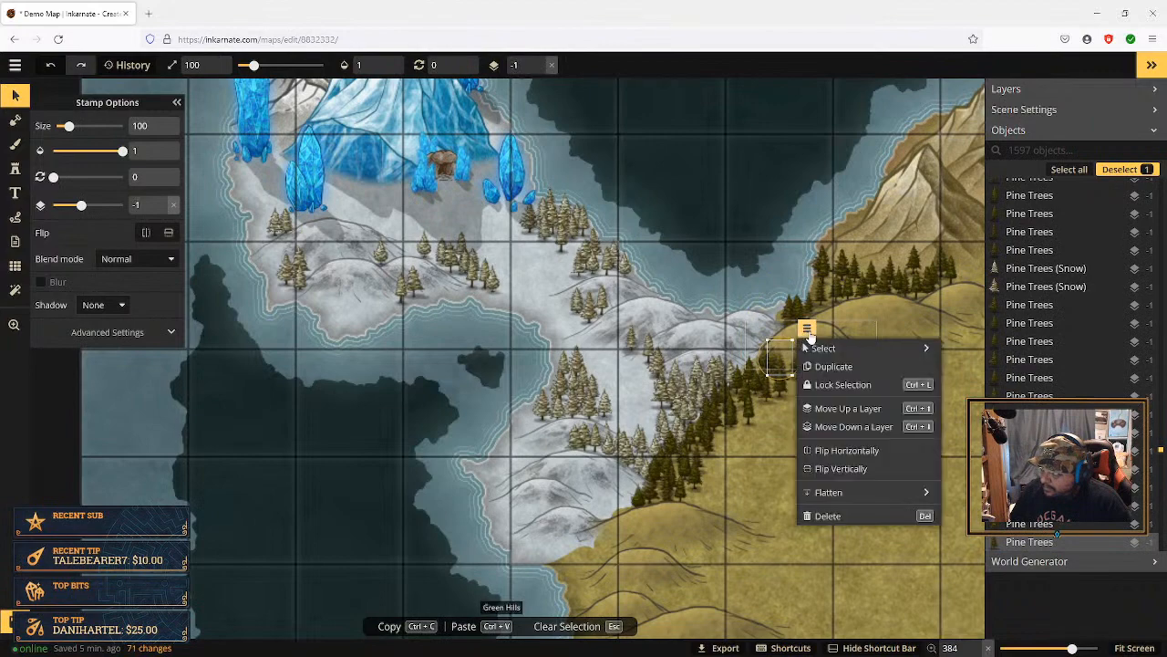
click(850, 408)
click(853, 409)
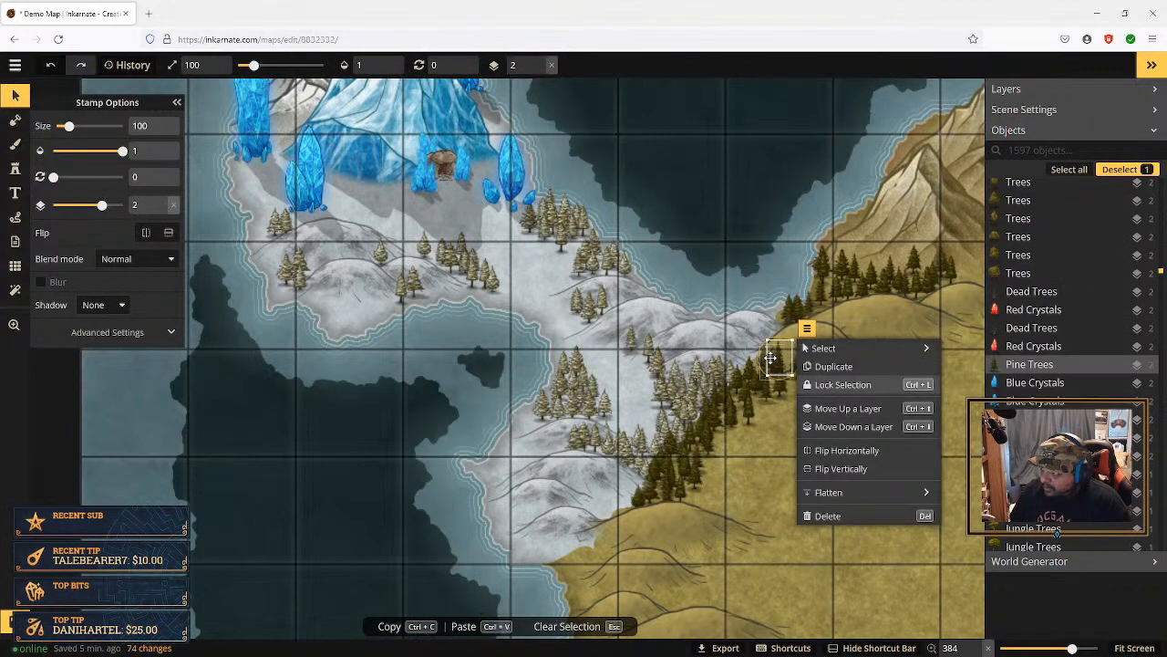
click(771, 362)
click(796, 337)
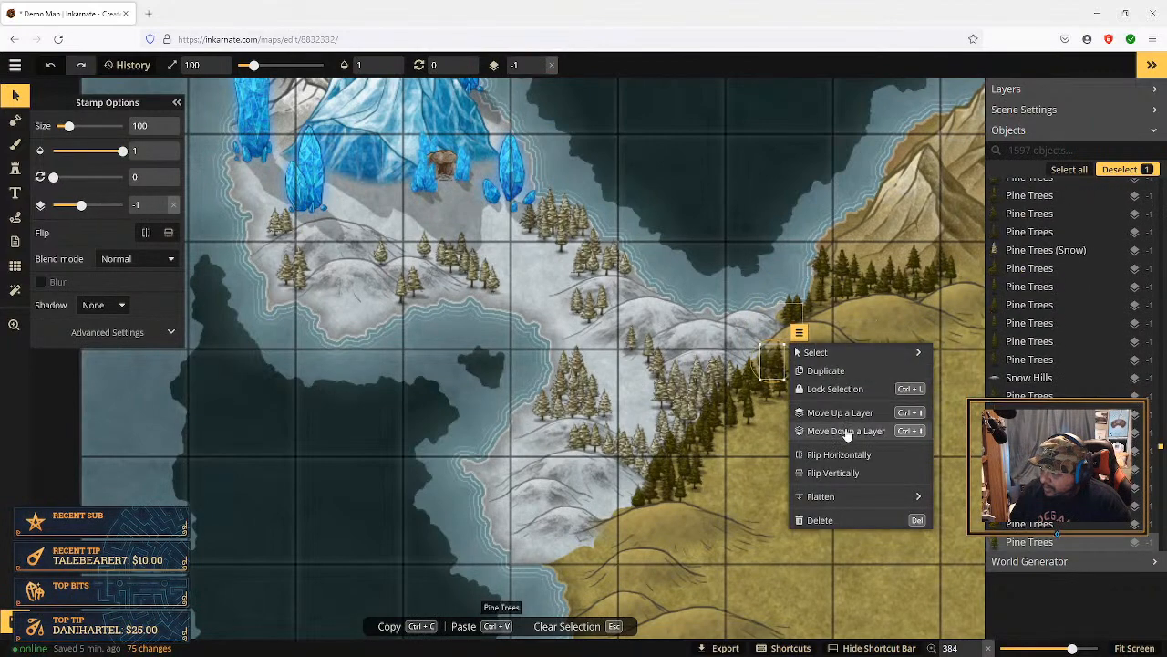
click(849, 412)
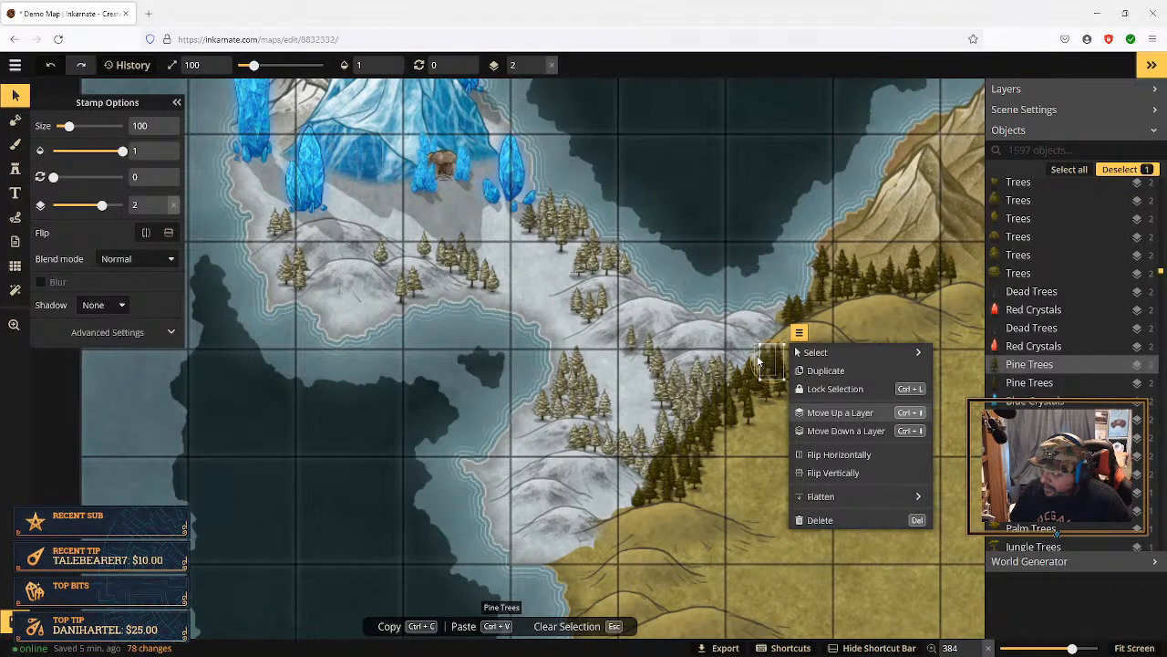
Step: Raise the Pine Trees stamp just west of the two raised pines to layer 1, and clear the selection
click(762, 358)
click(790, 332)
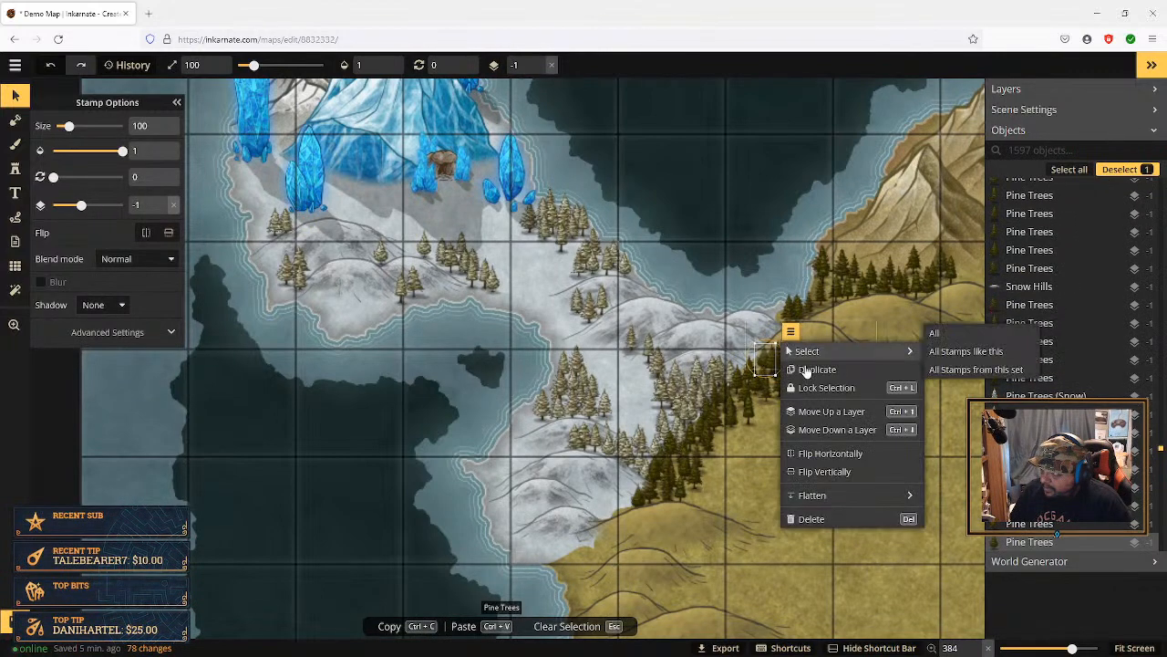
click(829, 413)
click(759, 413)
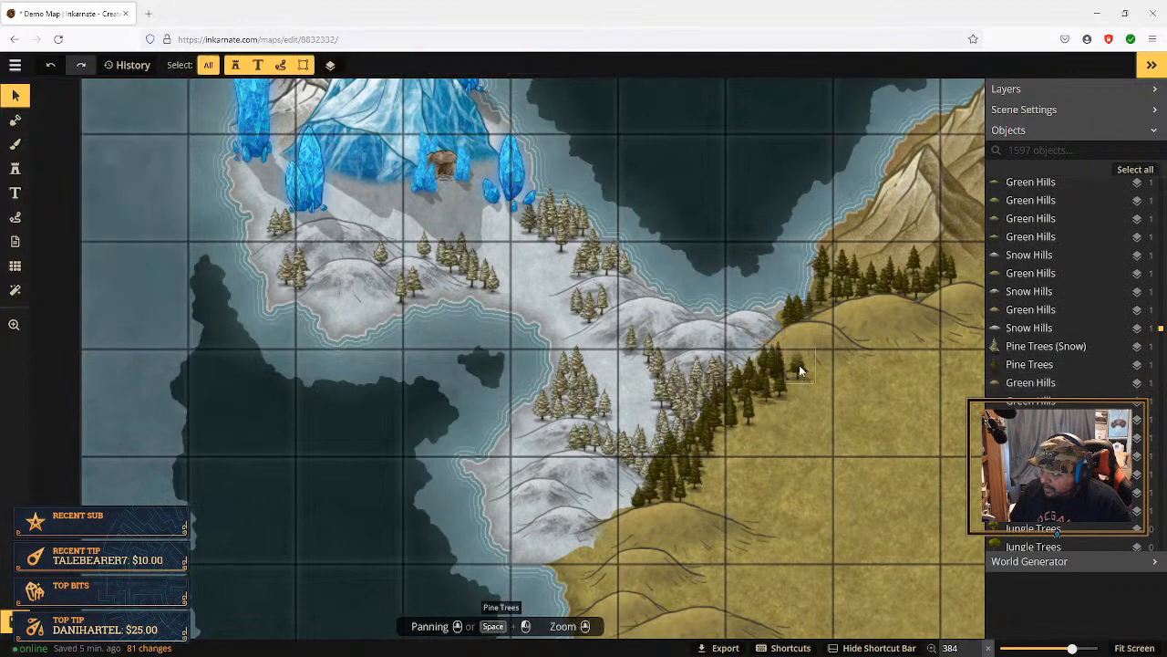
Step: Raise the easternmost Pine Trees stamp at the foot of the smaller Green Hills to layer 4, and clear the selection
click(799, 365)
click(832, 339)
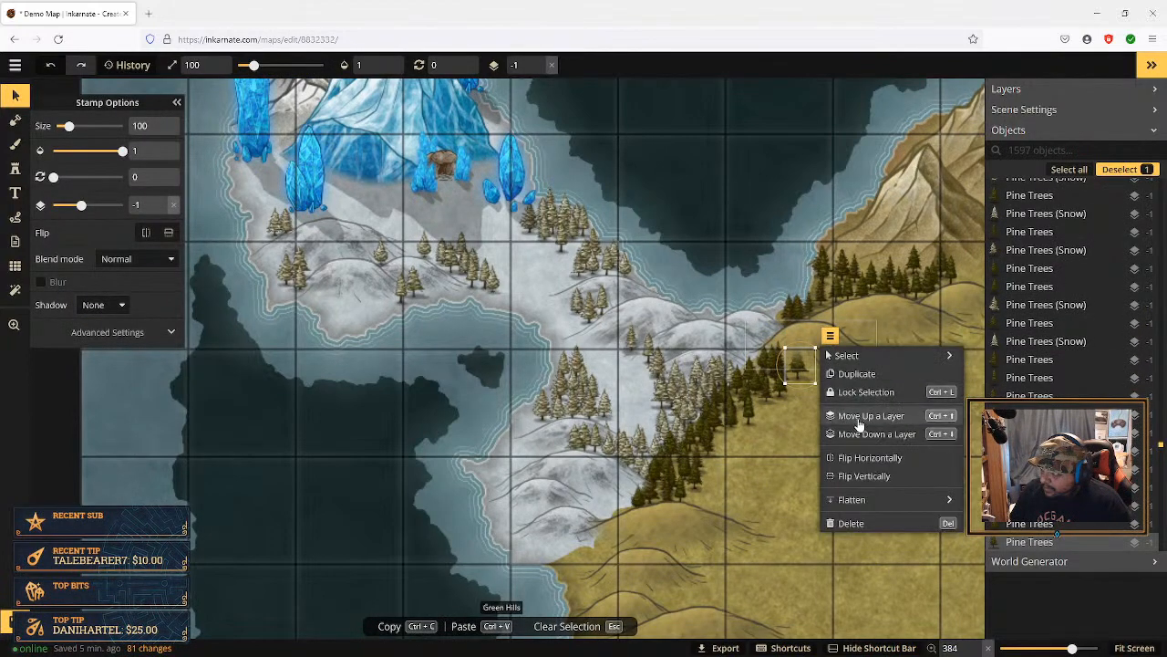
click(857, 418)
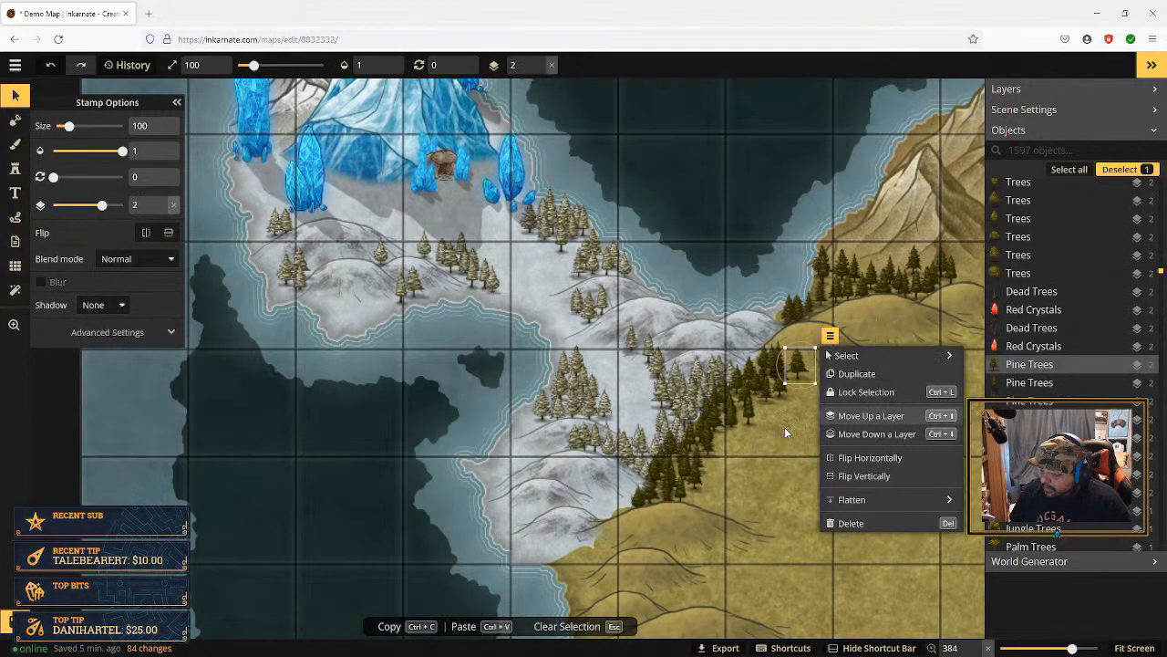
click(786, 426)
click(798, 369)
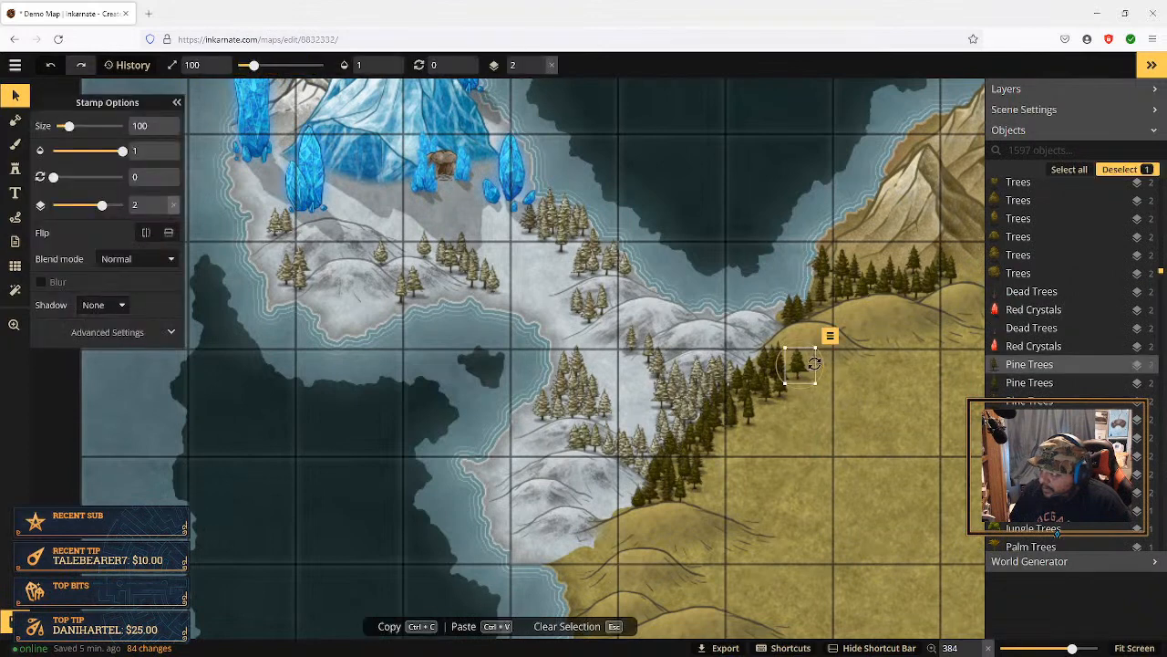
click(830, 336)
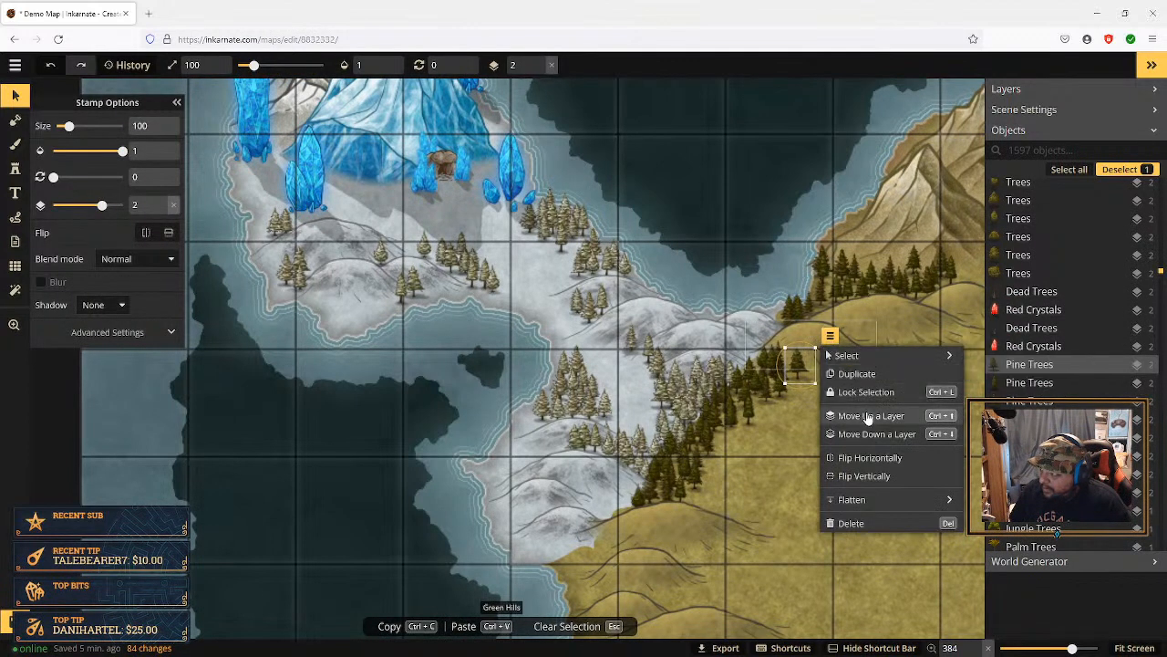
click(868, 418)
click(868, 418)
click(805, 417)
click(805, 418)
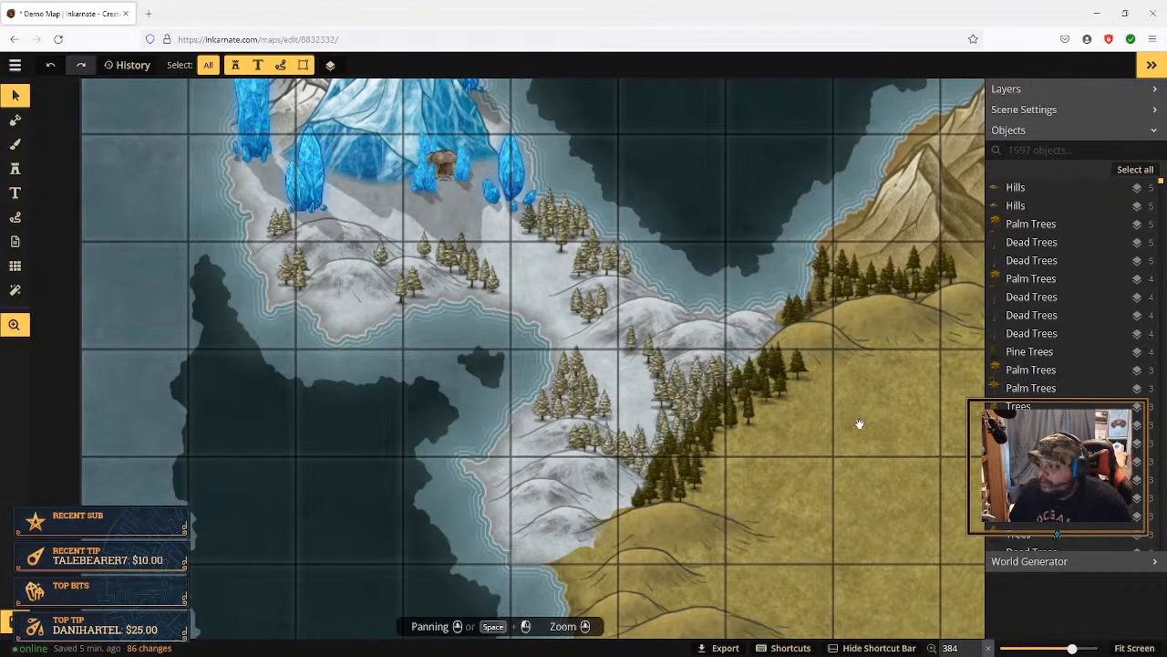
Step: Move the Green Hills stamp just south of the snow border pines slightly east, and clear the selection
drag(860, 422, 903, 328)
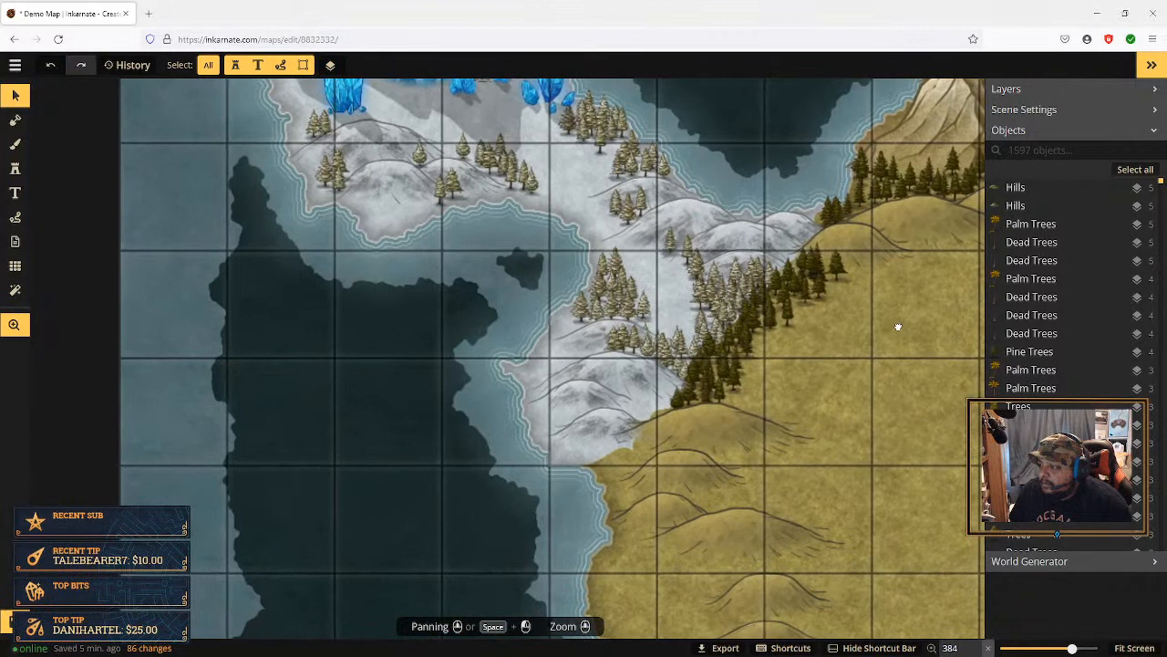
click(714, 428)
drag(703, 425, 727, 428)
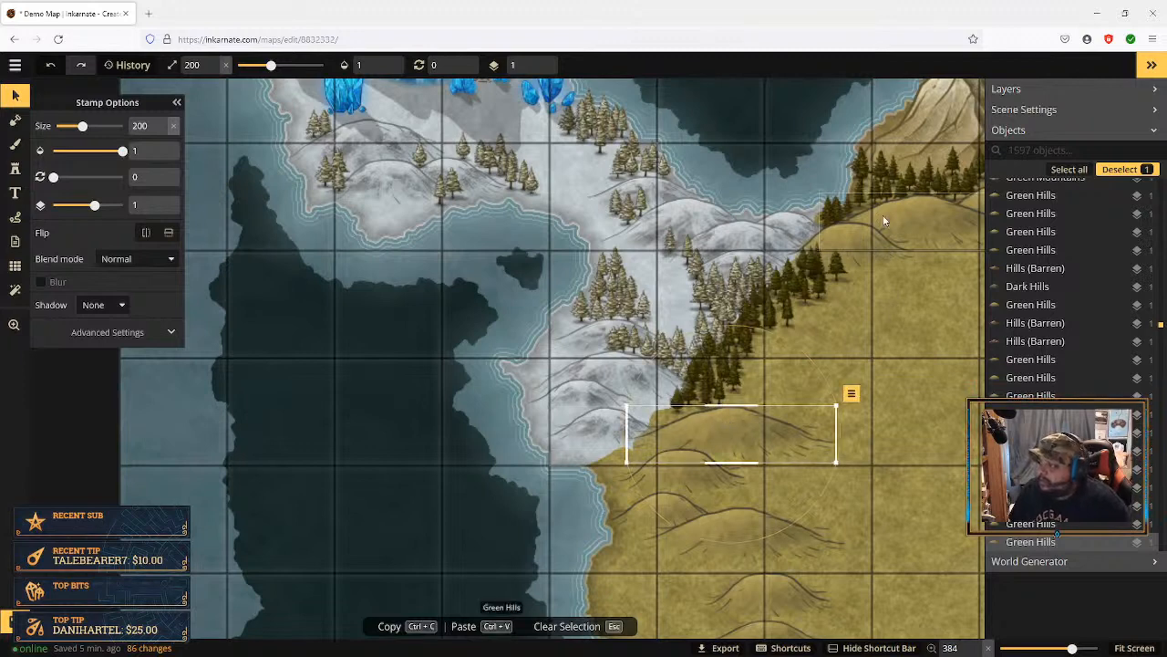
key(space)
drag(909, 355, 638, 367)
scroll(737, 364, down, 1)
scroll(739, 360, down, 3)
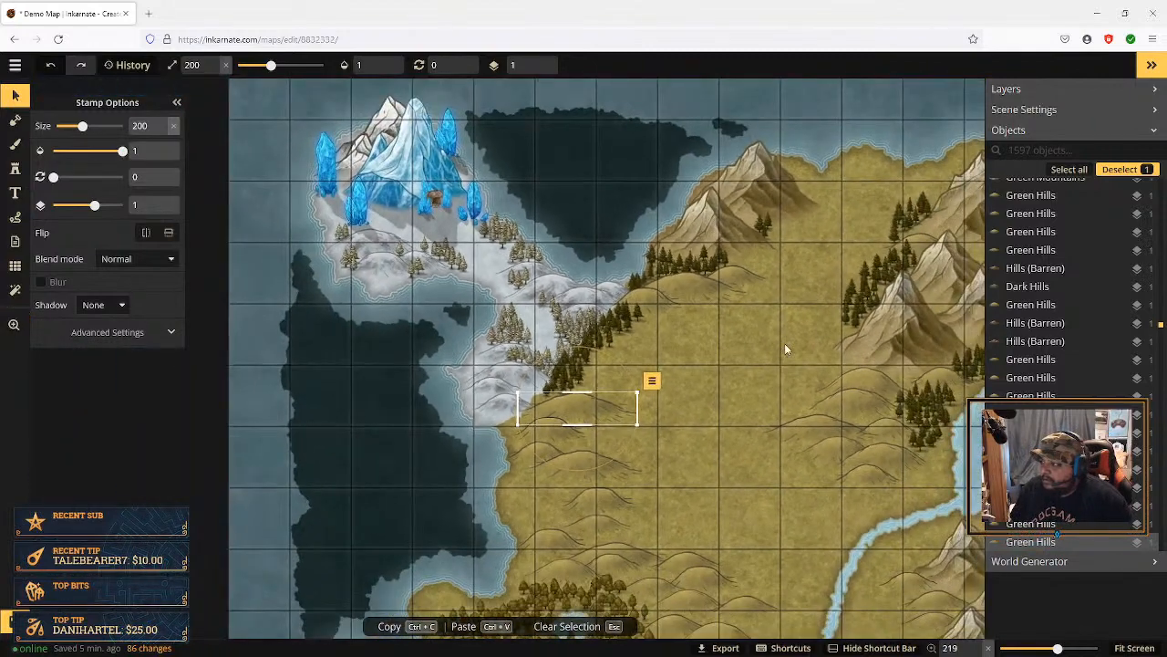
key(Escape)
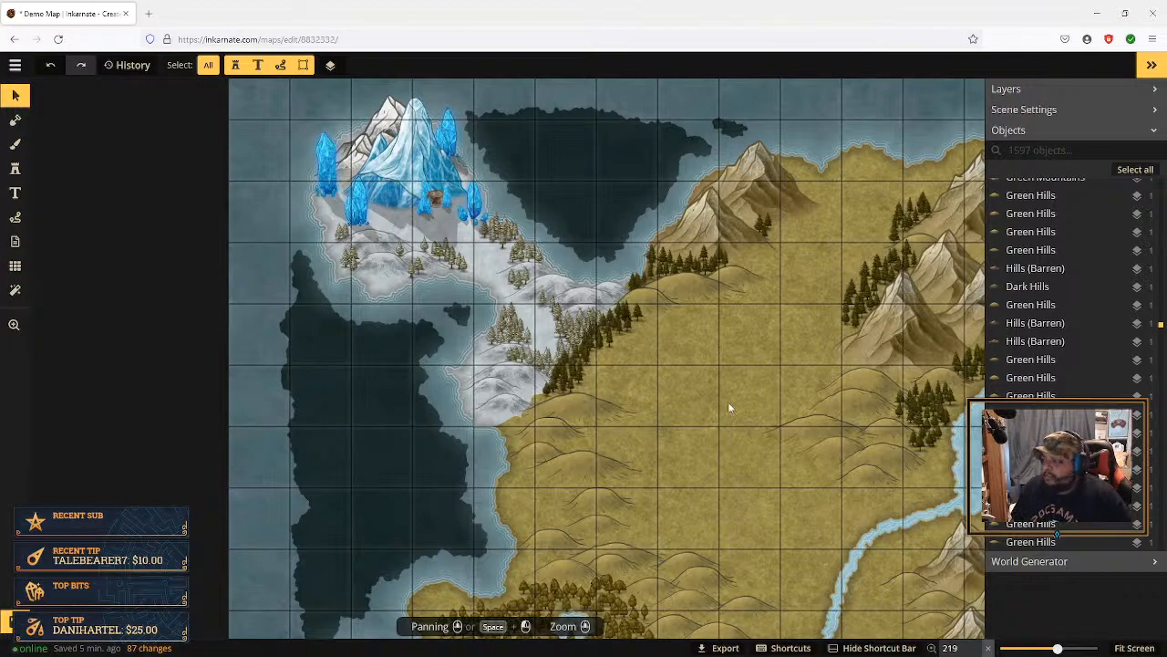
Step: Lower the World Tree stamp at the southwestern edge of the western forest to layer 2
key(space)
drag(702, 469, 547, 301)
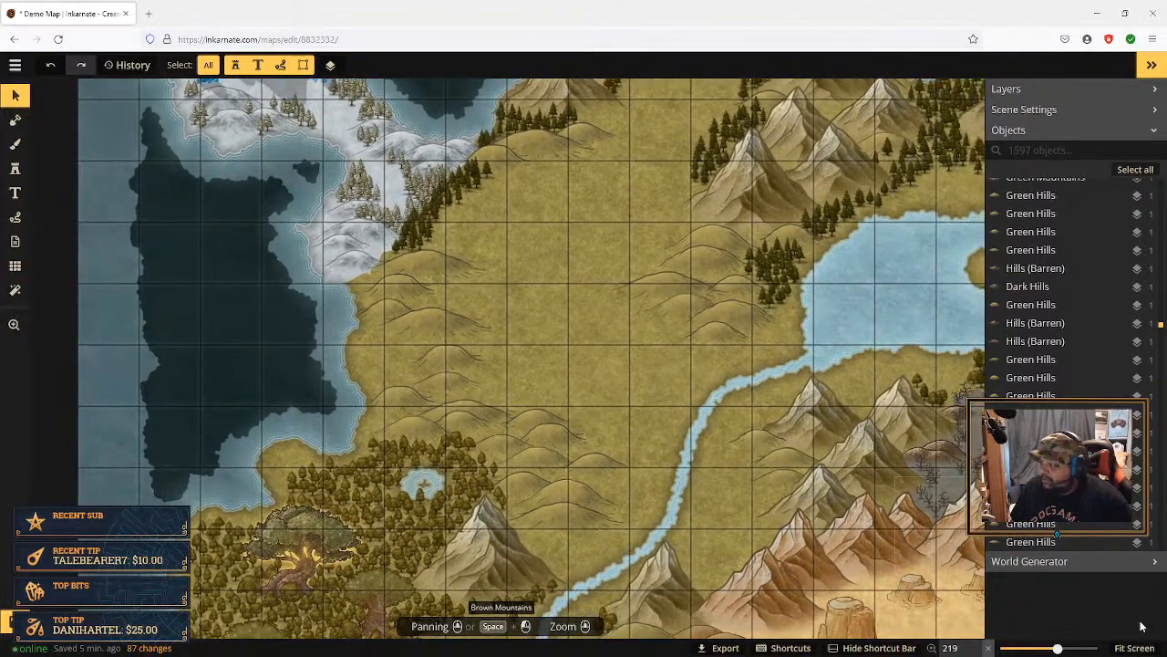
scroll(921, 552, down, 4)
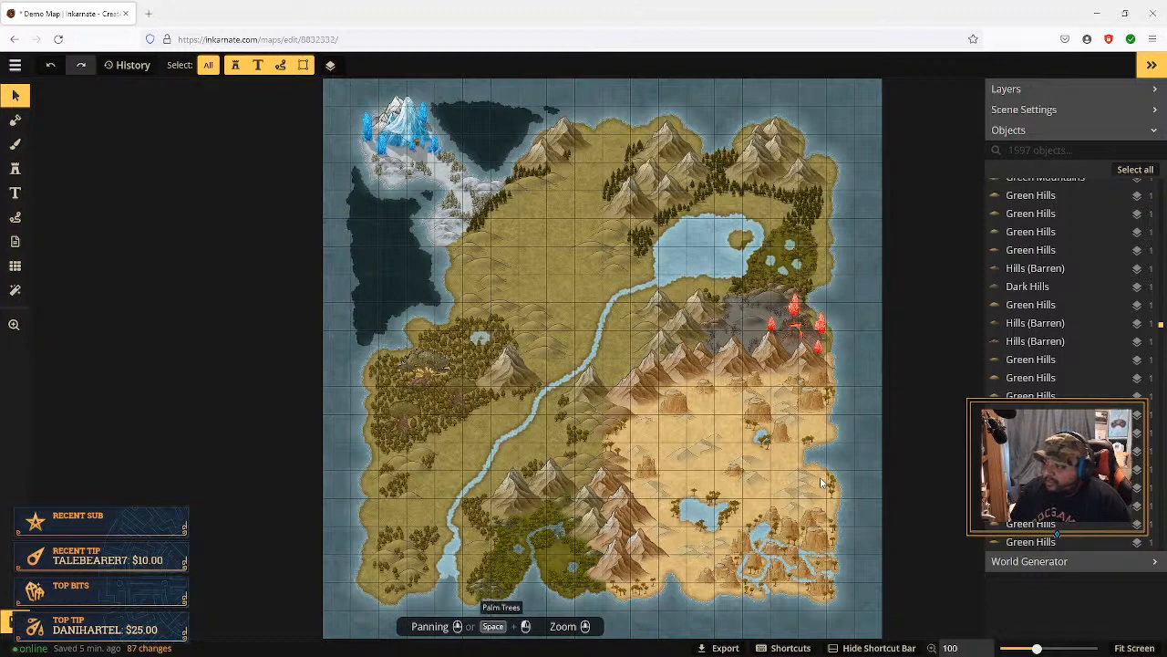
scroll(527, 567, up, 1)
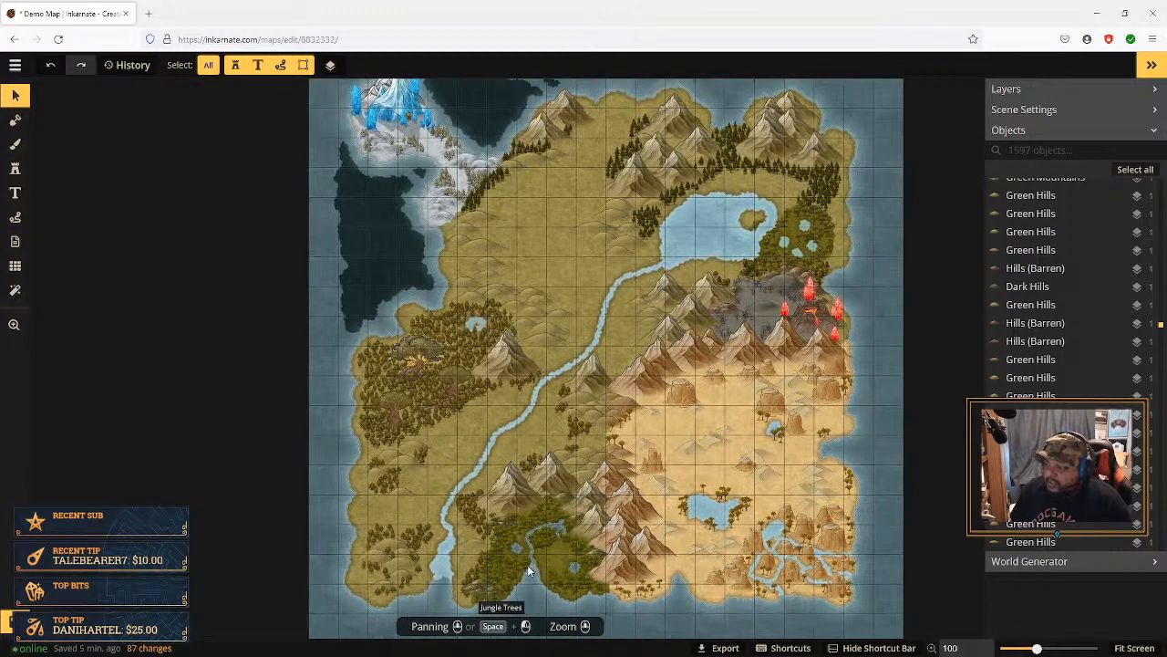
scroll(529, 569, up, 2)
scroll(516, 558, down, 2)
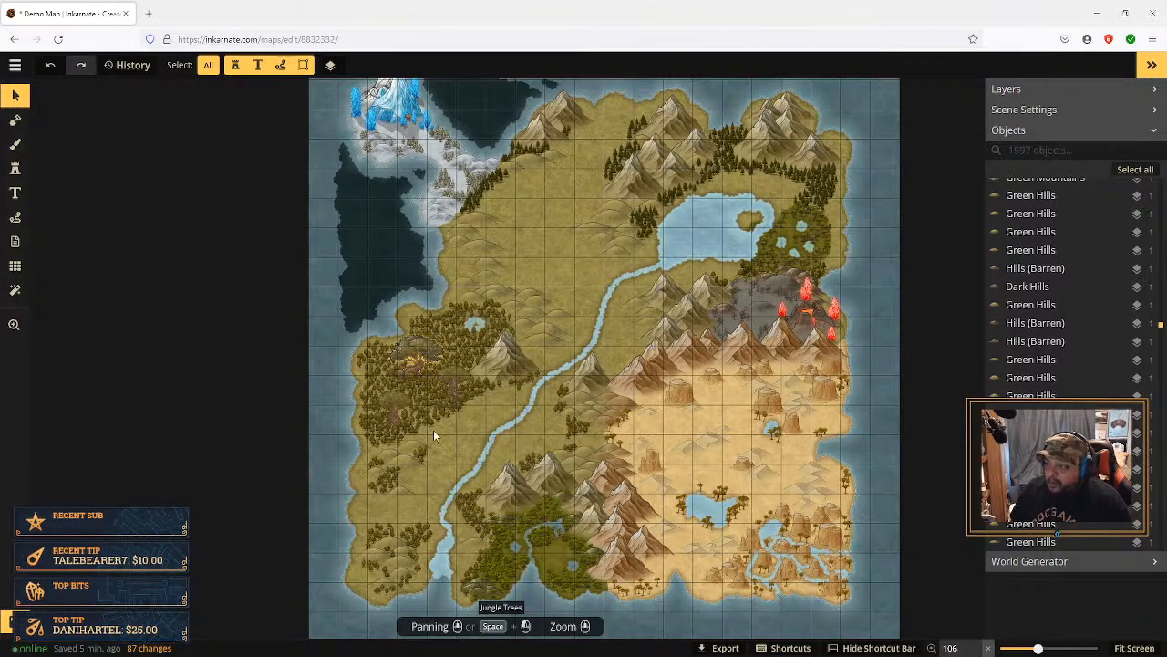
click(398, 399)
click(427, 377)
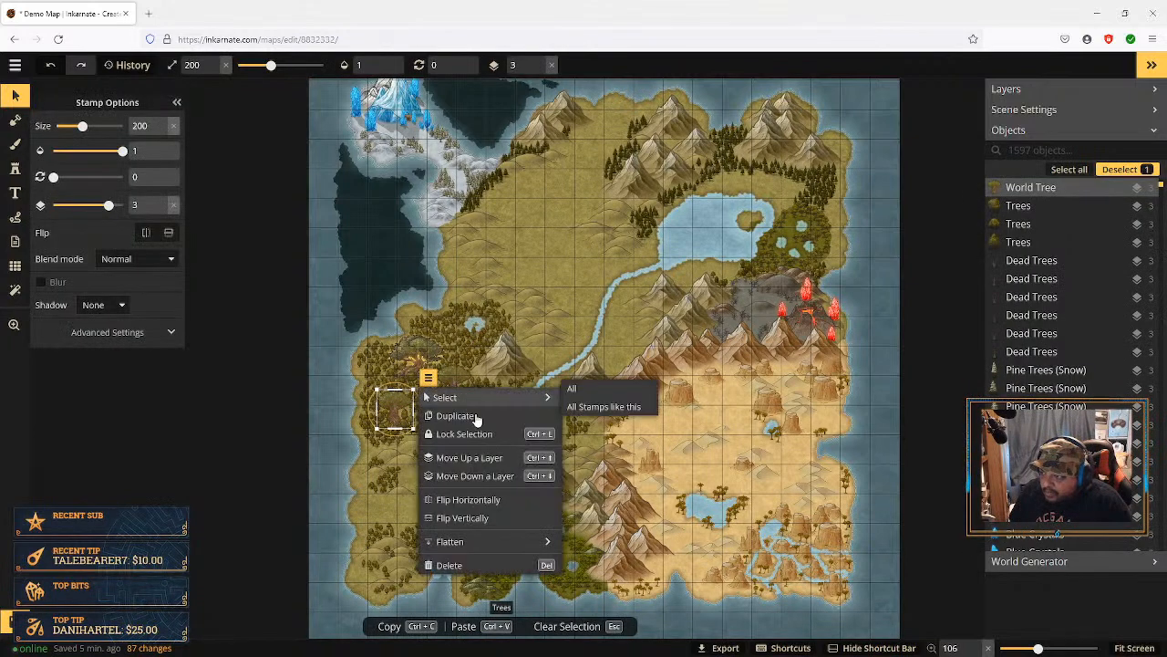
click(490, 476)
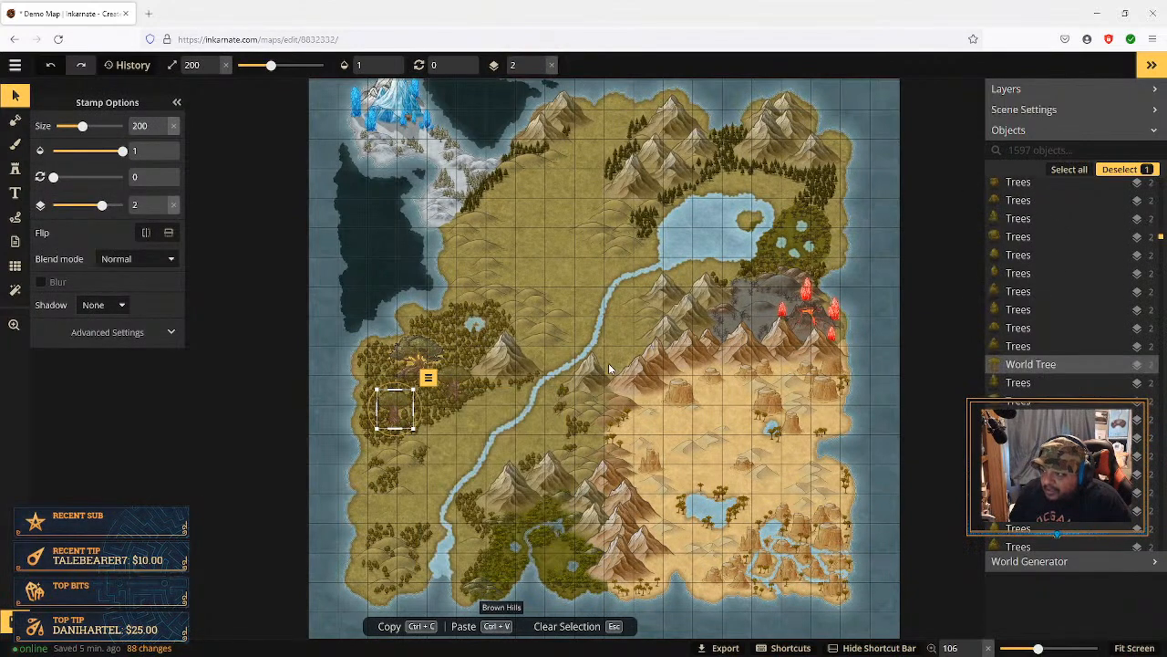
Step: Fit the whole map in view and clear the stamp selection
click(608, 363)
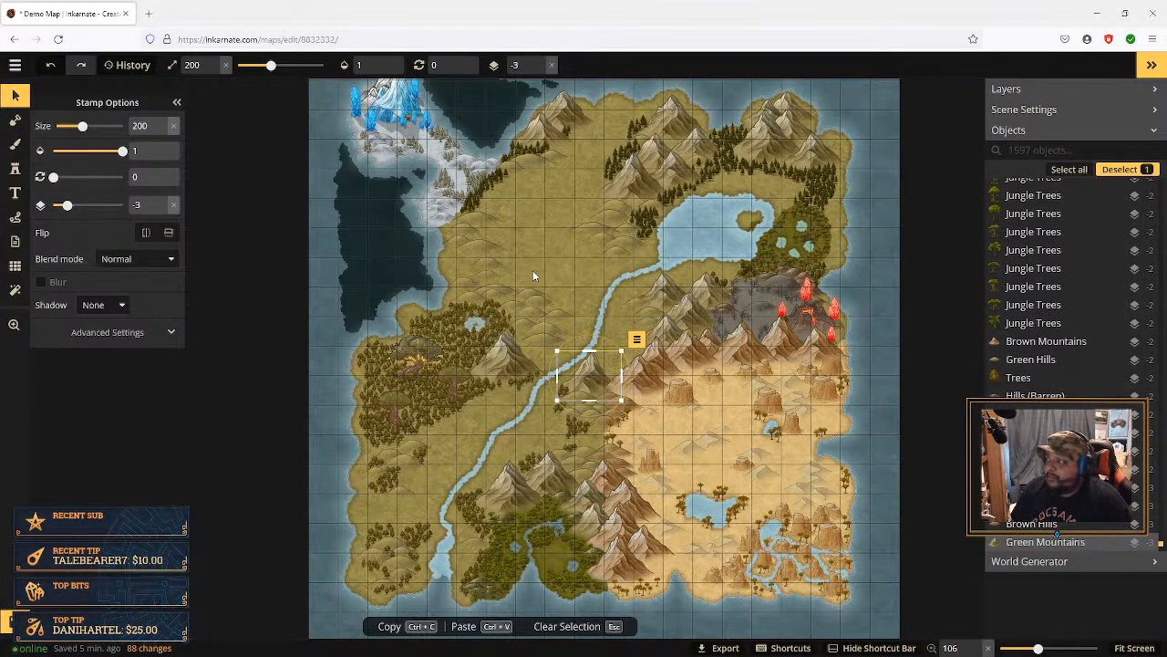
click(1134, 649)
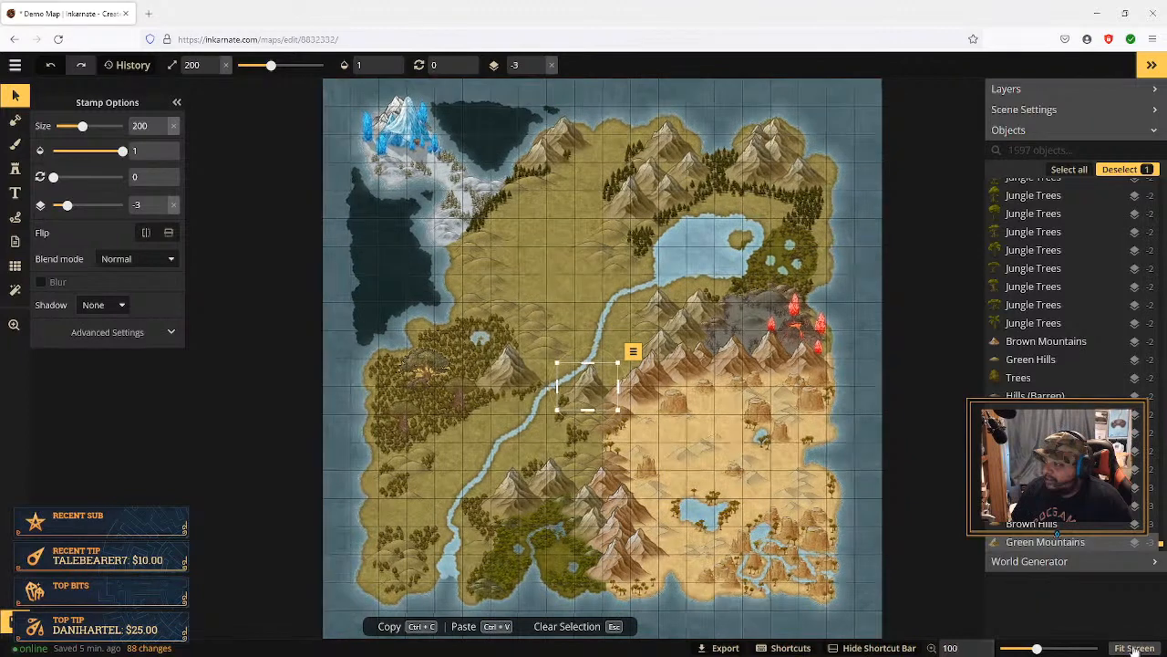
click(864, 435)
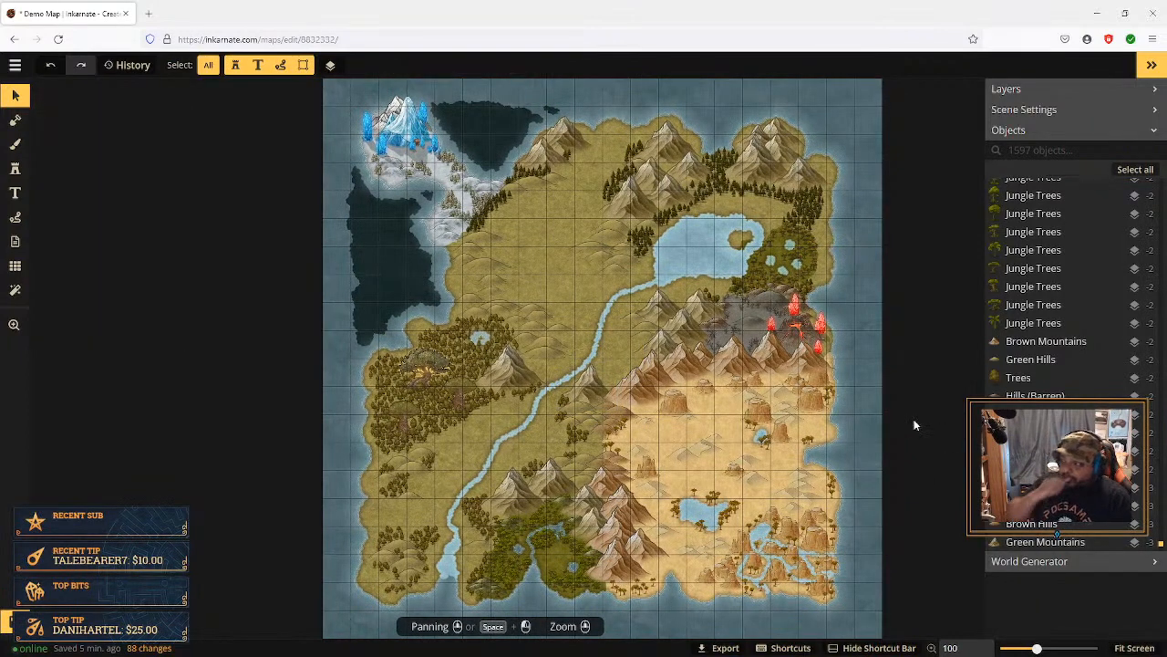